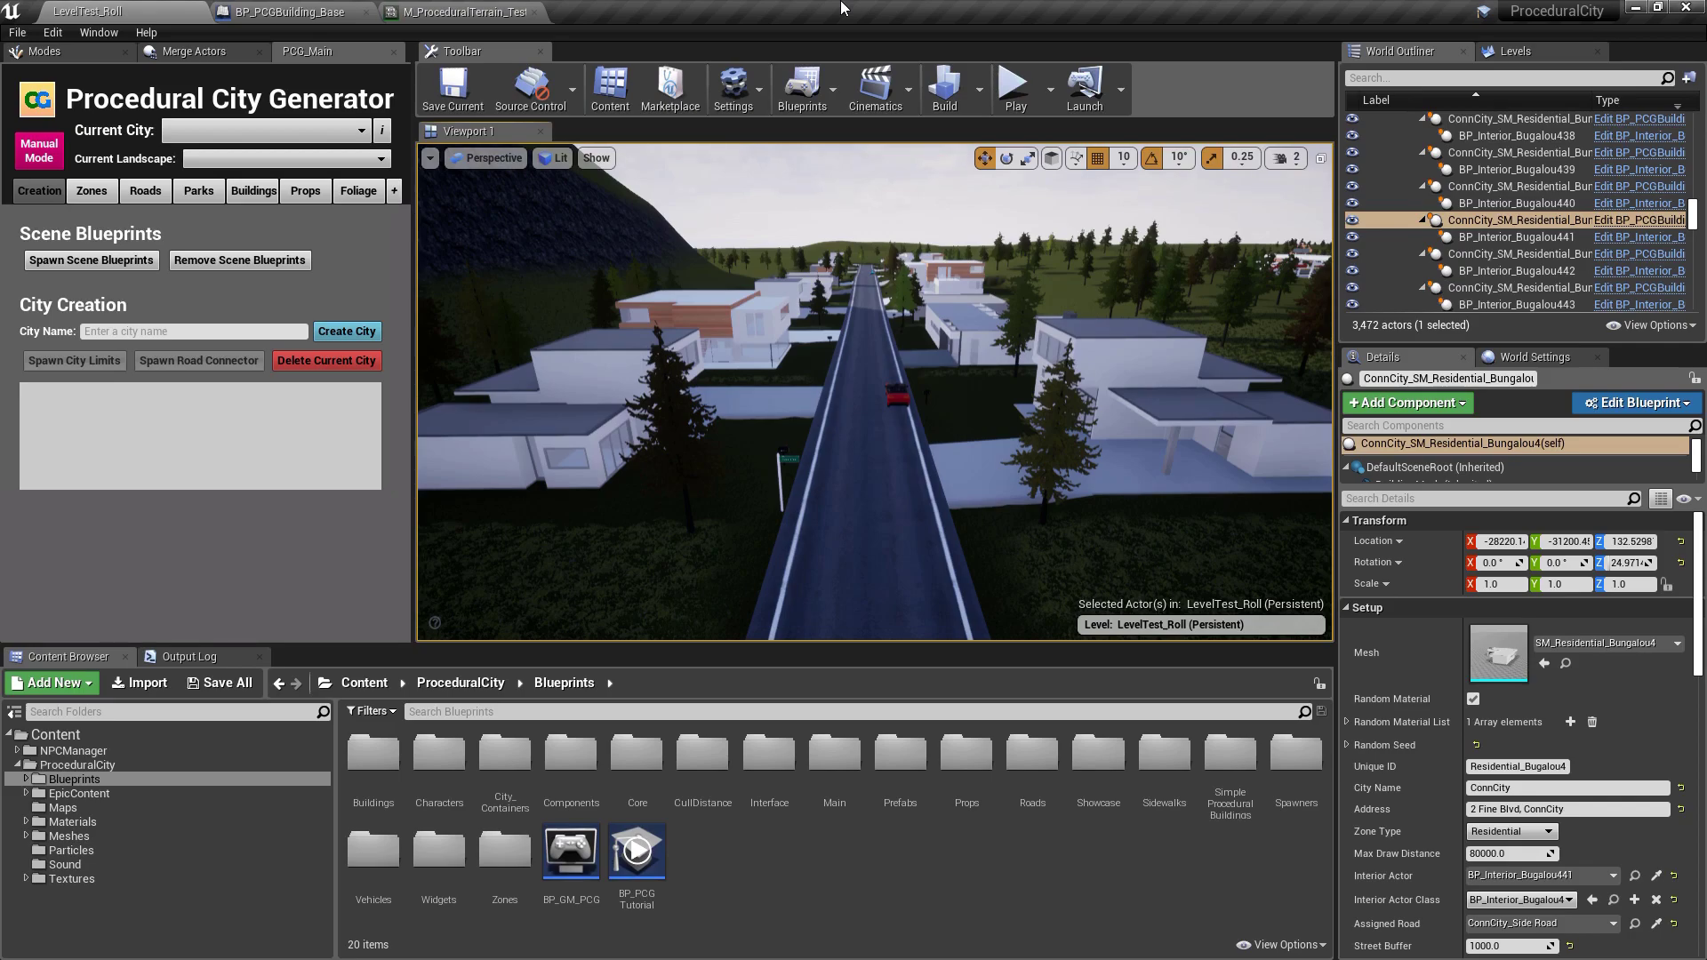
# - Maximize the viewport to full screen and look over the residential houses and driveways lining the road
pyautogui.moveTo(933, 191); pyautogui.dragTo(934, 208, button='right')
pyautogui.press('F11')
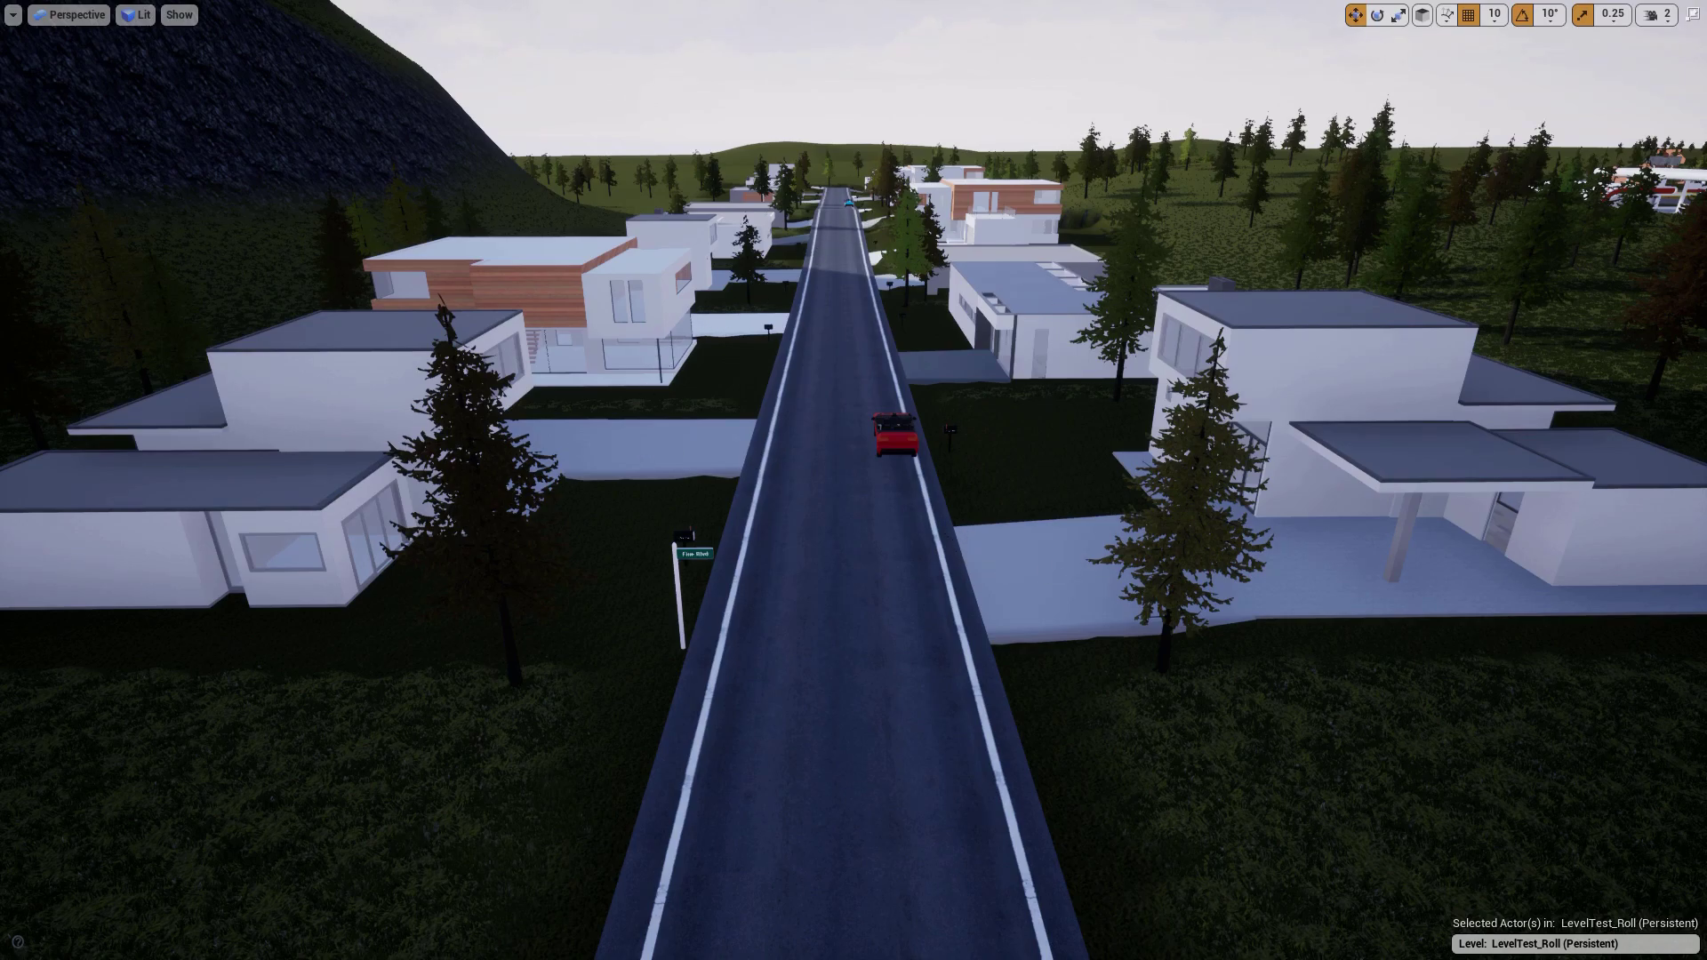
pyautogui.press('q')
pyautogui.moveTo(854, 480); pyautogui.dragTo(1015, 401, button='right')
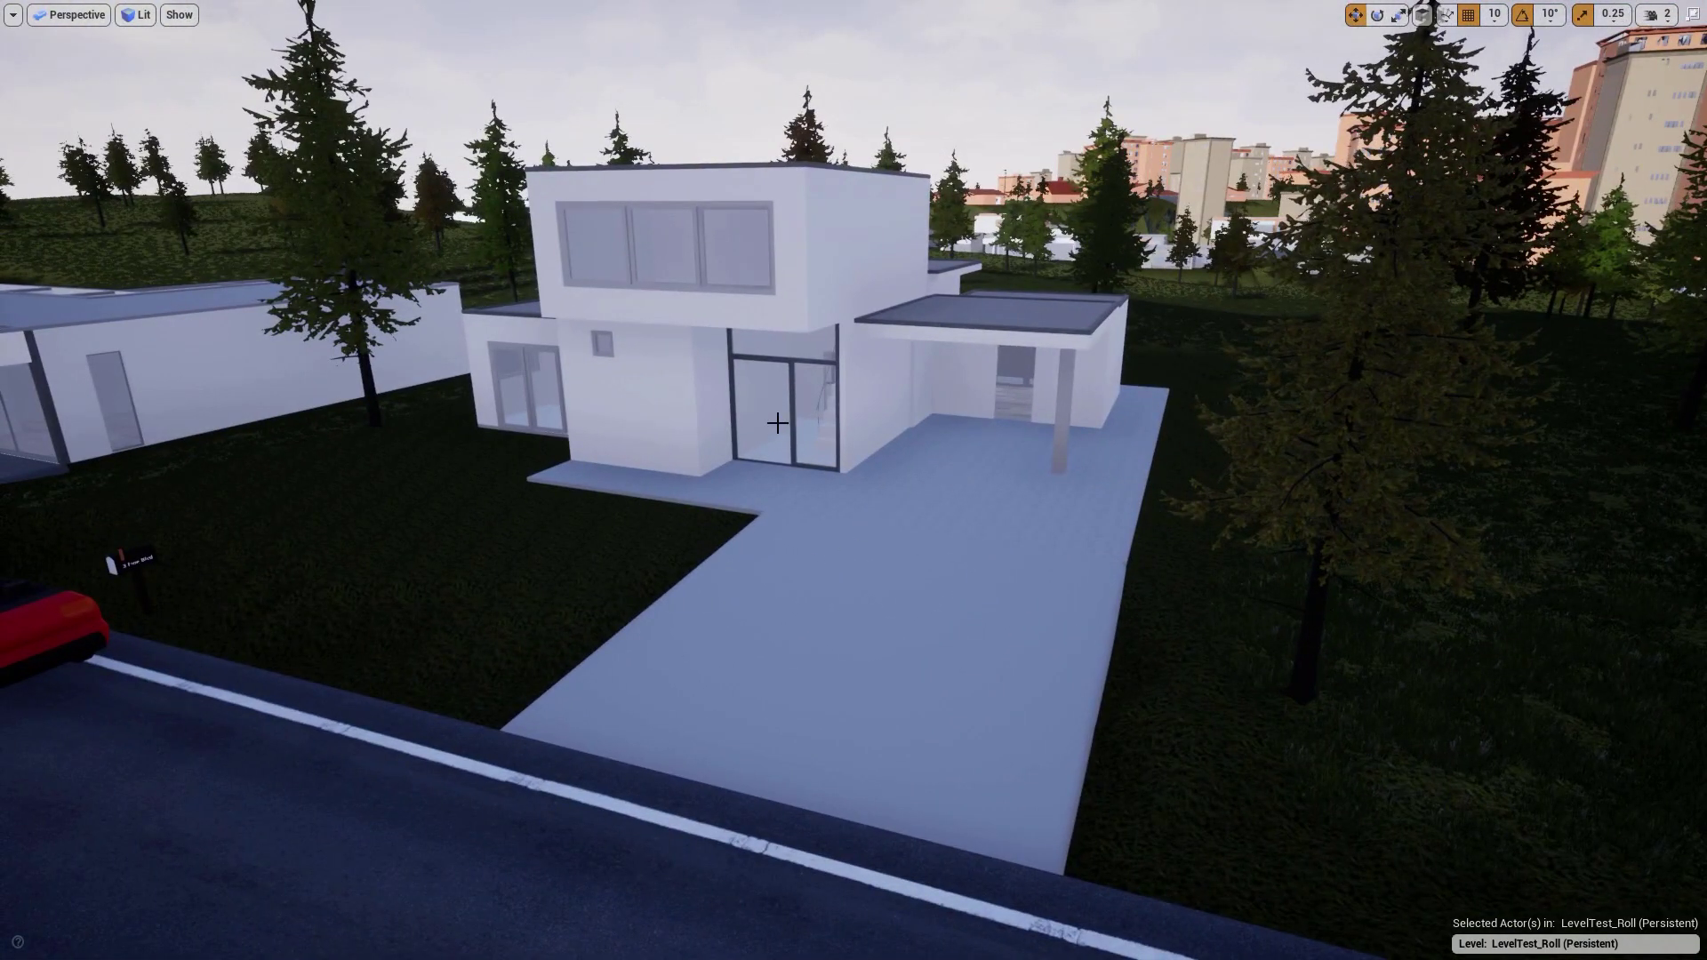
pyautogui.moveTo(1043, 334); pyautogui.dragTo(668, 481, button='right')
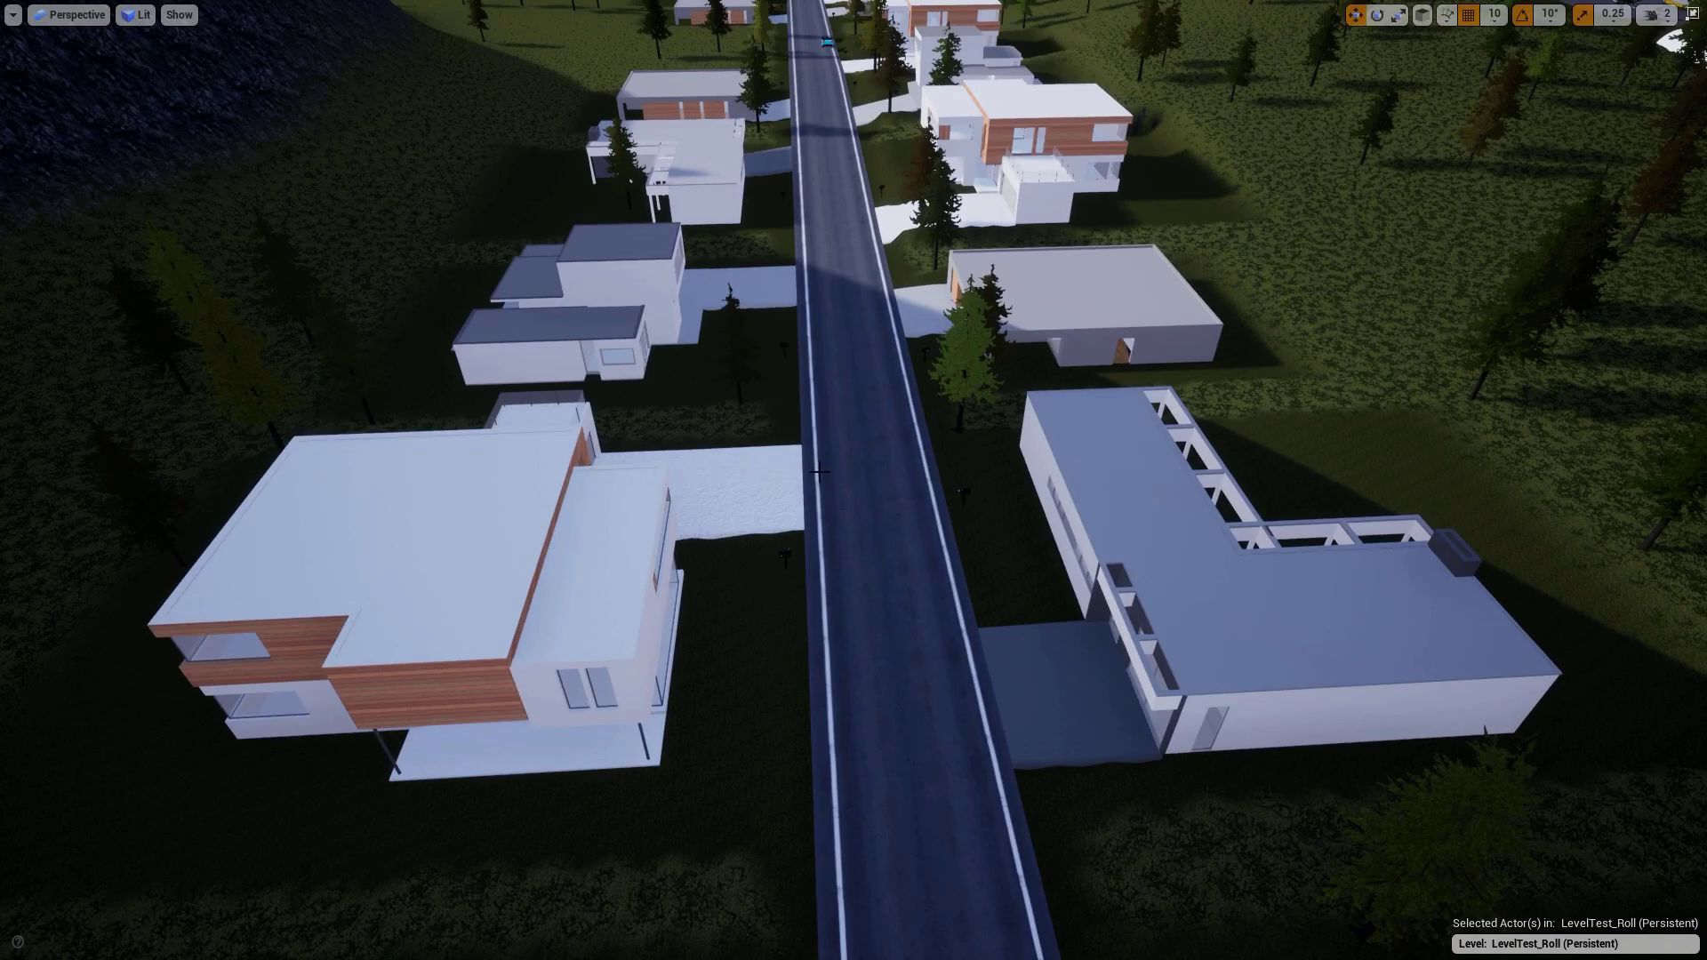
# - Show the editor arrows and select the two-storey house beside the red car to examine its driveway spline
pyautogui.moveTo(668, 481); pyautogui.dragTo(675, 445, button='right')
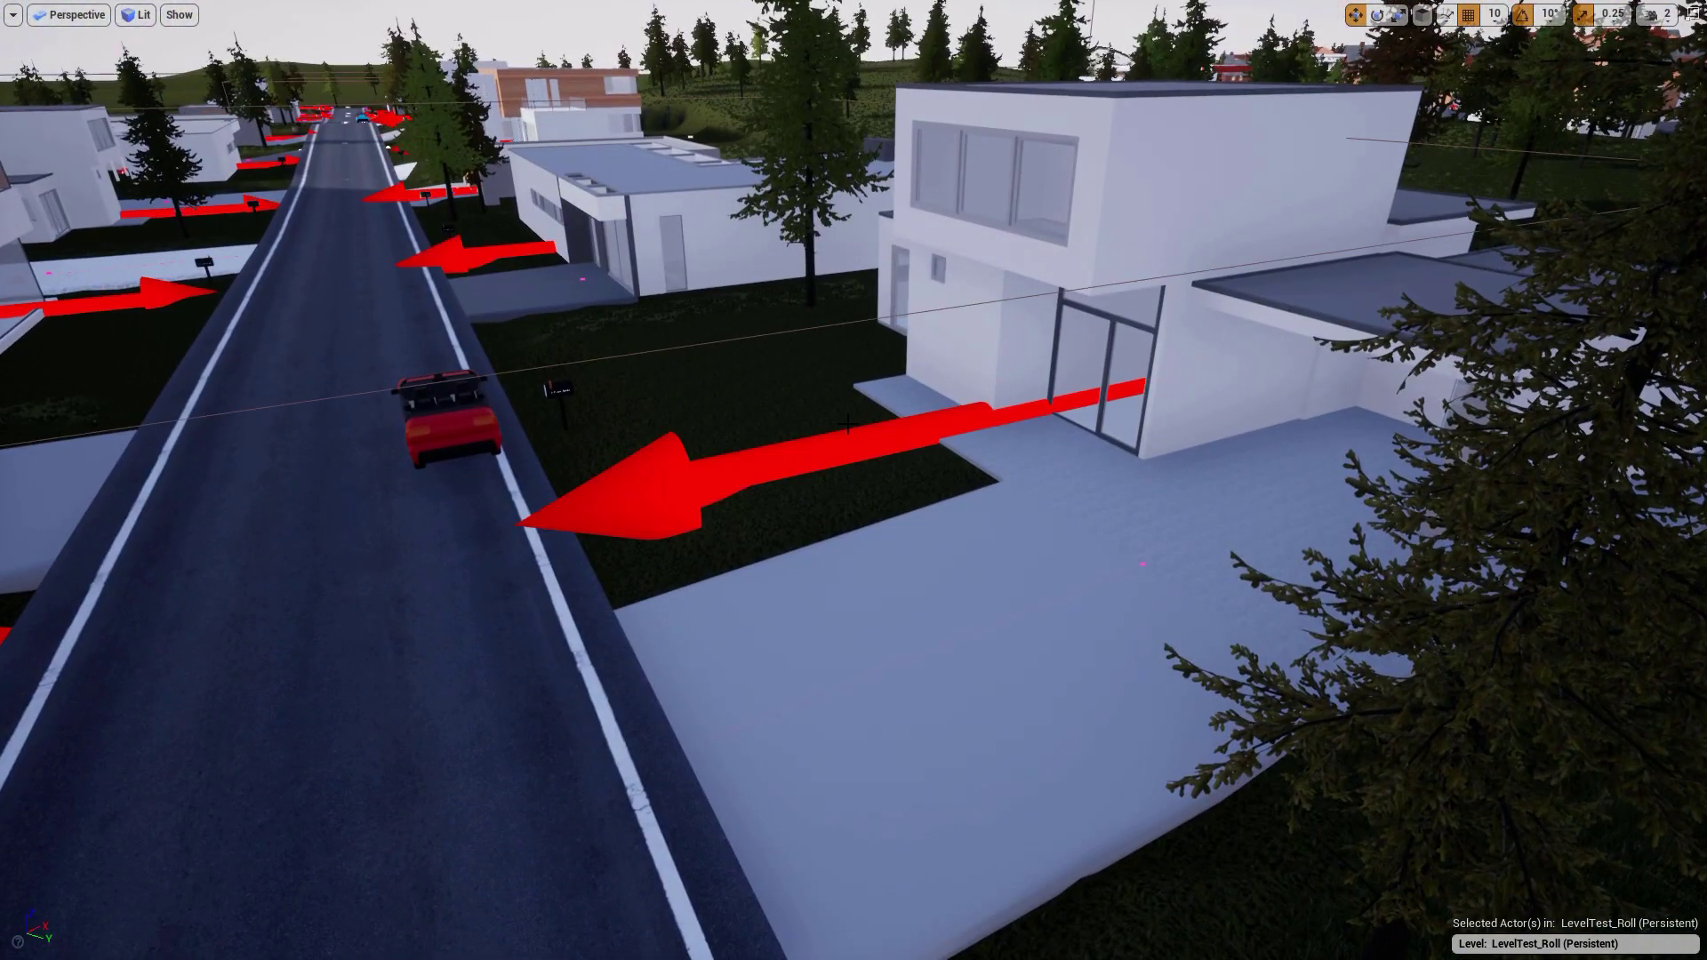
pyautogui.click(1028, 565)
pyautogui.moveTo(1028, 566); pyautogui.dragTo(1132, 404, button='right')
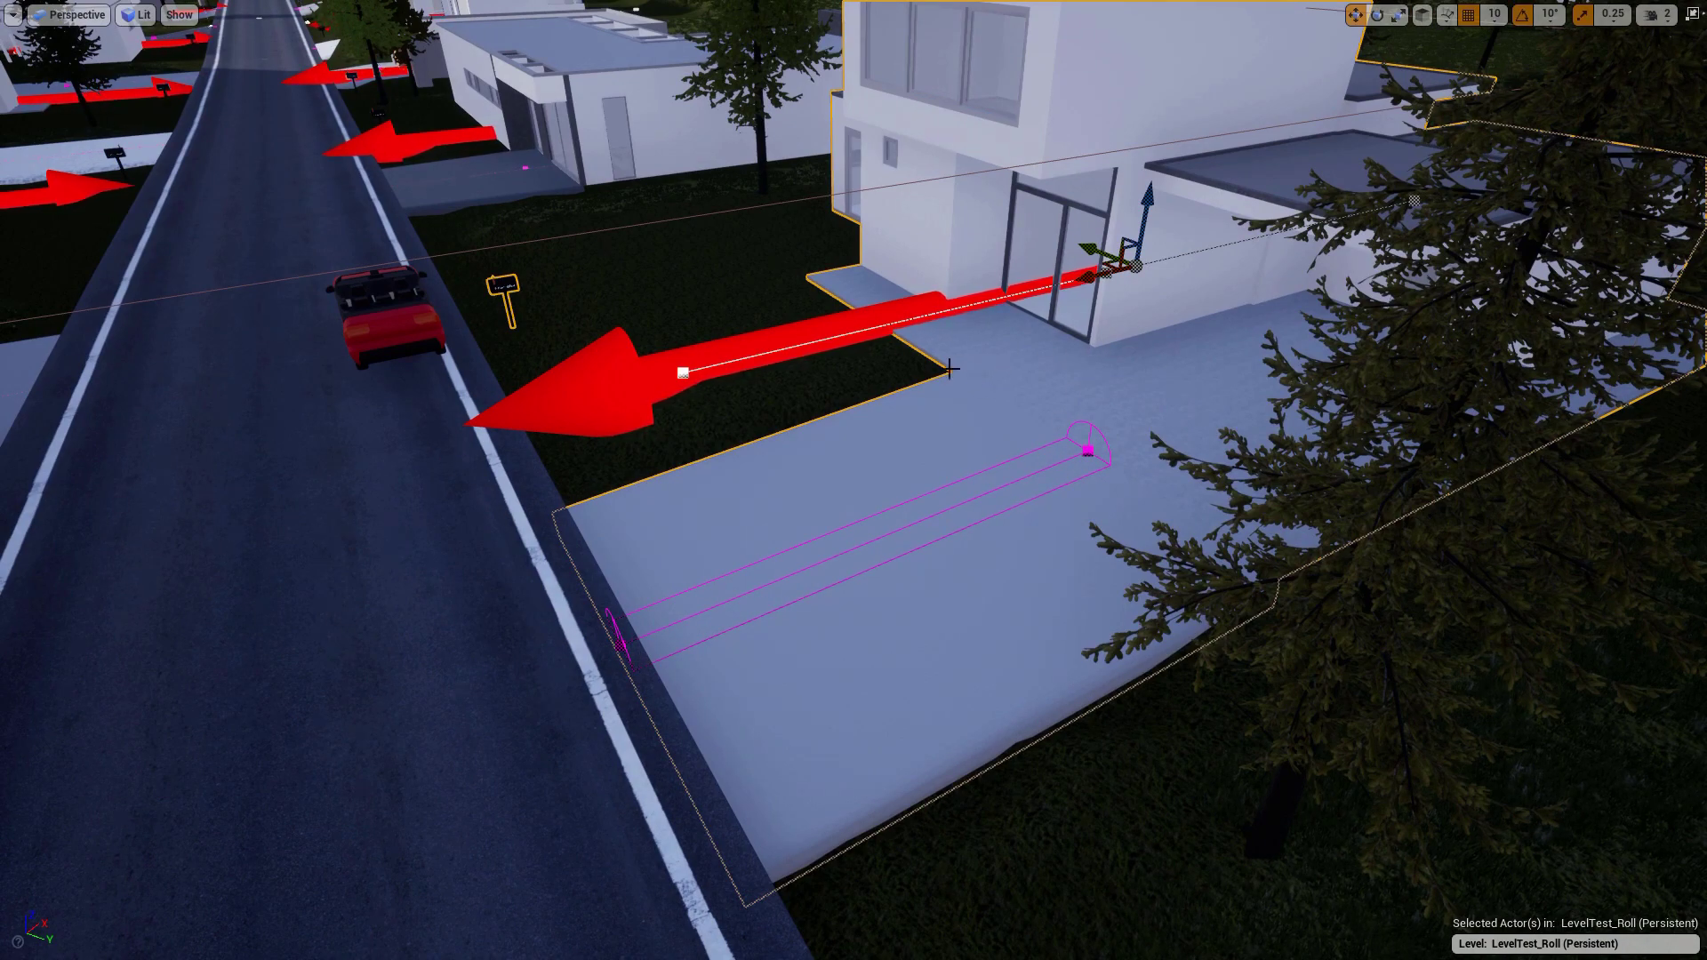
# - Examine how the driveways of the facing houses in the road's dip slope to meet the road
pyautogui.scroll(-3, 1053, 569)
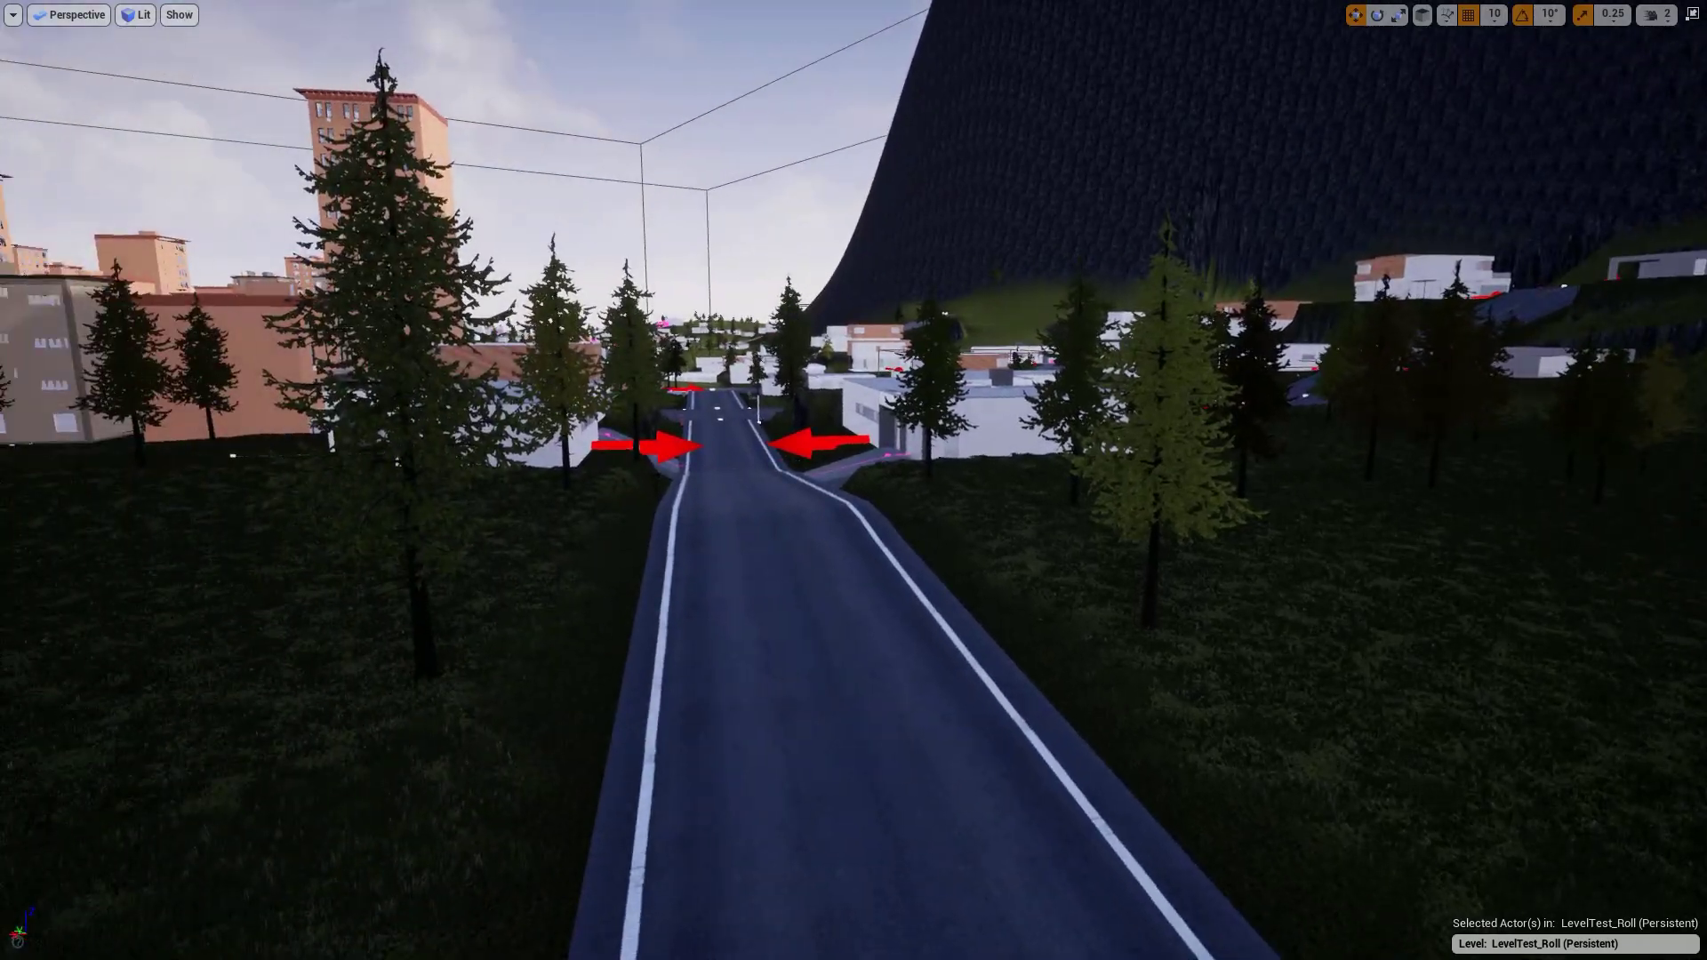
pyautogui.press('w')
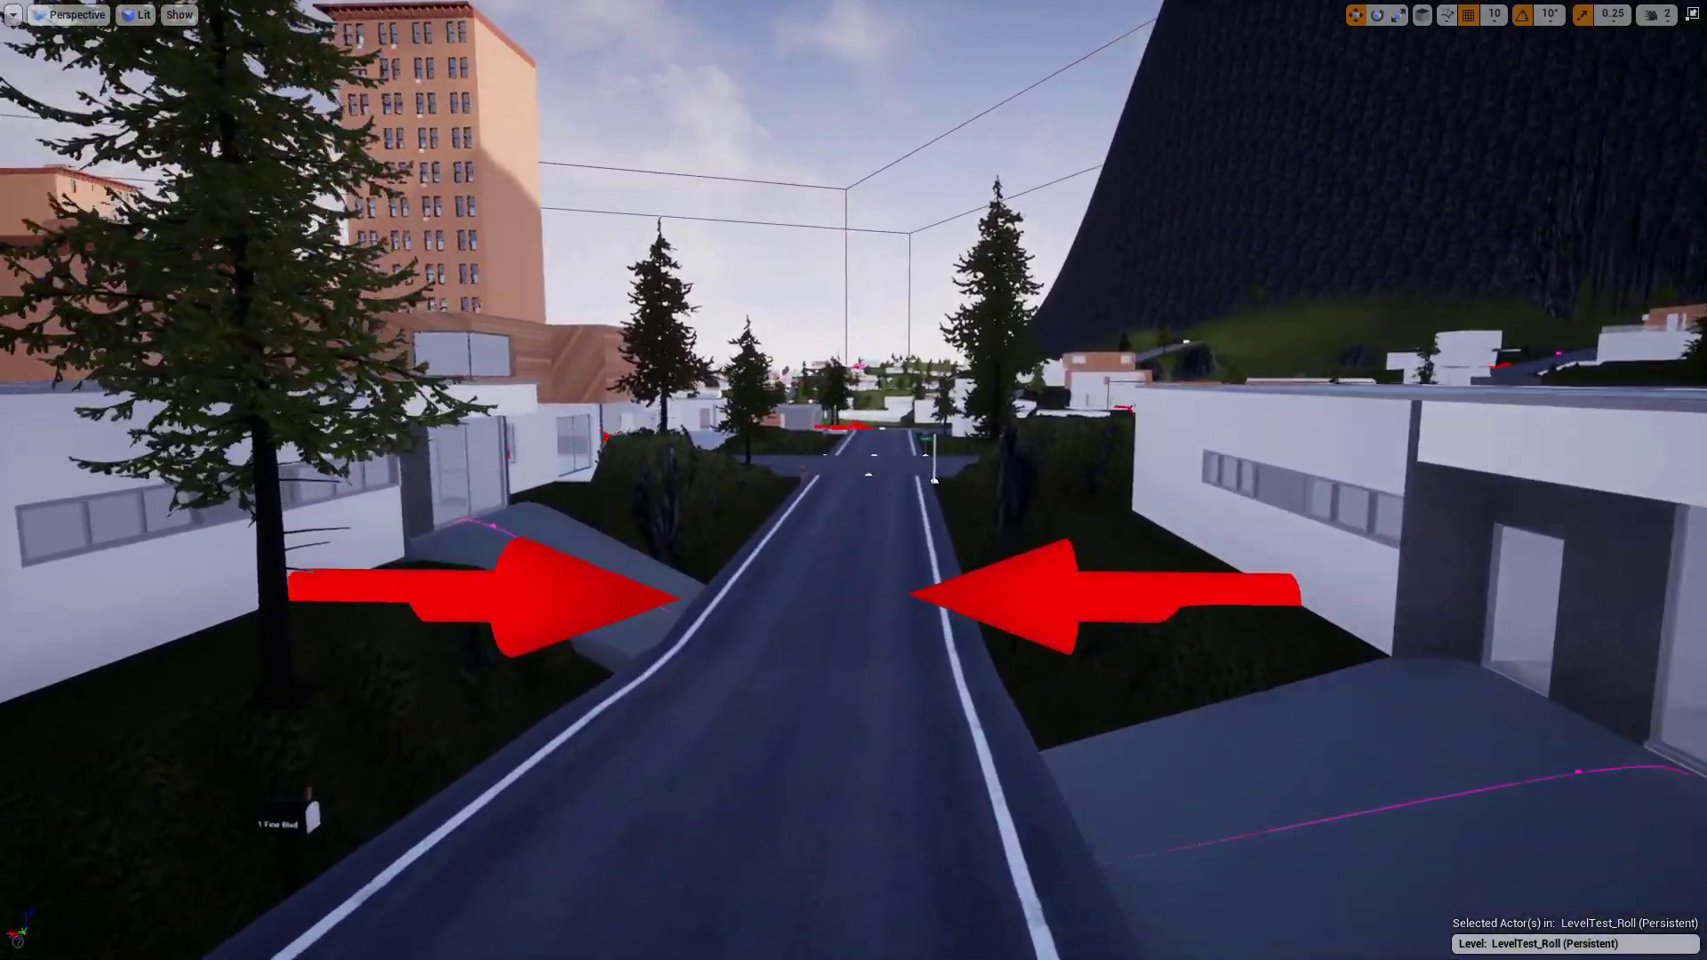
pyautogui.moveTo(854, 481); pyautogui.dragTo(351, 521, button='right')
pyautogui.press('d')
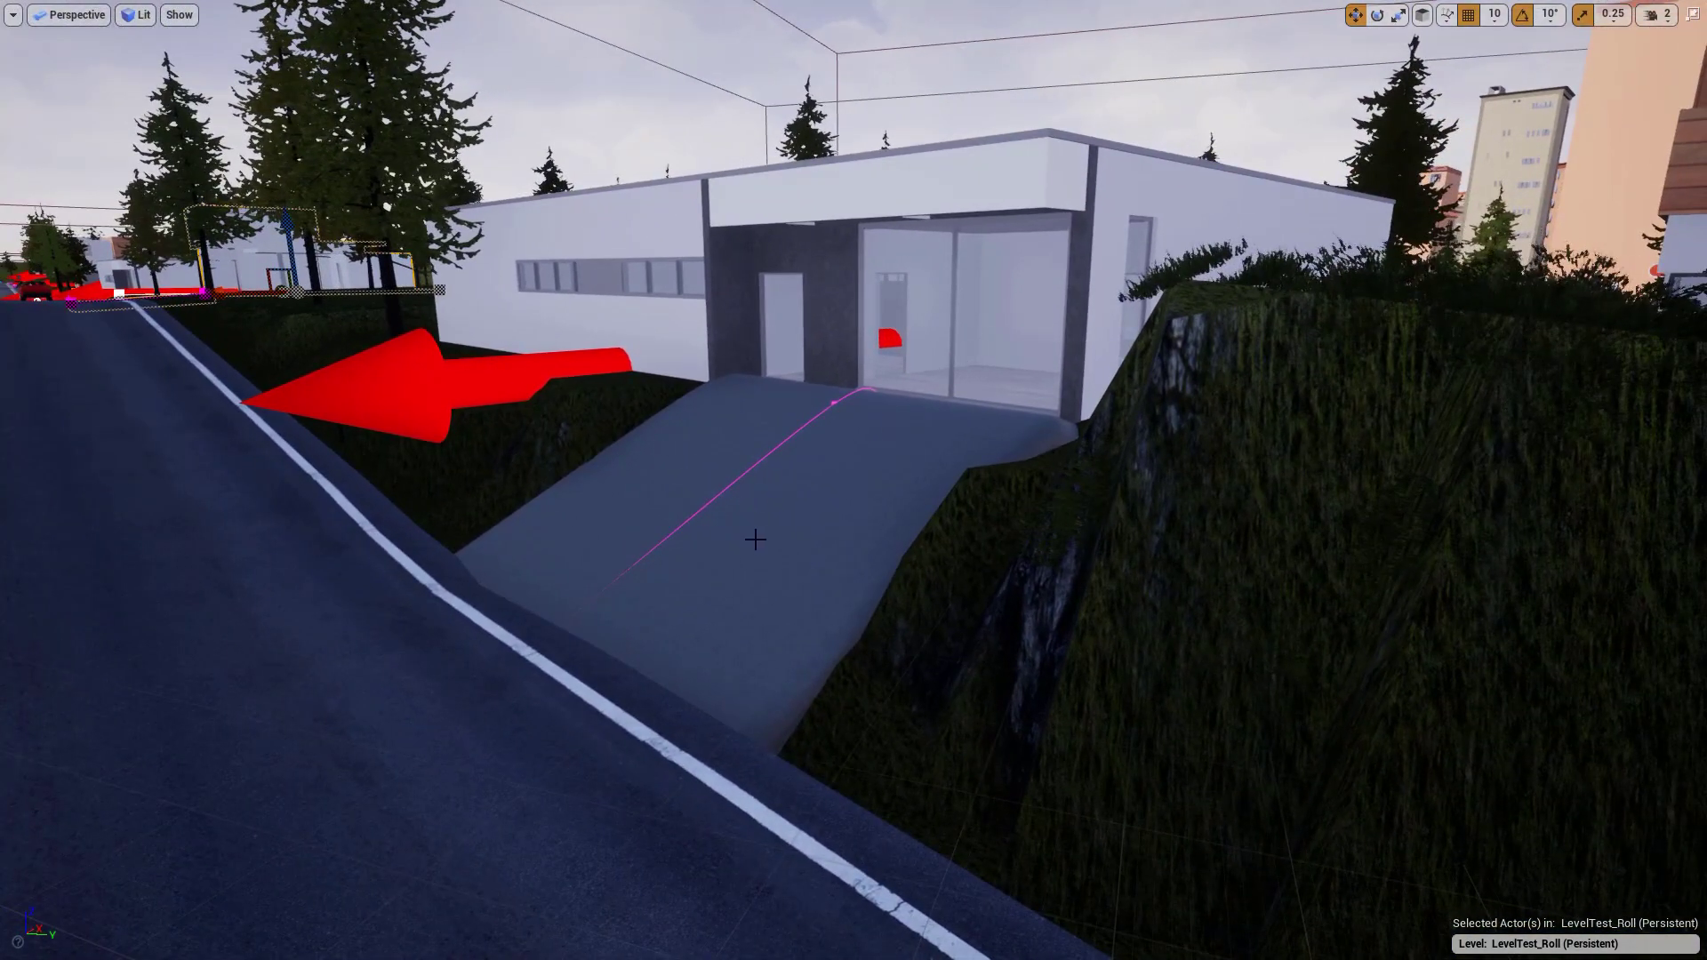
pyautogui.moveTo(1015, 381)
pyautogui.mouseDown(button='right')
pyautogui.moveTo(694, 390)
pyautogui.moveTo(1021, 397)
pyautogui.mouseUp(button='right')
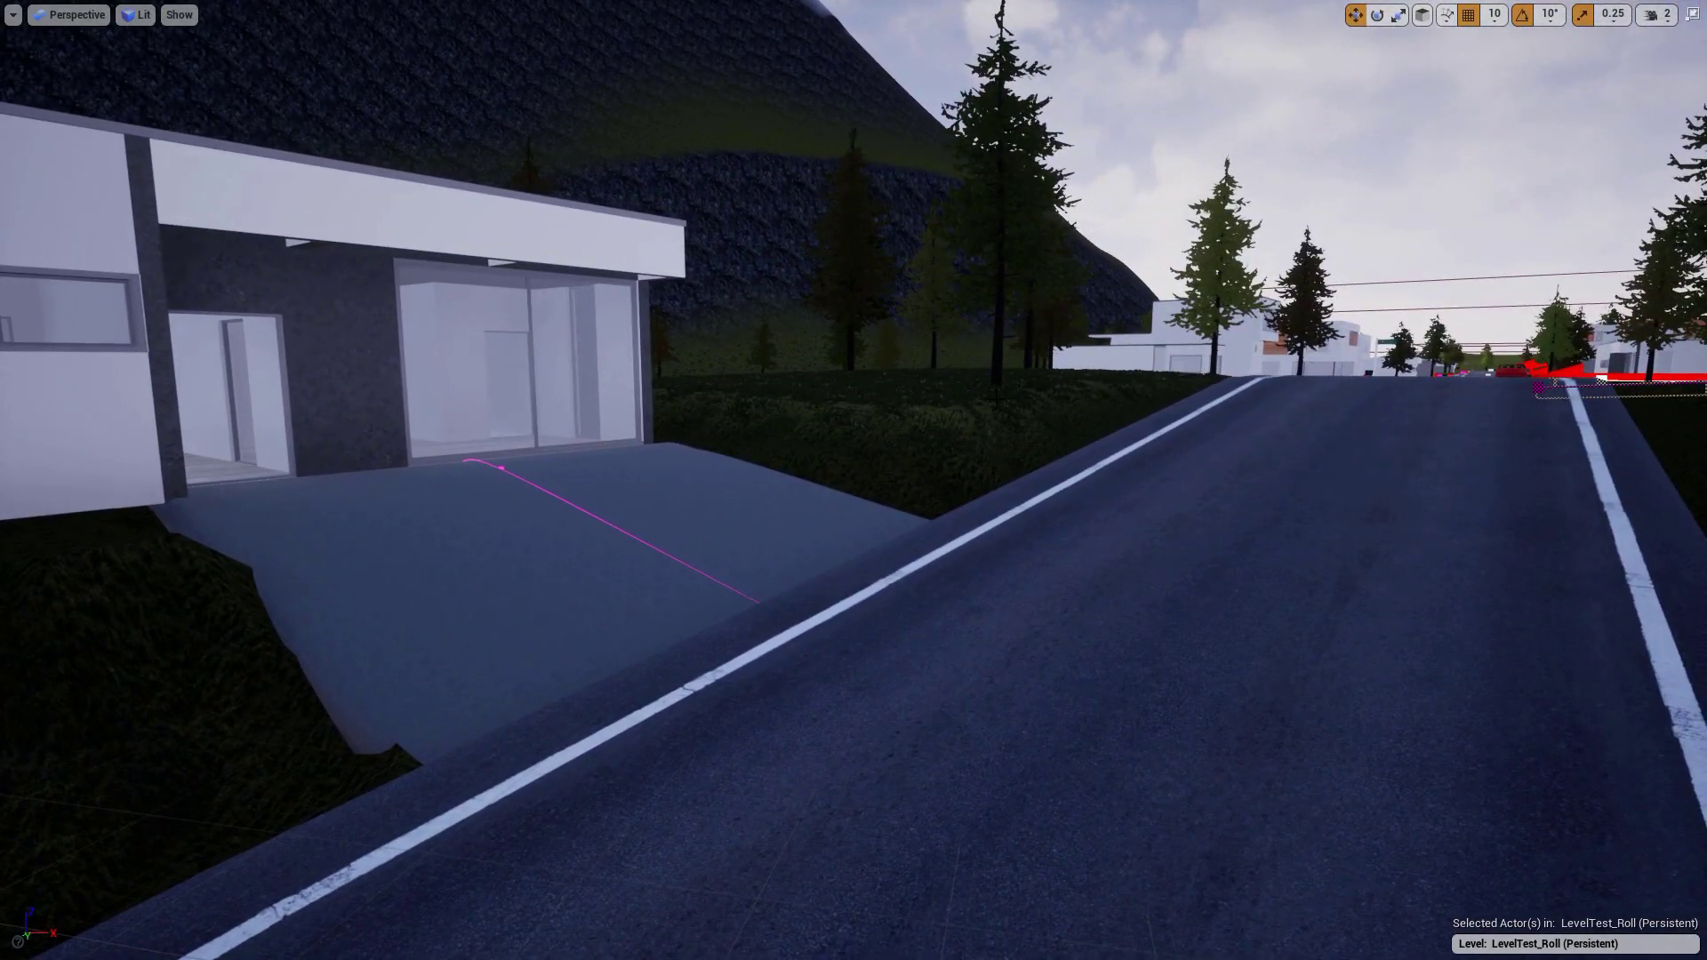
# - Select the dark driveway opposite the flat-roofed house and examine where its spline end meets the road edge
pyautogui.click(702, 533)
pyautogui.moveTo(811, 590); pyautogui.dragTo(811, 590, button='right')
pyautogui.moveTo(439, 573); pyautogui.dragTo(438, 573, button='right')
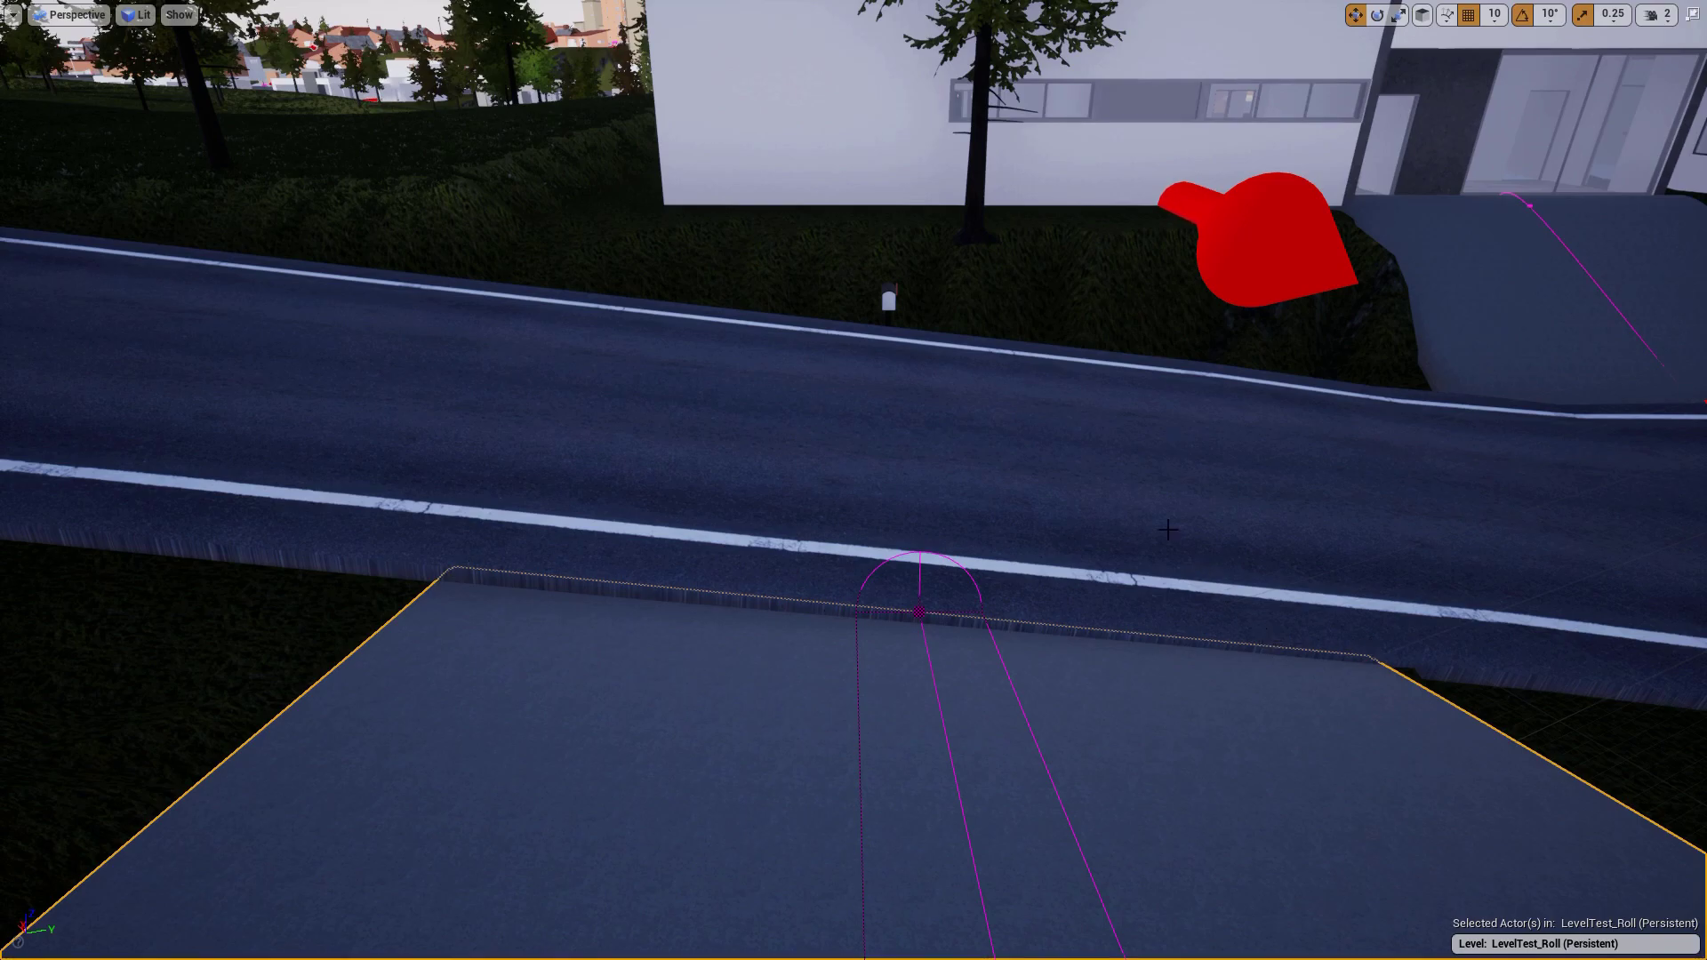
pyautogui.moveTo(1179, 463); pyautogui.dragTo(1179, 463, button='right')
pyautogui.moveTo(409, 571); pyautogui.dragTo(408, 571, button='right')
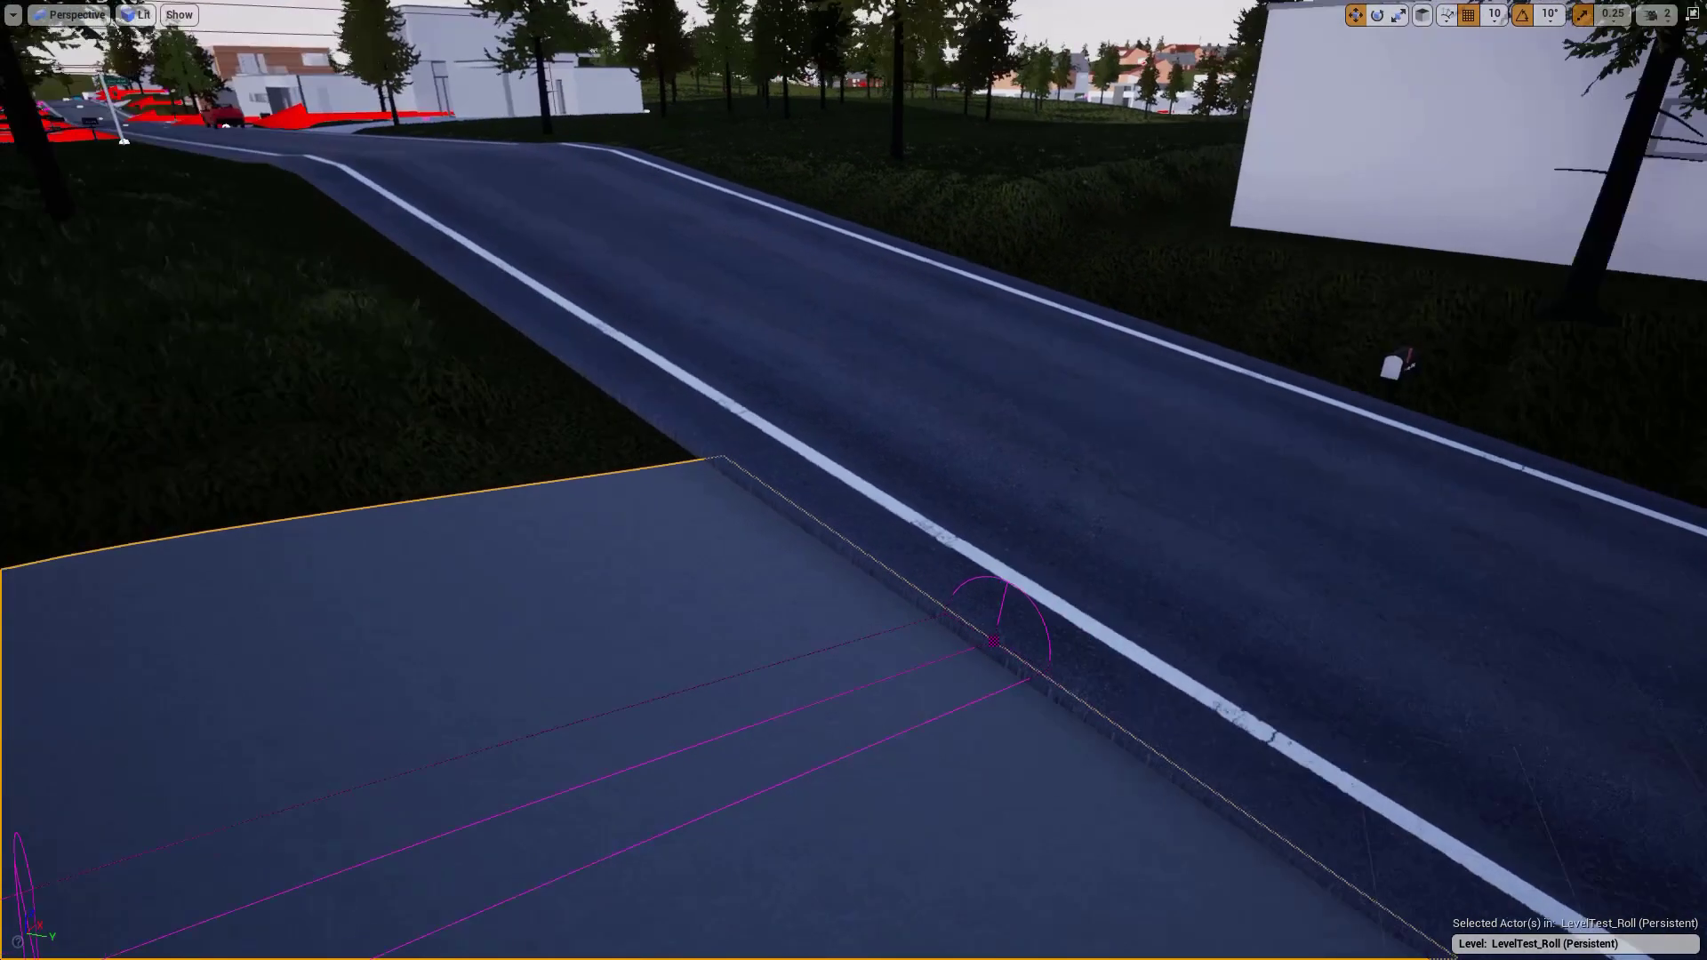
pyautogui.moveTo(854, 480); pyautogui.dragTo(854, 481, button='right')
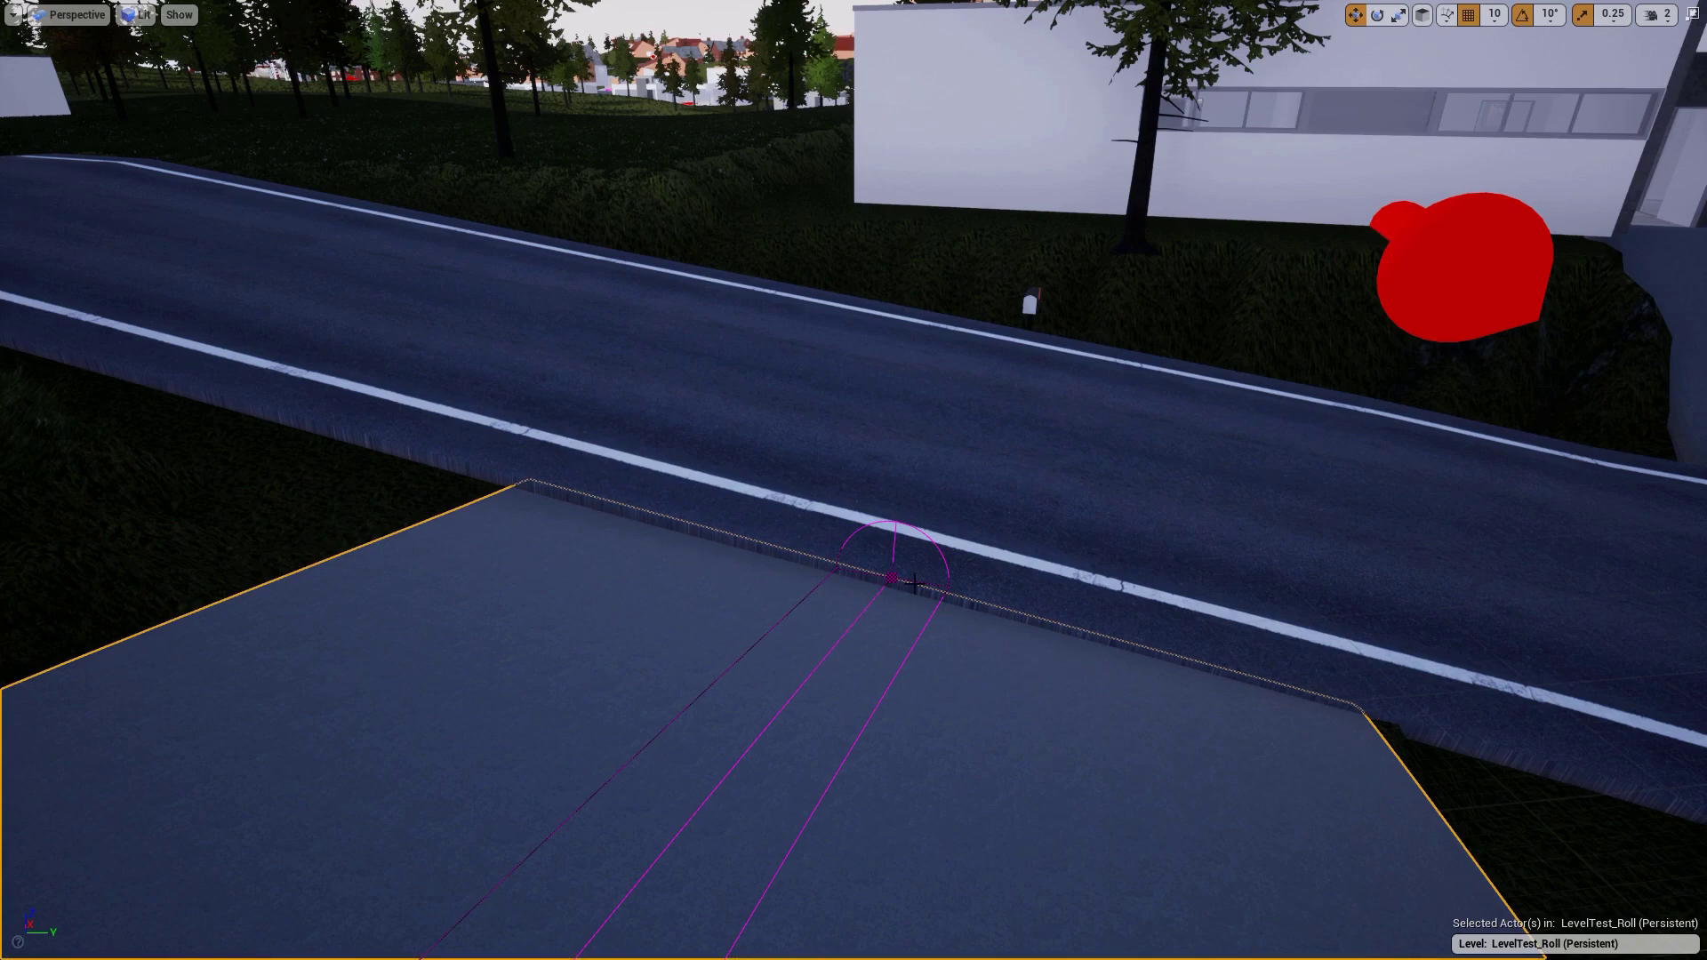
pyautogui.moveTo(1263, 689); pyautogui.dragTo(872, 617, button='right')
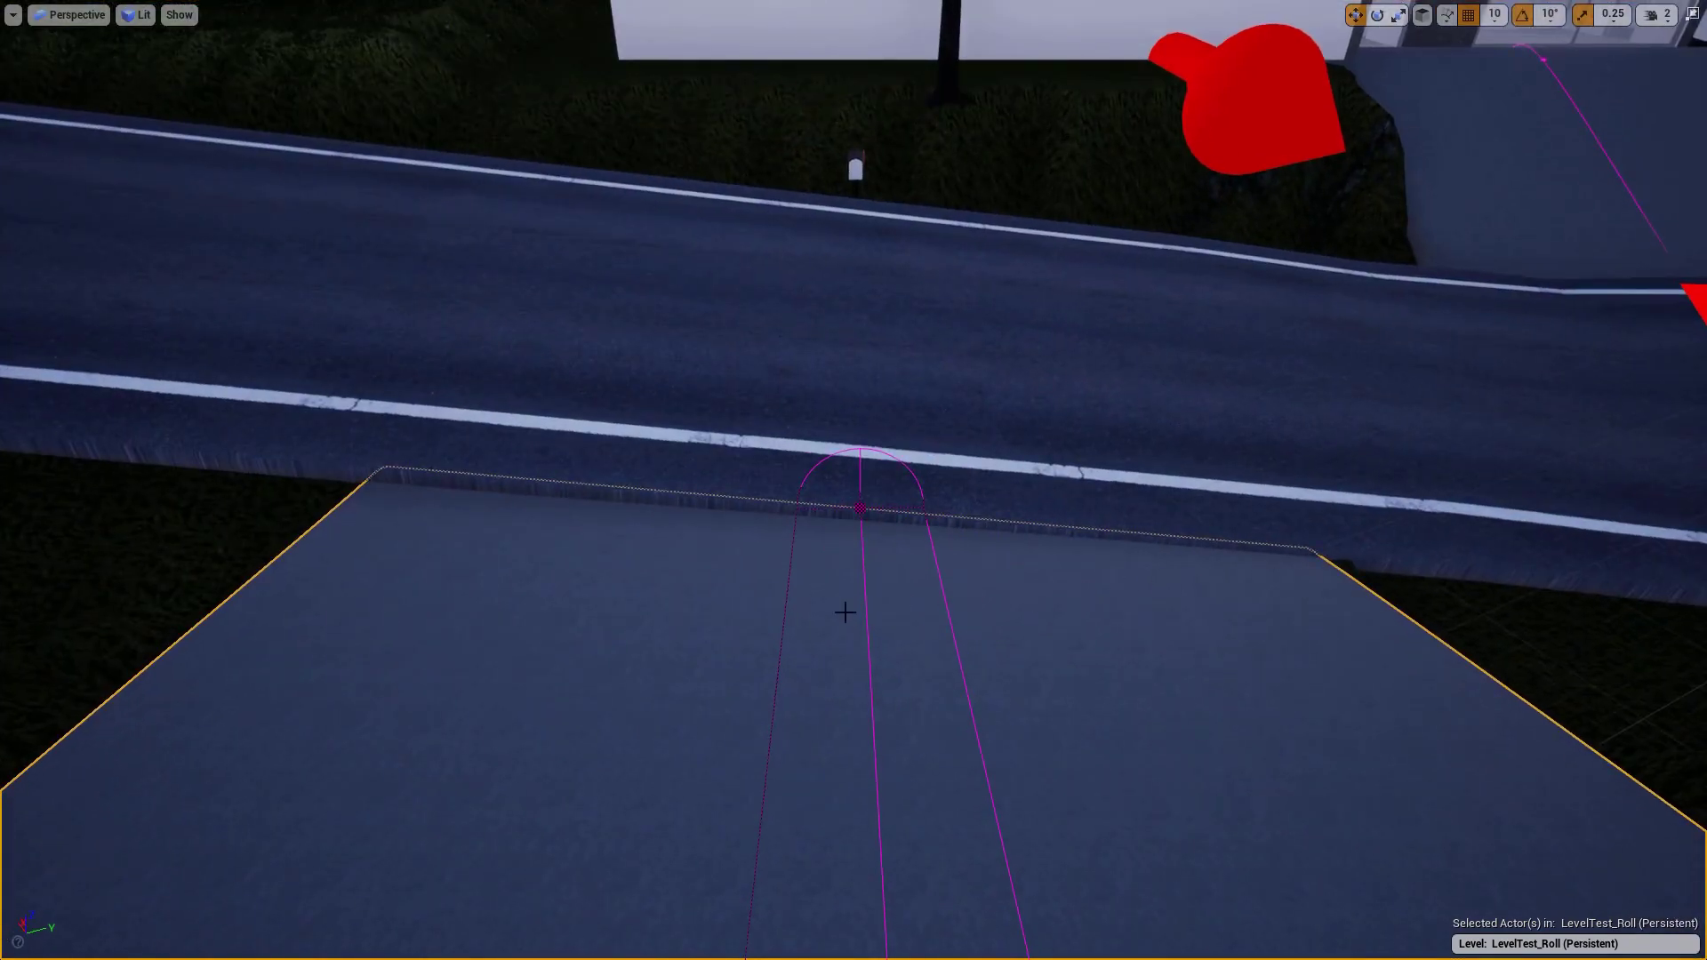
pyautogui.moveTo(1198, 579); pyautogui.dragTo(934, 637, button='right')
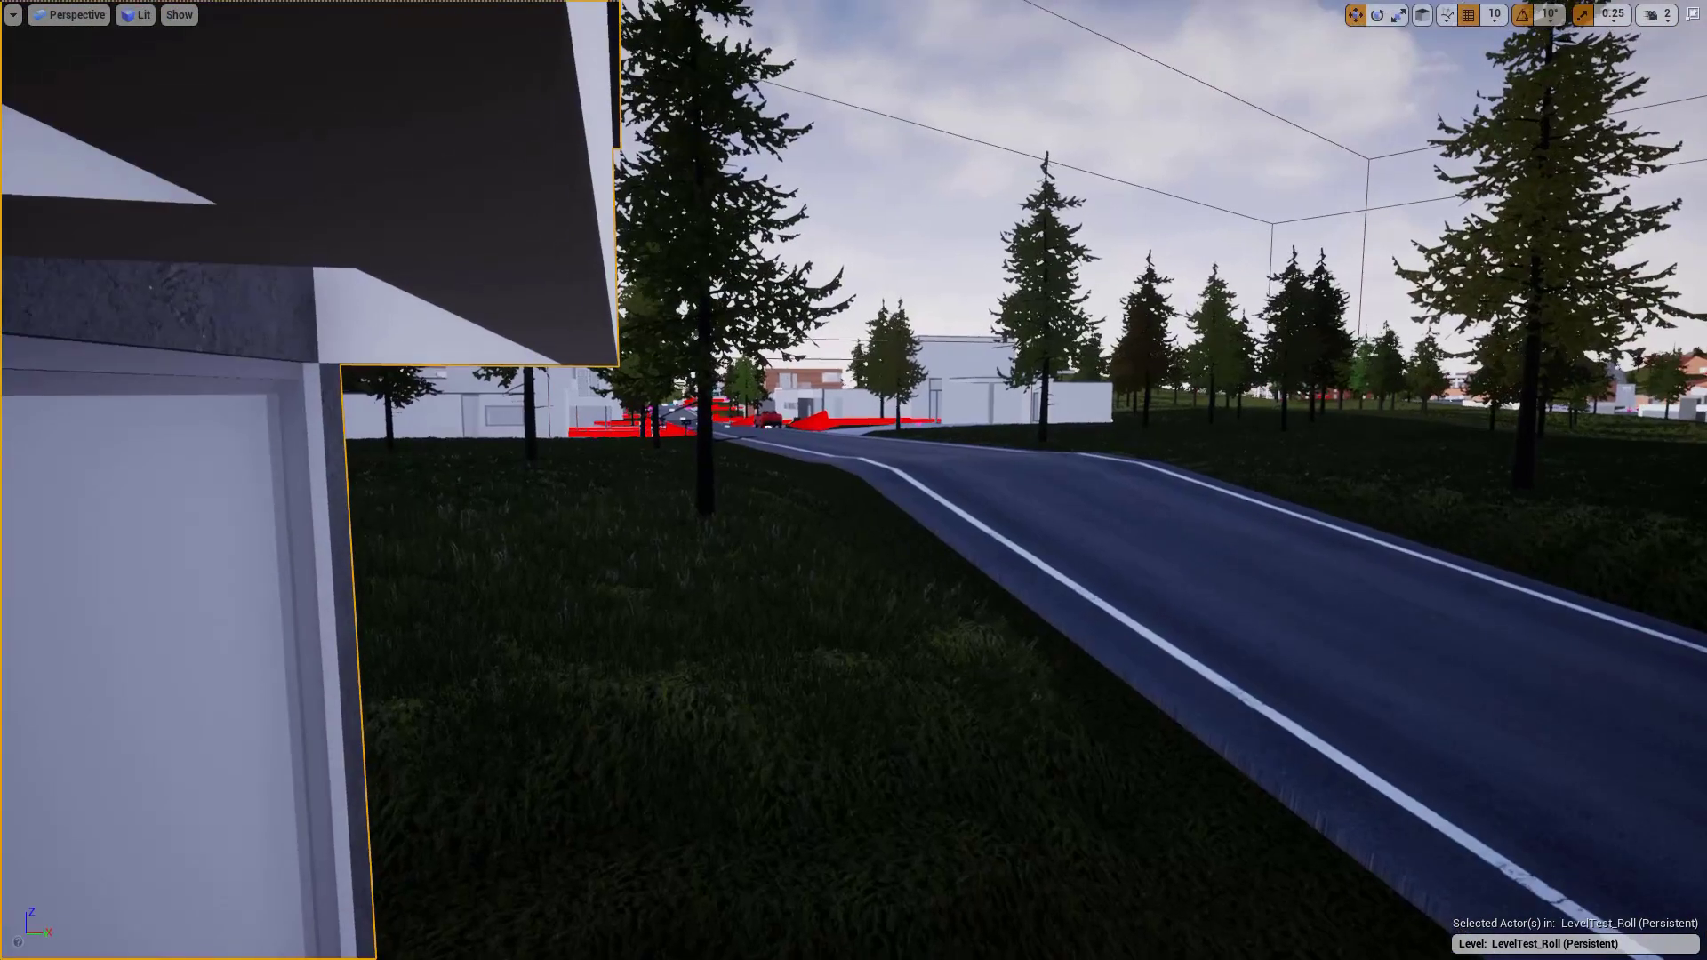
# - Hide the editor helpers and inspect the mailboxes, raised lawns and driveways of the houses farther along the road
pyautogui.press('g')
pyautogui.press('w')
pyautogui.moveTo(1198, 530); pyautogui.dragTo(1182, 492, button='right')
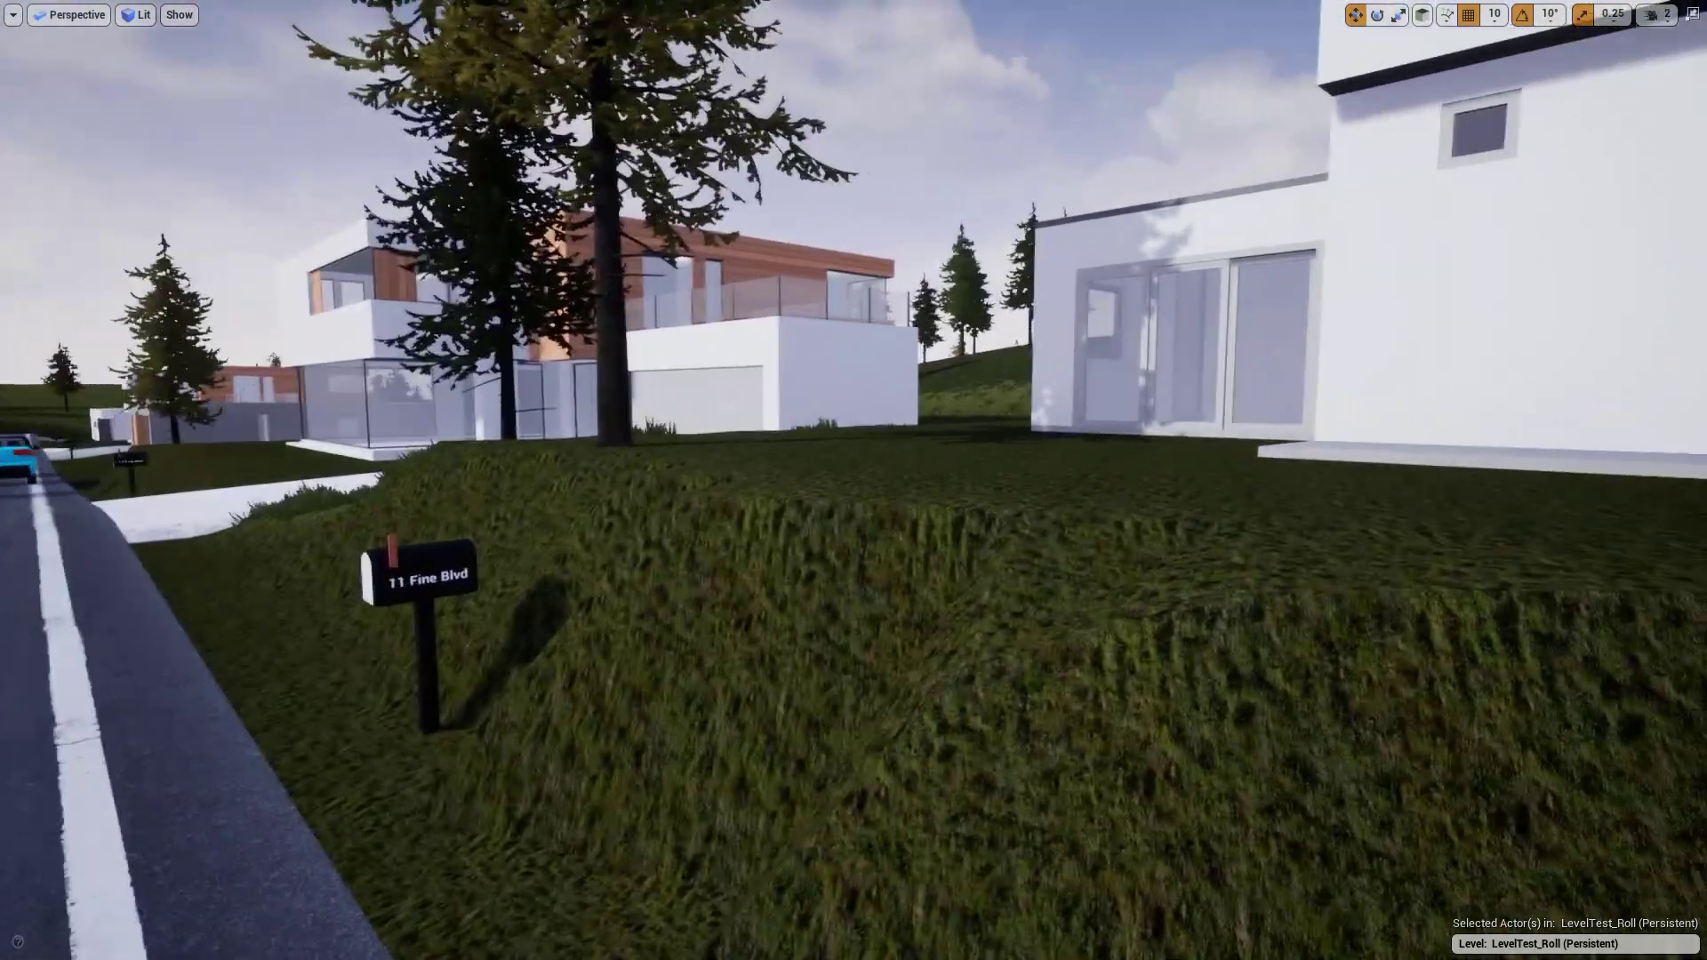
pyautogui.moveTo(853, 480); pyautogui.dragTo(587, 354, button='right')
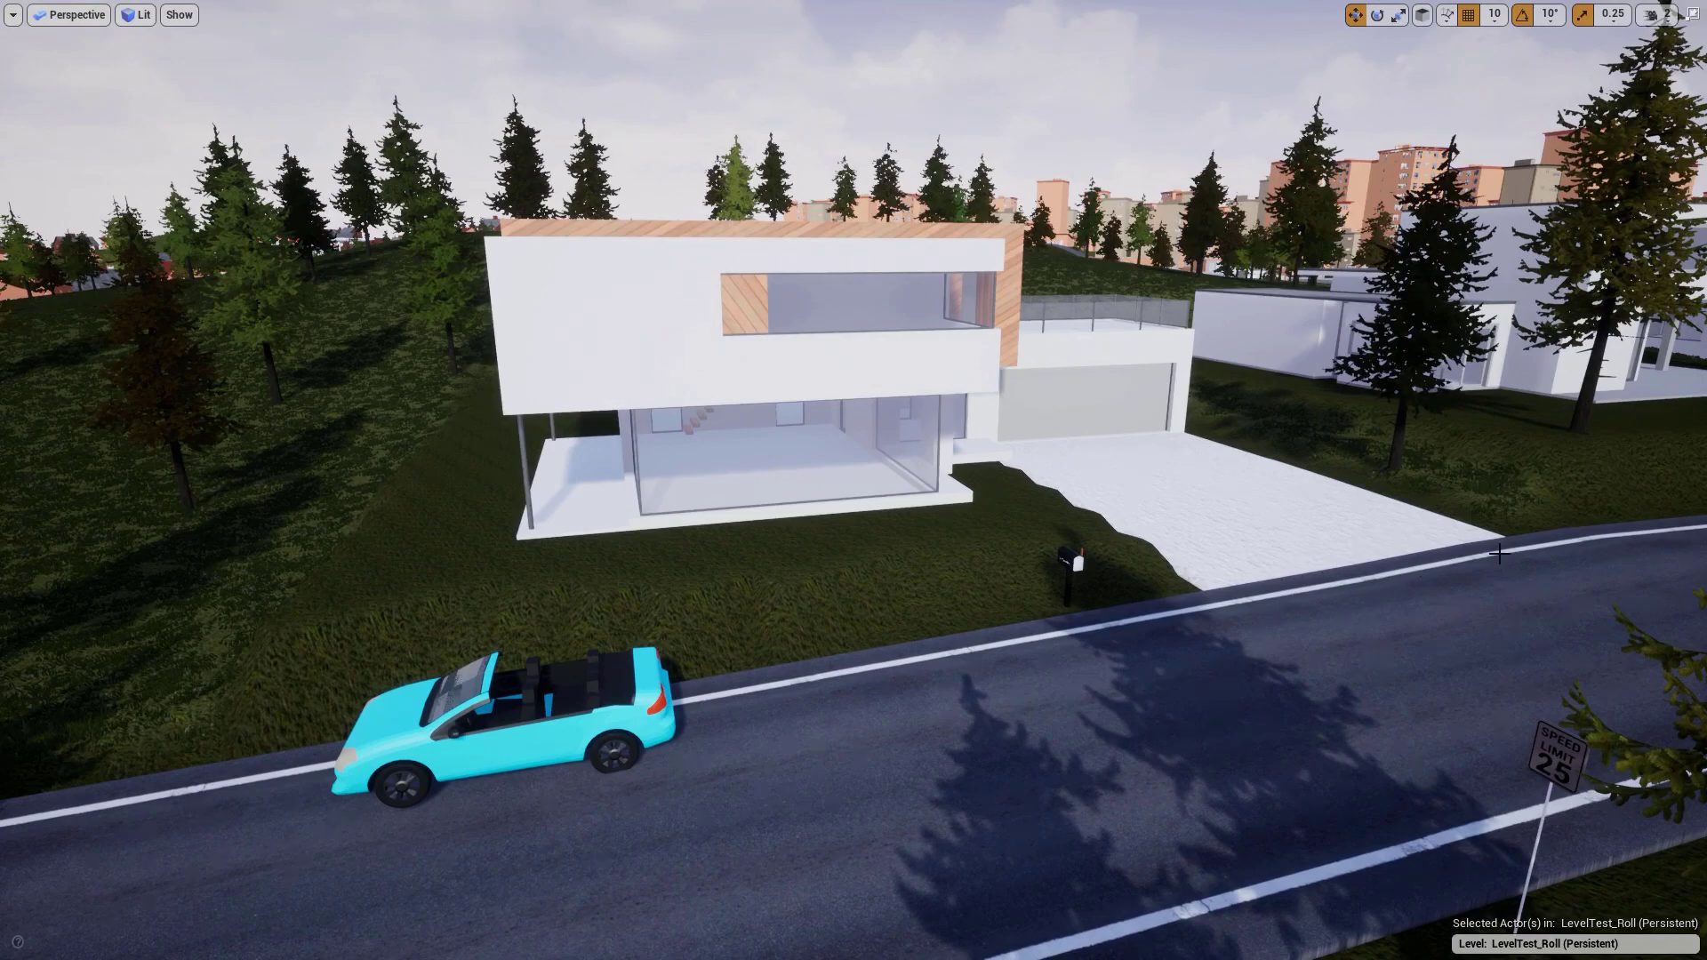
pyautogui.moveTo(1094, 490); pyautogui.dragTo(1169, 525, button='right')
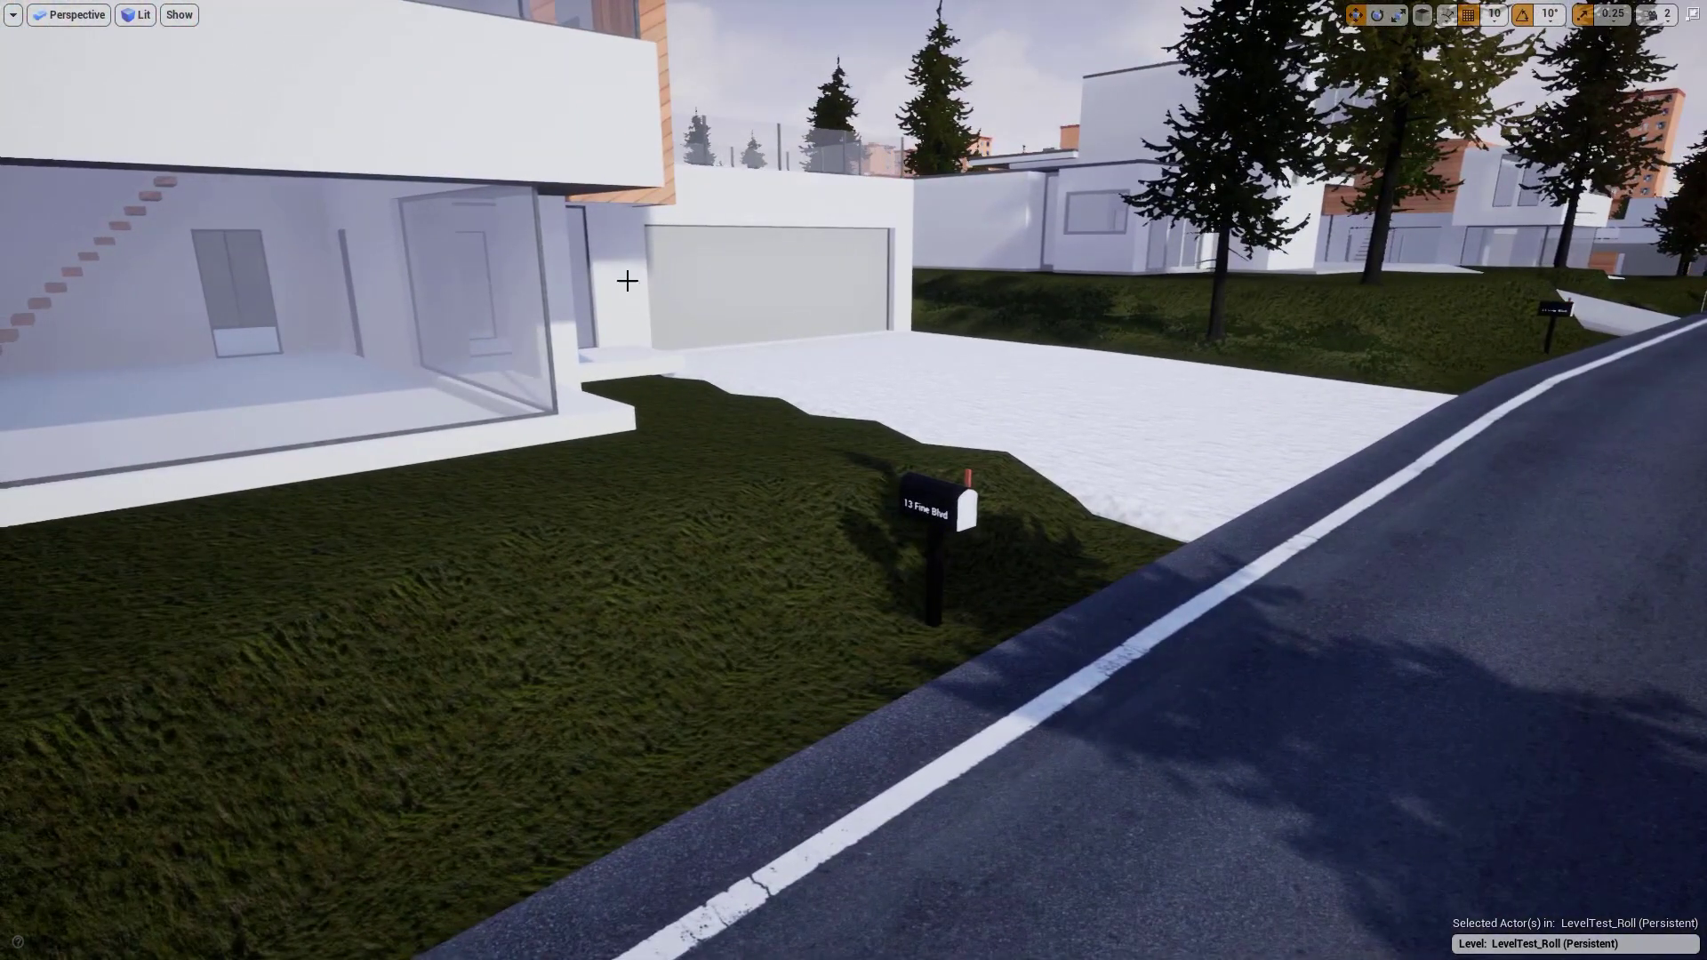
pyautogui.moveTo(854, 542); pyautogui.dragTo(738, 515, button='right')
pyautogui.moveTo(922, 442); pyautogui.dragTo(922, 443, button='right')
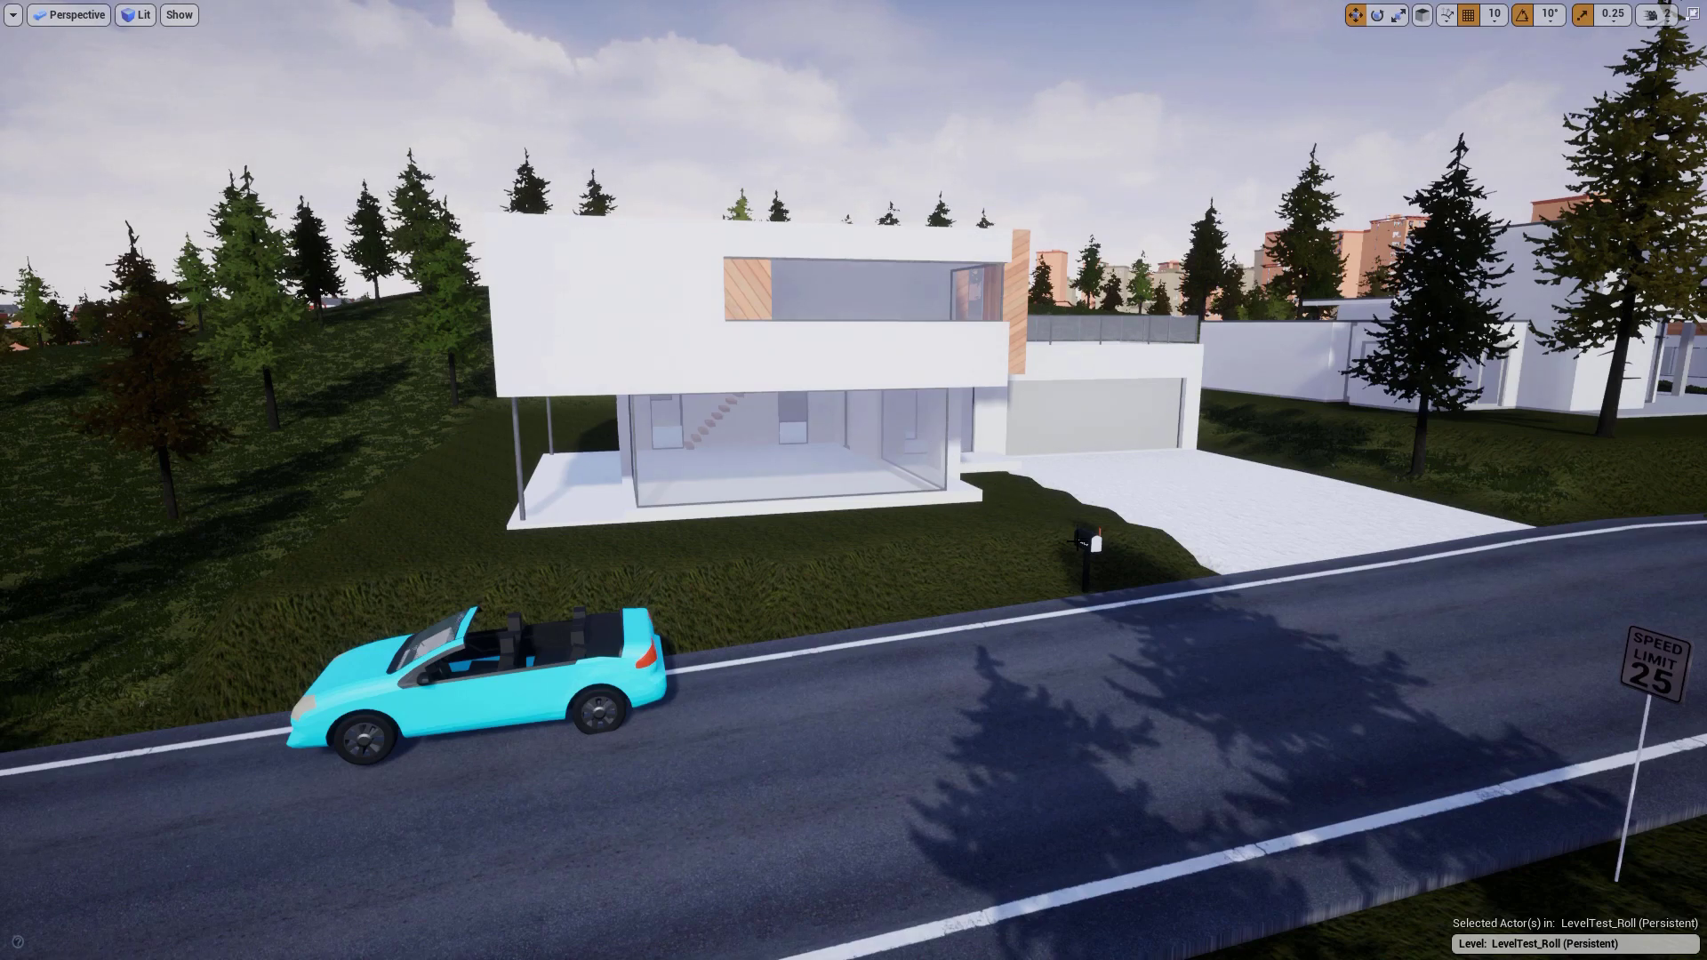
pyautogui.moveTo(1018, 453); pyautogui.dragTo(1018, 453, button='right')
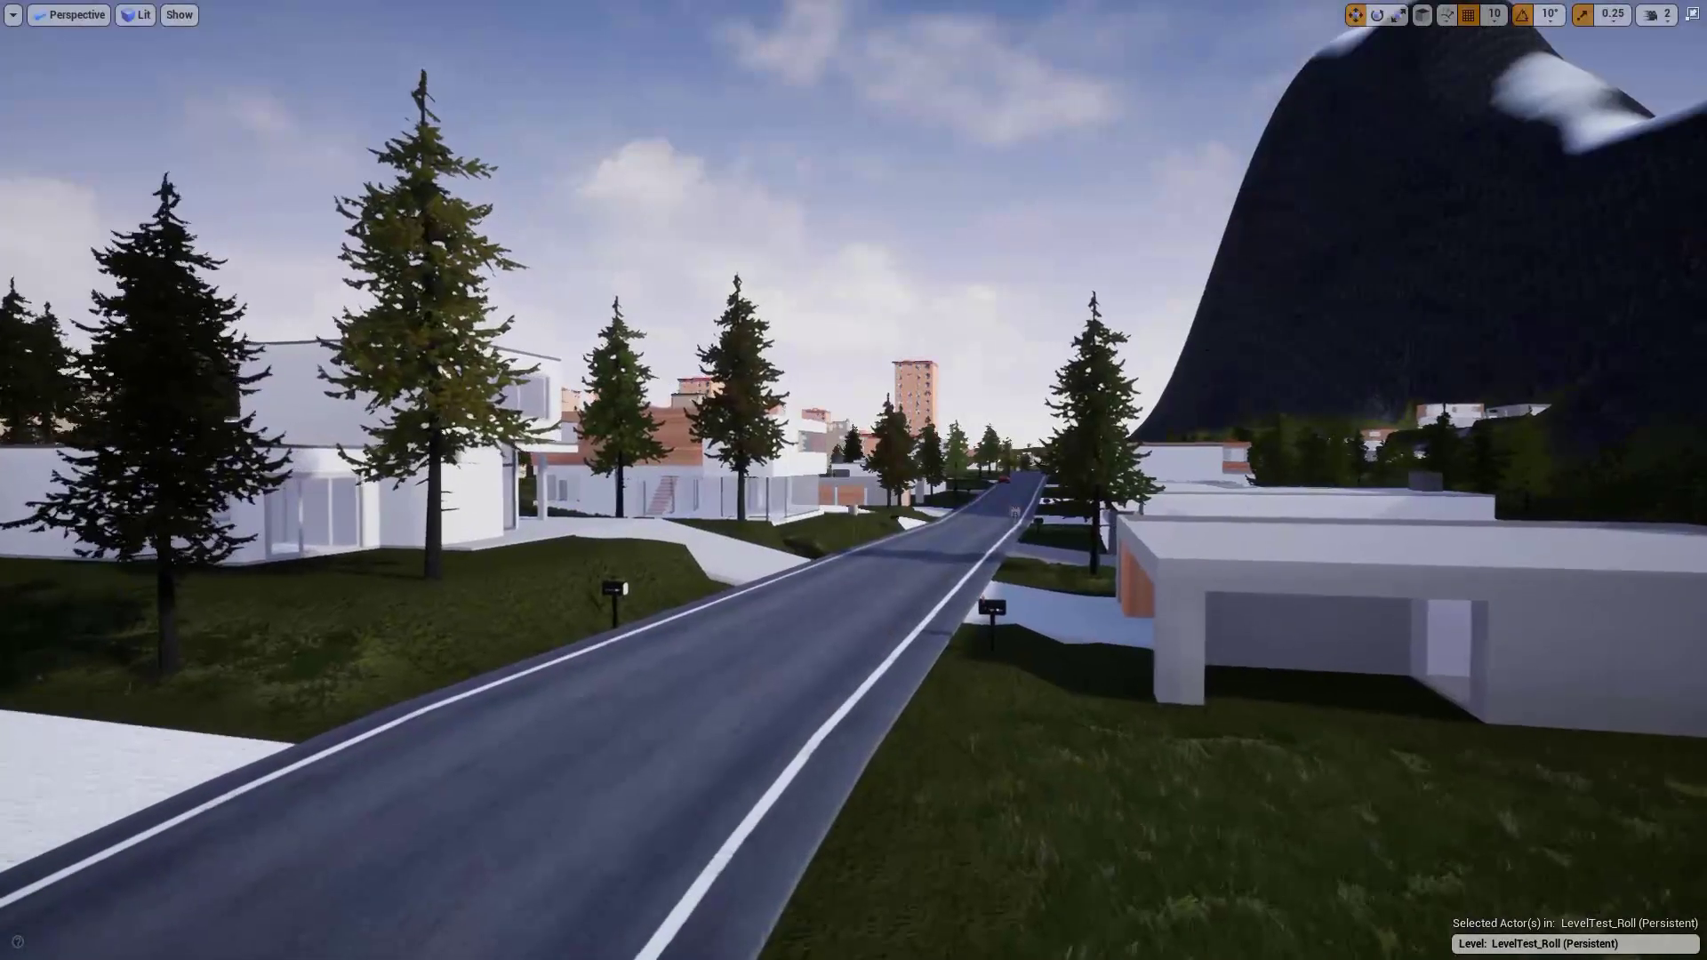
# - Raise the viewport camera speed to 5 and fly across the city to the gas station
pyautogui.click(1667, 17)
pyautogui.click(1645, 59)
pyautogui.press('w')
pyautogui.moveTo(1112, 400); pyautogui.dragTo(978, 418, button='right')
pyautogui.press('w')
pyautogui.press('d')
pyautogui.press('w')
pyautogui.press('w')
pyautogui.moveTo(1611, 60); pyautogui.dragTo(1401, 103, button='right')
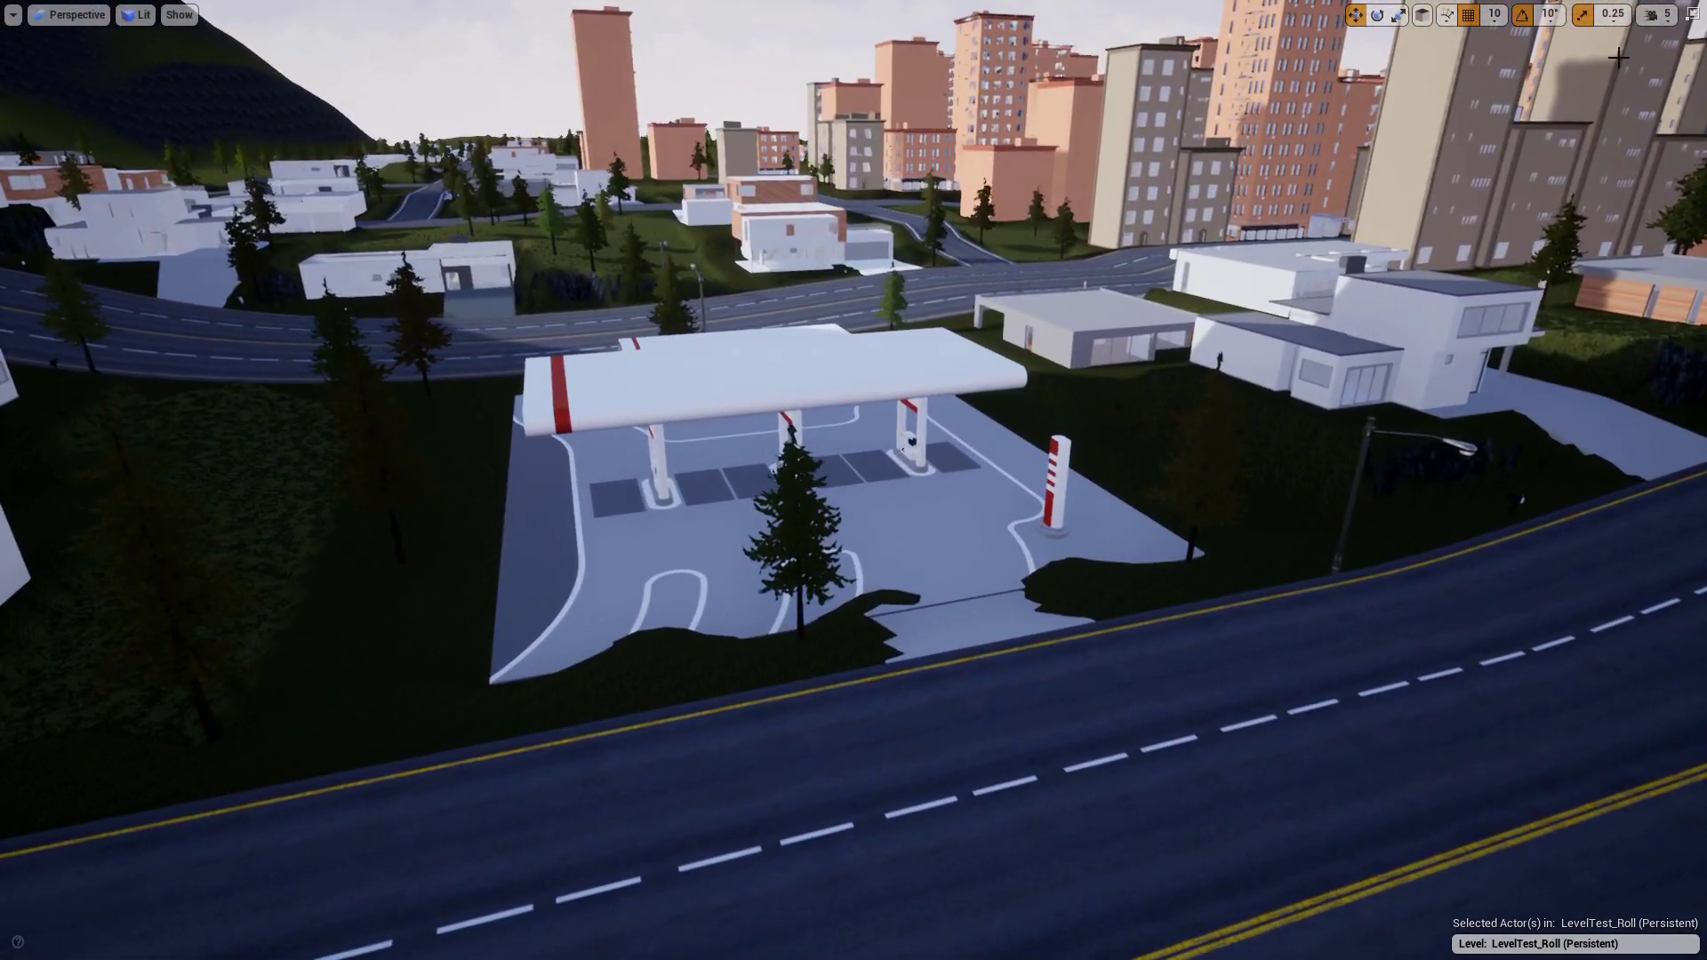
# - Lower the viewport camera speed to 3 and inspect where the gas station's forecourt meets the terrain and road
pyautogui.click(1656, 15)
pyautogui.moveTo(1626, 58); pyautogui.dragTo(1593, 58)
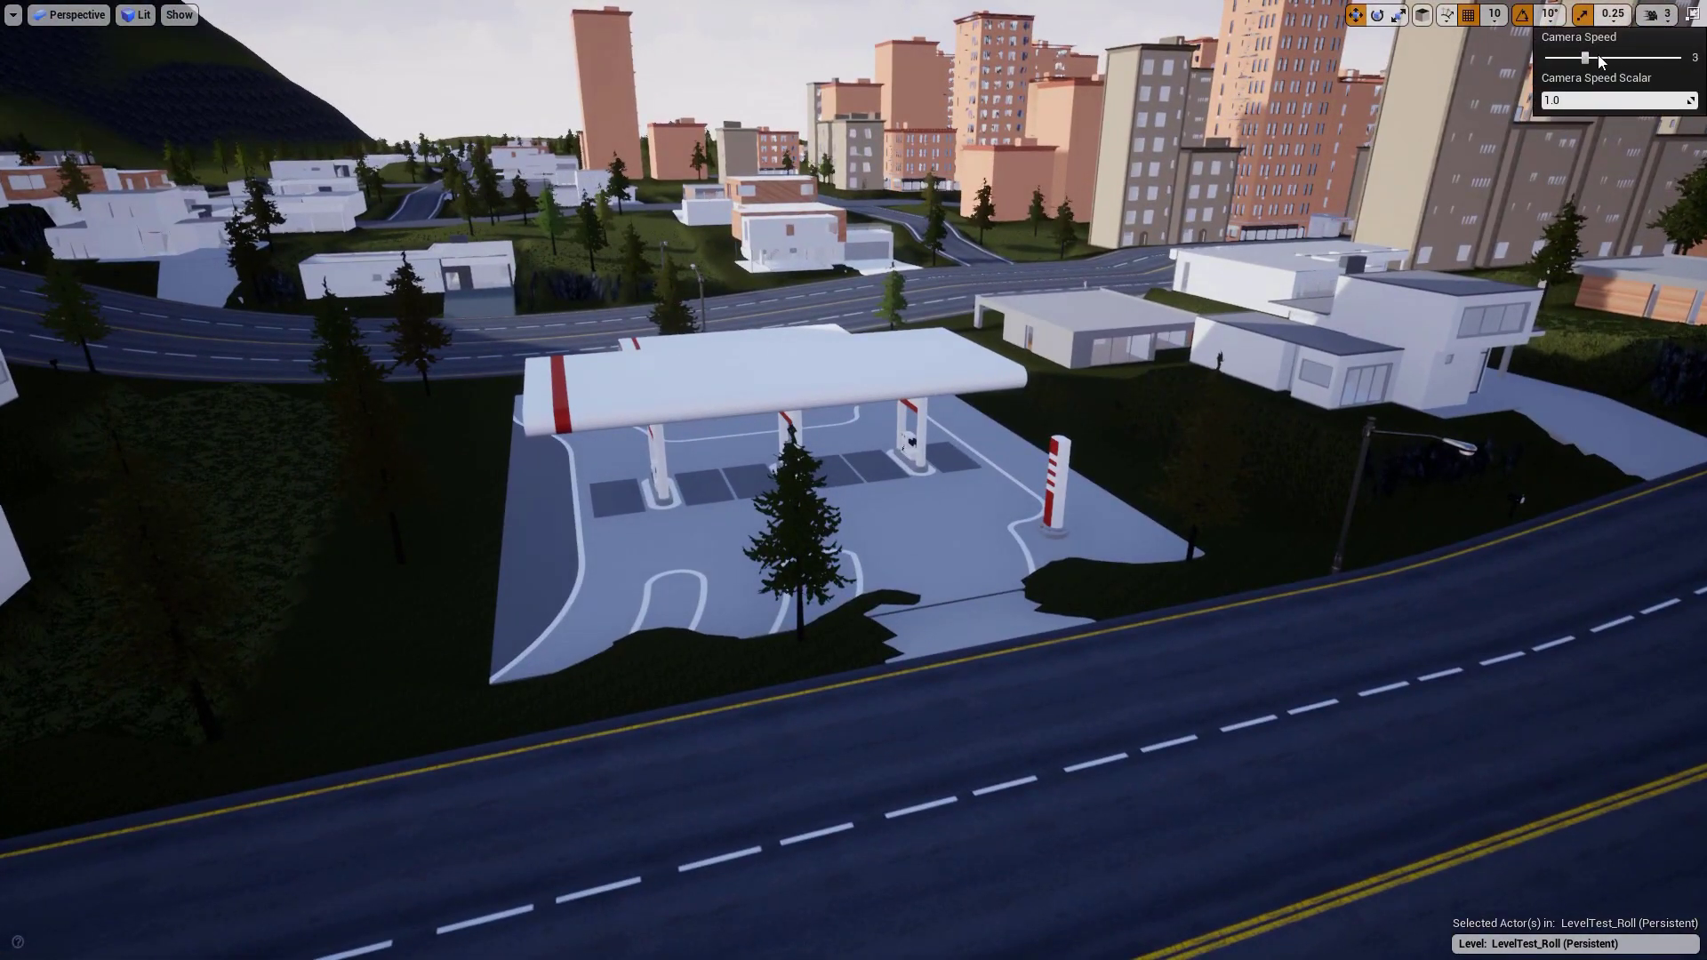
pyautogui.press('w')
pyautogui.moveTo(1103, 494); pyautogui.dragTo(1103, 561, button='right')
pyautogui.press('s')
pyautogui.moveTo(569, 587); pyautogui.dragTo(495, 594, button='right')
pyautogui.press('a')
pyautogui.moveTo(829, 624); pyautogui.dragTo(1004, 569, button='right')
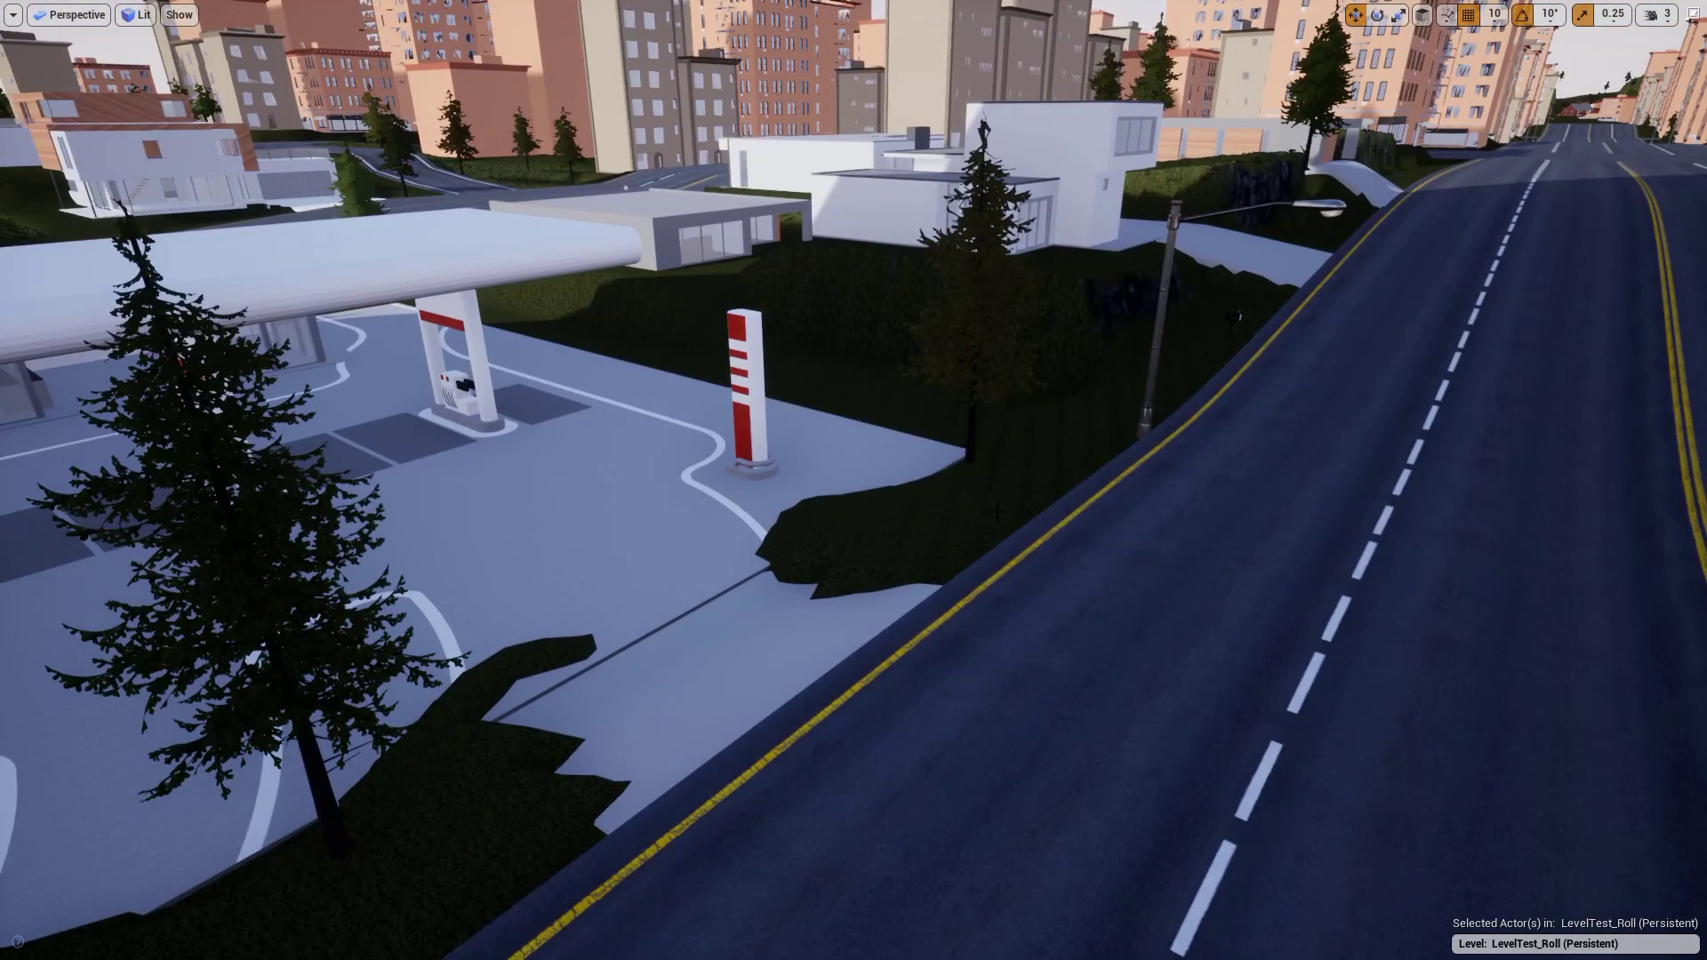
# - Travel downtown to the multi-storey parking garage and inspect its sloped entrance ramp from the road
pyautogui.moveTo(853, 534); pyautogui.dragTo(387, 640, button='right')
pyautogui.press('w')
pyautogui.press('e')
pyautogui.moveTo(965, 849); pyautogui.dragTo(995, 764, button='right')
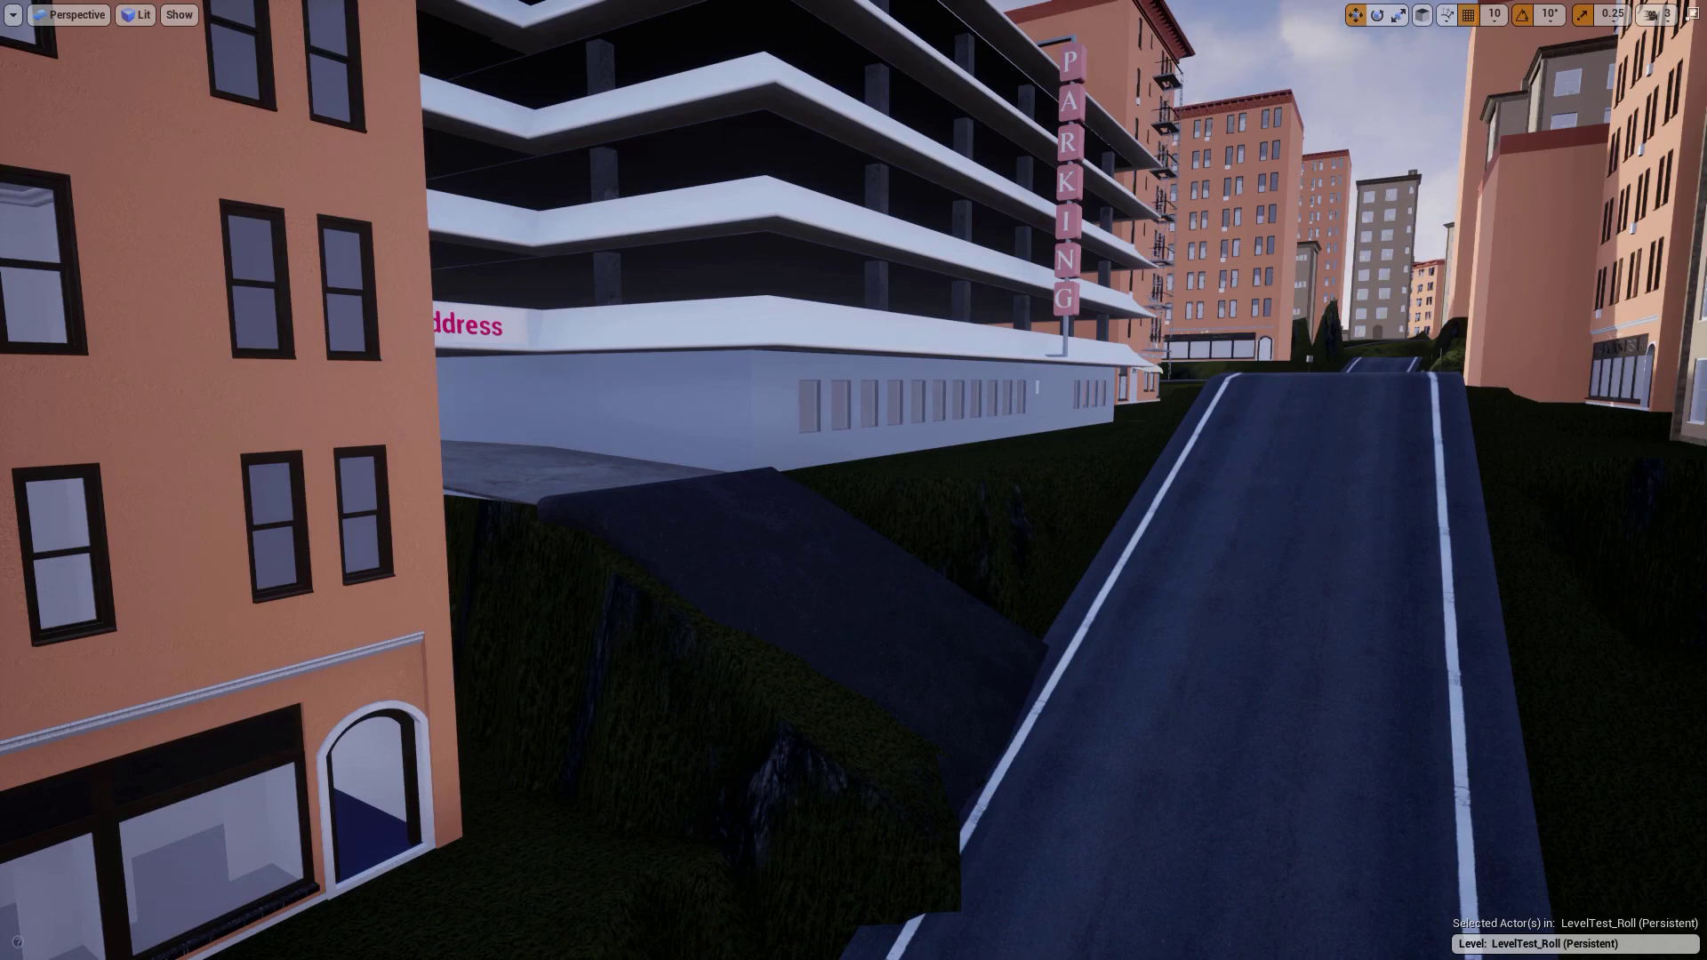
# - Survey the downtown blocks from above and select the road with the dashed yellow centre line
pyautogui.moveTo(1060, 618); pyautogui.dragTo(987, 667, button='right')
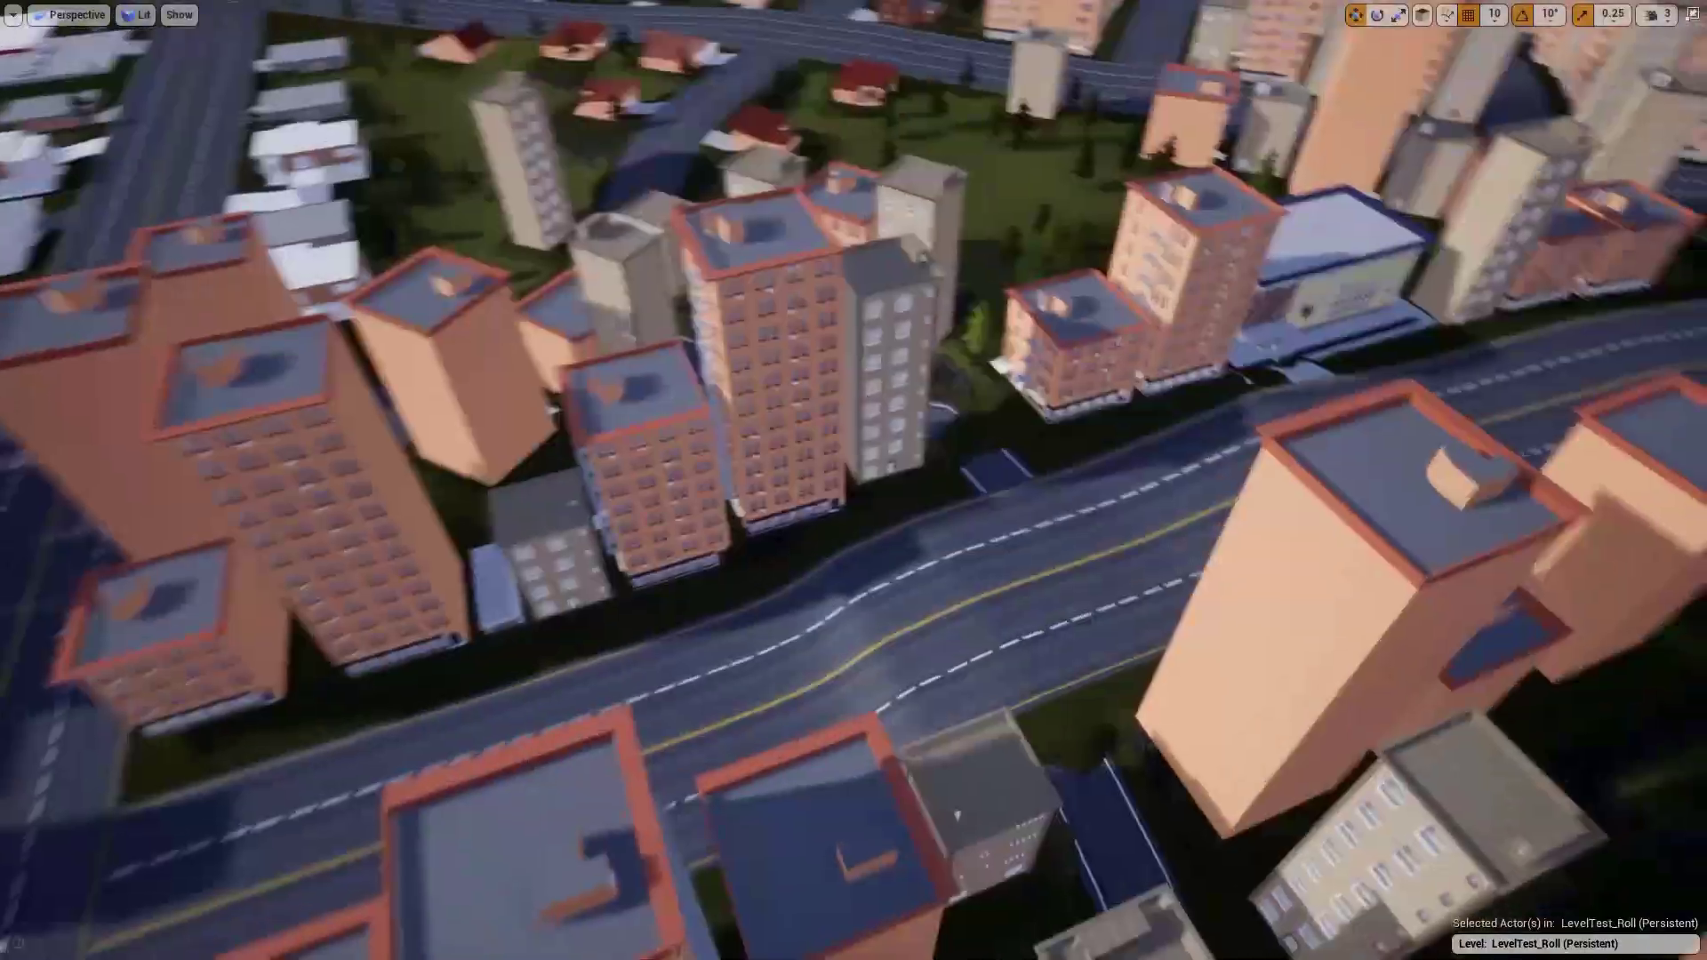
pyautogui.press('w')
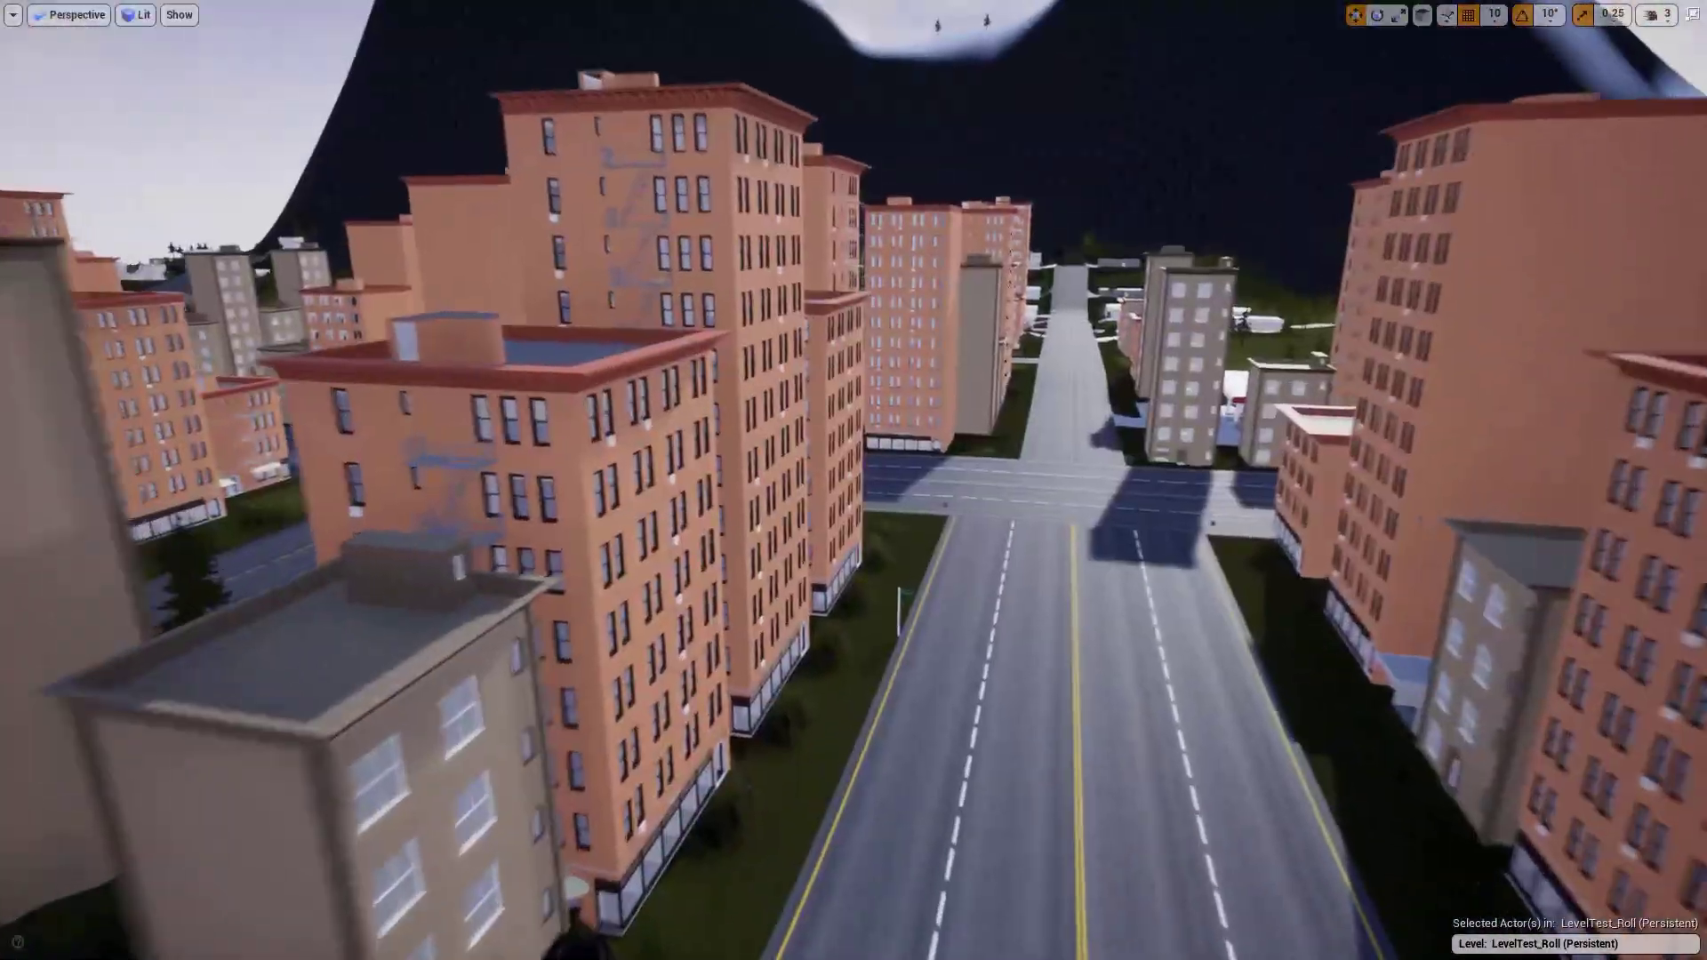
pyautogui.press('w')
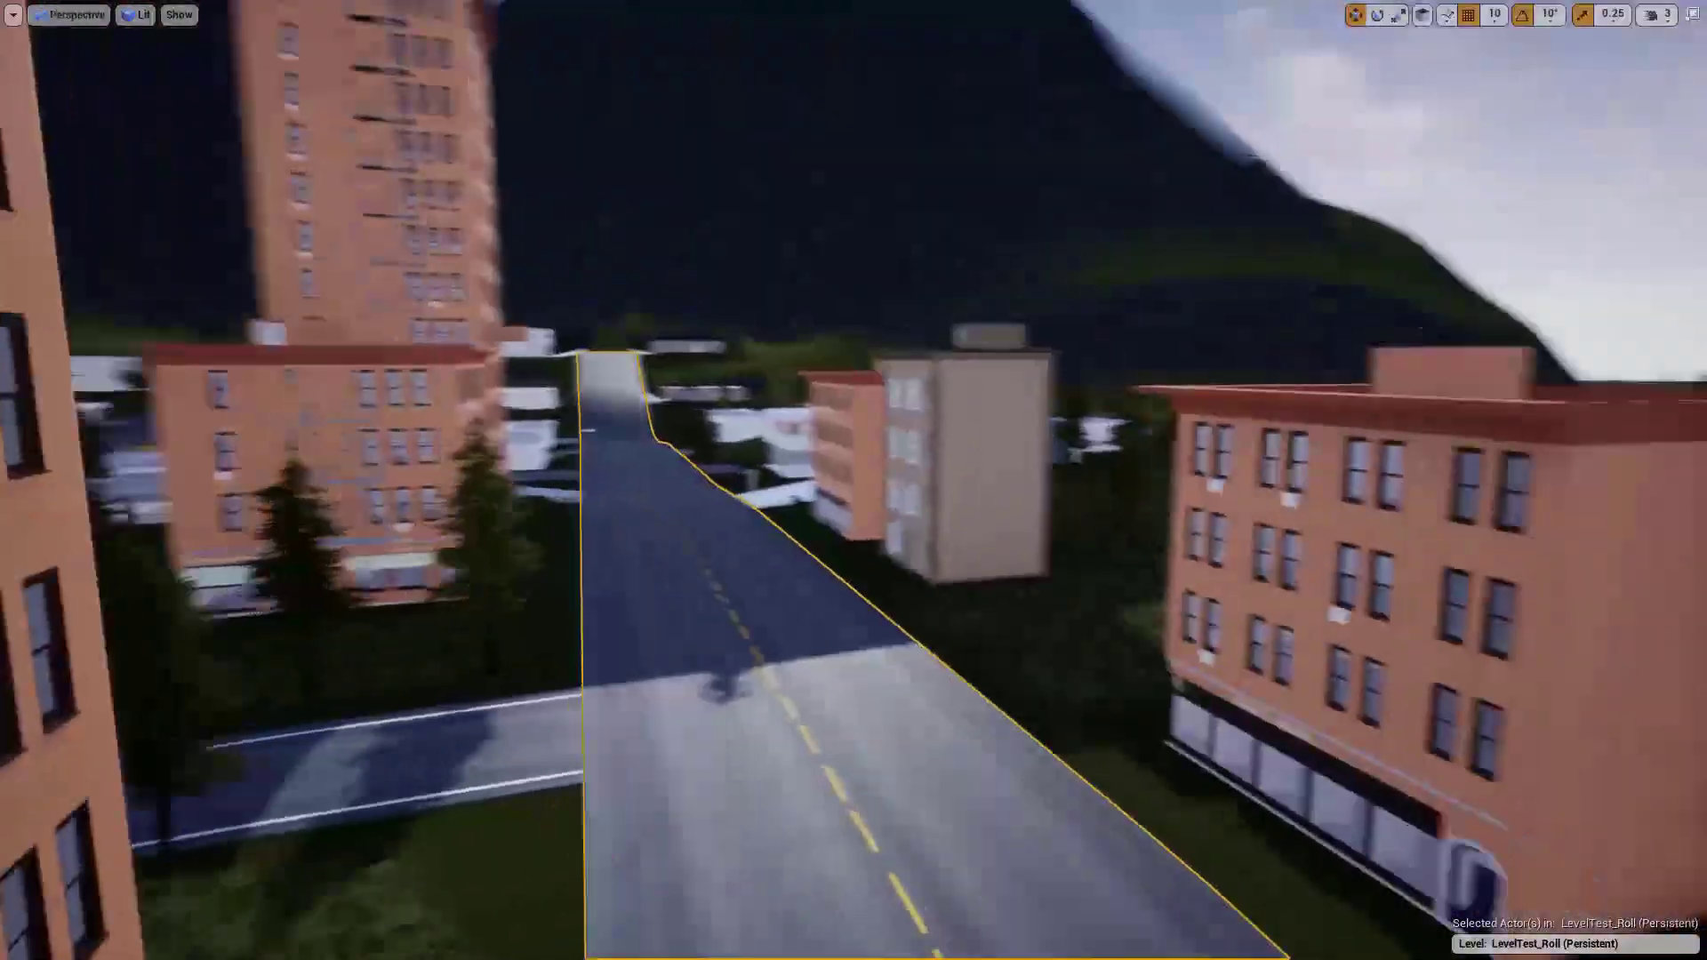
# - Select the two-lane side road with white edge lines and examine its end at the main road junction
pyautogui.press('s')
pyautogui.moveTo(913, 640); pyautogui.dragTo(1227, 613, button='right')
pyautogui.press('q')
pyautogui.click(890, 633)
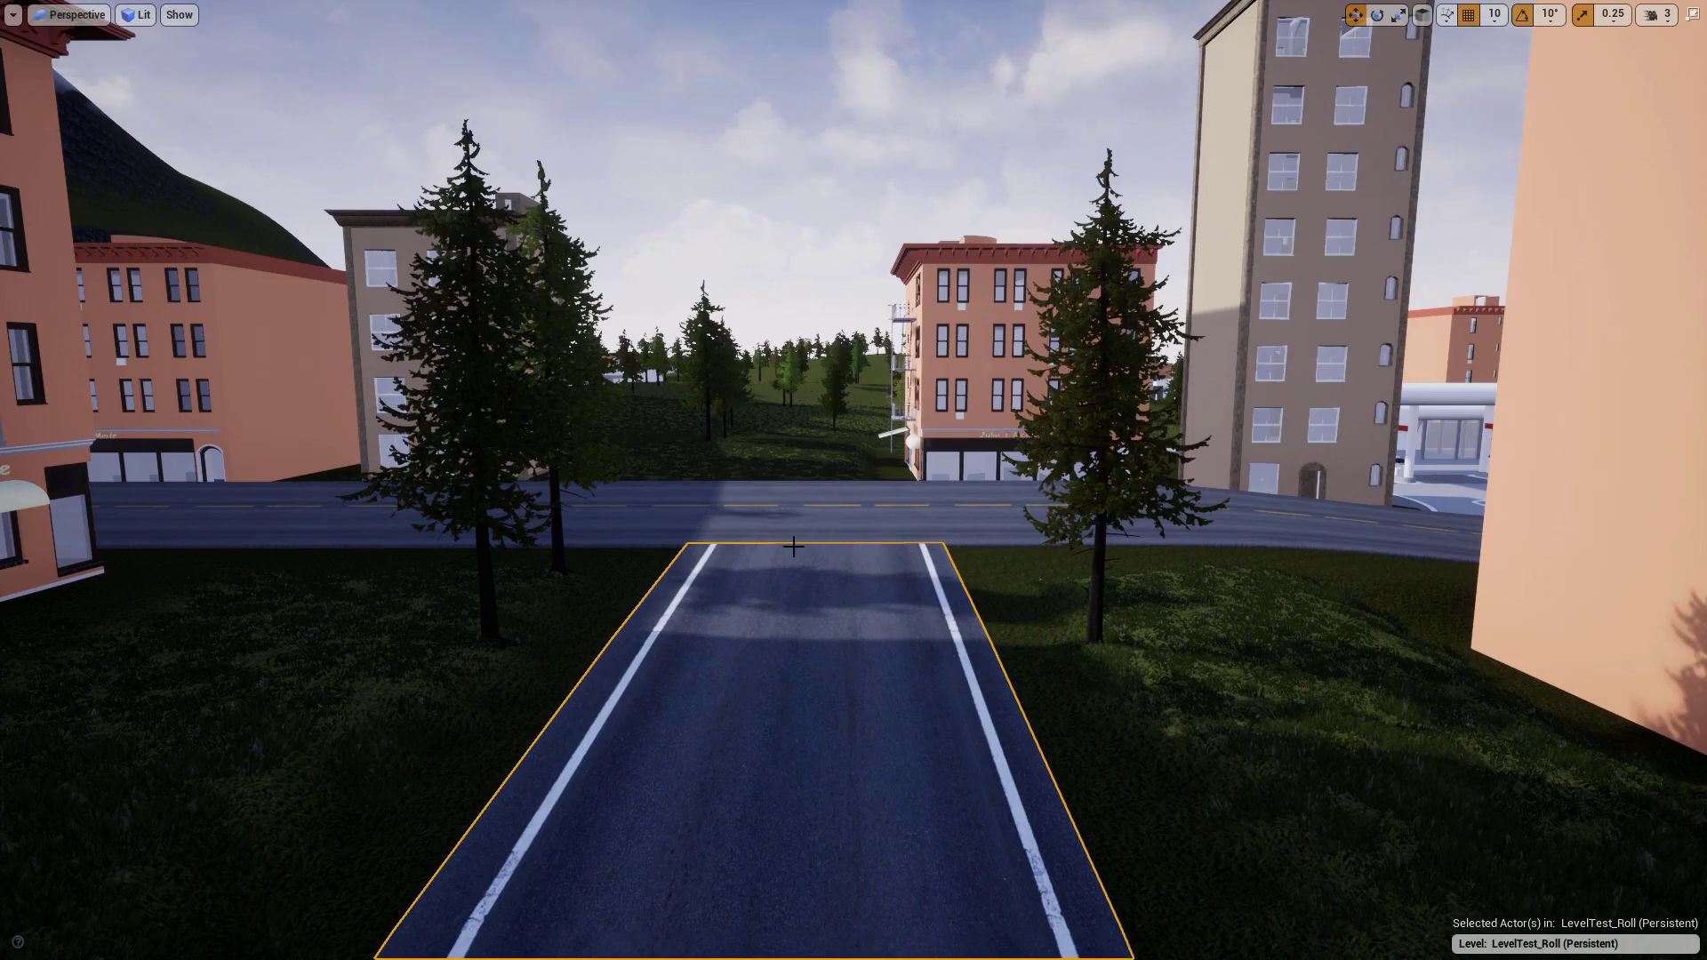
pyautogui.moveTo(942, 558); pyautogui.dragTo(942, 391)
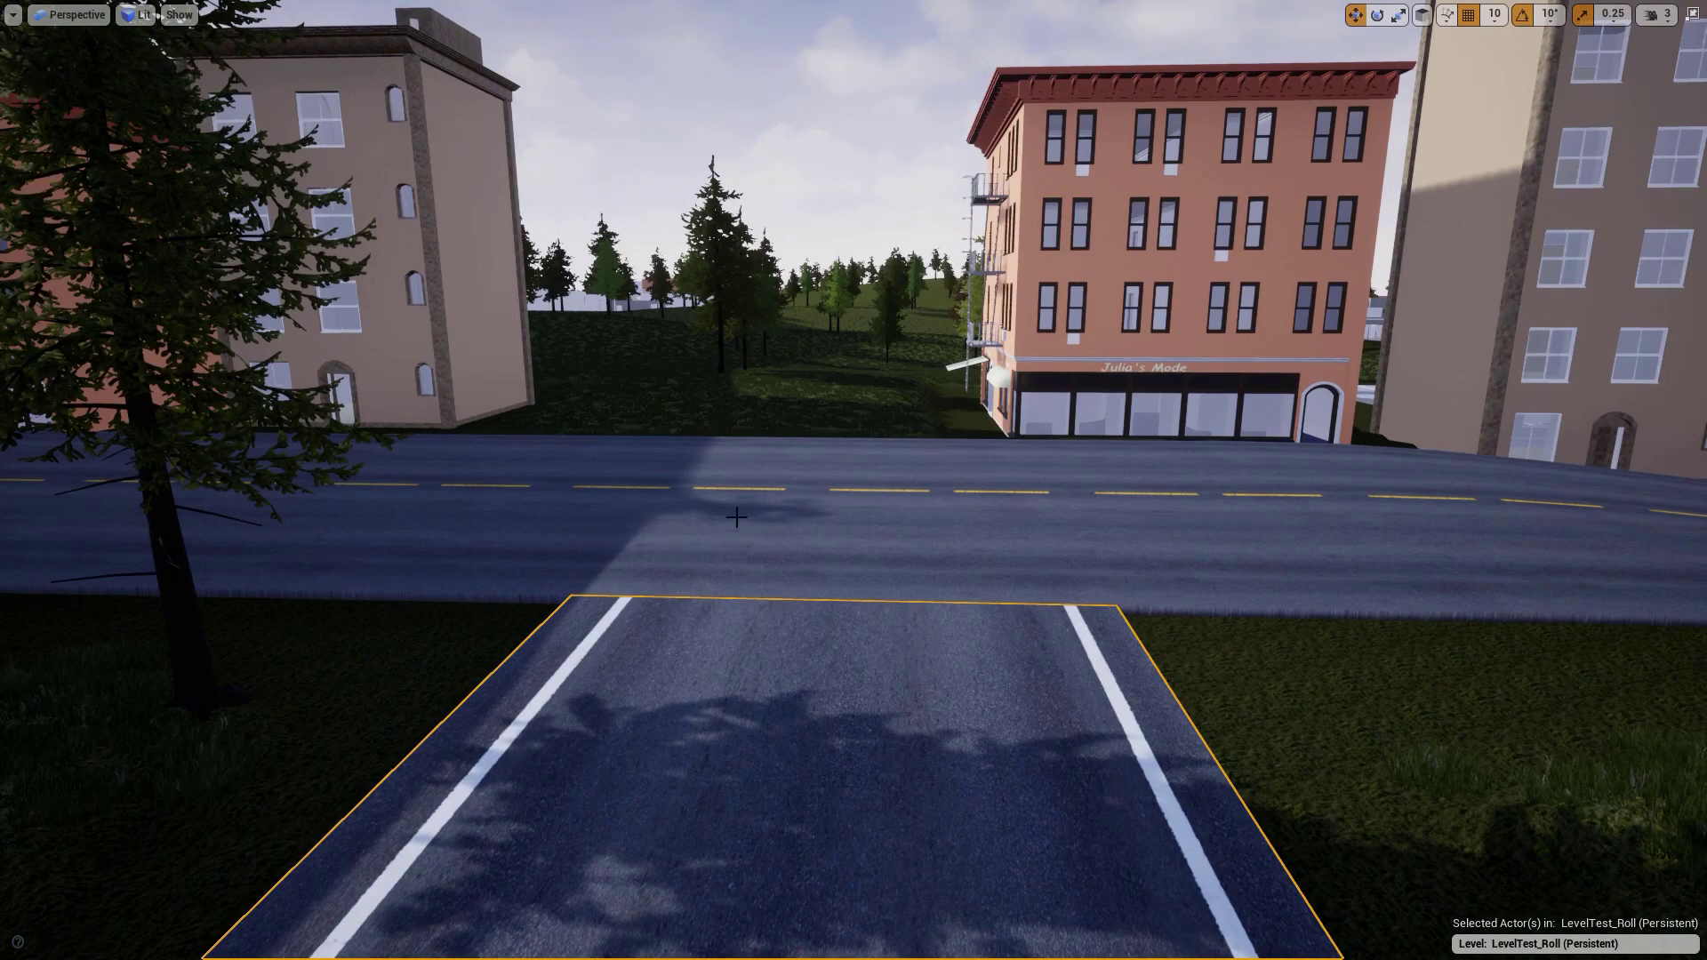
pyautogui.moveTo(1018, 524)
pyautogui.mouseDown()
pyautogui.moveTo(801, 524)
pyautogui.moveTo(1023, 525)
pyautogui.mouseUp()
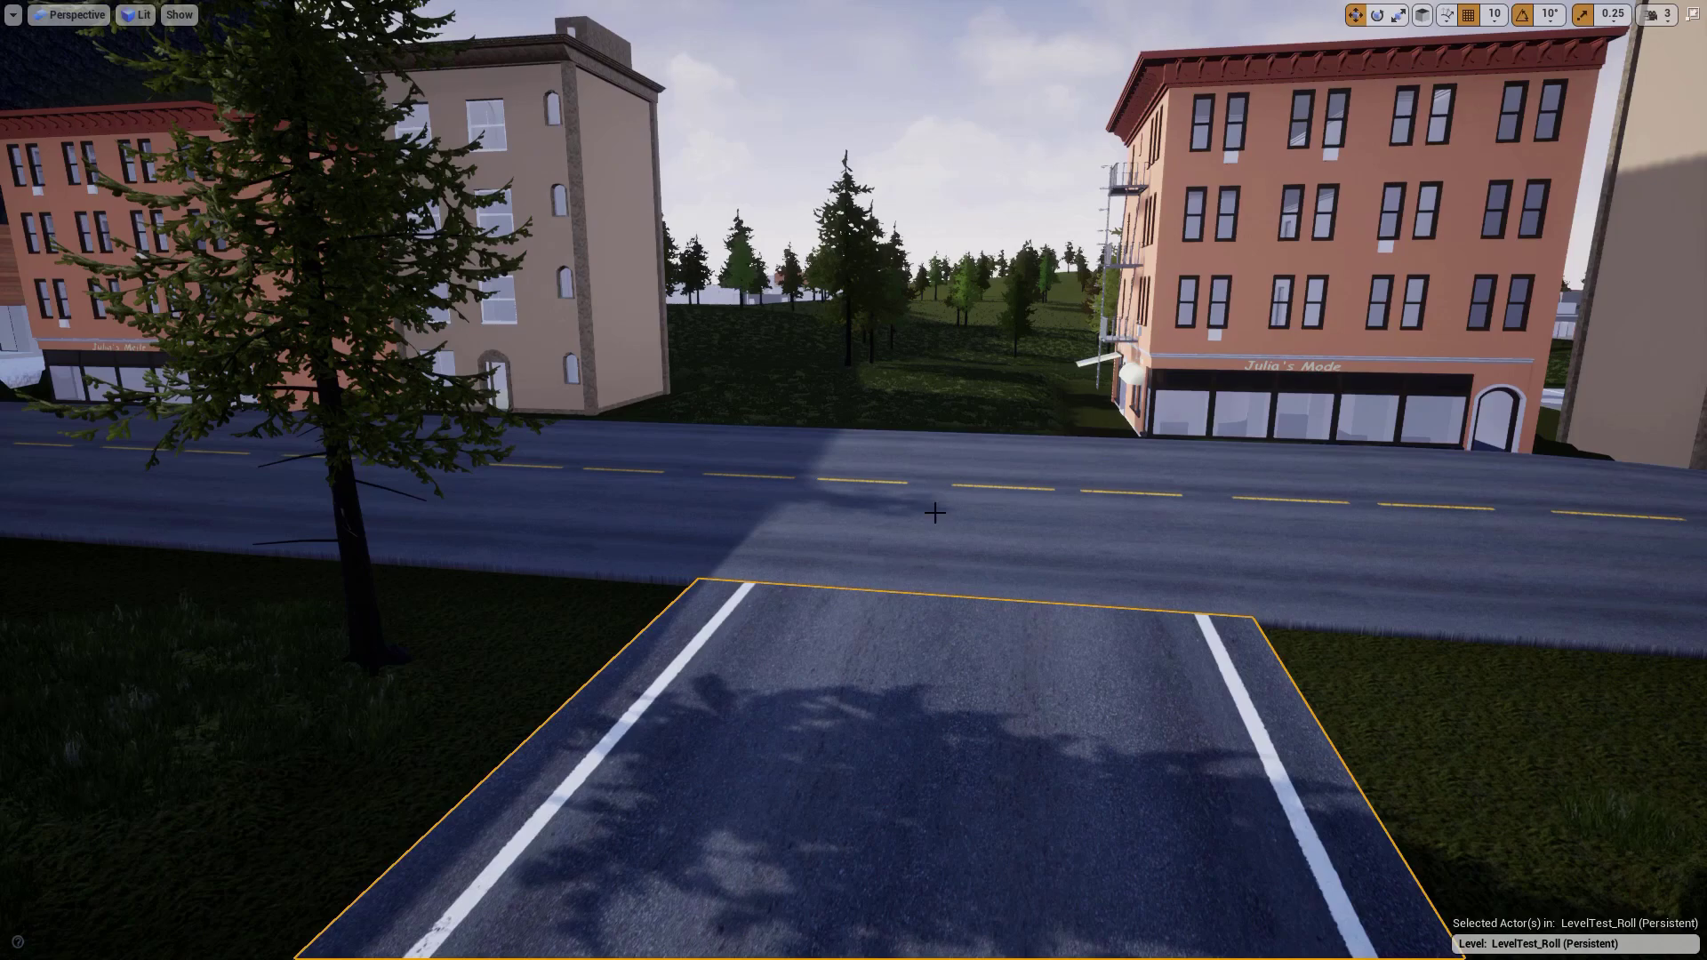
pyautogui.moveTo(956, 469); pyautogui.dragTo(750, 408)
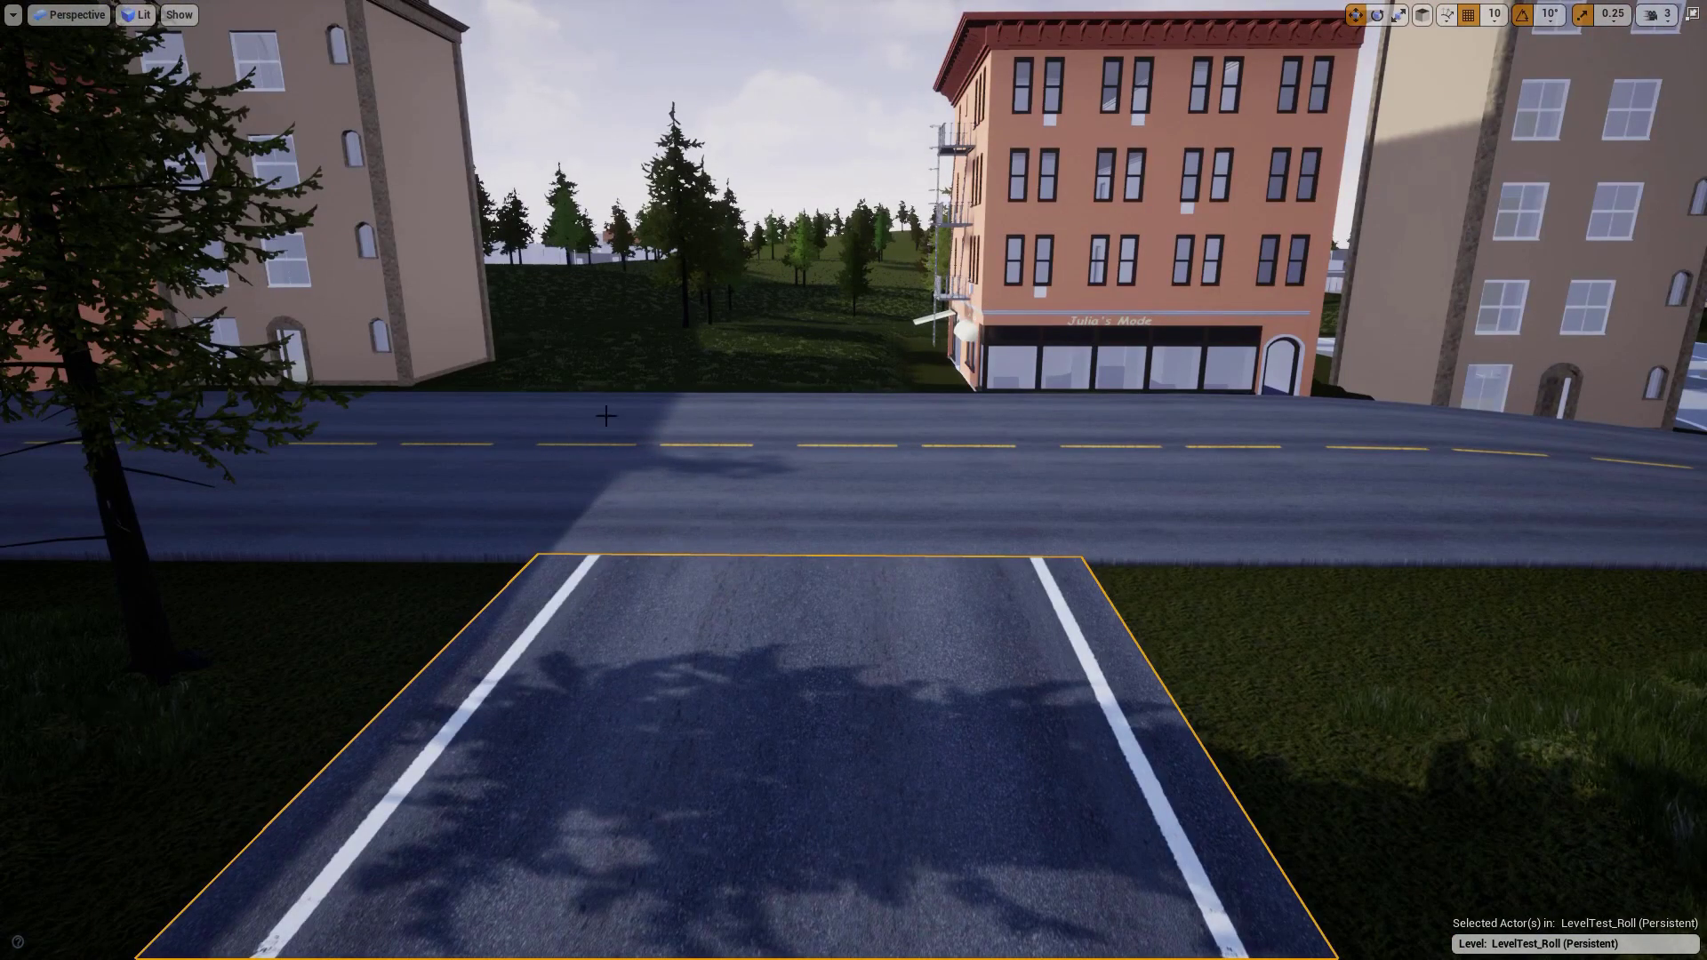
pyautogui.moveTo(986, 449); pyautogui.dragTo(1325, 435)
# - Follow the main road through the intersection and up the avenue to examine how side roads join it
pyautogui.press('w')
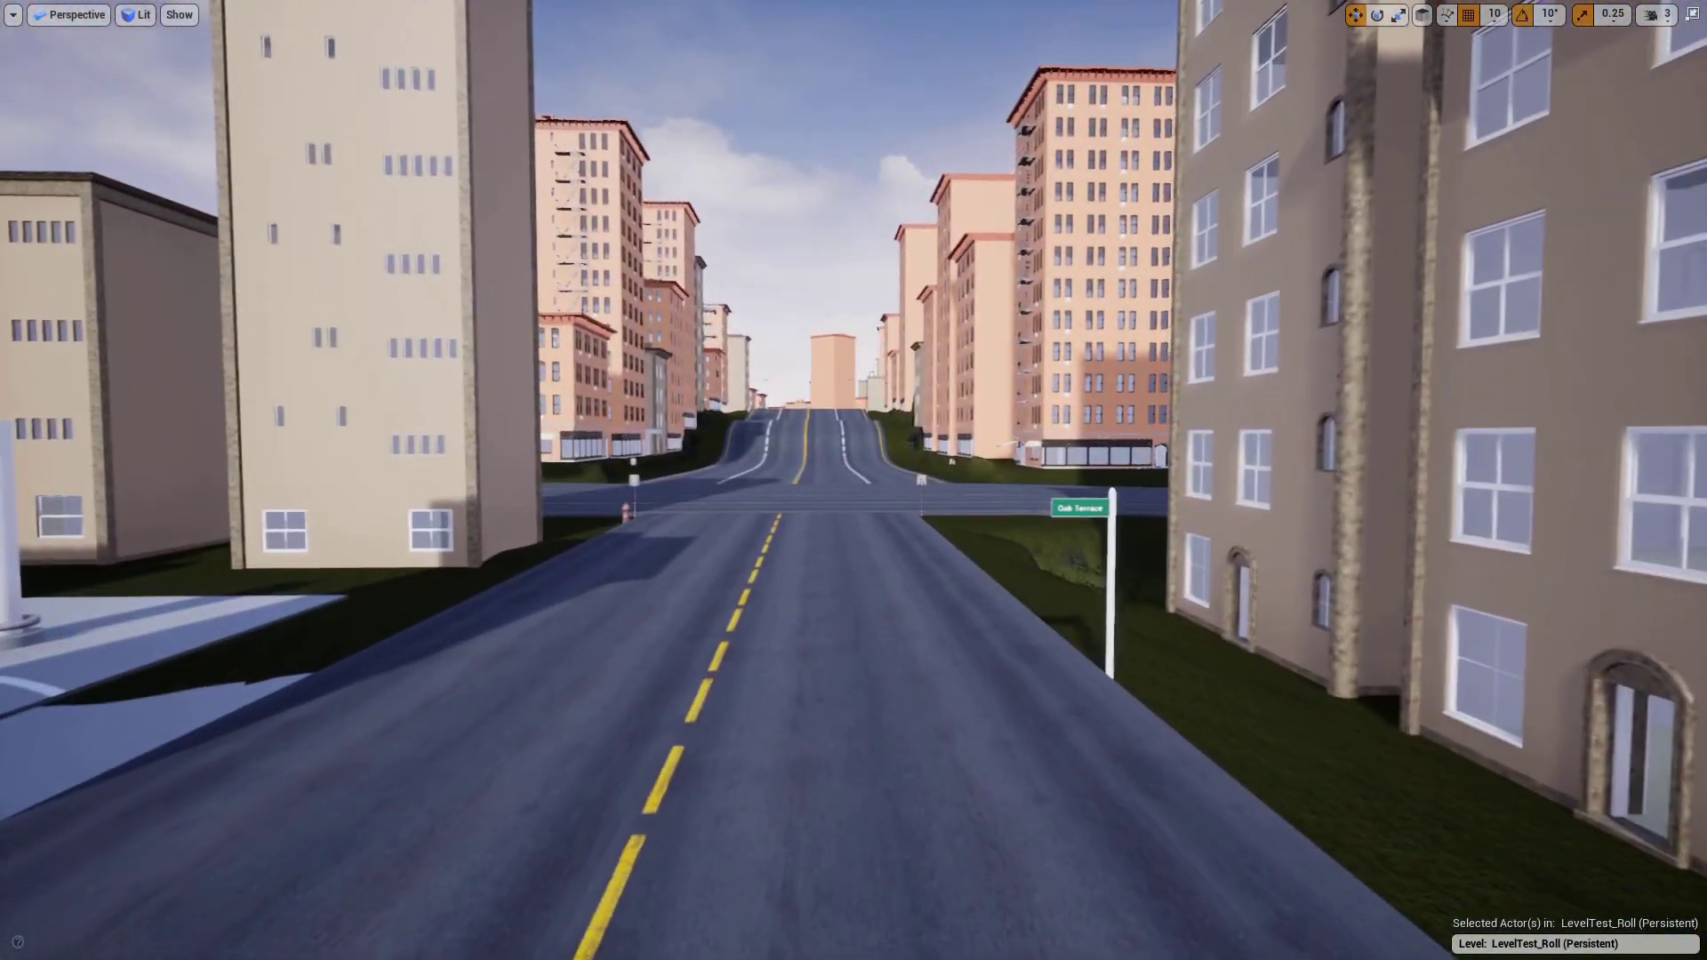
pyautogui.moveTo(853, 480)
pyautogui.mouseDown(button='right')
pyautogui.moveTo(605, 498)
pyautogui.moveTo(853, 489)
pyautogui.mouseUp(button='right')
pyautogui.press('w')
pyautogui.press('w')
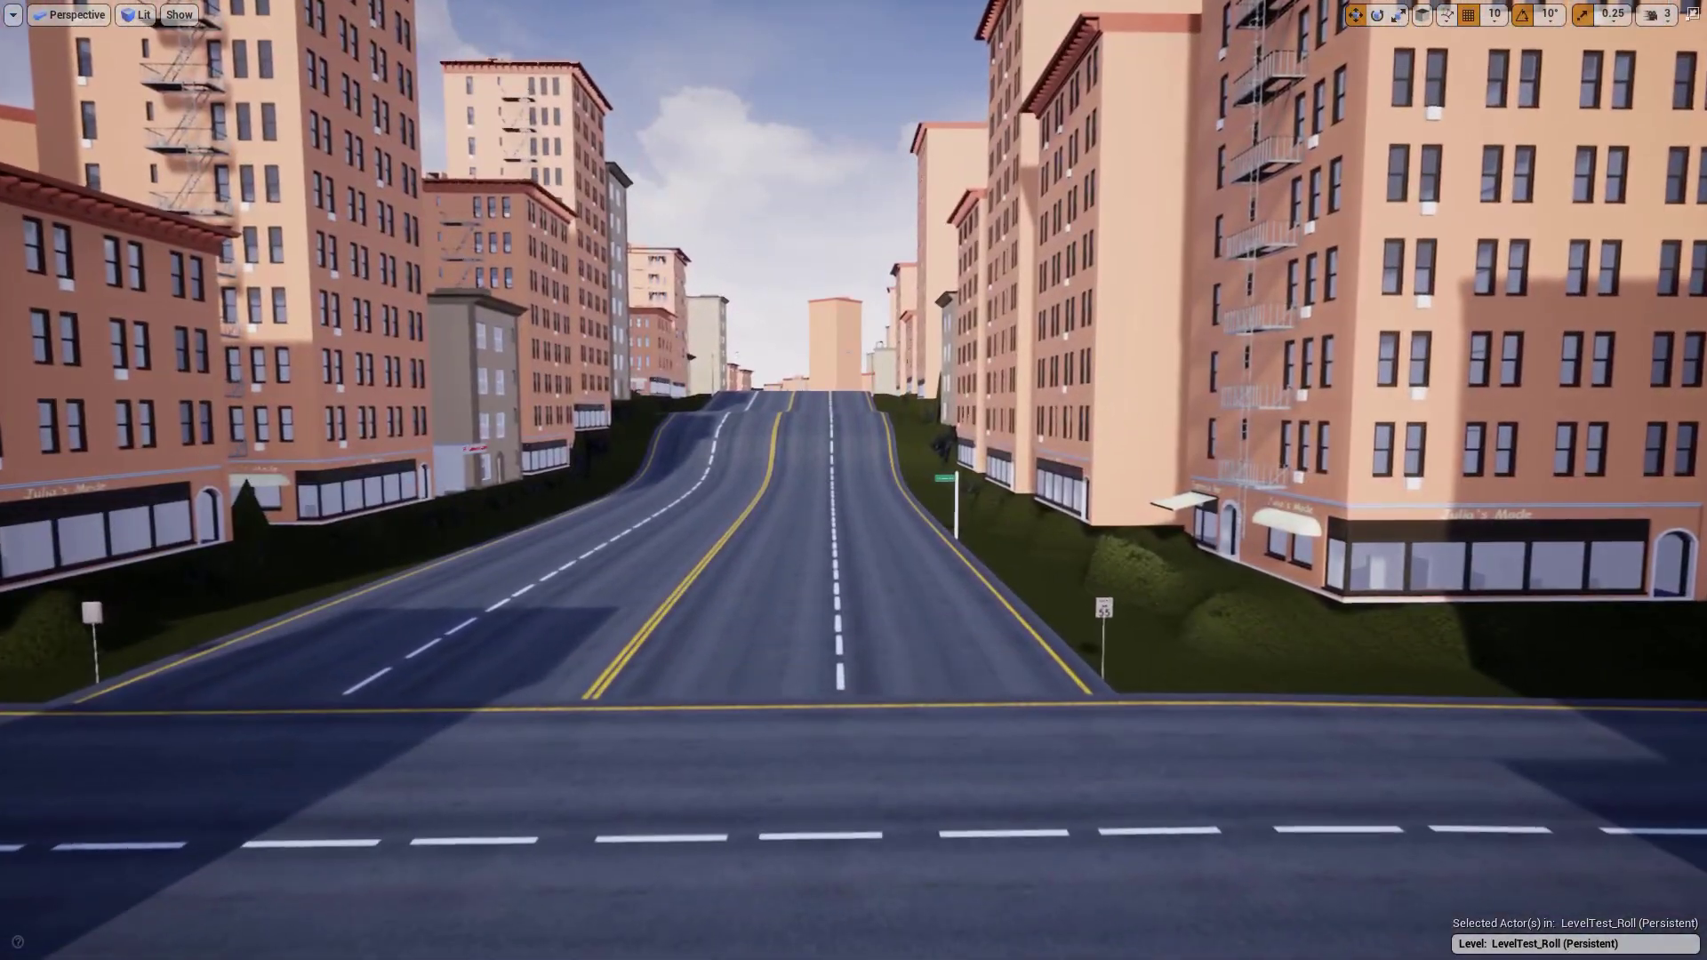
pyautogui.press('w')
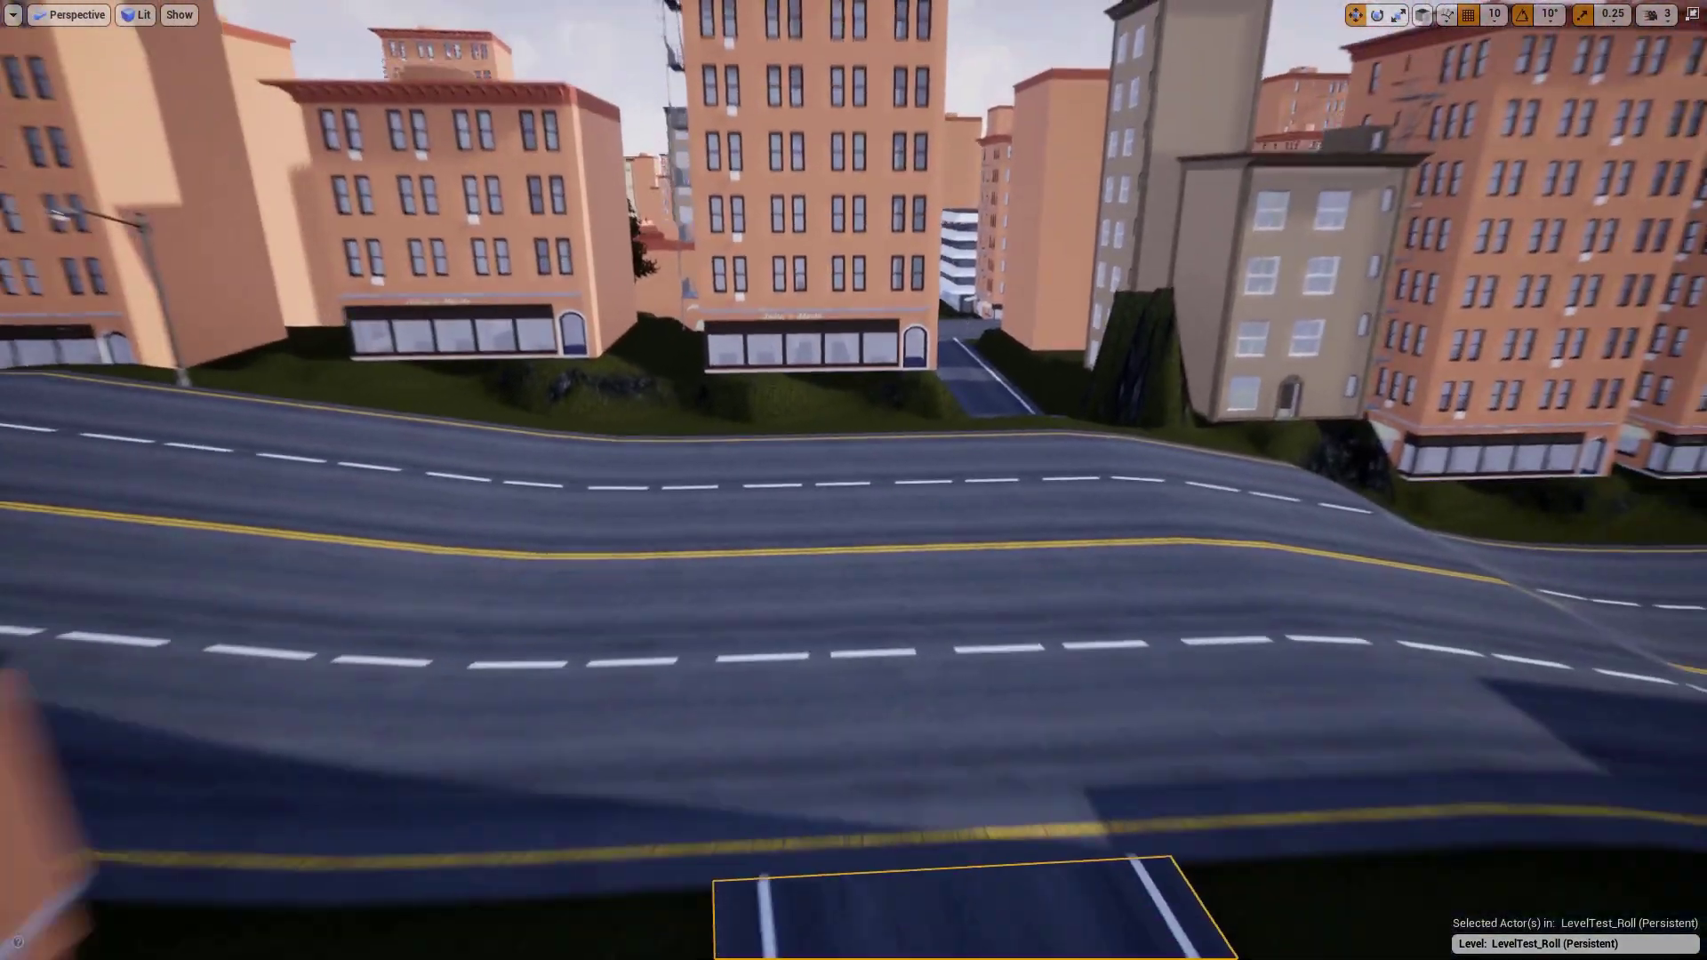
# - Follow the hilly avenue farther through downtown and view the buildings between the two roads from above
pyautogui.press('s')
pyautogui.moveTo(744, 515); pyautogui.dragTo(744, 515, button='right')
pyautogui.press('w')
pyautogui.moveTo(865, 515); pyautogui.dragTo(881, 578, button='right')
pyautogui.press('w')
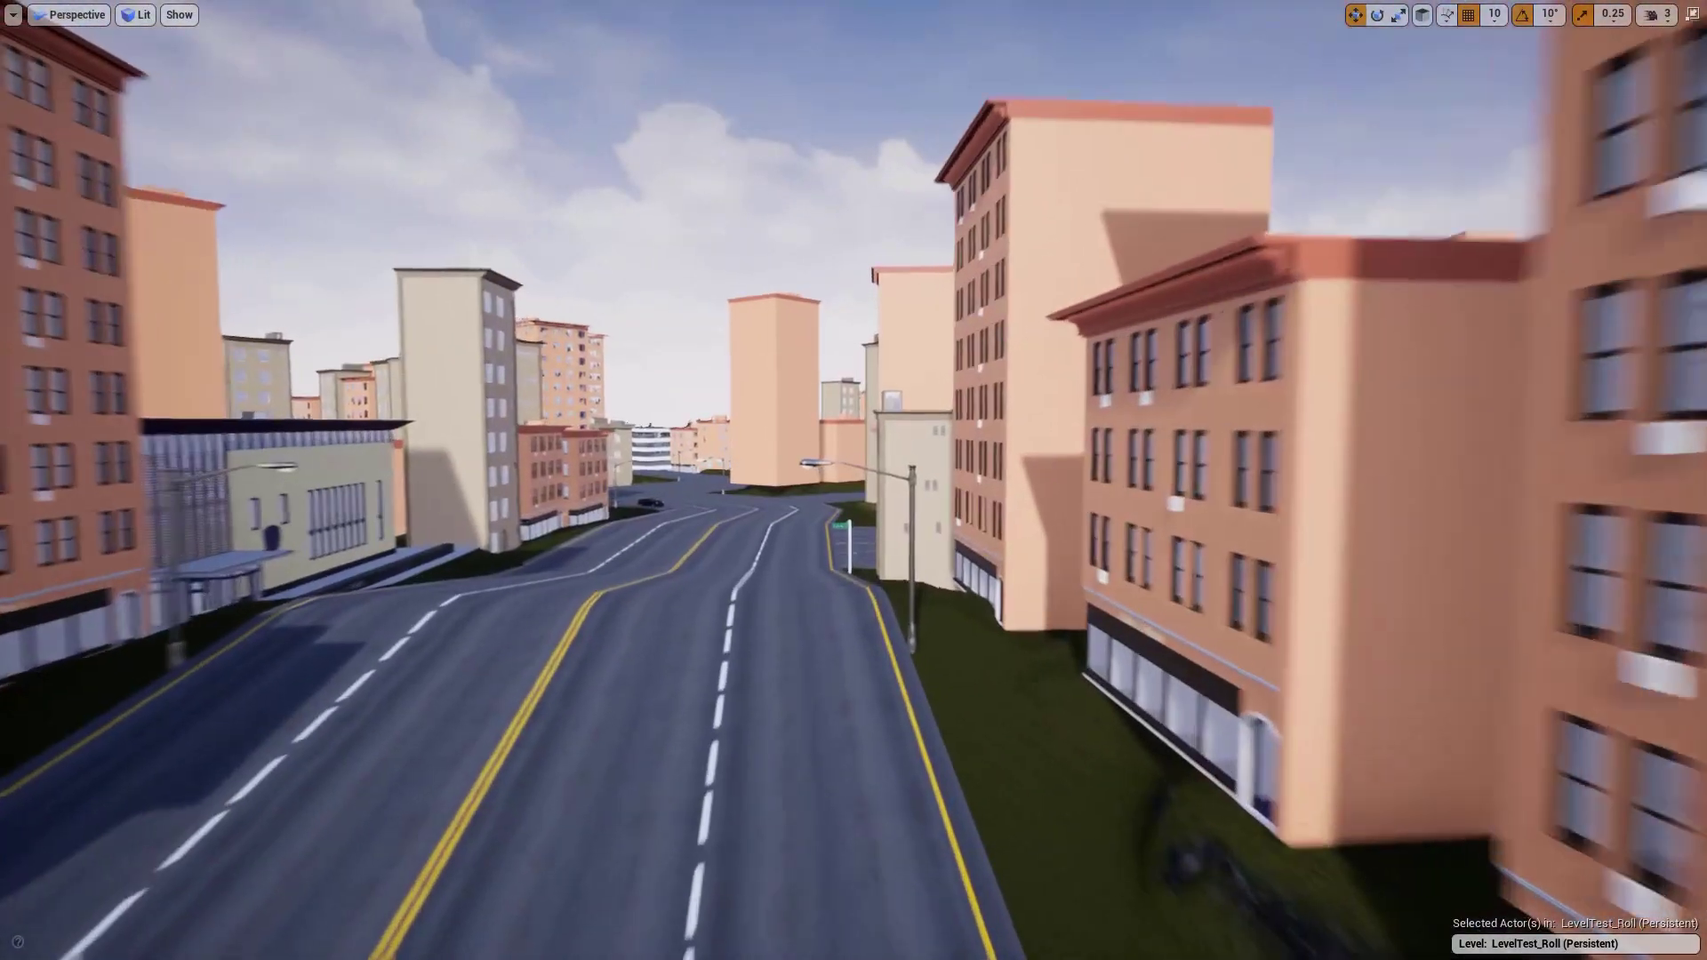
pyautogui.press('w')
pyautogui.moveTo(903, 523)
pyautogui.mouseDown(button='right')
pyautogui.moveTo(945, 491)
pyautogui.moveTo(885, 516)
pyautogui.mouseUp(button='right')
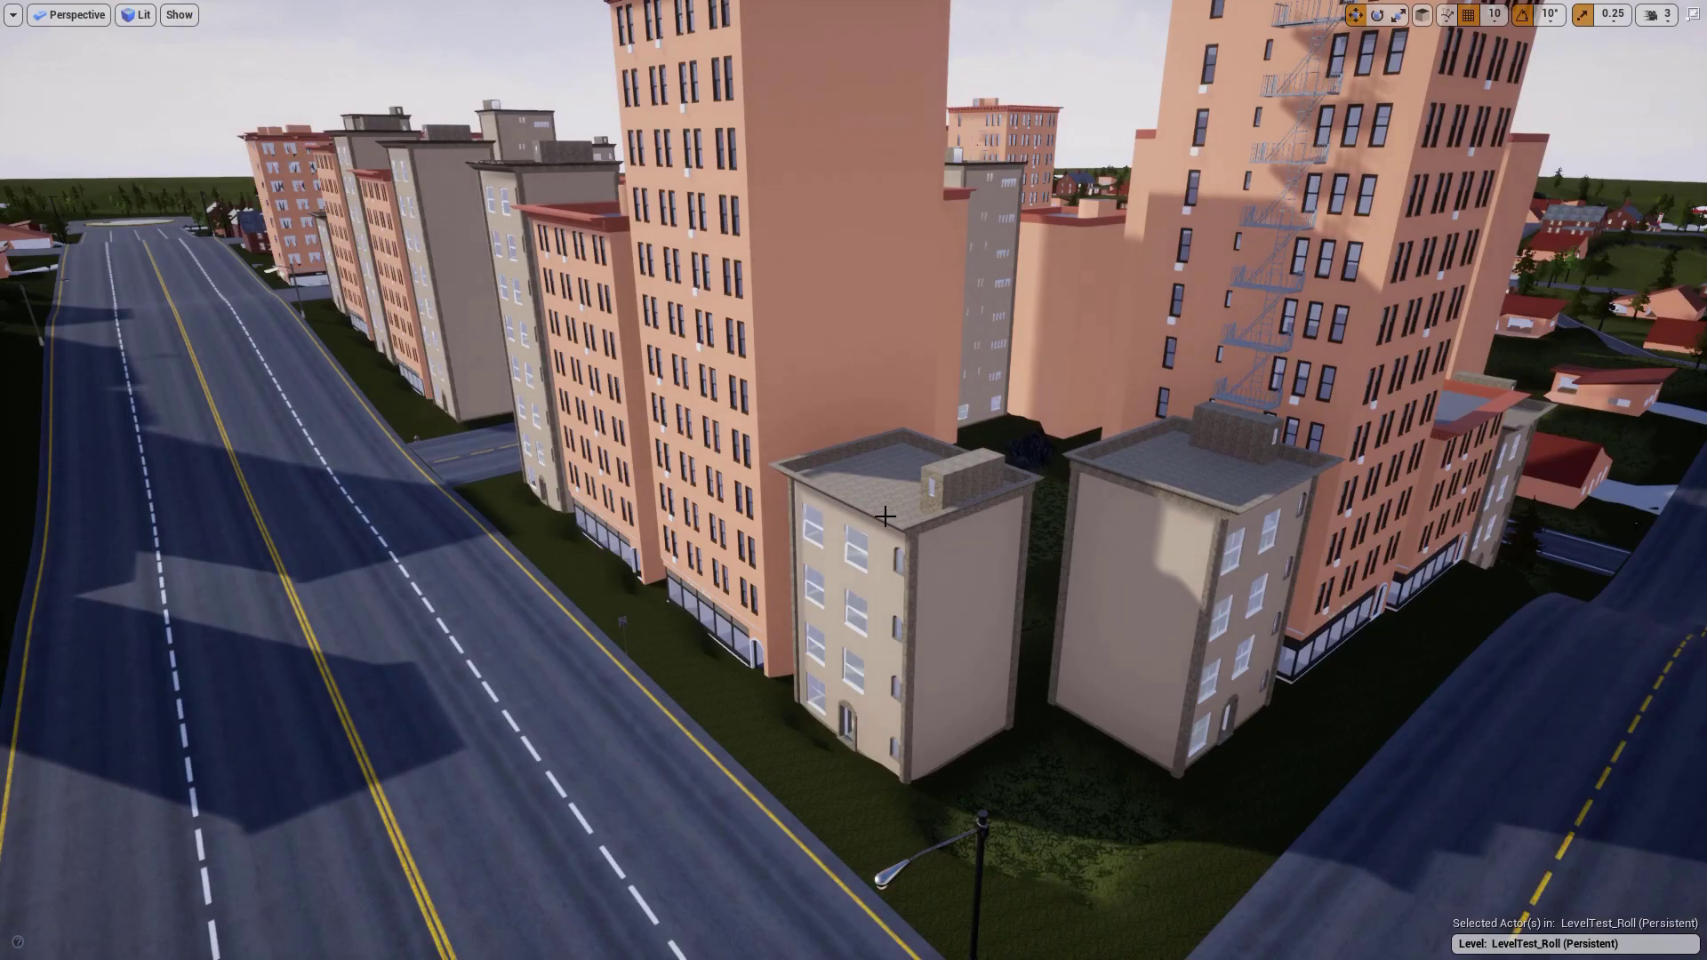
# - Return to the full editor layout and open the level LevelTest2 from the Maps folder
pyautogui.press('F11')
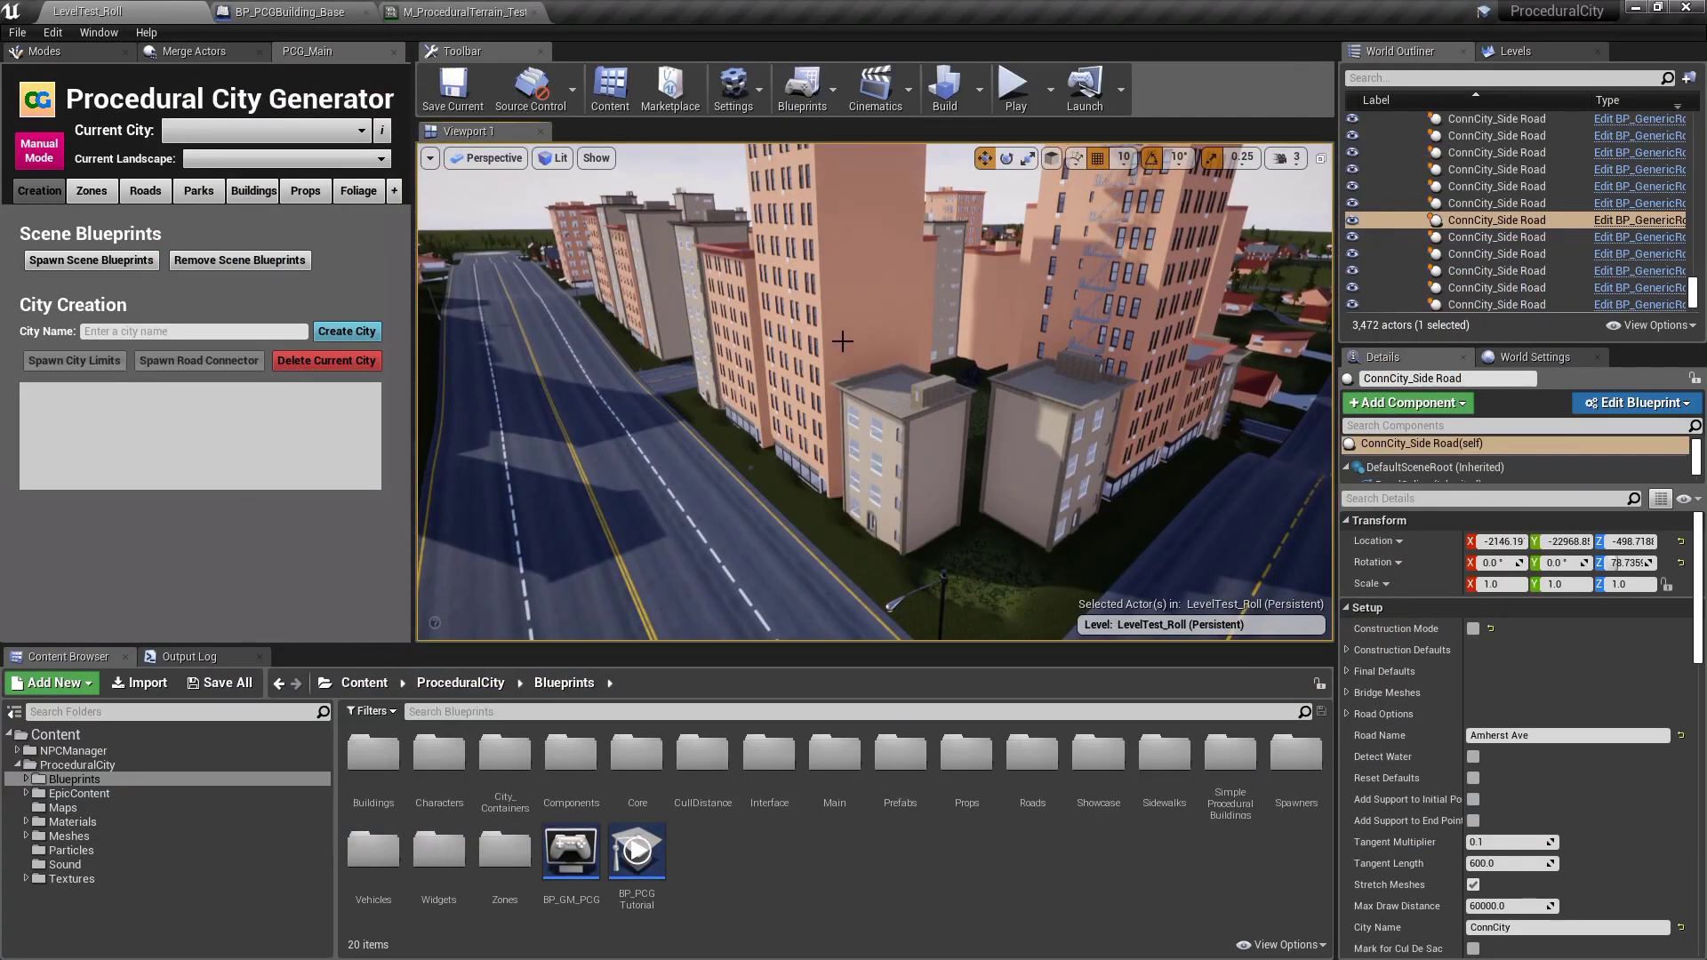
pyautogui.click(19, 34)
pyautogui.click(62, 86)
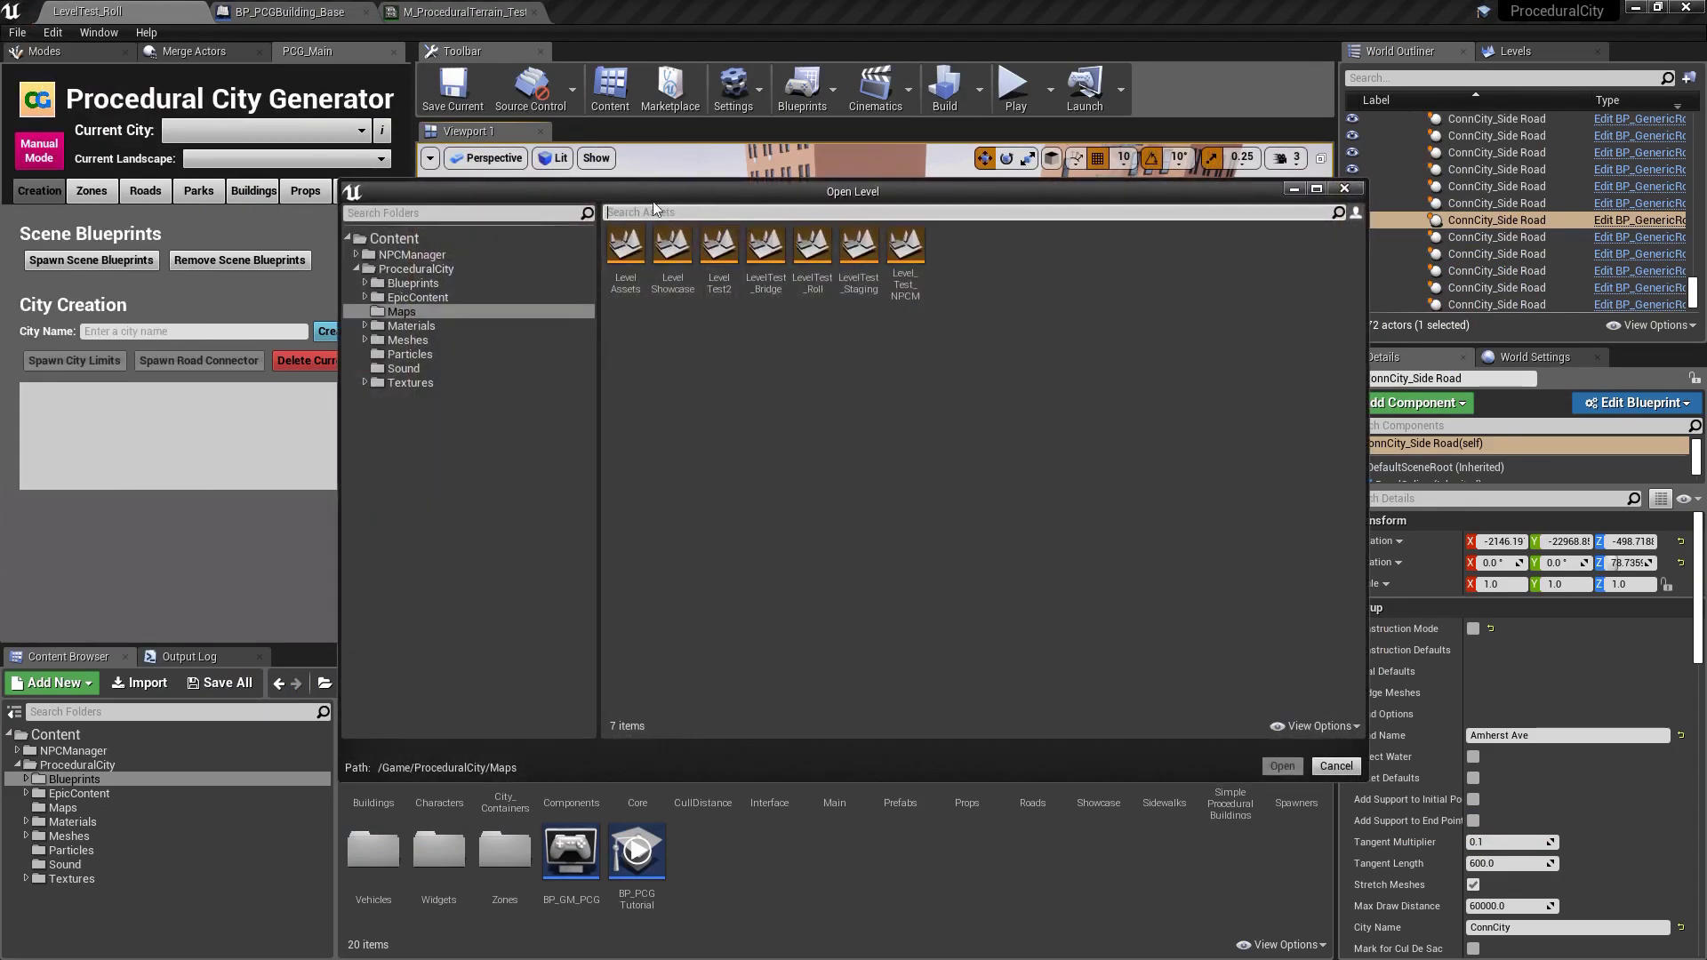
pyautogui.doubleClick(718, 257)
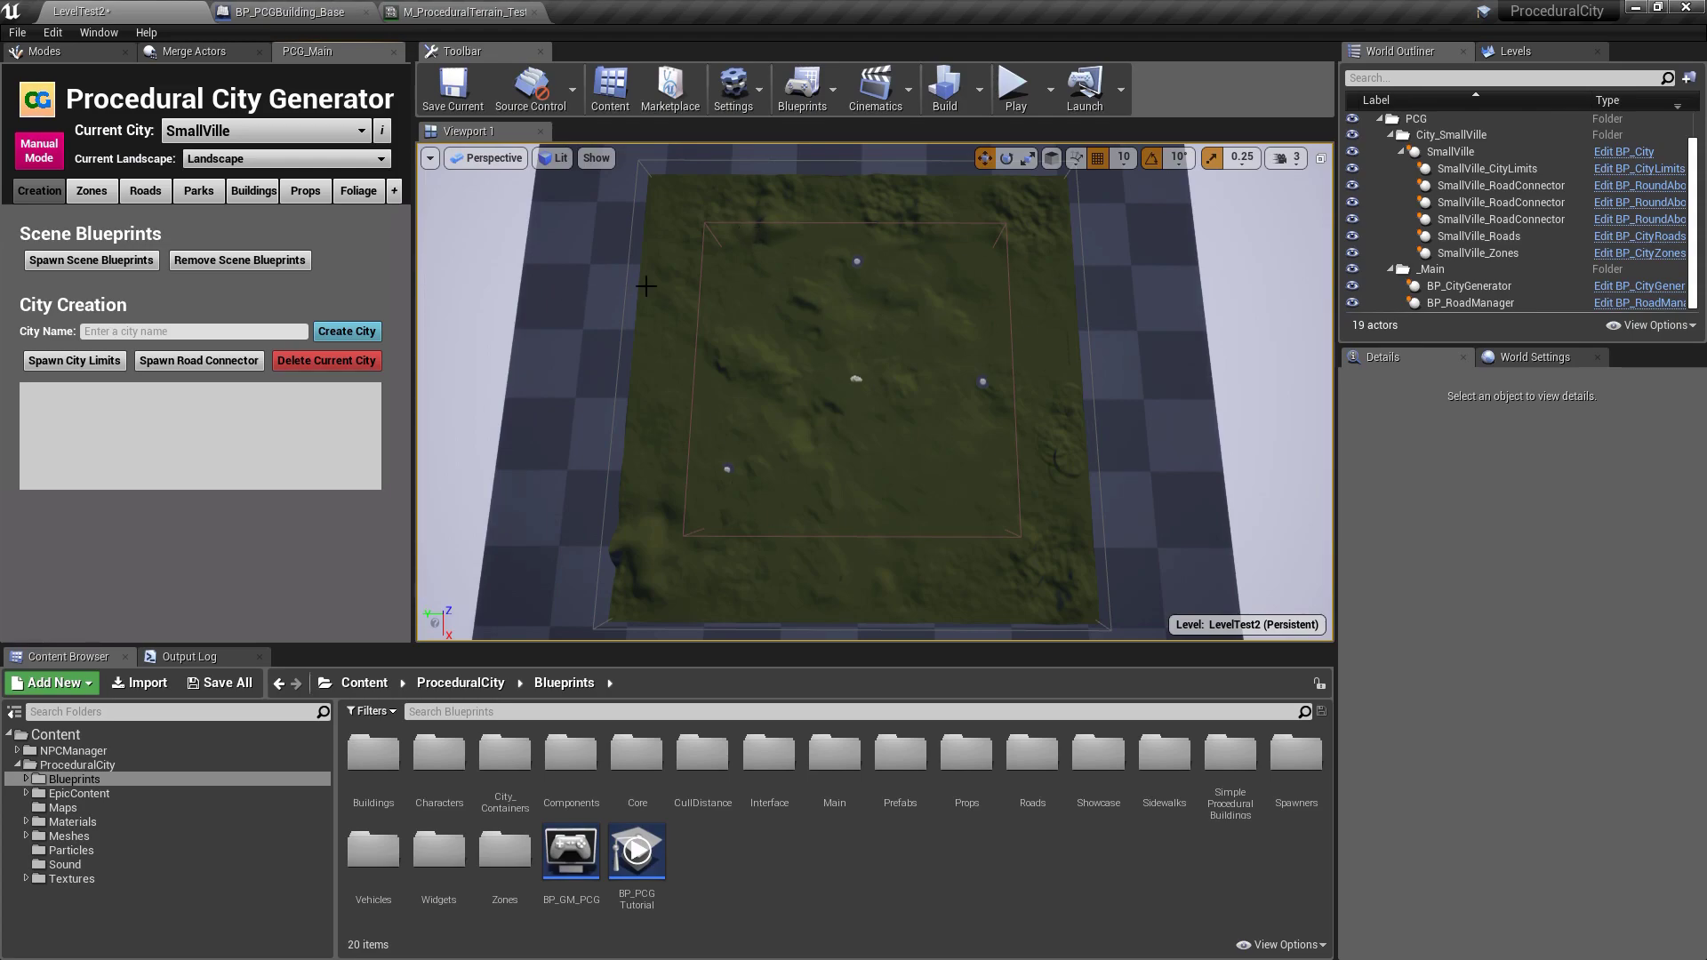
# - Generate the connecting roads for SmallVille and review the available road actions
pyautogui.click(142, 192)
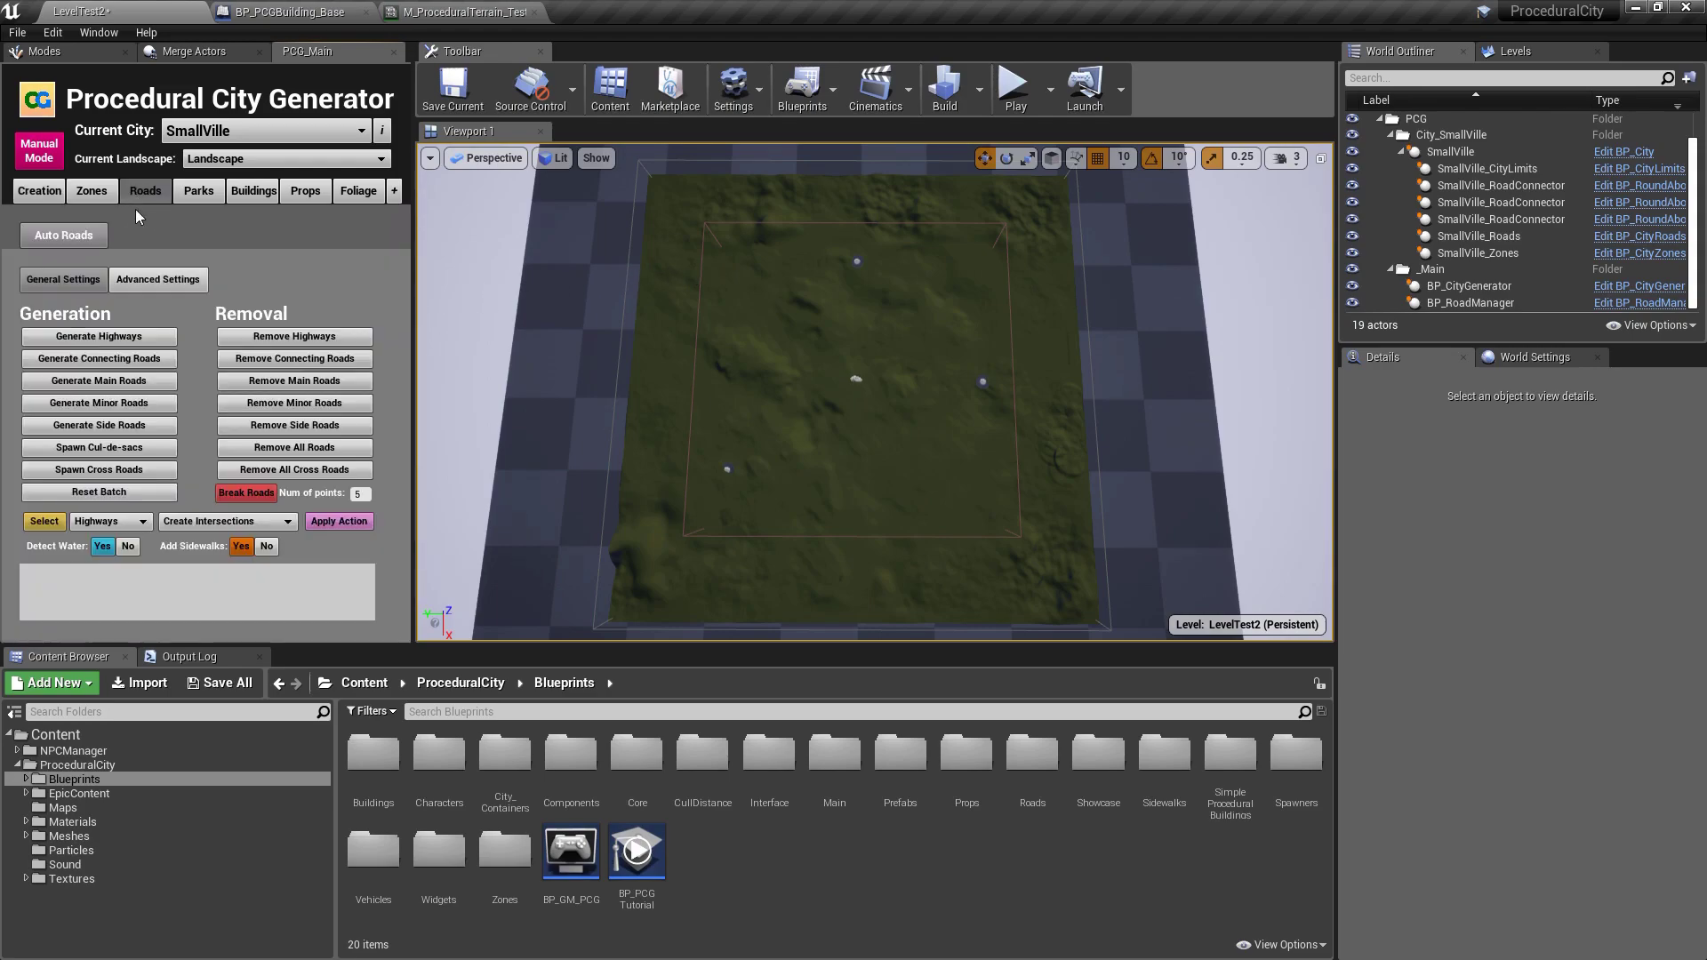
pyautogui.click(94, 360)
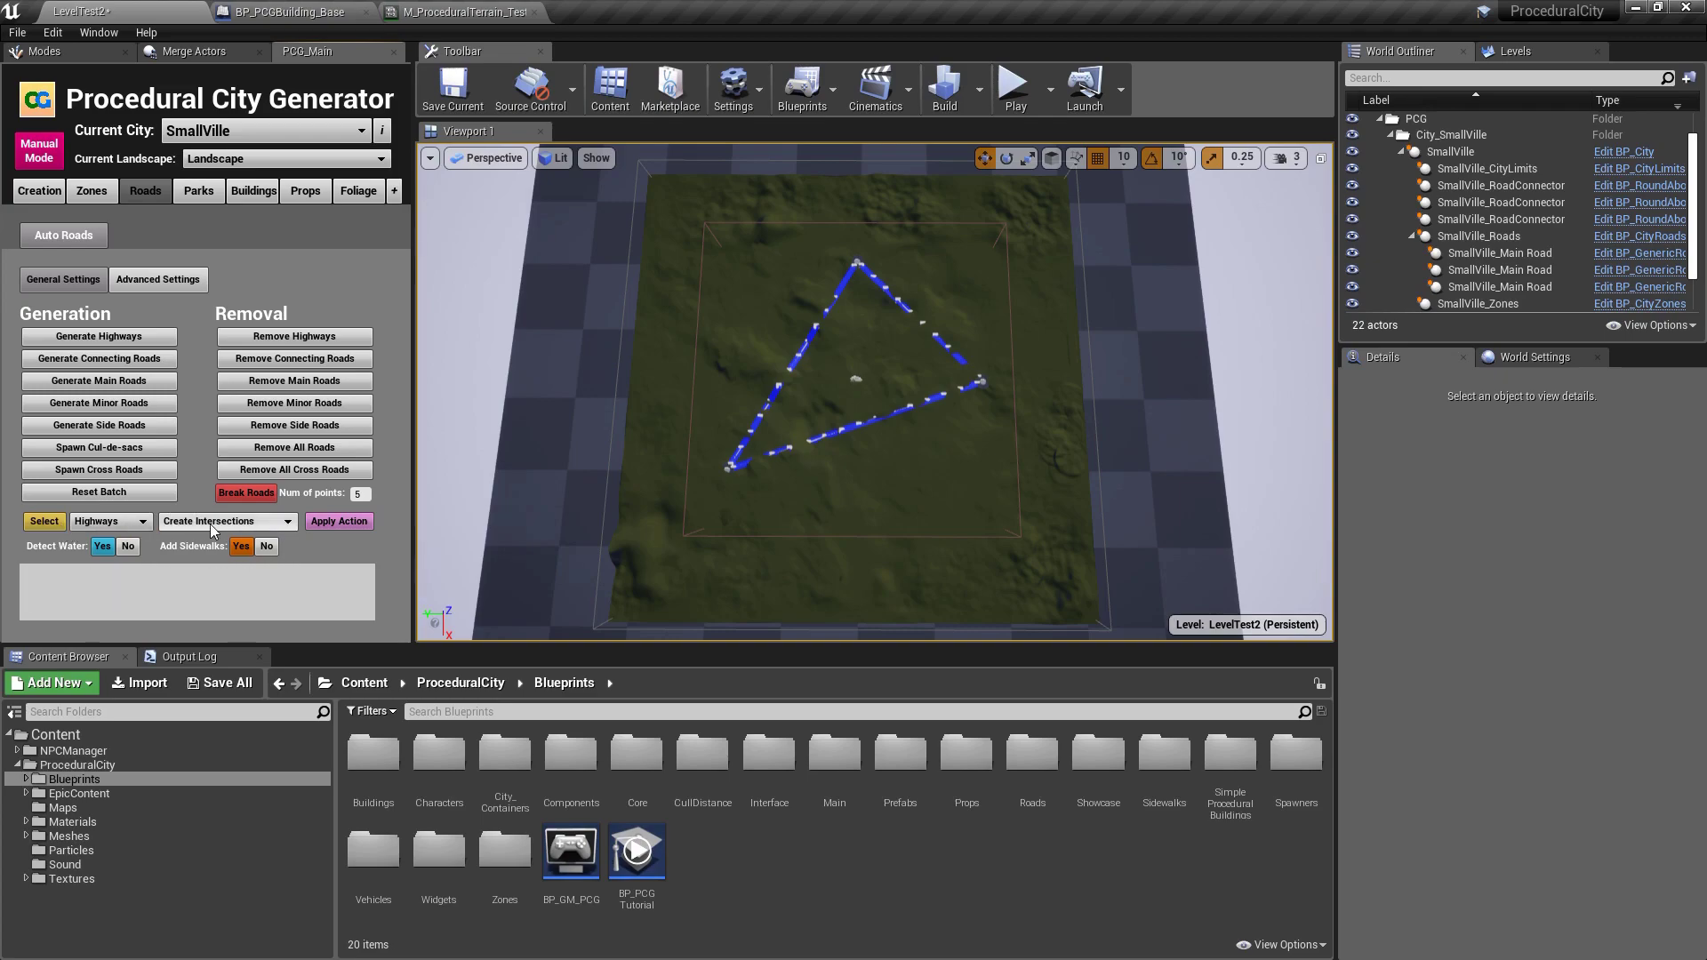
pyautogui.click(291, 522)
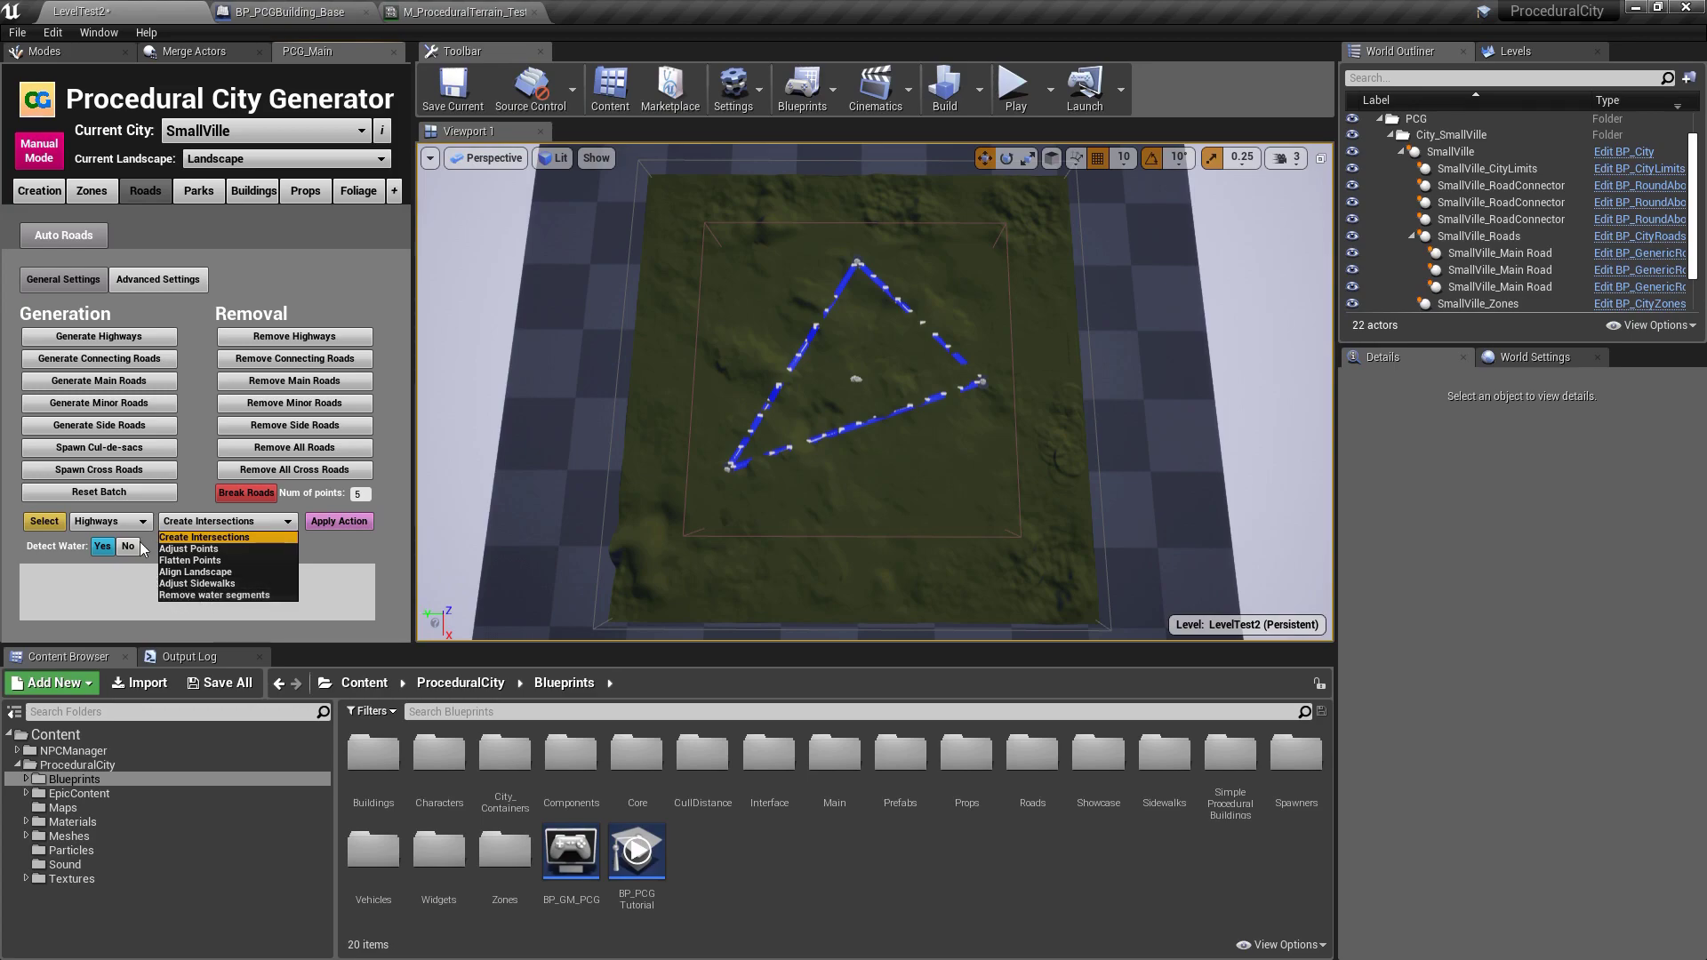
pyautogui.click(16, 547)
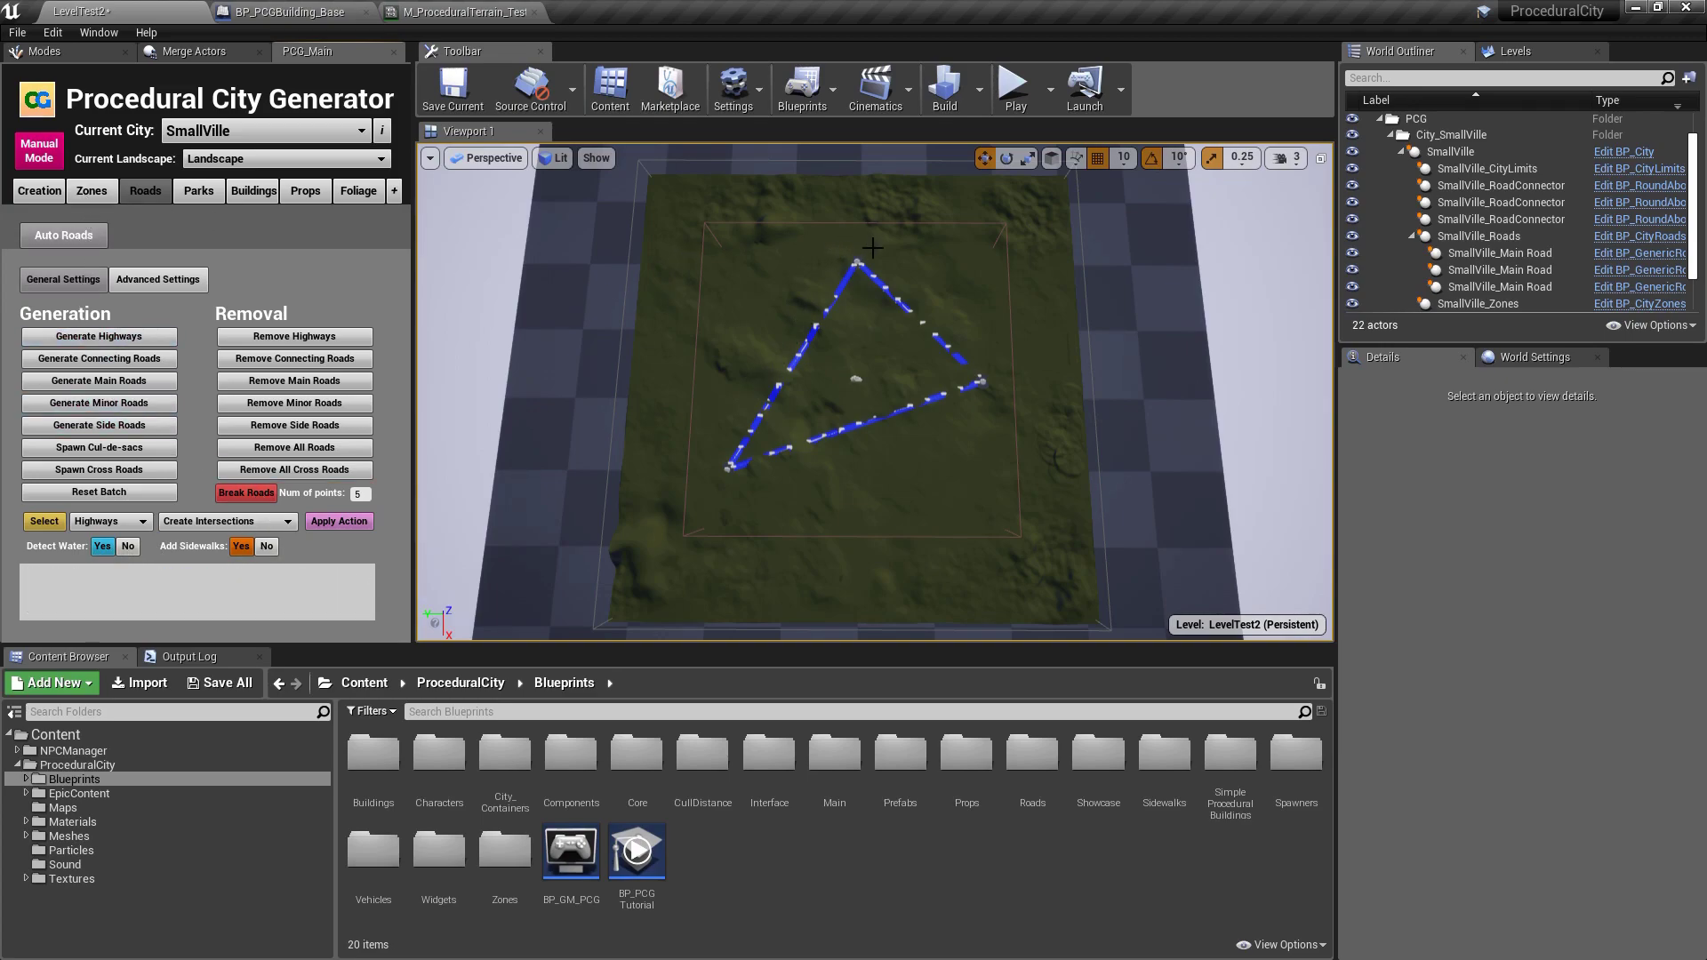
# - Spawn a No Roads zone in SmallVille
pyautogui.click(93, 192)
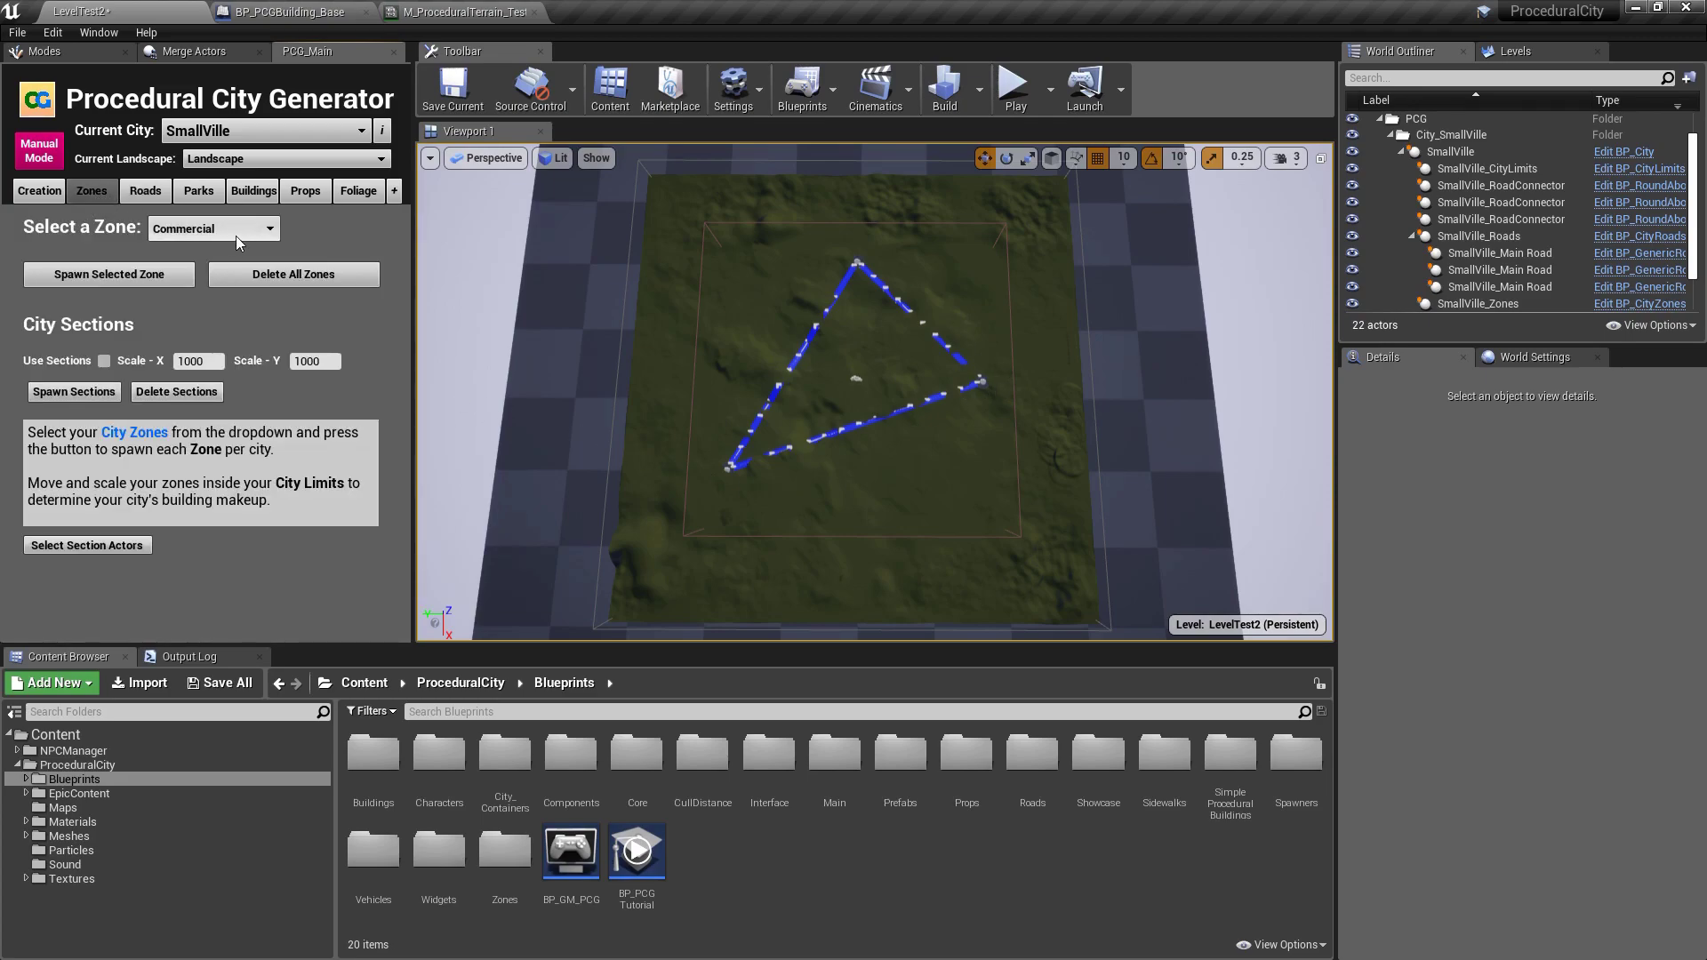
pyautogui.click(269, 231)
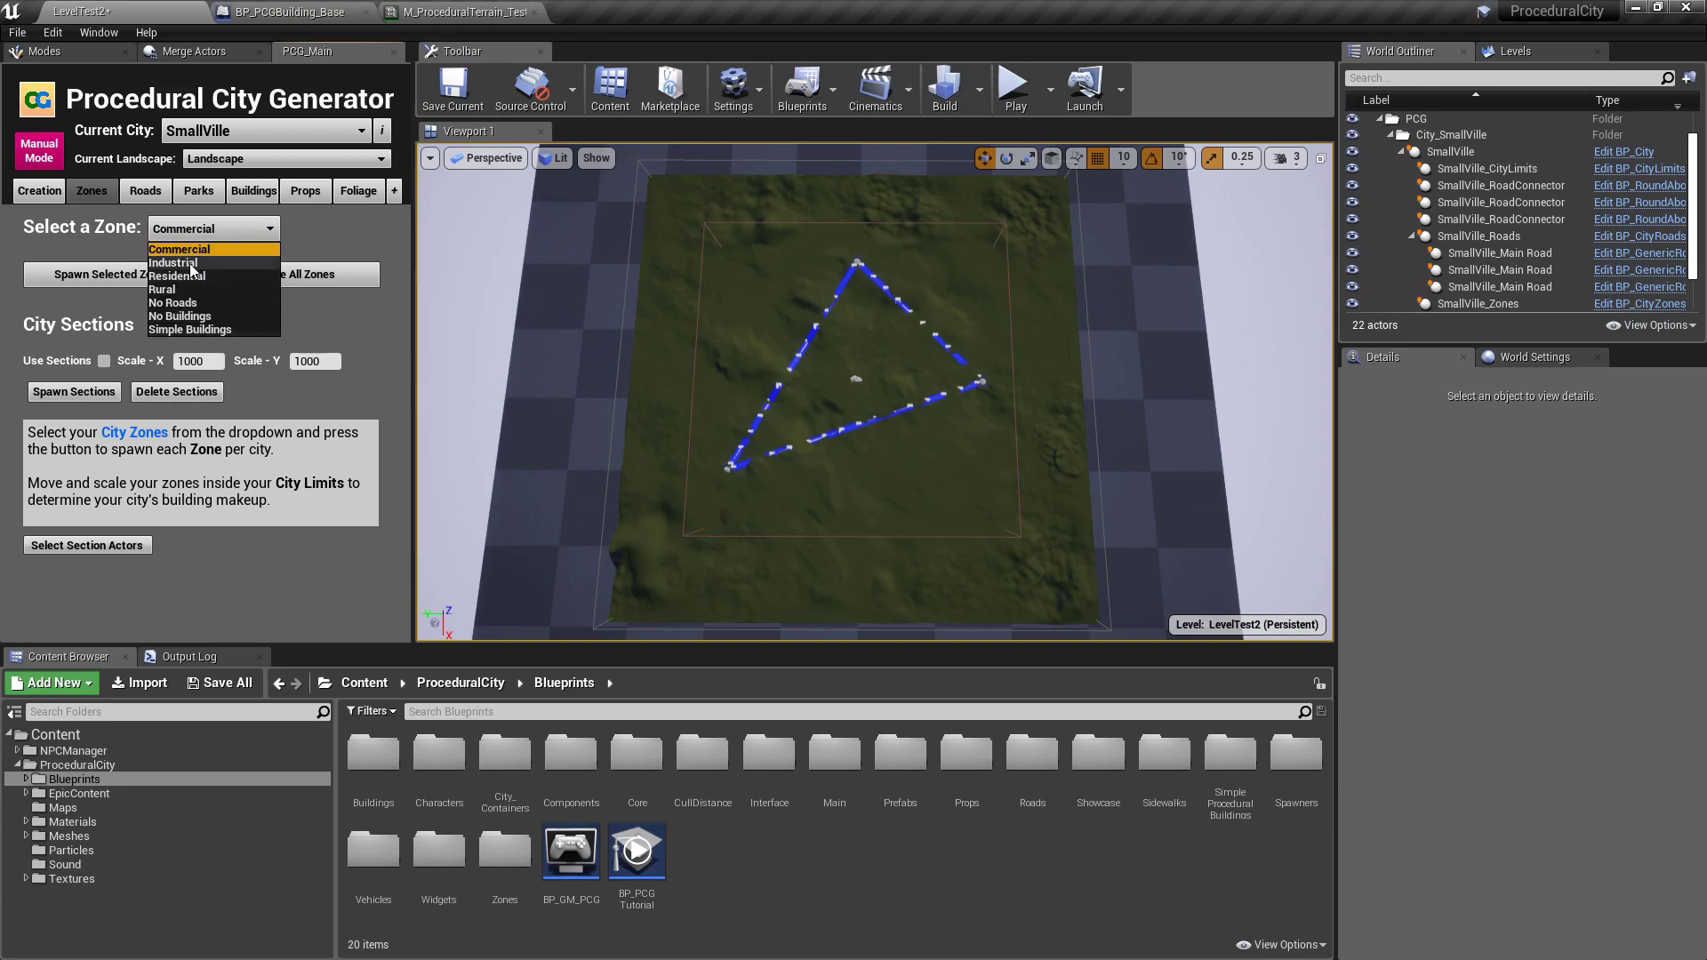
pyautogui.click(174, 303)
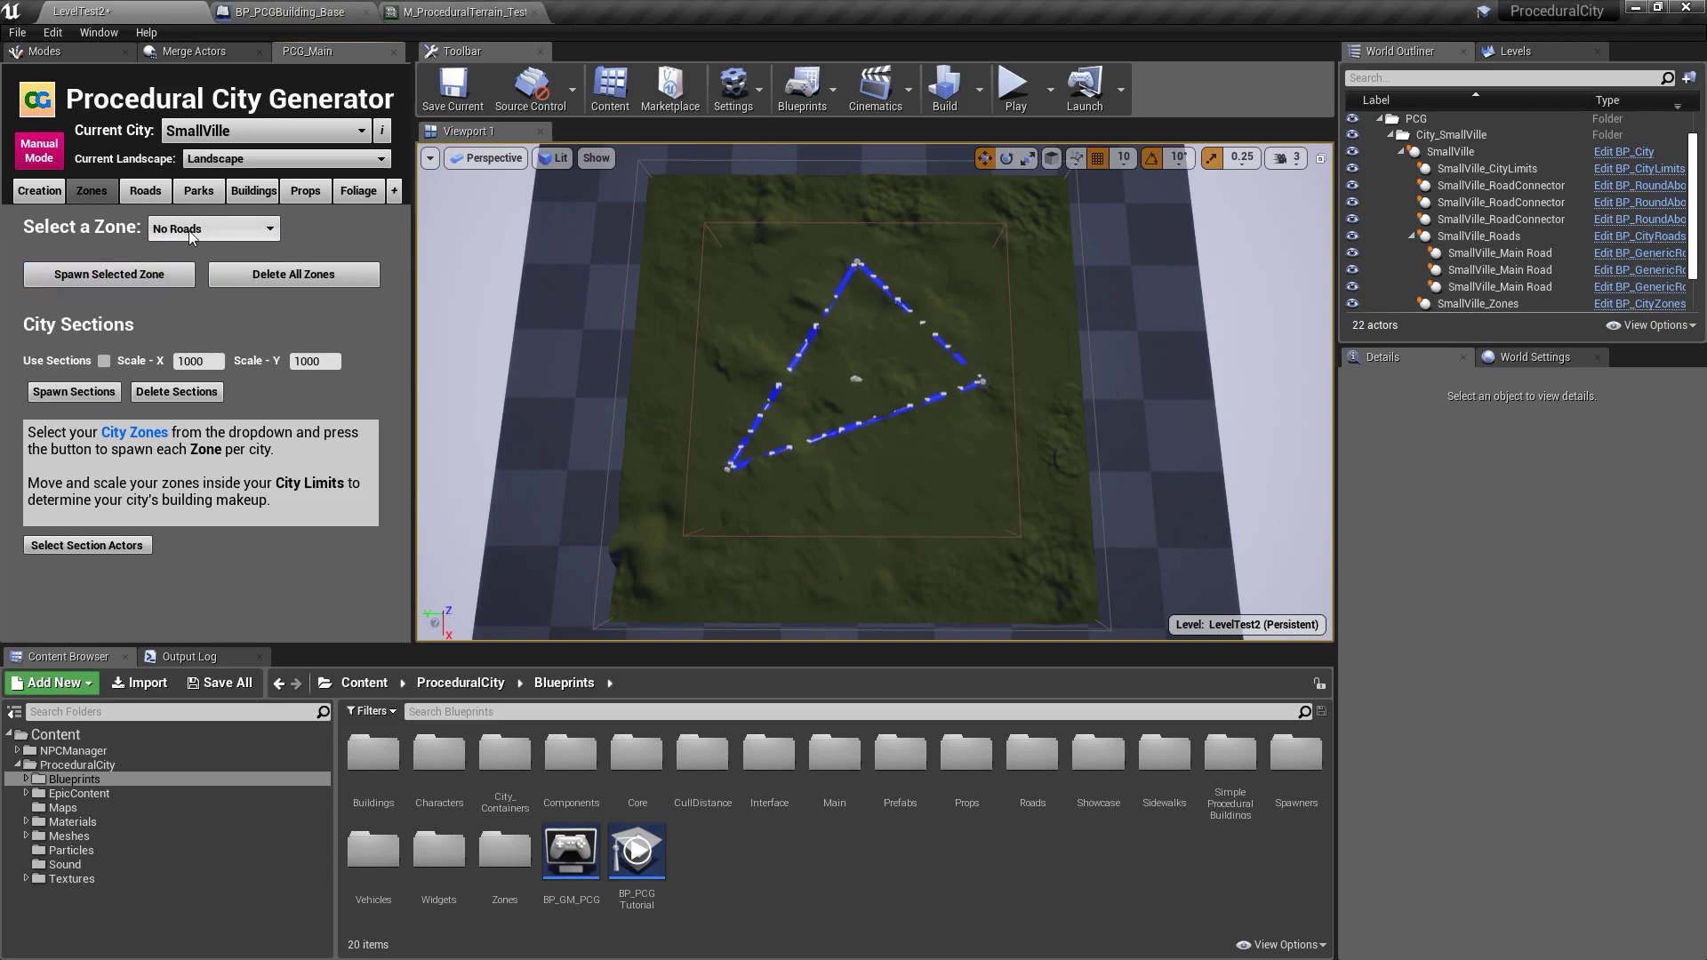
pyautogui.click(109, 276)
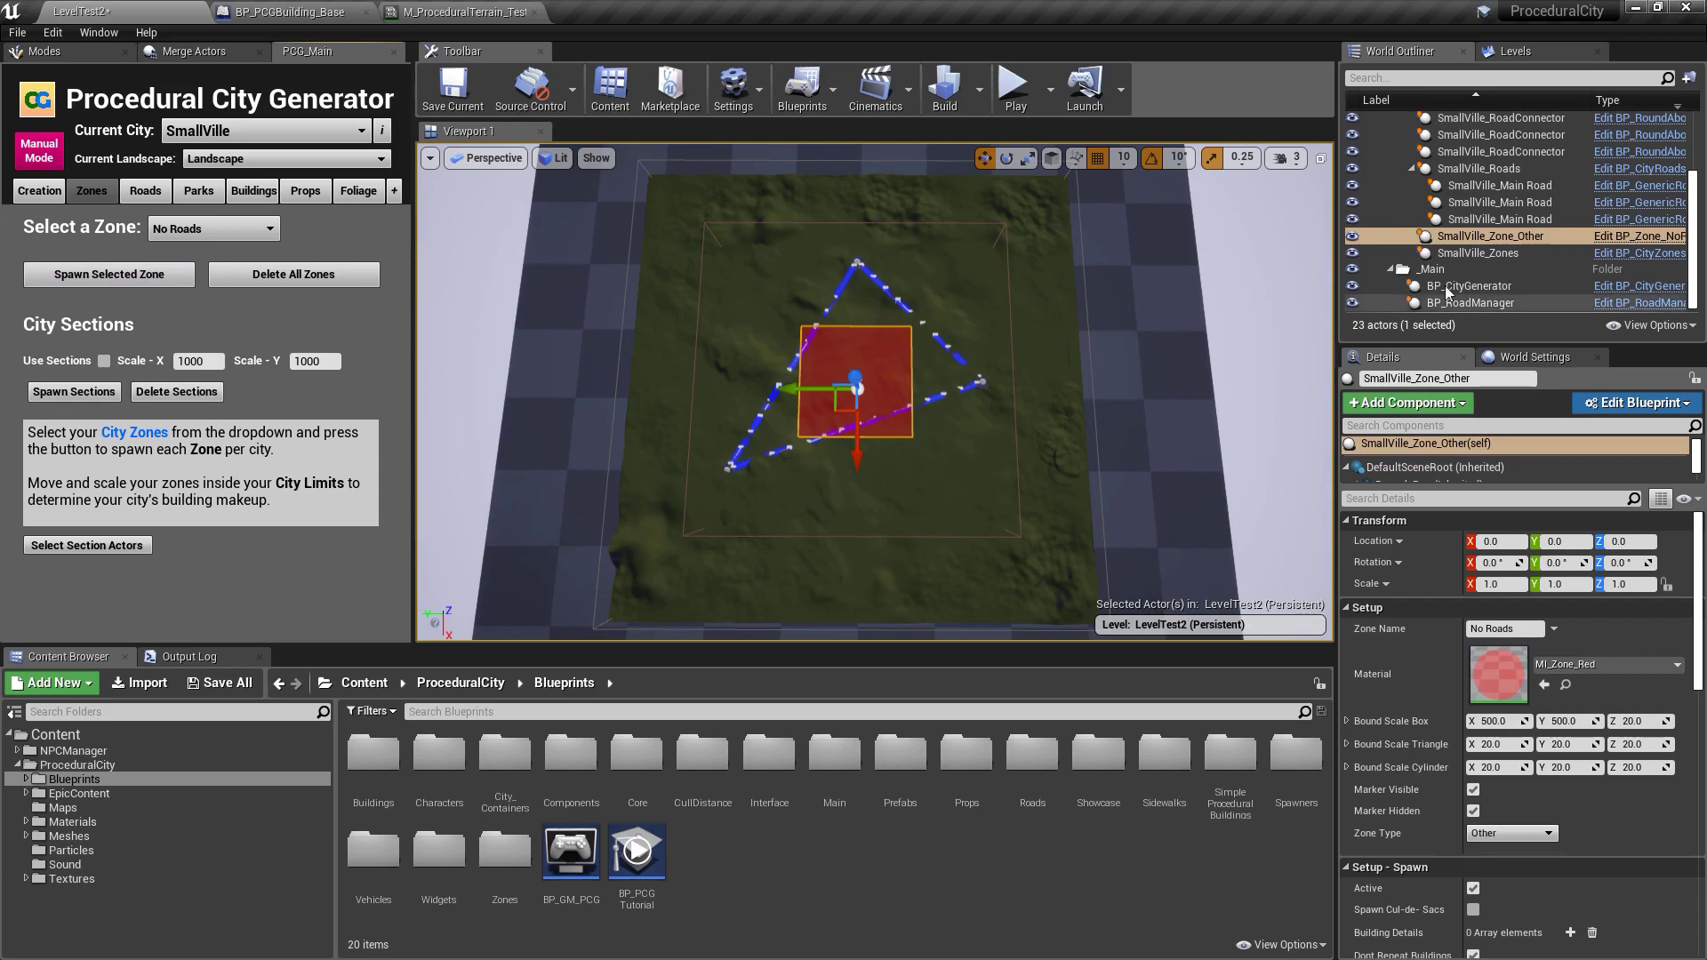
# - Narrow the No Roads zone to about 237 in box X, rotate it -20° and place it beside the triangle's lower road
pyautogui.click(1501, 238)
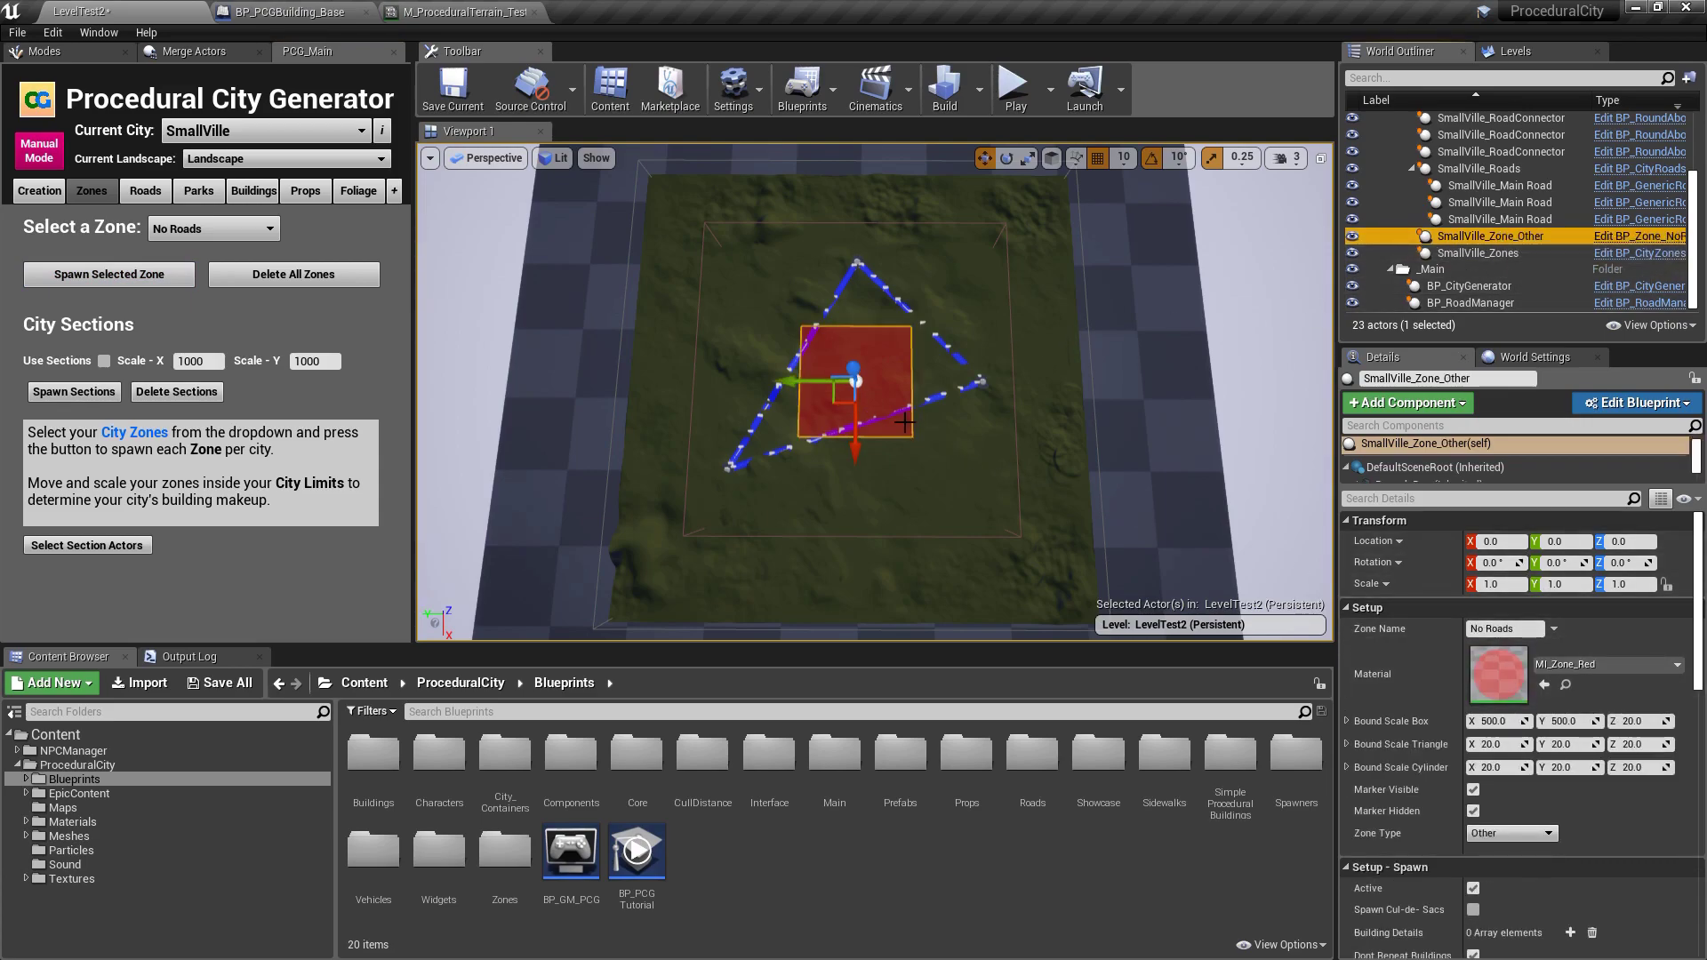
pyautogui.moveTo(854, 426); pyautogui.dragTo(855, 515)
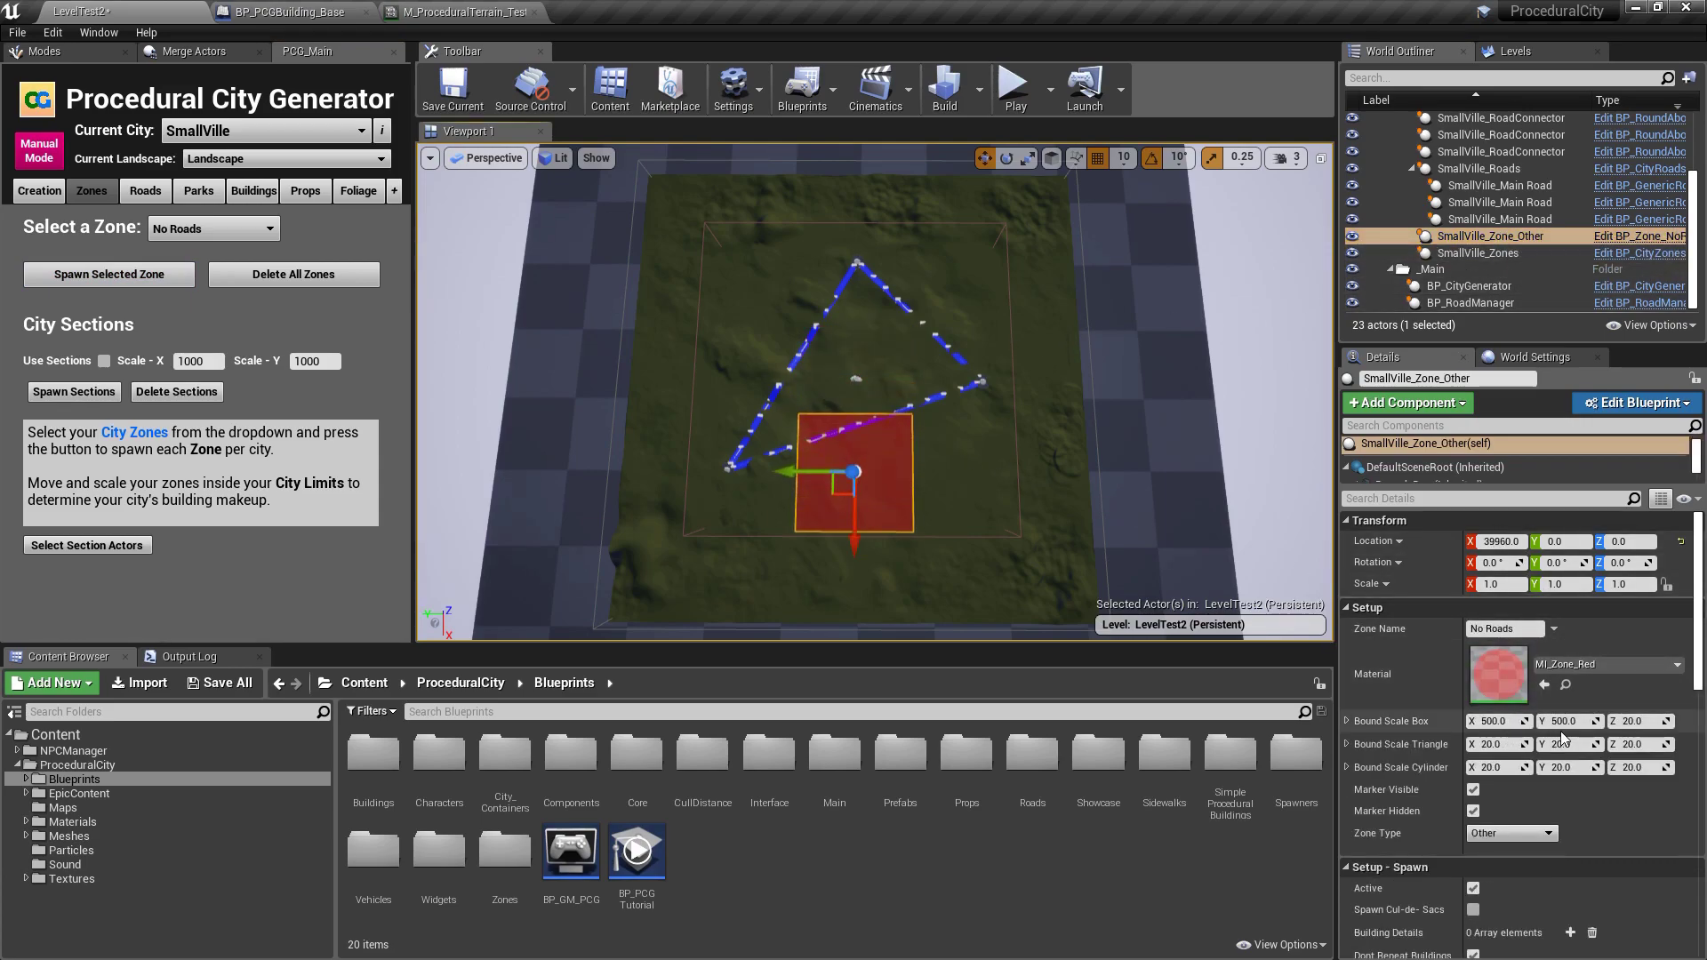
pyautogui.moveTo(1498, 721); pyautogui.dragTo(1434, 721)
pyautogui.moveTo(790, 485); pyautogui.dragTo(862, 489)
pyautogui.press('e')
pyautogui.moveTo(841, 423); pyautogui.dragTo(907, 415)
pyautogui.press('w')
pyautogui.moveTo(958, 530); pyautogui.dragTo(900, 401)
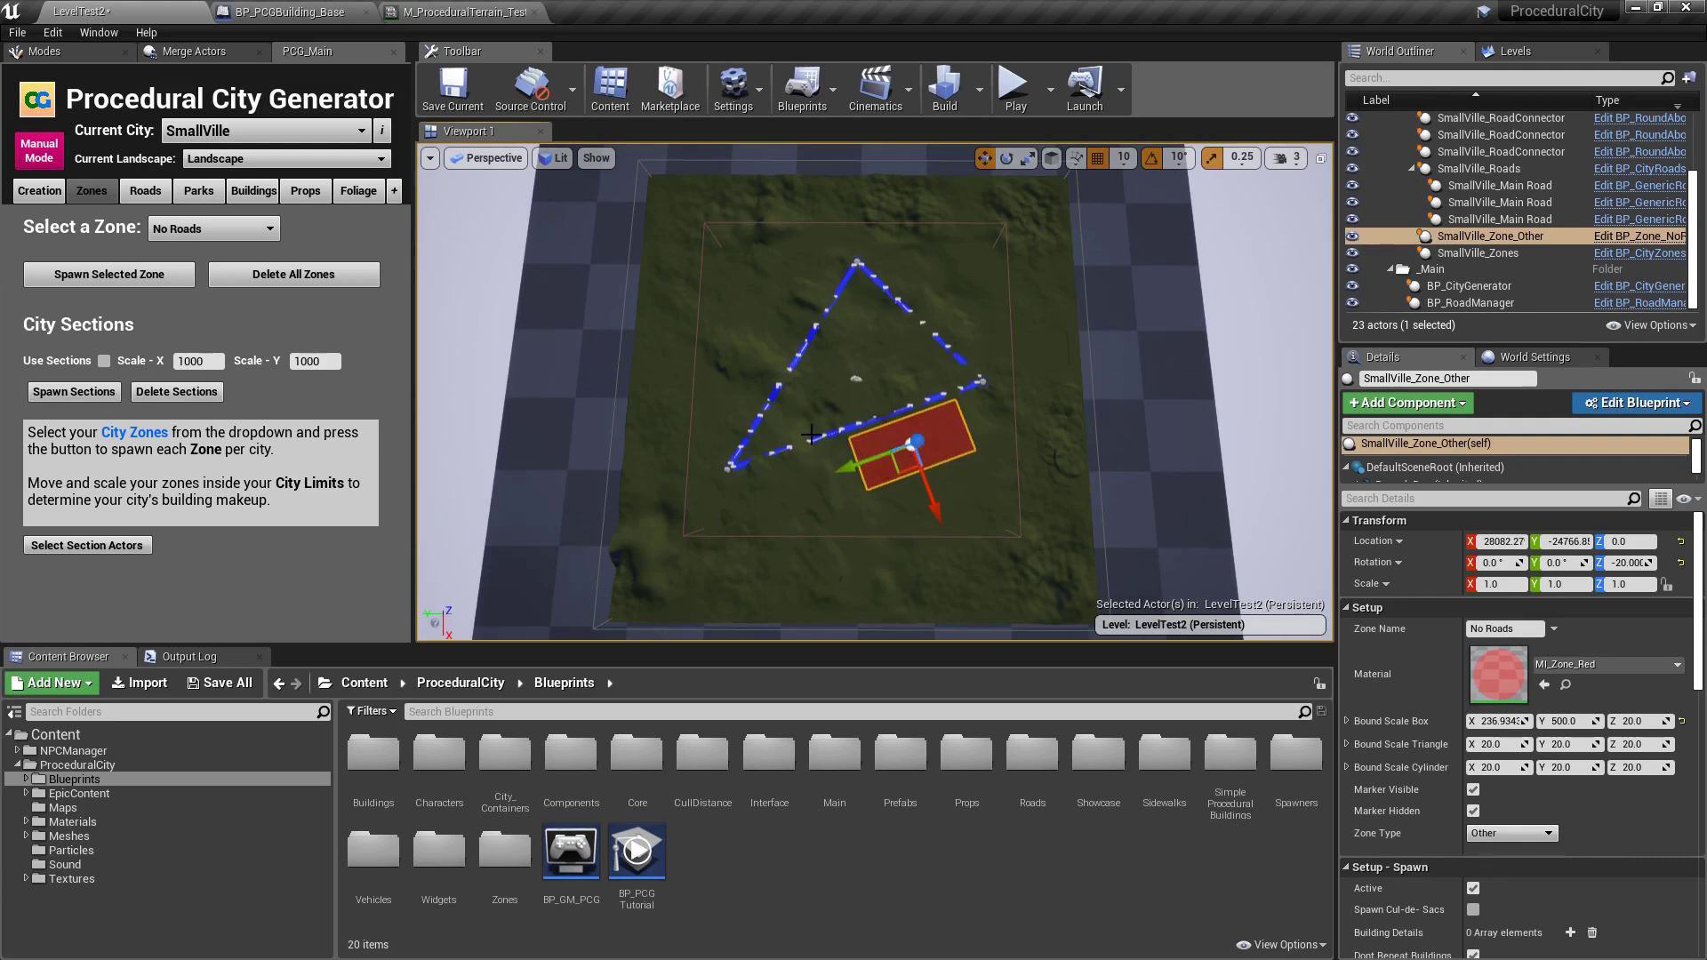
# - Generate main roads for SmallVille twice with the No Roads zone in place
pyautogui.click(145, 191)
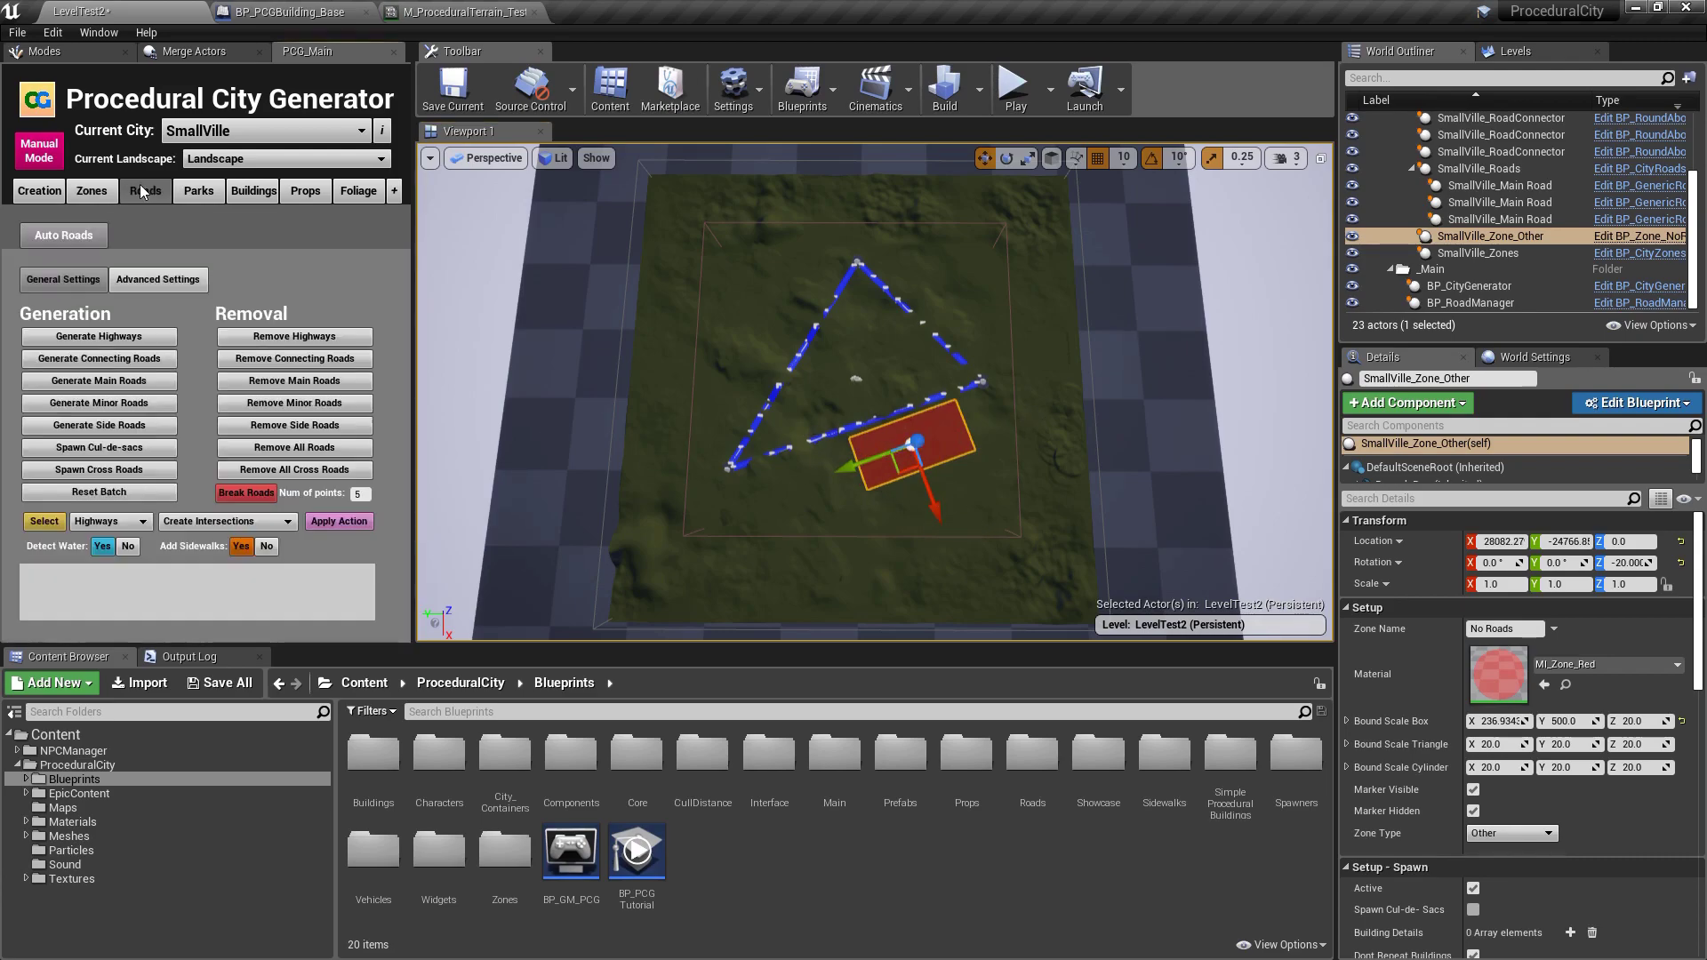
pyautogui.click(130, 387)
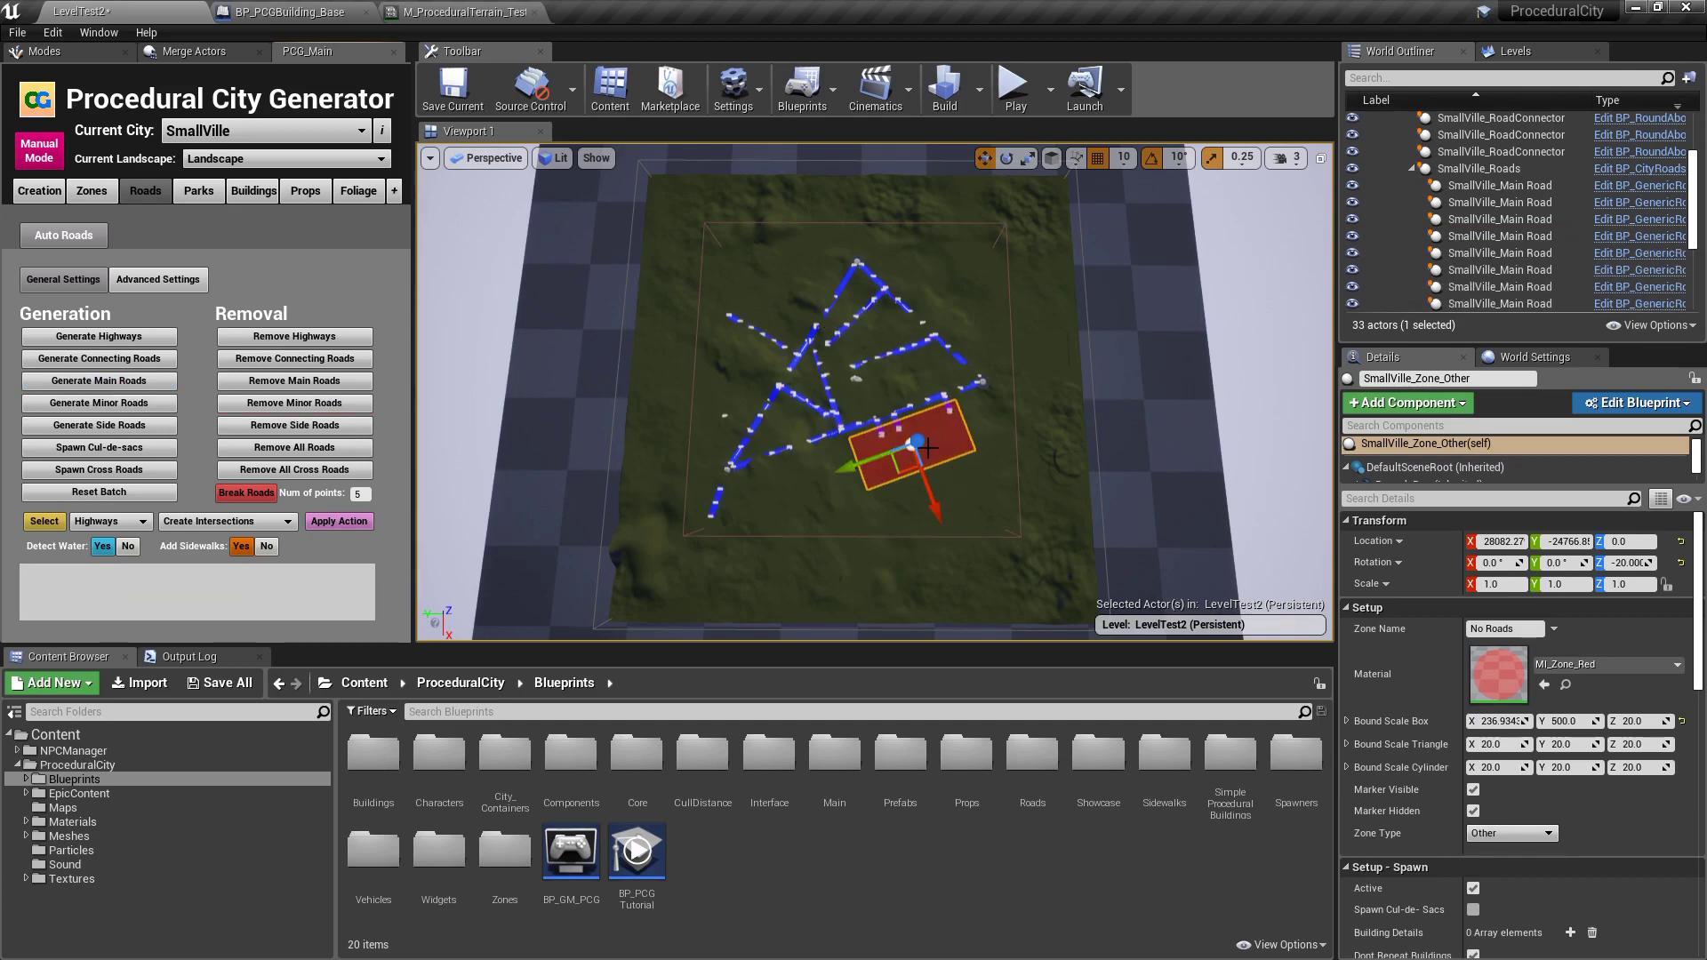
pyautogui.click(140, 386)
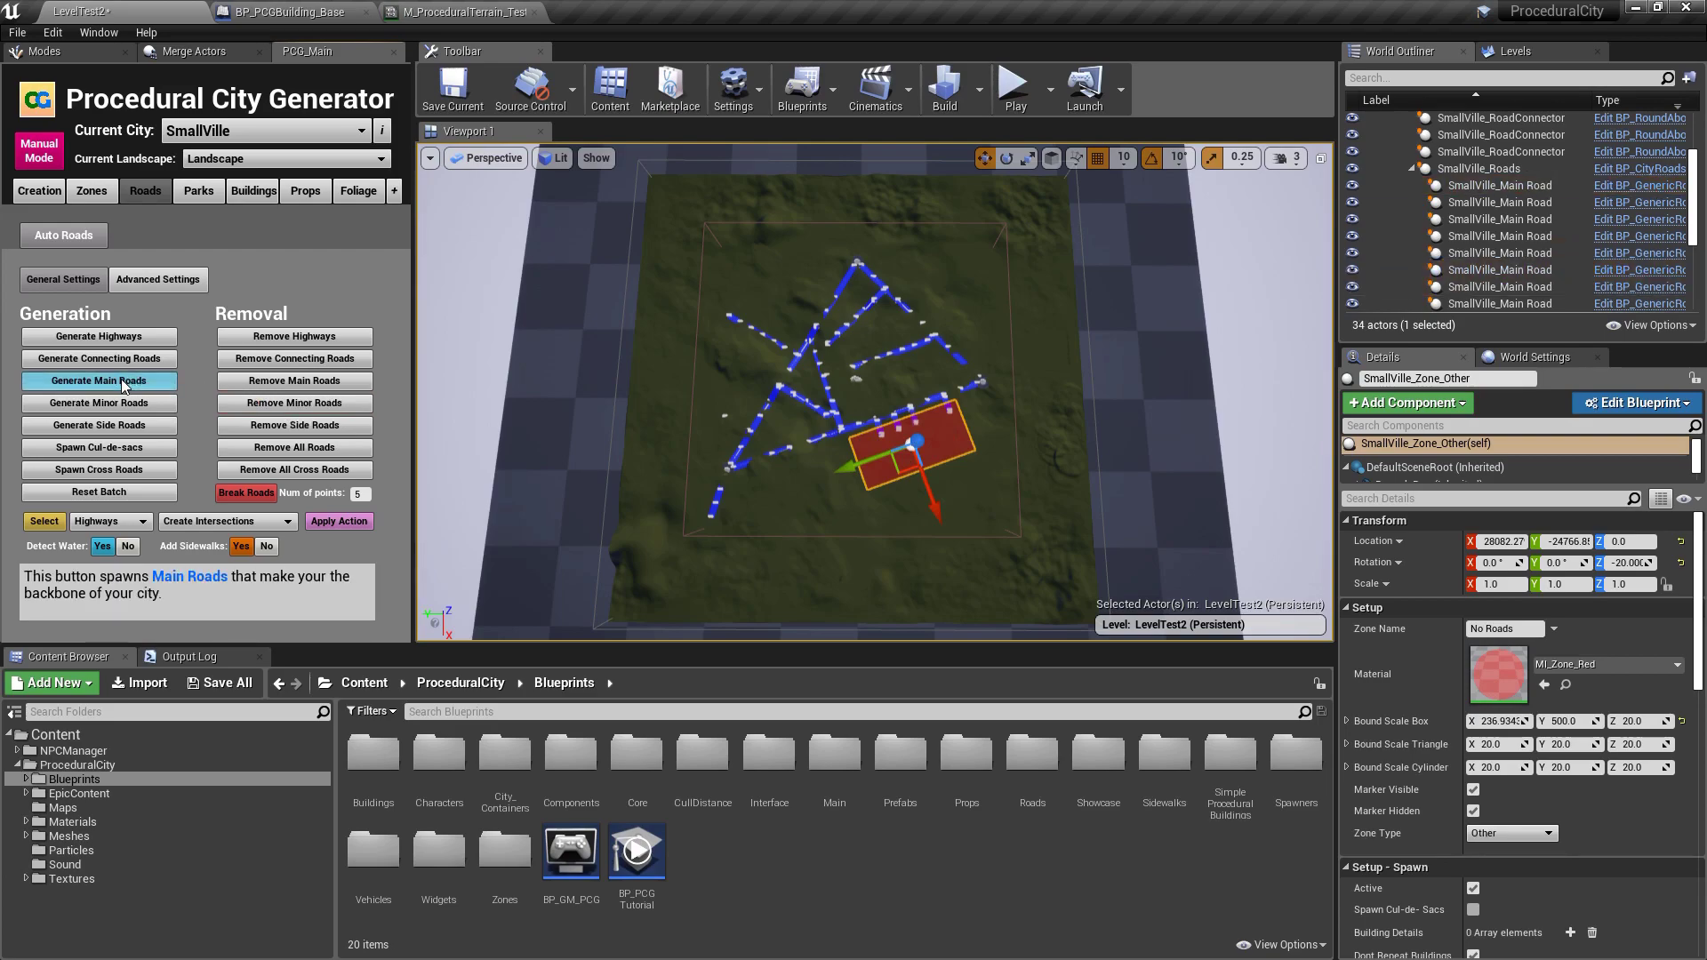
# - Raise the camera speed to 5 and examine the main roads along the edge of the No Roads zone
pyautogui.moveTo(846, 374); pyautogui.dragTo(801, 342)
pyautogui.click(1288, 158)
pyautogui.moveTo(1316, 201); pyautogui.dragTo(1355, 201)
pyautogui.press('w')
pyautogui.moveTo(1103, 329); pyautogui.dragTo(1139, 298, button='right')
pyautogui.press('a')
pyautogui.moveTo(887, 401); pyautogui.dragTo(897, 294, button='right')
pyautogui.press('w')
pyautogui.press('s')
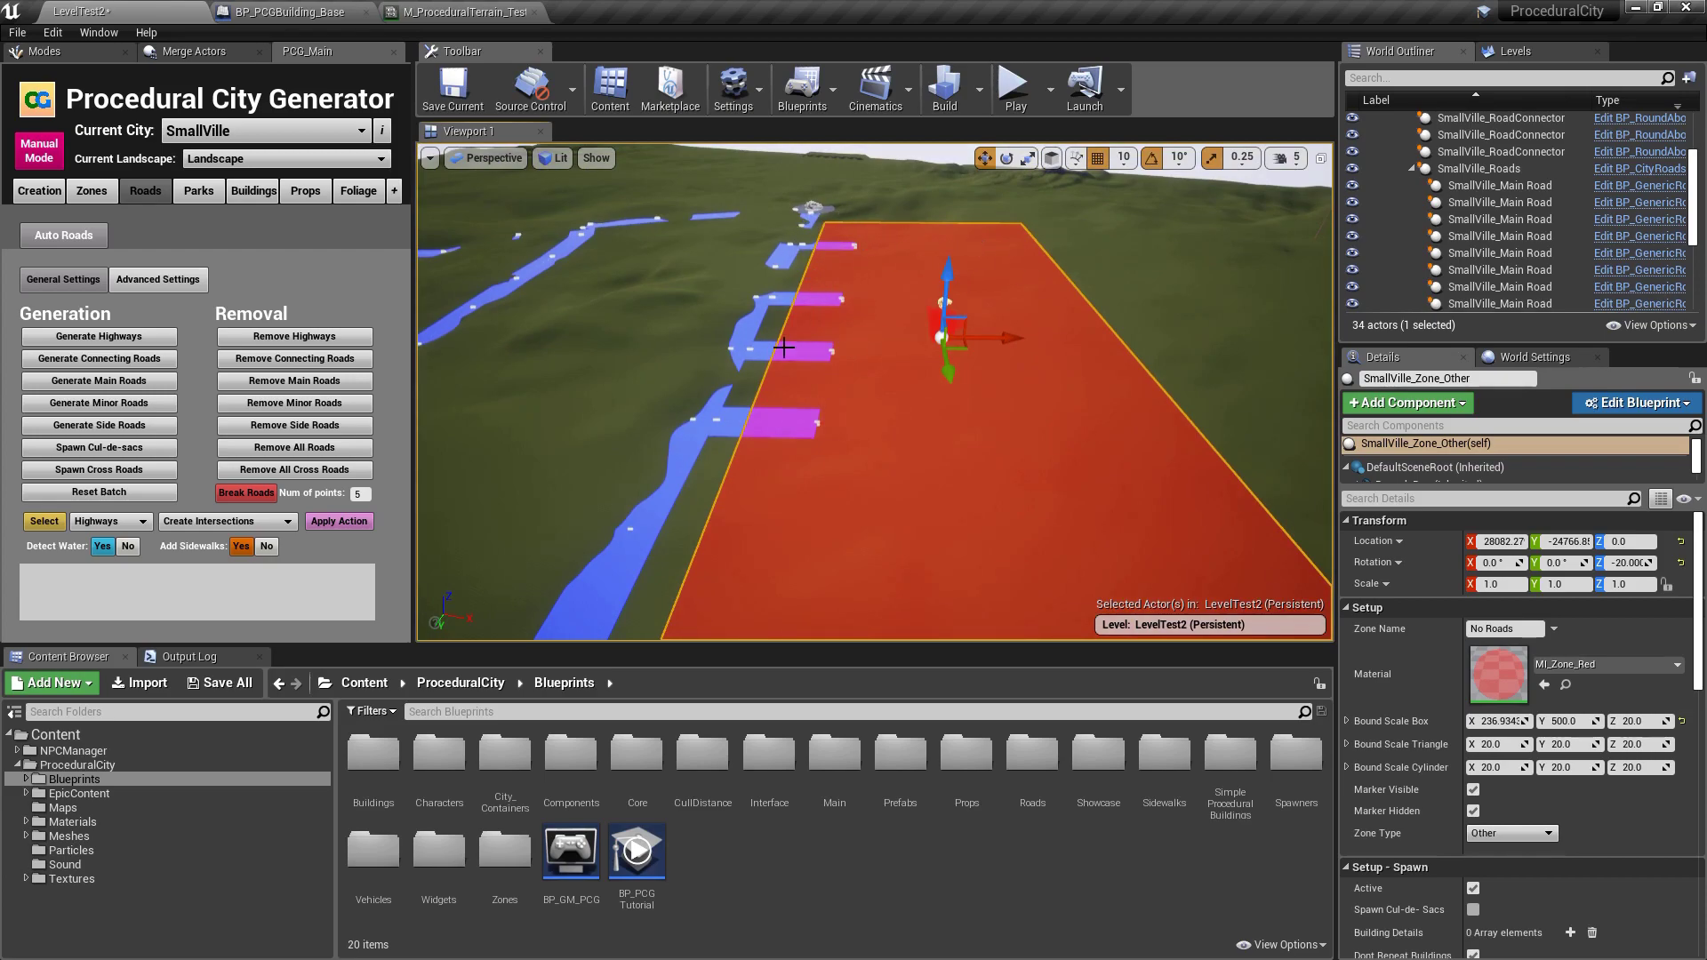
pyautogui.moveTo(845, 318)
pyautogui.mouseDown(button='right')
pyautogui.moveTo(864, 331)
pyautogui.moveTo(843, 334)
pyautogui.mouseUp(button='right')
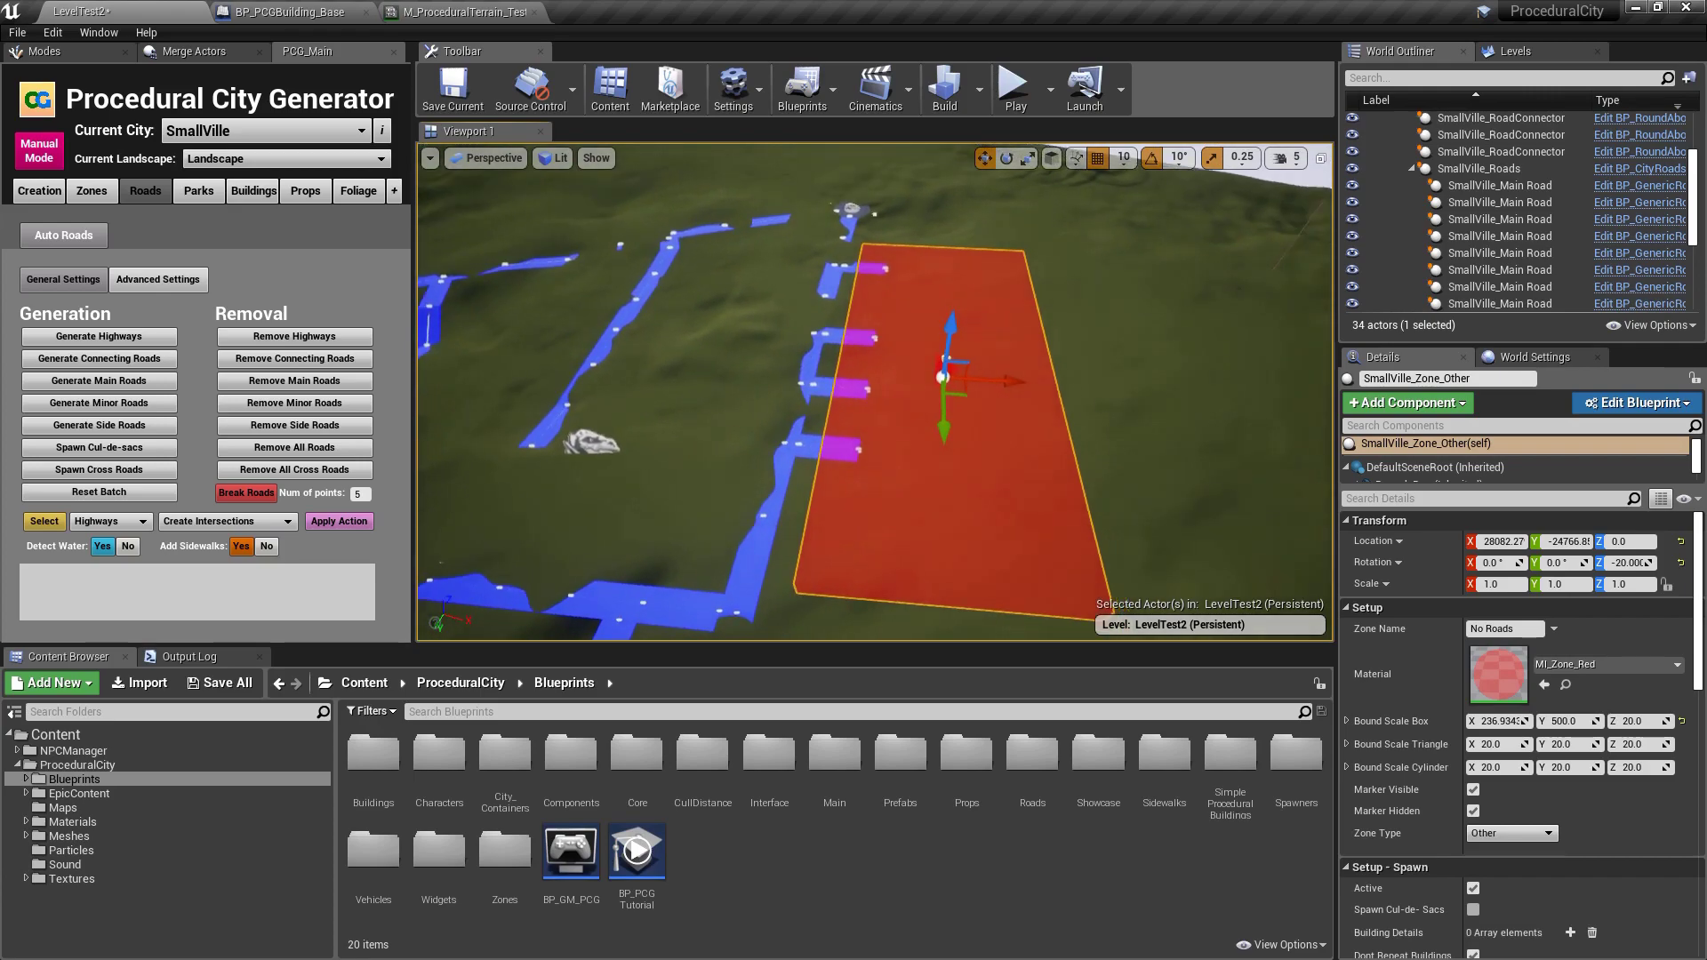
# - Move the No Roads zone off the main-road ends, back over them, and out to the edge of the landscape
pyautogui.moveTo(943, 378); pyautogui.dragTo(940, 387)
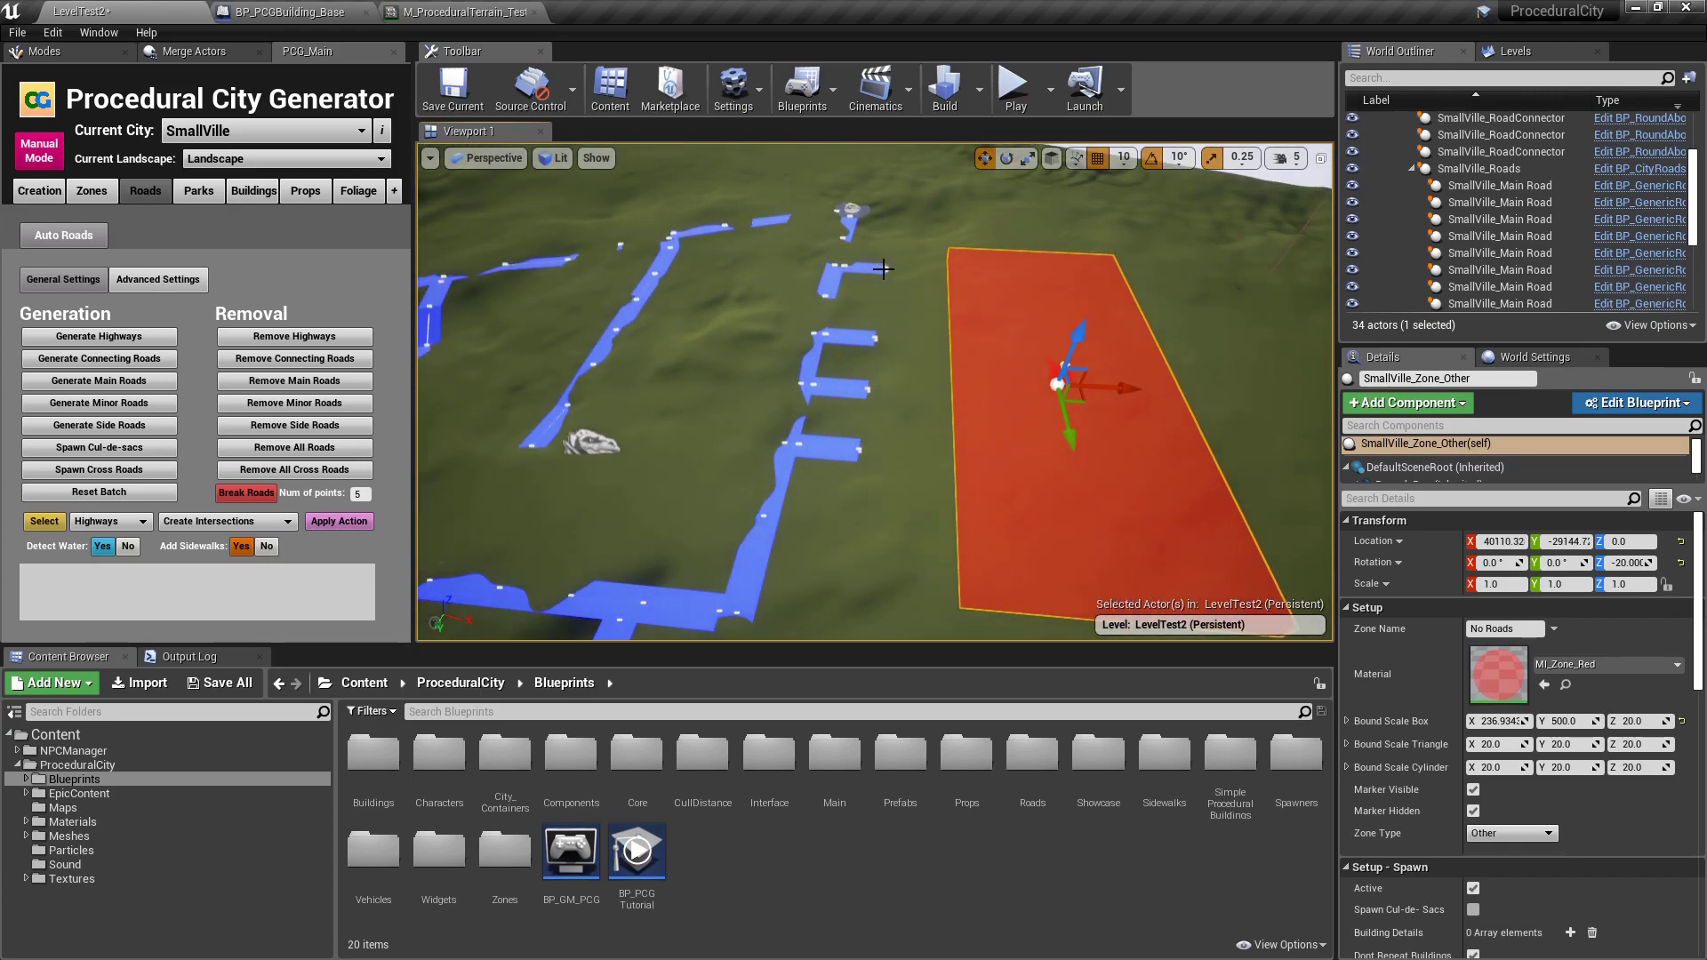
pyautogui.moveTo(1078, 385); pyautogui.dragTo(1023, 381)
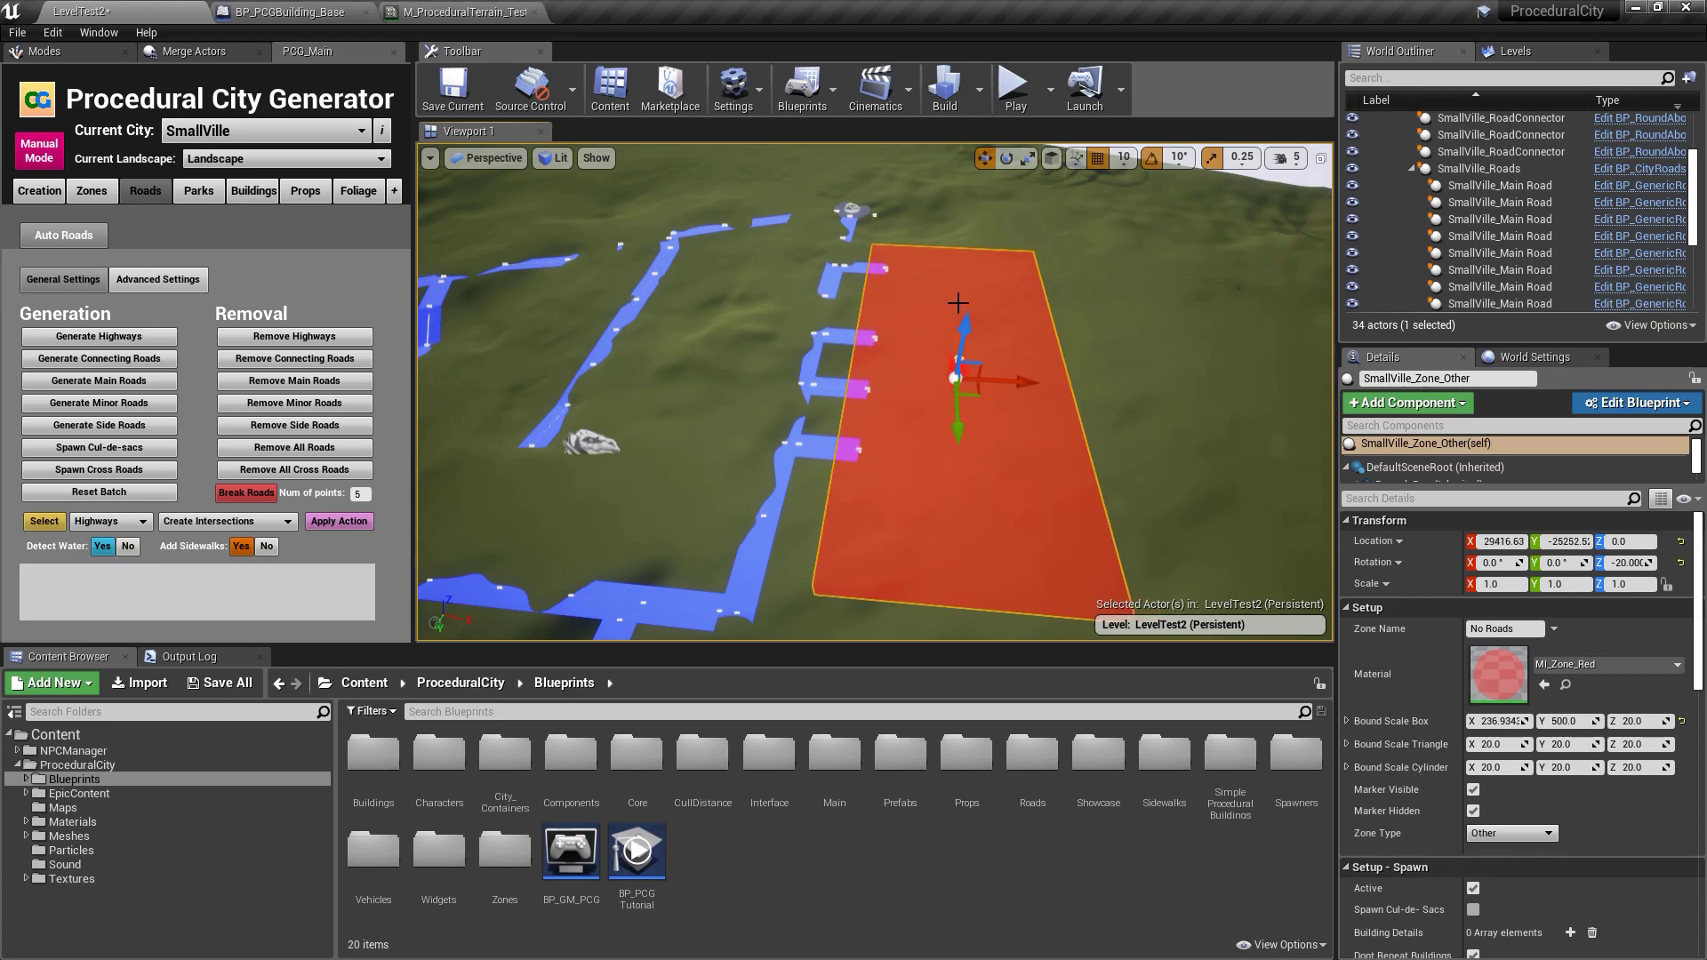
pyautogui.scroll(-5, 945, 407)
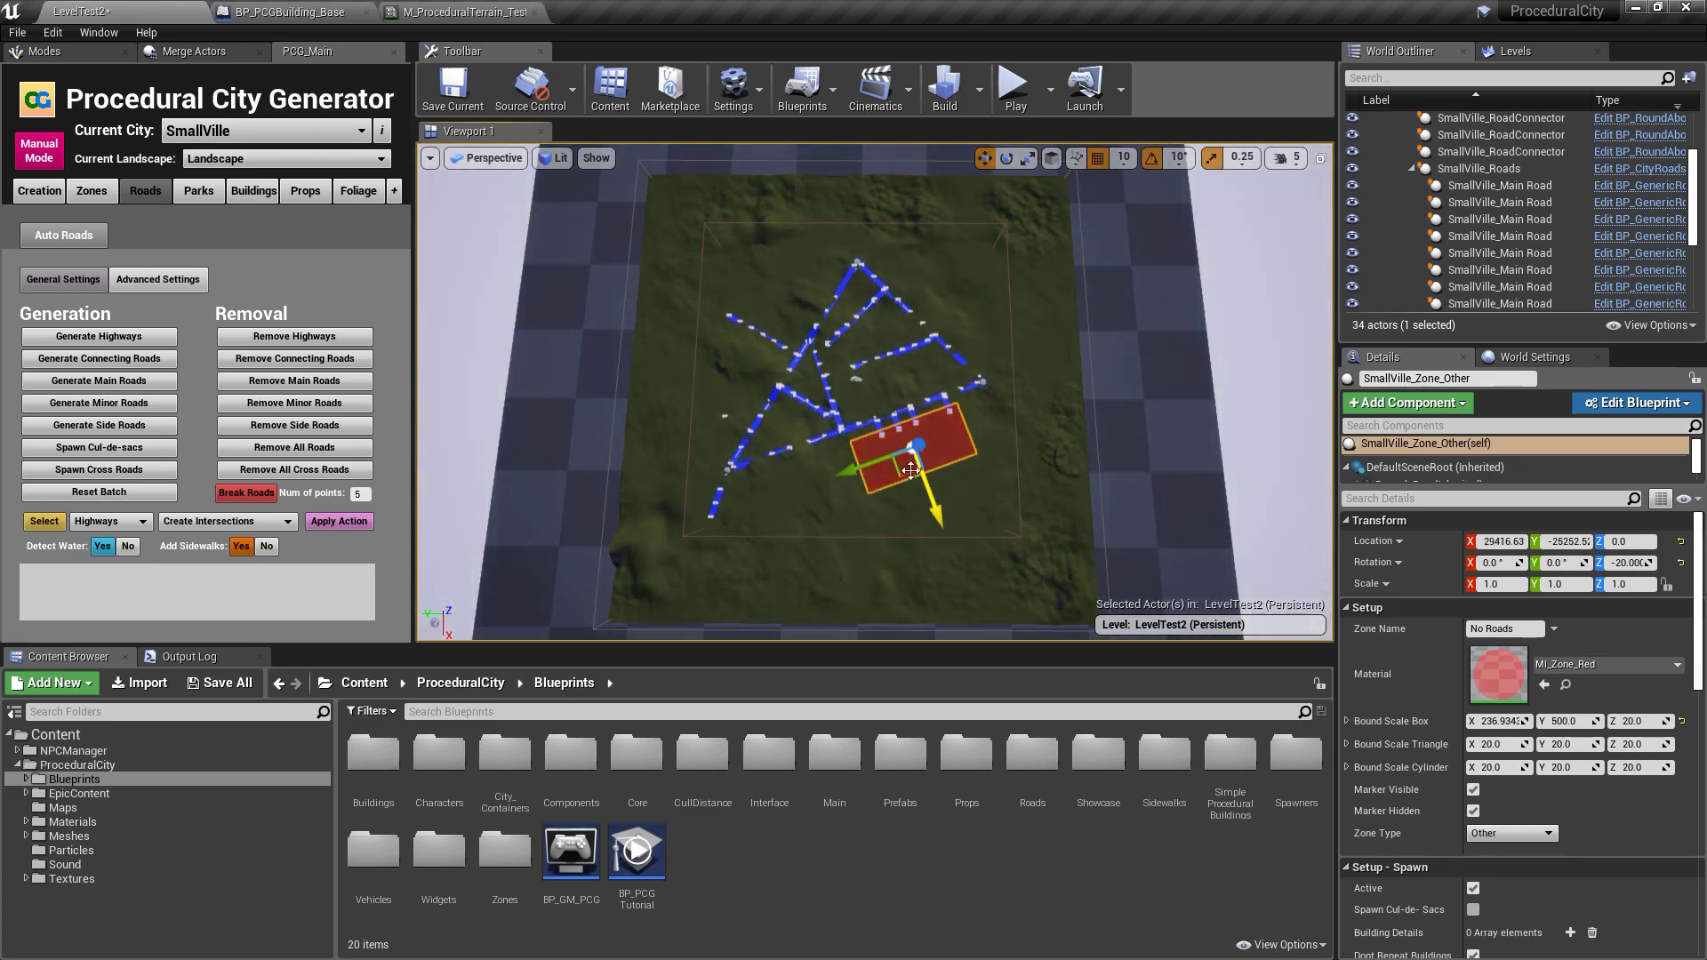
pyautogui.moveTo(916, 469); pyautogui.dragTo(968, 394)
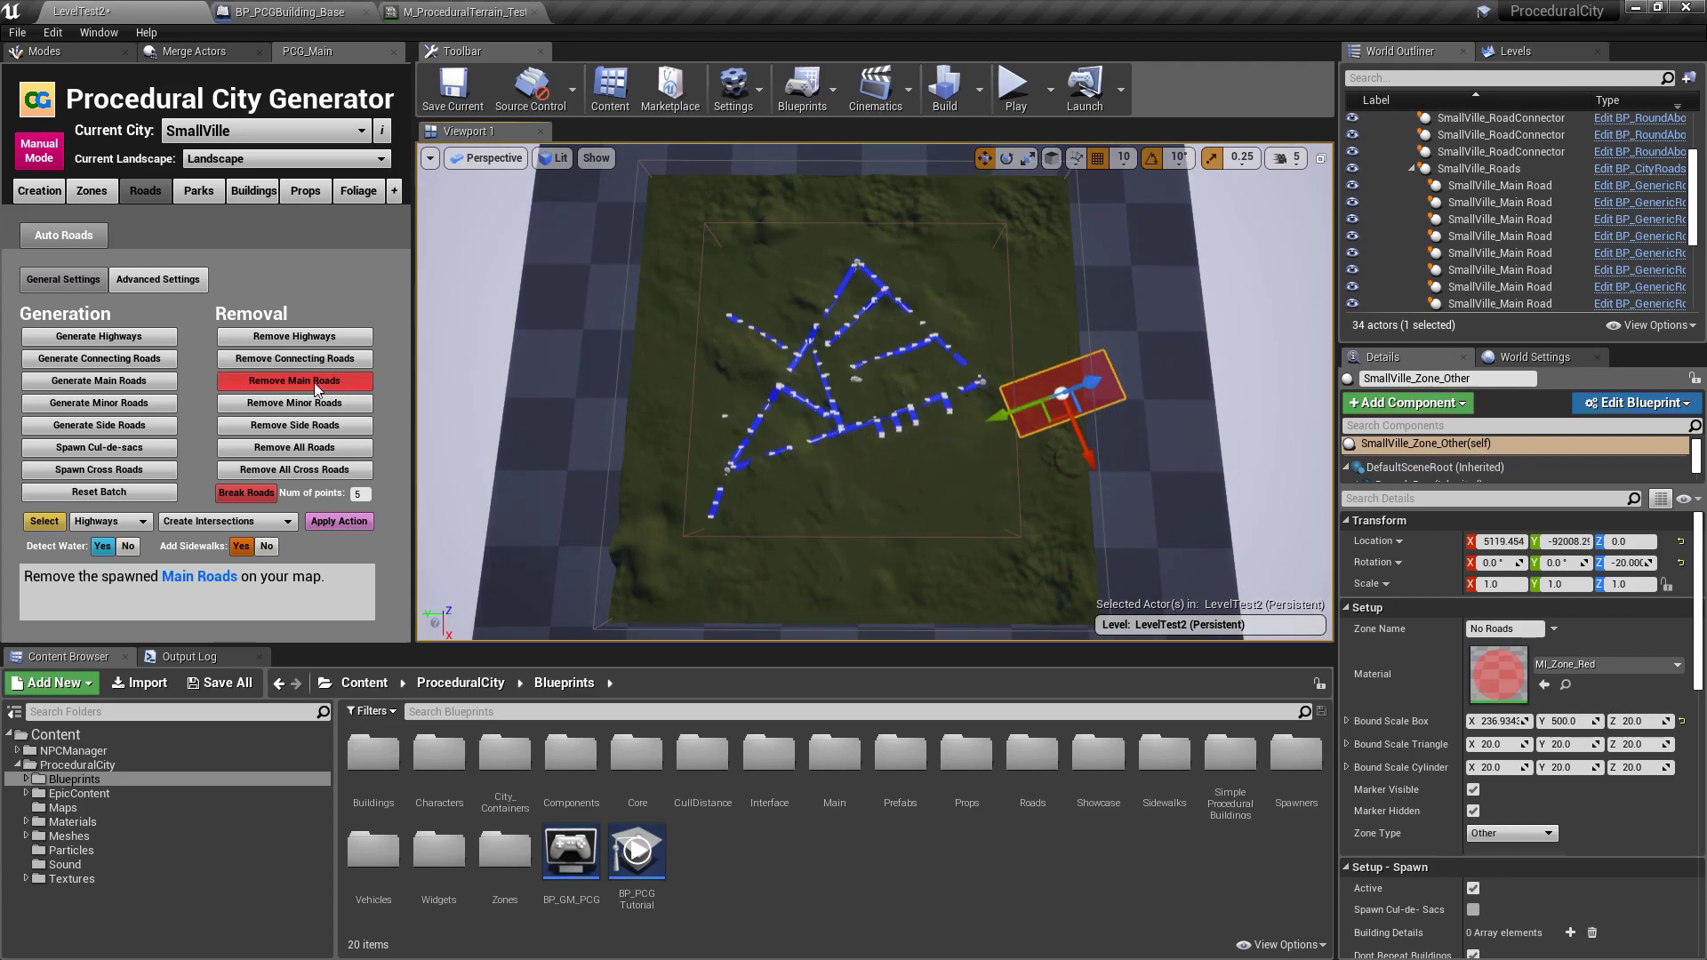
# - Remove the generated main roads and delete all zones
pyautogui.click(294, 381)
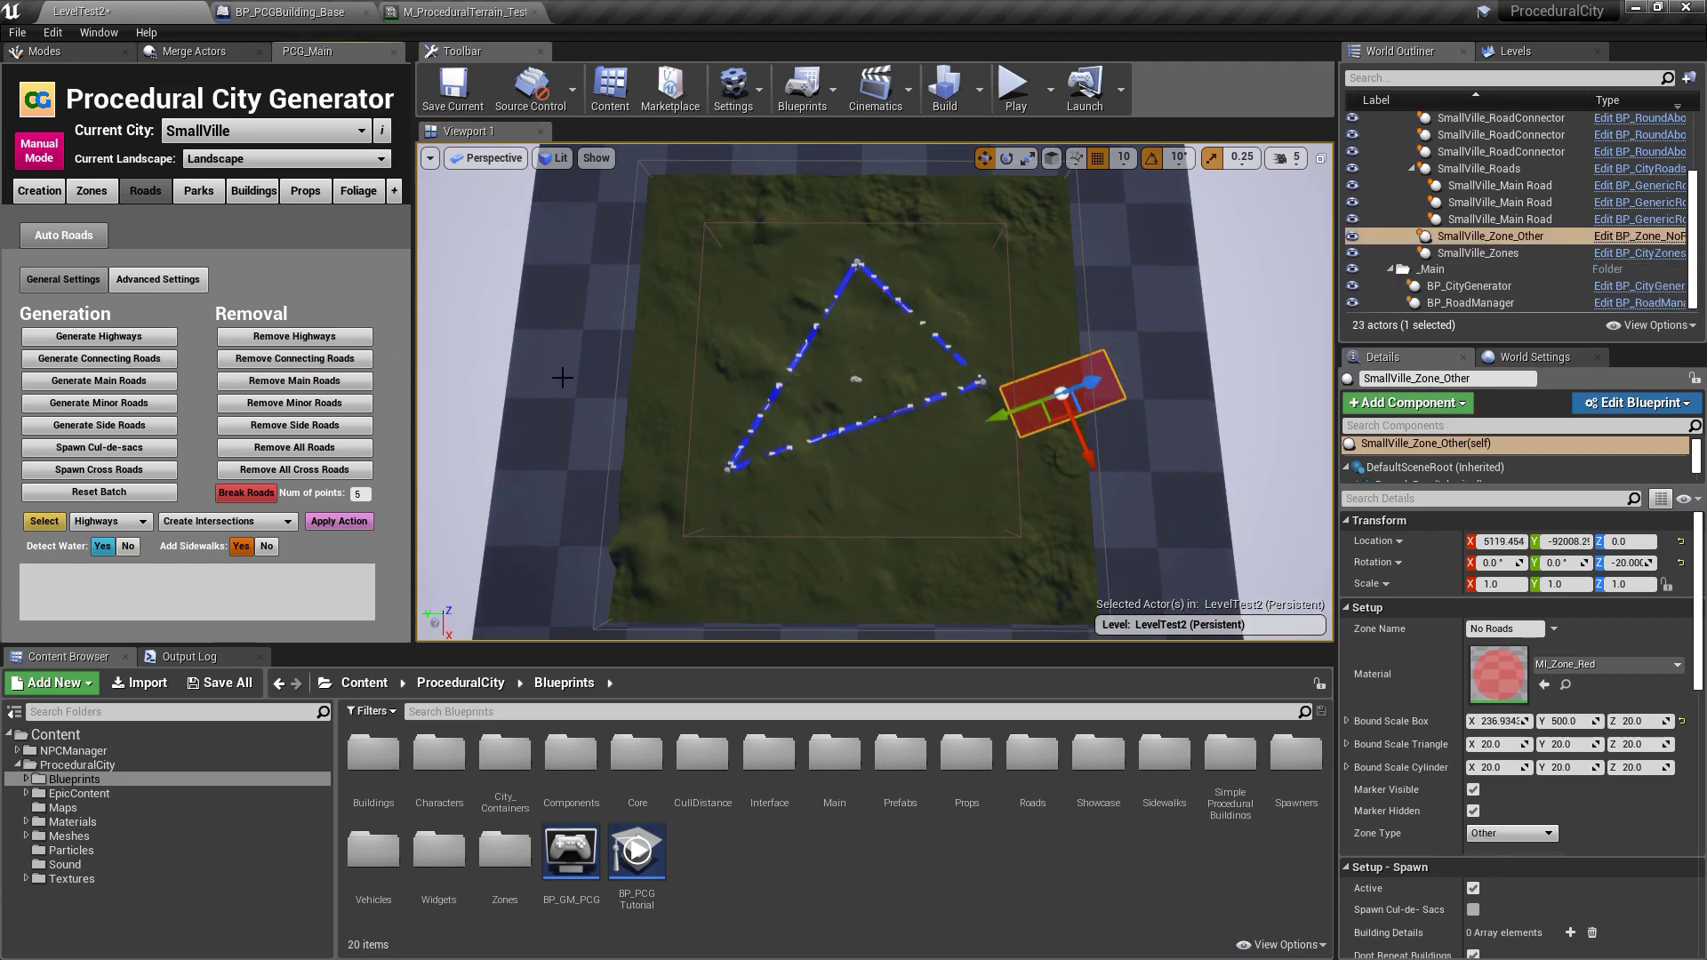
pyautogui.click(90, 191)
pyautogui.click(278, 275)
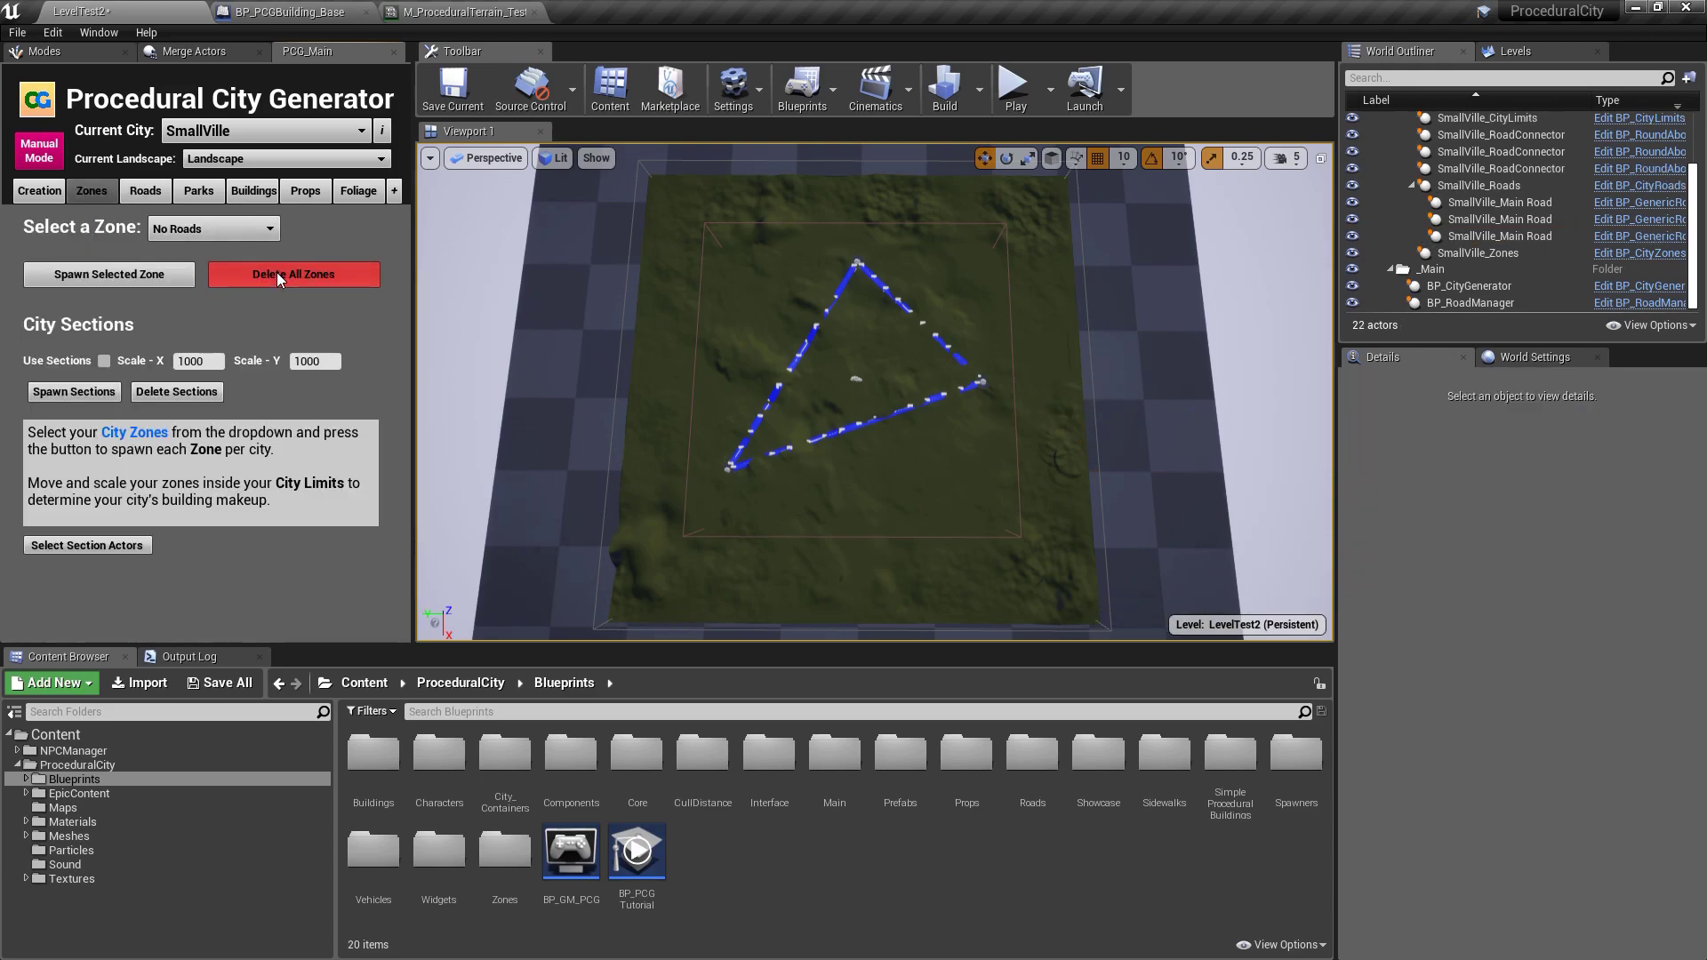
# - Spawn a Commercial zone at the centre of SmallVille
pyautogui.click(222, 230)
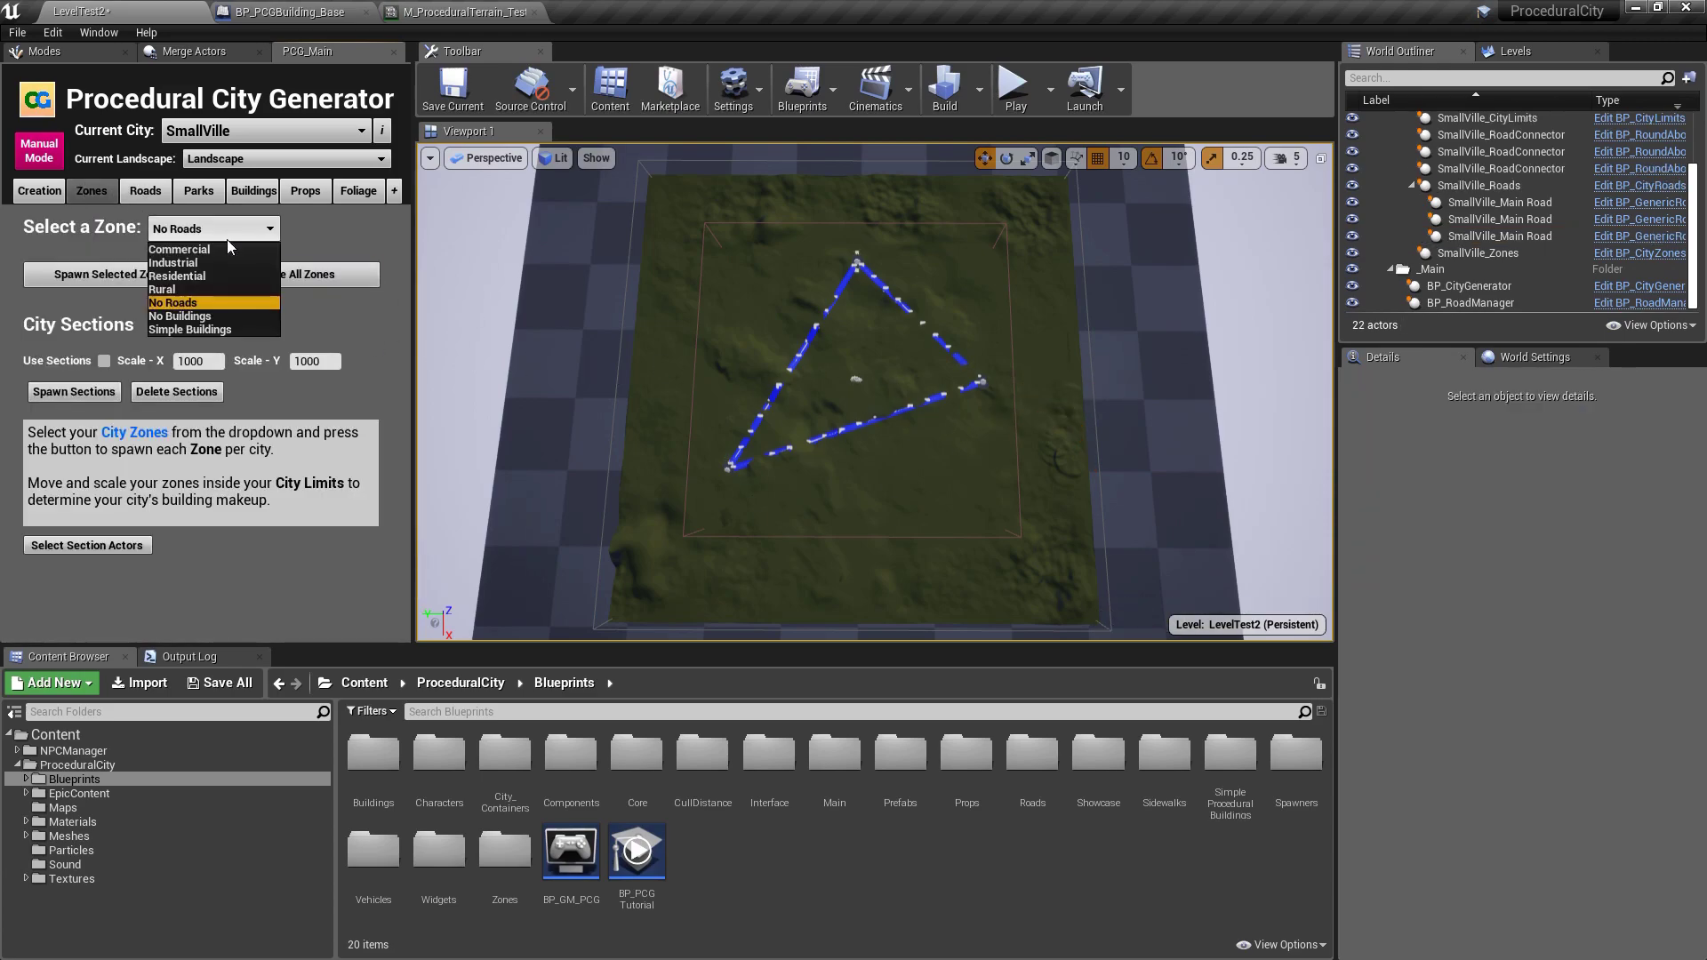
pyautogui.click(183, 258)
pyautogui.click(127, 277)
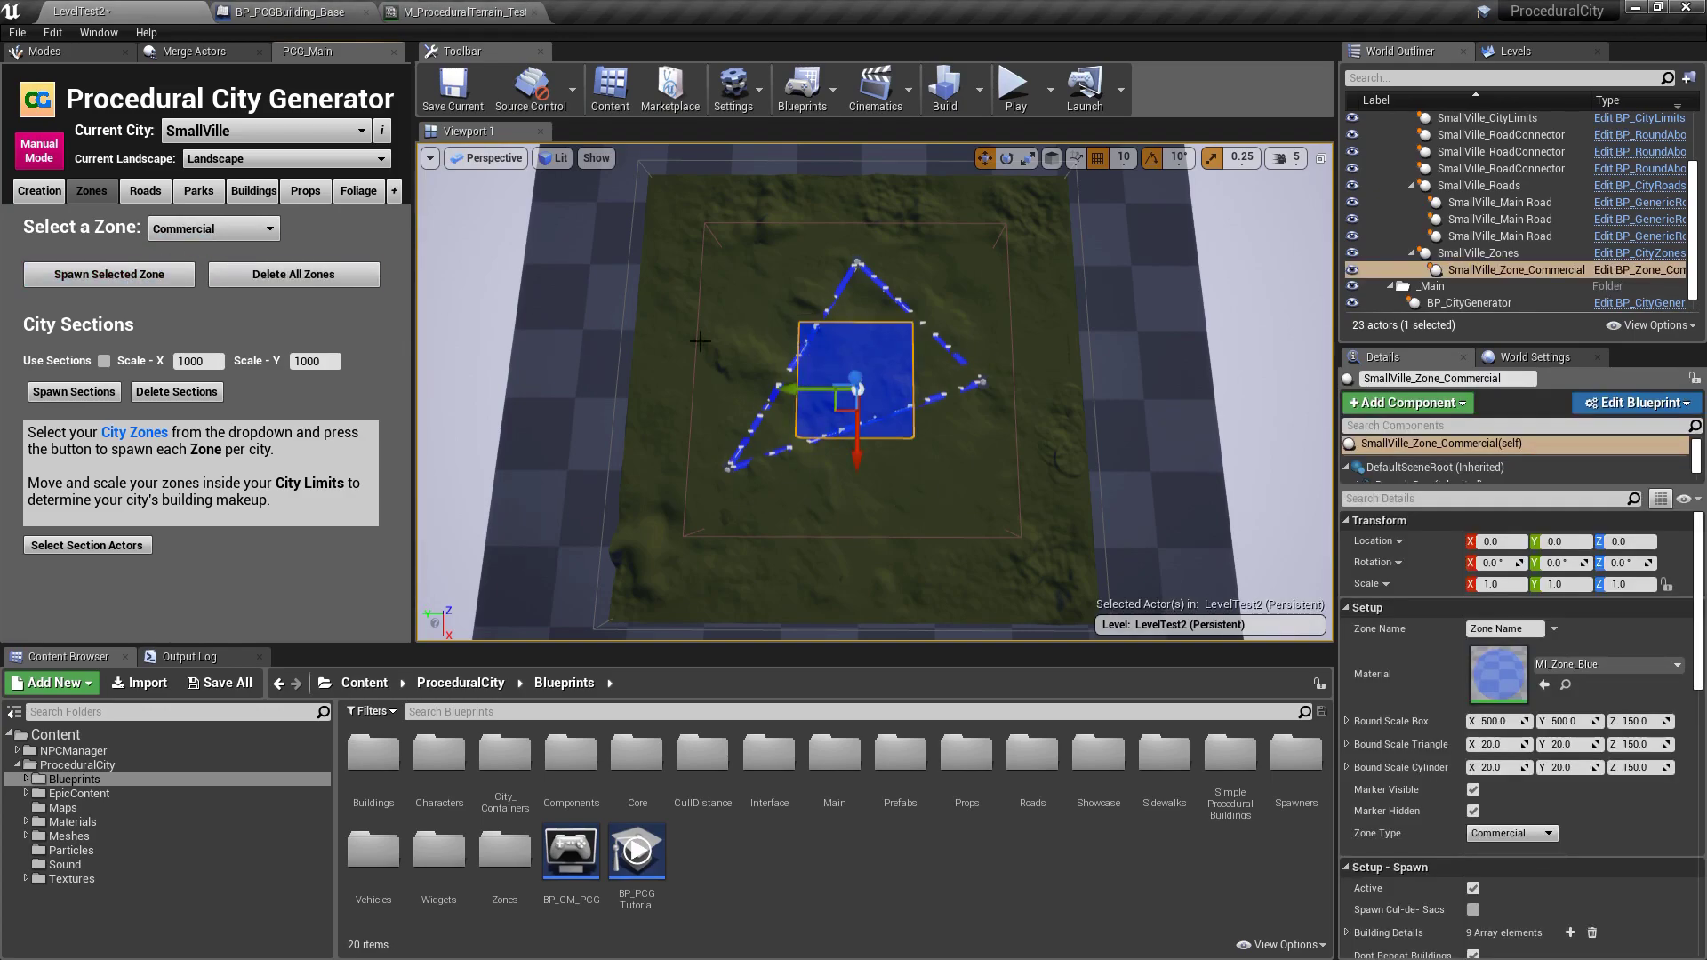
# - Spawn a Residential zone and move it along X to about -51630, over the triangle's upper corner
pyautogui.click(213, 230)
pyautogui.click(183, 271)
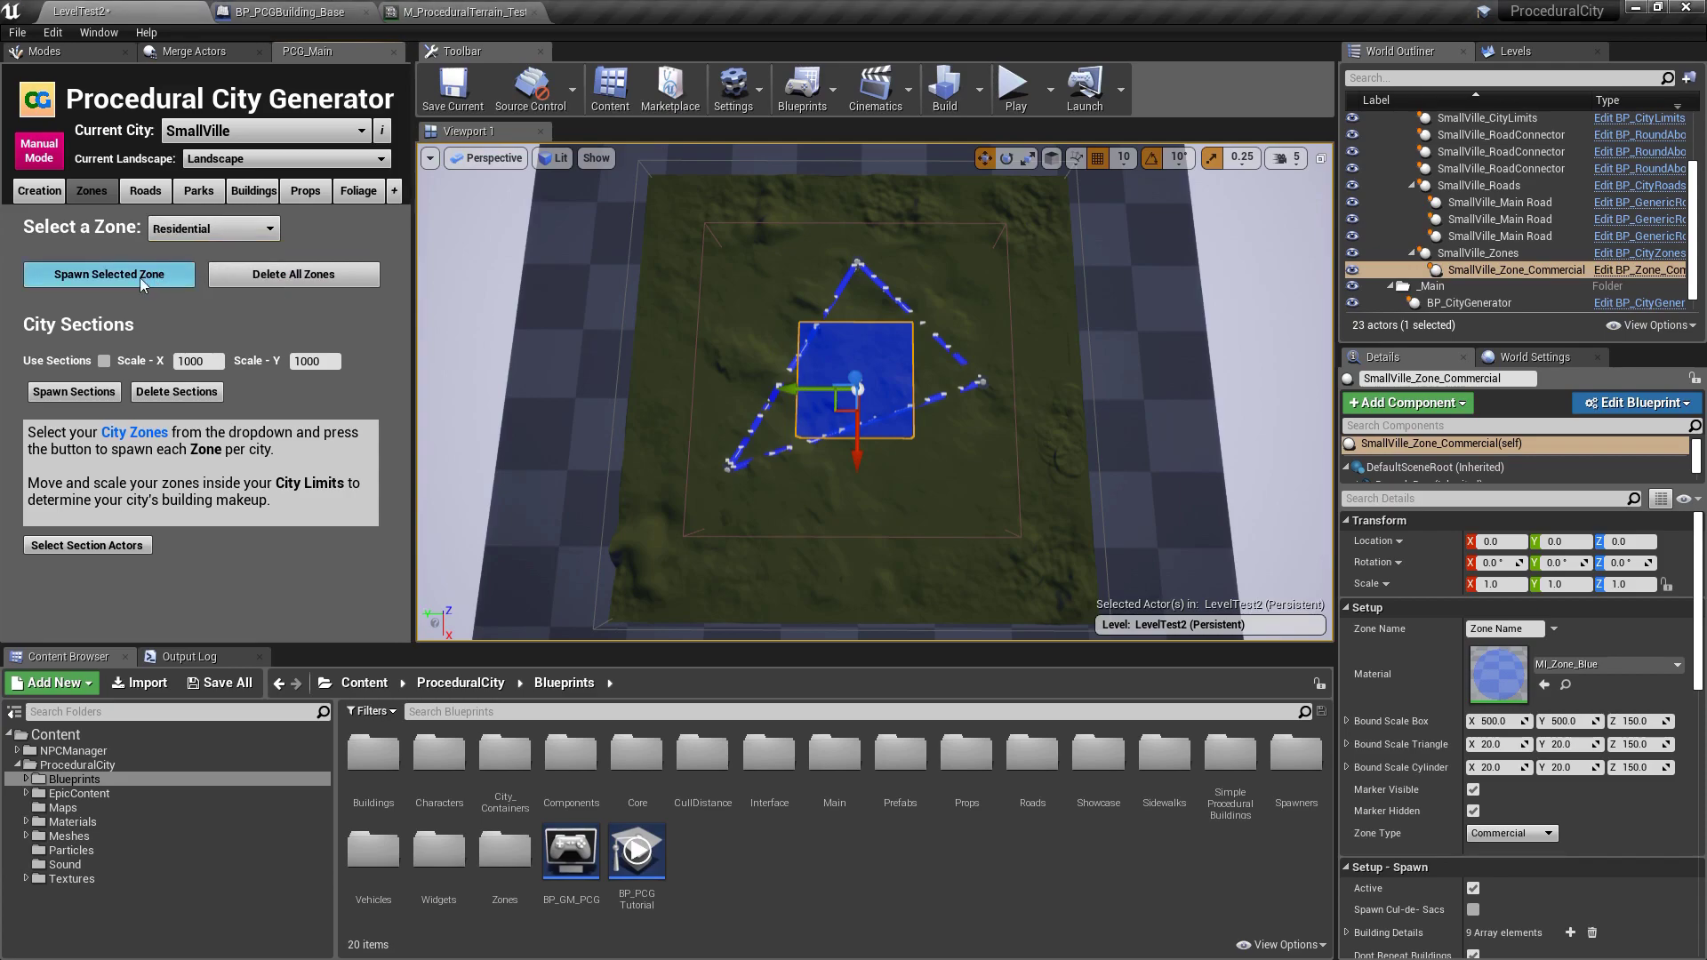
pyautogui.click(148, 277)
pyautogui.click(1512, 270)
pyautogui.click(1505, 287)
pyautogui.moveTo(855, 433); pyautogui.dragTo(854, 328)
# - Set the Residential zone's box bounds to 2000 in Y and 600 in X
pyautogui.click(1570, 722)
pyautogui.write('2000')
pyautogui.press('Return')
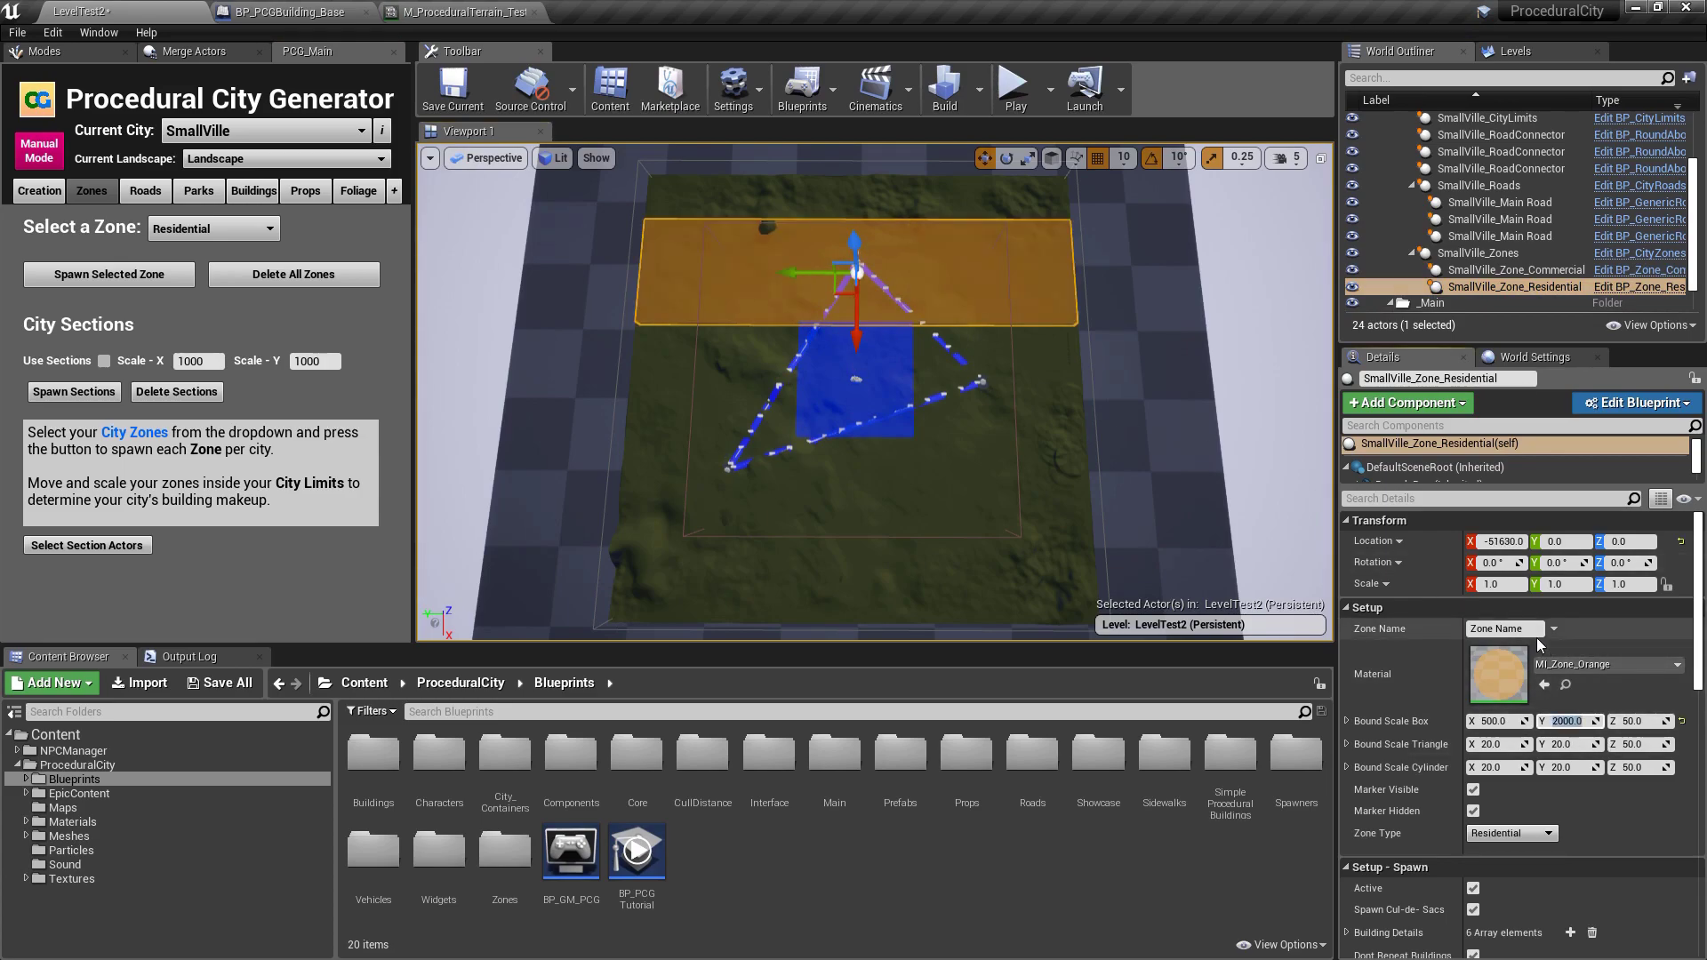
pyautogui.click(1500, 718)
pyautogui.write('600')
pyautogui.press('Return')
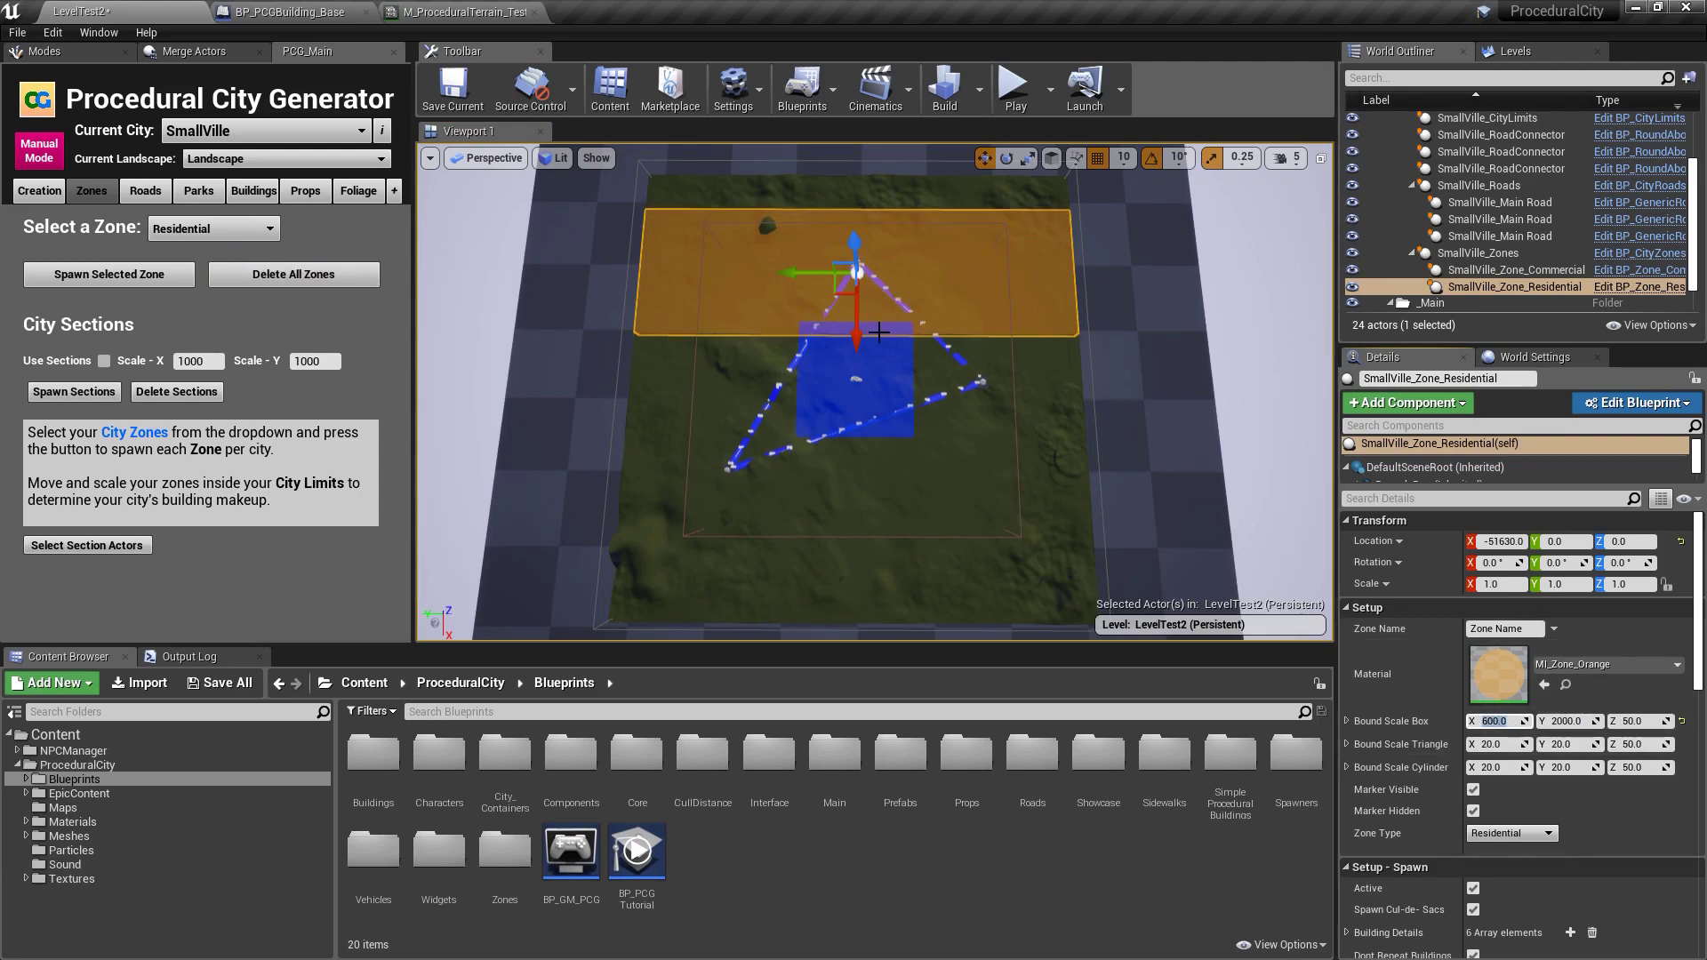
# - Set the Residential zone's box bound to 800 in X and shift the zone to about -42420 in X
pyautogui.moveTo(856, 331); pyautogui.dragTo(857, 345)
pyautogui.click(1494, 722)
pyautogui.write('800')
pyautogui.press('Return')
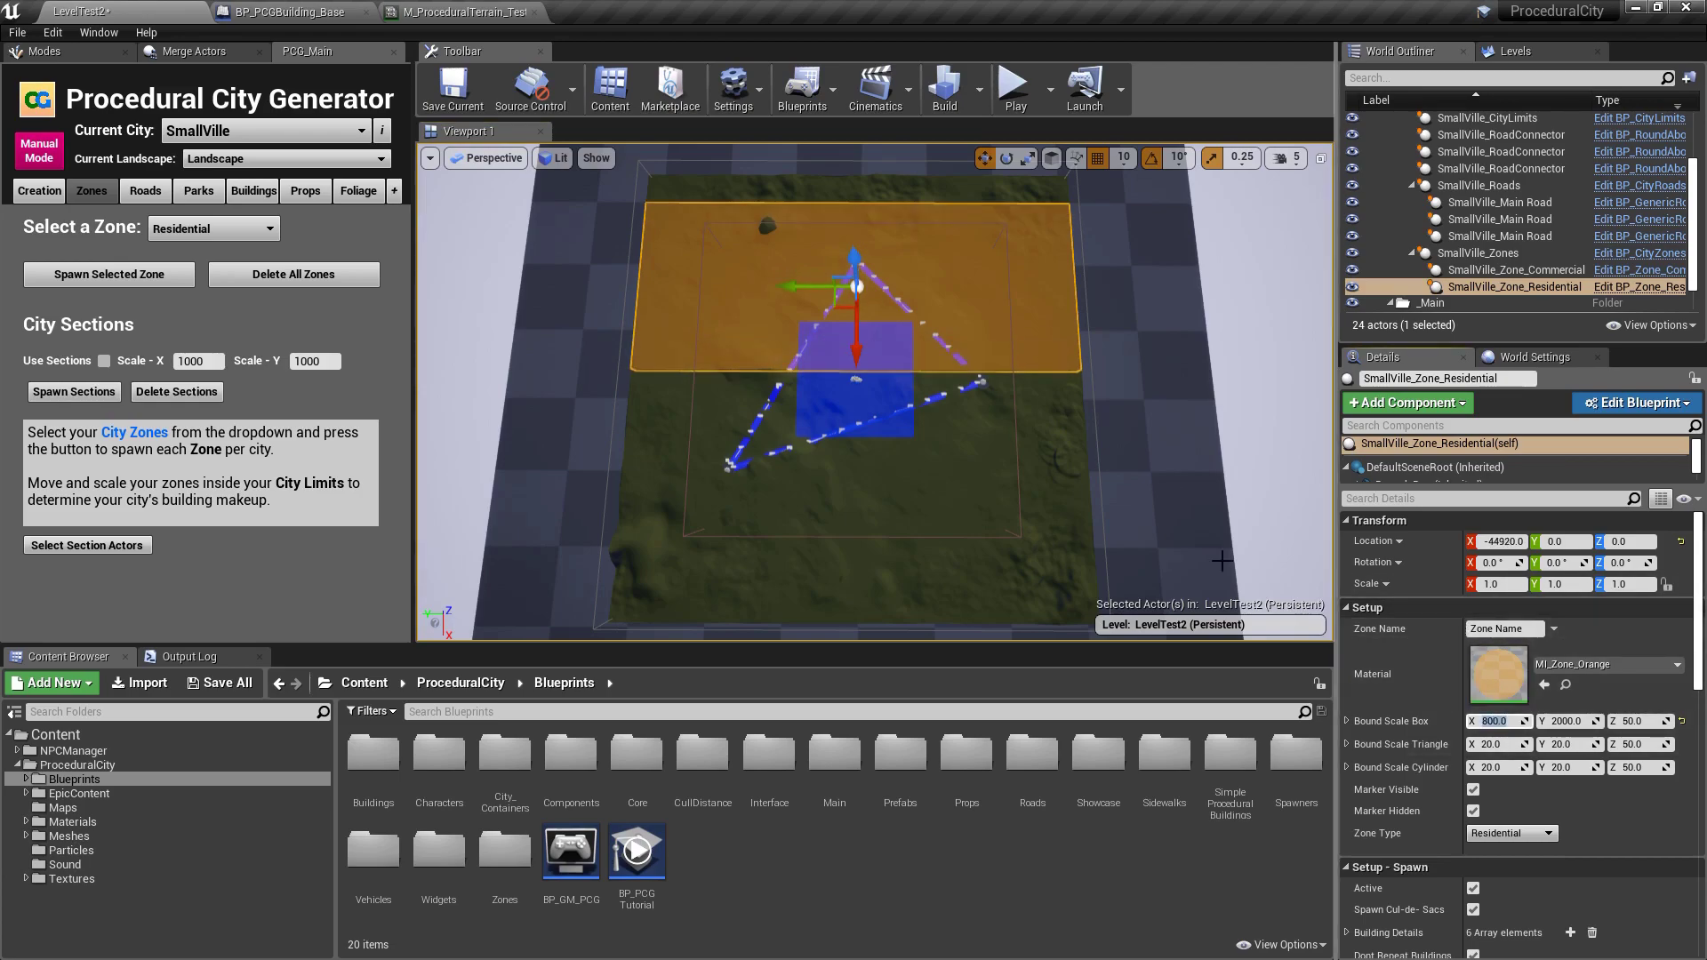
pyautogui.moveTo(856, 347); pyautogui.dragTo(856, 351)
# - Spawn a Rural zone and move it along X to about 27780
pyautogui.click(254, 232)
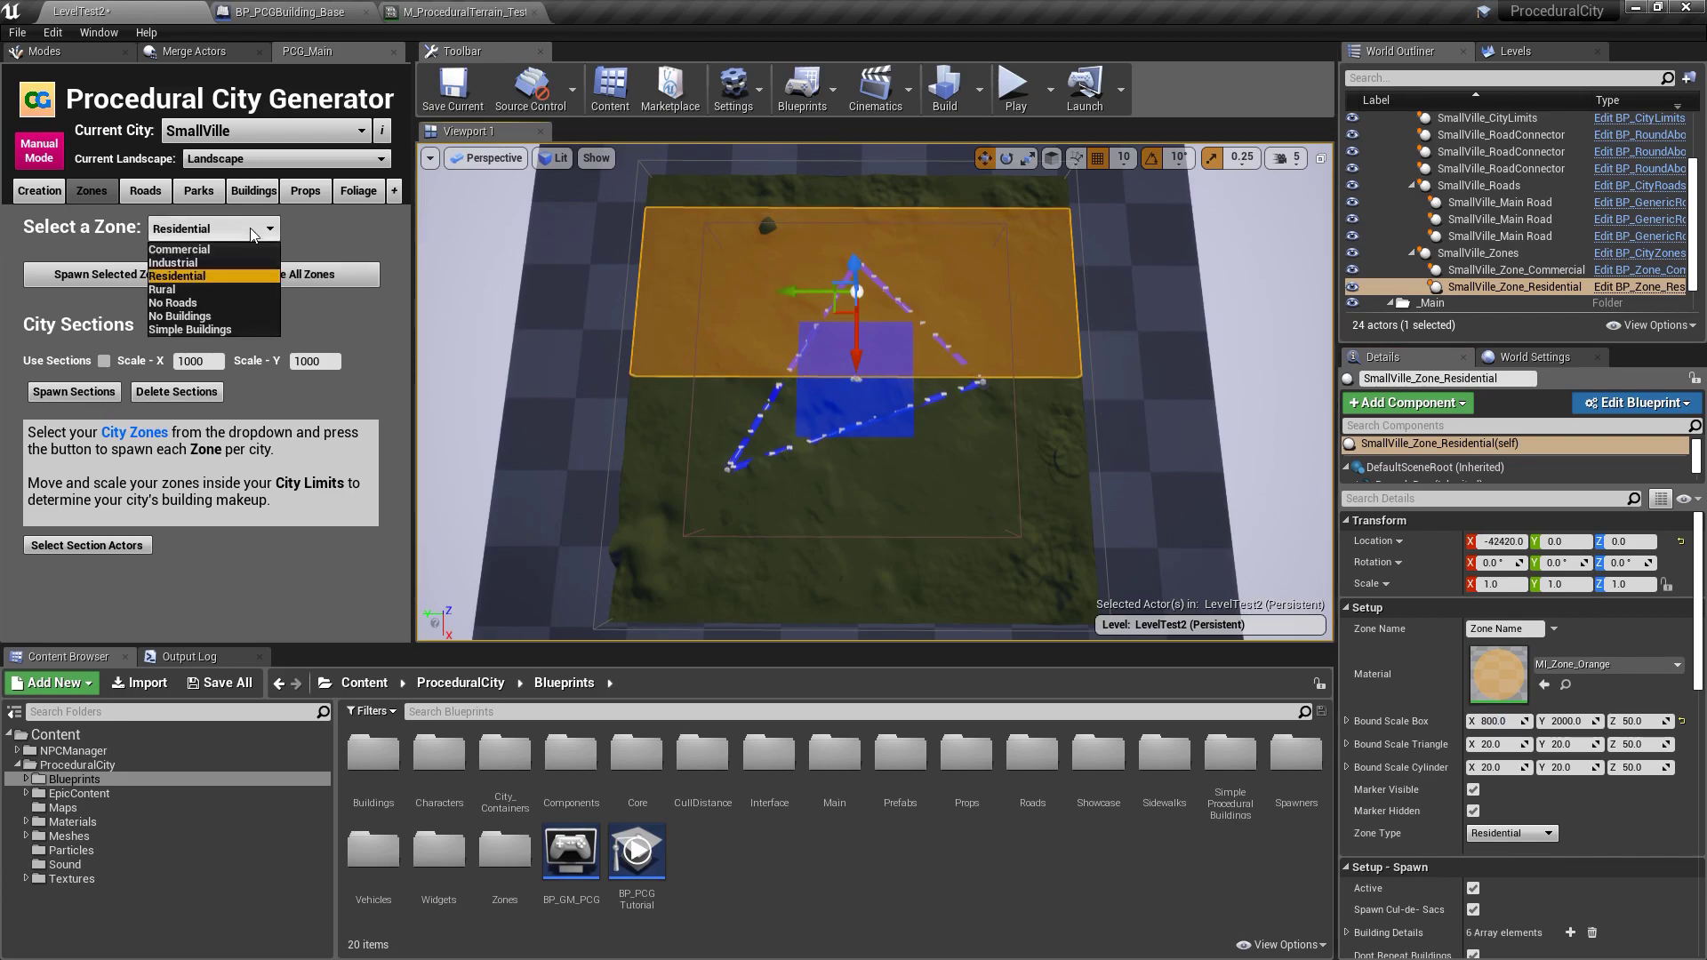
pyautogui.click(169, 289)
pyautogui.click(142, 275)
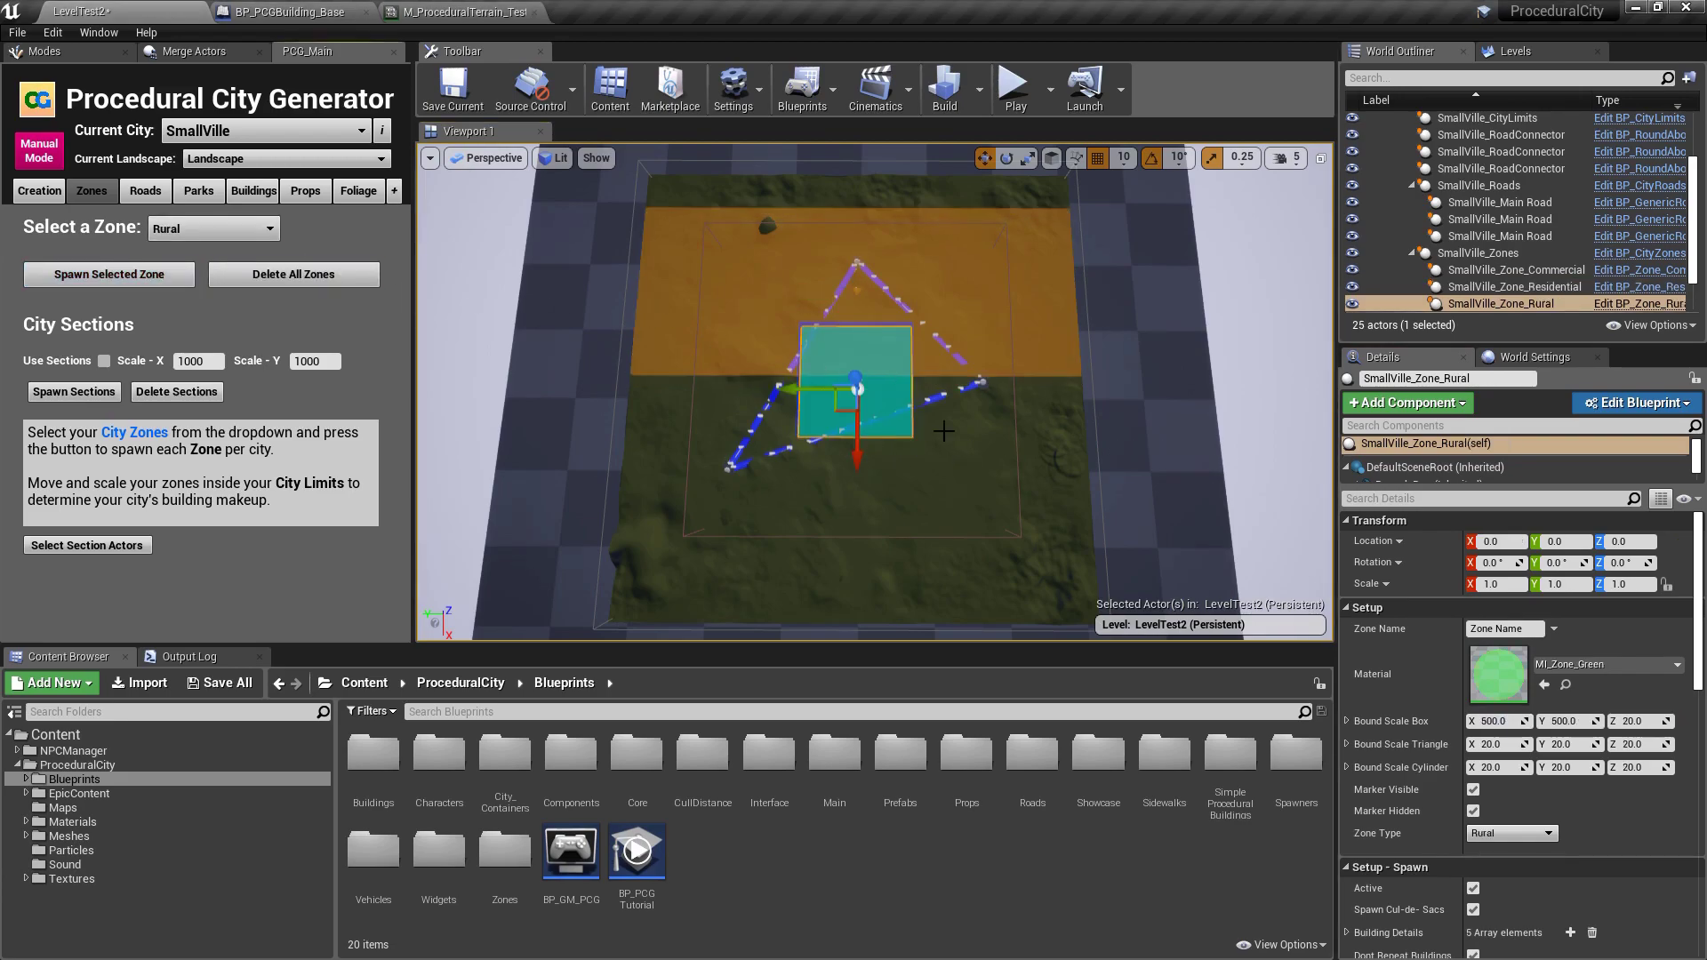
pyautogui.moveTo(853, 440); pyautogui.dragTo(852, 498)
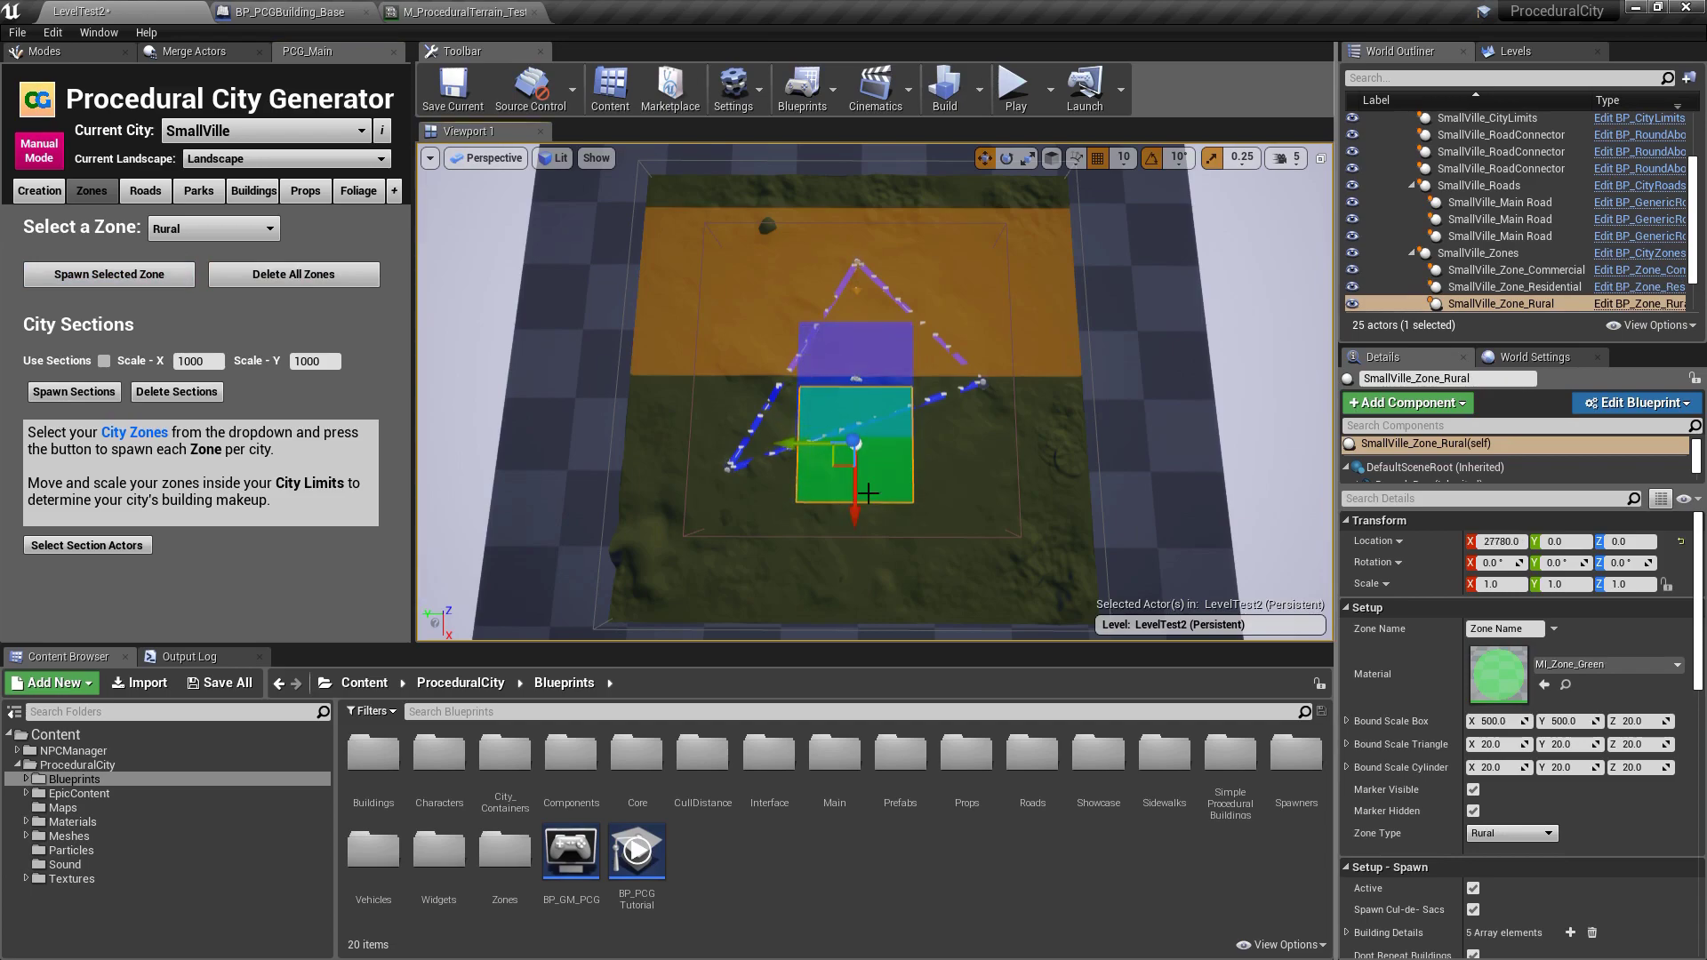
# - Set the Rural zone's box bounds to 800 in X and 2000 in Y
pyautogui.click(1496, 721)
pyautogui.write('800')
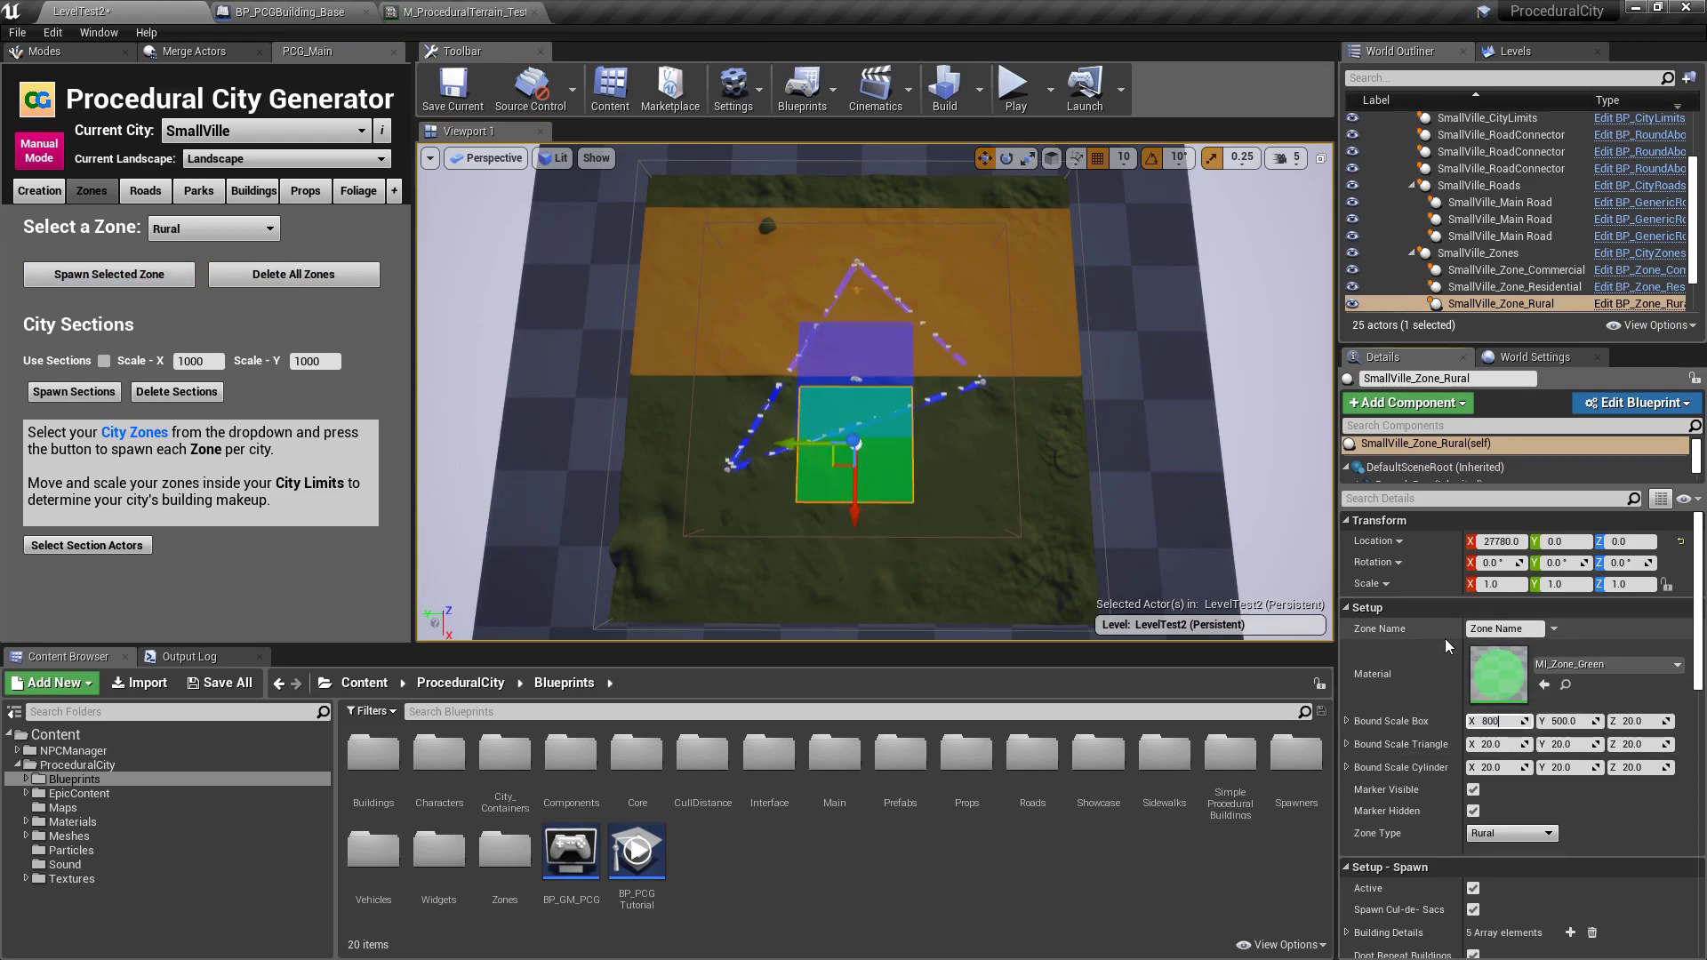
pyautogui.press('Tab')
pyautogui.write('2000')
pyautogui.press('Return')
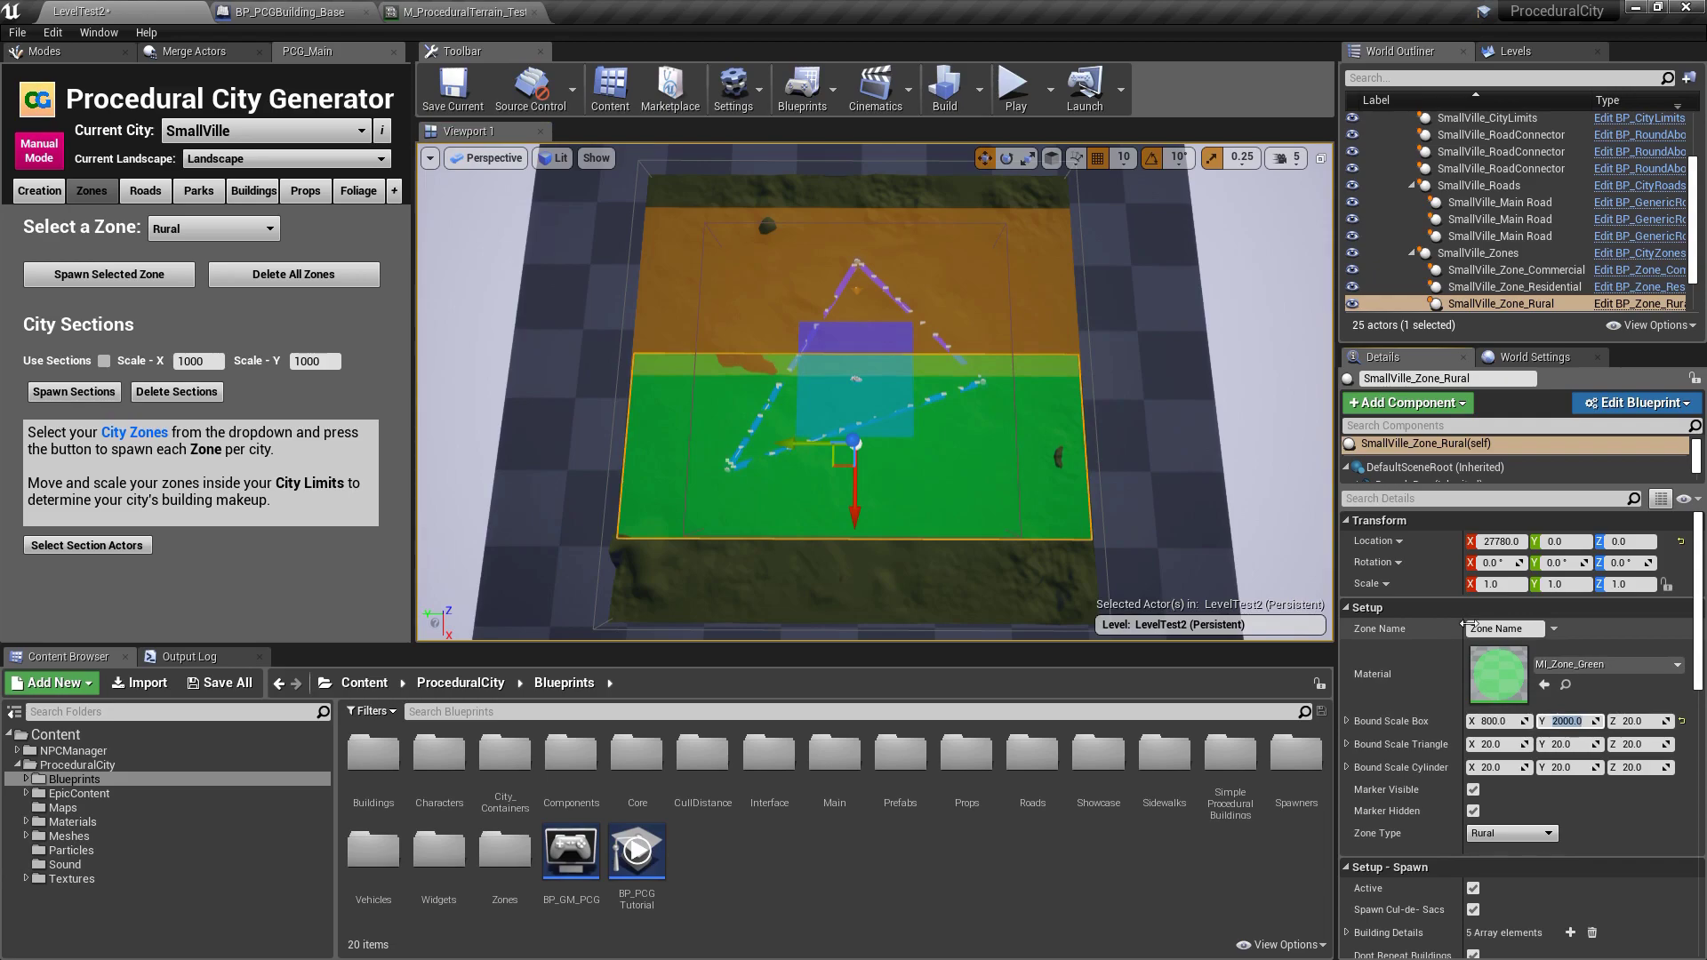
# - Shift the Rural zone along X to meet the Residential zone's edge and turn off Marker Visible for the Commercial, Residential and Rural zones
pyautogui.moveTo(857, 500); pyautogui.dragTo(855, 524)
pyautogui.keyDown('shift'); pyautogui.click(1518, 270); pyautogui.keyUp('shift')
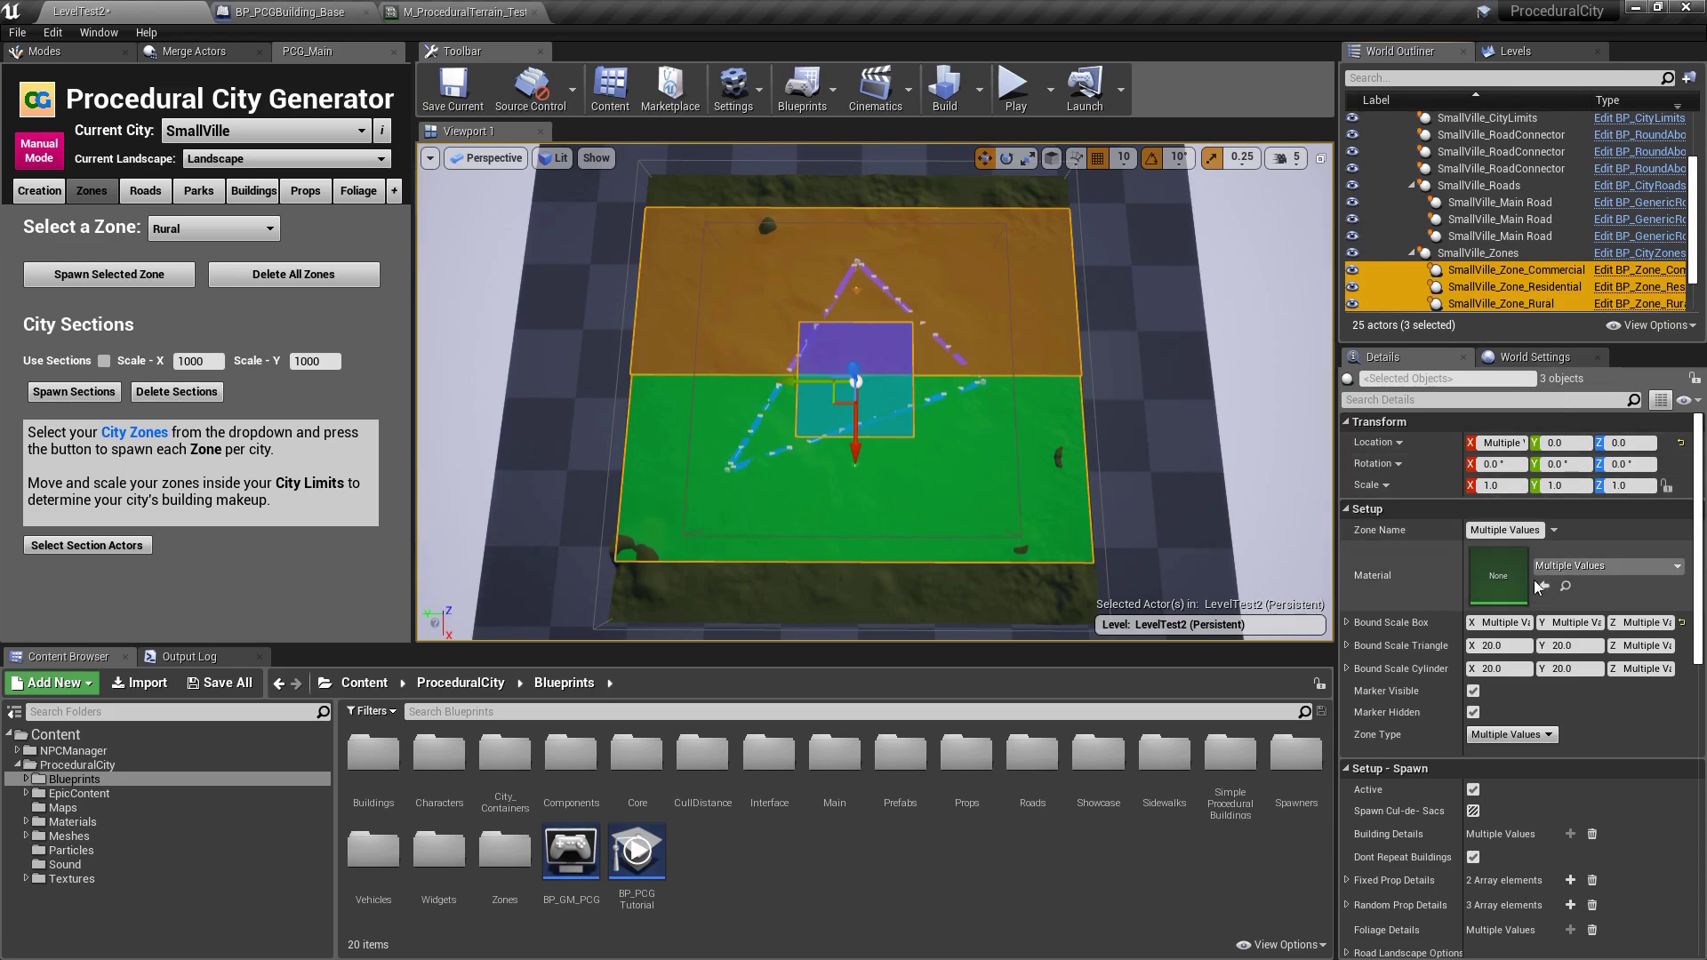
pyautogui.click(1473, 691)
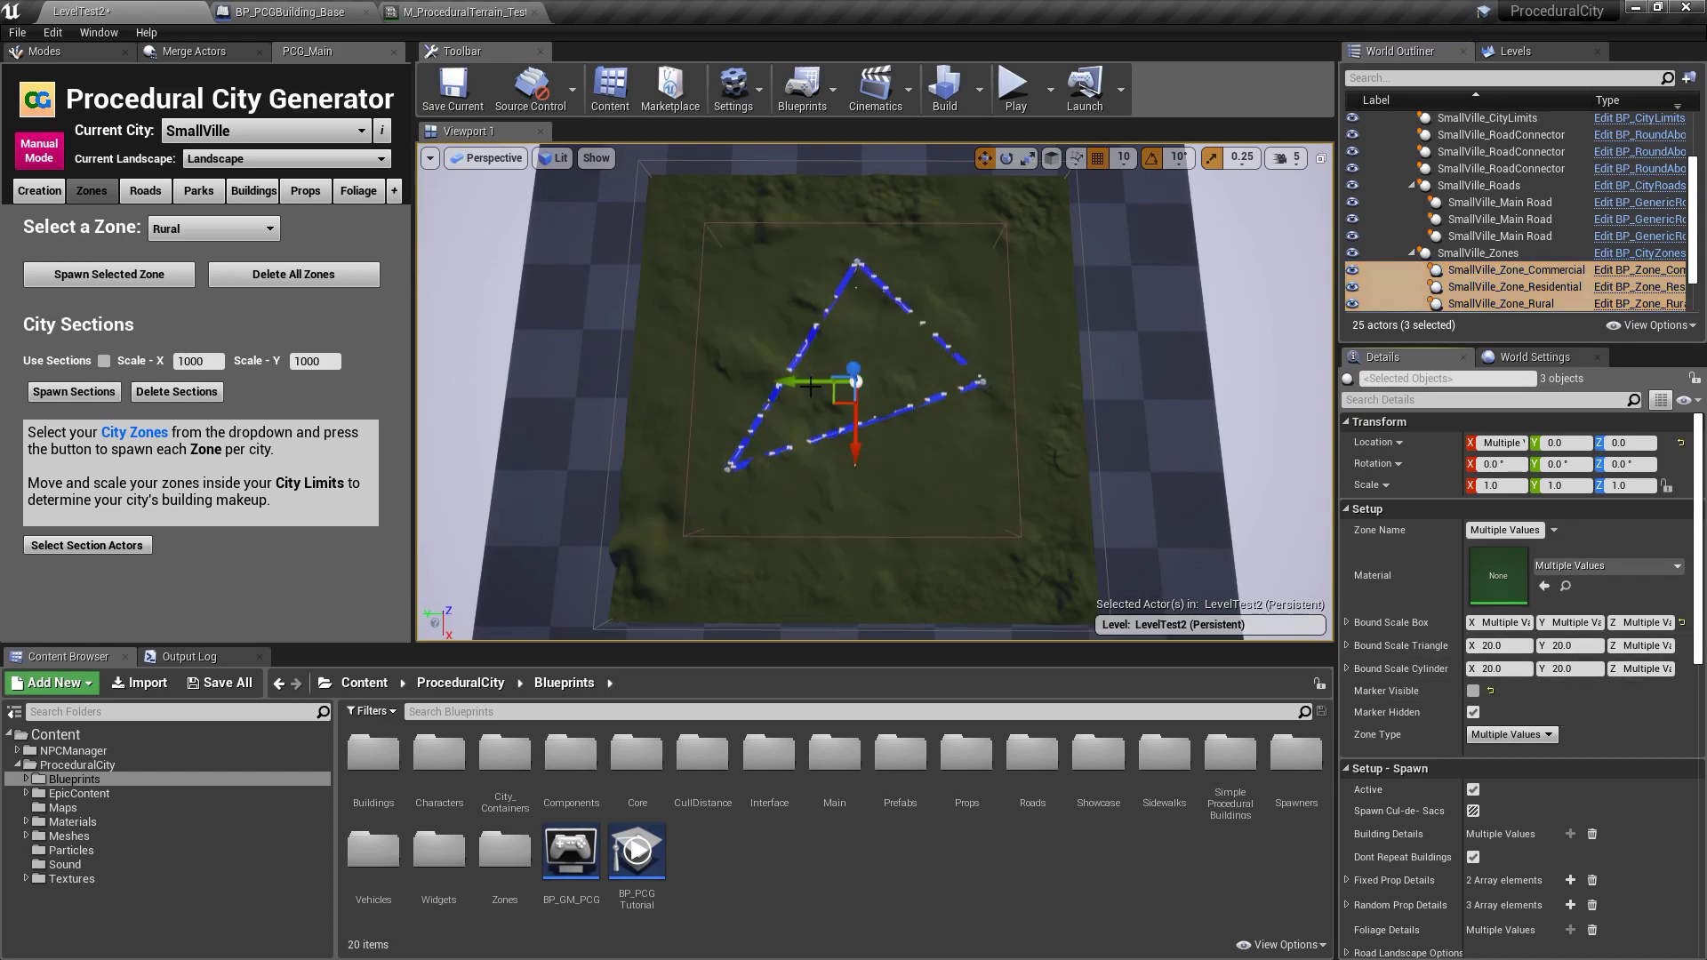
# - Generate the main, minor and side roads for SmallVille
pyautogui.click(136, 198)
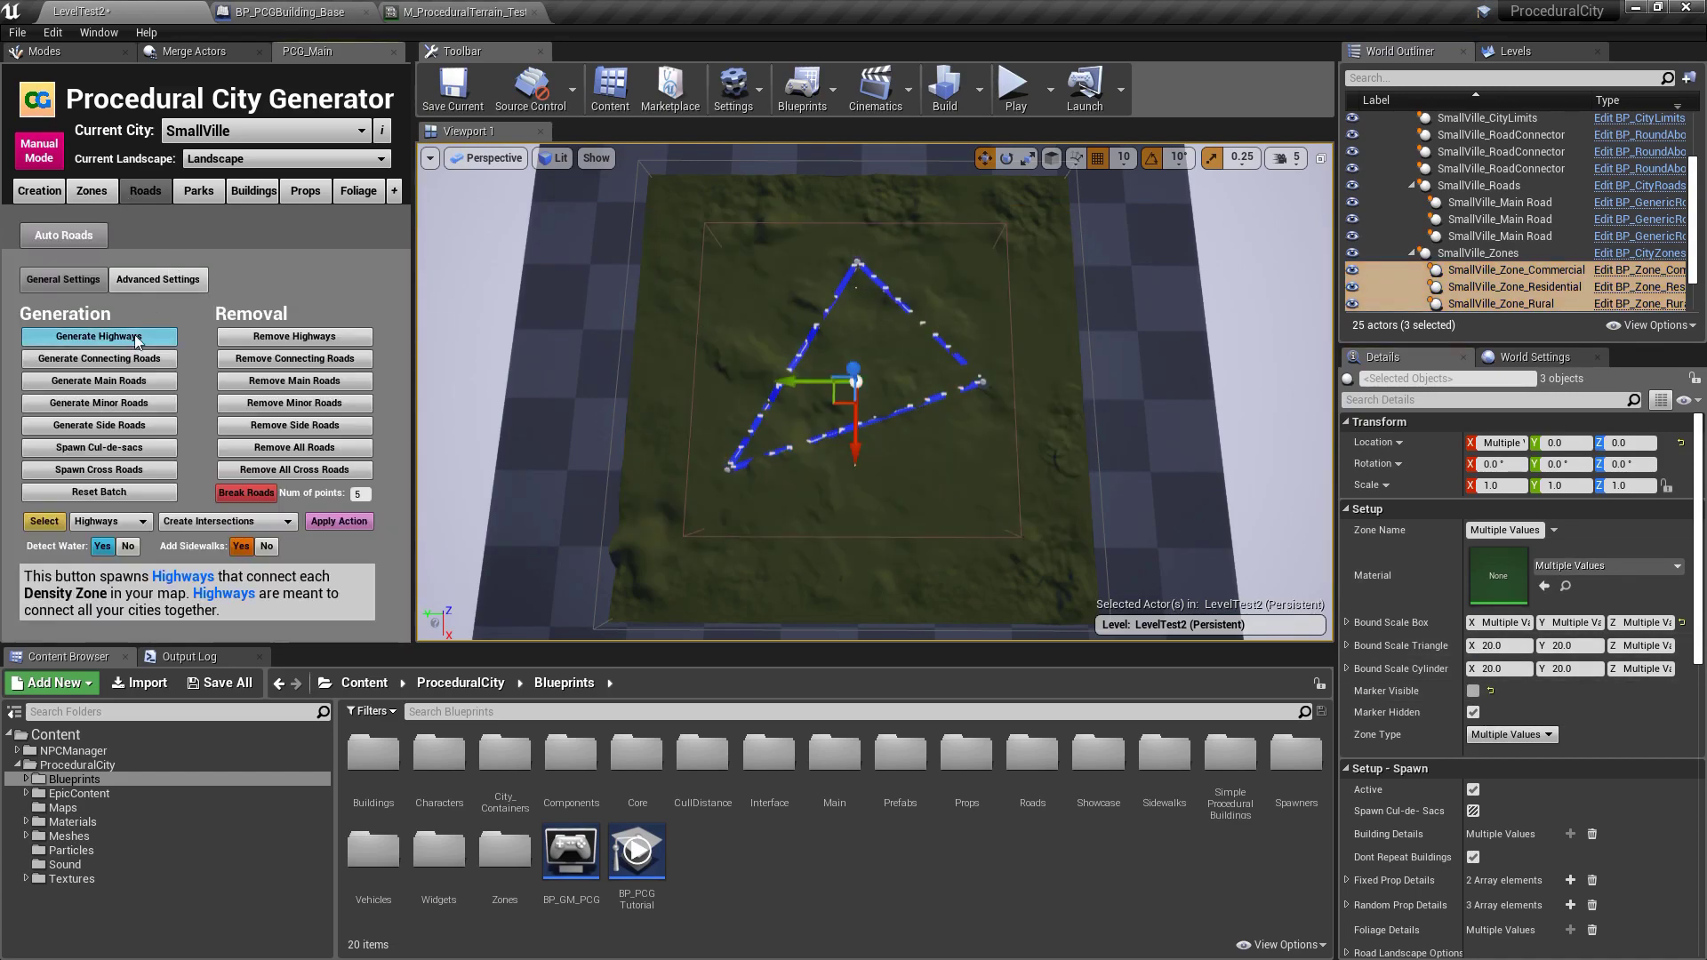
pyautogui.click(111, 384)
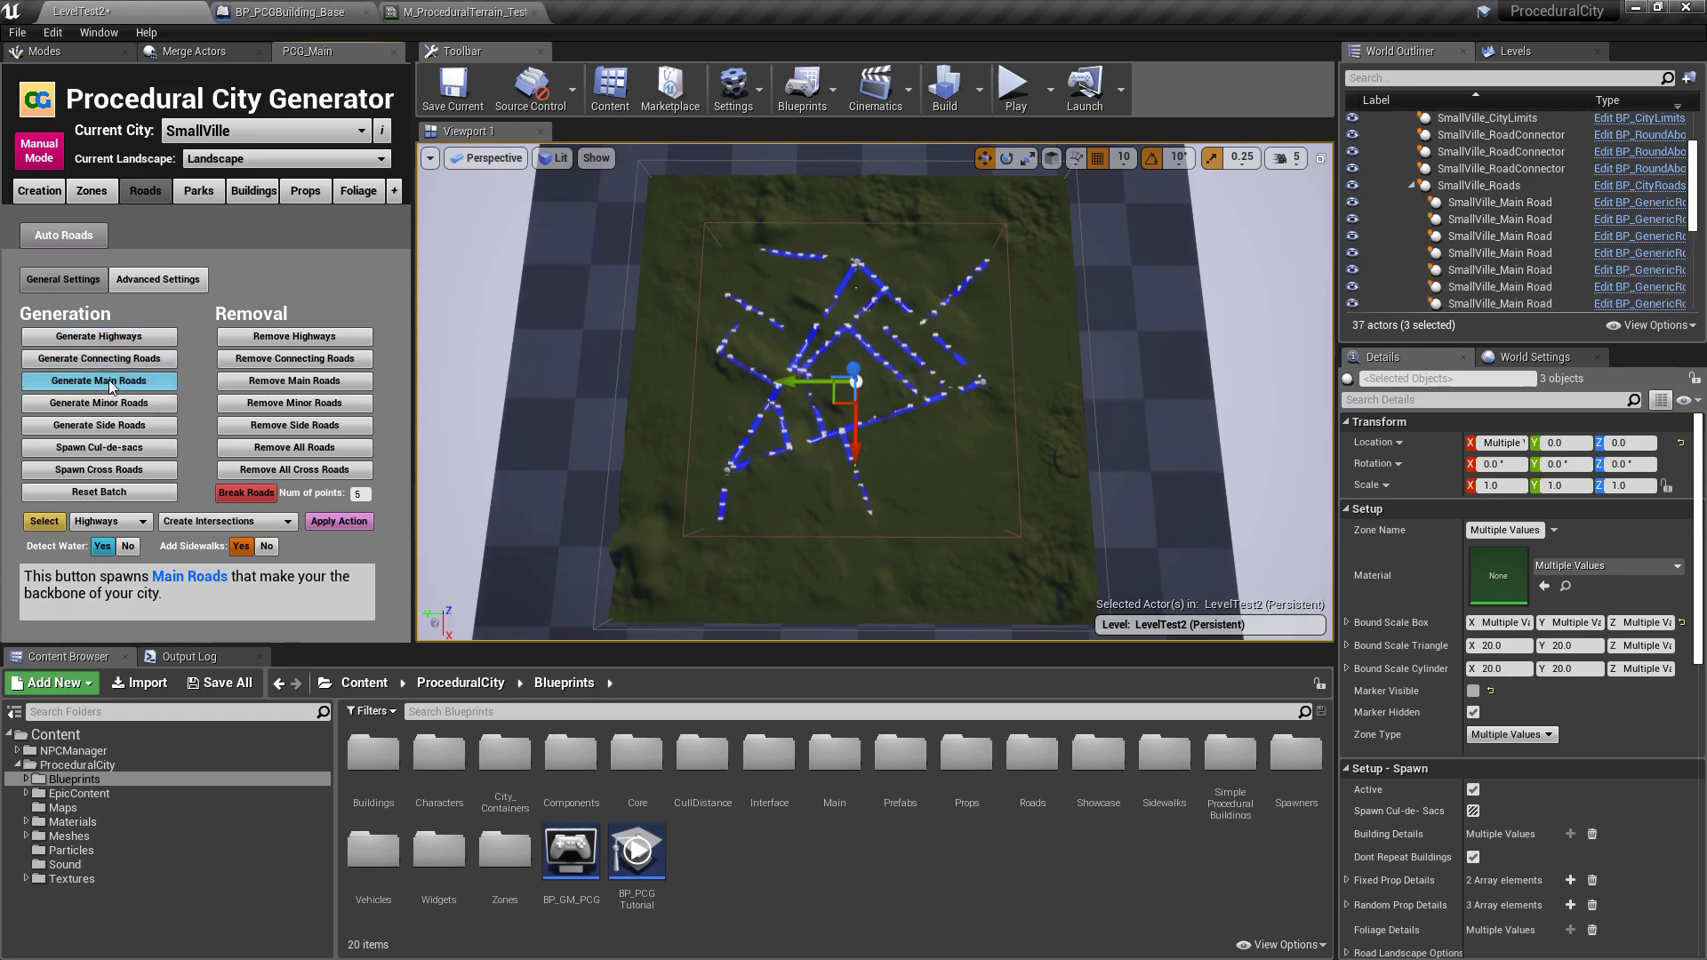
pyautogui.click(113, 401)
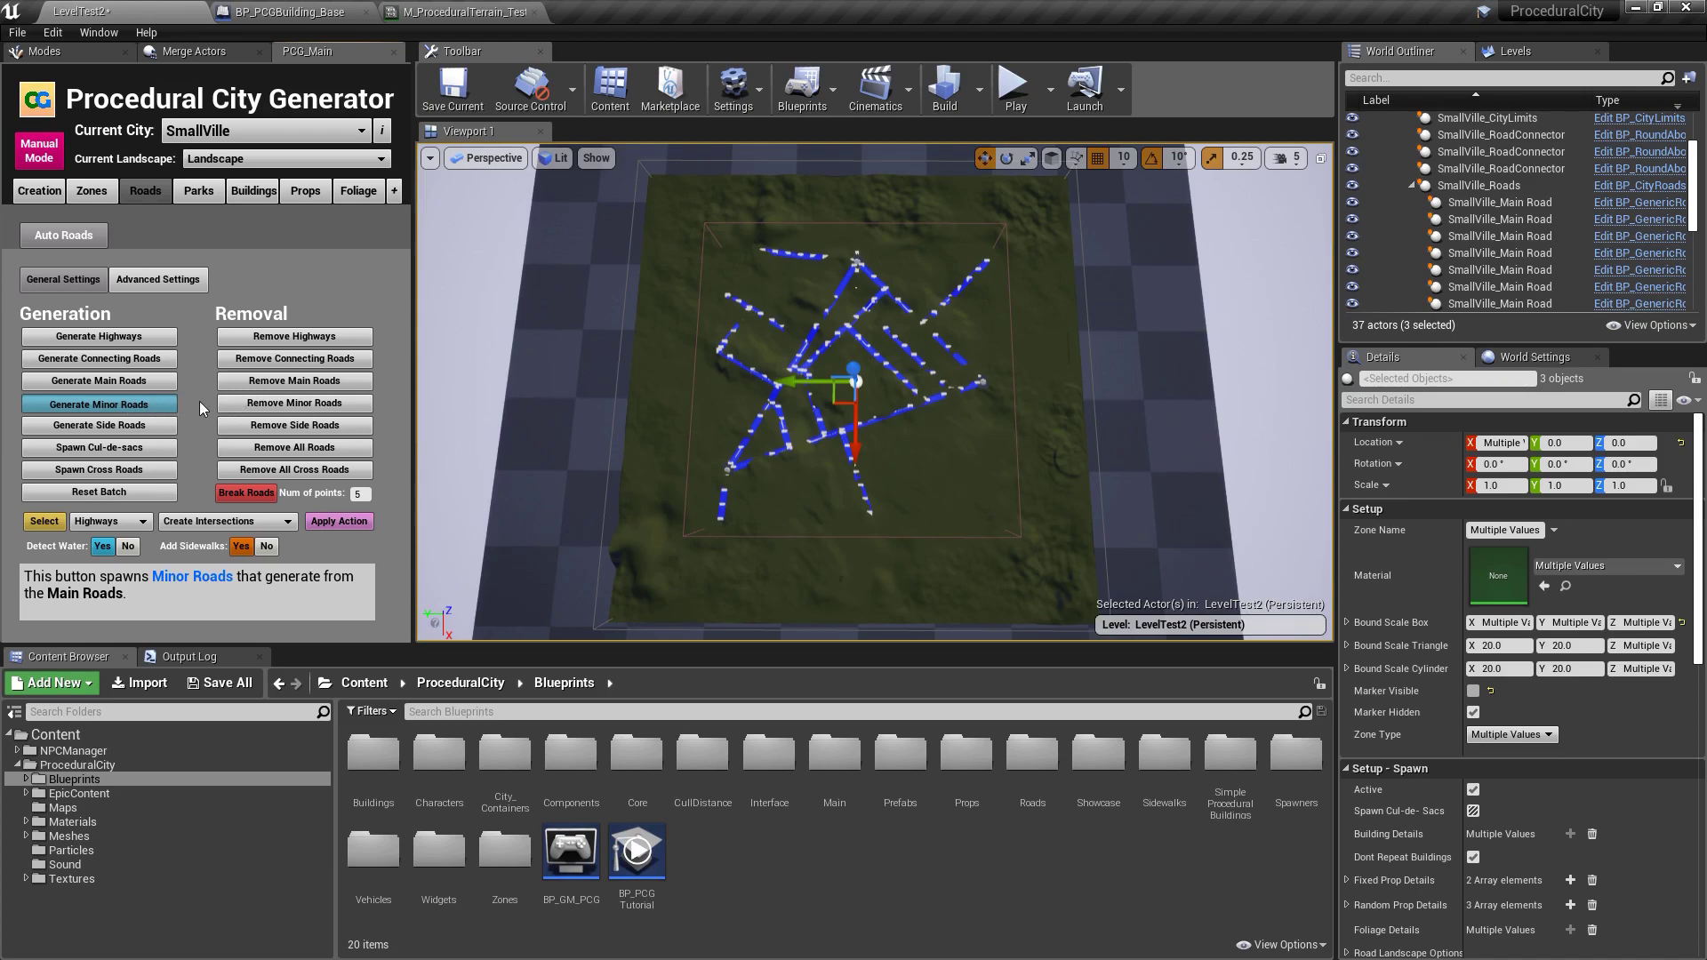
pyautogui.click(147, 409)
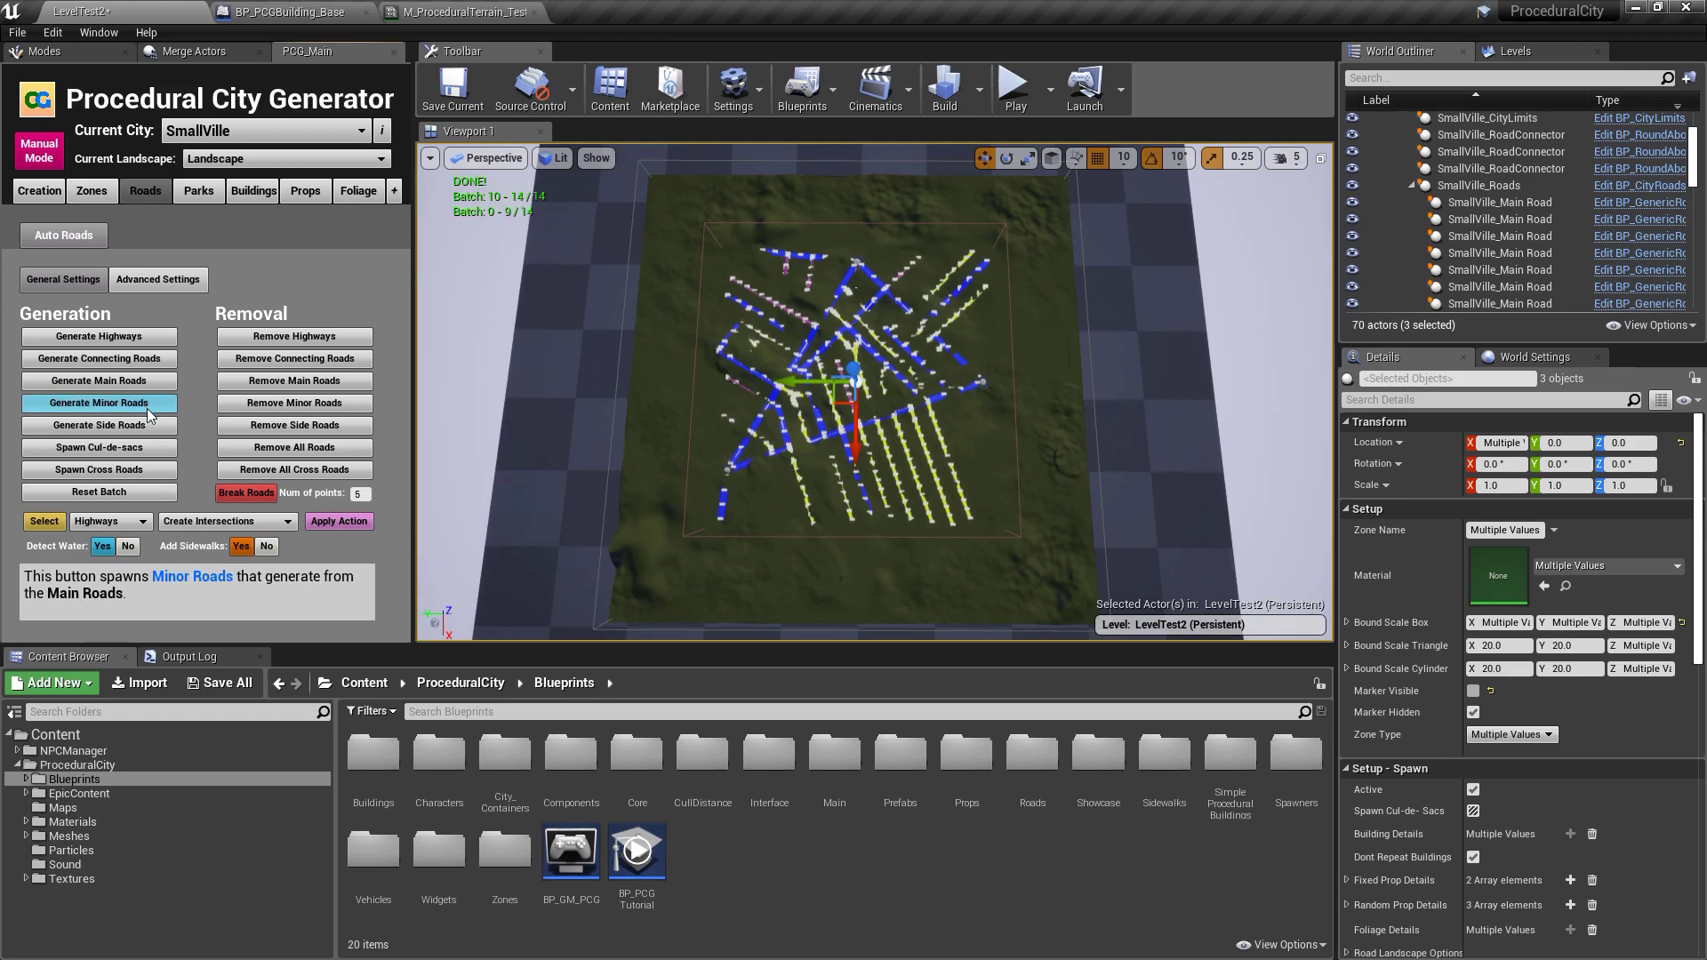
pyautogui.click(132, 425)
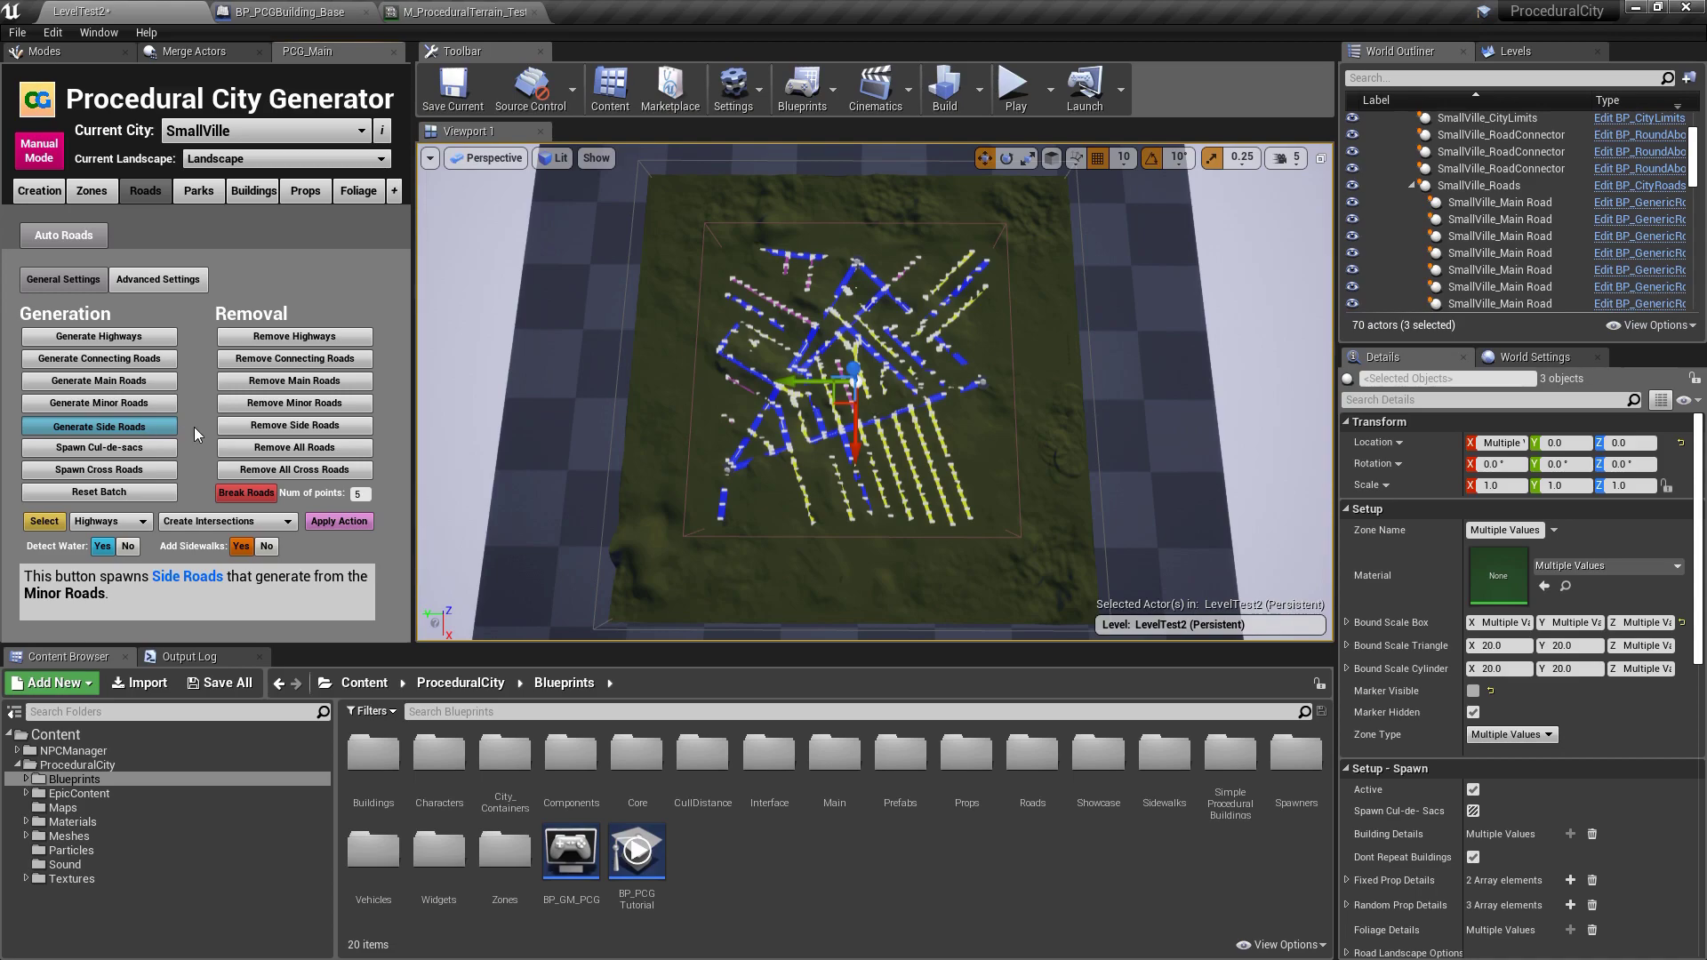
pyautogui.click(142, 423)
# - Hide the Landscape actor so only the roads show above the floor, and save the LevelTest2 level
pyautogui.moveTo(798, 313); pyautogui.dragTo(797, 313, button='right')
pyautogui.moveTo(1067, 269); pyautogui.dragTo(1067, 268, button='right')
pyautogui.click(1067, 269)
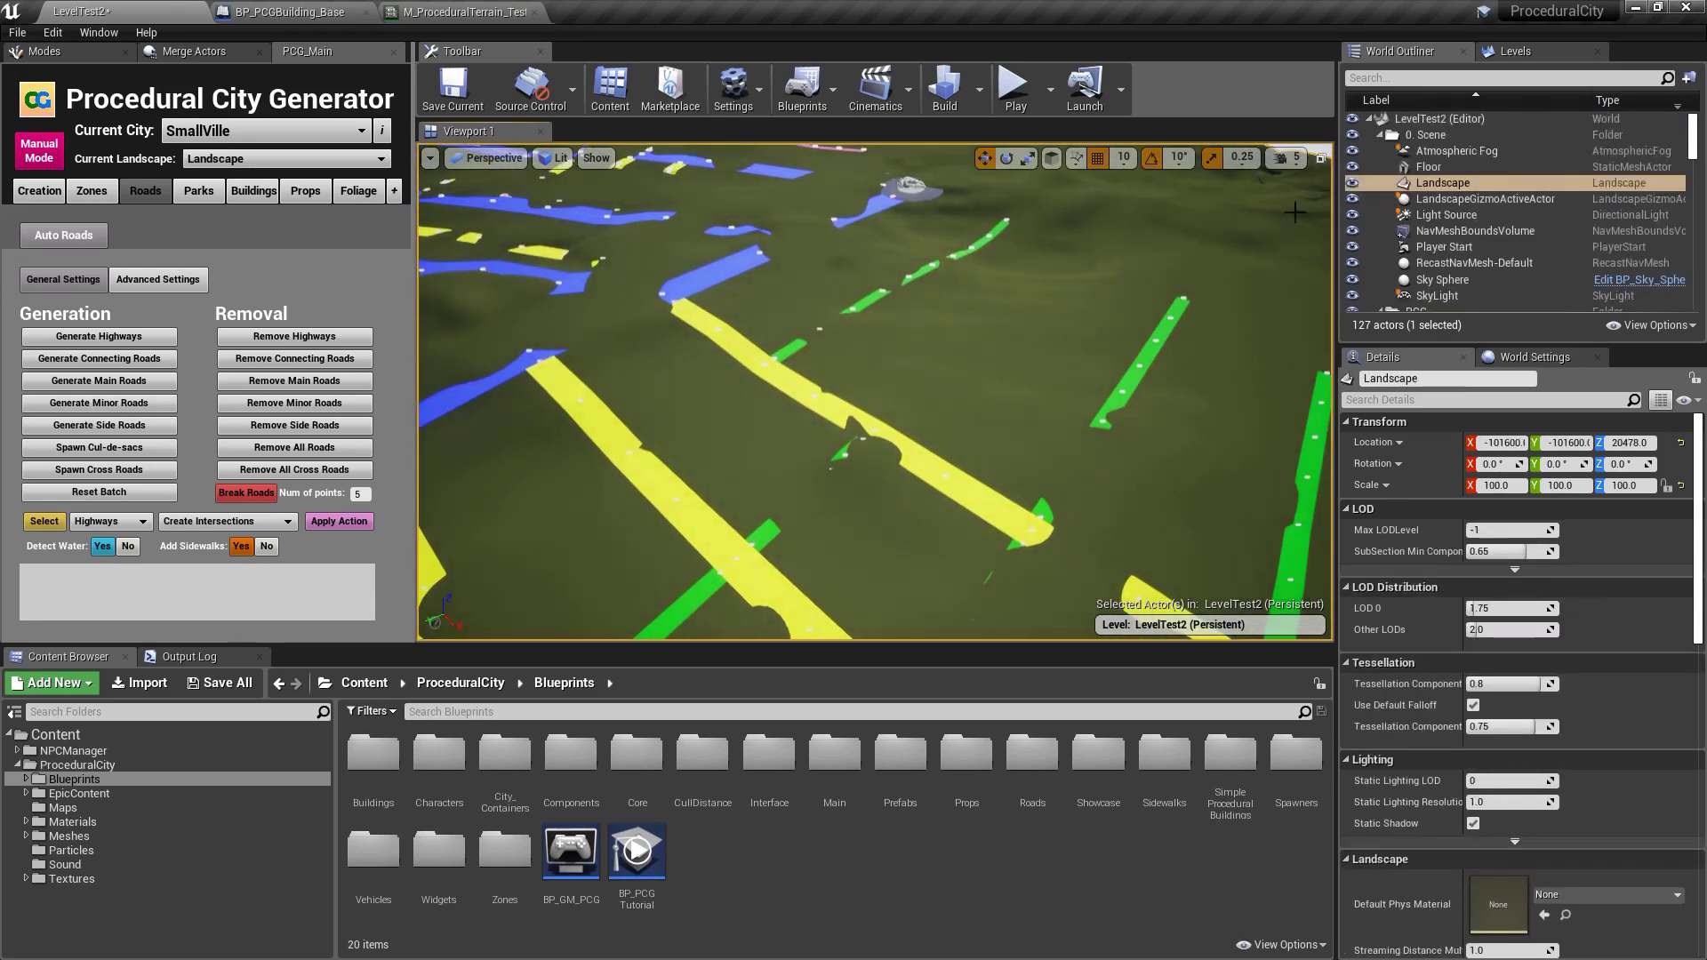
pyautogui.click(1353, 182)
pyautogui.moveTo(876, 392); pyautogui.dragTo(876, 392, button='right')
pyautogui.click(221, 683)
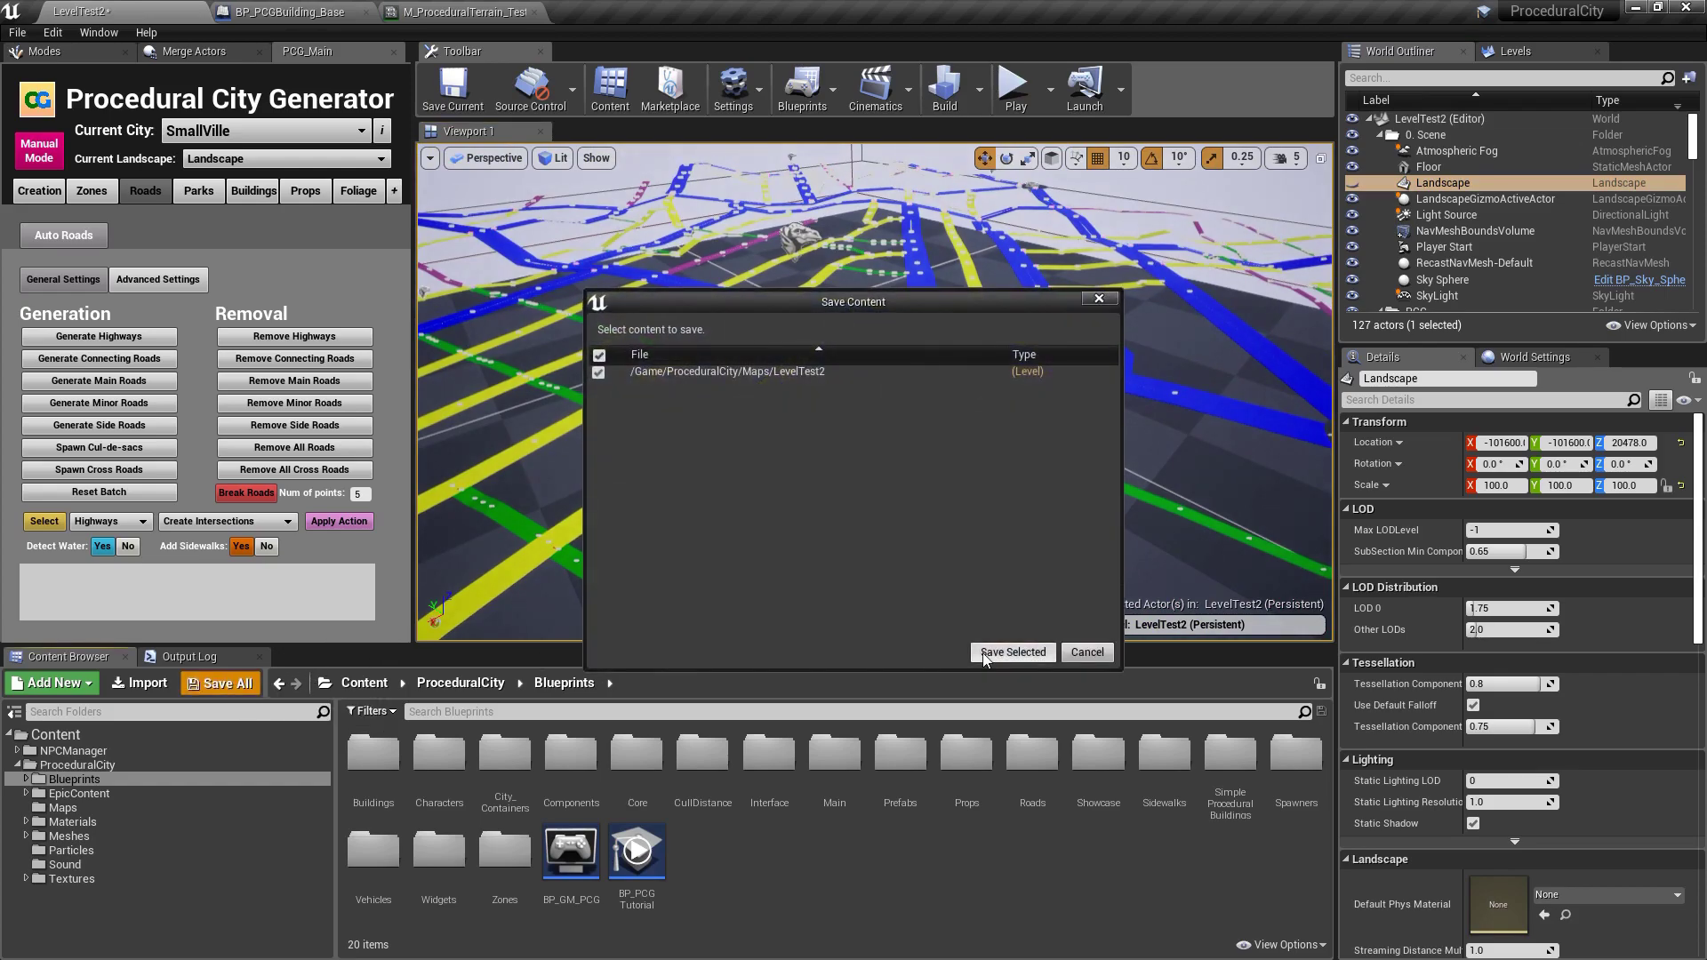
pyautogui.click(985, 655)
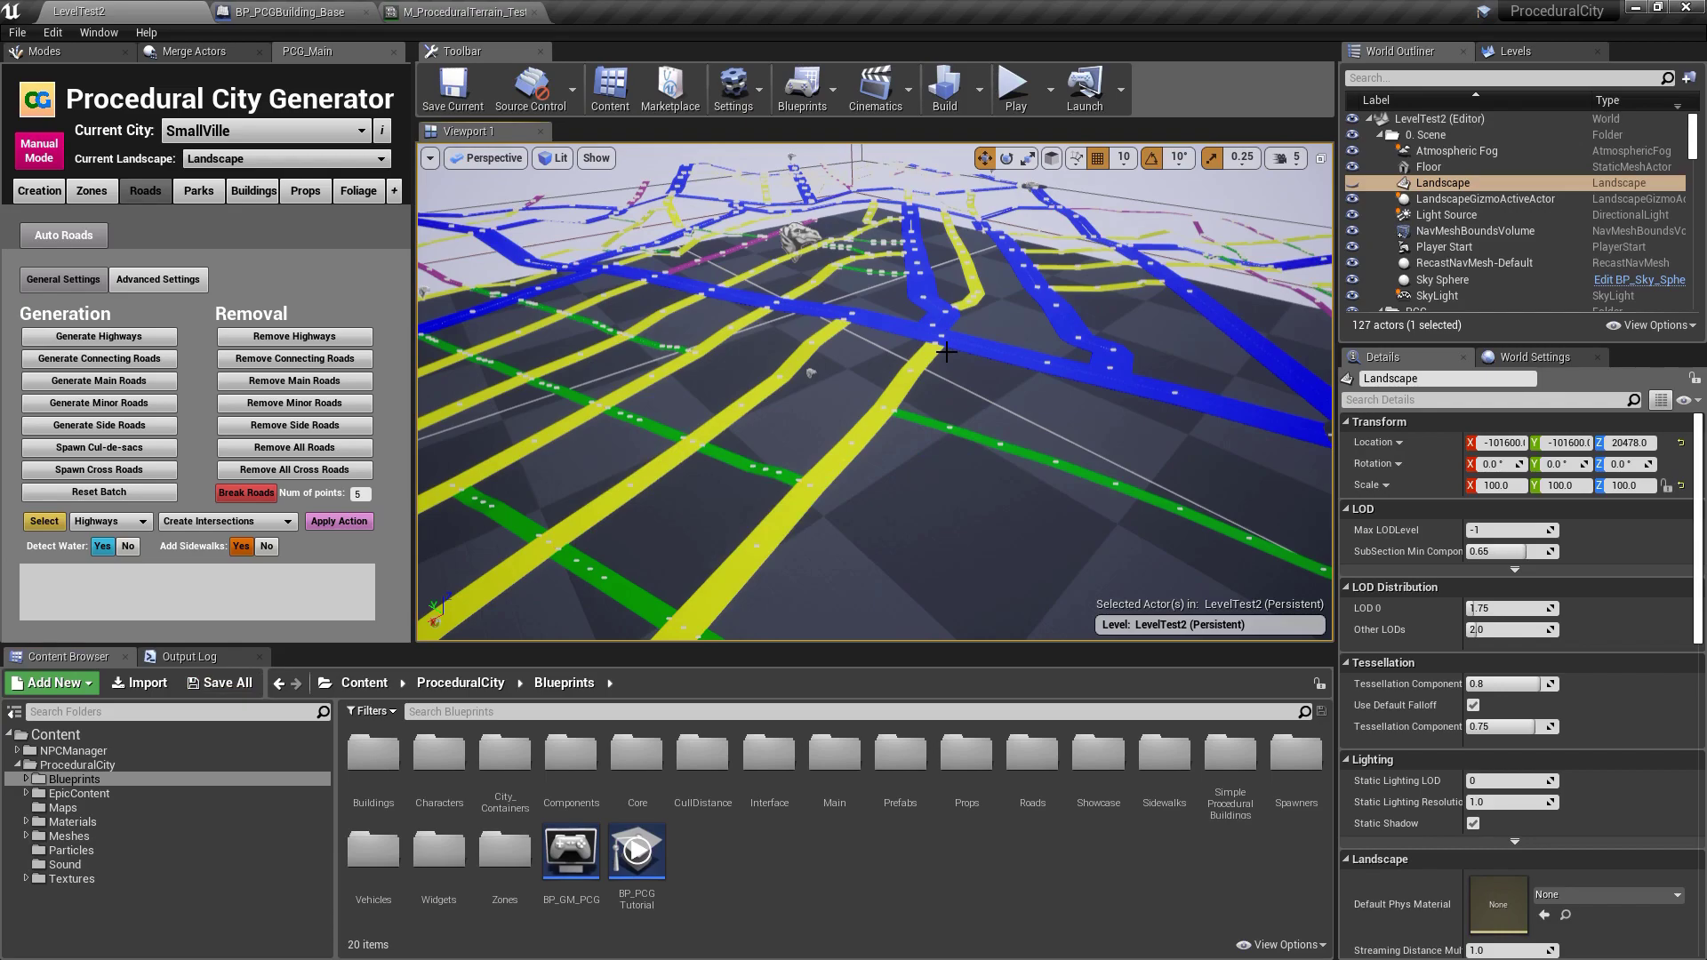
# - Examine up close how the yellow minor roads meet the blue main roads at their junctions
pyautogui.press('w')
pyautogui.moveTo(1039, 427); pyautogui.dragTo(958, 413, button='right')
pyautogui.press('w')
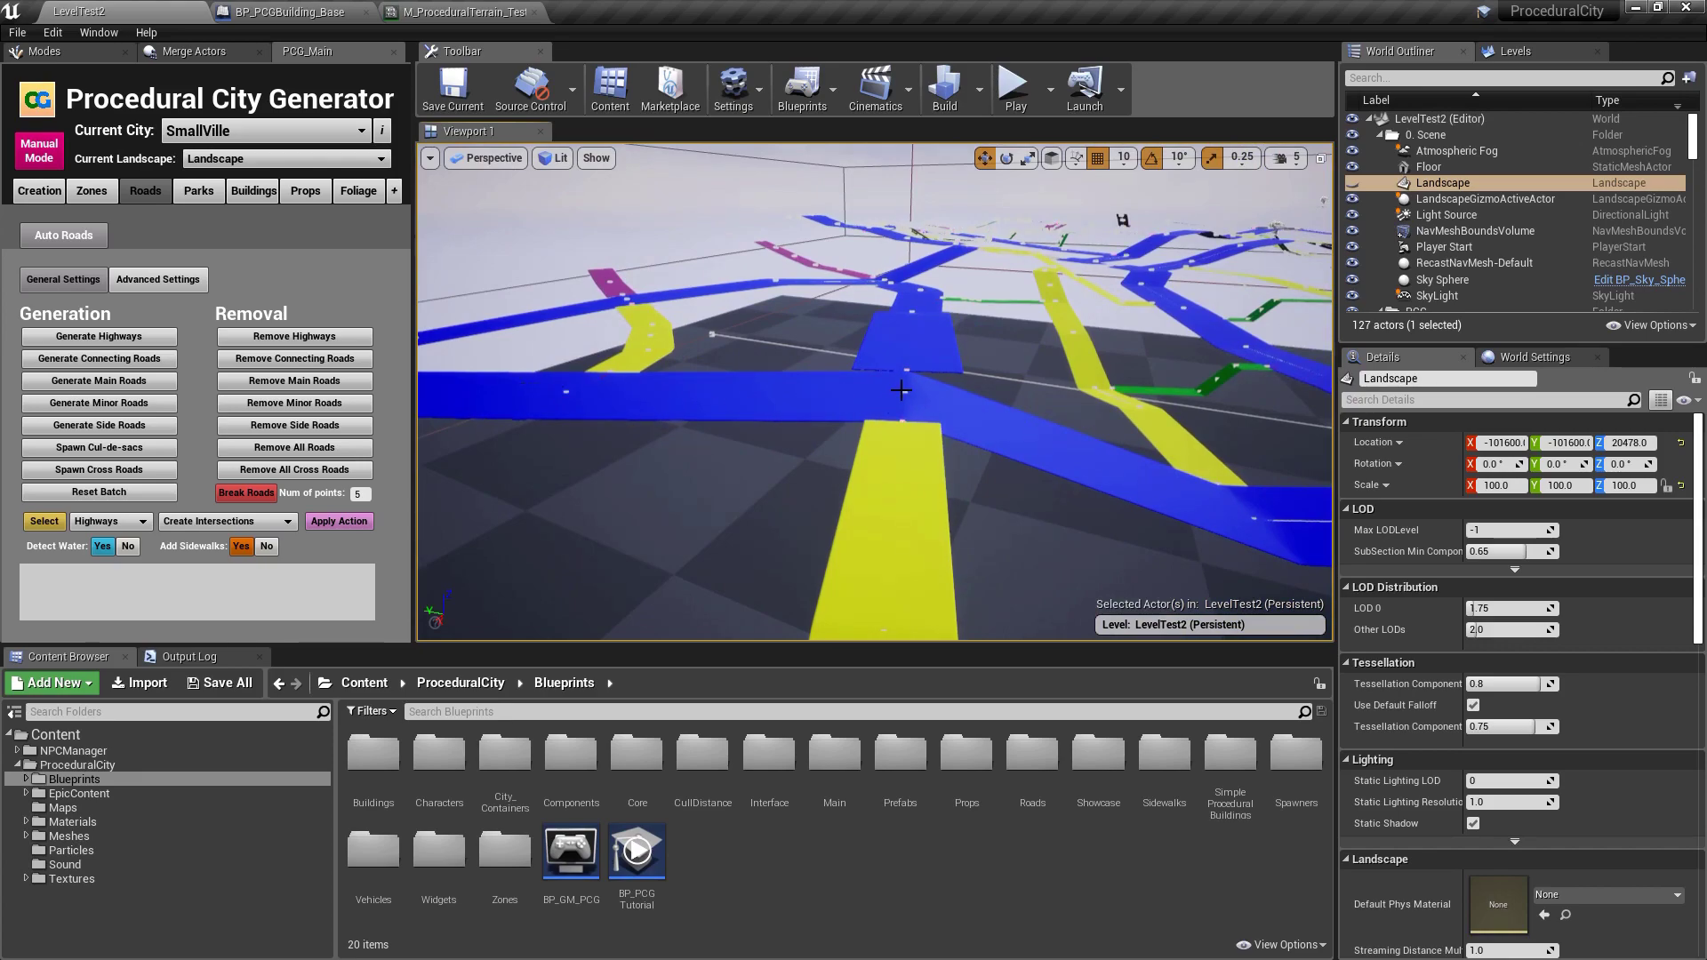
pyautogui.moveTo(911, 331); pyautogui.dragTo(1057, 318, button='right')
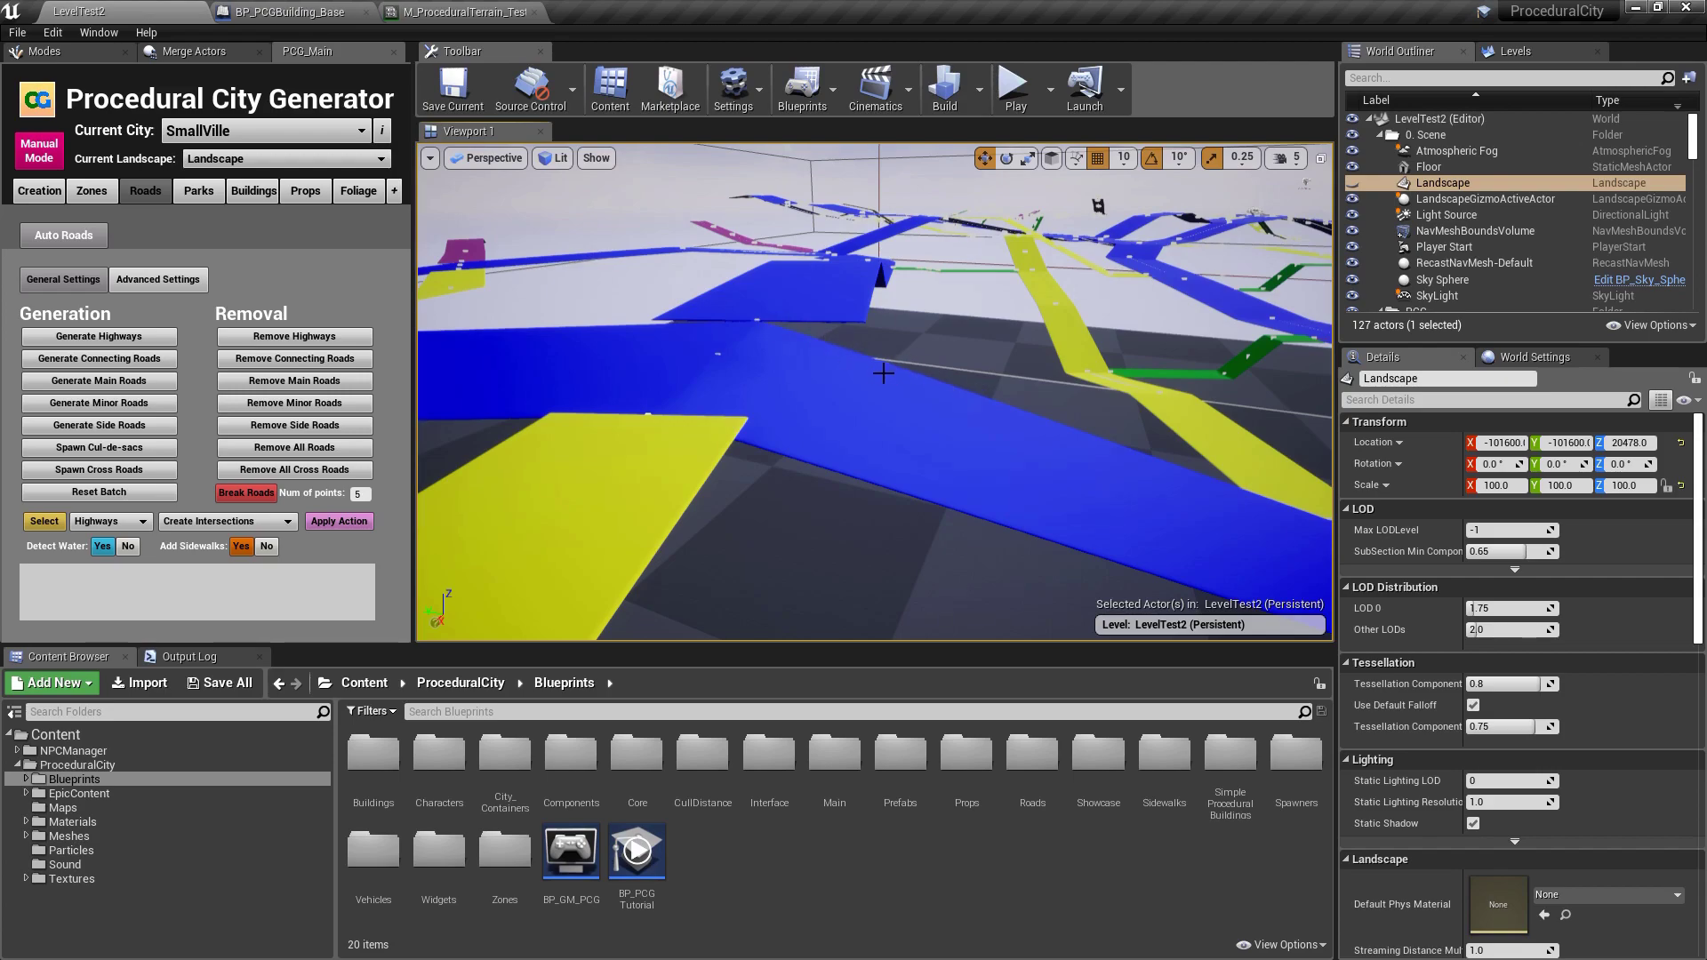
pyautogui.moveTo(881, 328); pyautogui.dragTo(999, 256, button='right')
pyautogui.press('w')
pyautogui.press('d')
pyautogui.press('w')
pyautogui.scroll(-4, 996, 258)
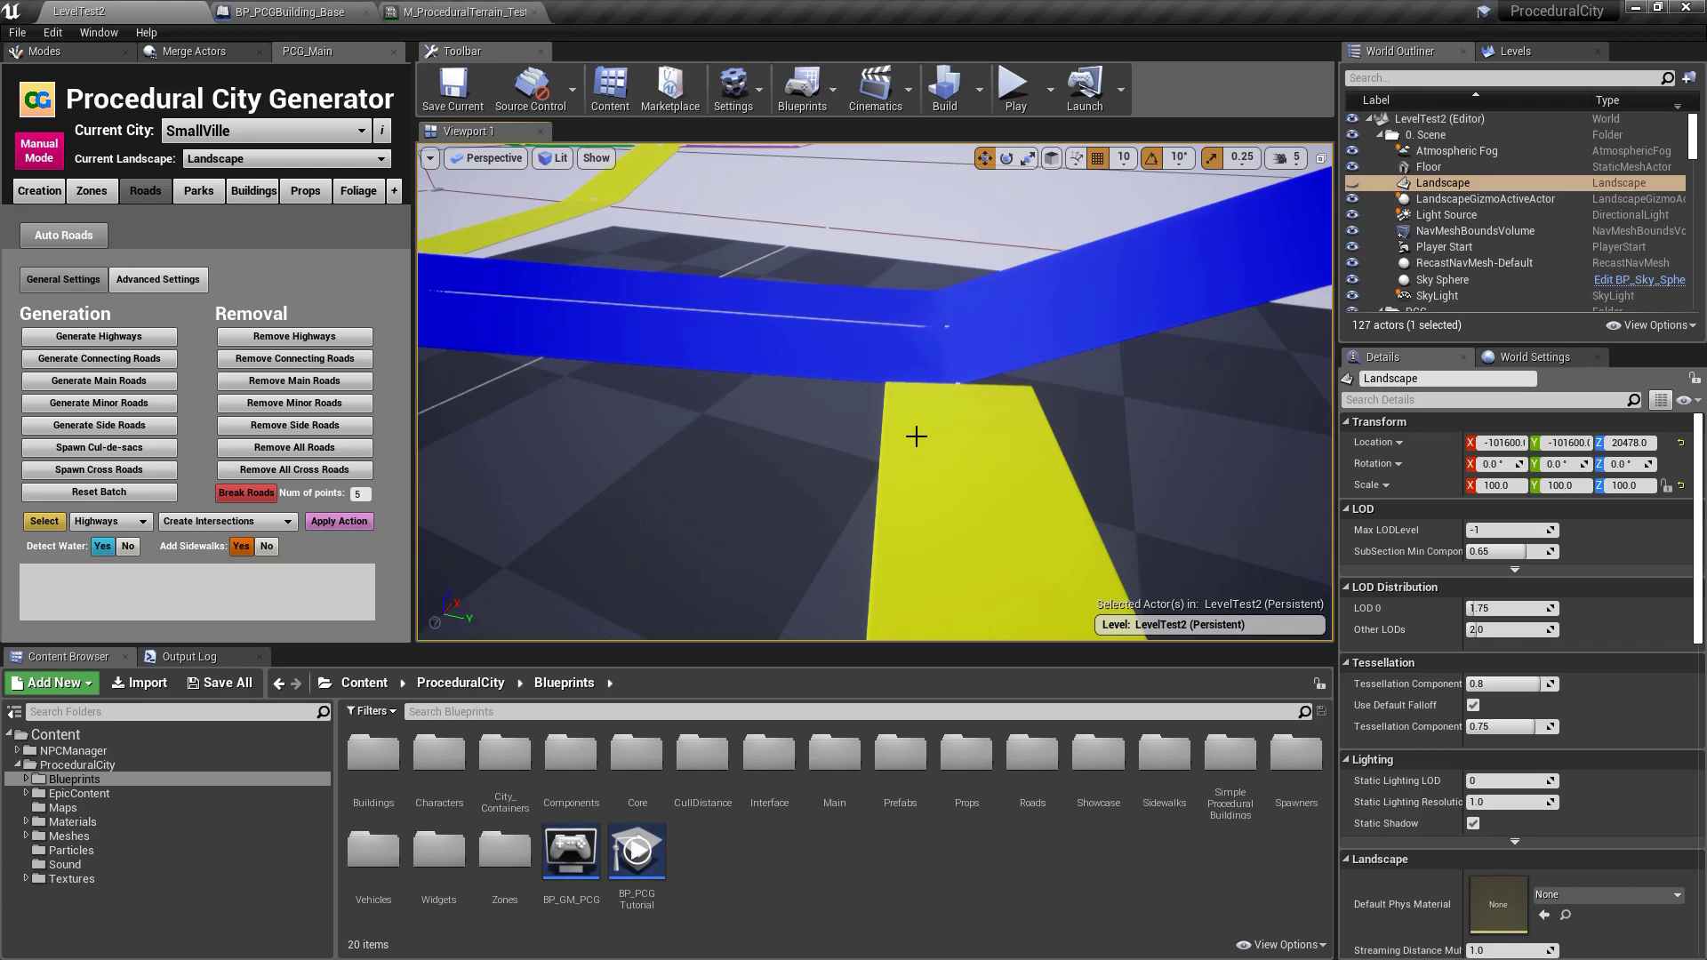
# - Select all main roads and apply the Create Intersections action to them
pyautogui.click(105, 522)
pyautogui.click(97, 548)
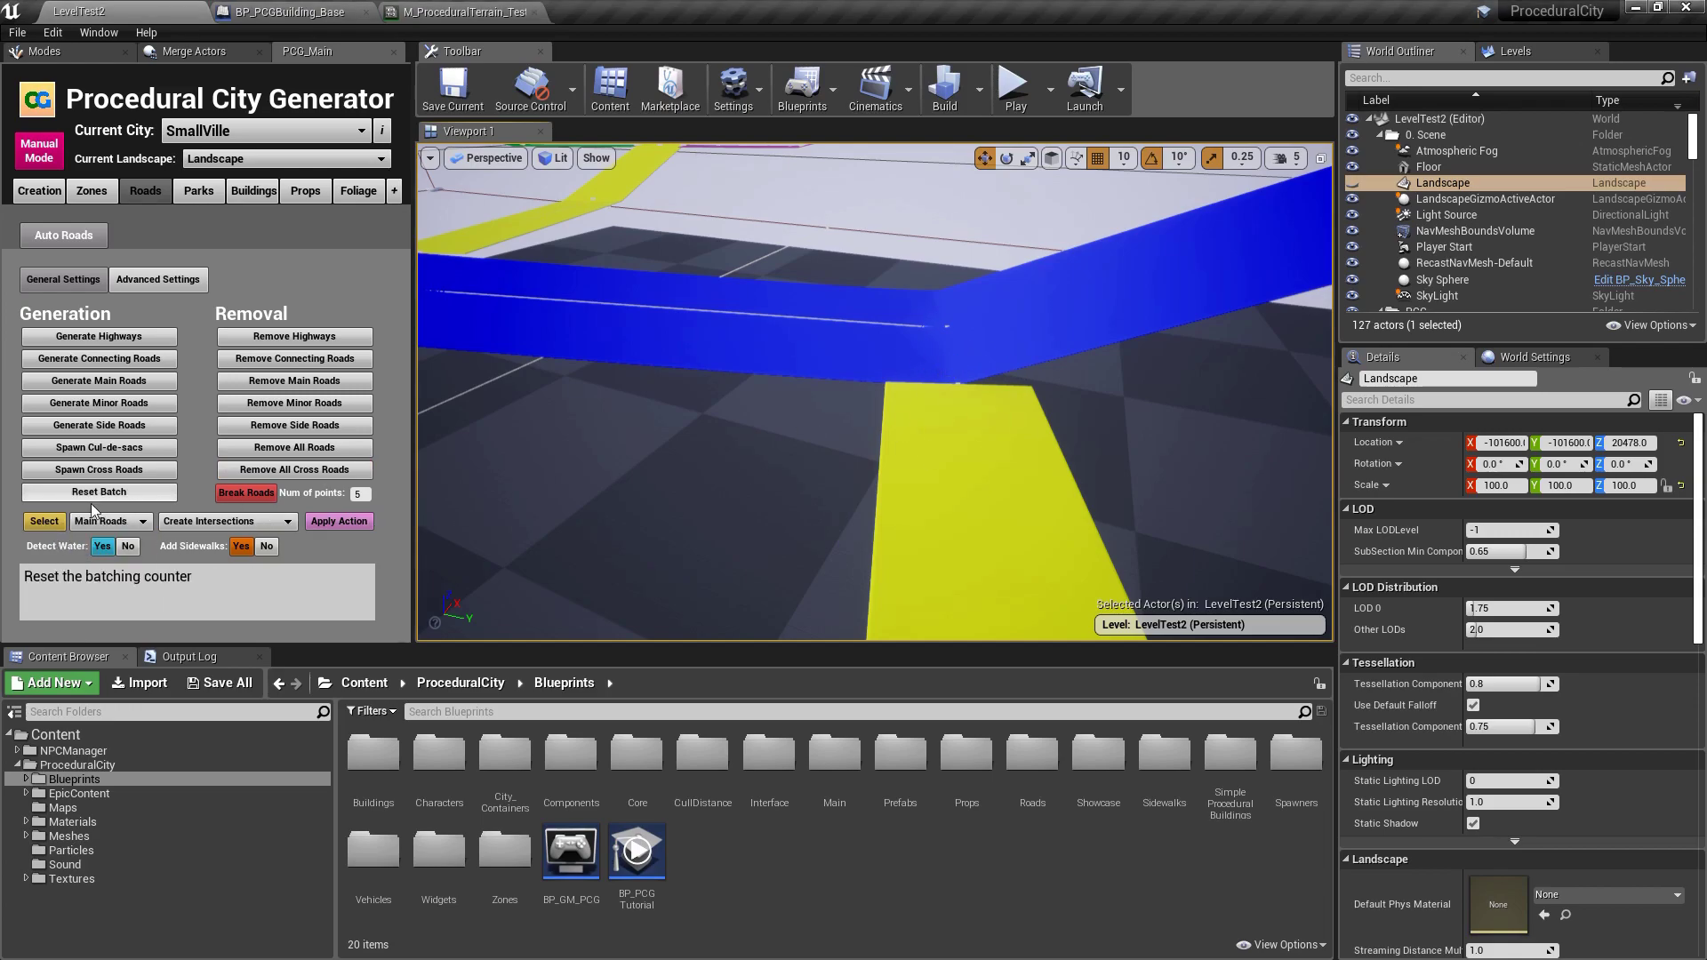
pyautogui.click(41, 521)
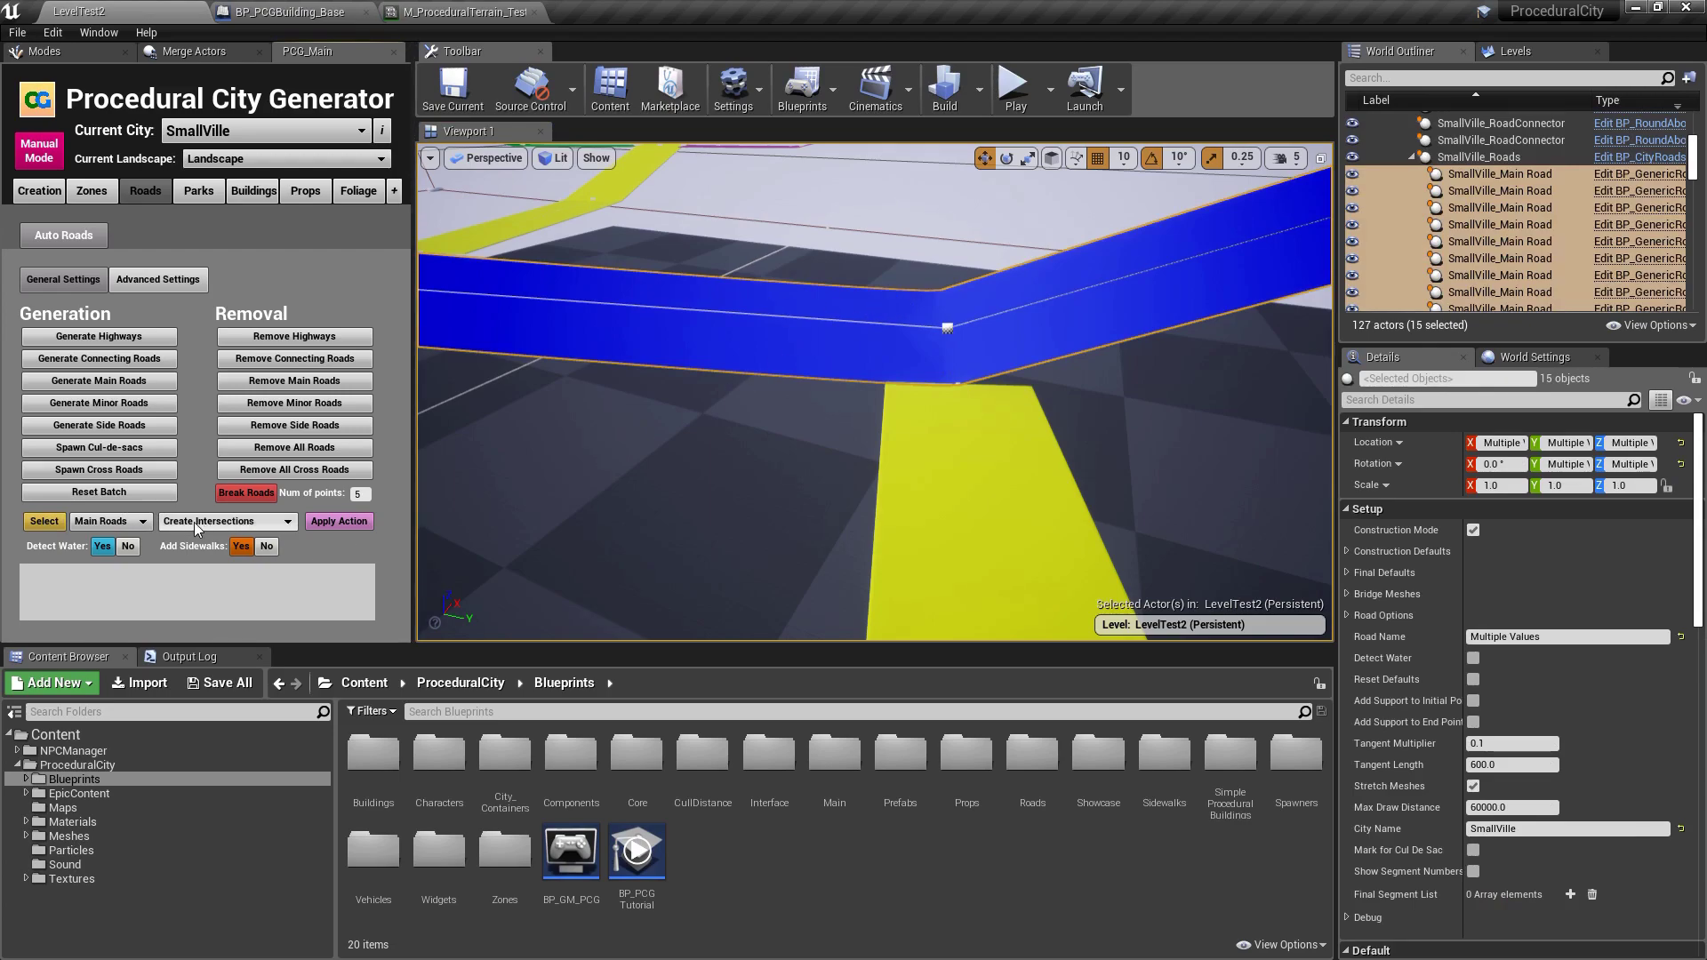
pyautogui.click(332, 523)
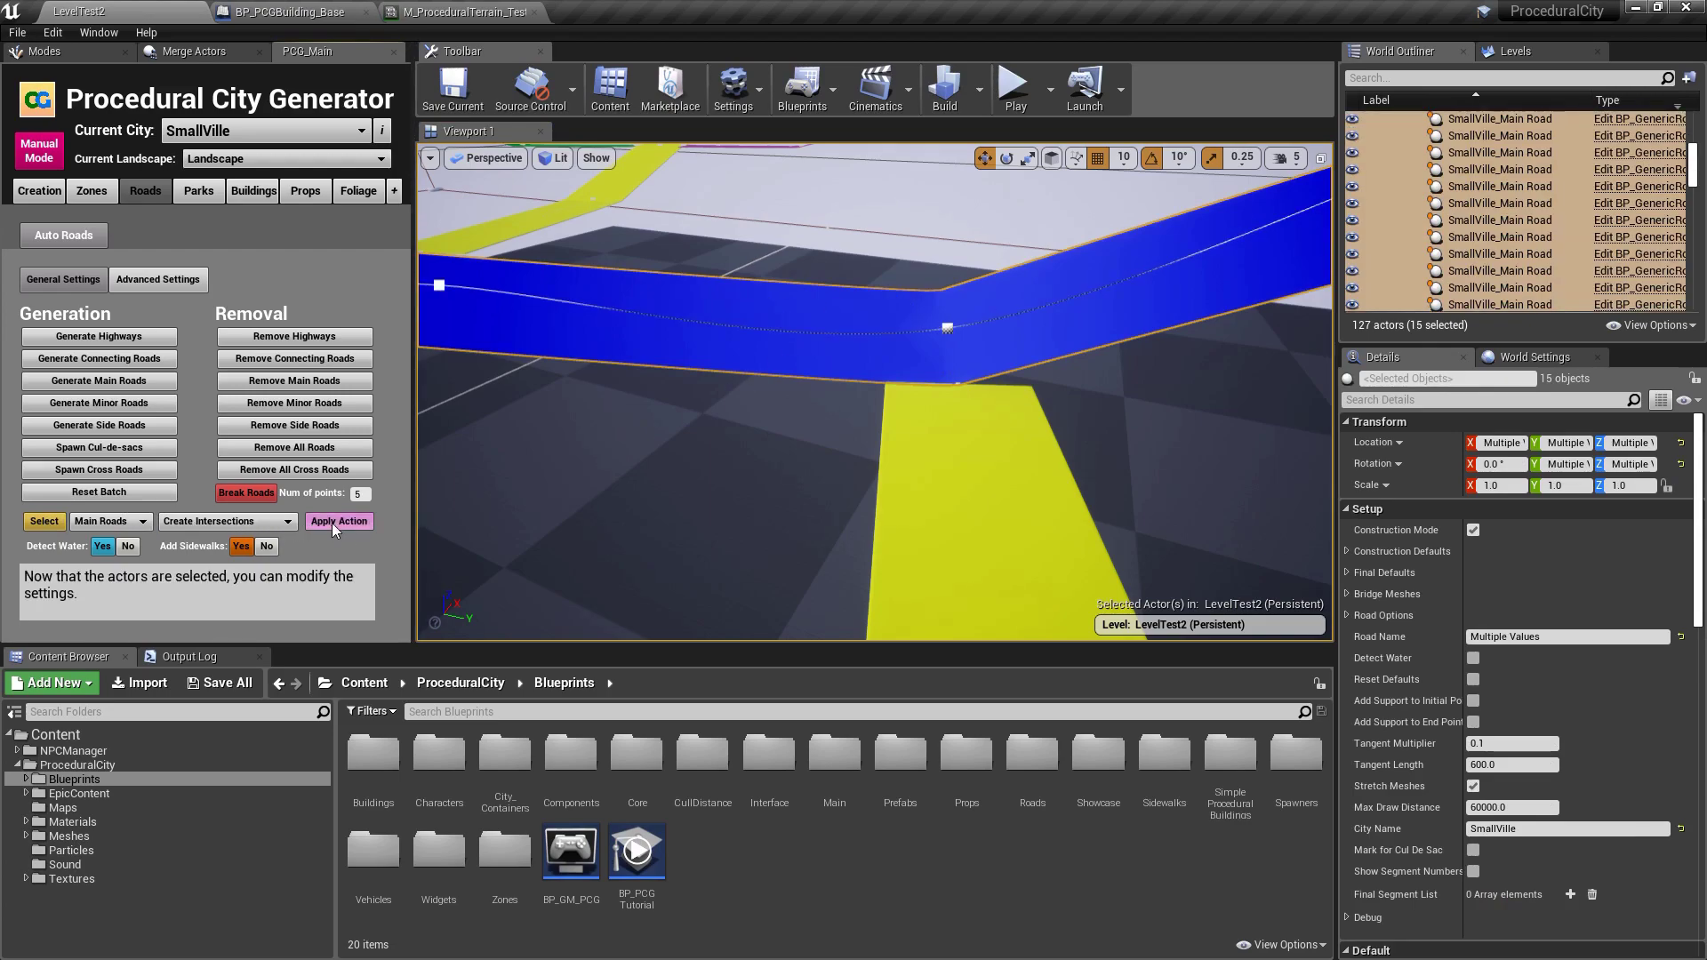
# - Select all minor roads and apply the Create Intersections action to them
pyautogui.click(100, 523)
pyautogui.click(100, 569)
pyautogui.click(44, 523)
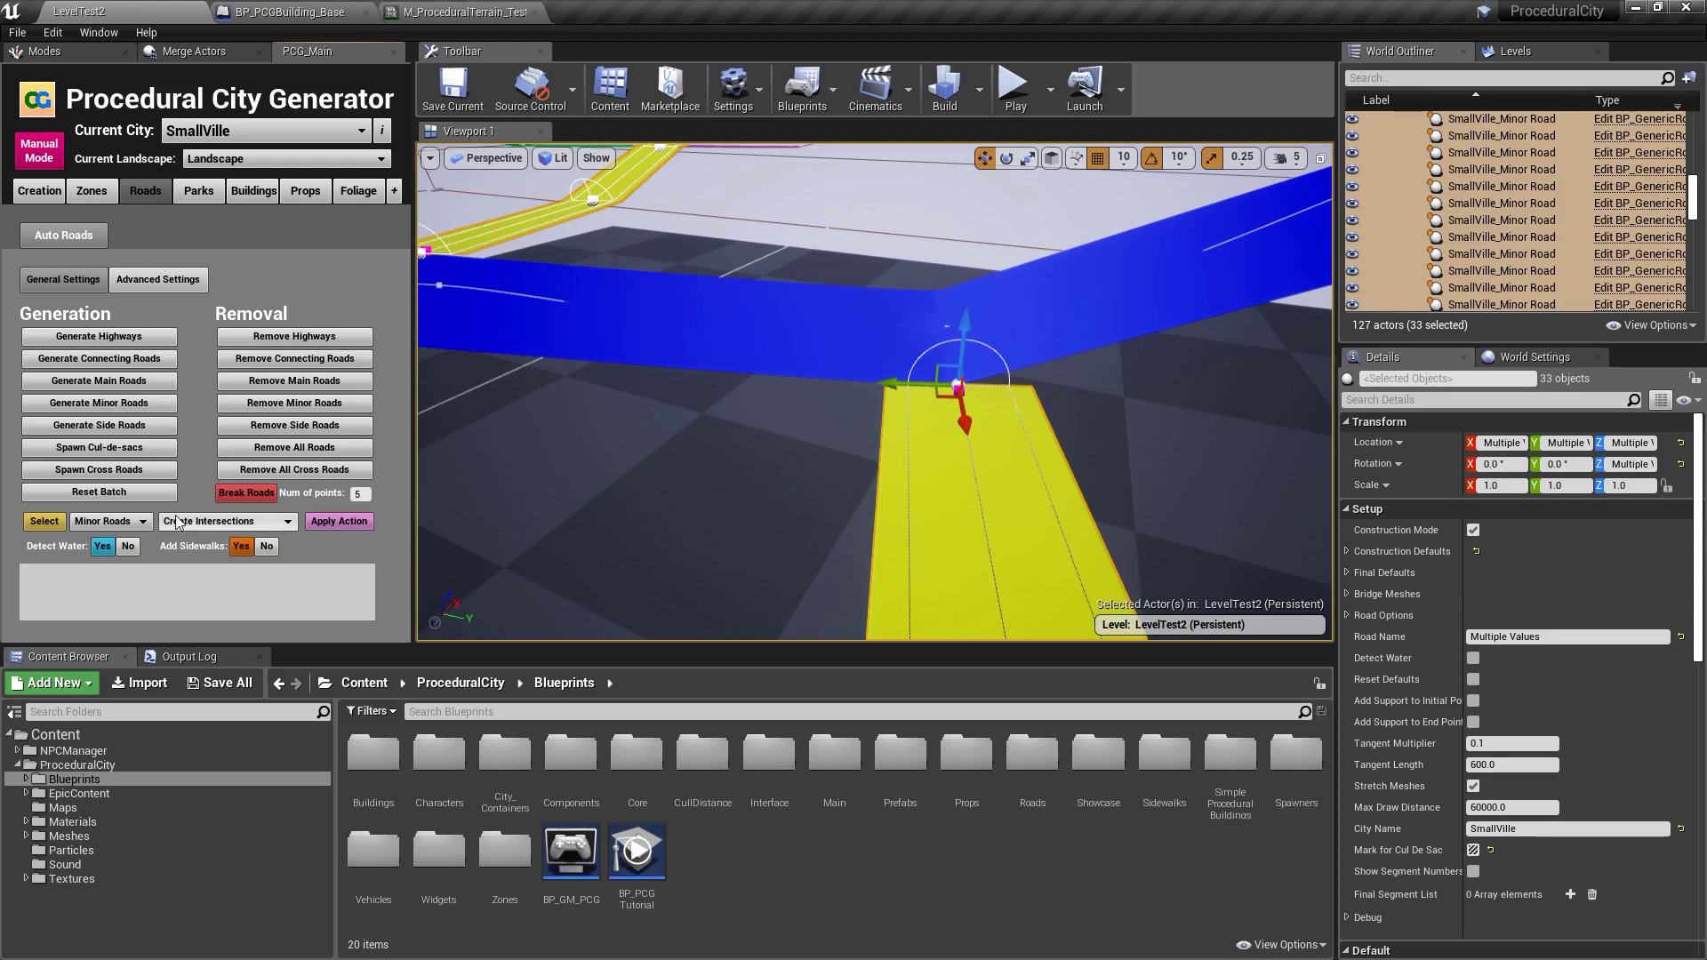
pyautogui.click(338, 522)
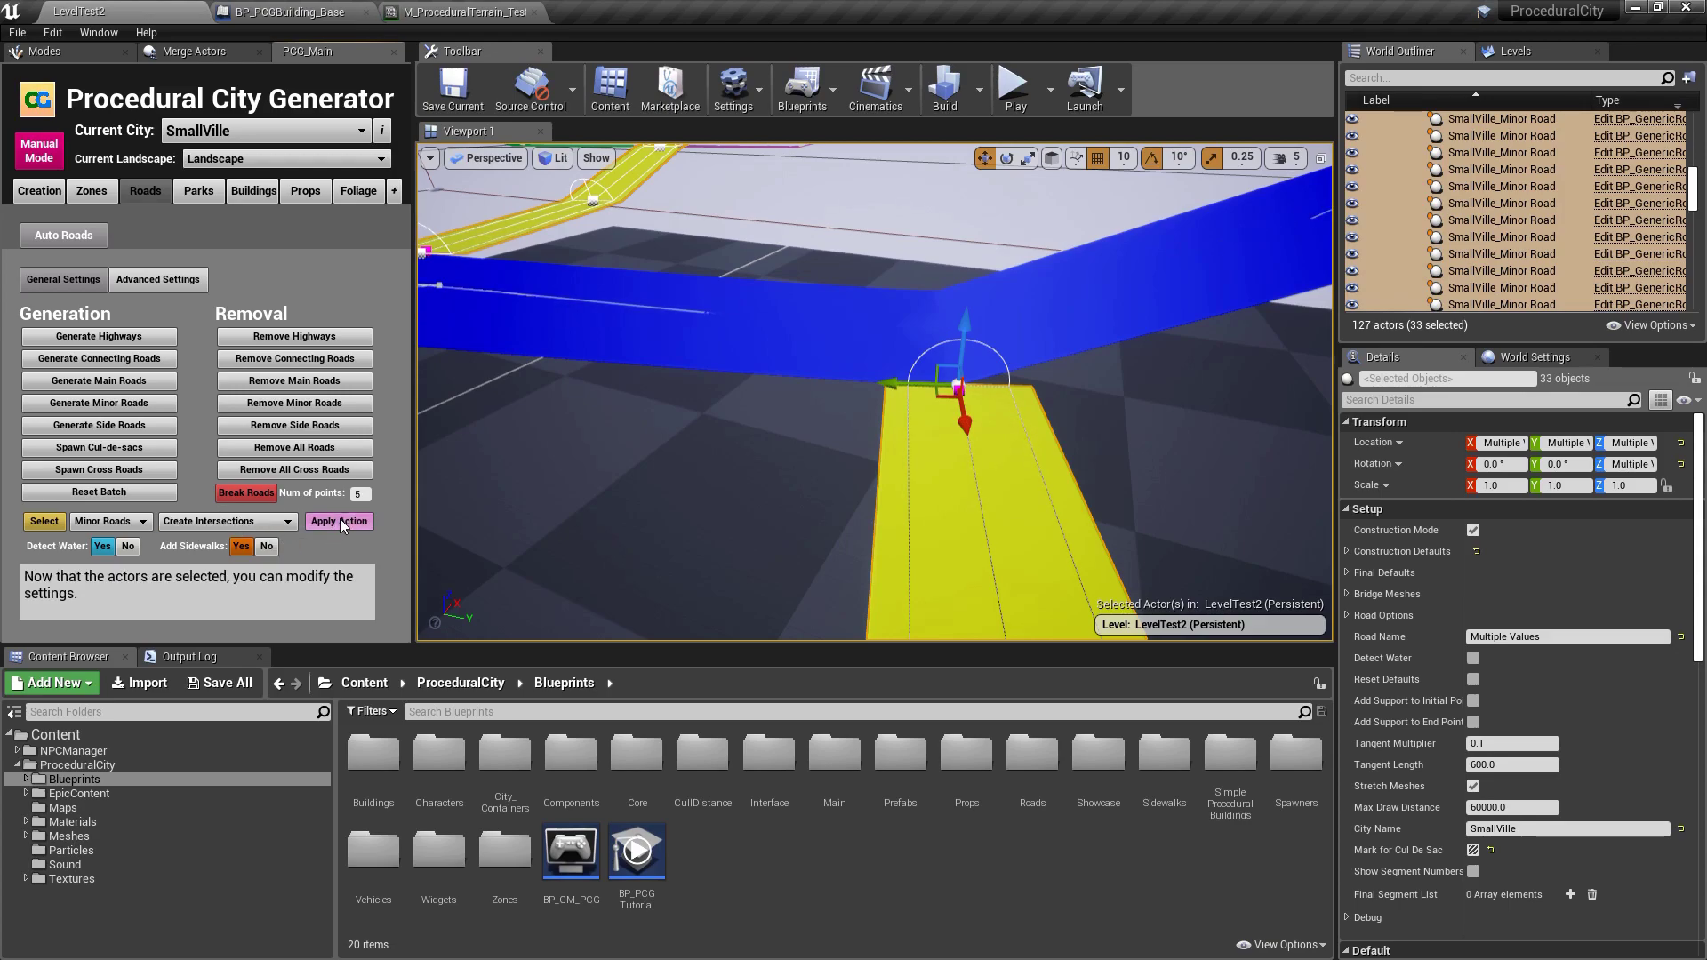
# - Select all side roads and apply the Create Intersections action to them
pyautogui.click(107, 522)
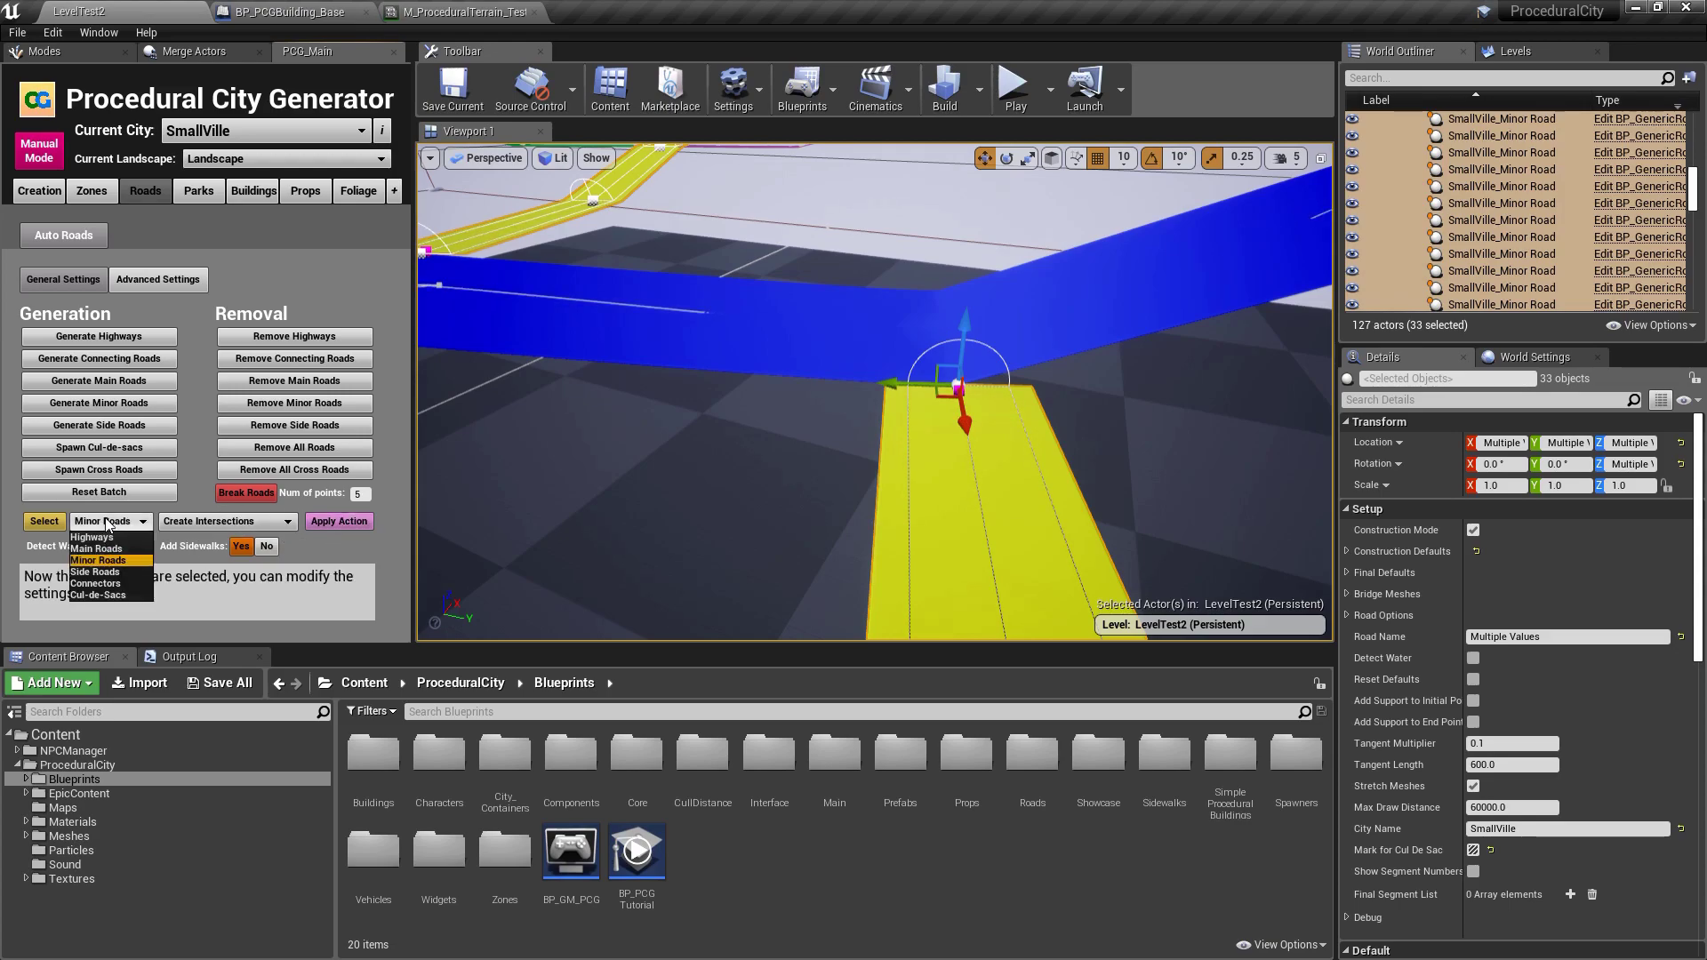
pyautogui.click(98, 578)
pyautogui.click(44, 521)
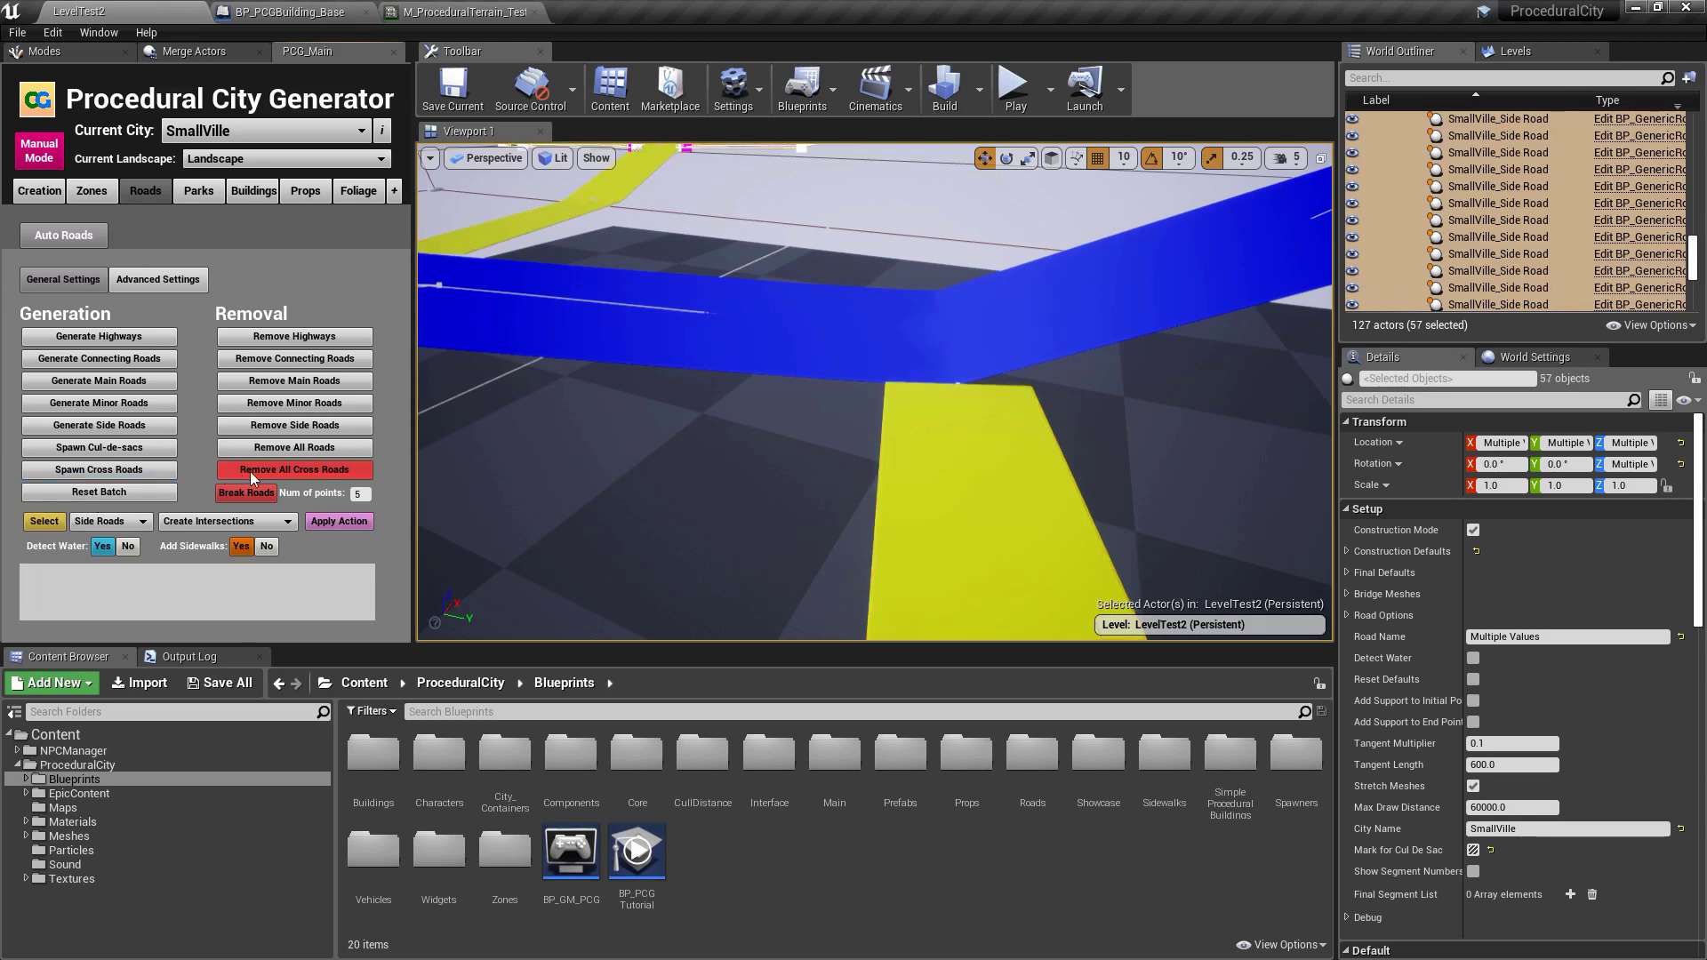
pyautogui.click(339, 522)
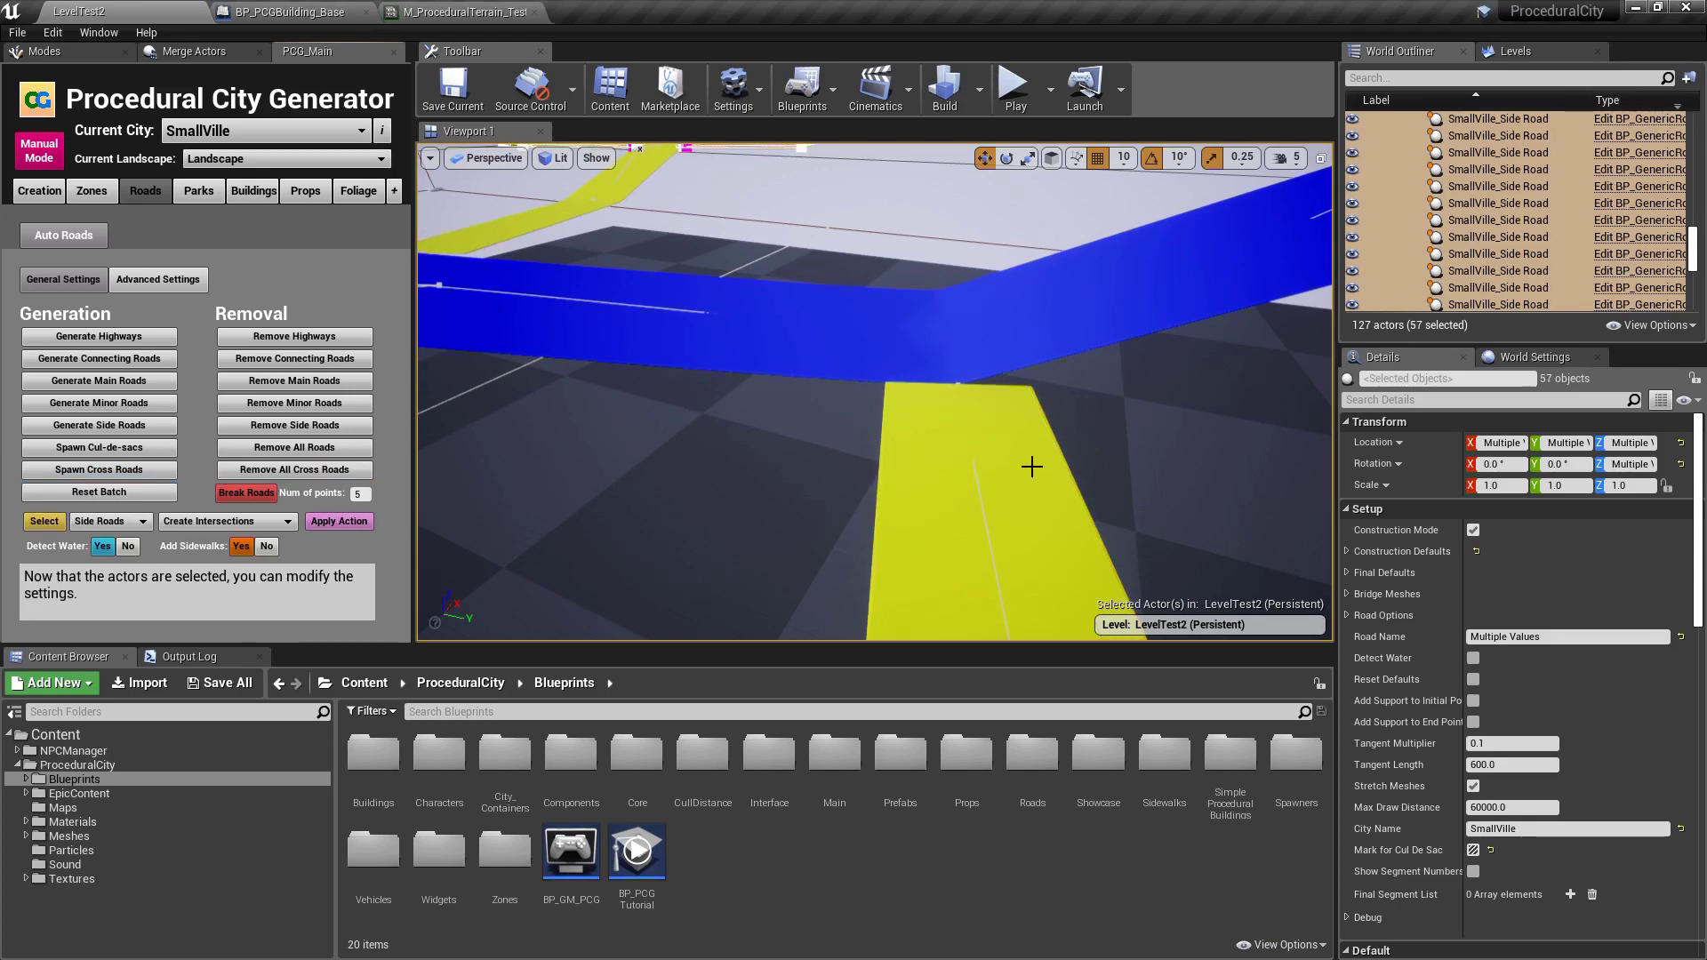
# - Select the main road at the junction, lower the viewport camera speed to 2 and inspect where the minor road meets it
pyautogui.click(860, 331)
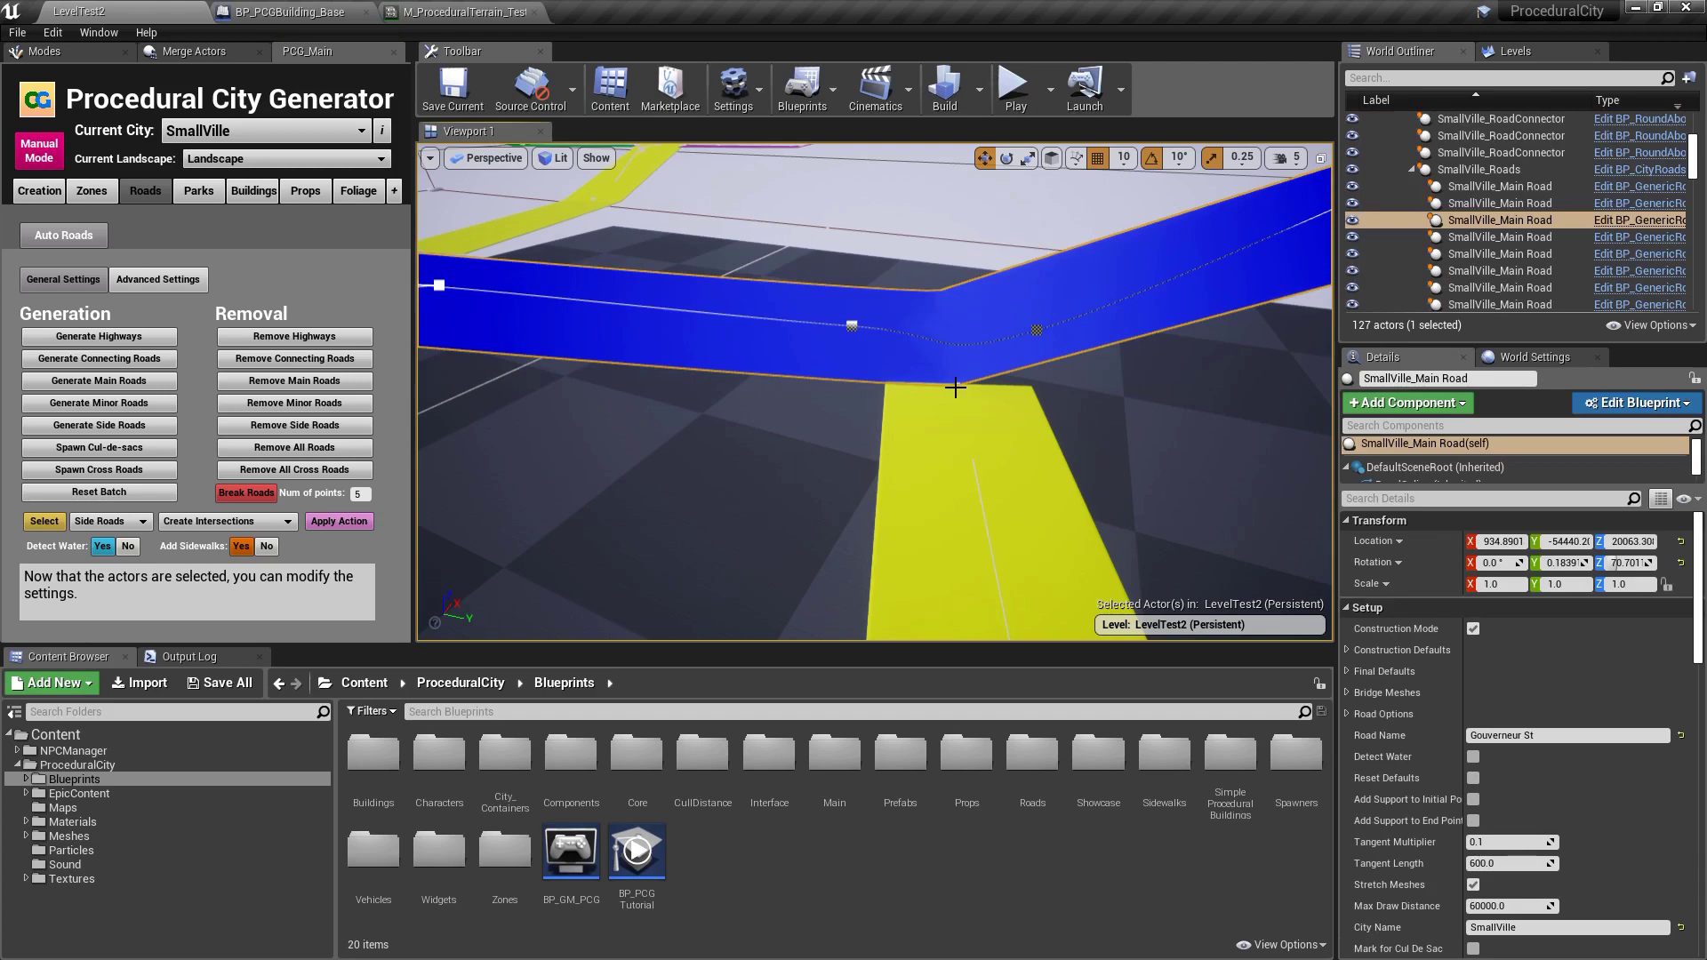
pyautogui.moveTo(995, 434); pyautogui.dragTo(1023, 413, button='right')
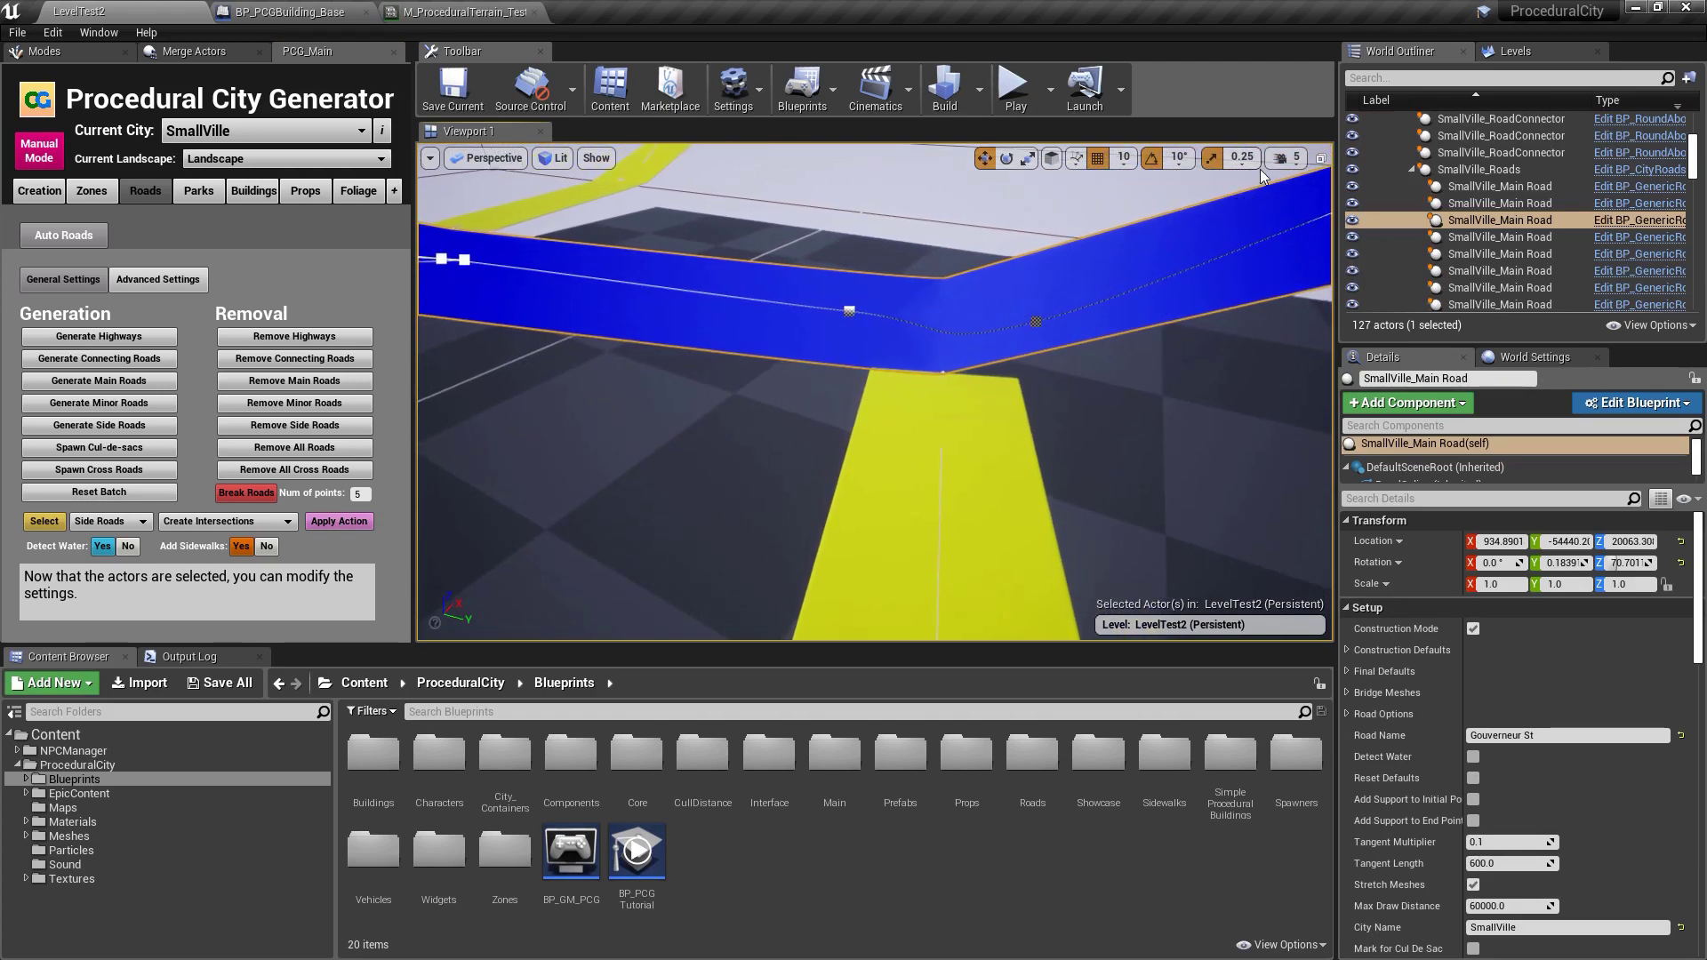
pyautogui.click(1297, 160)
pyautogui.moveTo(1311, 207); pyautogui.dragTo(1297, 203)
pyautogui.moveTo(1200, 374); pyautogui.dragTo(968, 320, button='right')
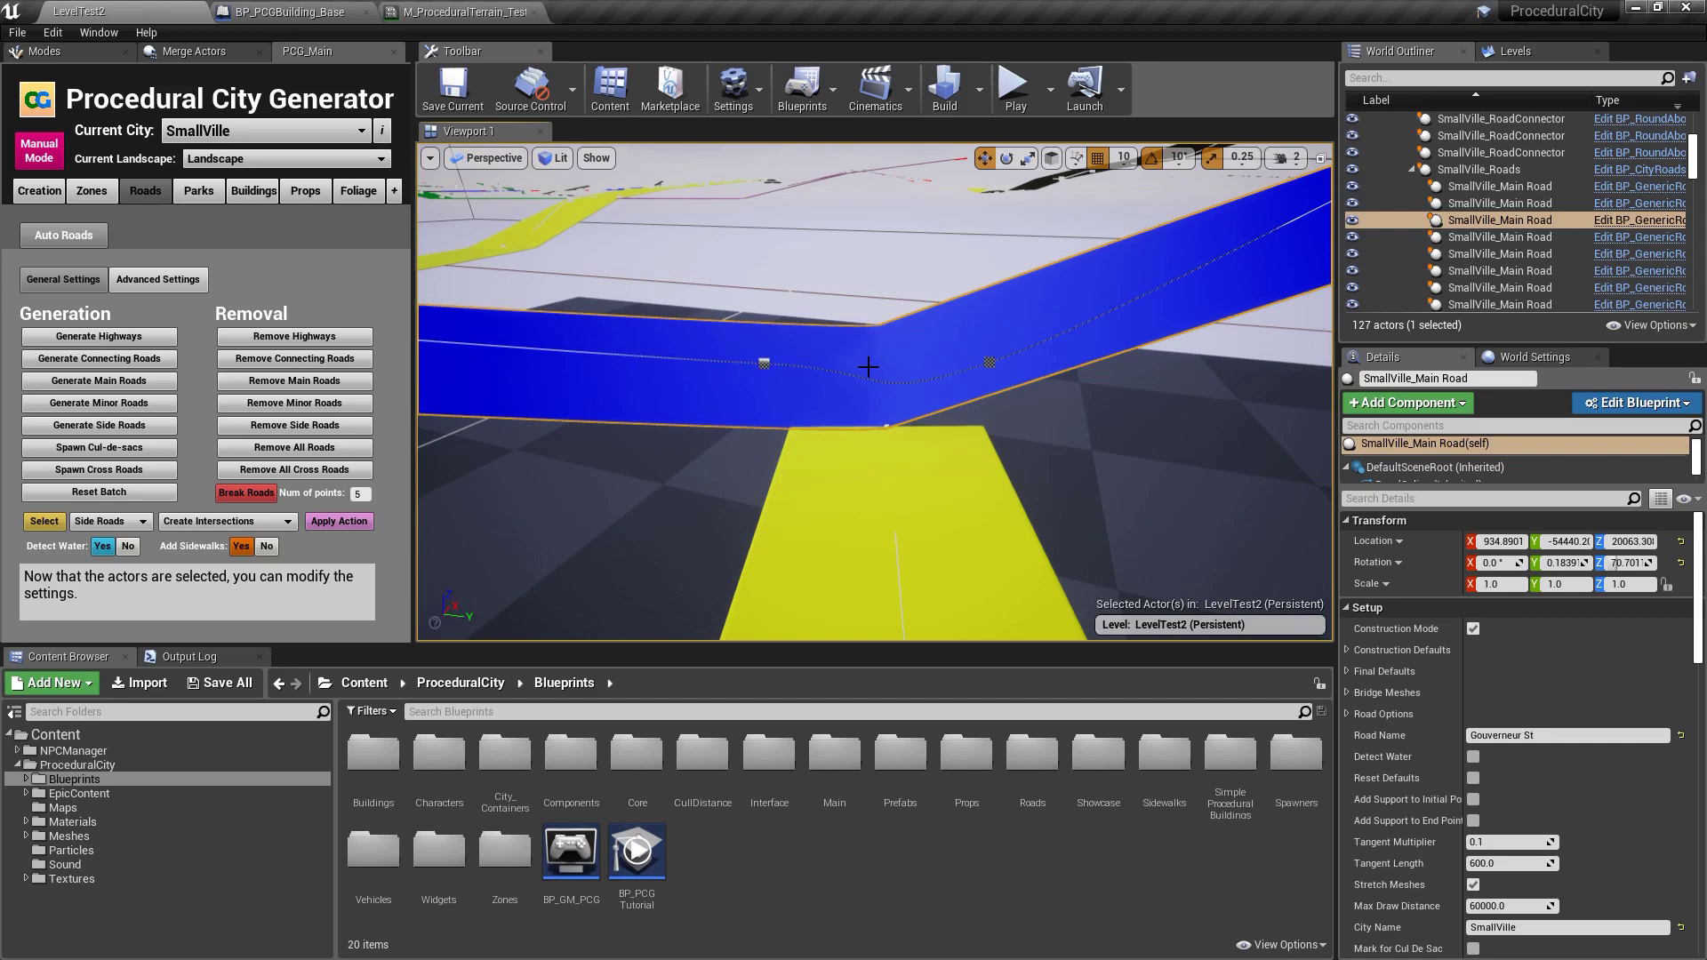
# - Switch the road action to Adjust Points and apply it to all main roads
pyautogui.click(185, 523)
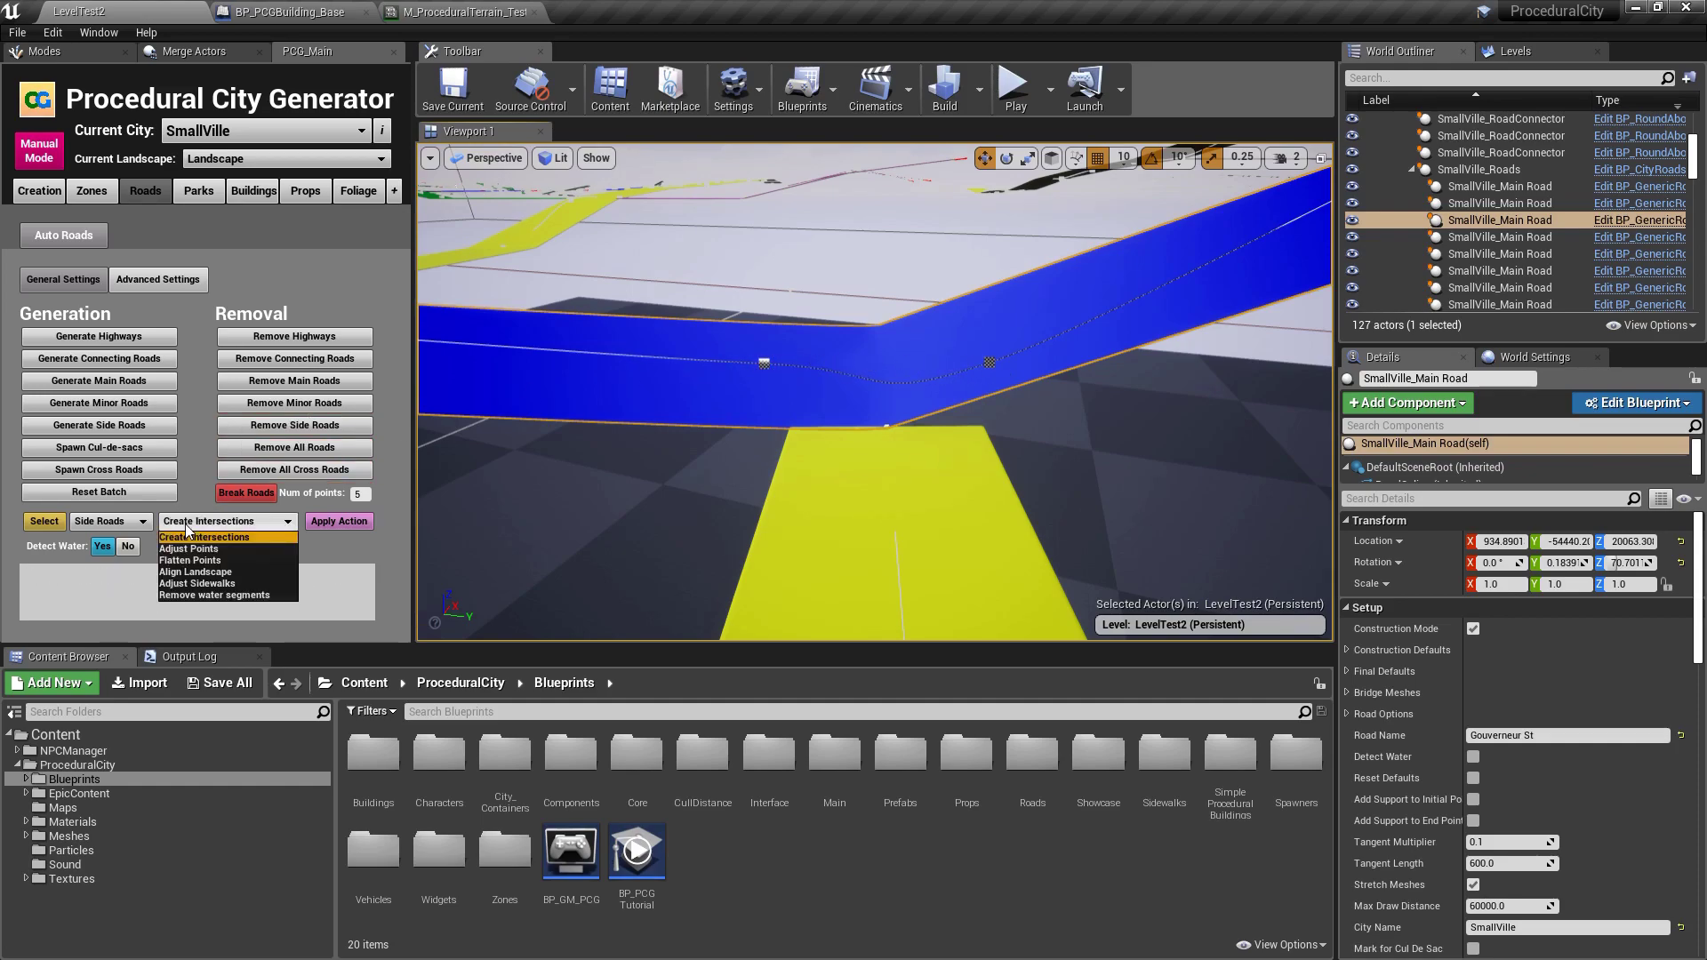
pyautogui.click(185, 549)
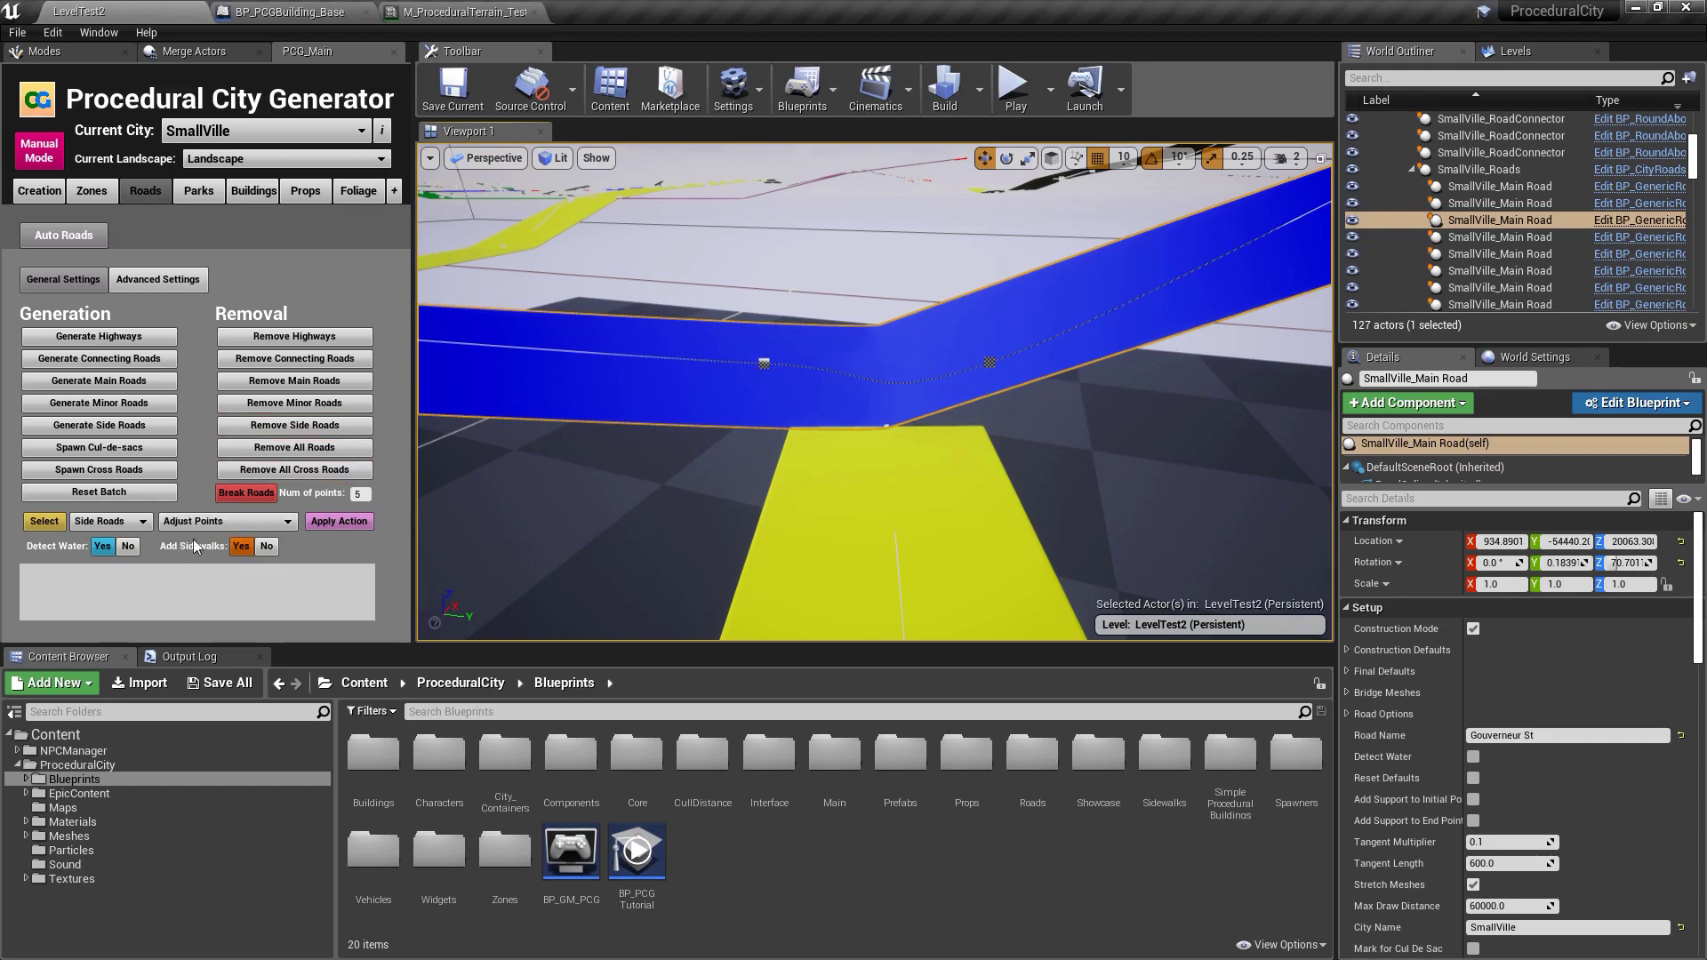
pyautogui.click(100, 523)
pyautogui.click(96, 551)
pyautogui.click(43, 522)
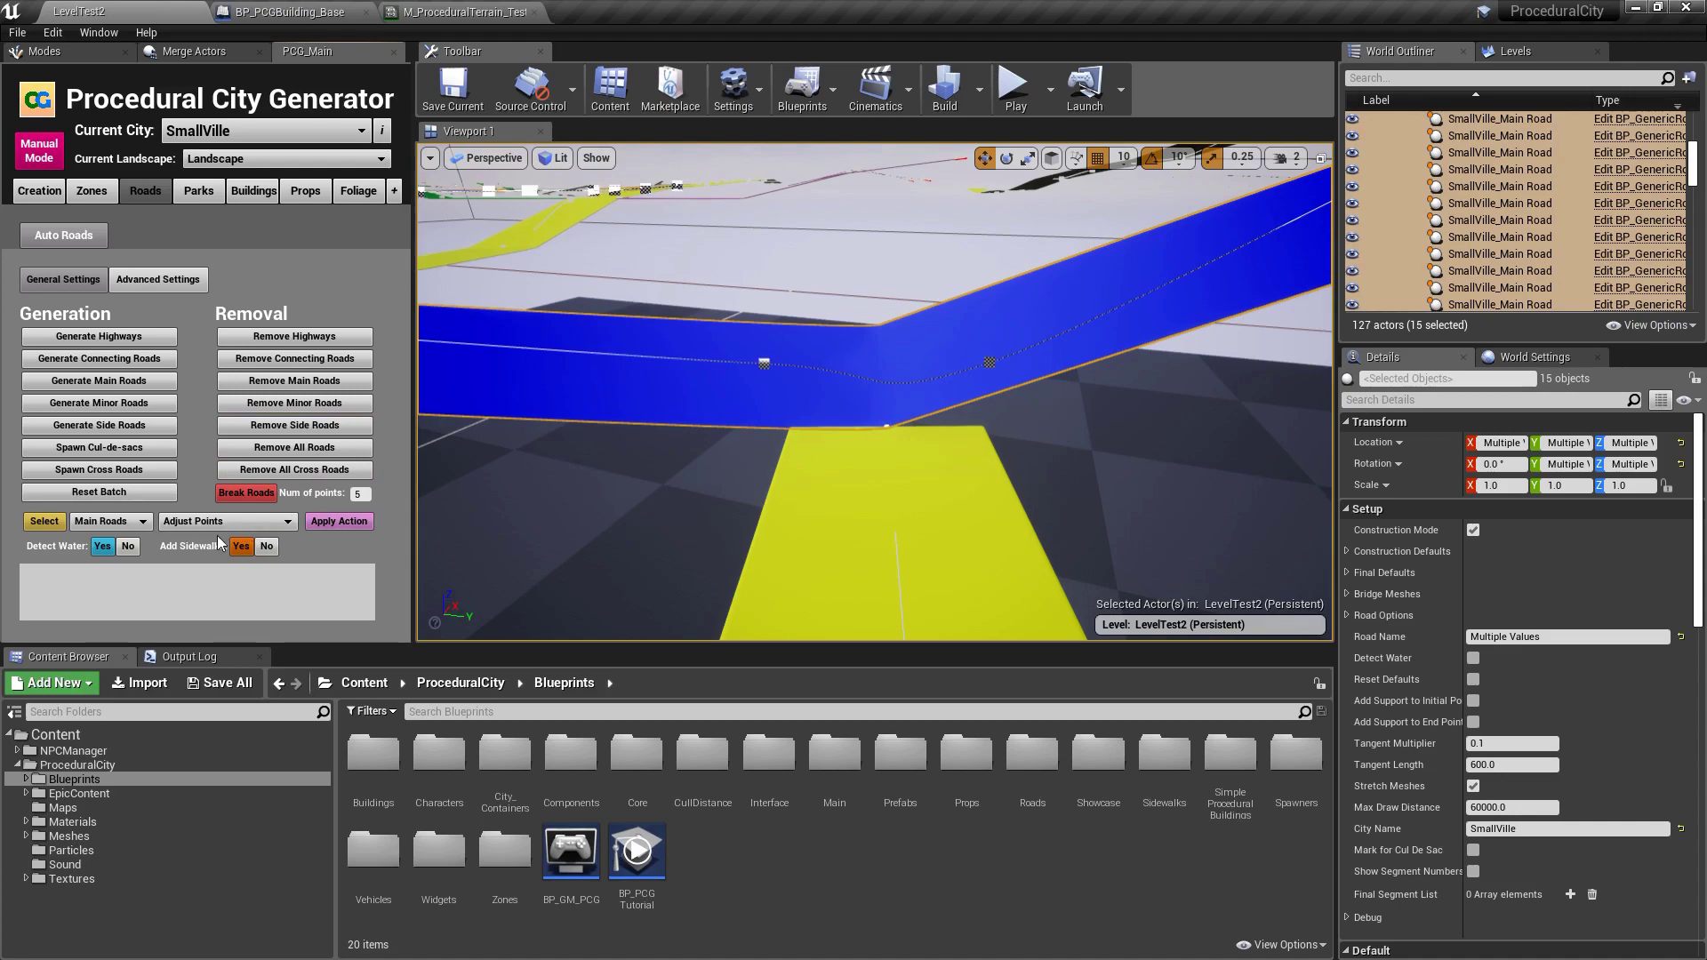
pyautogui.click(343, 520)
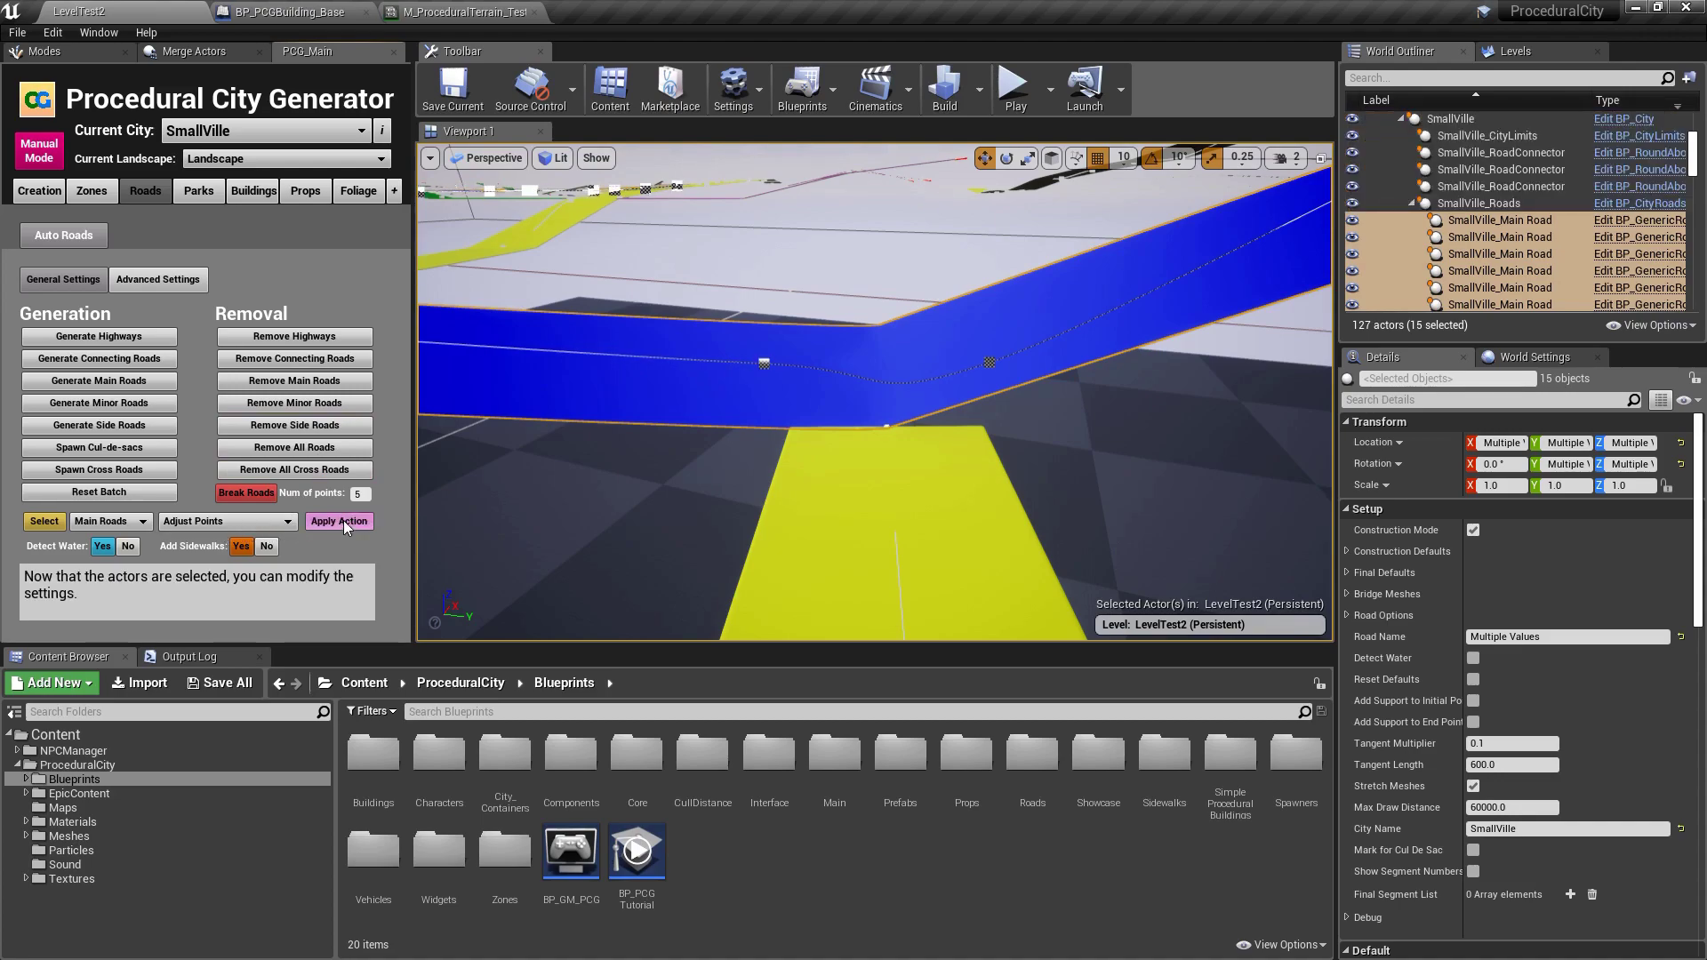
# - Select all minor roads and apply the Adjust Points action to them
pyautogui.click(108, 521)
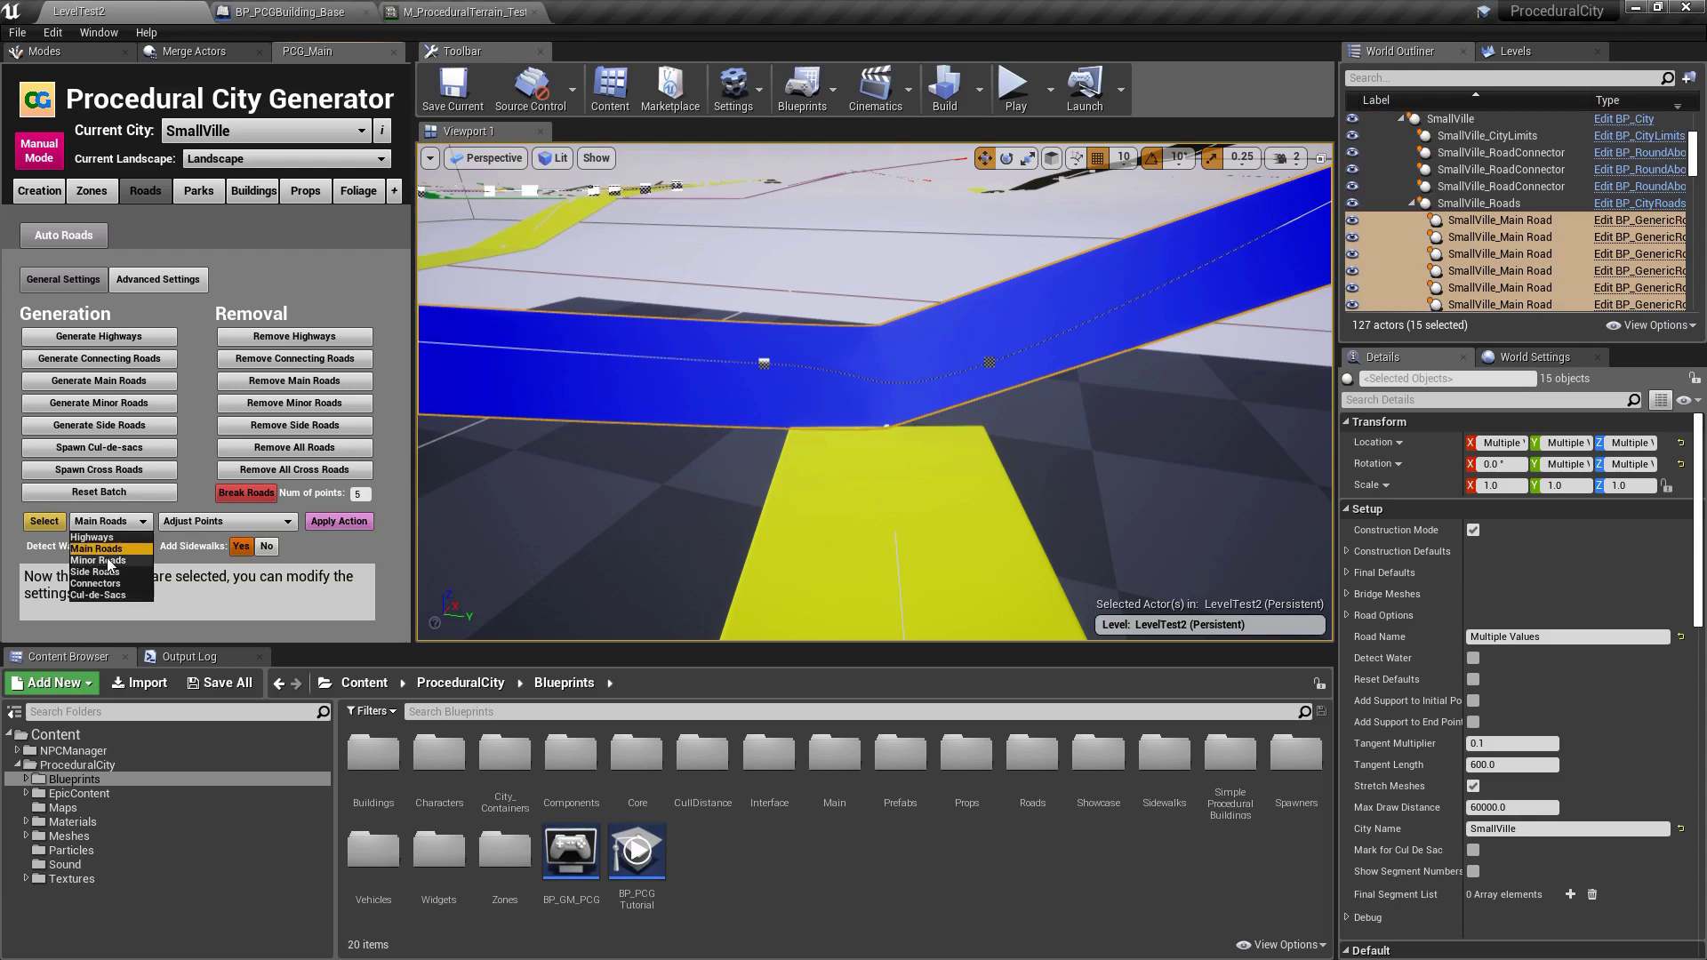
pyautogui.click(109, 562)
pyautogui.click(38, 522)
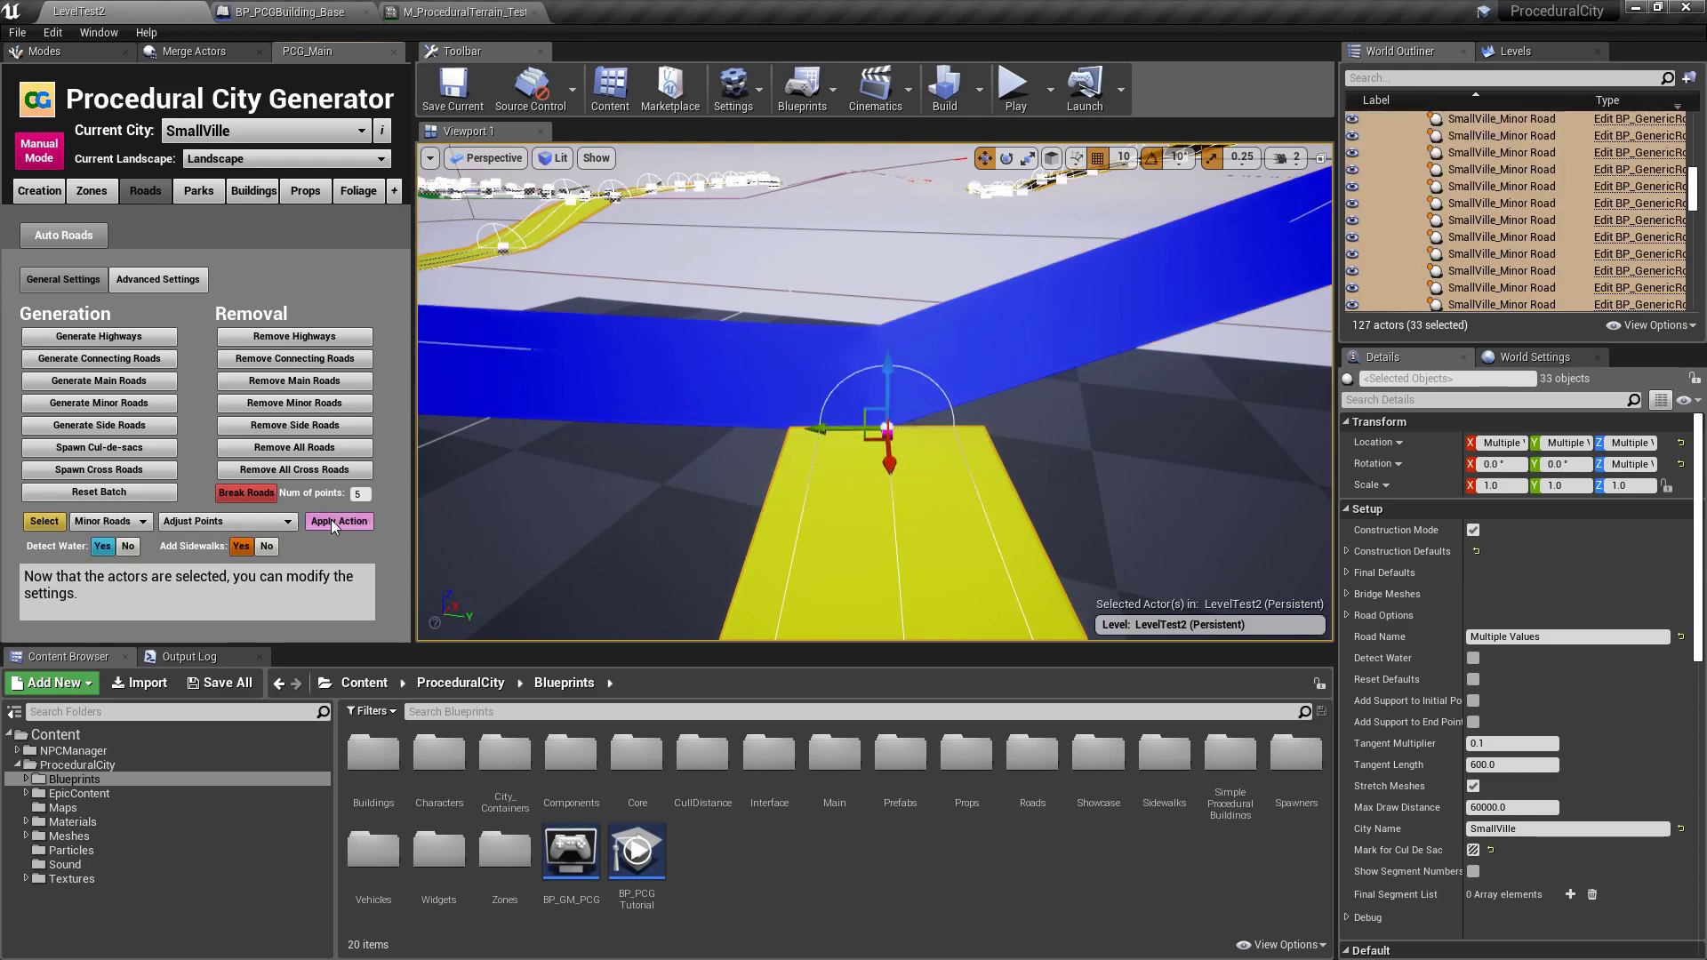
# - Select all side roads and apply the Adjust Points action to them
pyautogui.click(115, 527)
pyautogui.click(86, 554)
pyautogui.click(108, 523)
pyautogui.click(86, 578)
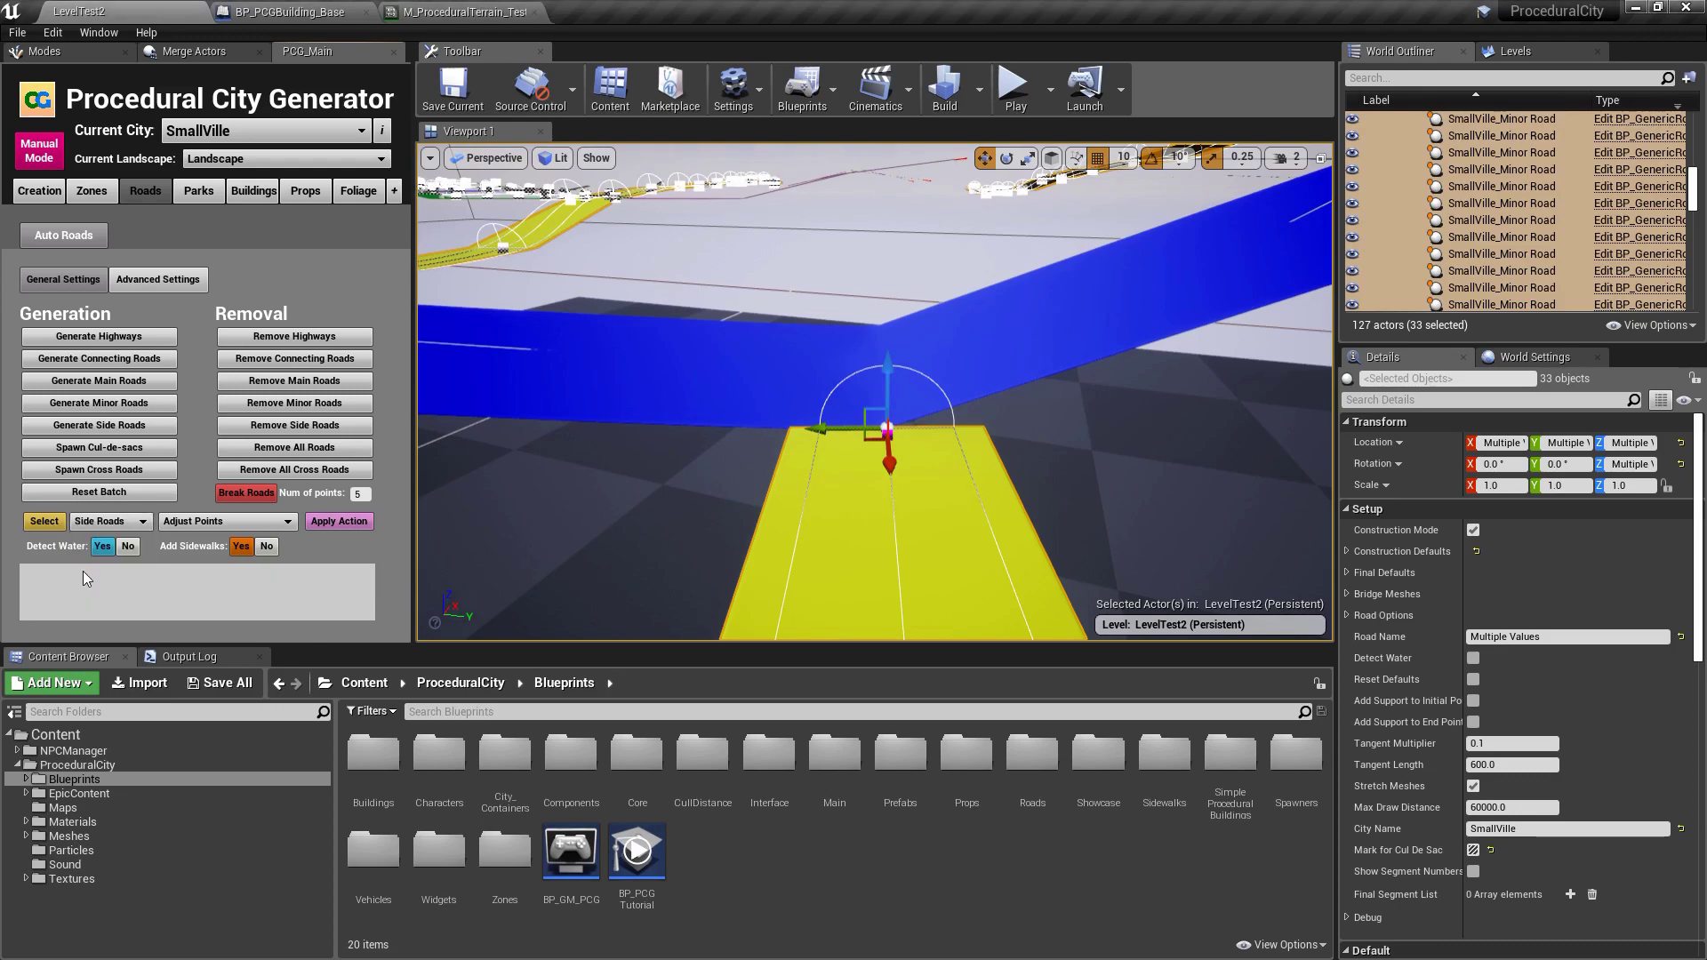
pyautogui.click(44, 522)
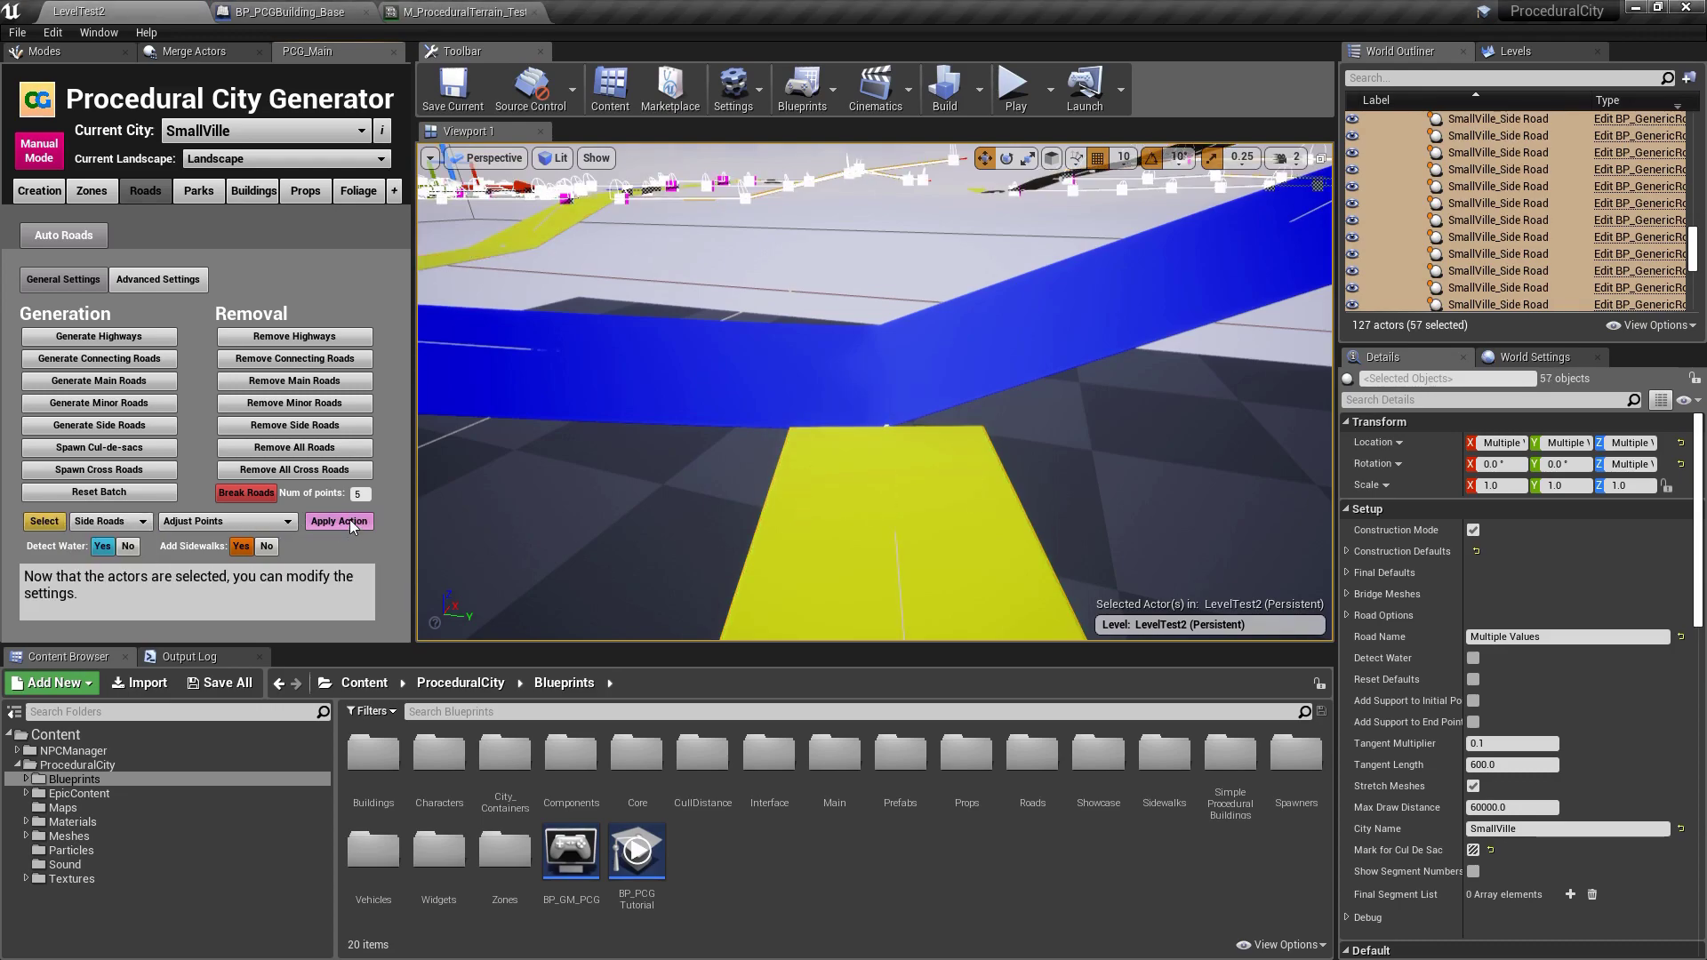
# - Select all of SmallVille's main roads
pyautogui.click(110, 522)
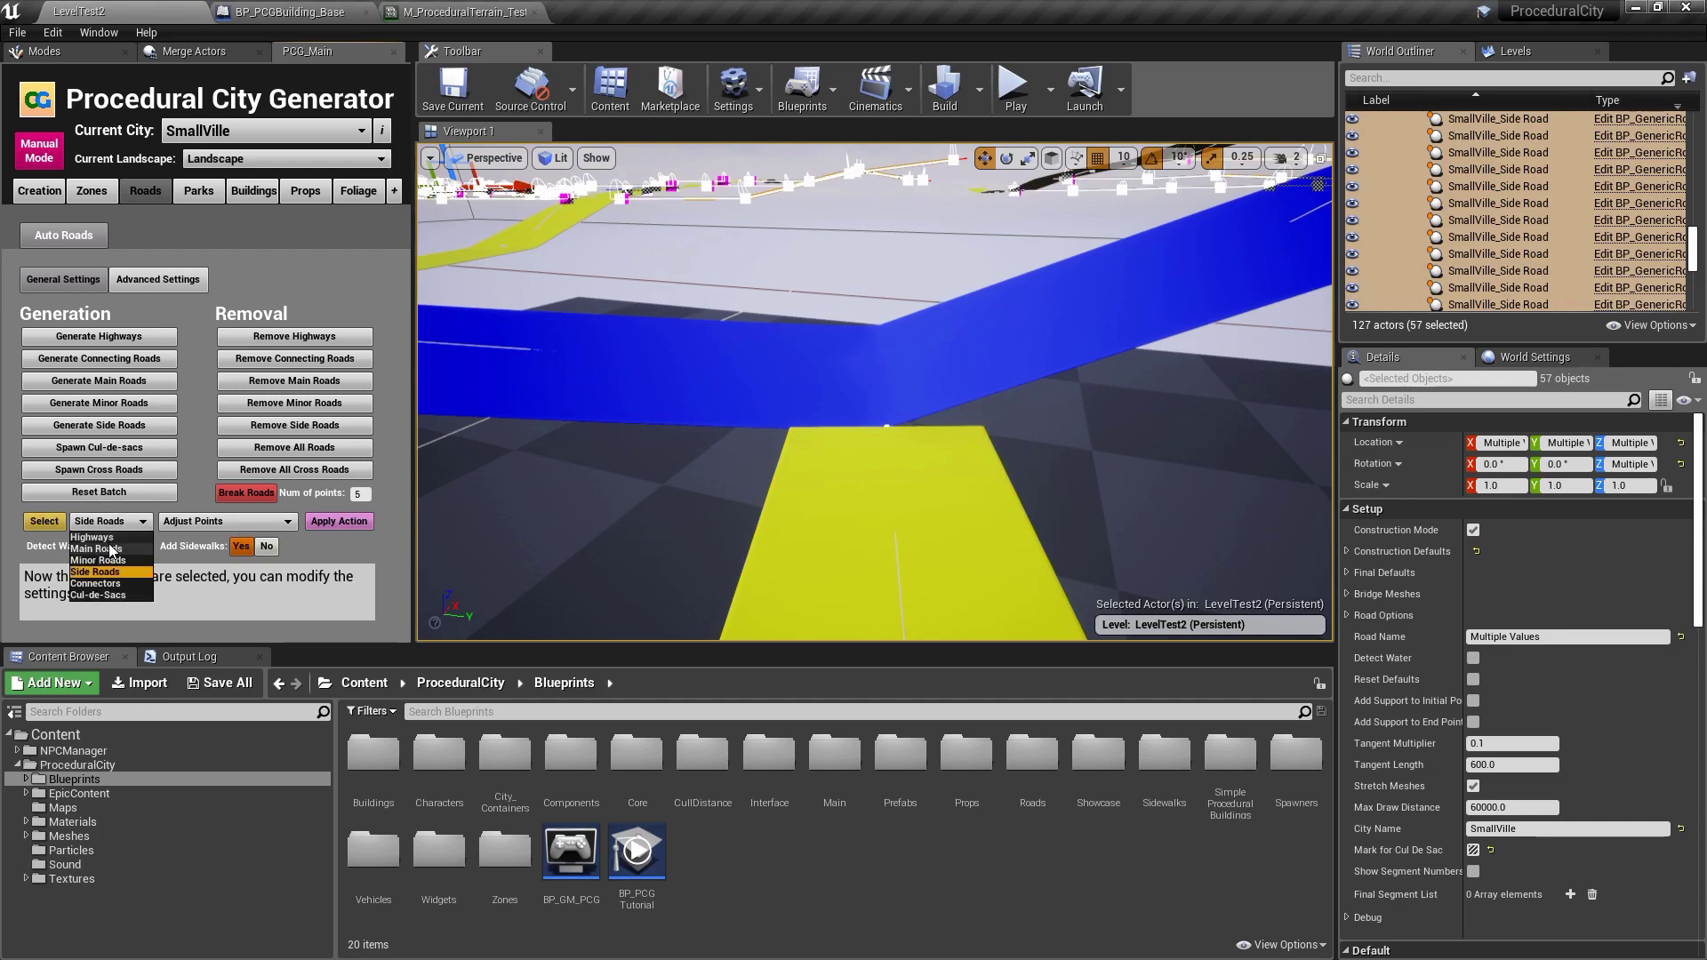
pyautogui.click(98, 549)
pyautogui.click(44, 521)
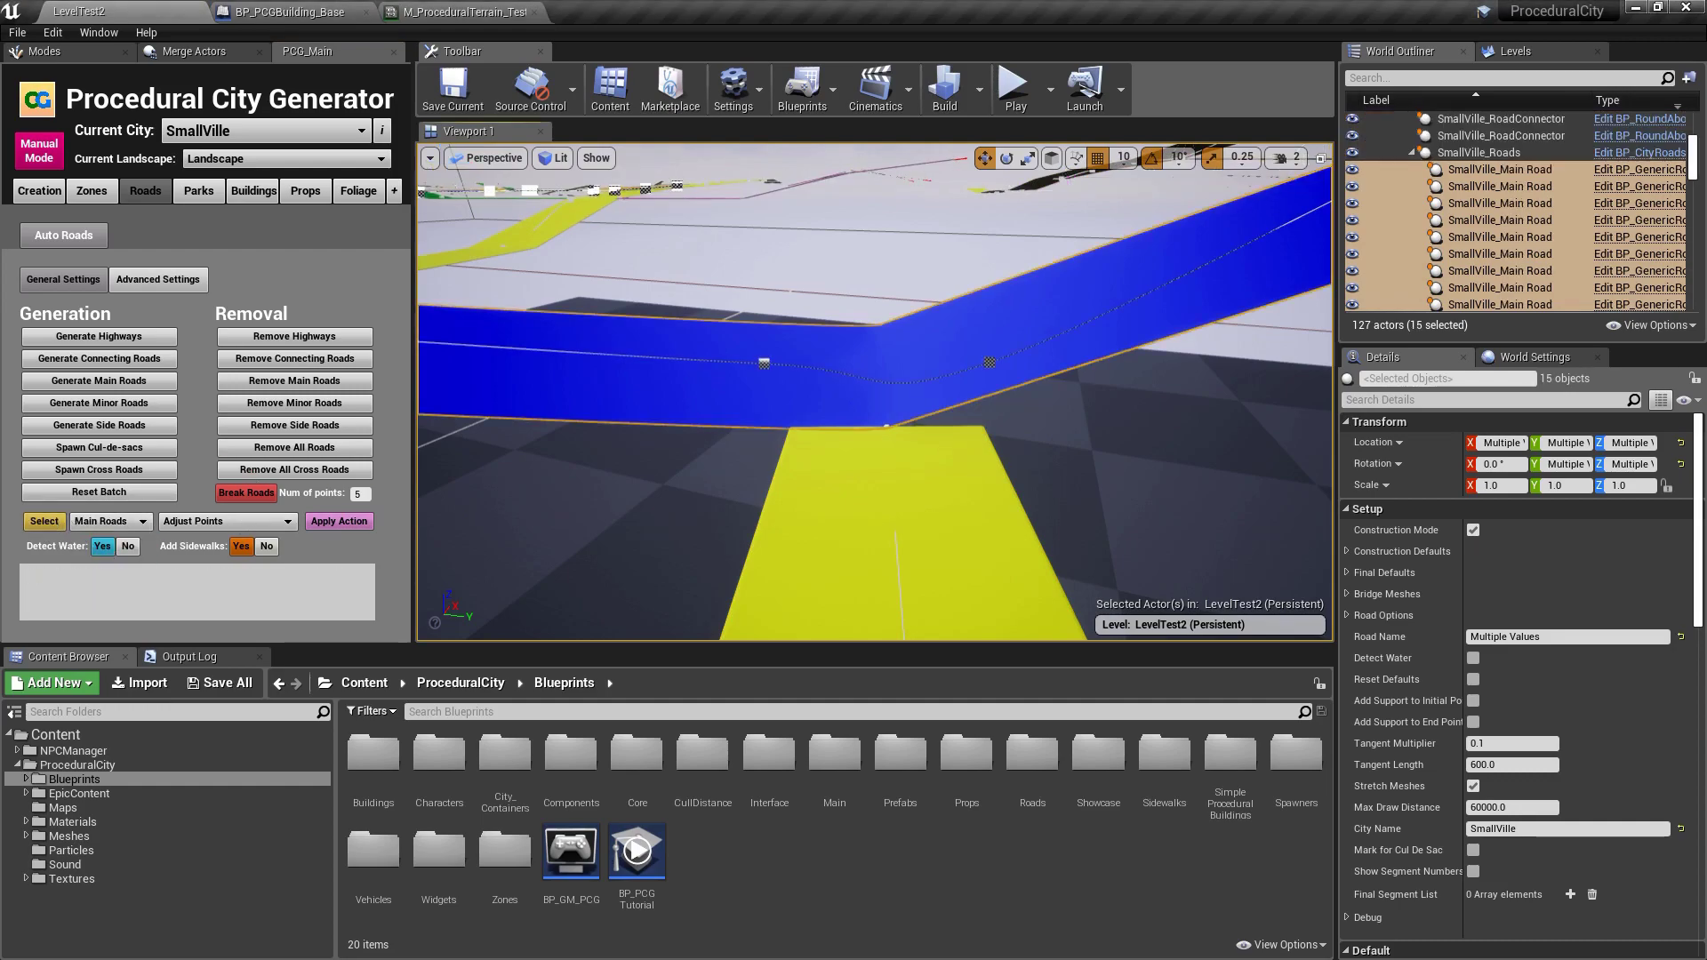
# - Select the main road at the junction and examine the spline point type options of its two points beside the minor road
pyautogui.click(841, 366)
pyautogui.moveTo(987, 367); pyautogui.dragTo(979, 370, button='right')
pyautogui.click(761, 404)
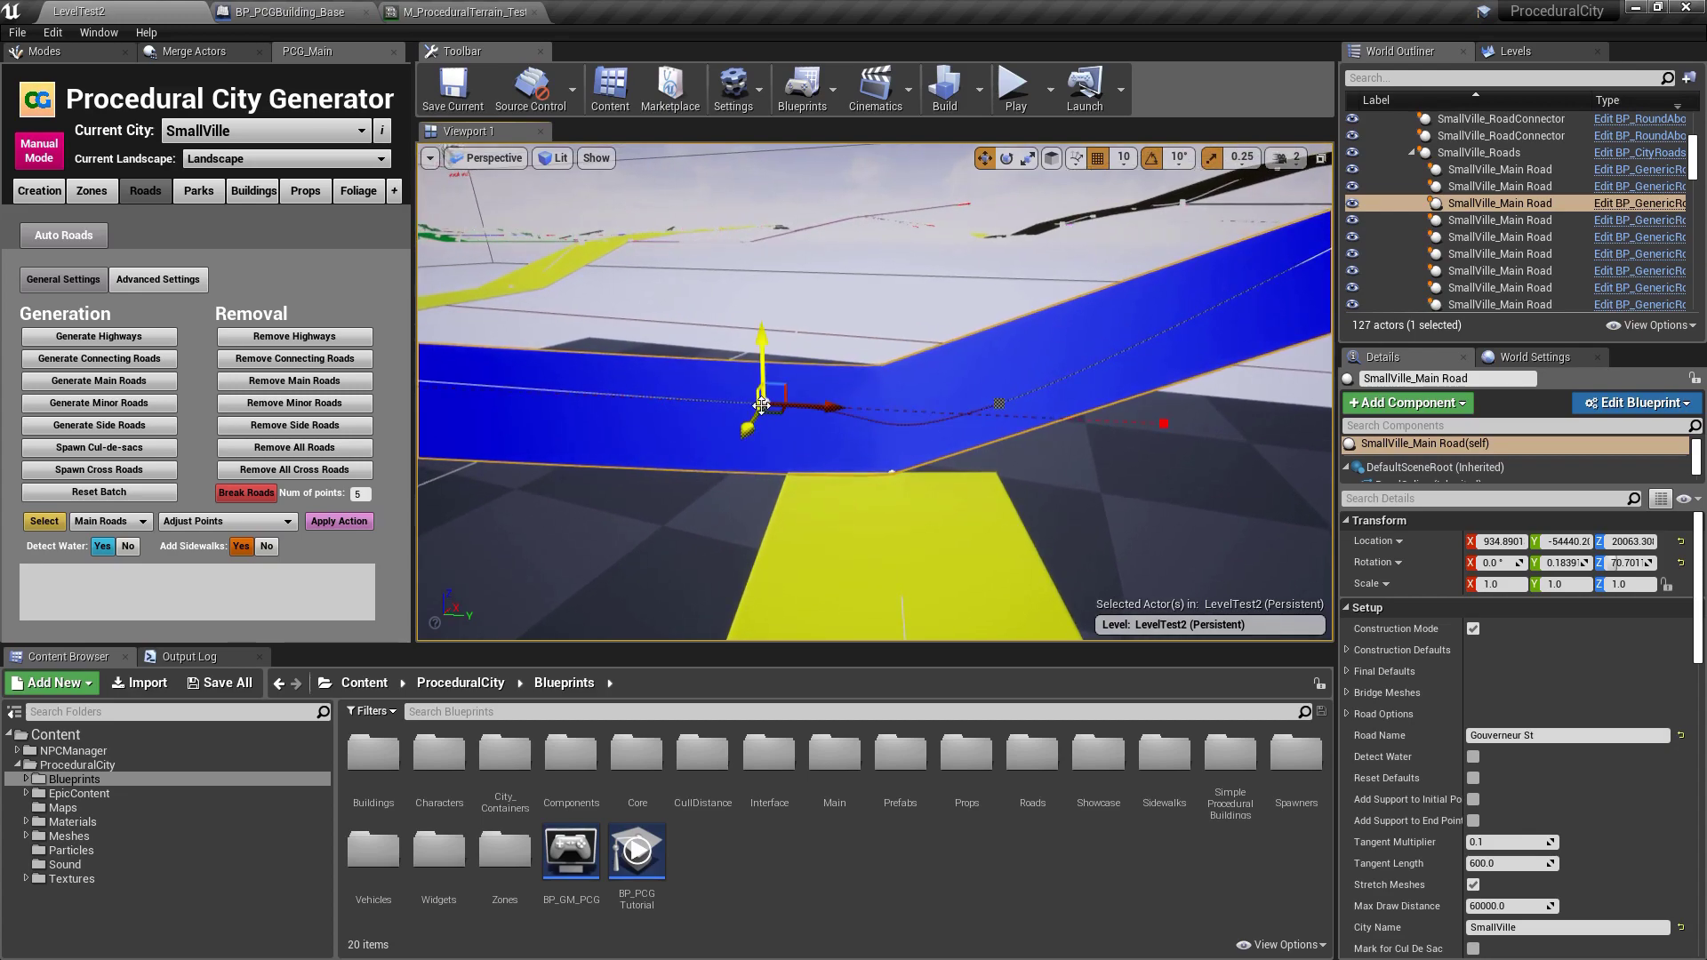
pyautogui.rightClick(761, 404)
pyautogui.moveTo(823, 469)
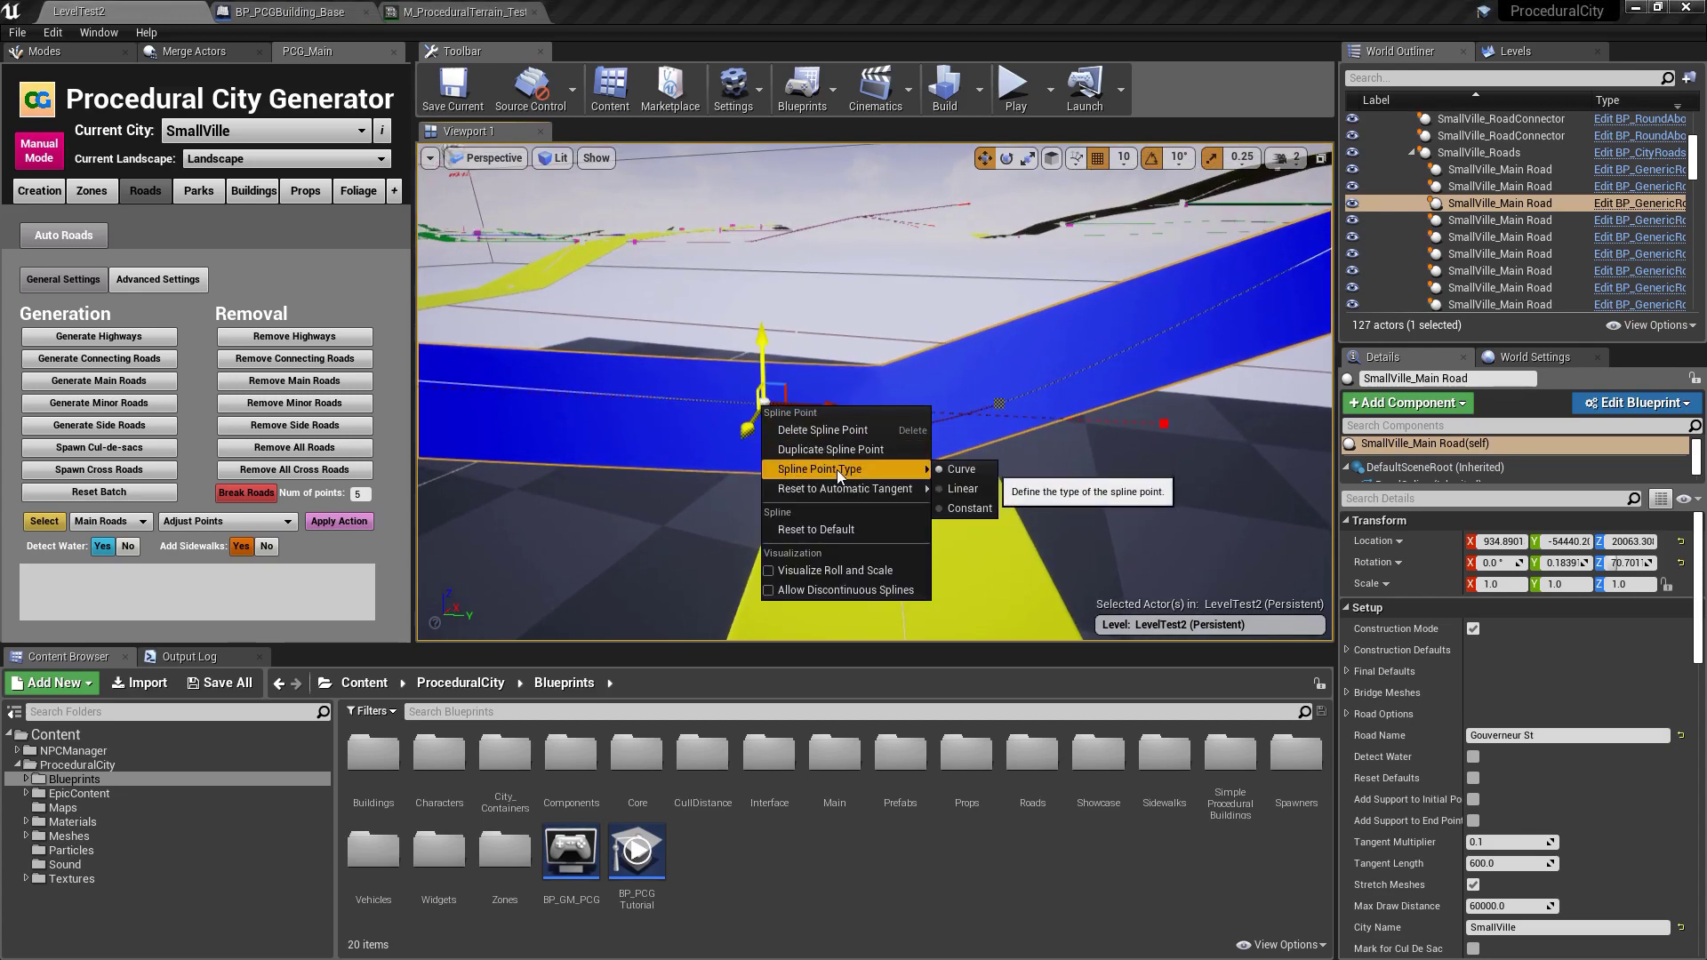
pyautogui.click(962, 469)
pyautogui.click(999, 402)
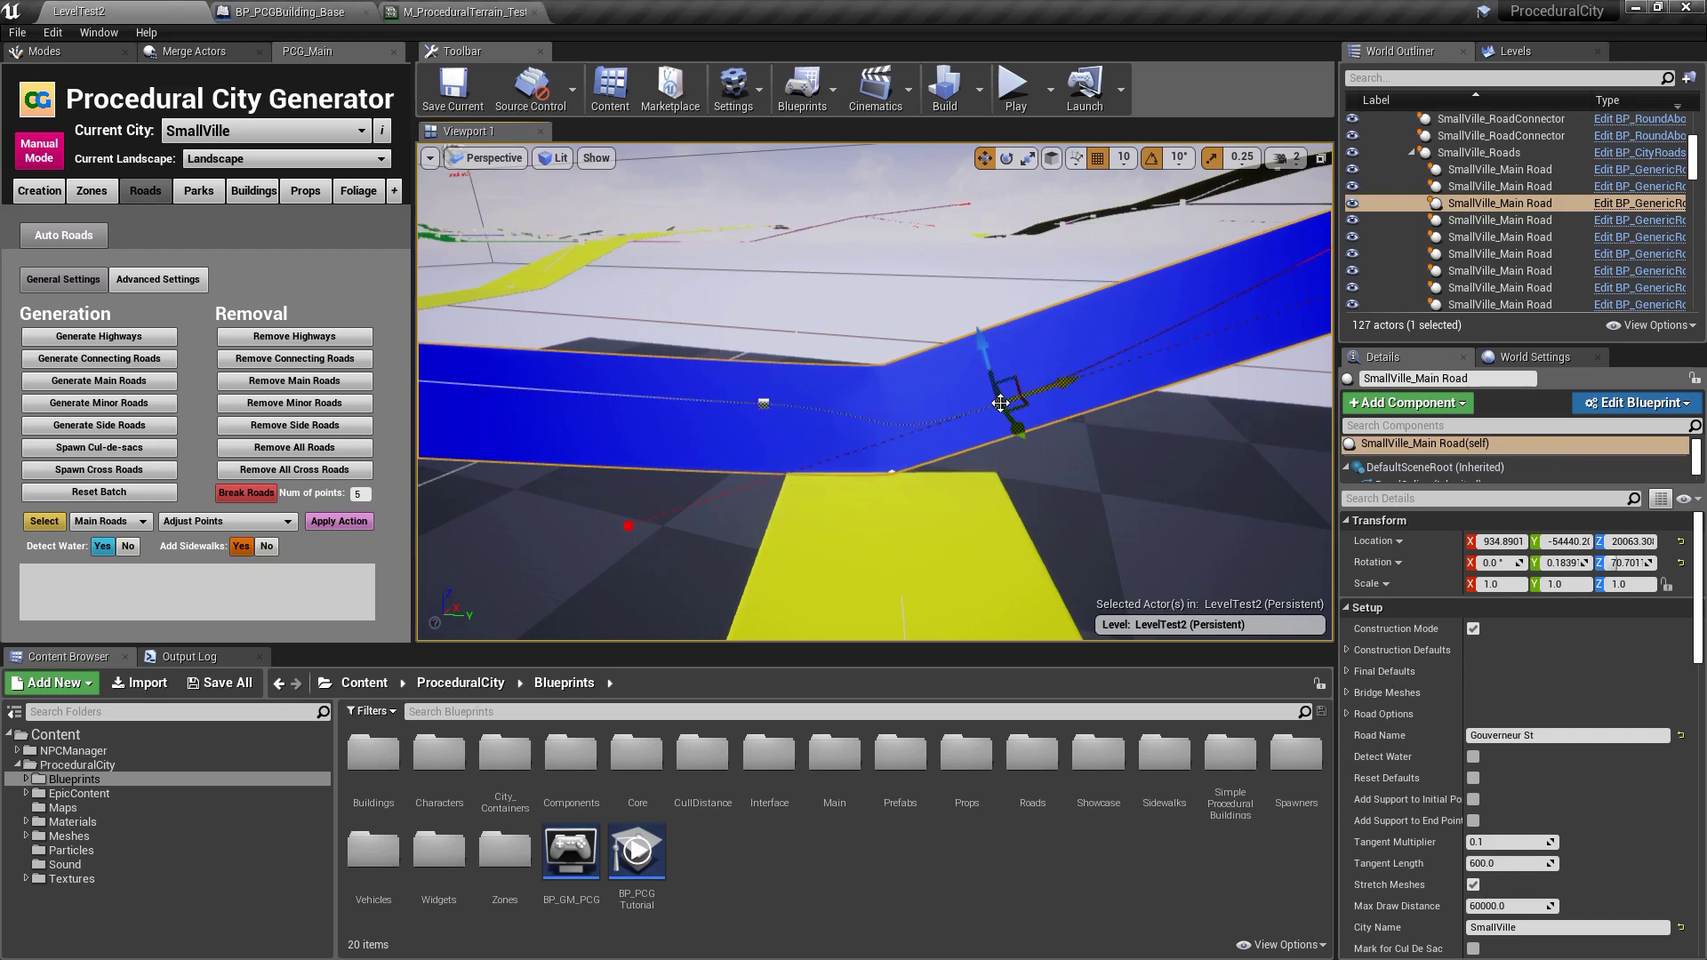
pyautogui.rightClick(1000, 403)
pyautogui.moveTo(1032, 466)
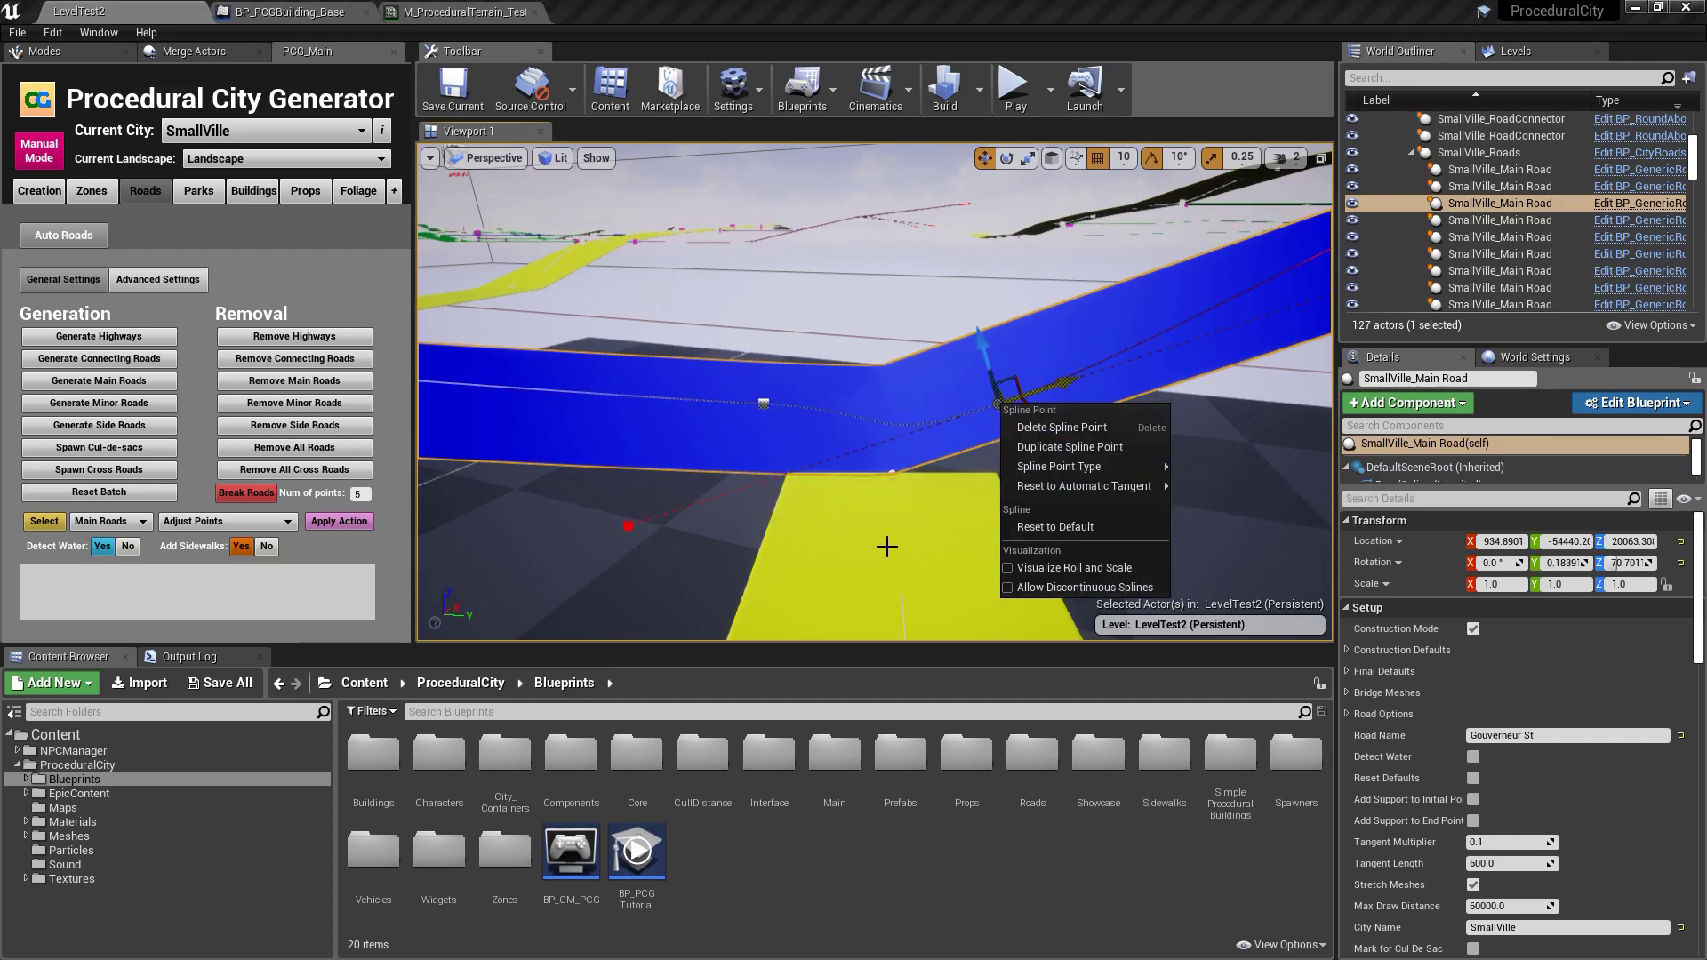
pyautogui.click(884, 545)
# - Examine the bend between the main road's two junction points up close and recheck the first point's spline type
pyautogui.click(1000, 402)
pyautogui.scroll(6, 797, 418)
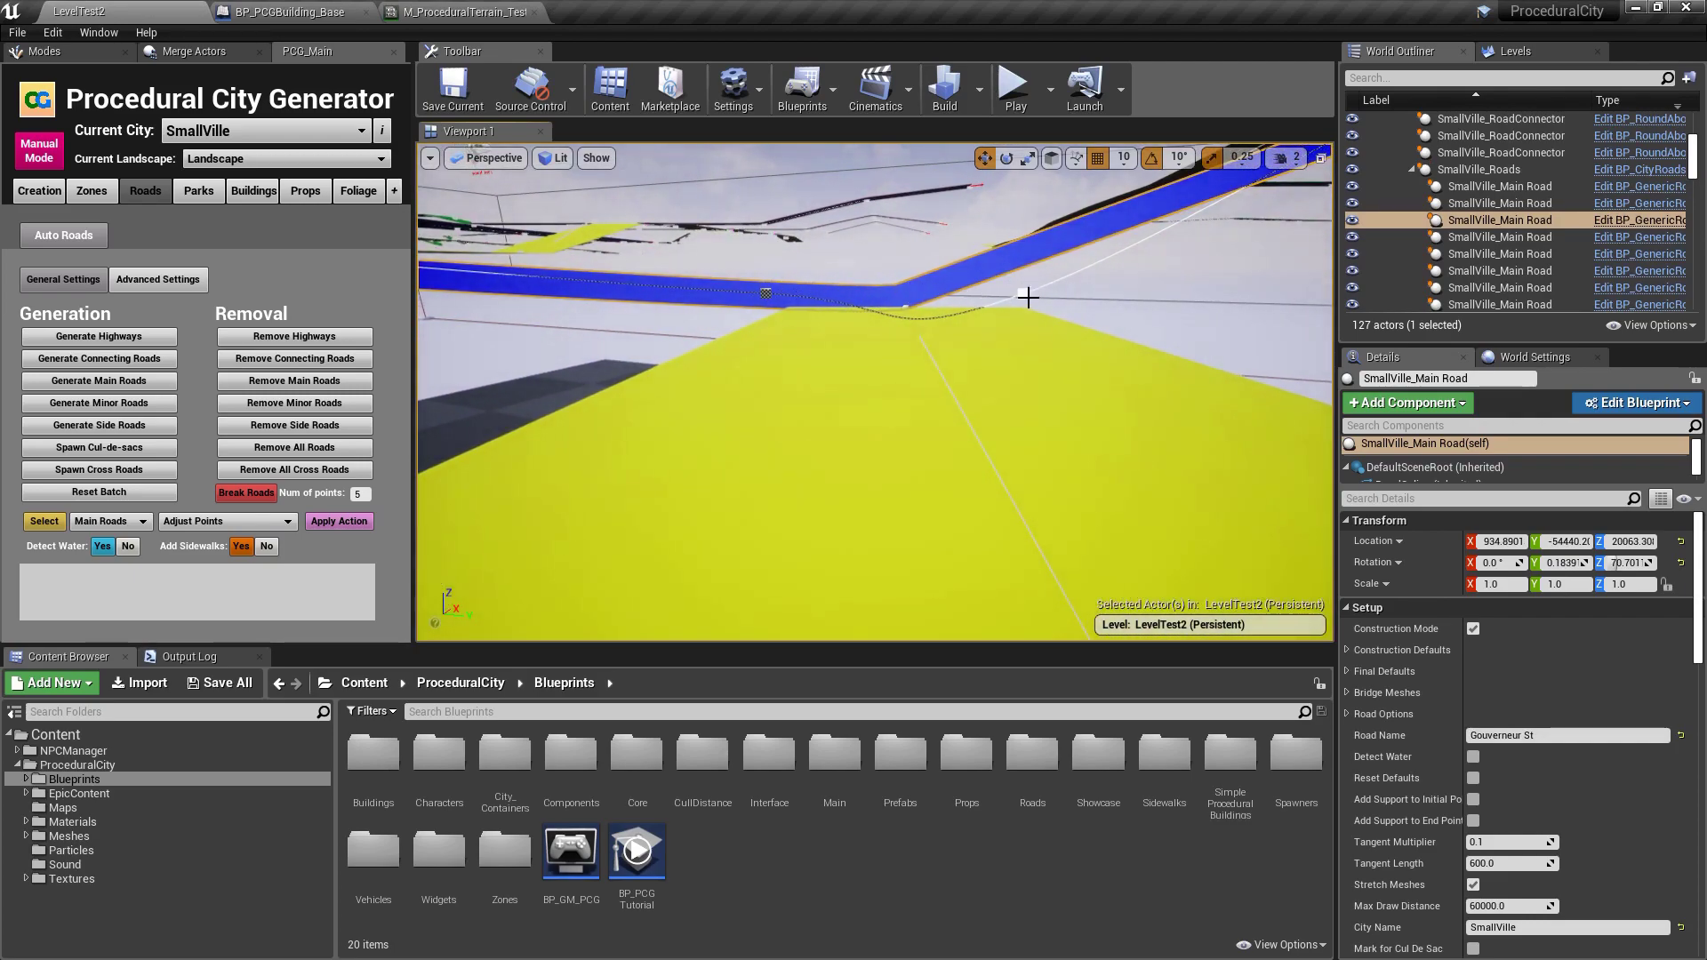
pyautogui.scroll(5, 1041, 297)
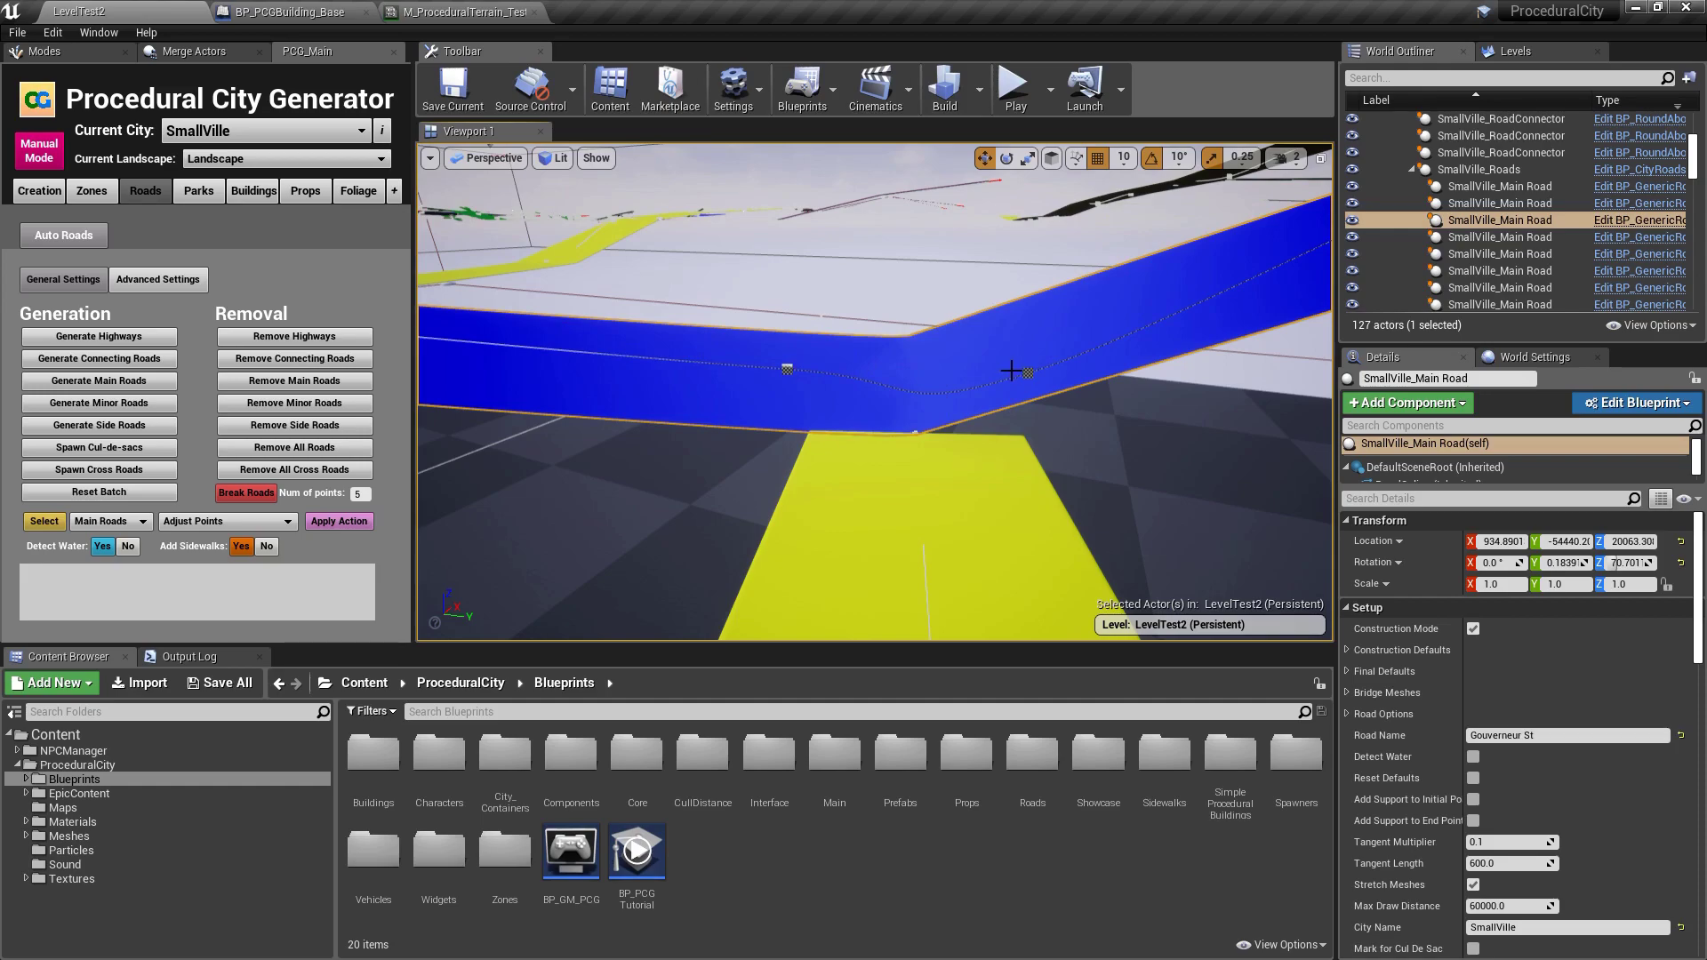
pyautogui.click(786, 367)
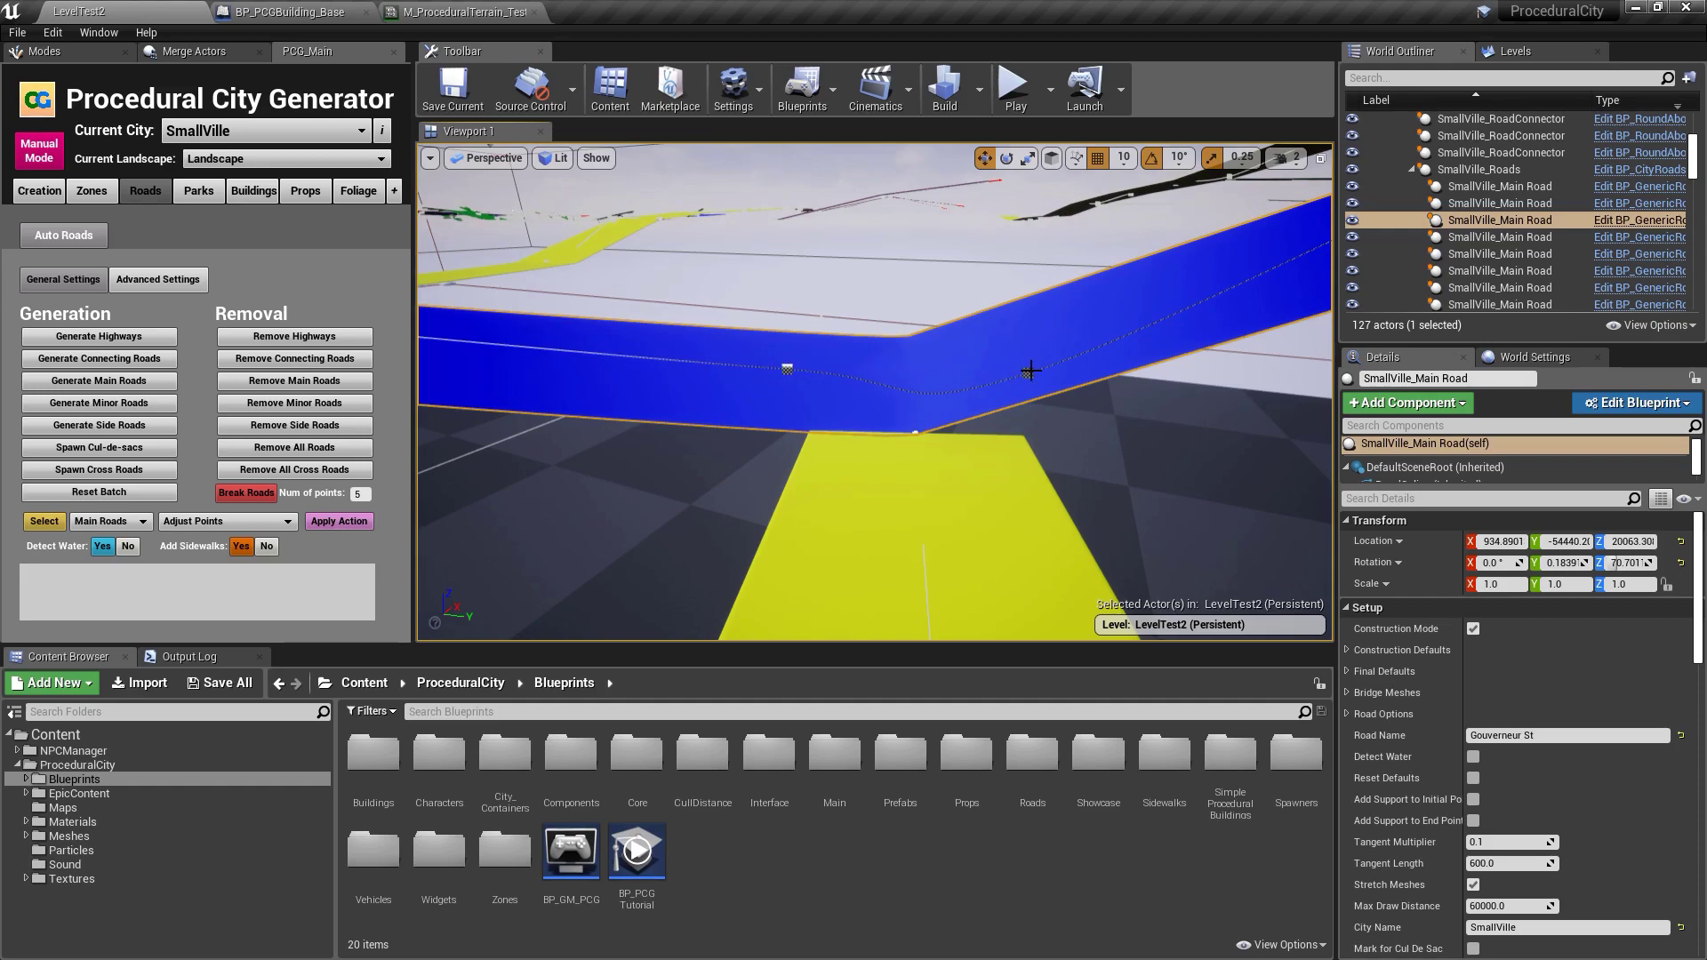
pyautogui.rightClick(789, 368)
pyautogui.moveTo(871, 434)
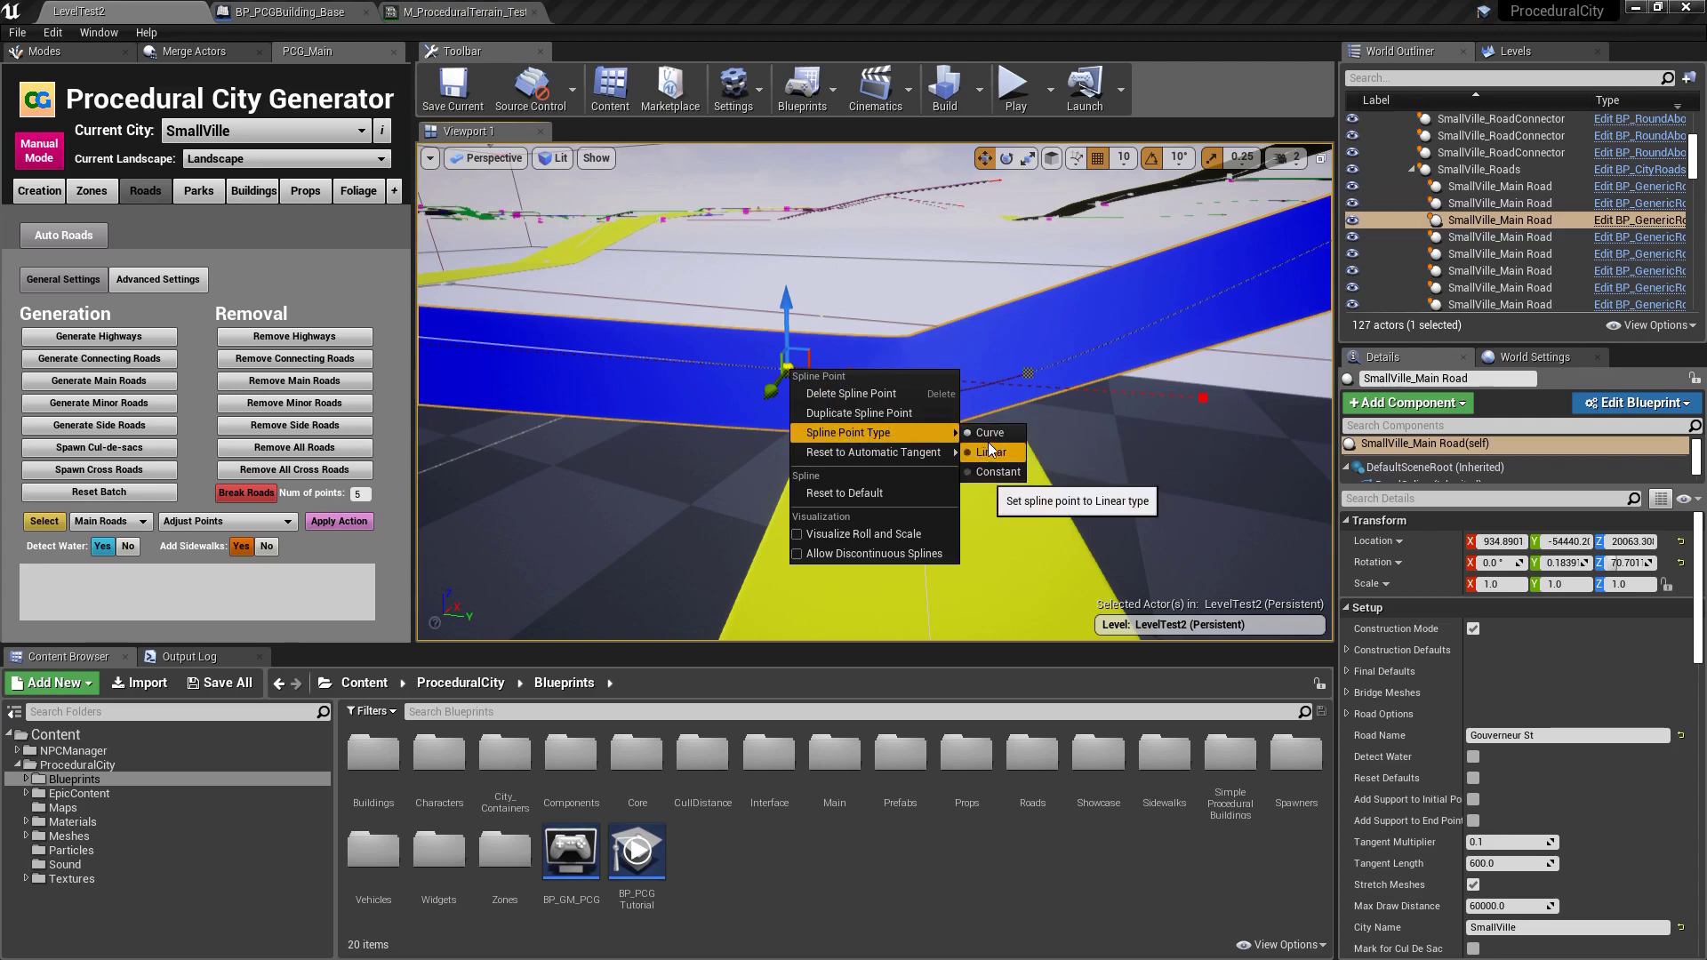
pyautogui.click(359, 562)
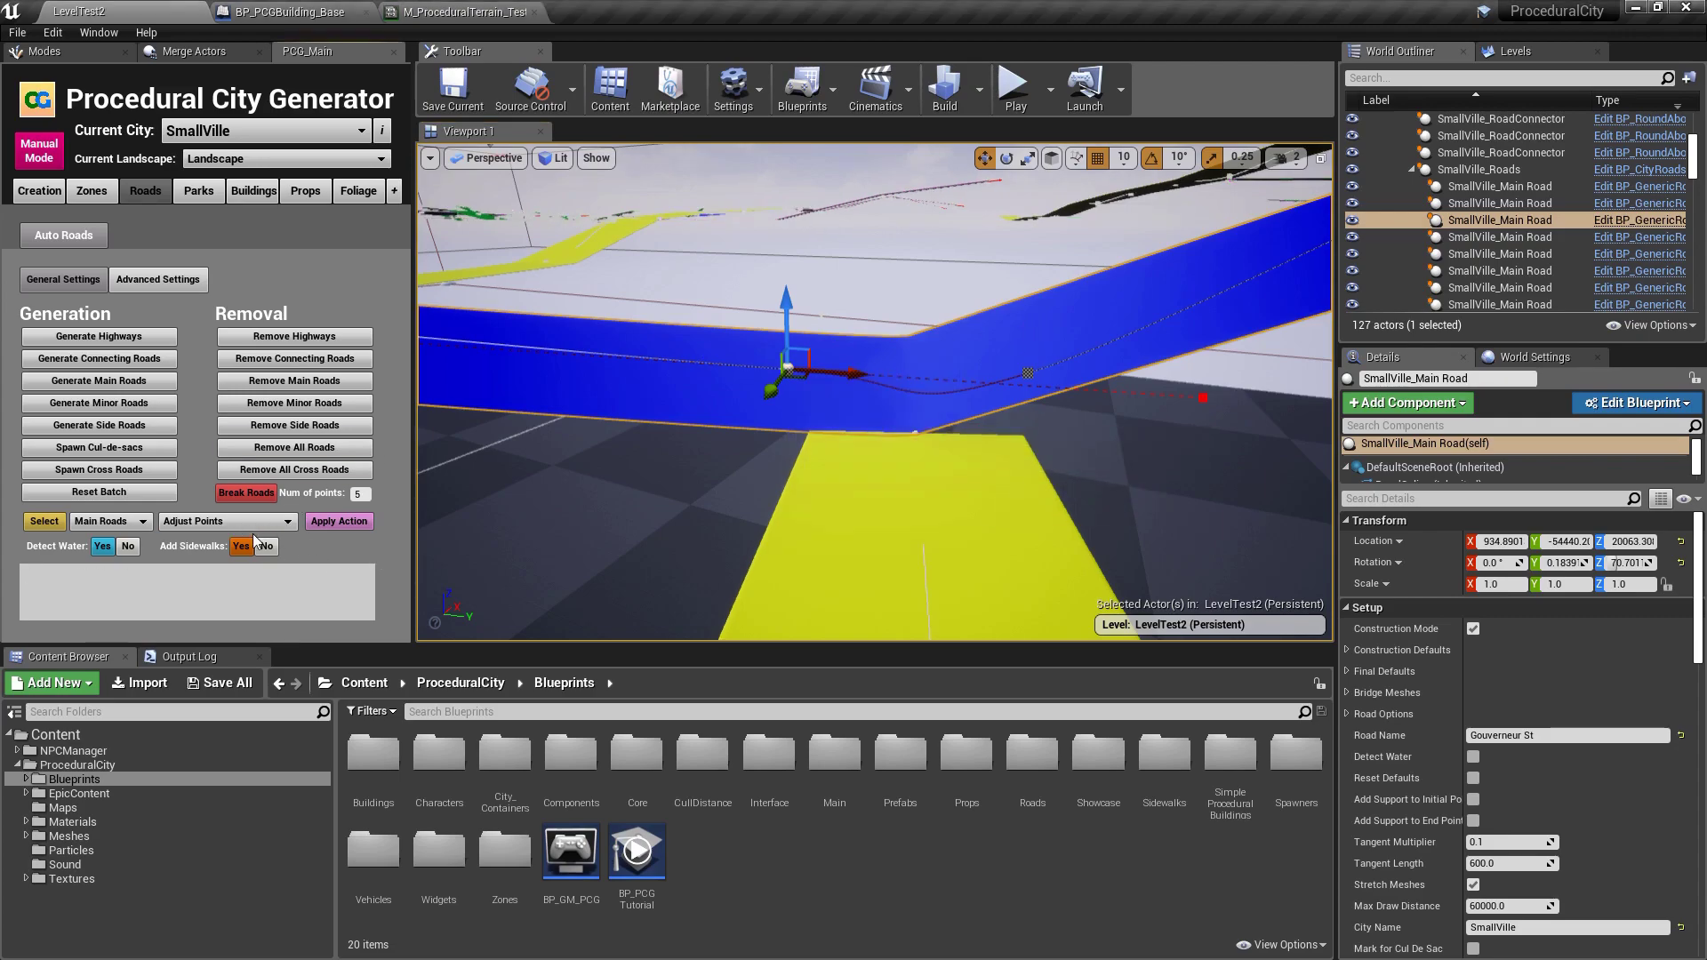
# - Switch the road action to Flatten Points and apply it to all main roads
pyautogui.click(227, 521)
pyautogui.click(199, 564)
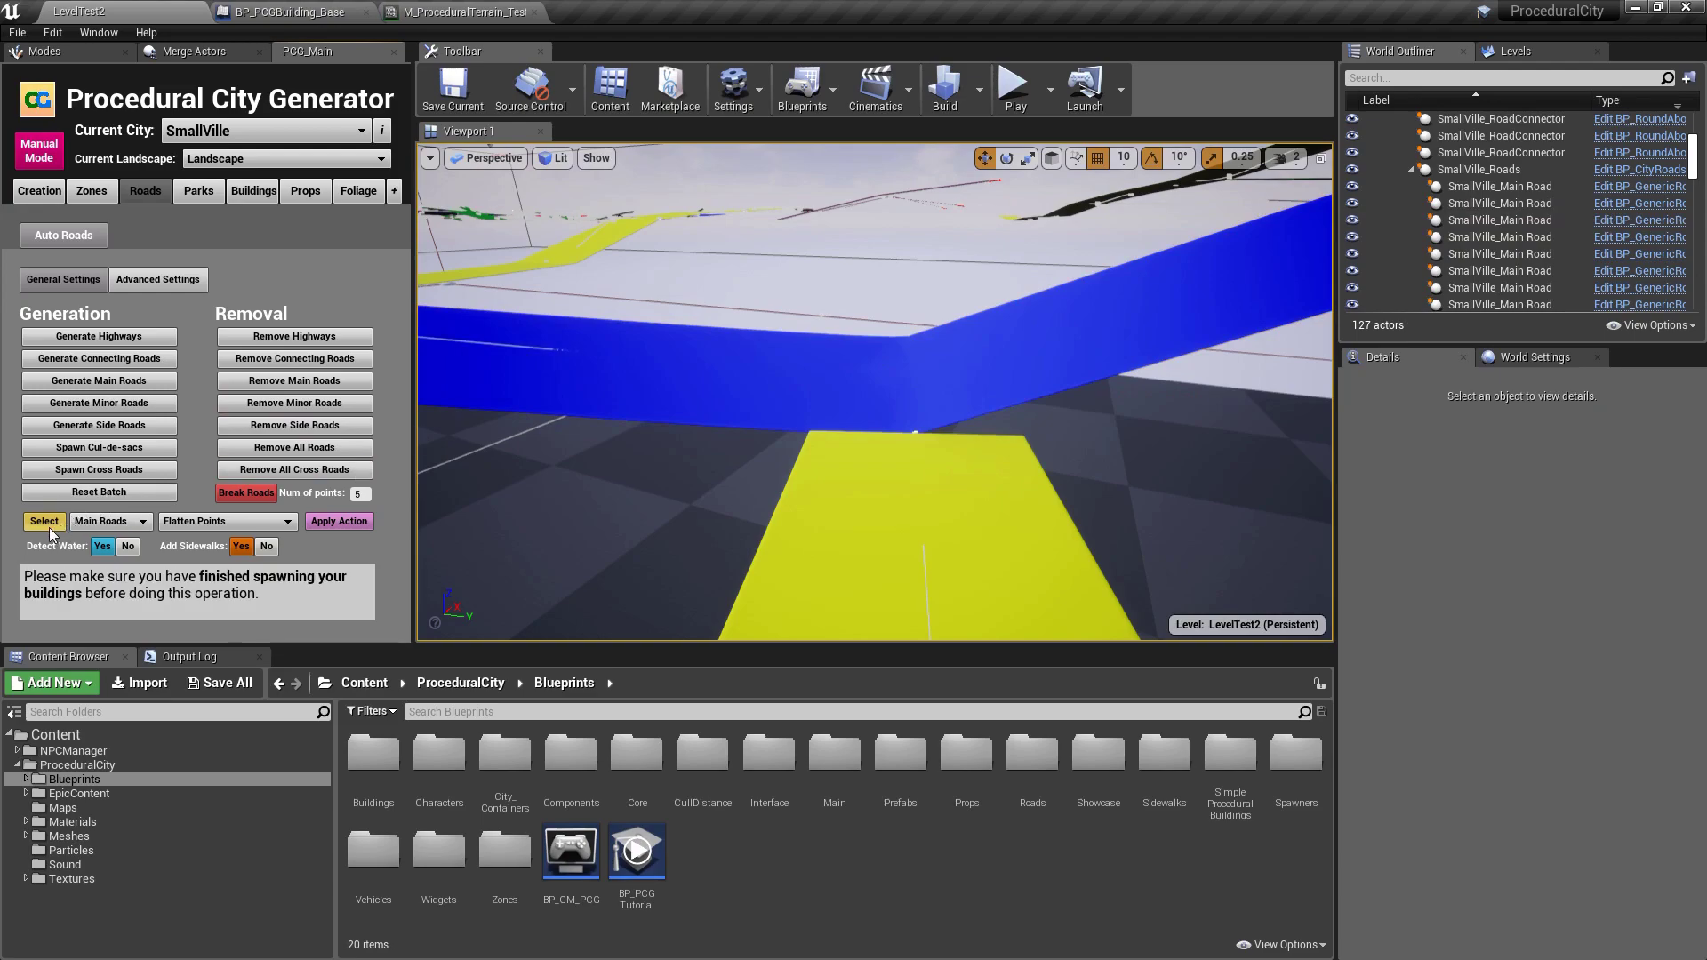
pyautogui.click(45, 525)
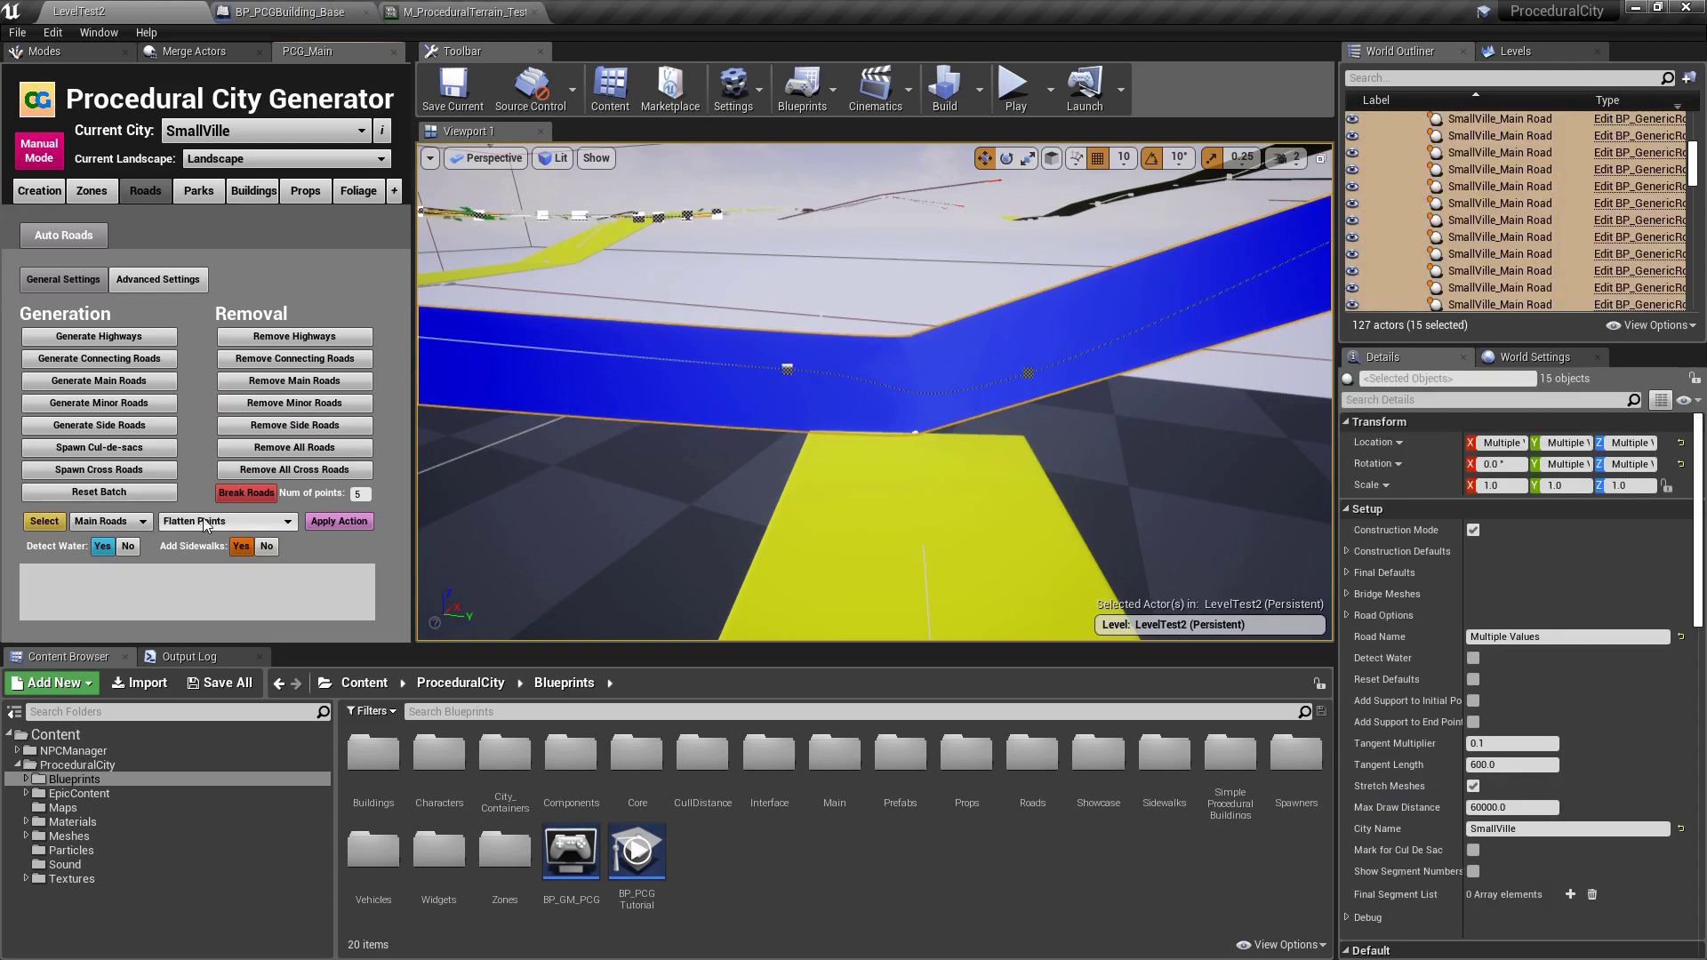
pyautogui.click(352, 522)
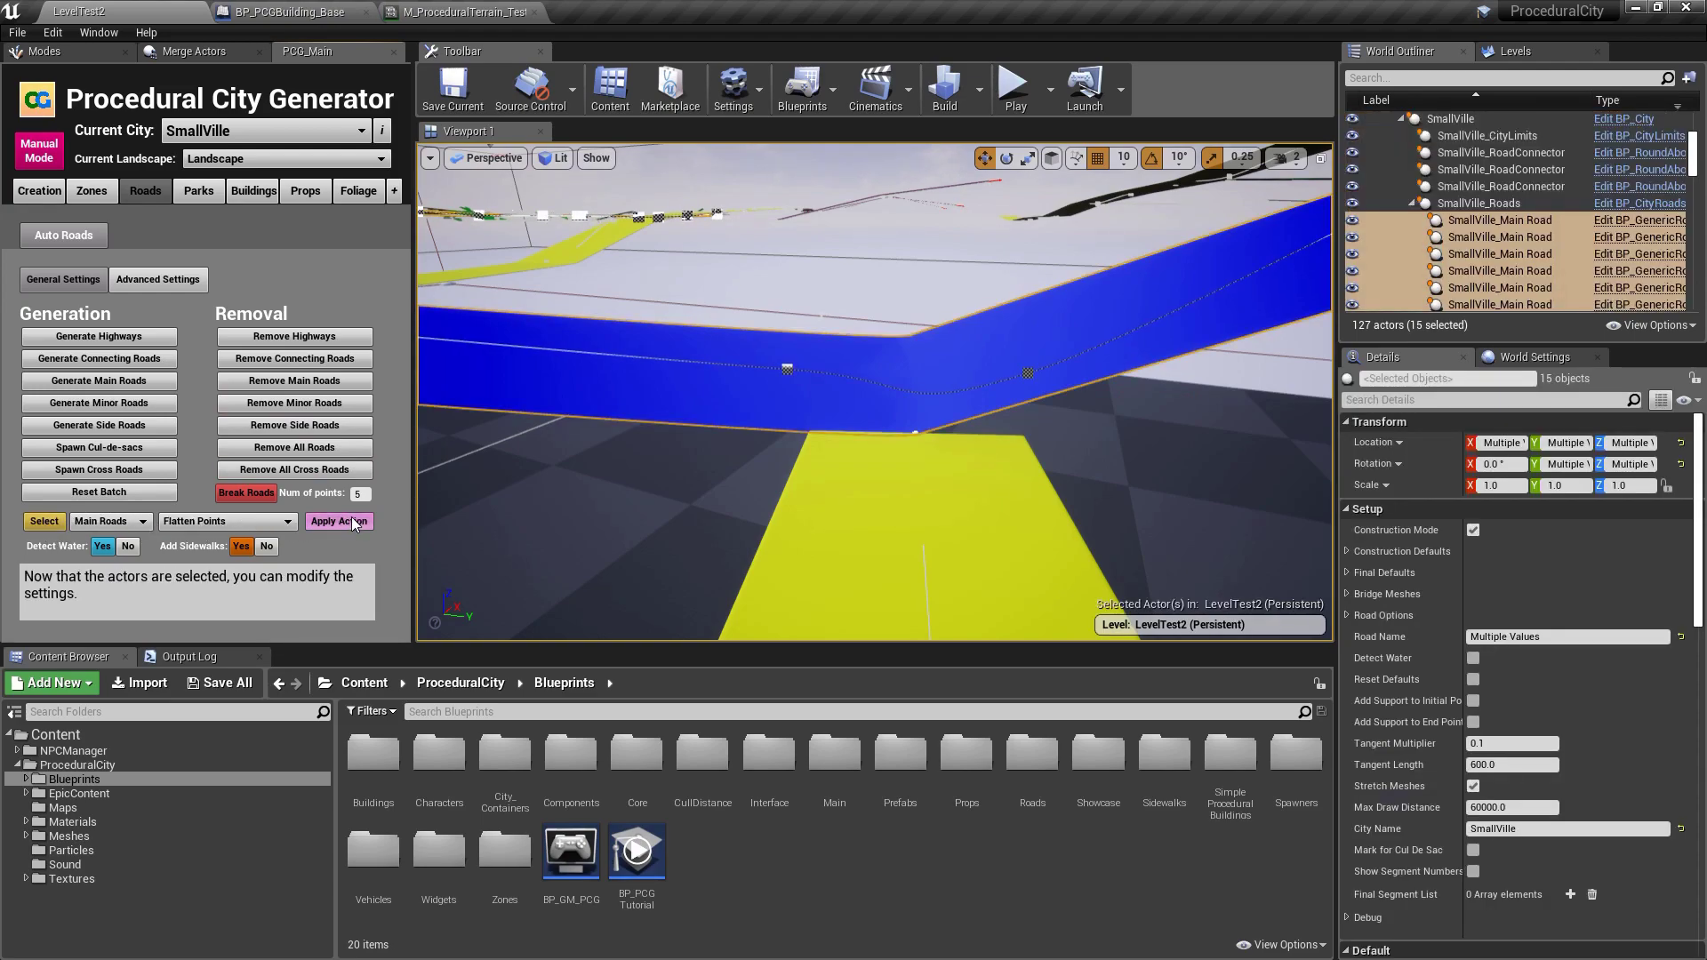
# - Apply the Flatten Points action to all minor roads and all side roads
pyautogui.click(115, 523)
pyautogui.click(45, 519)
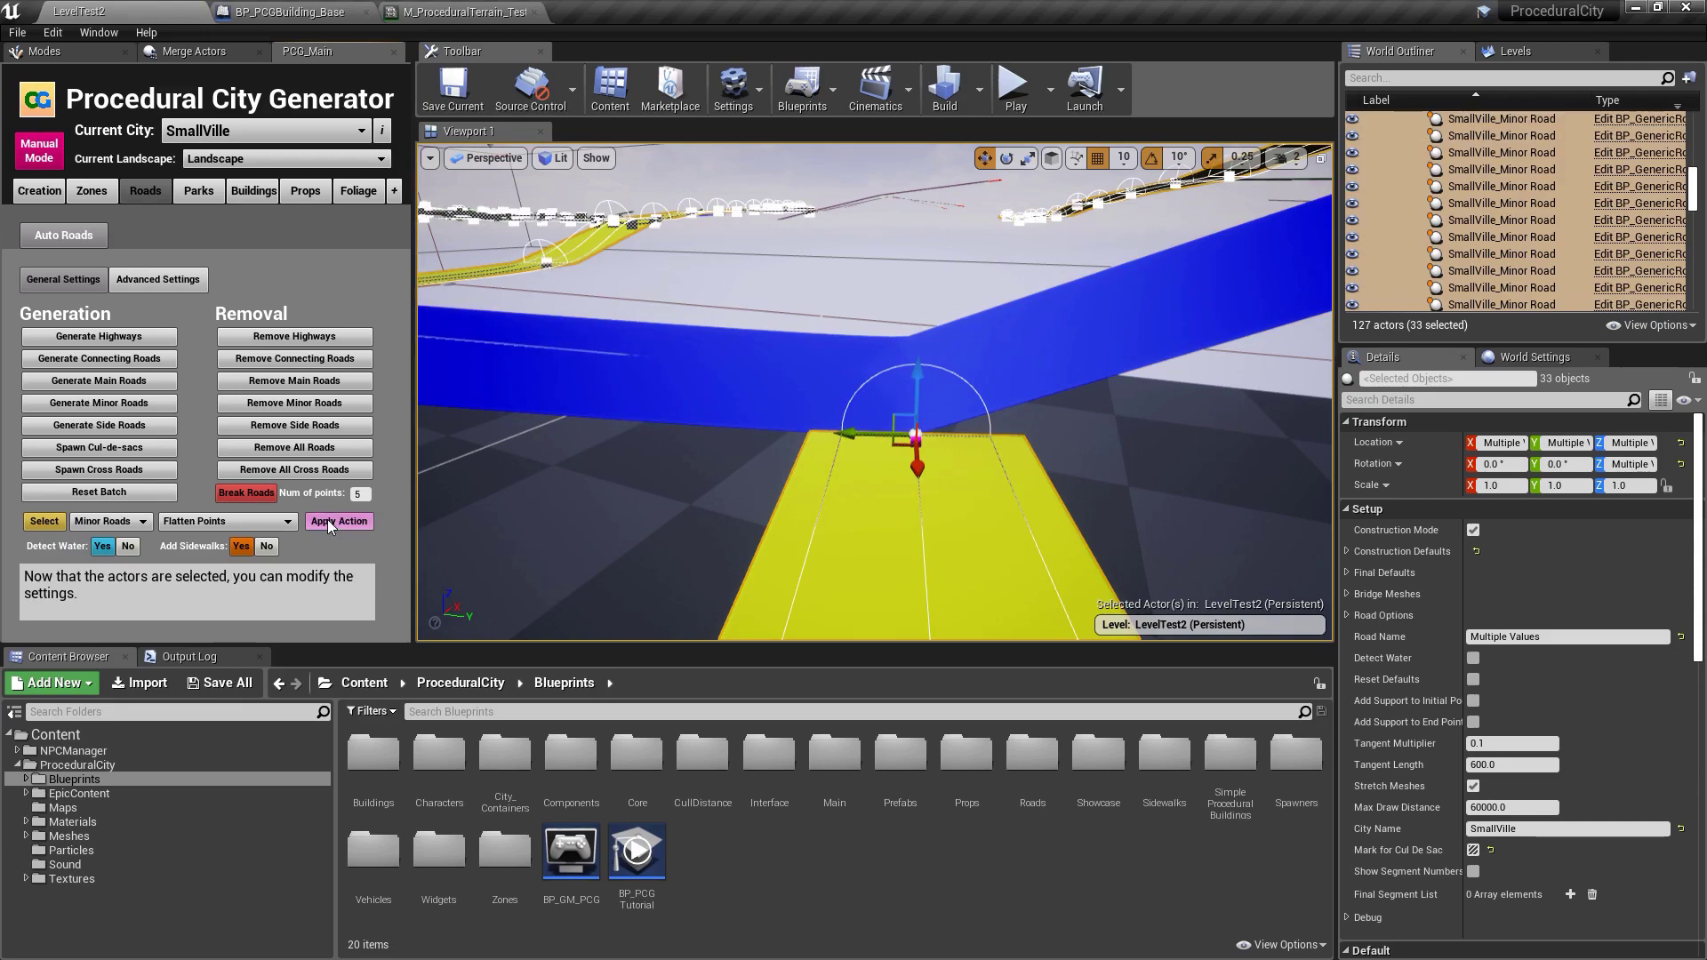
pyautogui.click(102, 522)
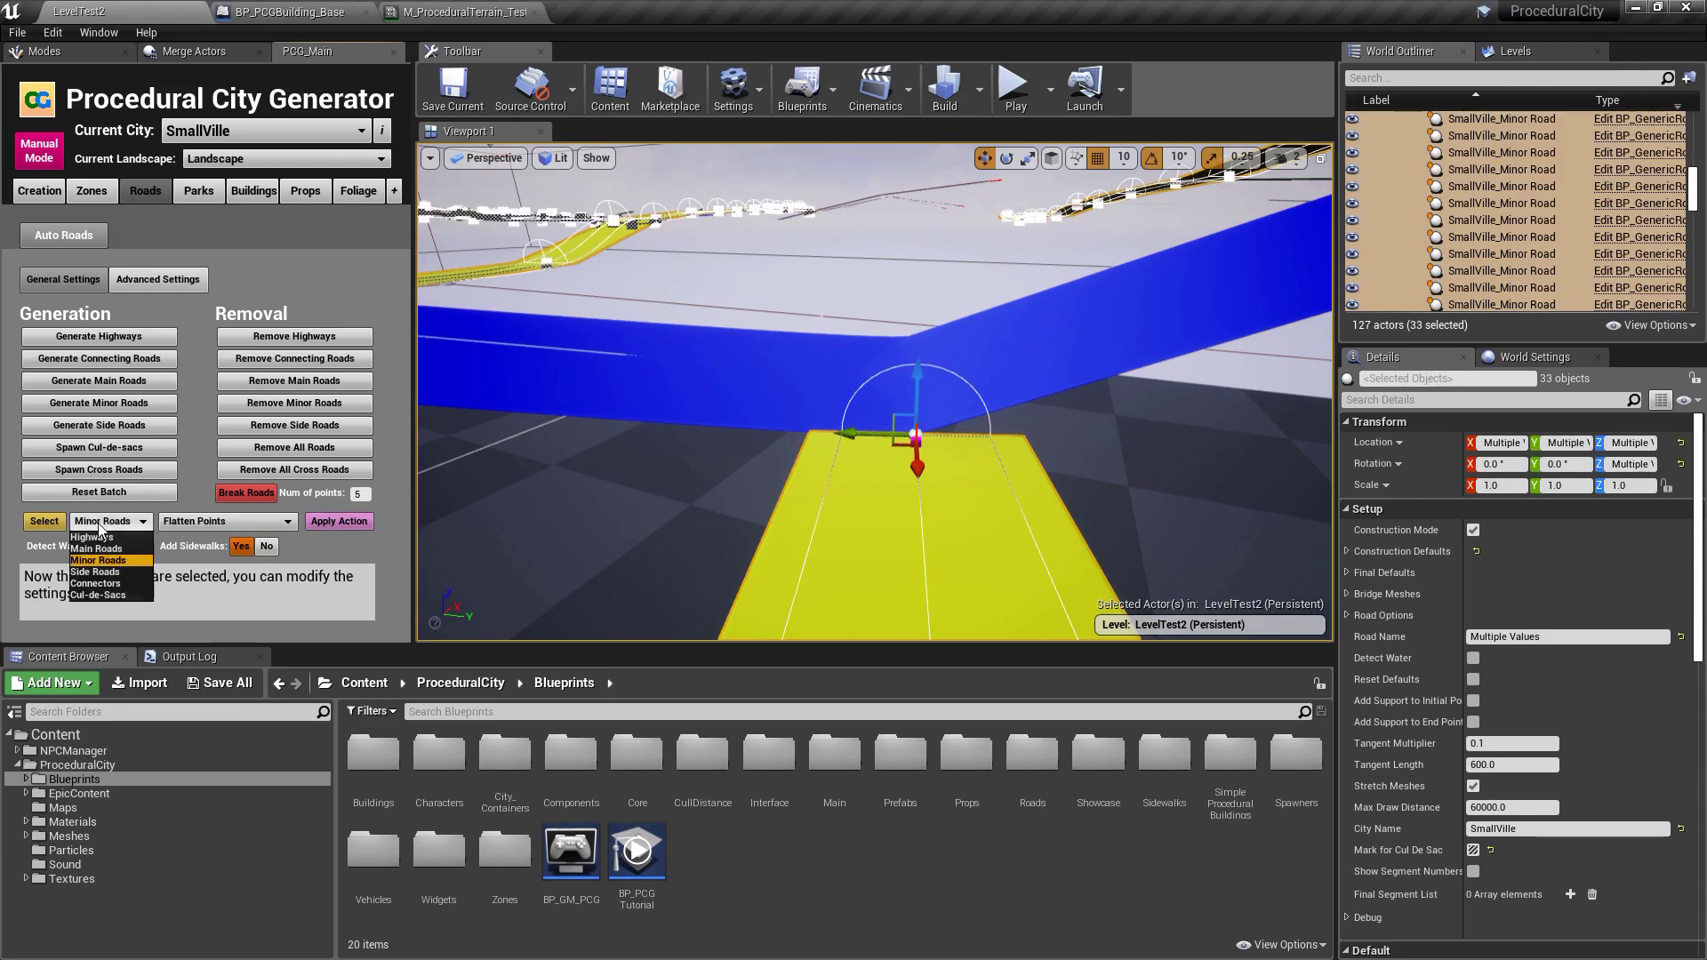
pyautogui.click(95, 572)
pyautogui.click(44, 521)
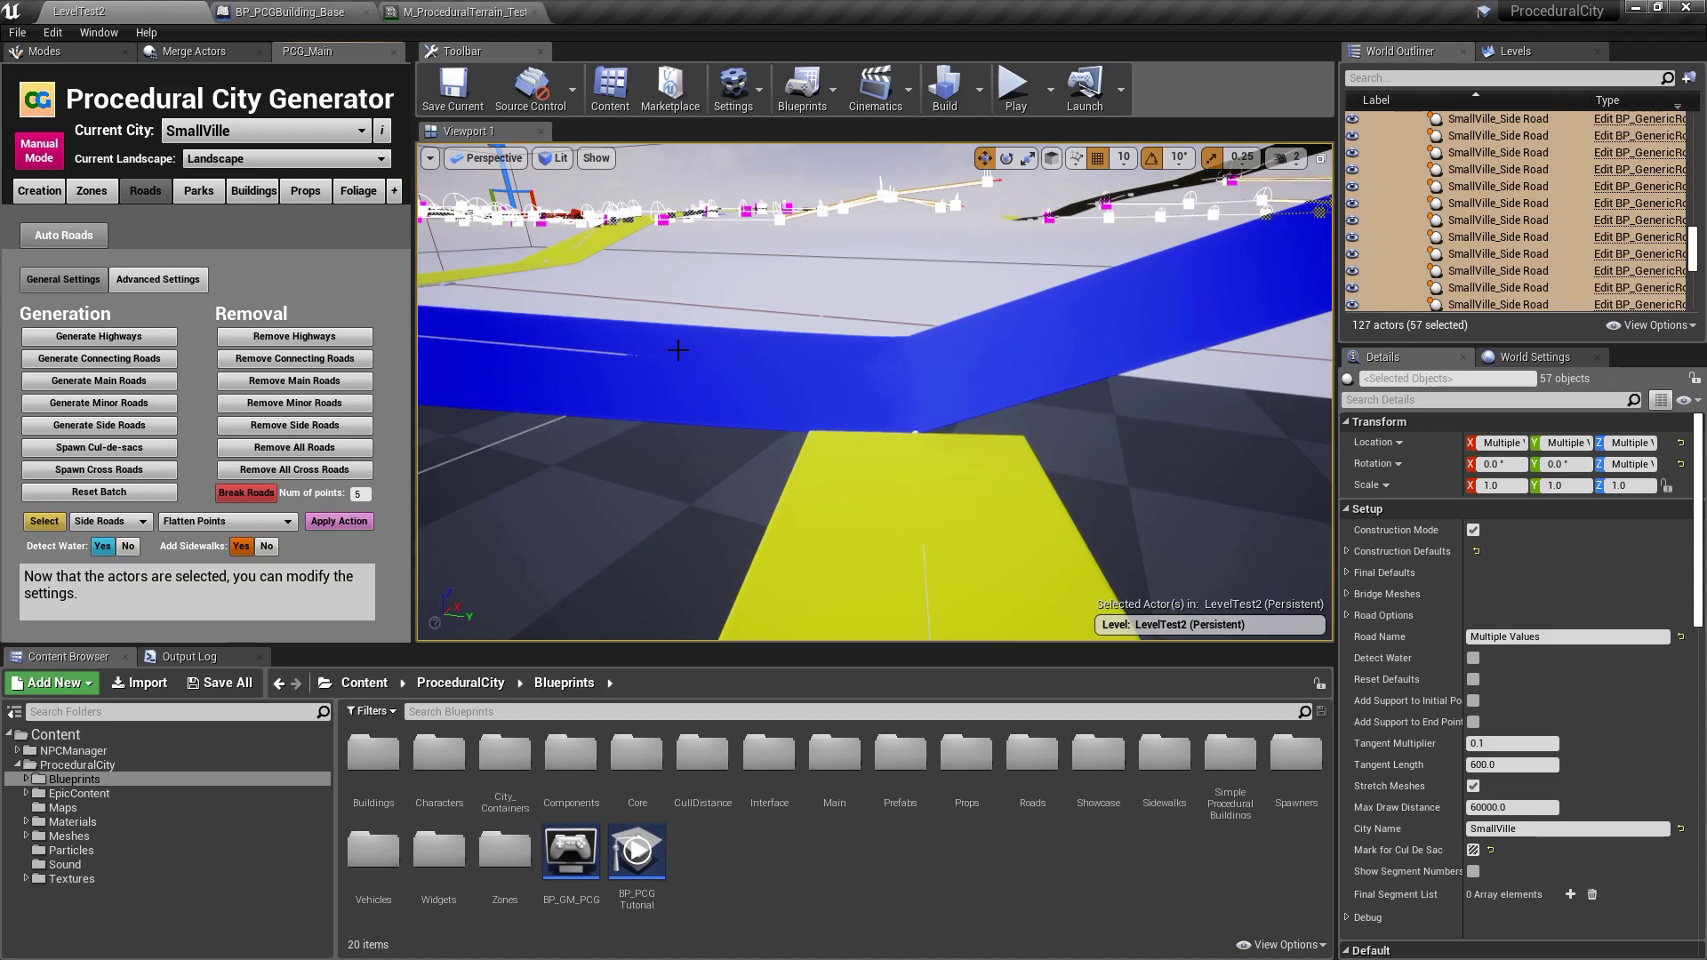
# - Turn off Construction Mode for the main road at the junction and inspect how the minor road meets it
pyautogui.click(746, 375)
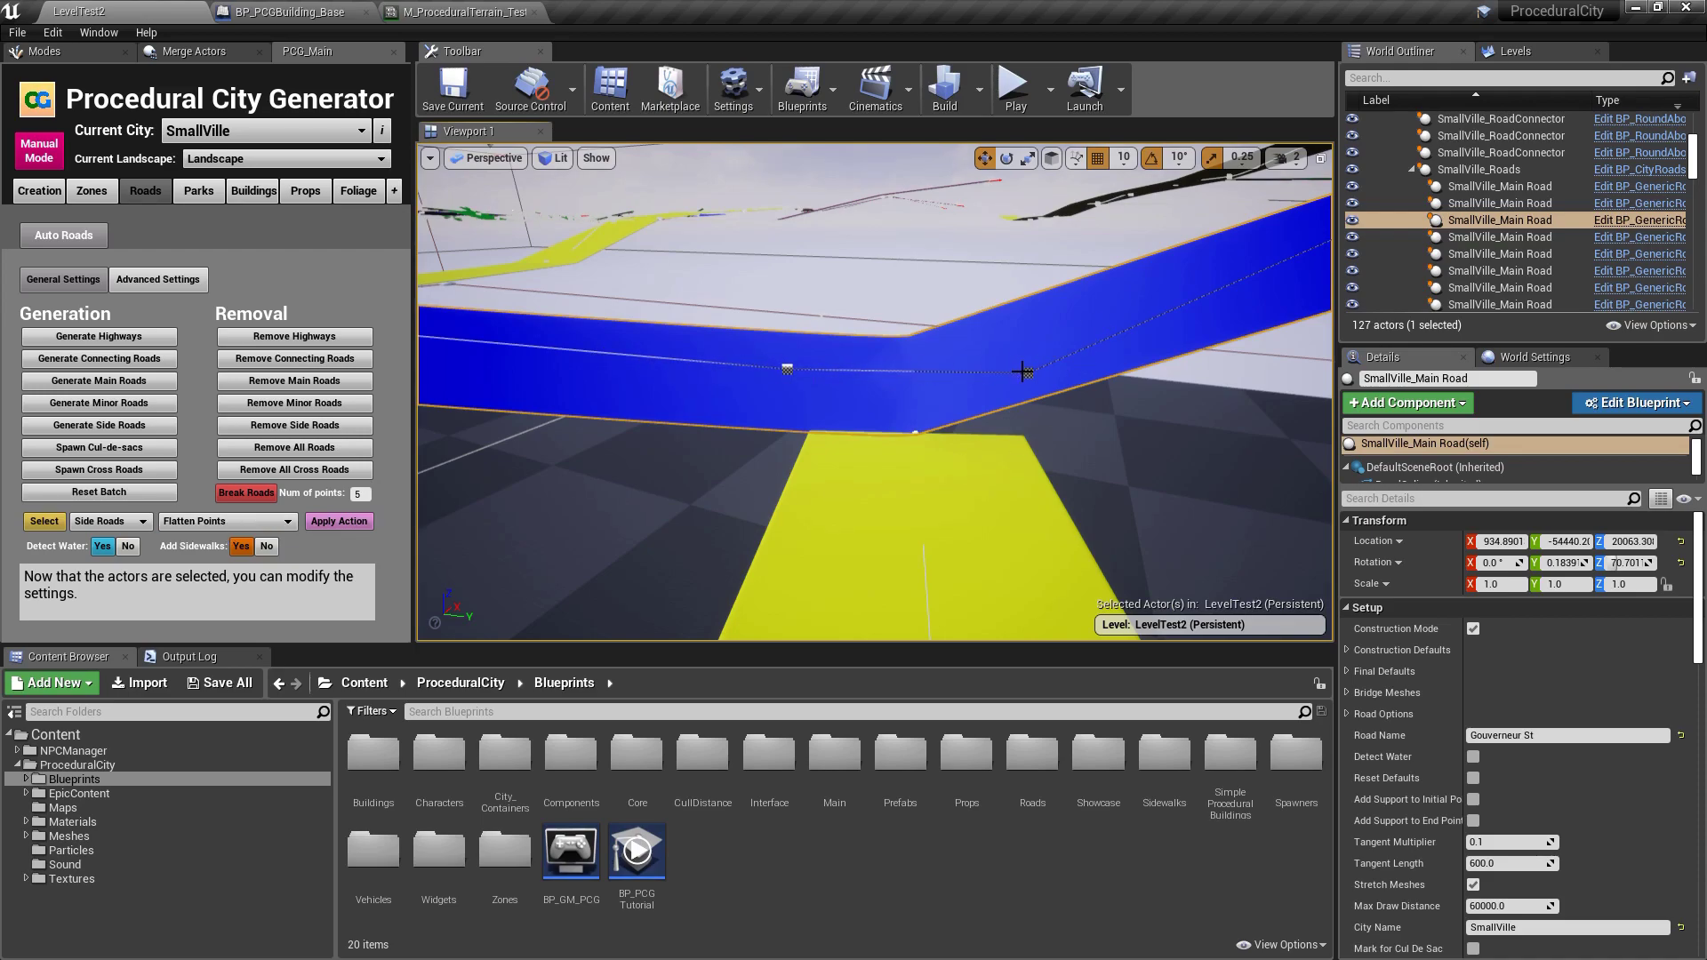
pyautogui.moveTo(812, 369); pyautogui.dragTo(1280, 285, button='right')
pyautogui.moveTo(876, 391); pyautogui.dragTo(1165, 452, button='right')
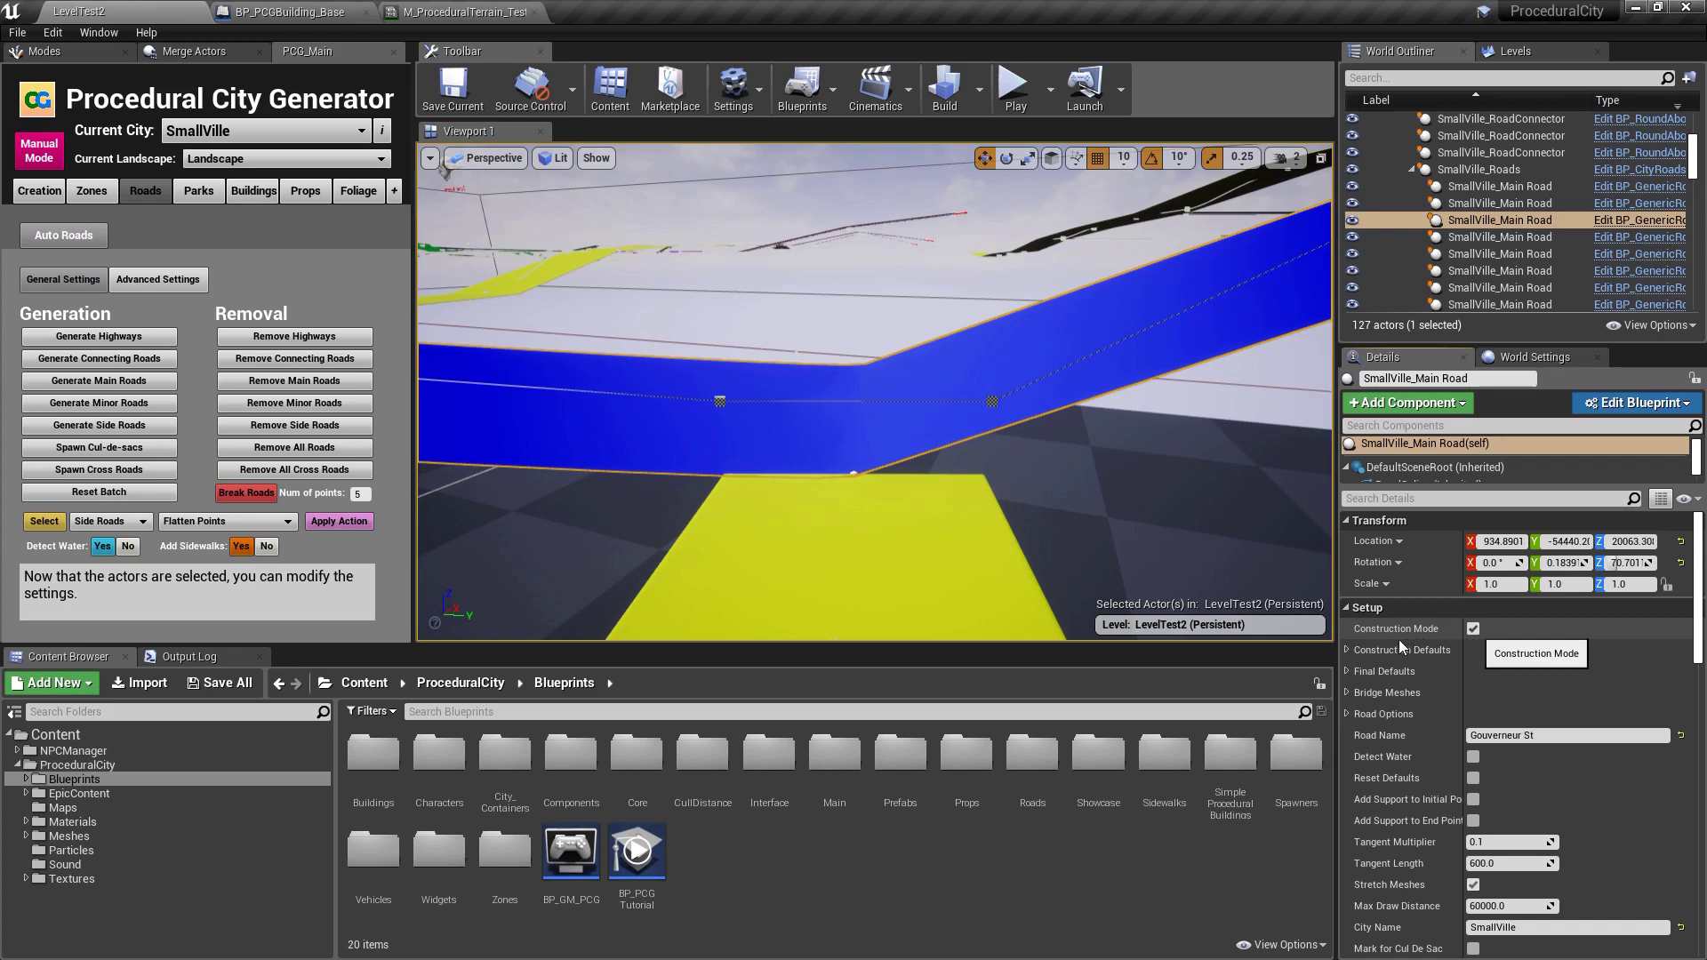
pyautogui.click(1474, 629)
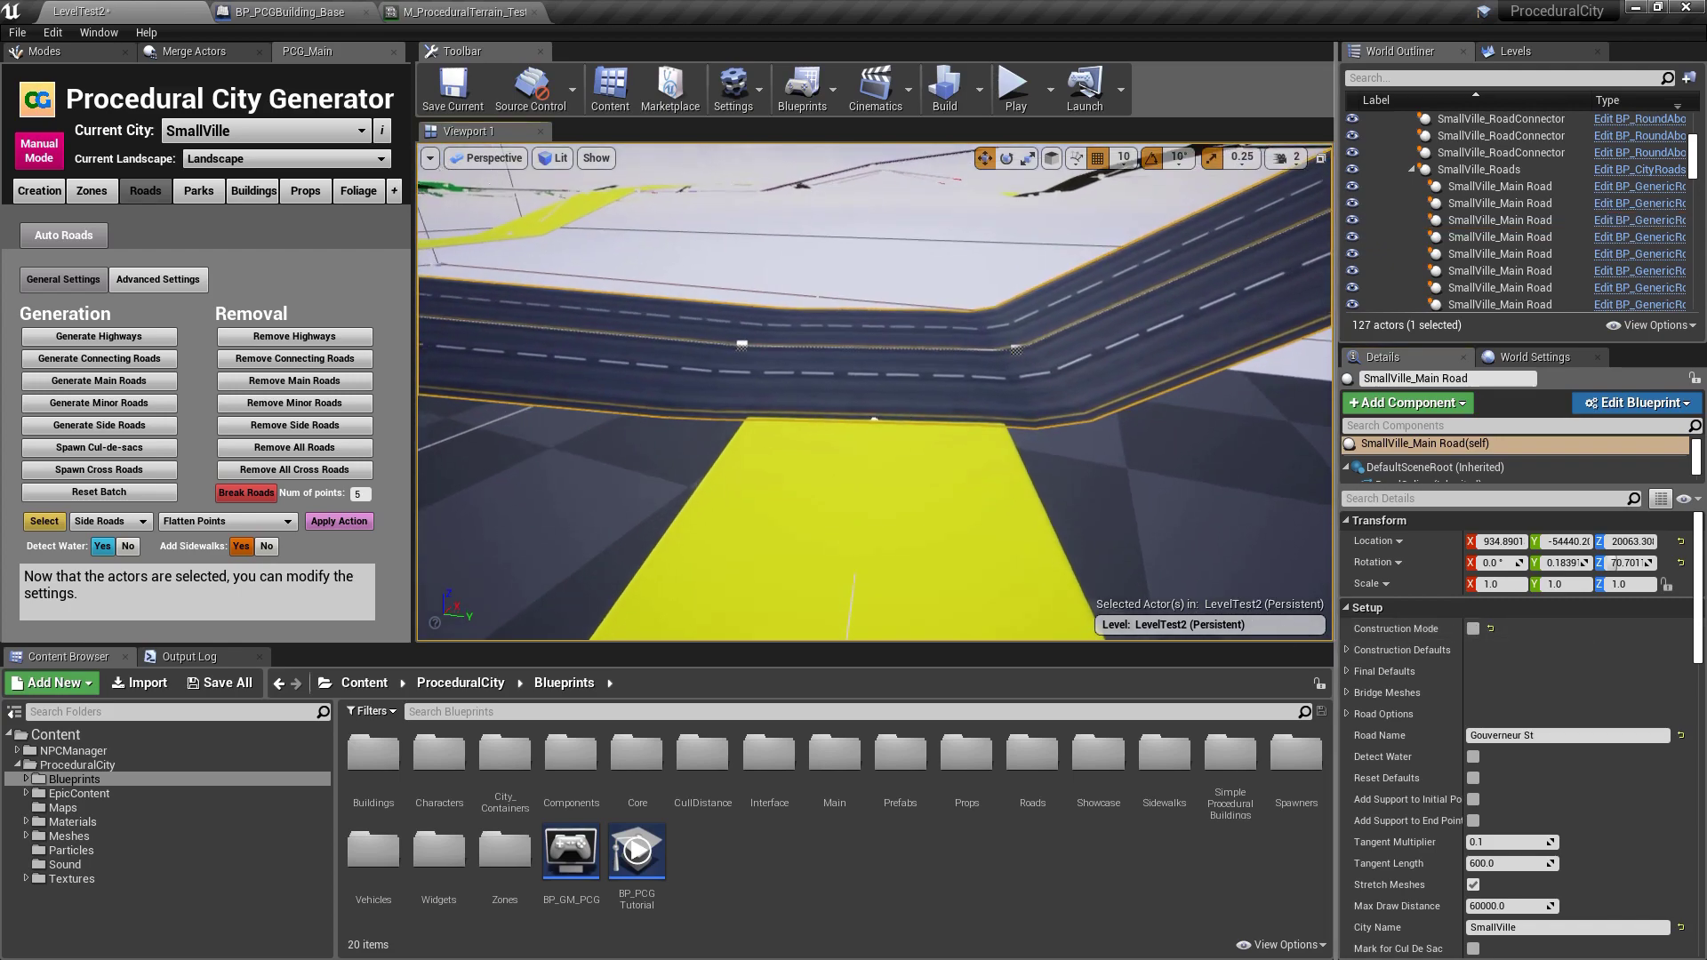
pyautogui.moveTo(875, 400); pyautogui.dragTo(875, 389, button='right')
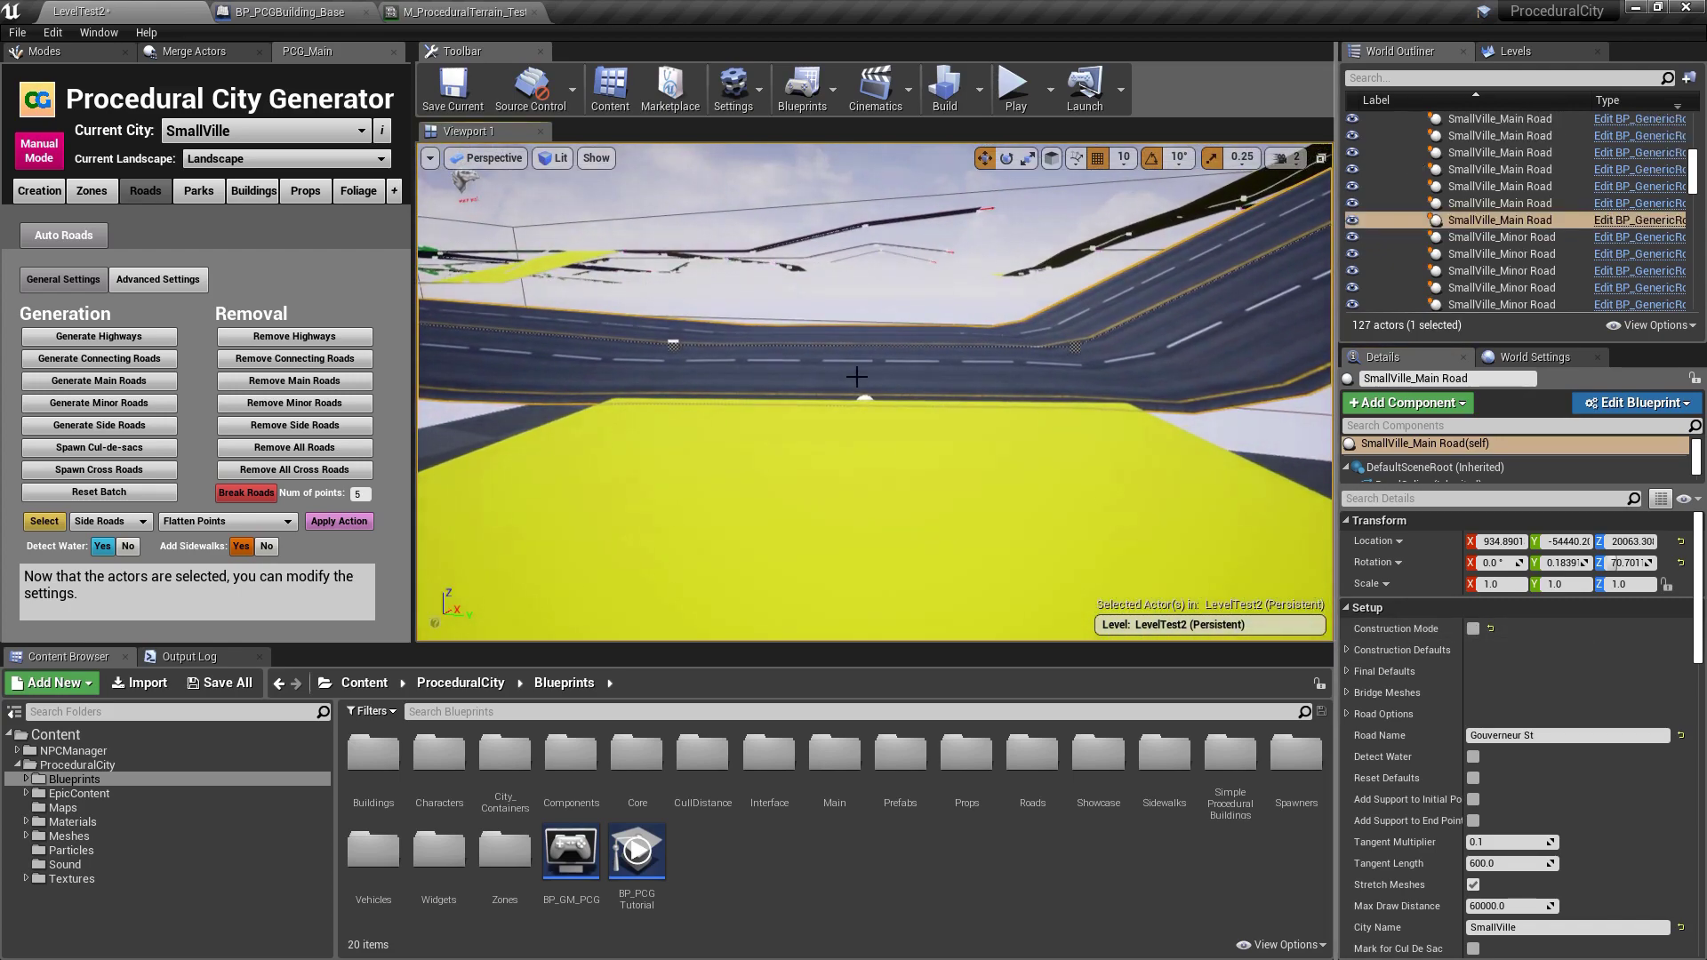
pyautogui.moveTo(950, 396); pyautogui.dragTo(951, 384, button='right')
pyautogui.moveTo(880, 442); pyautogui.dragTo(900, 423, button='right')
# - Raise the viewport camera speed to 3 and inspect the closely spaced spline points on the Williamsburg Bridge main road
pyautogui.click(1286, 157)
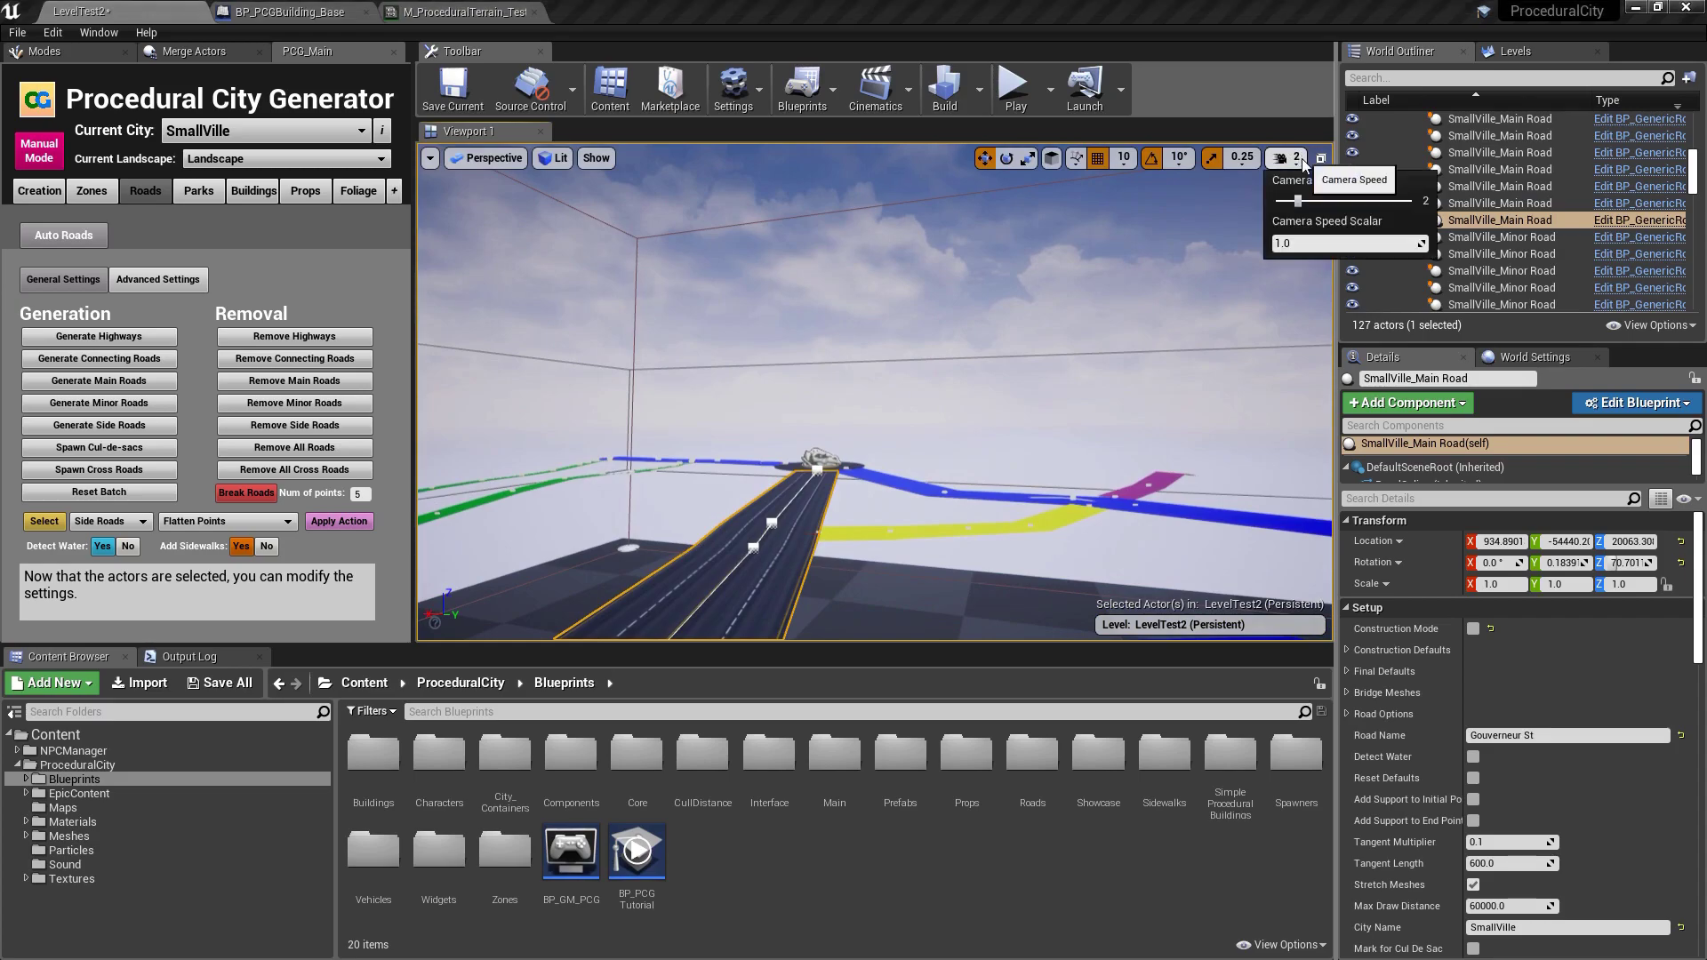
pyautogui.moveTo(1067, 356); pyautogui.dragTo(934, 405, button='right')
pyautogui.click(934, 404)
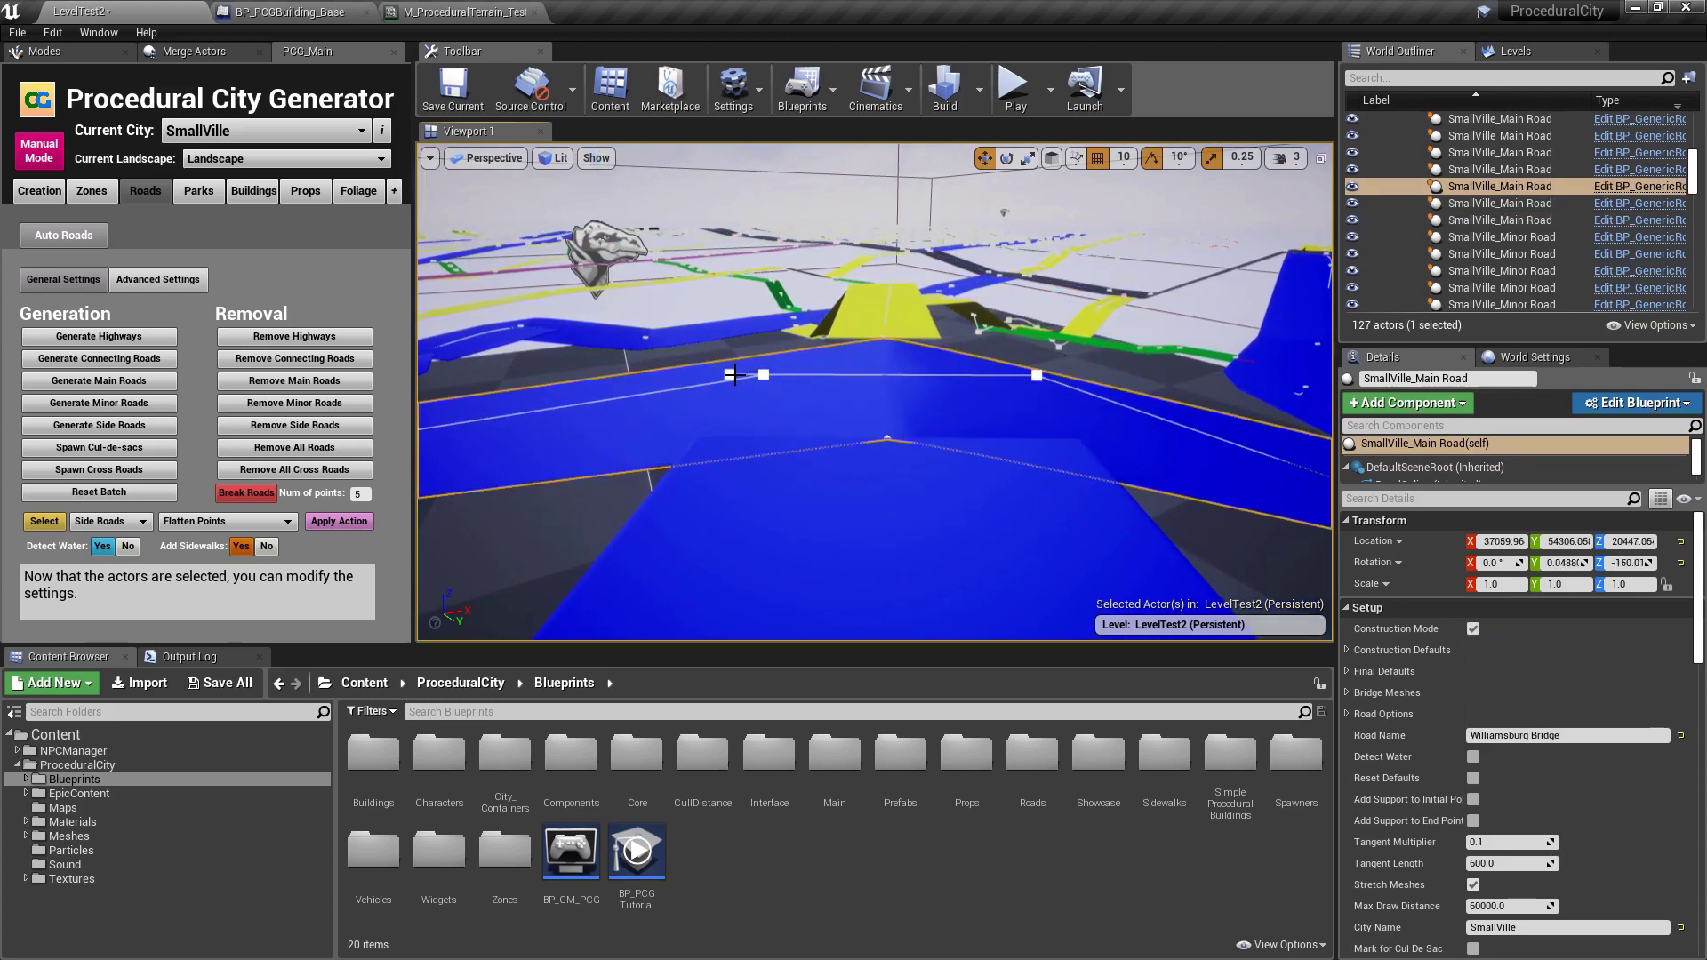
pyautogui.click(763, 375)
pyautogui.click(990, 387)
pyautogui.moveTo(1040, 376); pyautogui.dragTo(831, 318, button='right')
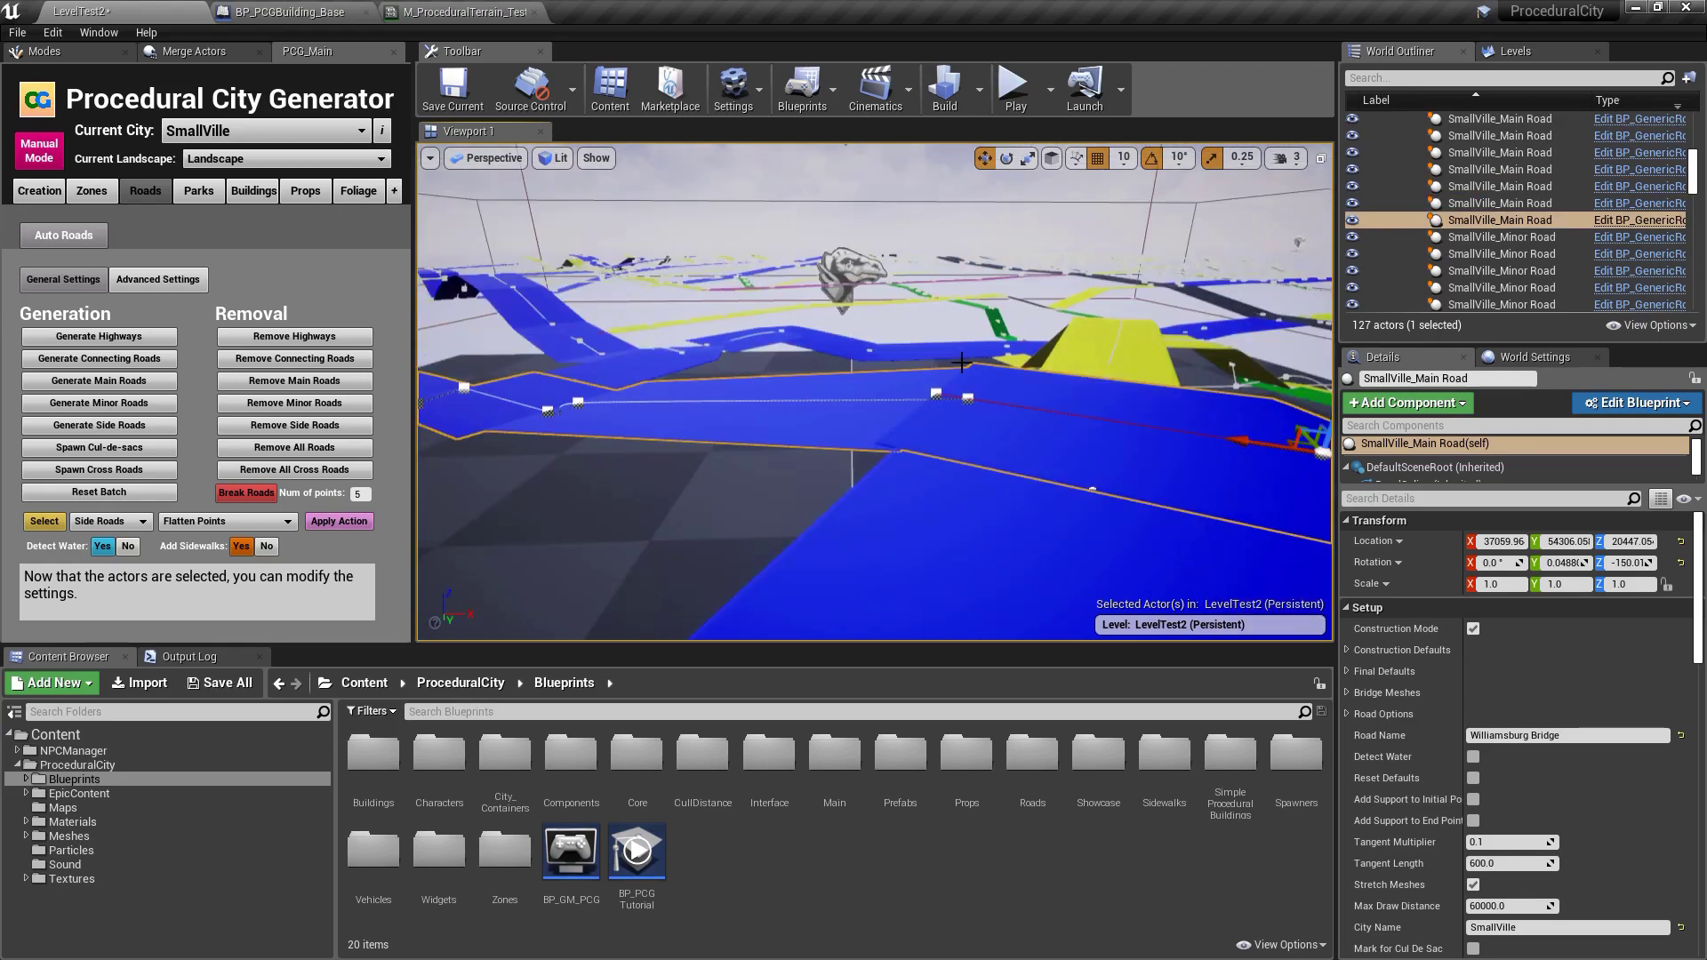
pyautogui.click(830, 318)
pyautogui.click(1005, 405)
pyautogui.moveTo(1005, 405); pyautogui.dragTo(1096, 324, button='right')
# - Try raising one of the two closely spaced spline points on the Williamsburg Bridge road, and undo the move
pyautogui.click(766, 432)
pyautogui.moveTo(755, 400); pyautogui.dragTo(768, 253)
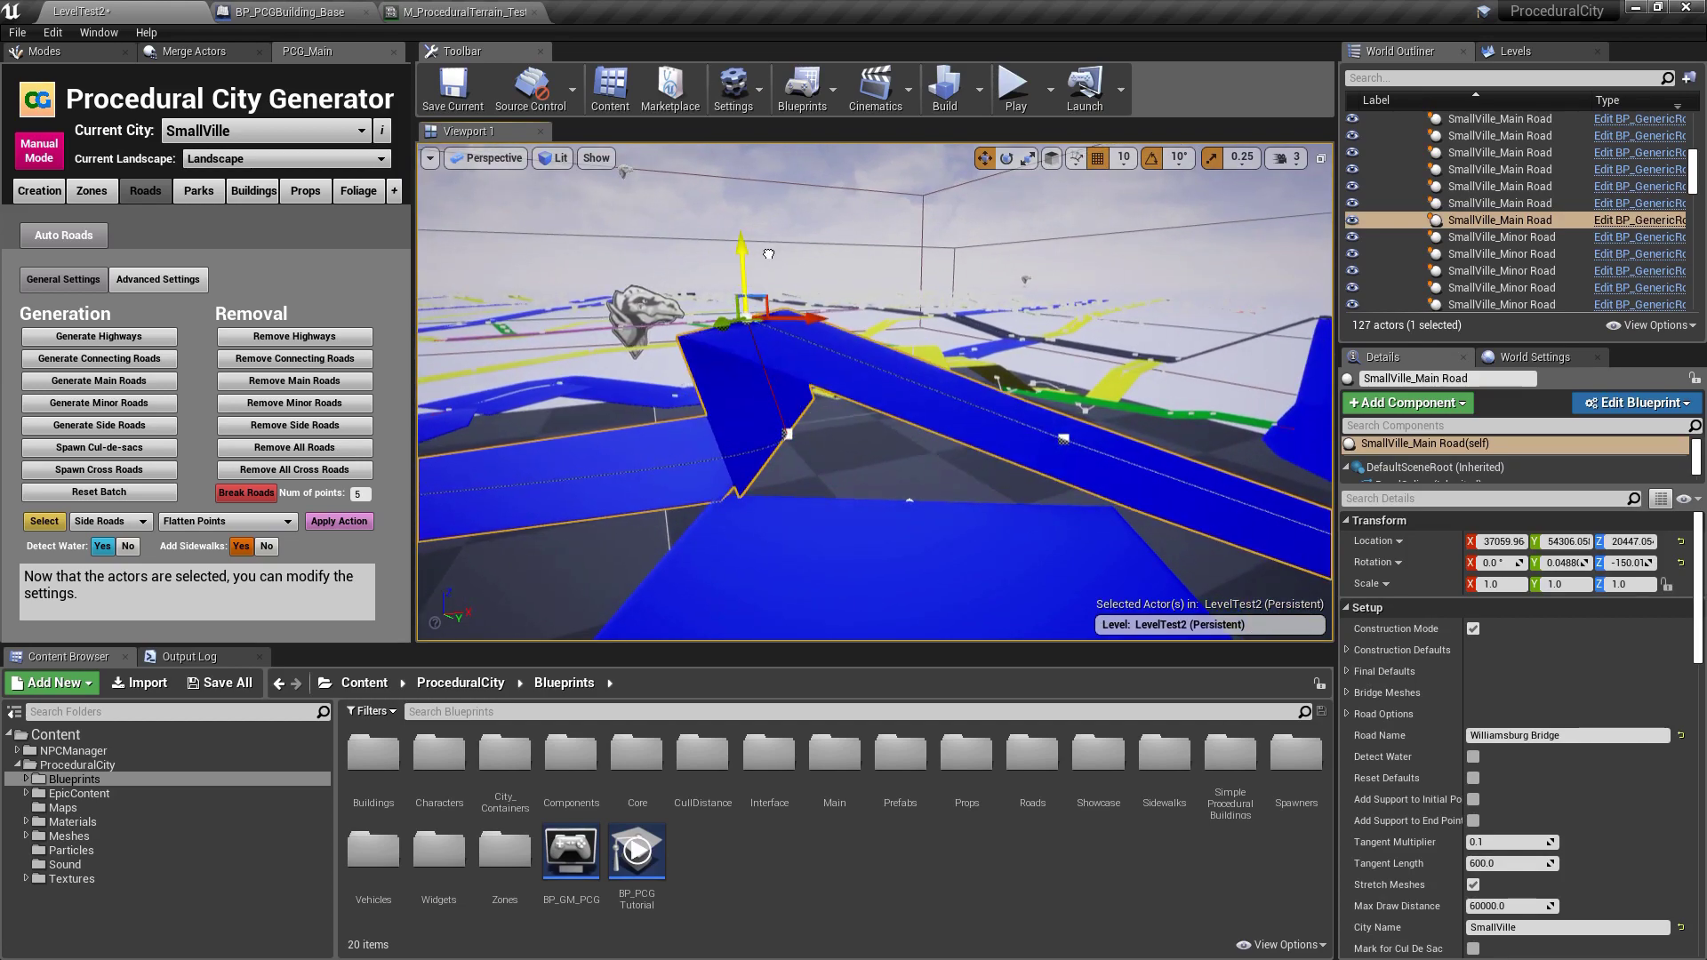
pyautogui.hotkey('ctrl', 'z')
# - Delete the redundant spline point beside the junction on the Williamsburg Bridge main road
pyautogui.click(787, 434)
pyautogui.rightClick(787, 436)
pyautogui.click(809, 454)
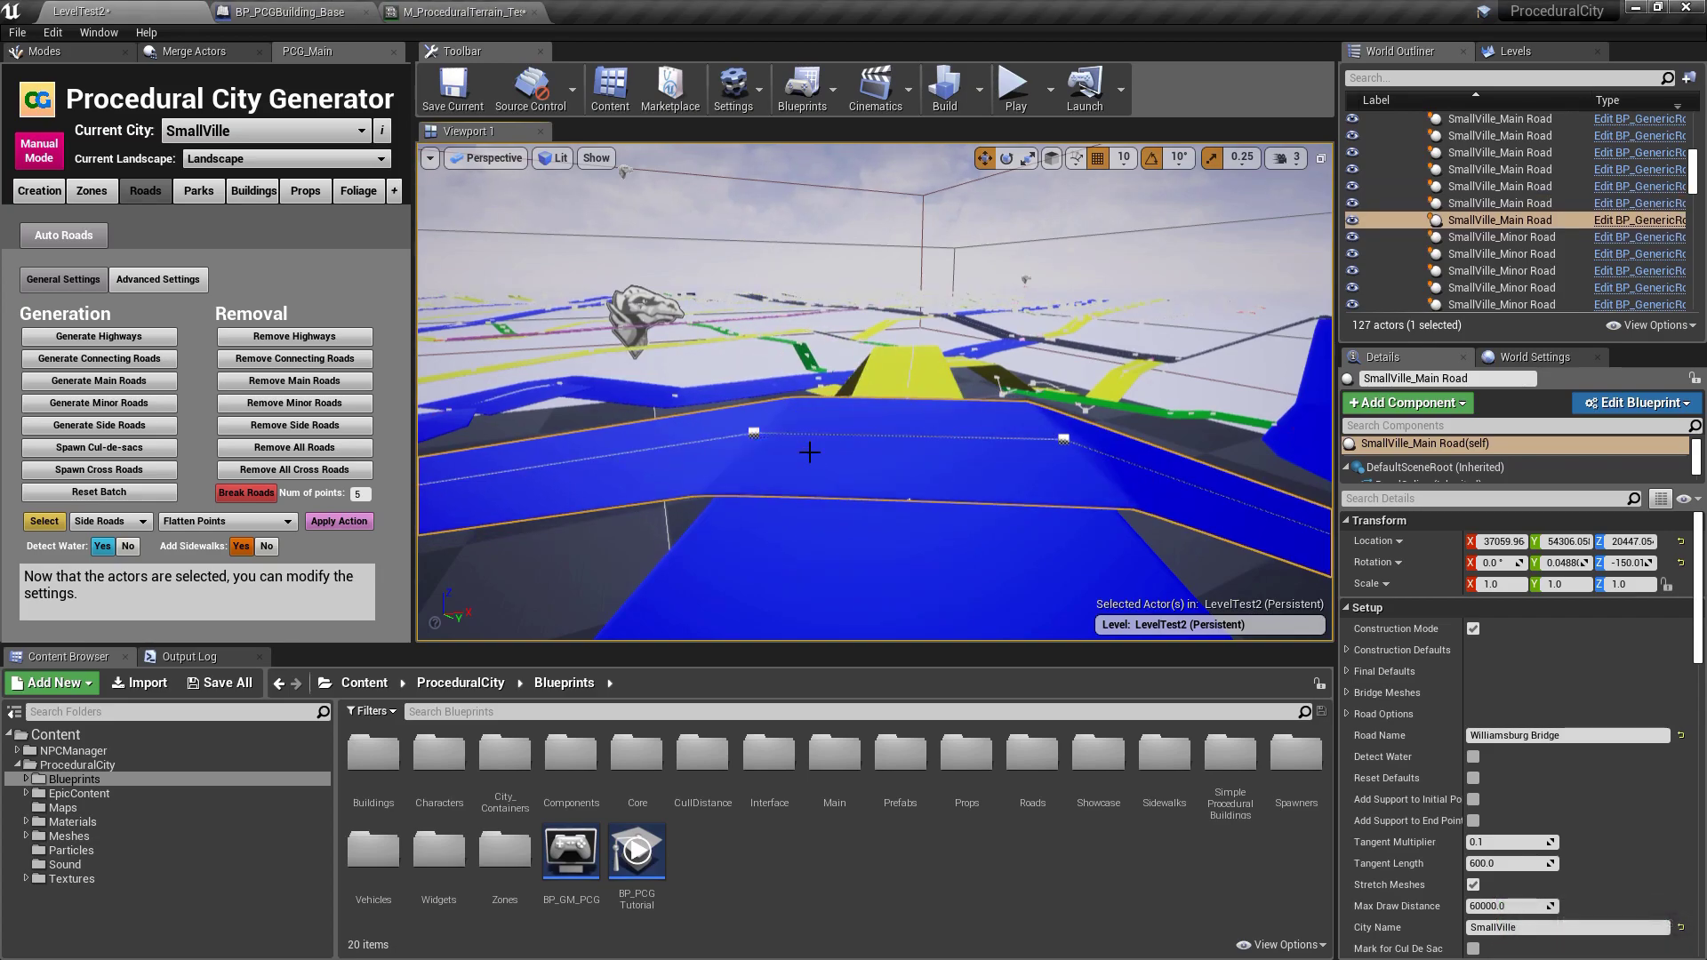
# - Delete the extra overlapping spline point near the end of the Pomander Walk main road, undoing a first deletion of its neighbour
pyautogui.moveTo(876, 391); pyautogui.dragTo(839, 530, button='right')
pyautogui.click(911, 535)
pyautogui.click(746, 444)
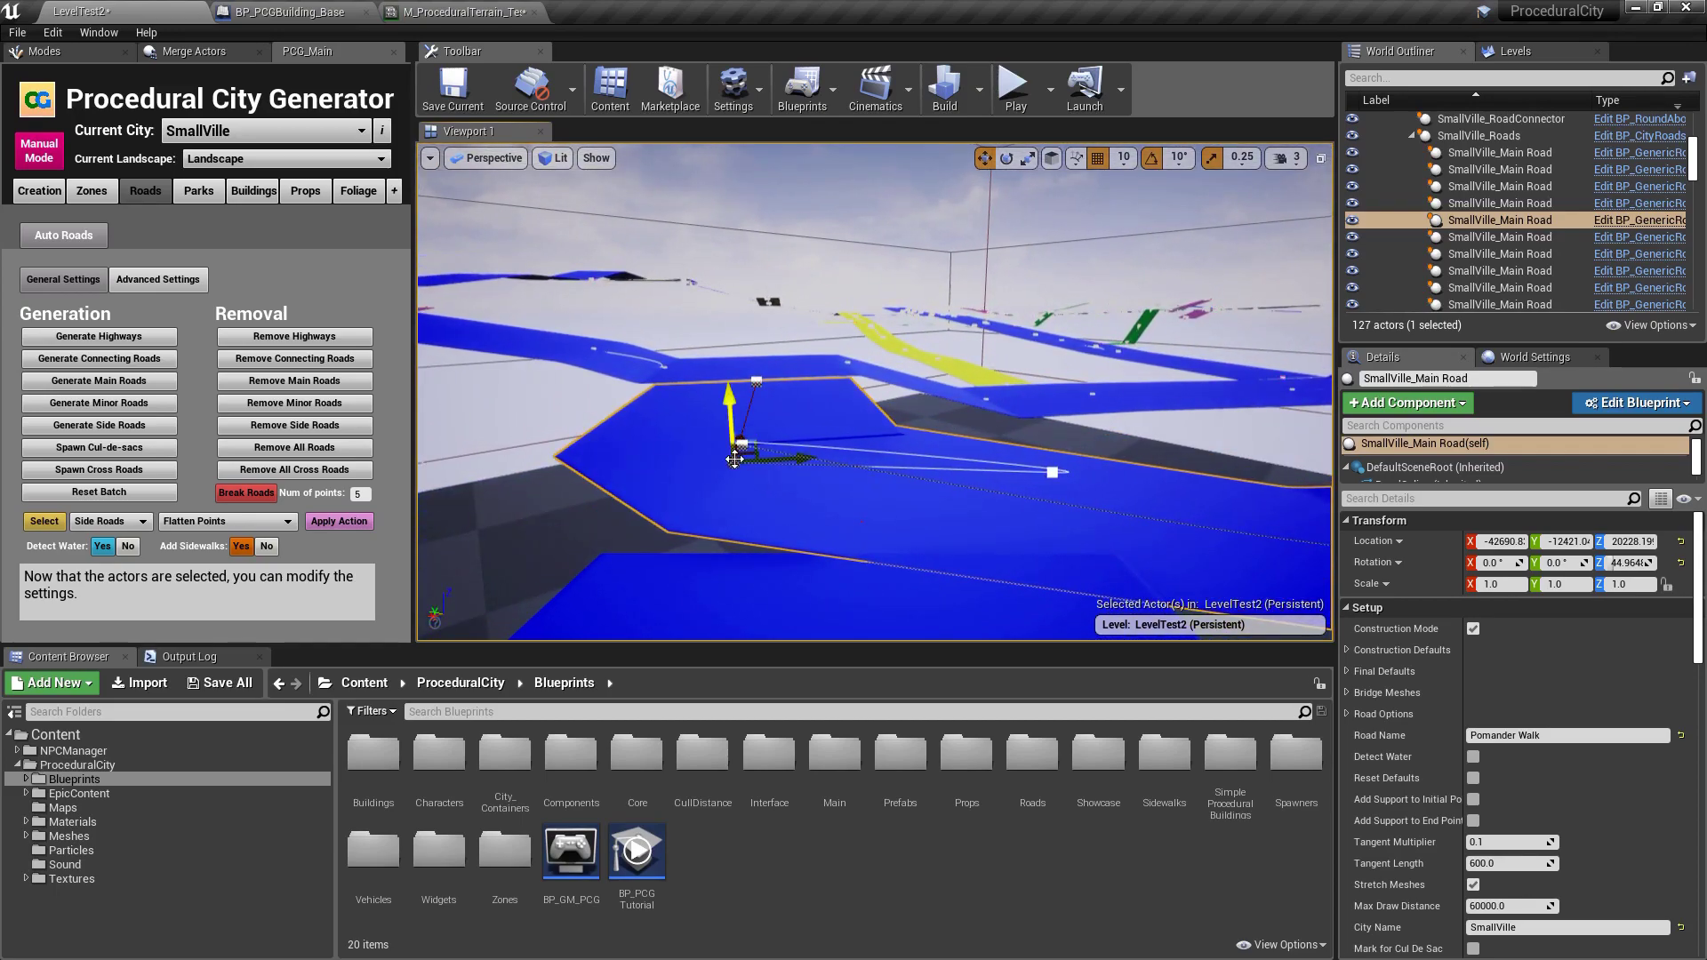
pyautogui.click(788, 445)
pyautogui.hotkey('ctrl', 'z')
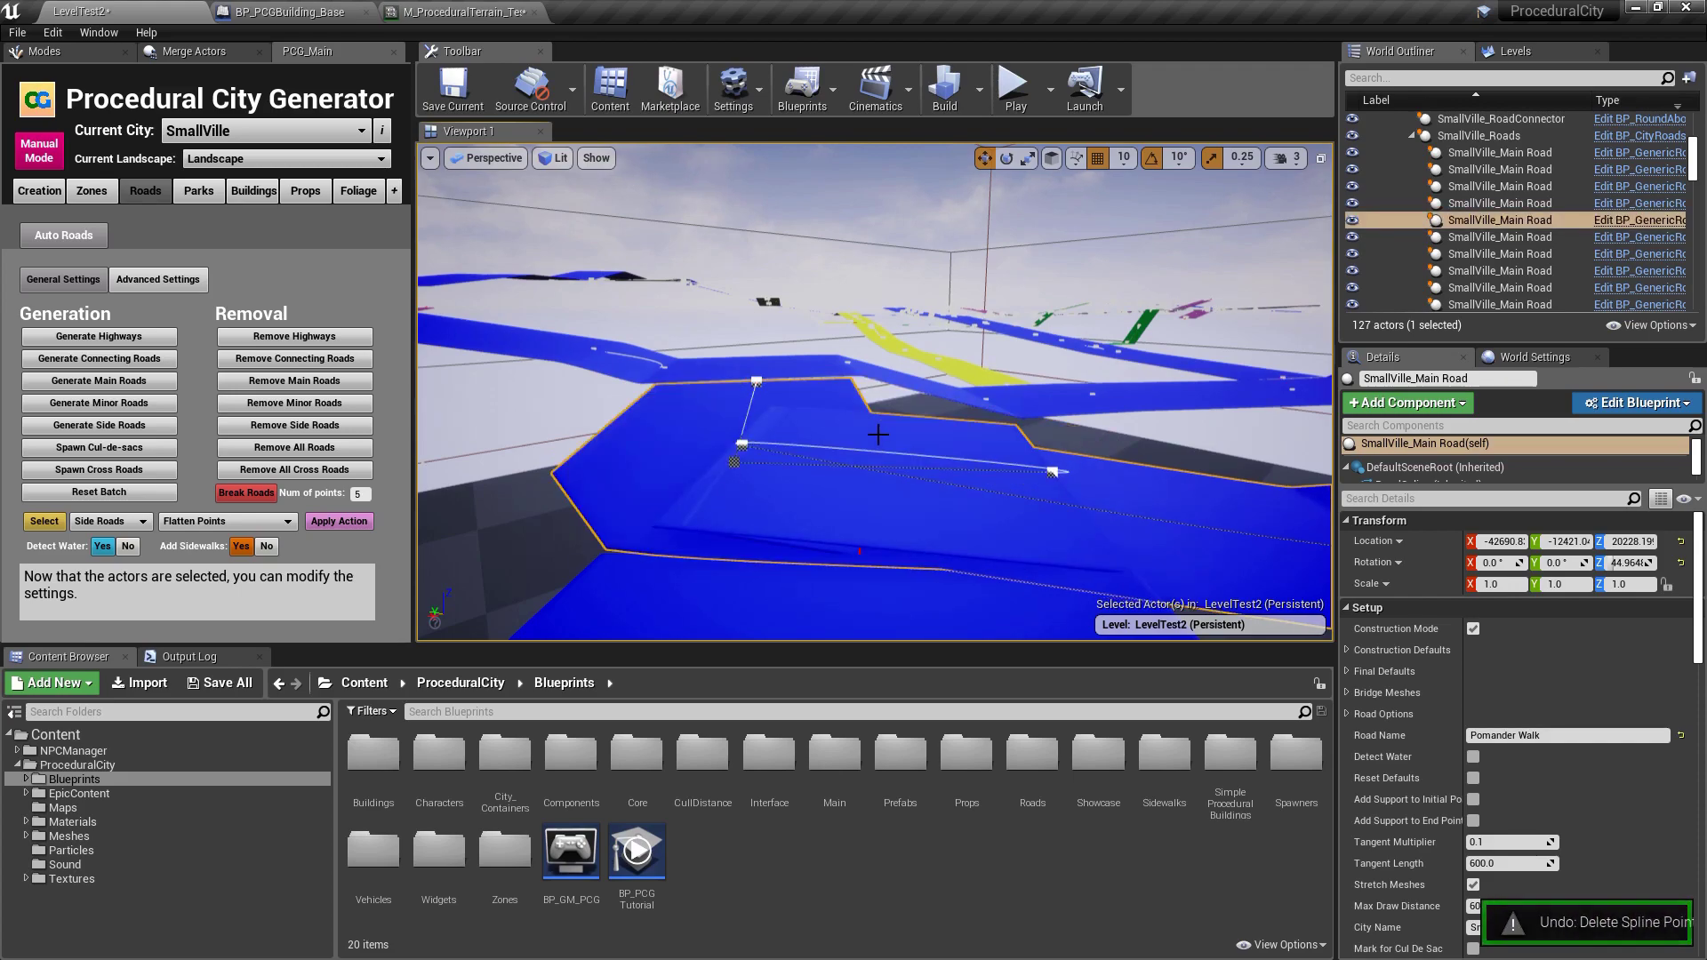
pyautogui.click(738, 445)
pyautogui.press('Delete')
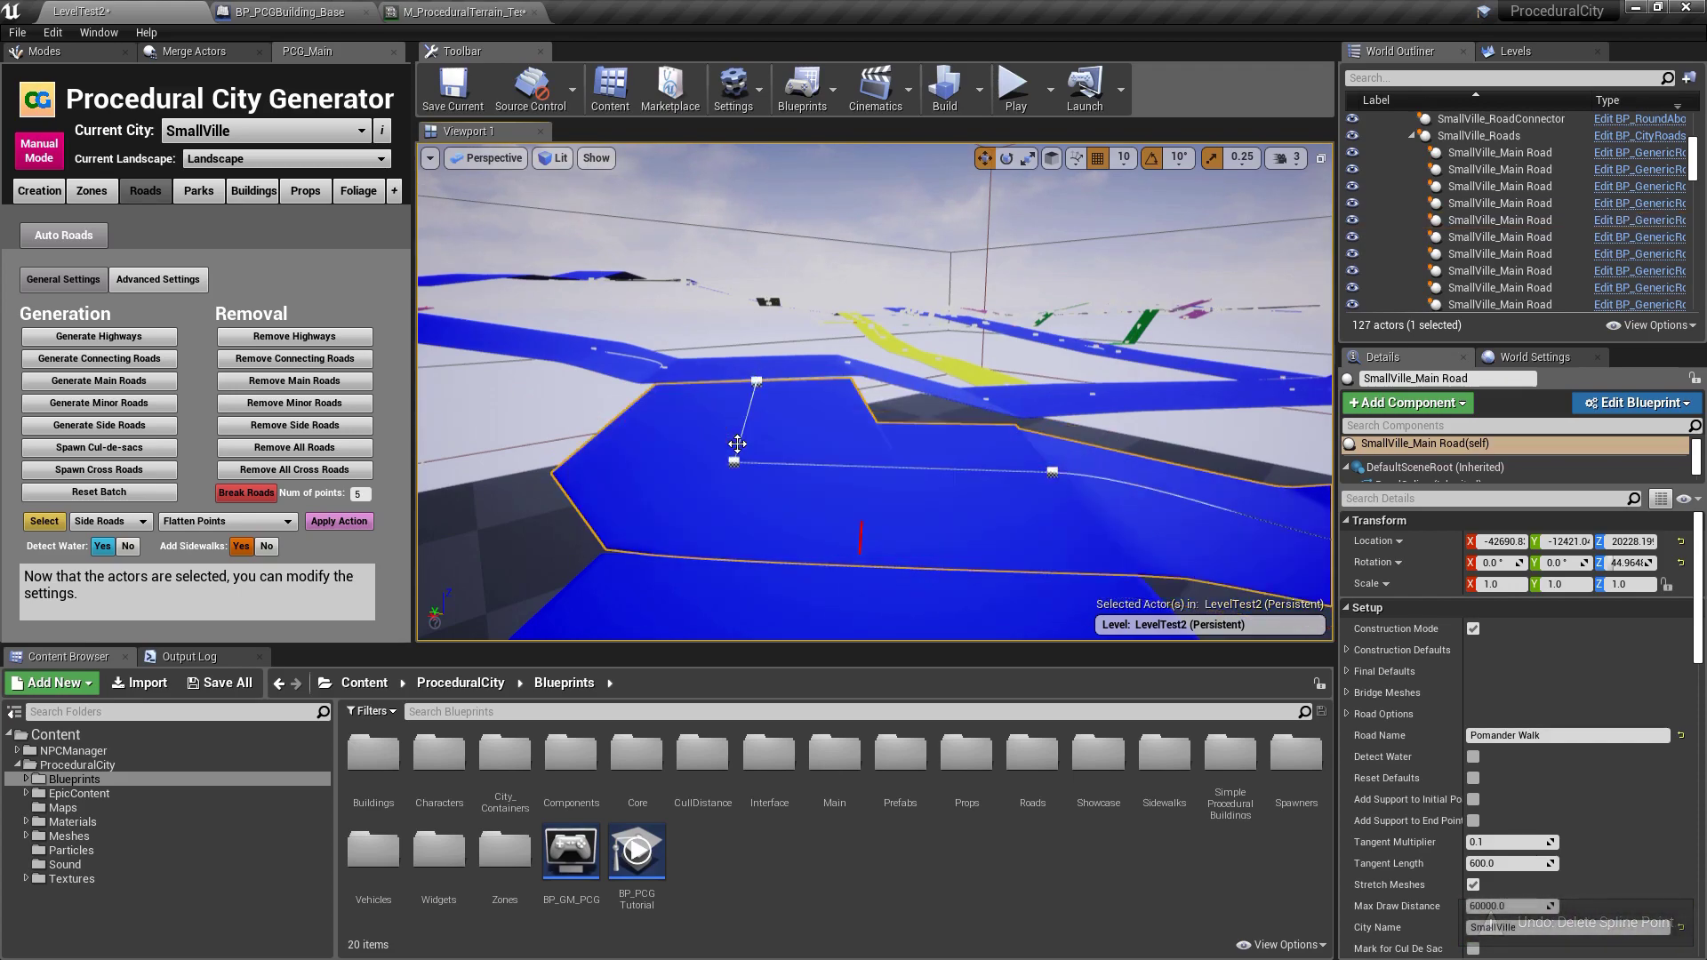
# - Select the Harrison St main road where it joins another main road and review the available road actions
pyautogui.press('d')
pyautogui.moveTo(860, 446); pyautogui.dragTo(739, 455, button='right')
pyautogui.press('w')
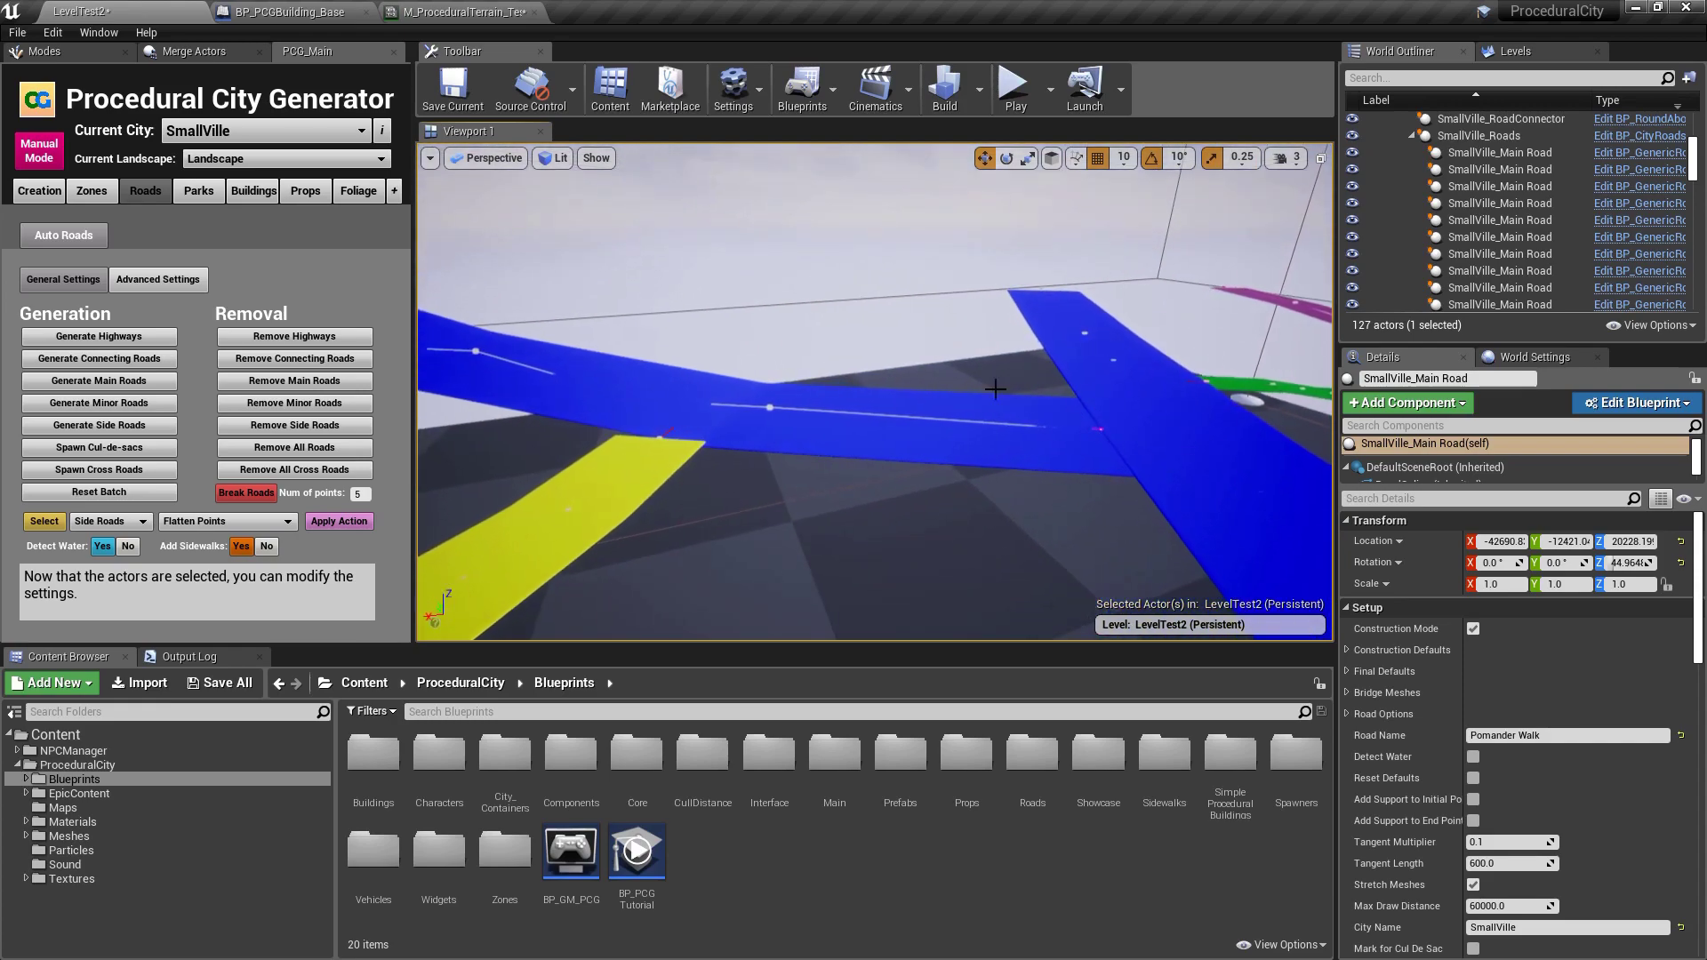
pyautogui.click(872, 354)
pyautogui.moveTo(872, 354)
pyautogui.mouseDown(button='right')
pyautogui.moveTo(911, 355)
pyautogui.moveTo(892, 331)
pyautogui.mouseUp(button='right')
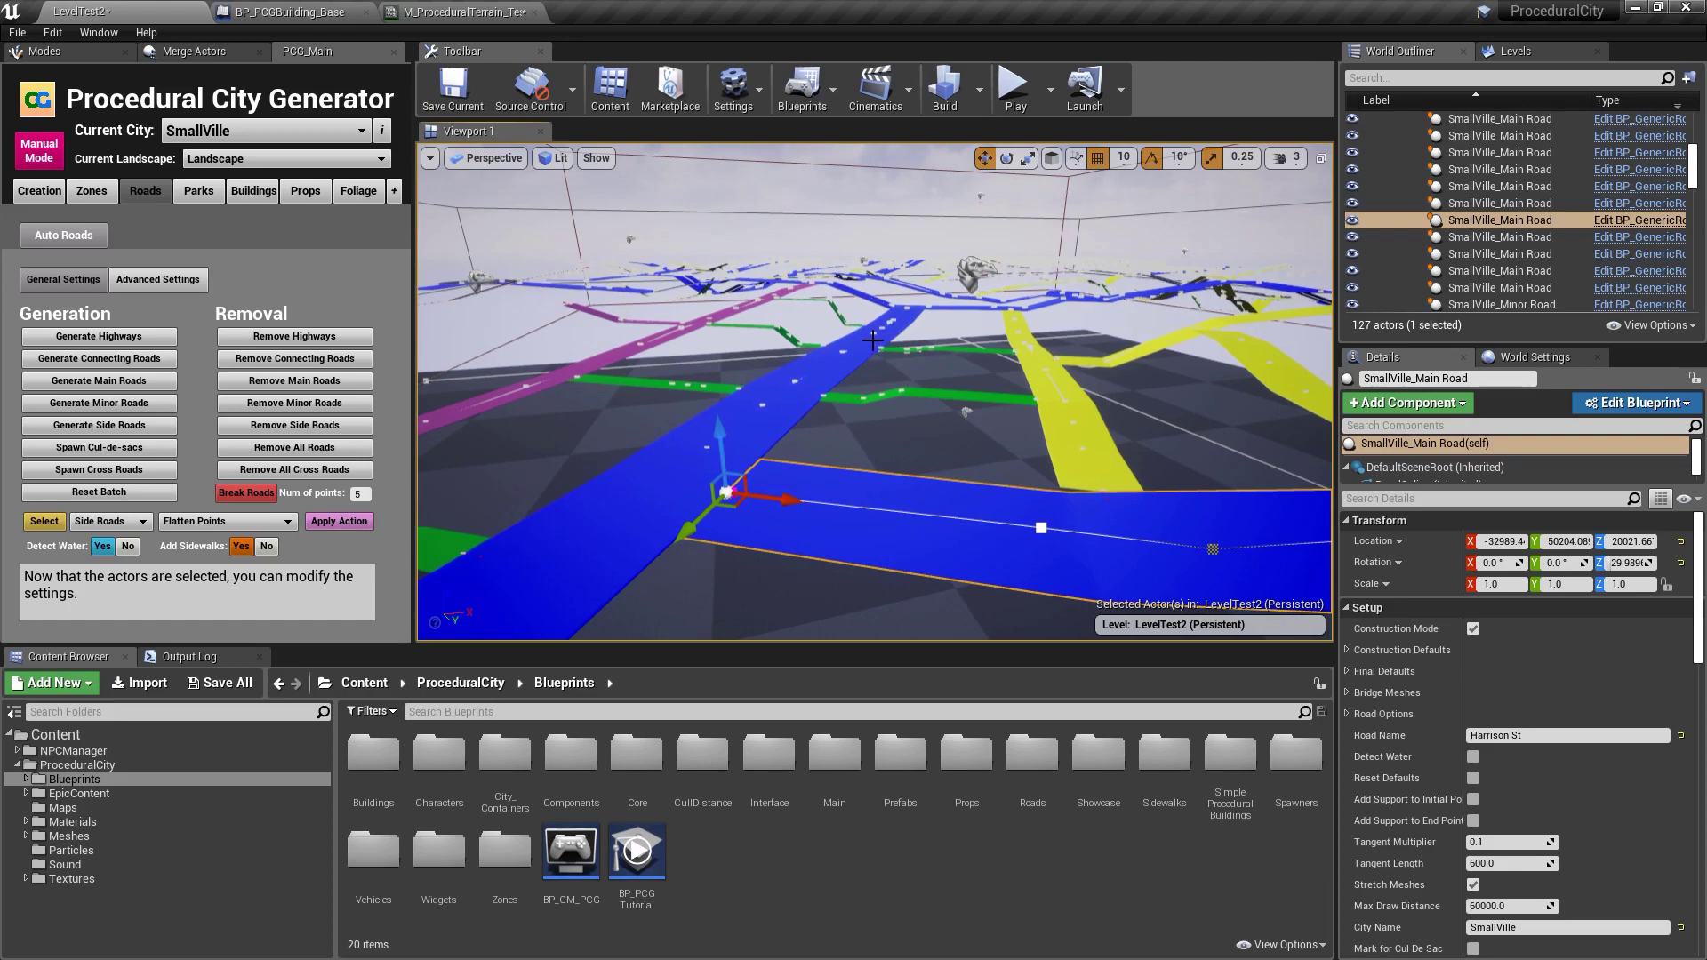
pyautogui.click(217, 523)
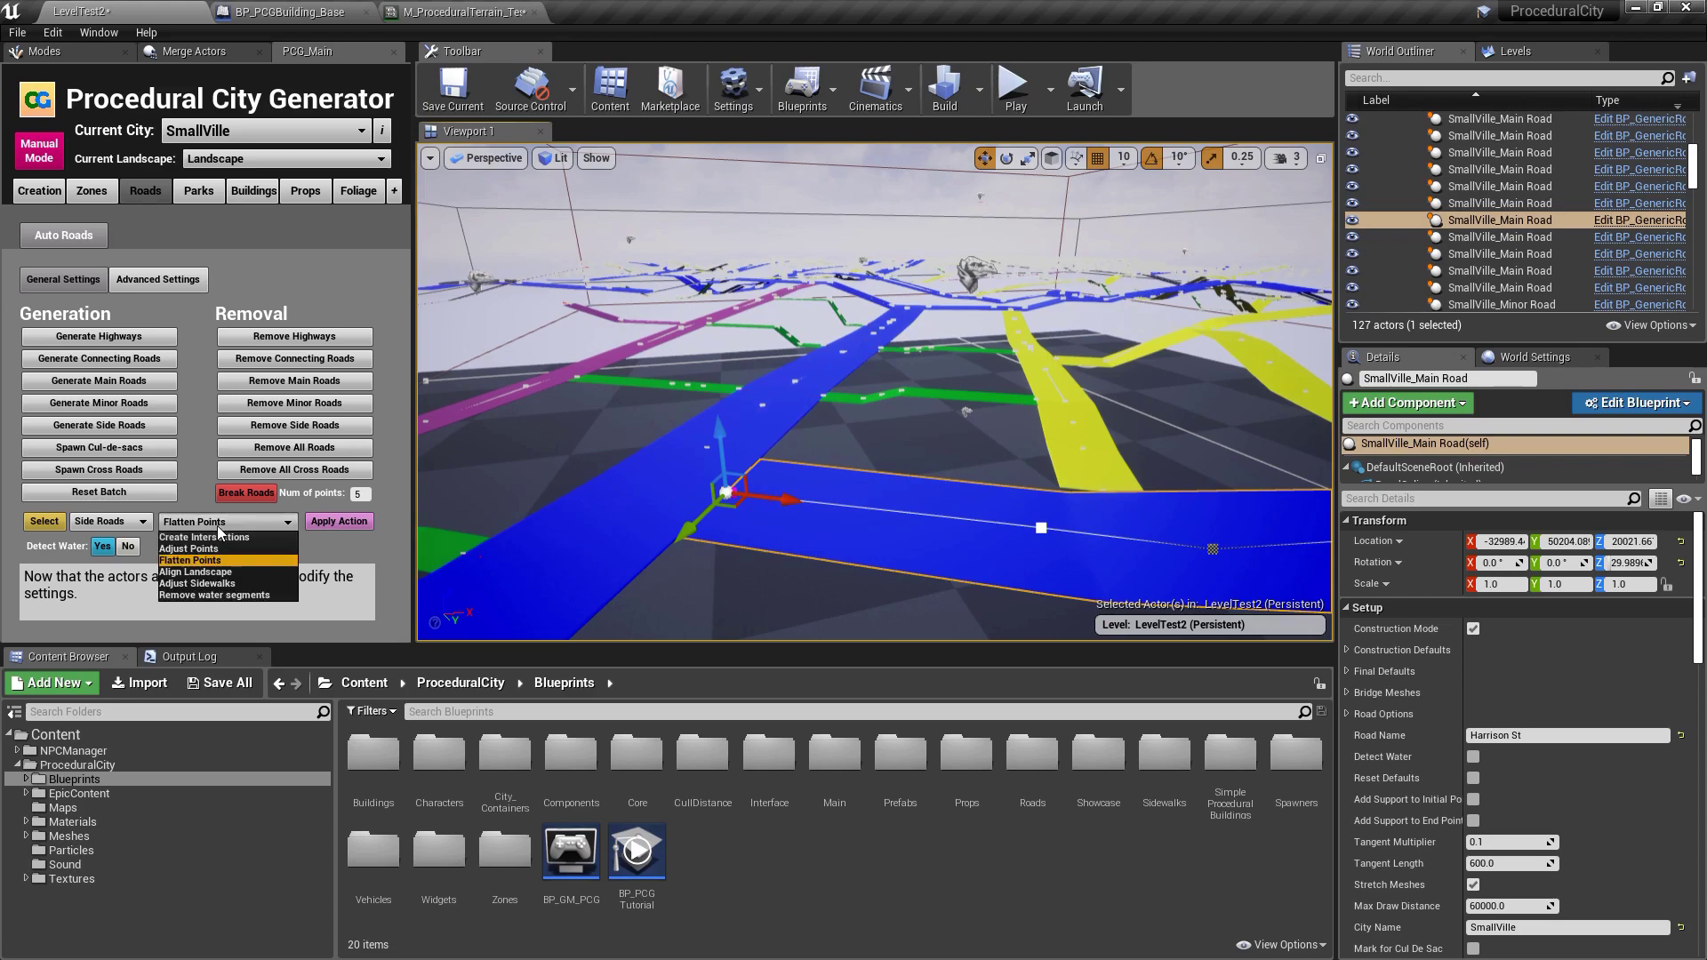
pyautogui.click(348, 550)
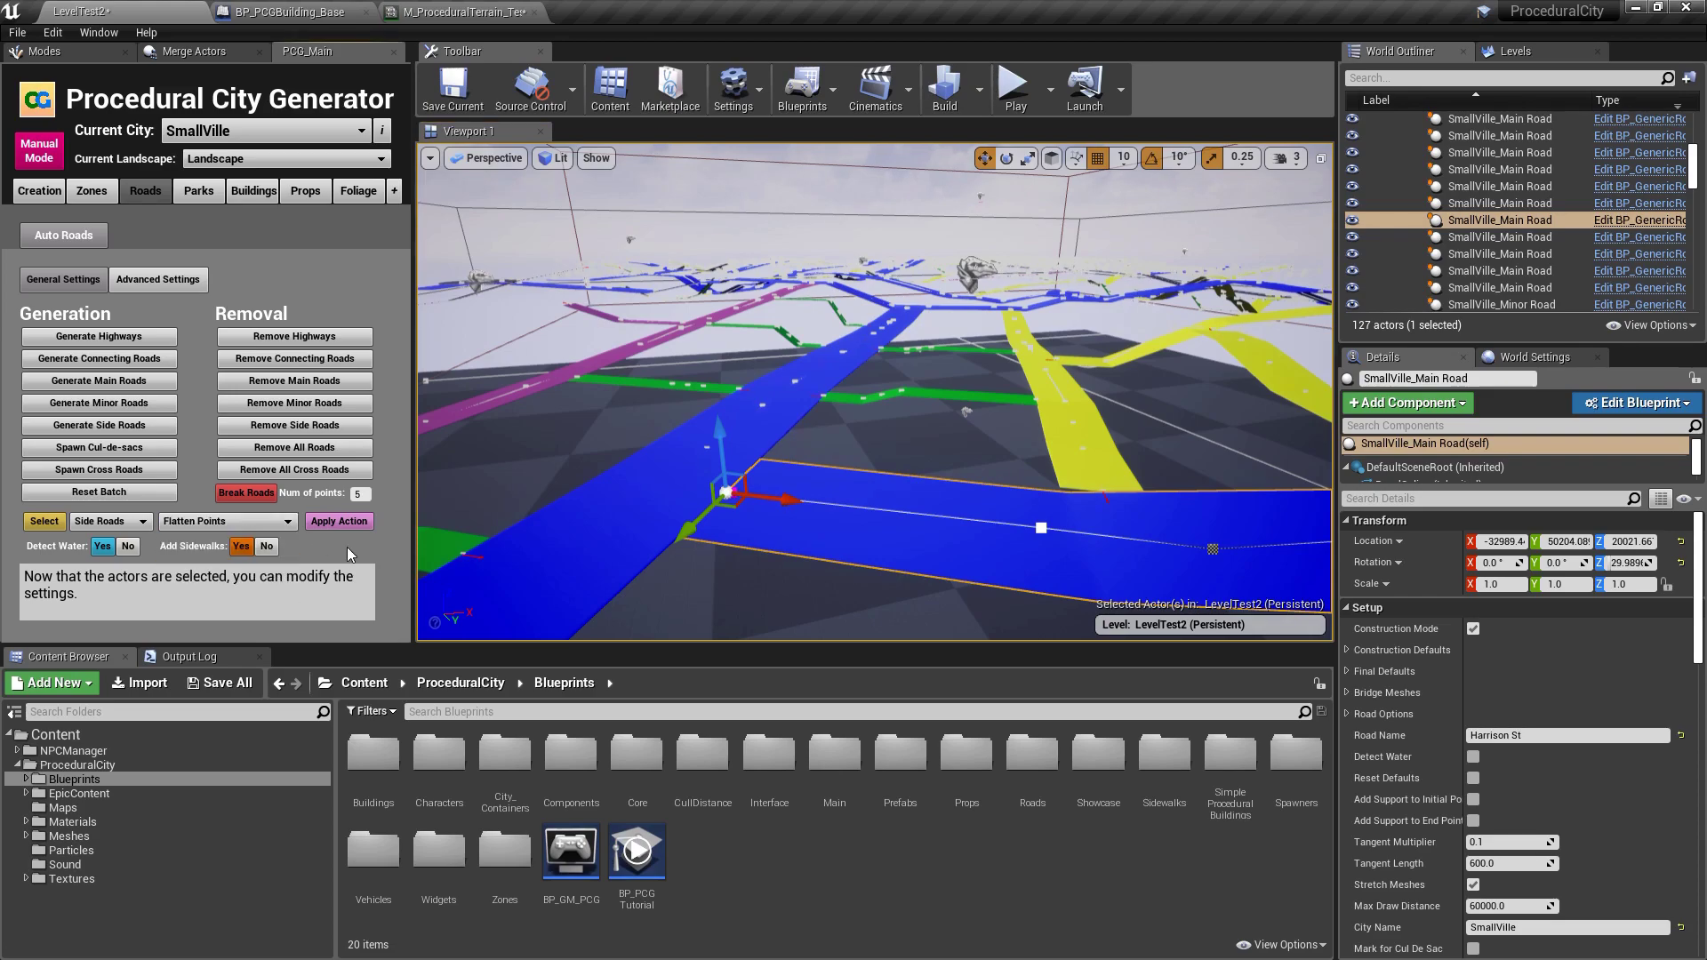
# - Select all main roads and turn off Construction Mode for them
pyautogui.click(122, 524)
pyautogui.click(98, 553)
pyautogui.click(49, 524)
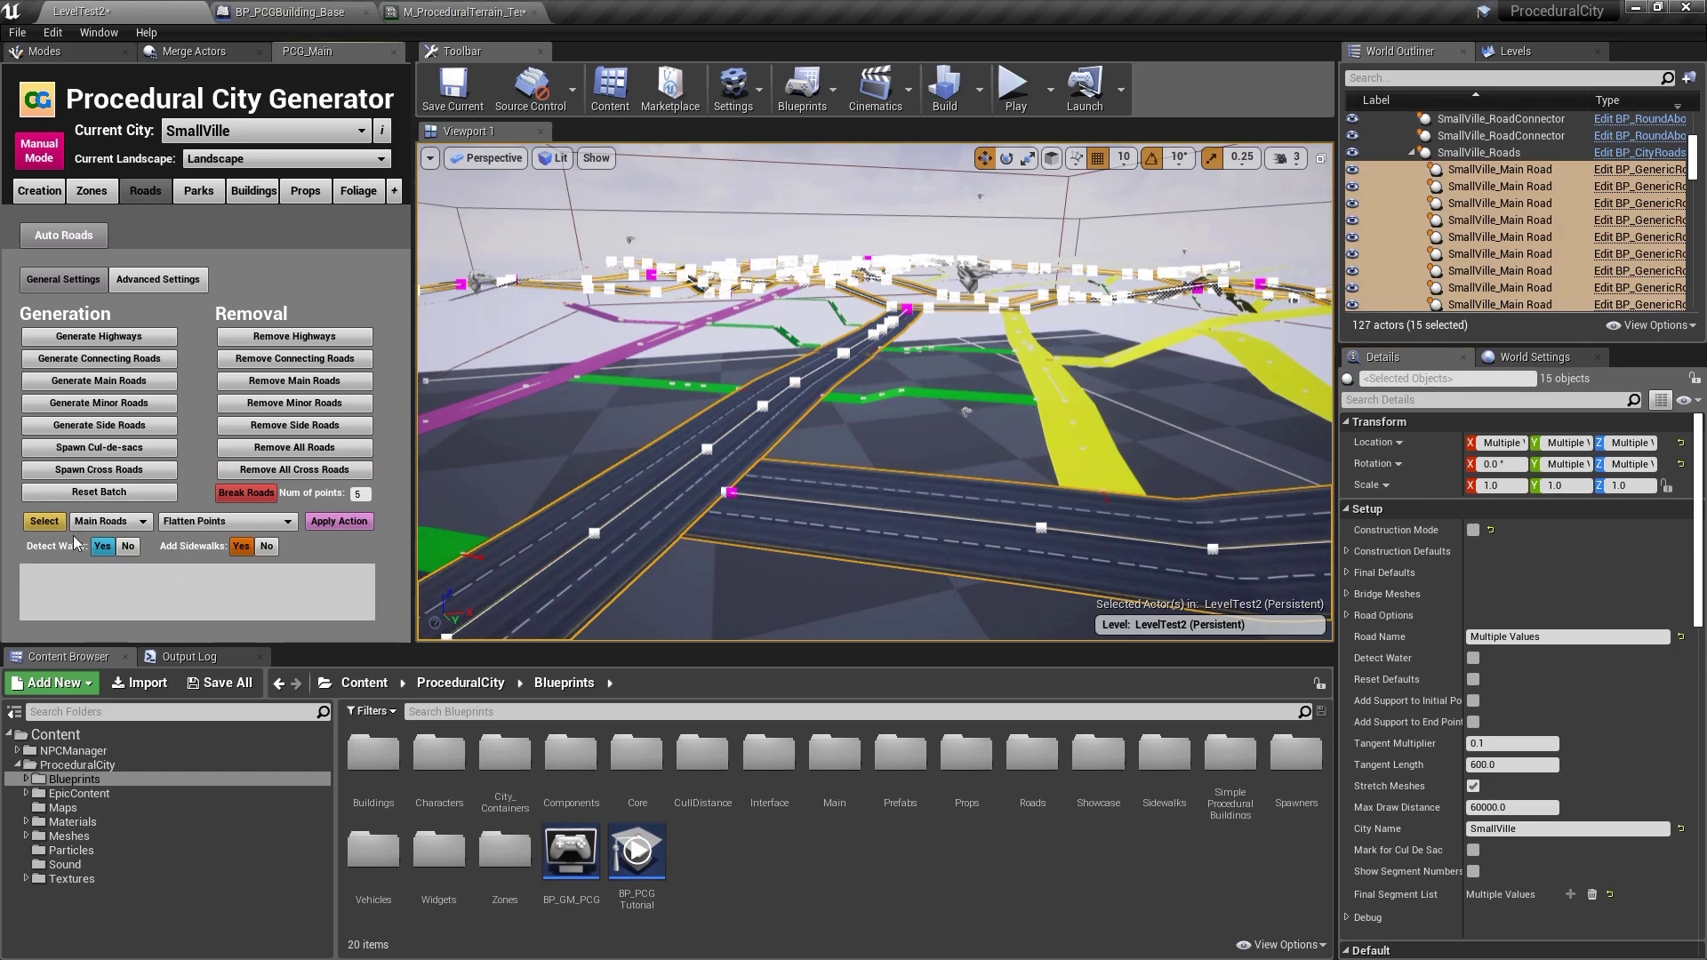
# - Select all minor roads and turn off their Construction Mode, and do the same for all side roads
pyautogui.click(105, 521)
pyautogui.click(98, 560)
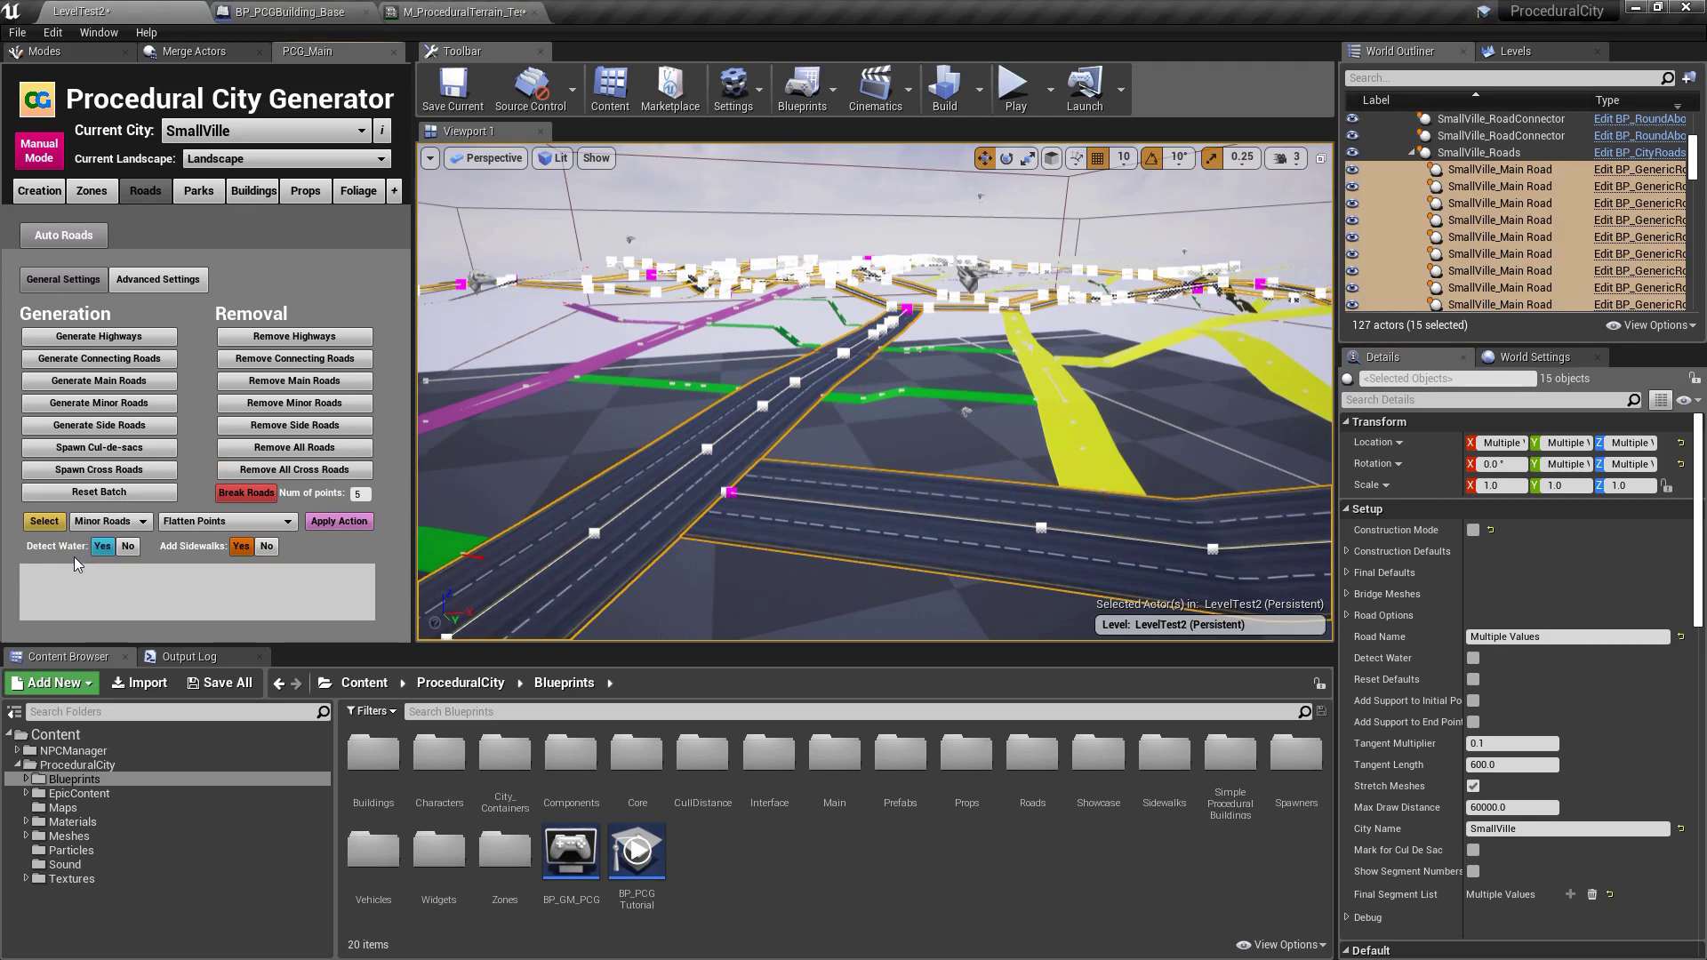
pyautogui.click(44, 522)
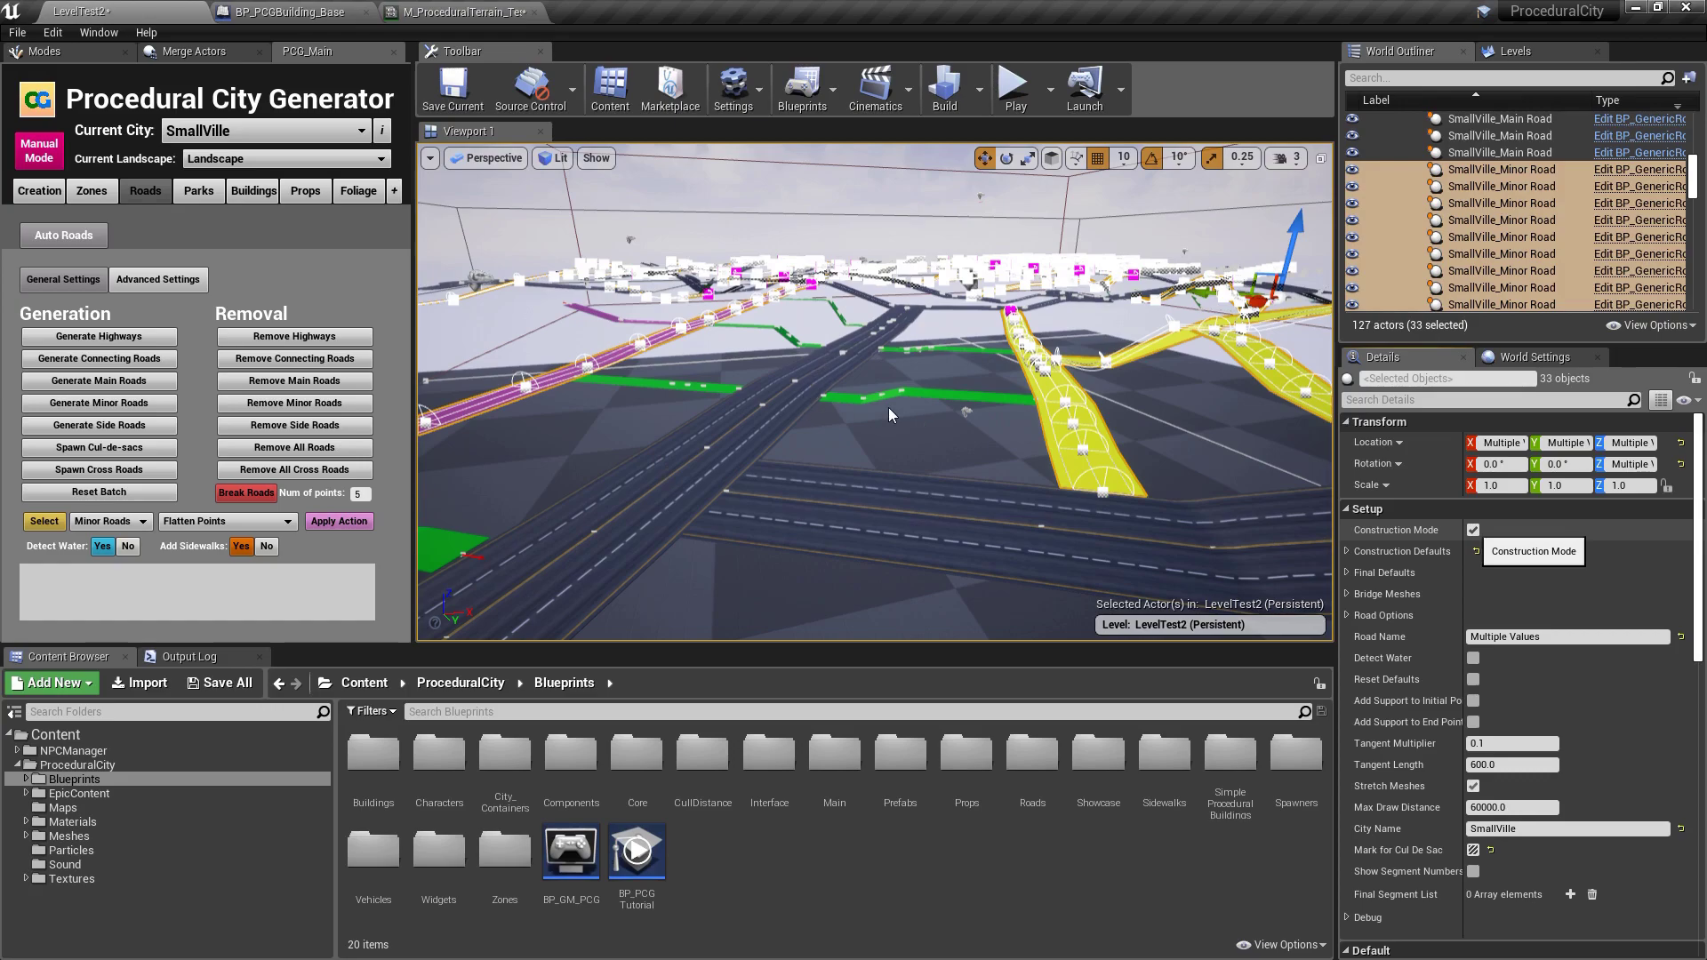
pyautogui.click(93, 524)
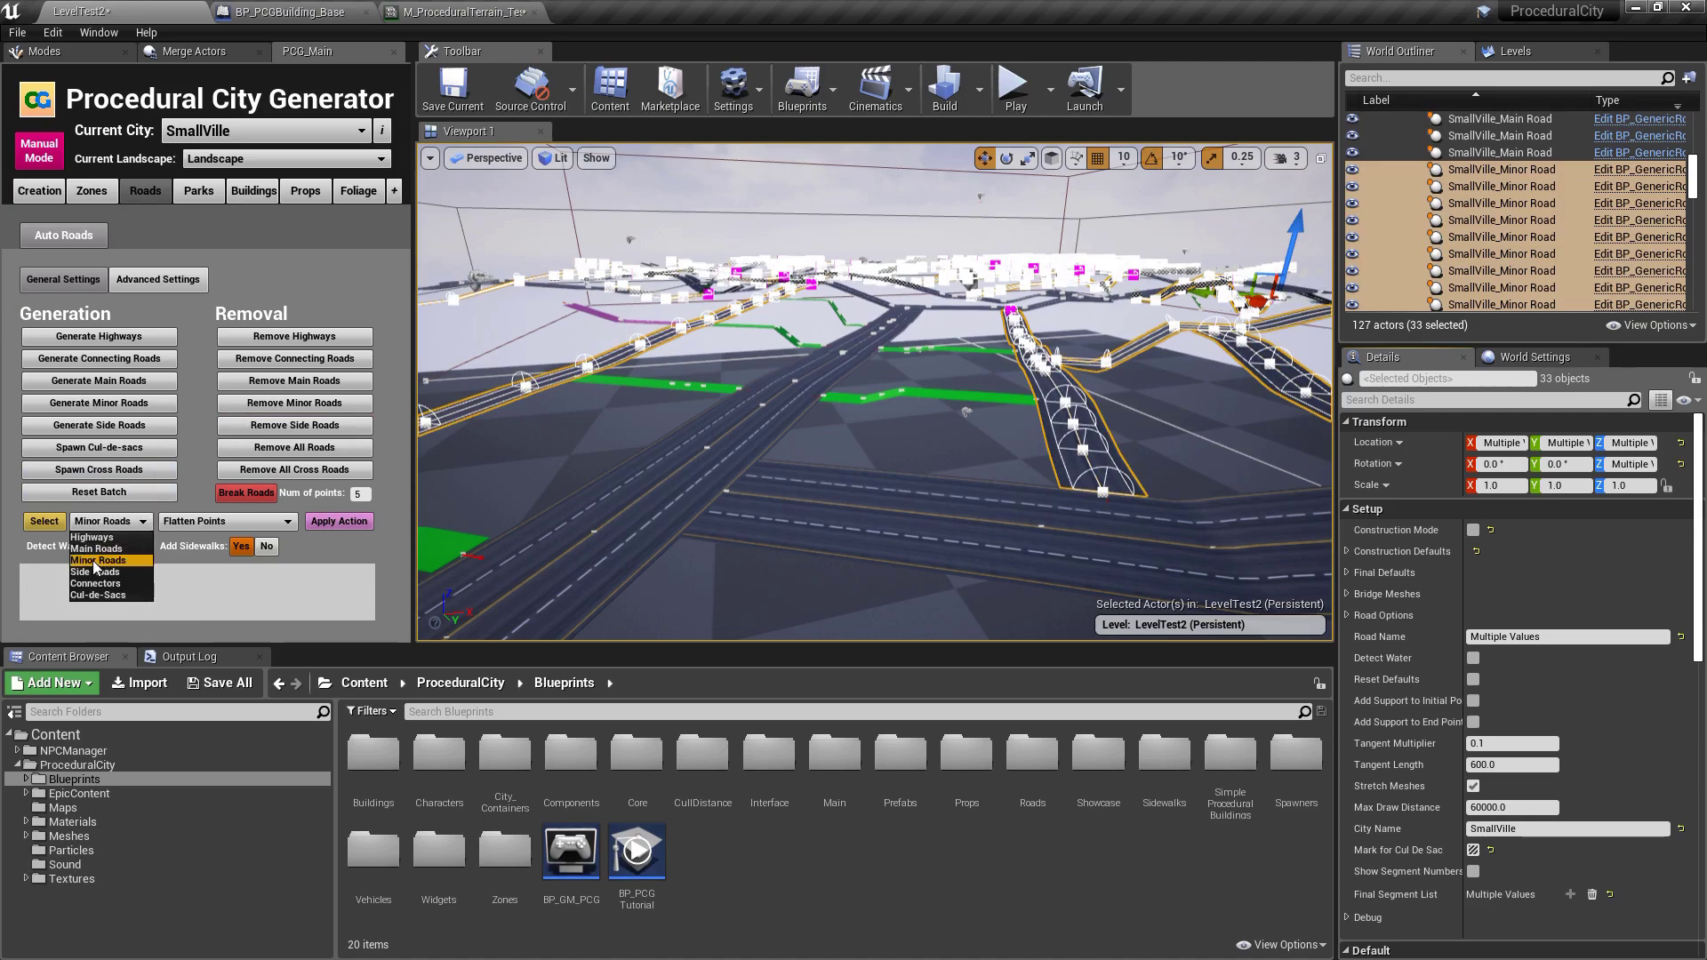
pyautogui.click(96, 583)
pyautogui.click(46, 523)
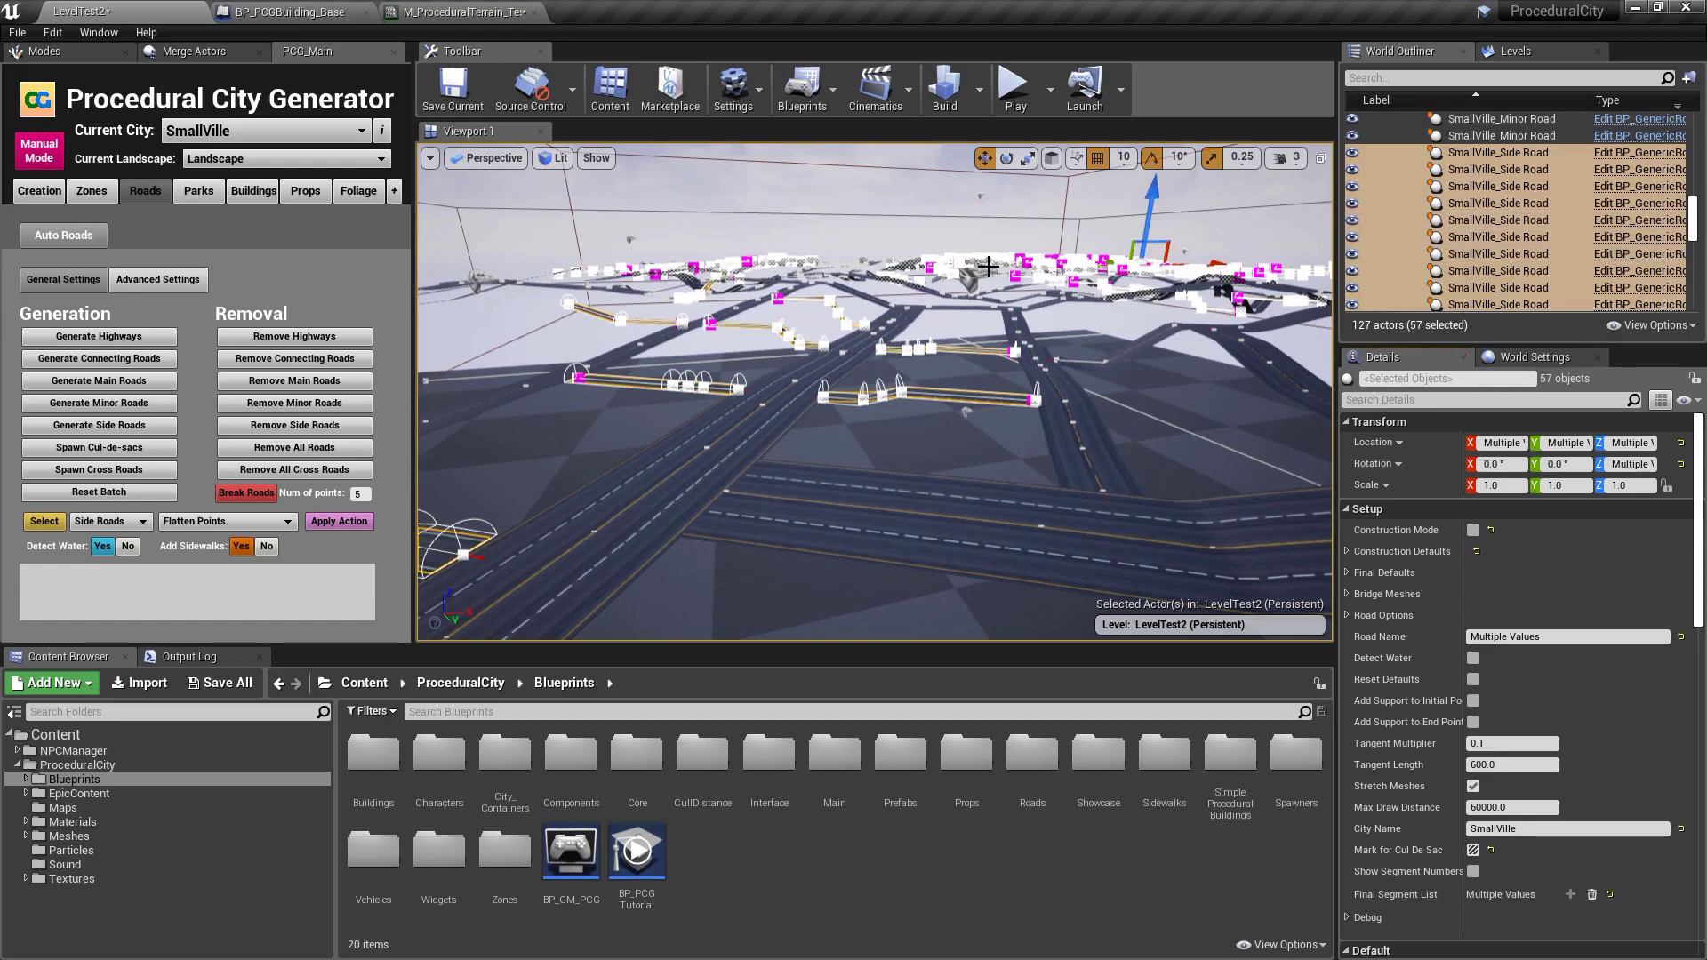
# - Make the hidden Landscape actor visible and frame the whole terrain from above with the spline markers hidden
pyautogui.moveTo(956, 445); pyautogui.dragTo(1023, 472, button='right')
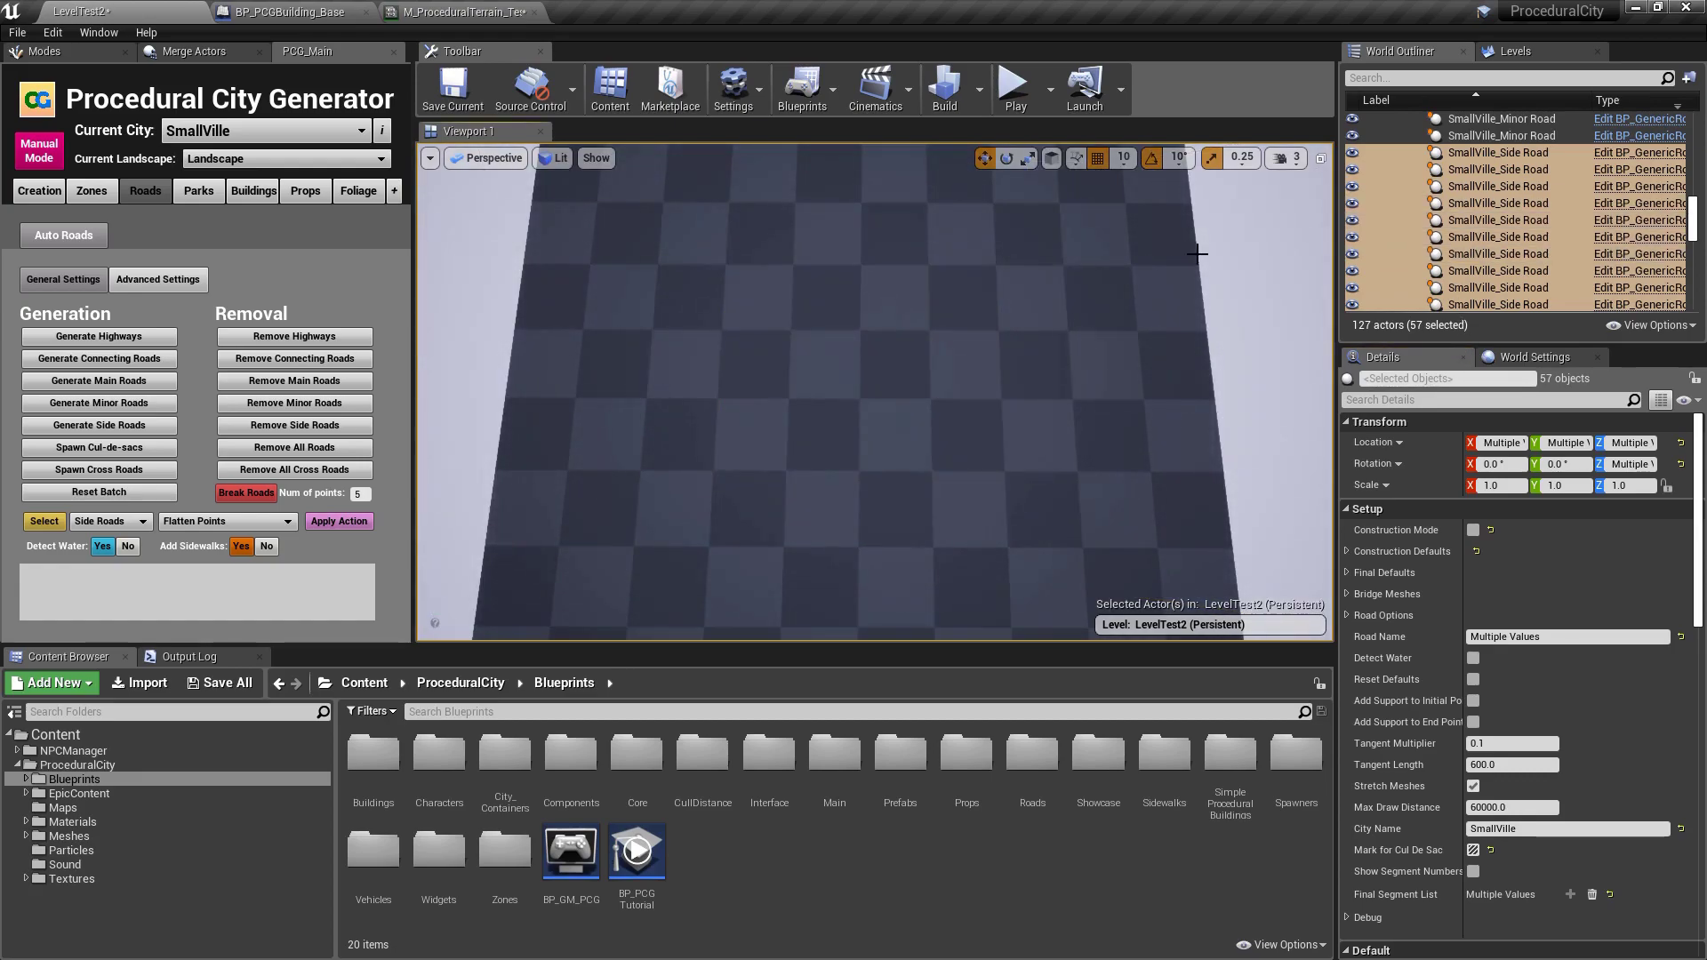
pyautogui.moveTo(1694, 218); pyautogui.dragTo(1701, 123)
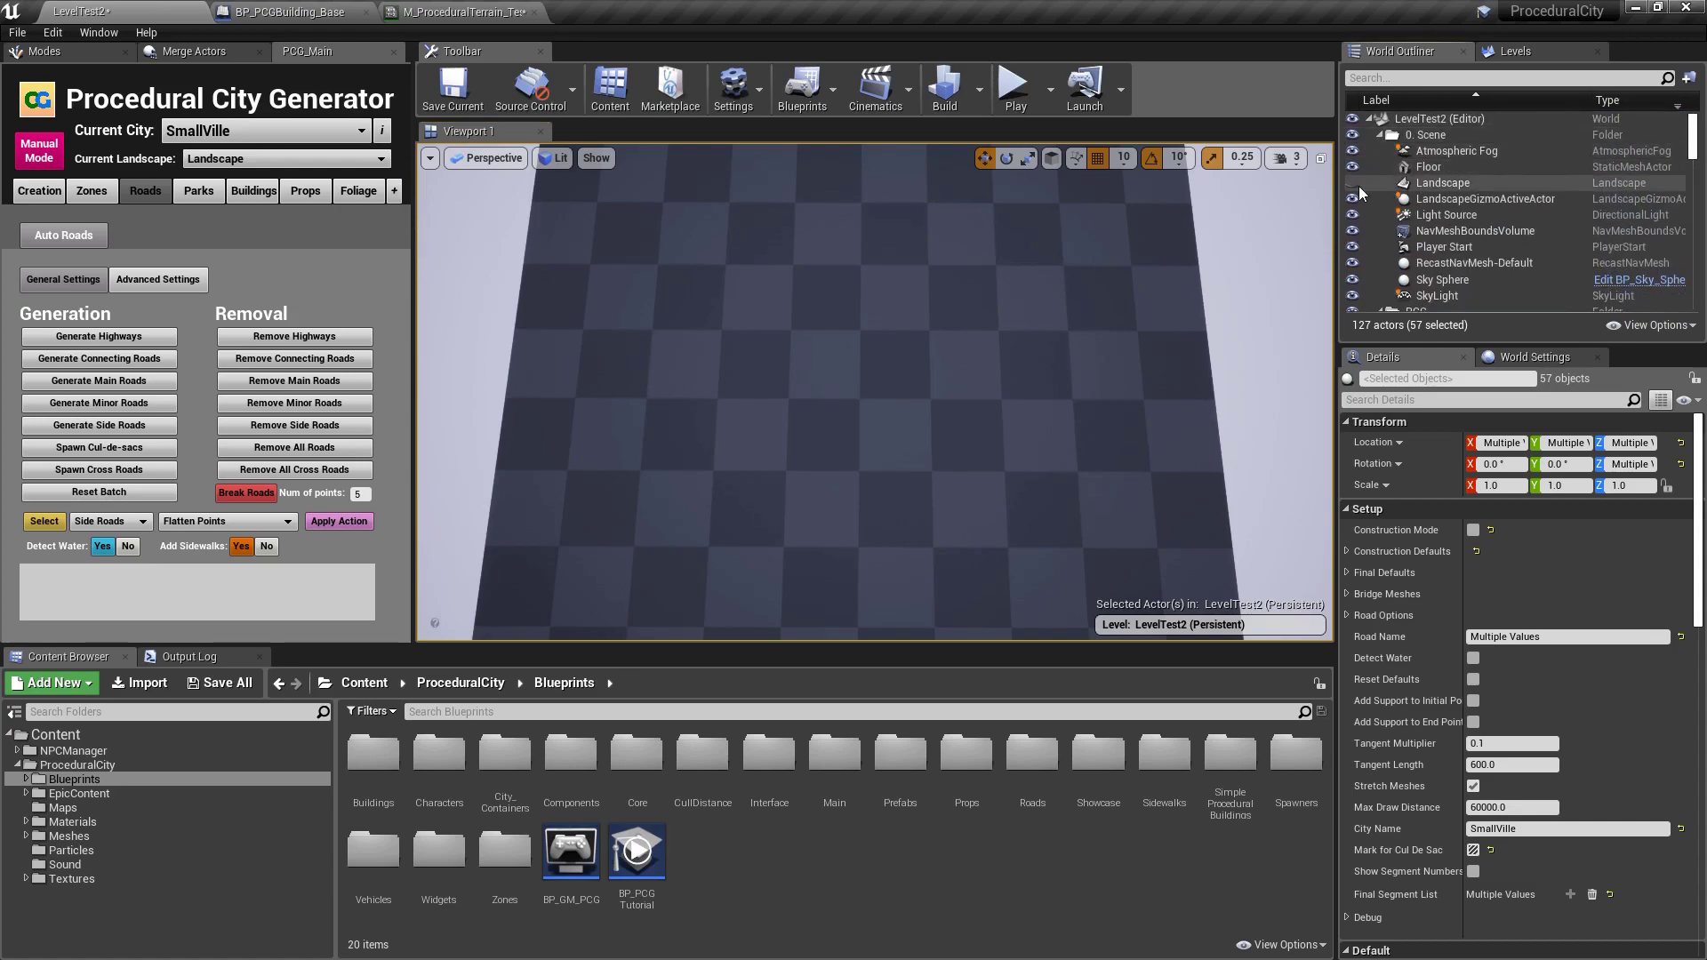
pyautogui.click(1352, 182)
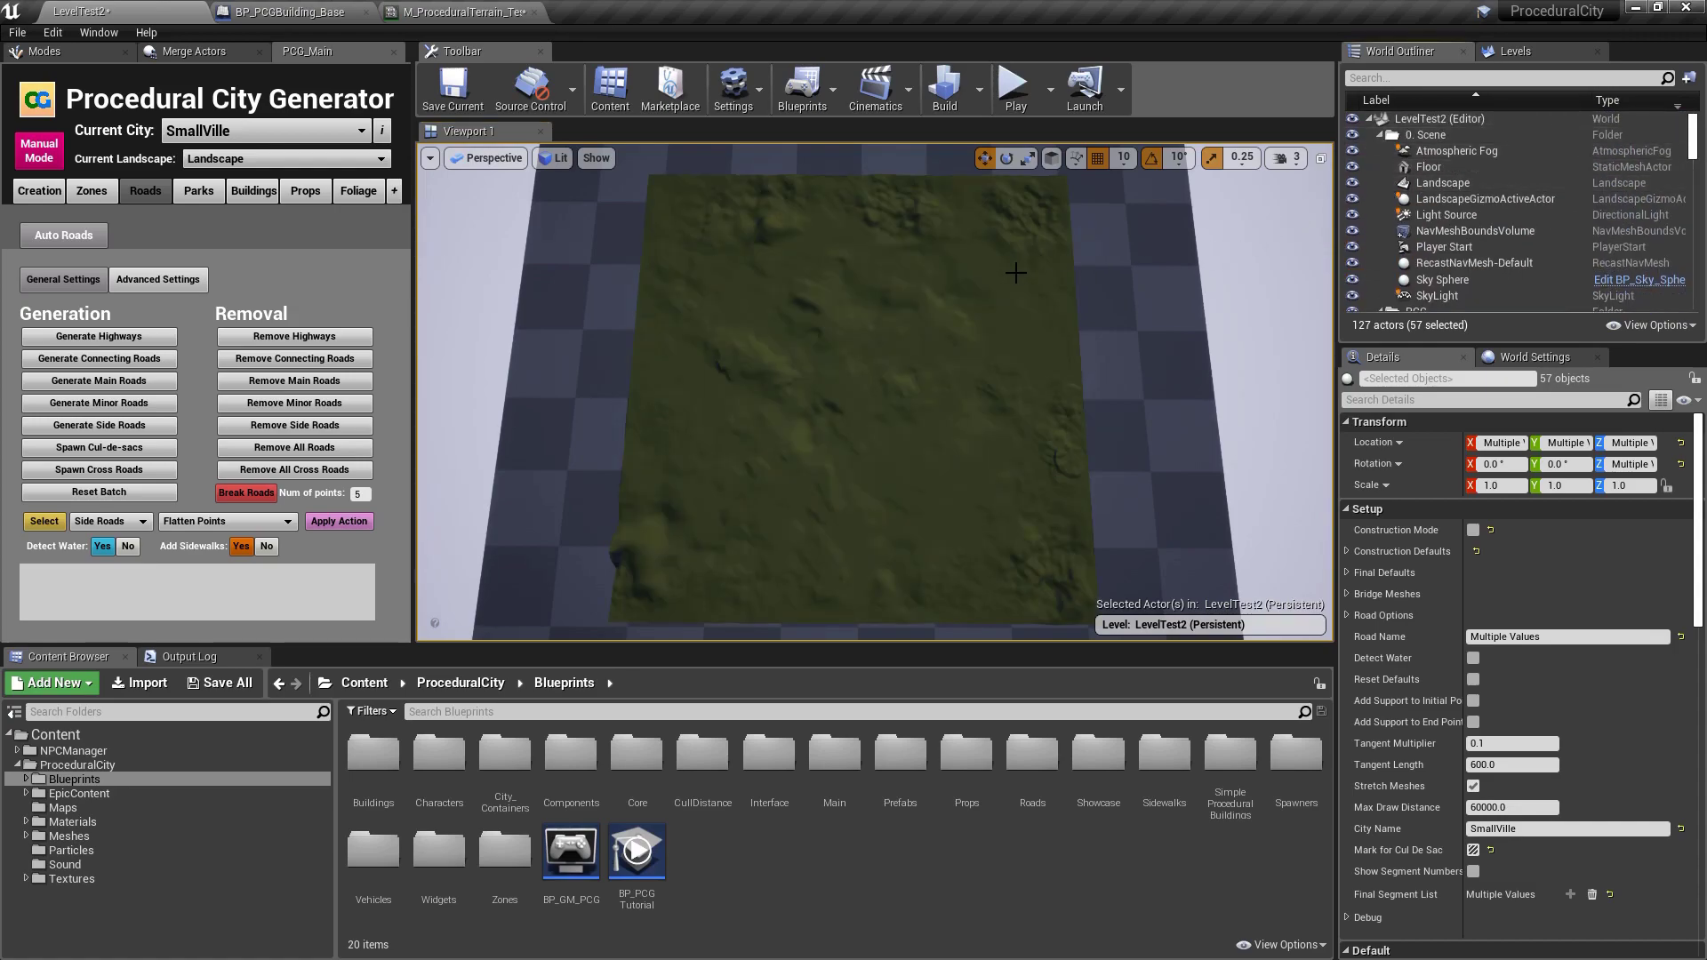
pyautogui.press('f')
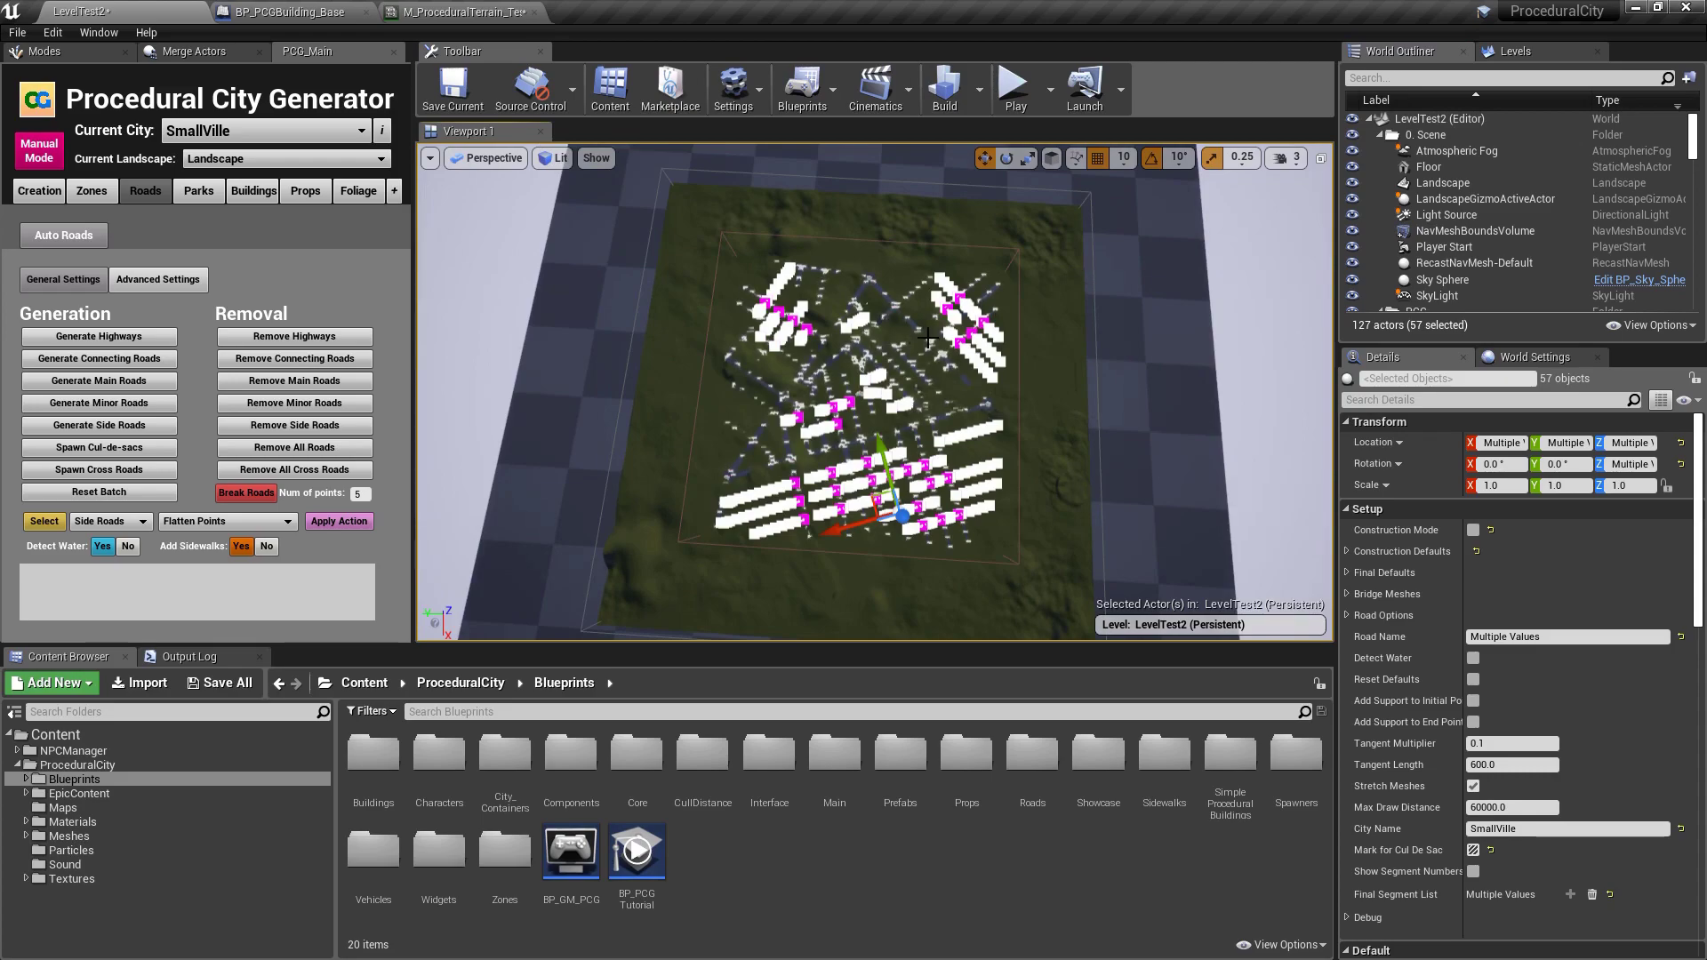
pyautogui.press('h')
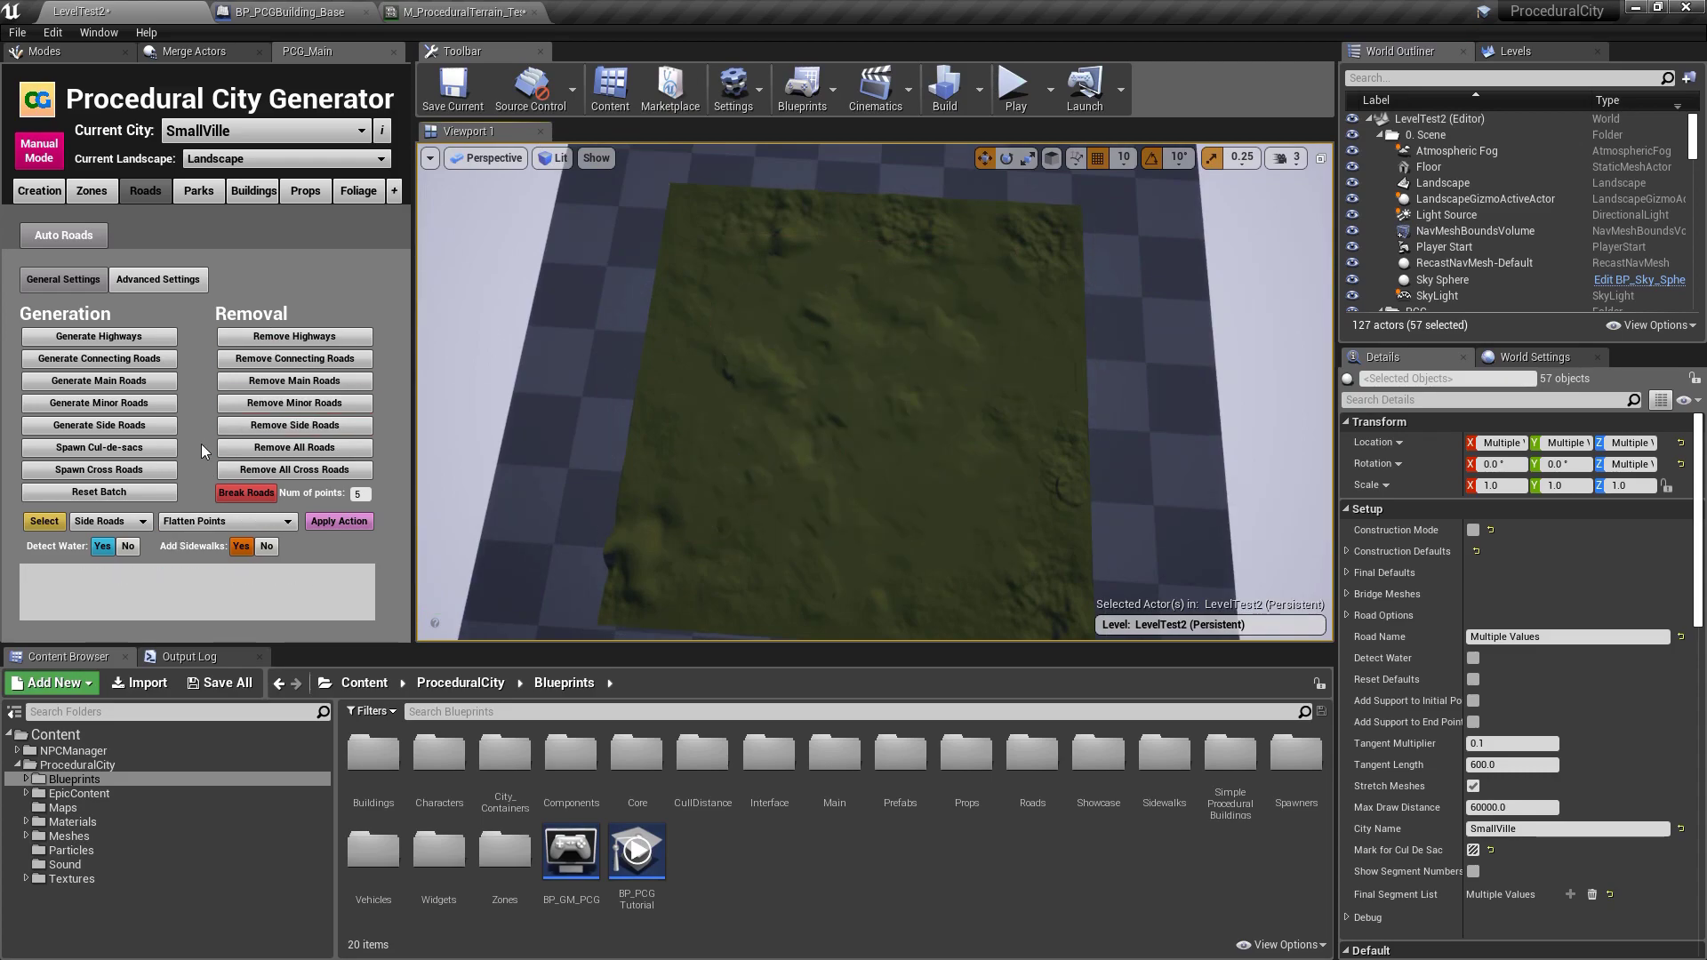
# - Select all main roads and apply the Align Landscape action to them
pyautogui.click(110, 521)
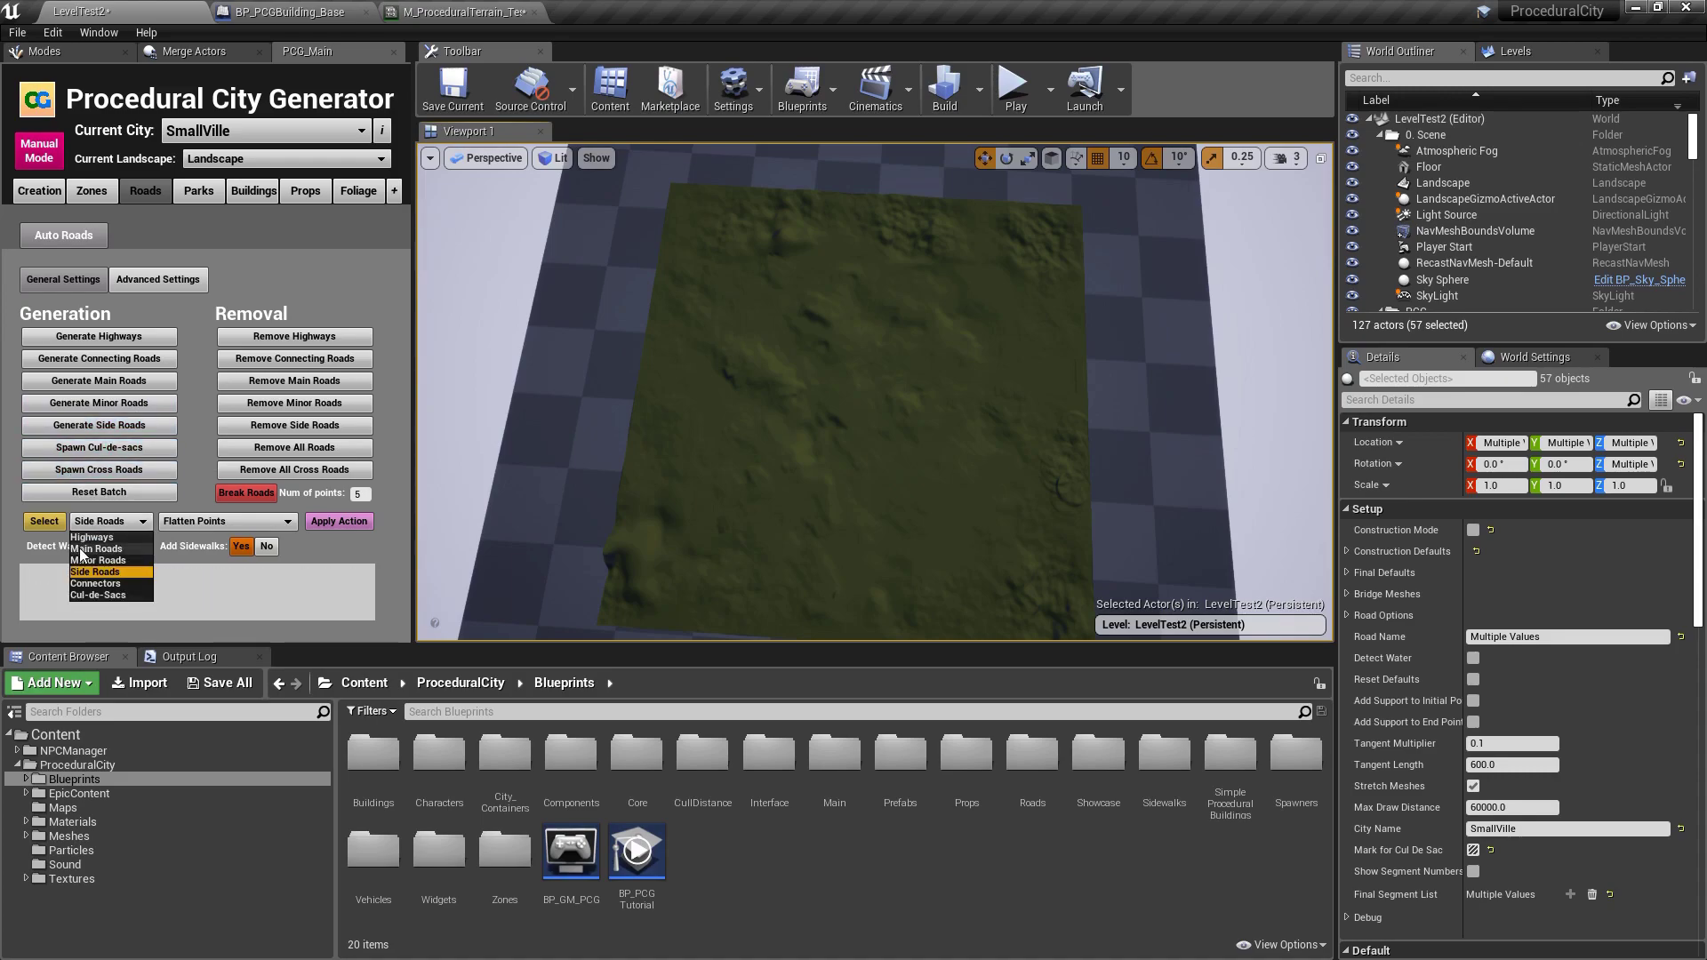
pyautogui.click(84, 558)
pyautogui.click(44, 521)
pyautogui.click(188, 521)
pyautogui.click(187, 574)
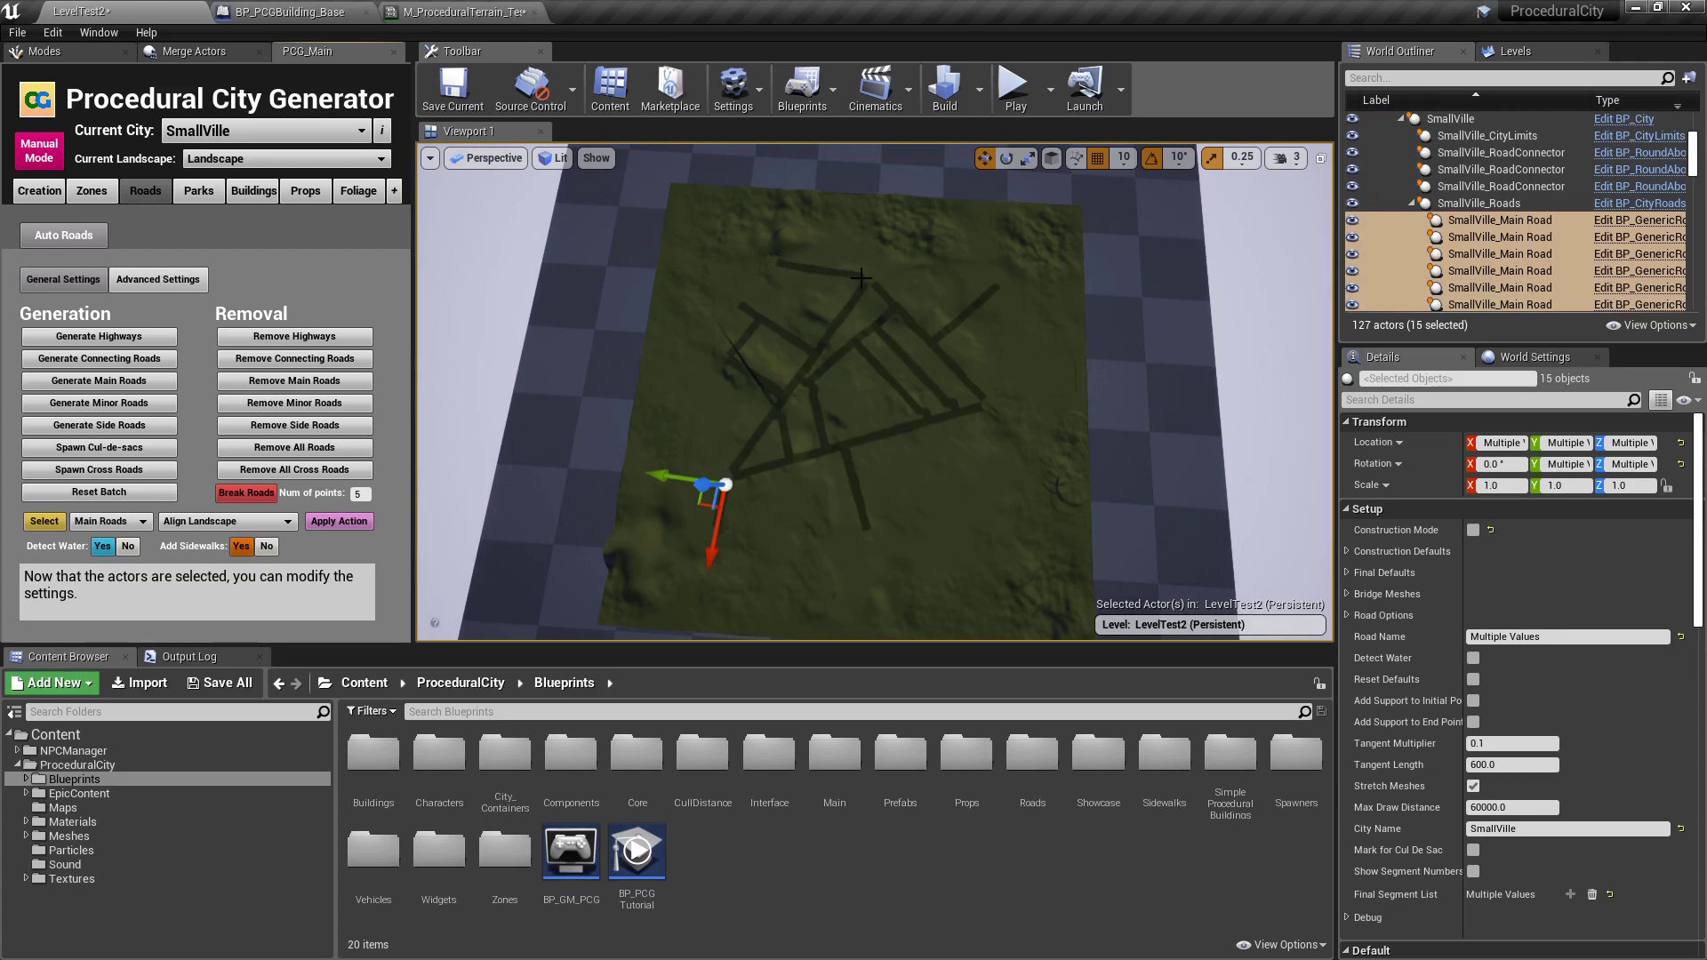
# - Select all minor roads and apply the Align Landscape action to them
pyautogui.click(132, 521)
pyautogui.click(40, 522)
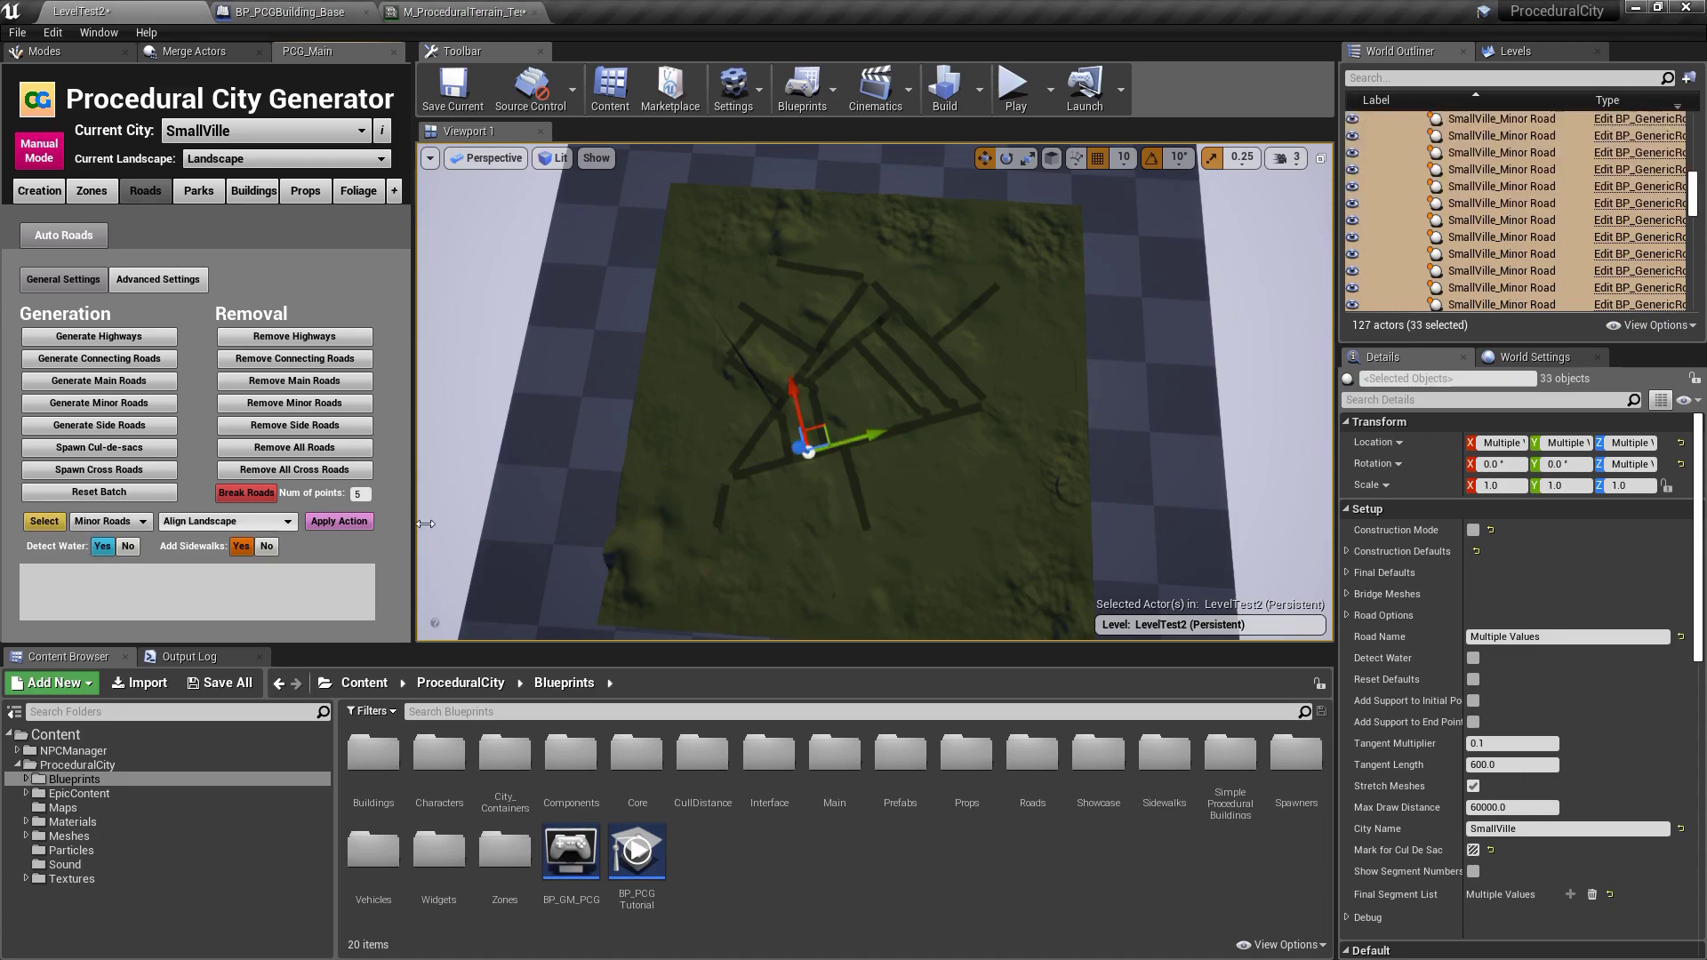
pyautogui.click(336, 521)
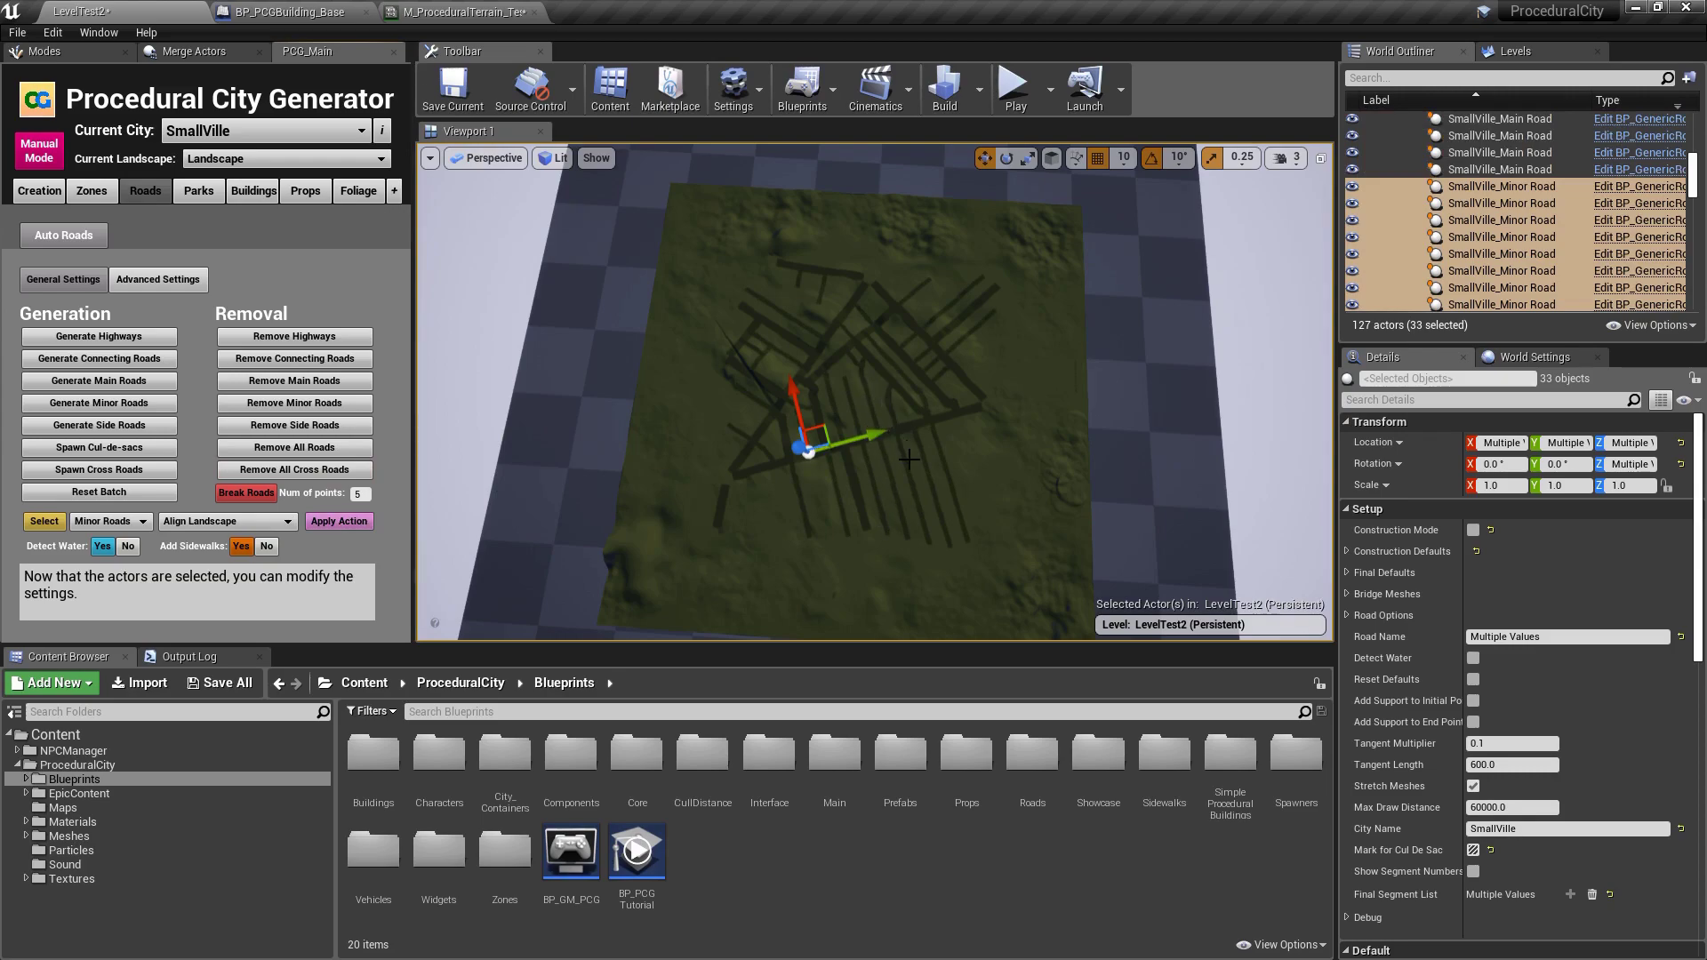
# - Select all side roads and apply the Align Landscape action to them
pyautogui.click(91, 526)
pyautogui.click(77, 569)
pyautogui.click(48, 527)
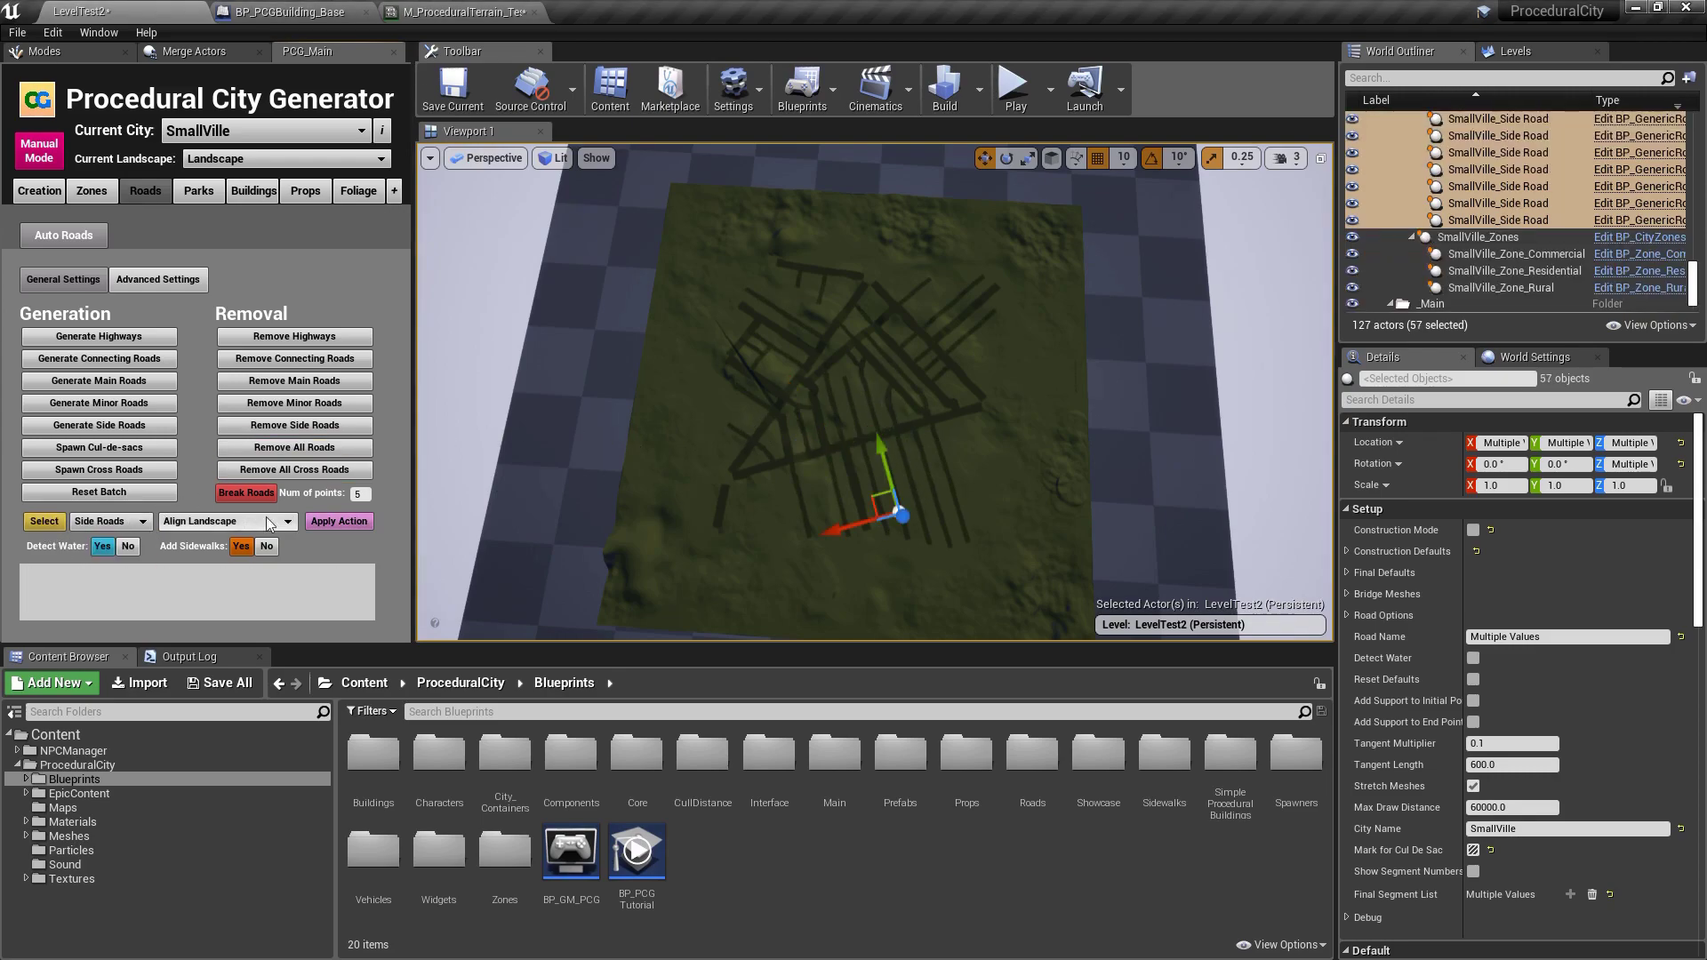
pyautogui.click(339, 520)
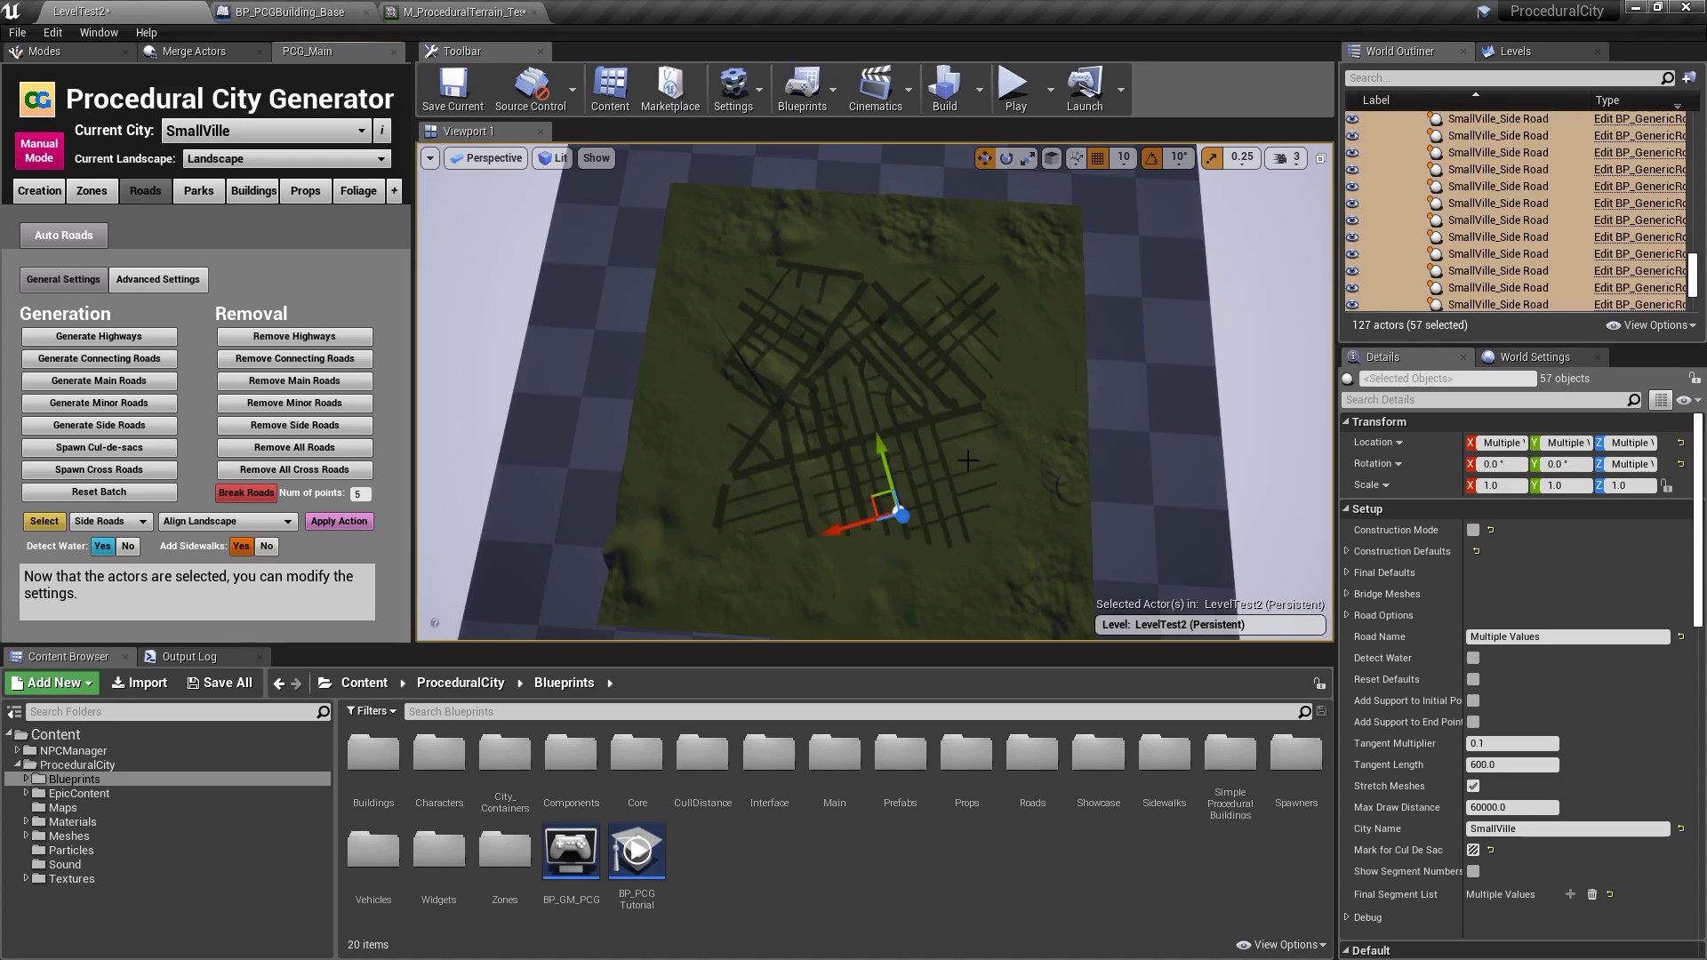
# - Set the viewport camera speed to 4 and spawn the cul-de-sacs at SmallVille's road ends
pyautogui.moveTo(953, 388); pyautogui.dragTo(1121, 372, button='right')
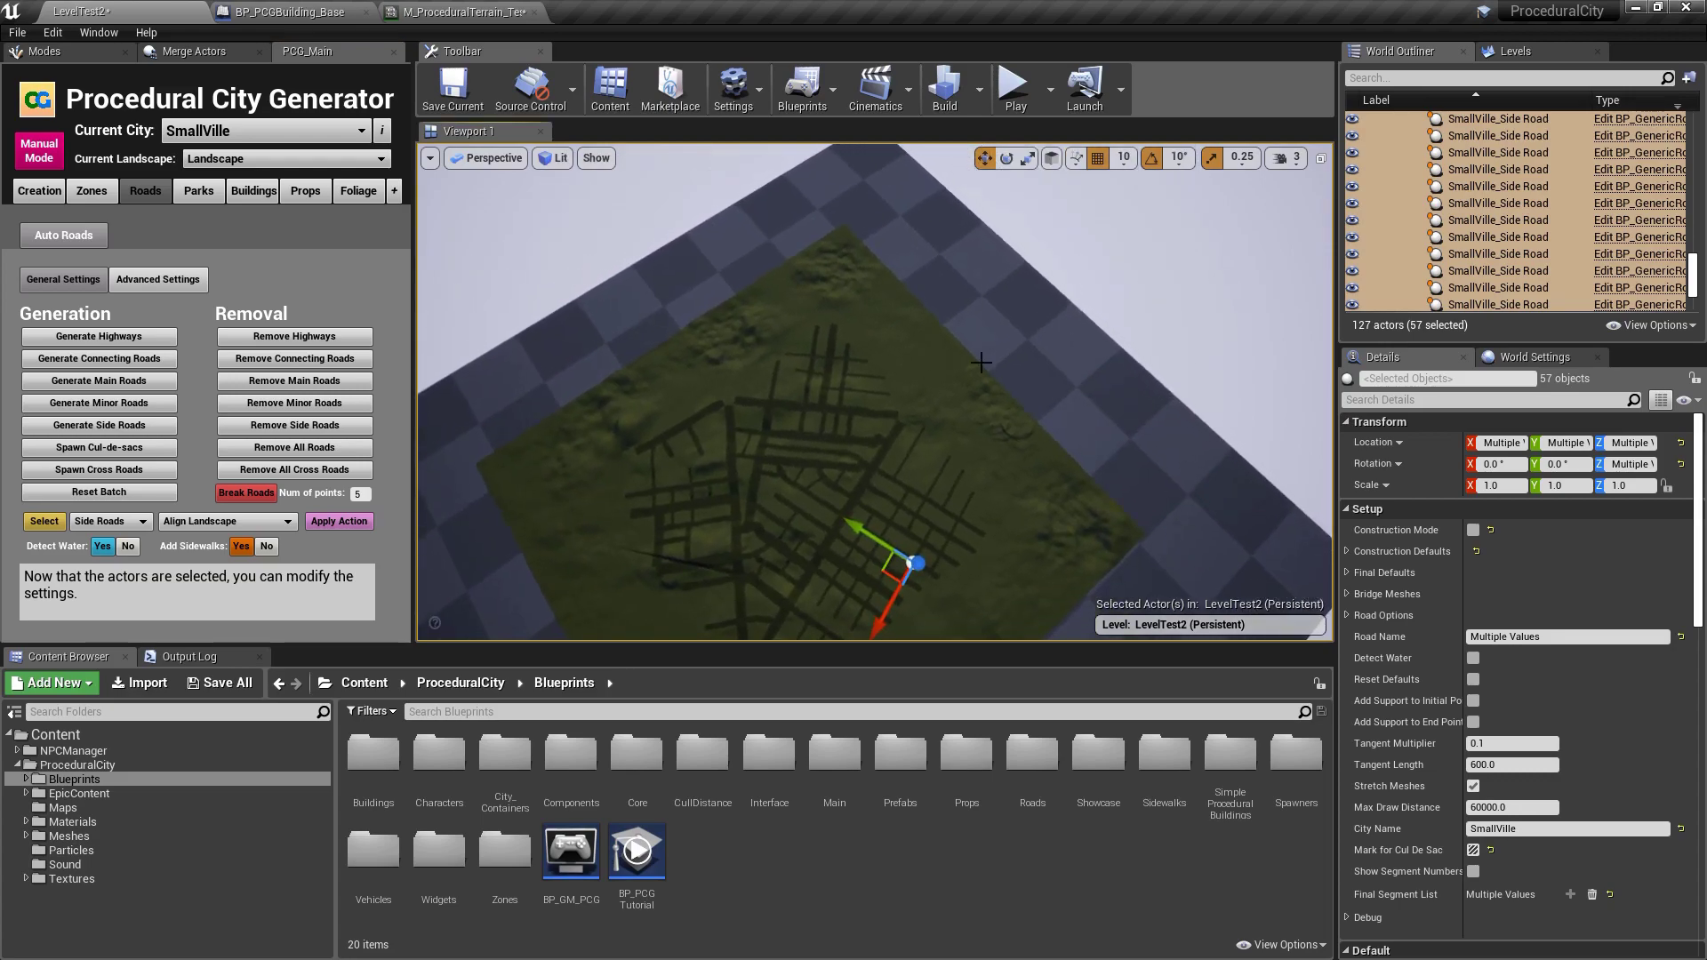
pyautogui.click(1299, 166)
pyautogui.click(1344, 201)
pyautogui.moveTo(1148, 311); pyautogui.dragTo(1054, 396, button='right')
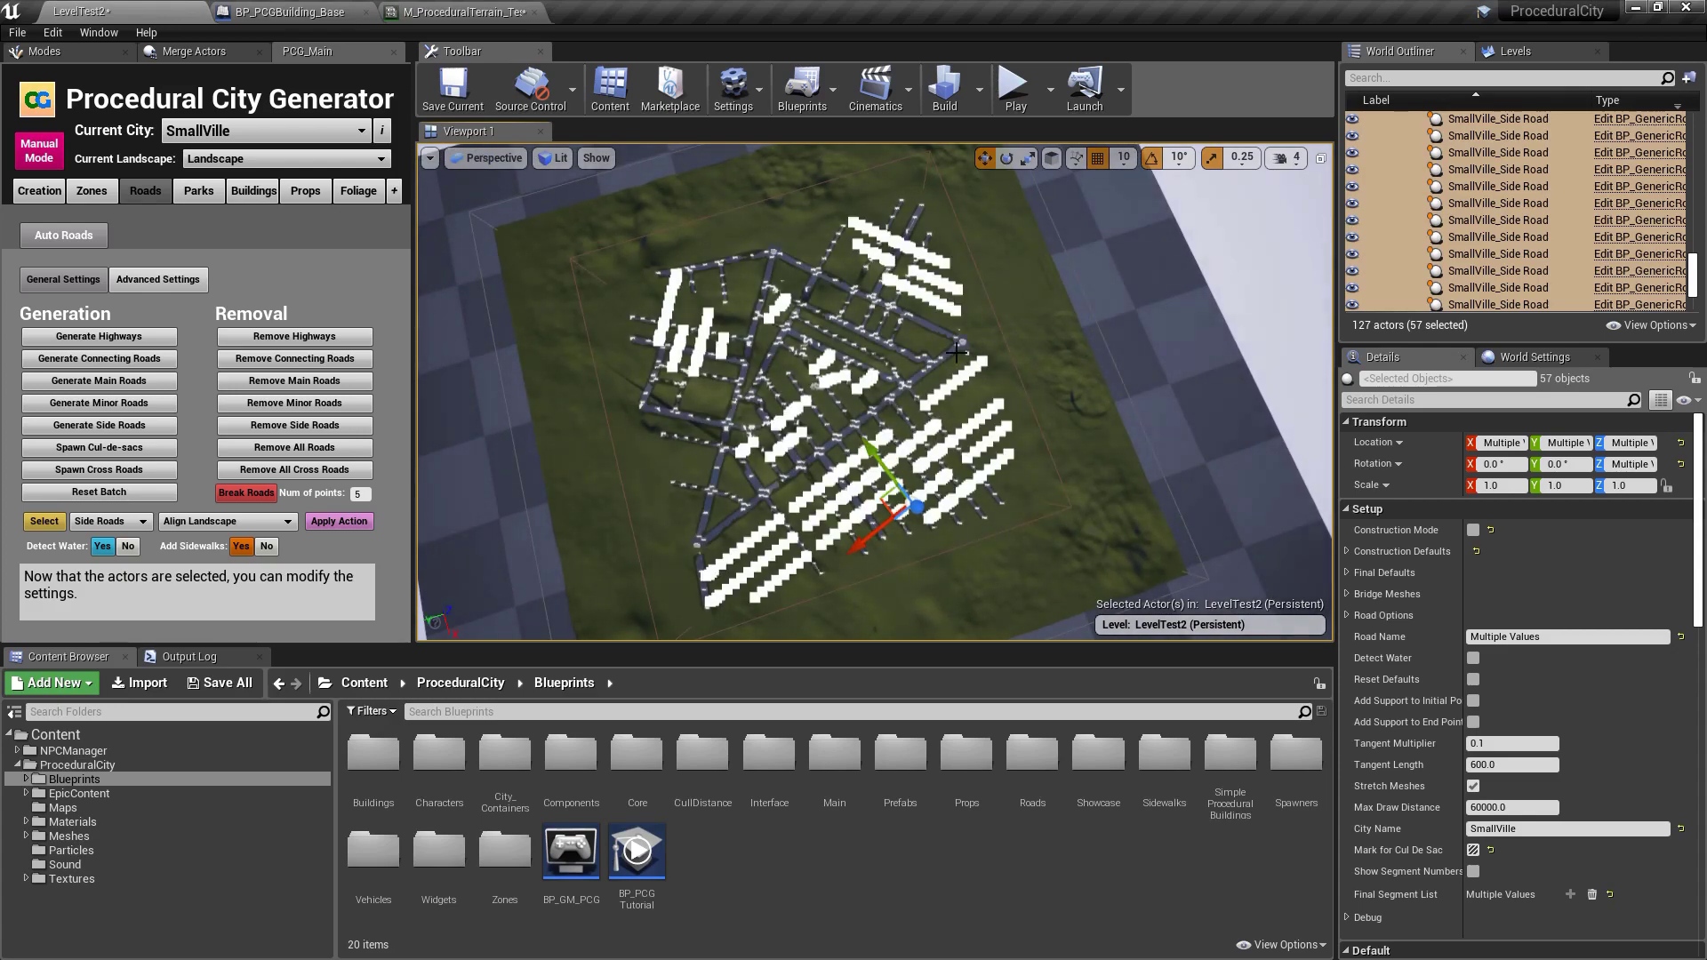
pyautogui.click(95, 446)
pyautogui.moveTo(999, 407); pyautogui.dragTo(827, 383, button='right')
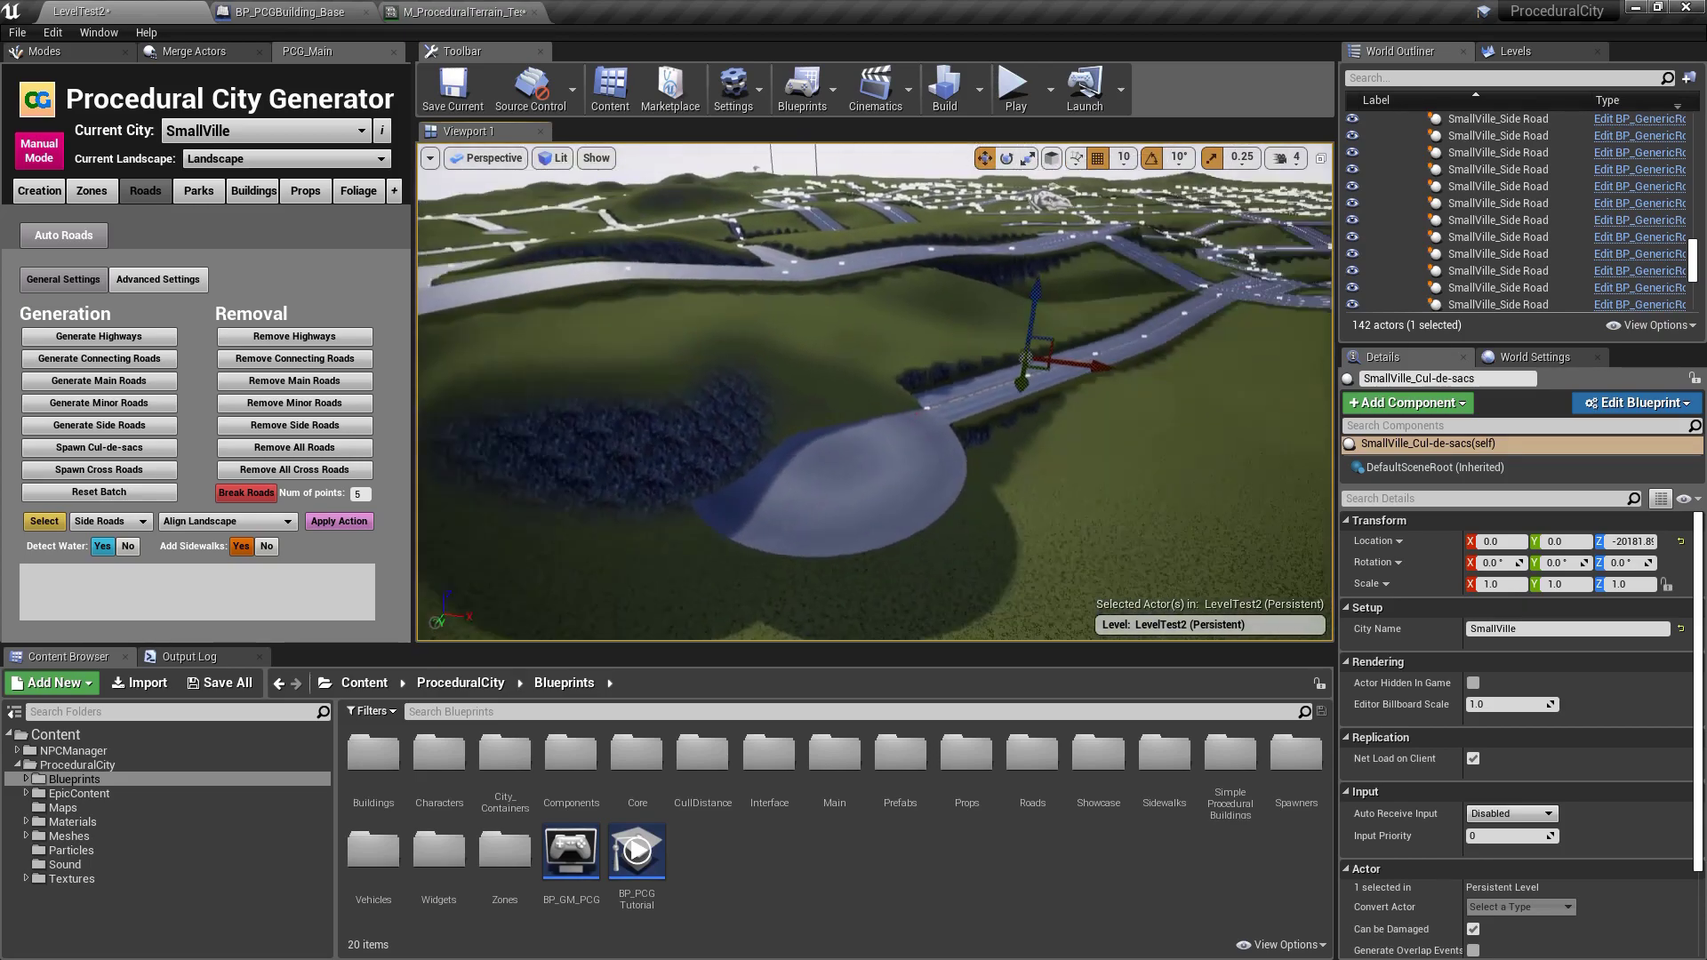
pyautogui.moveTo(827, 382); pyautogui.dragTo(787, 380, button='right')
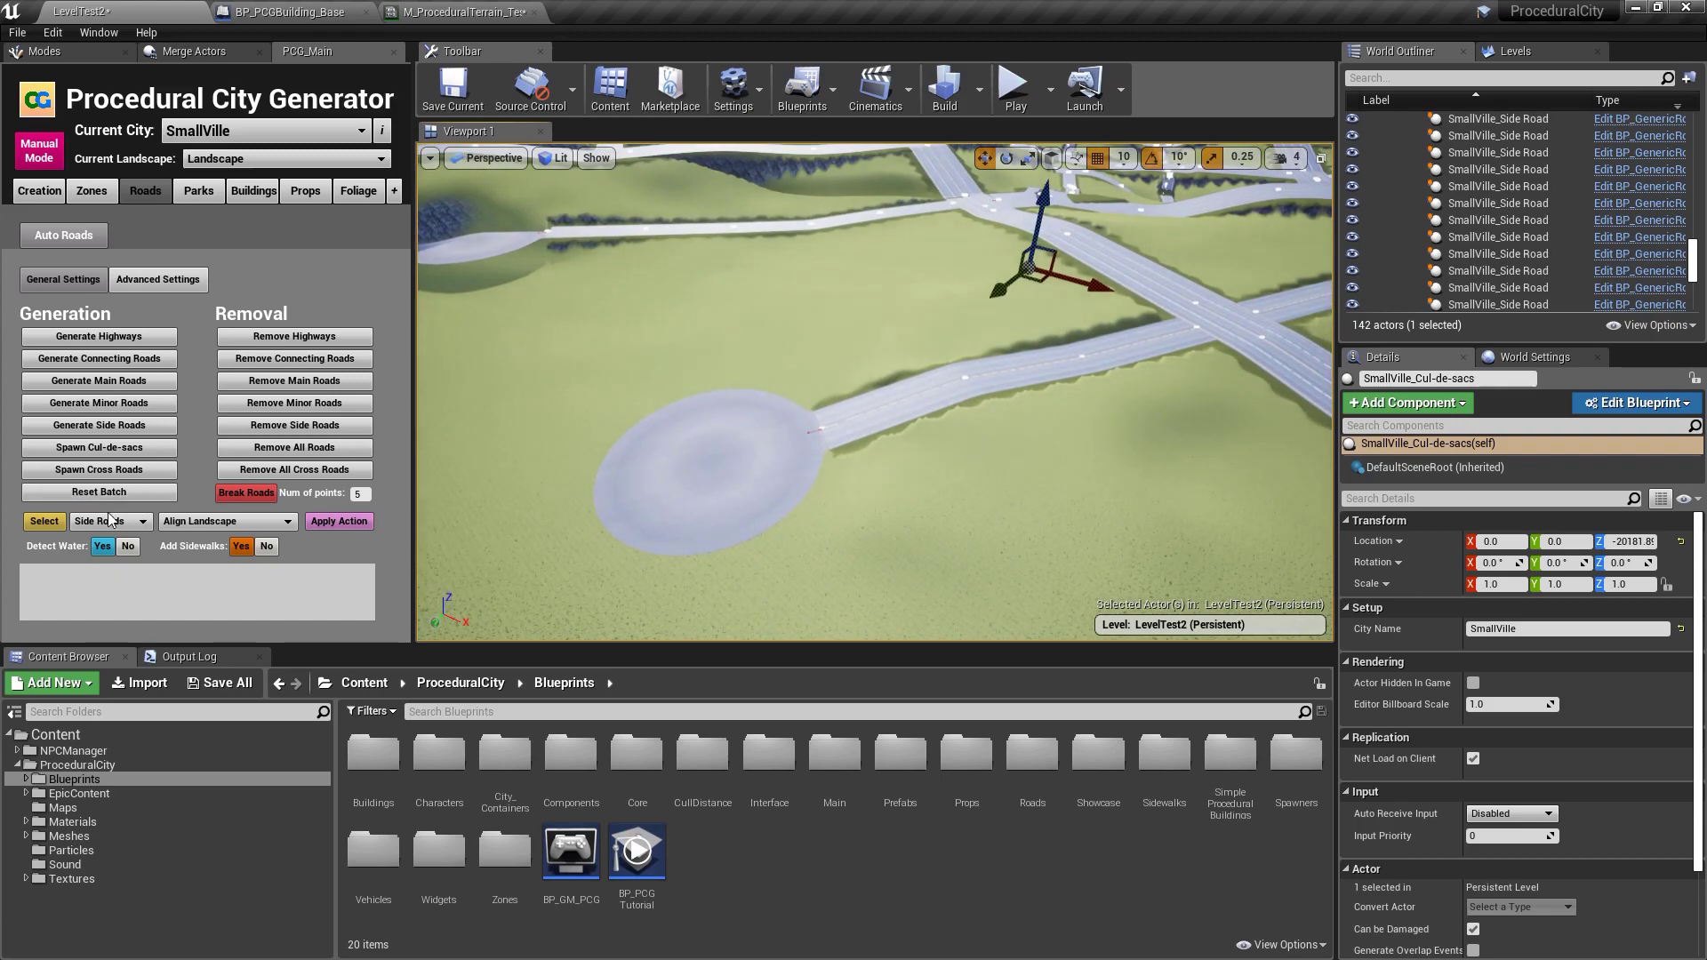
# - Select all road connectors and apply the Align Landscape action to them
pyautogui.click(110, 522)
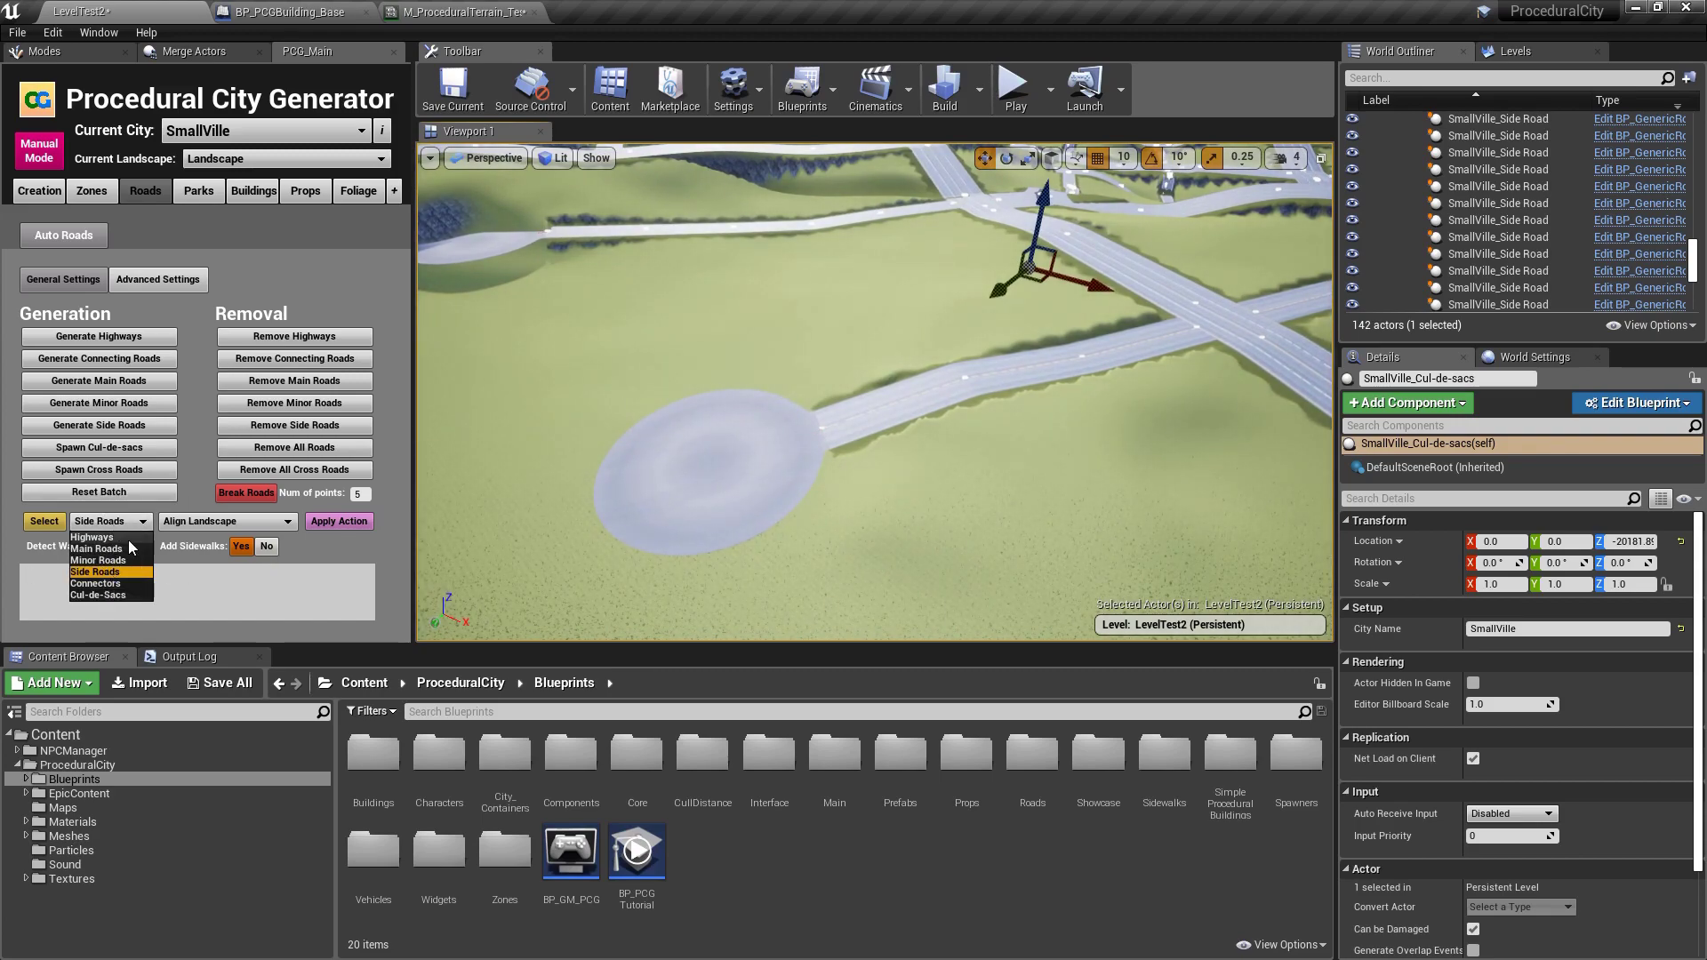
pyautogui.click(50, 521)
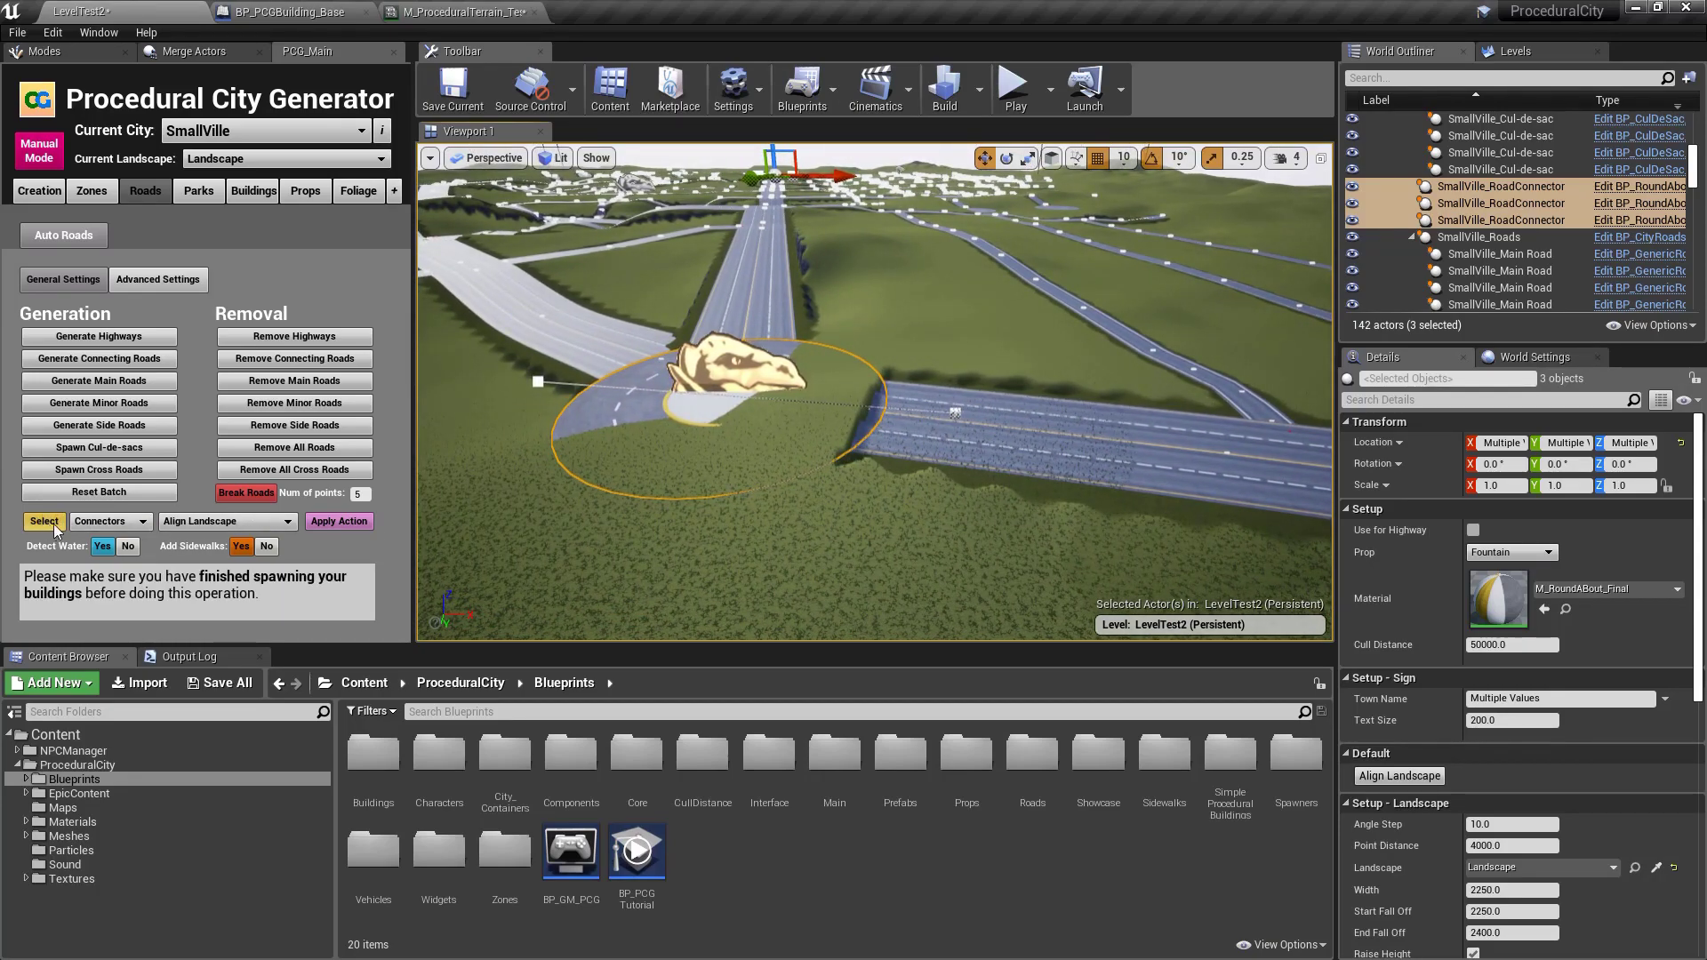
pyautogui.click(336, 521)
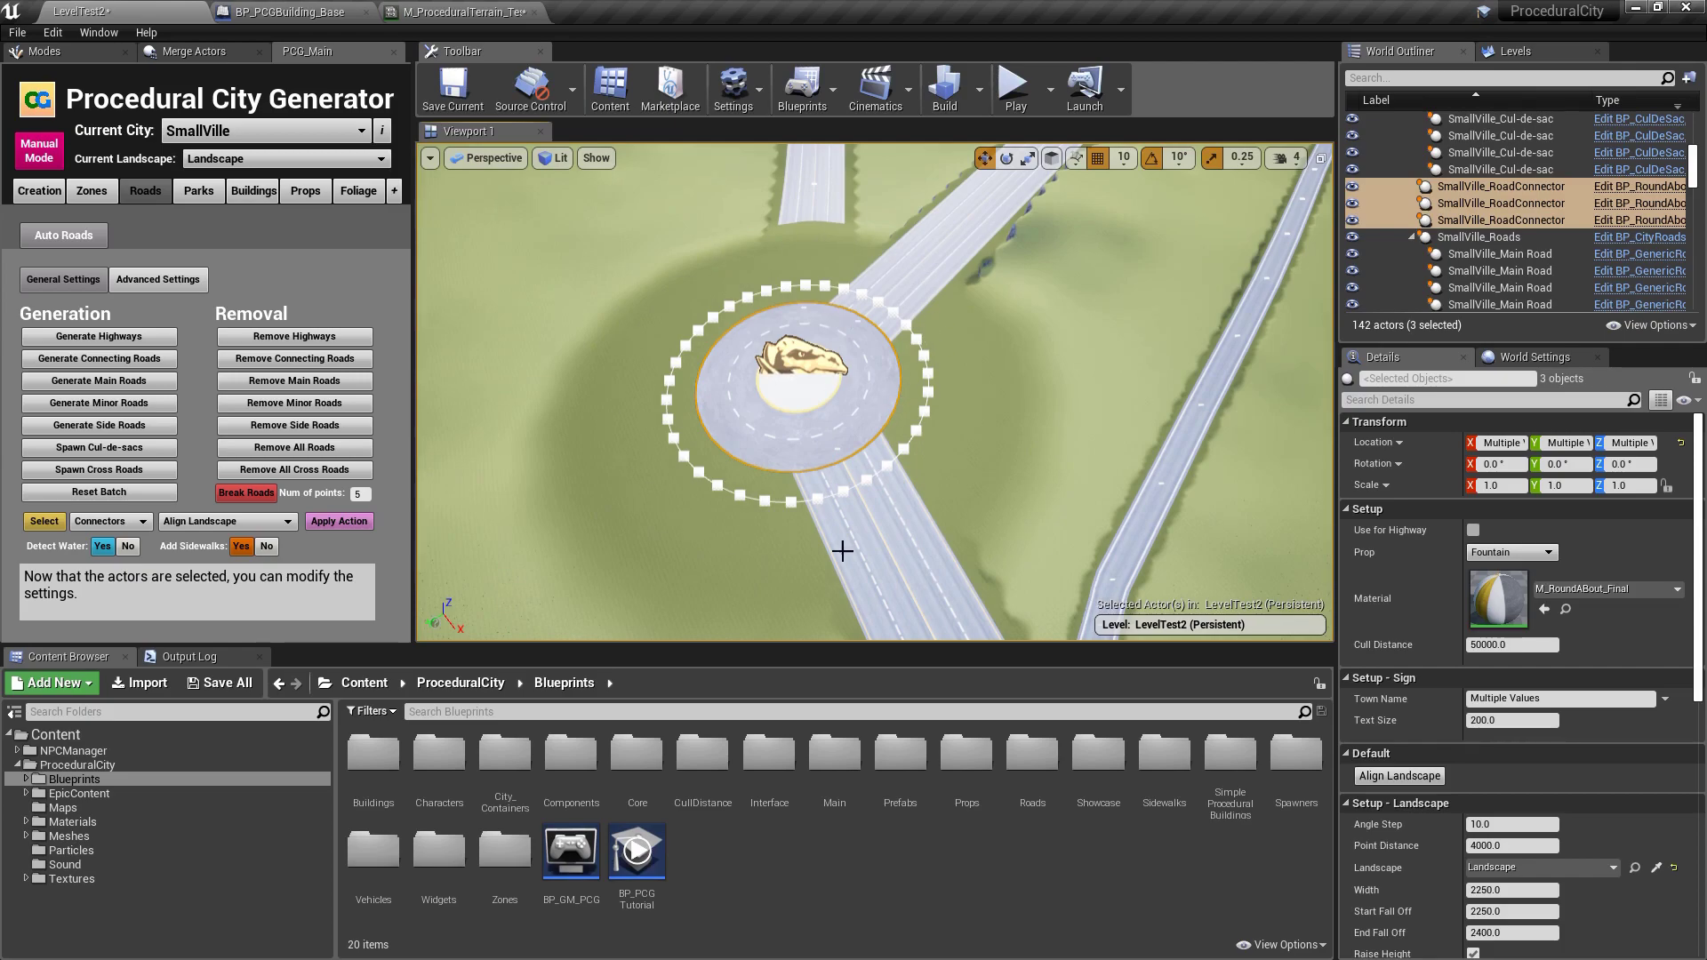
# - Select the Williamsburg Bridge main road at the roundabout and collapse its Setup properties to review the road actions
pyautogui.click(831, 226)
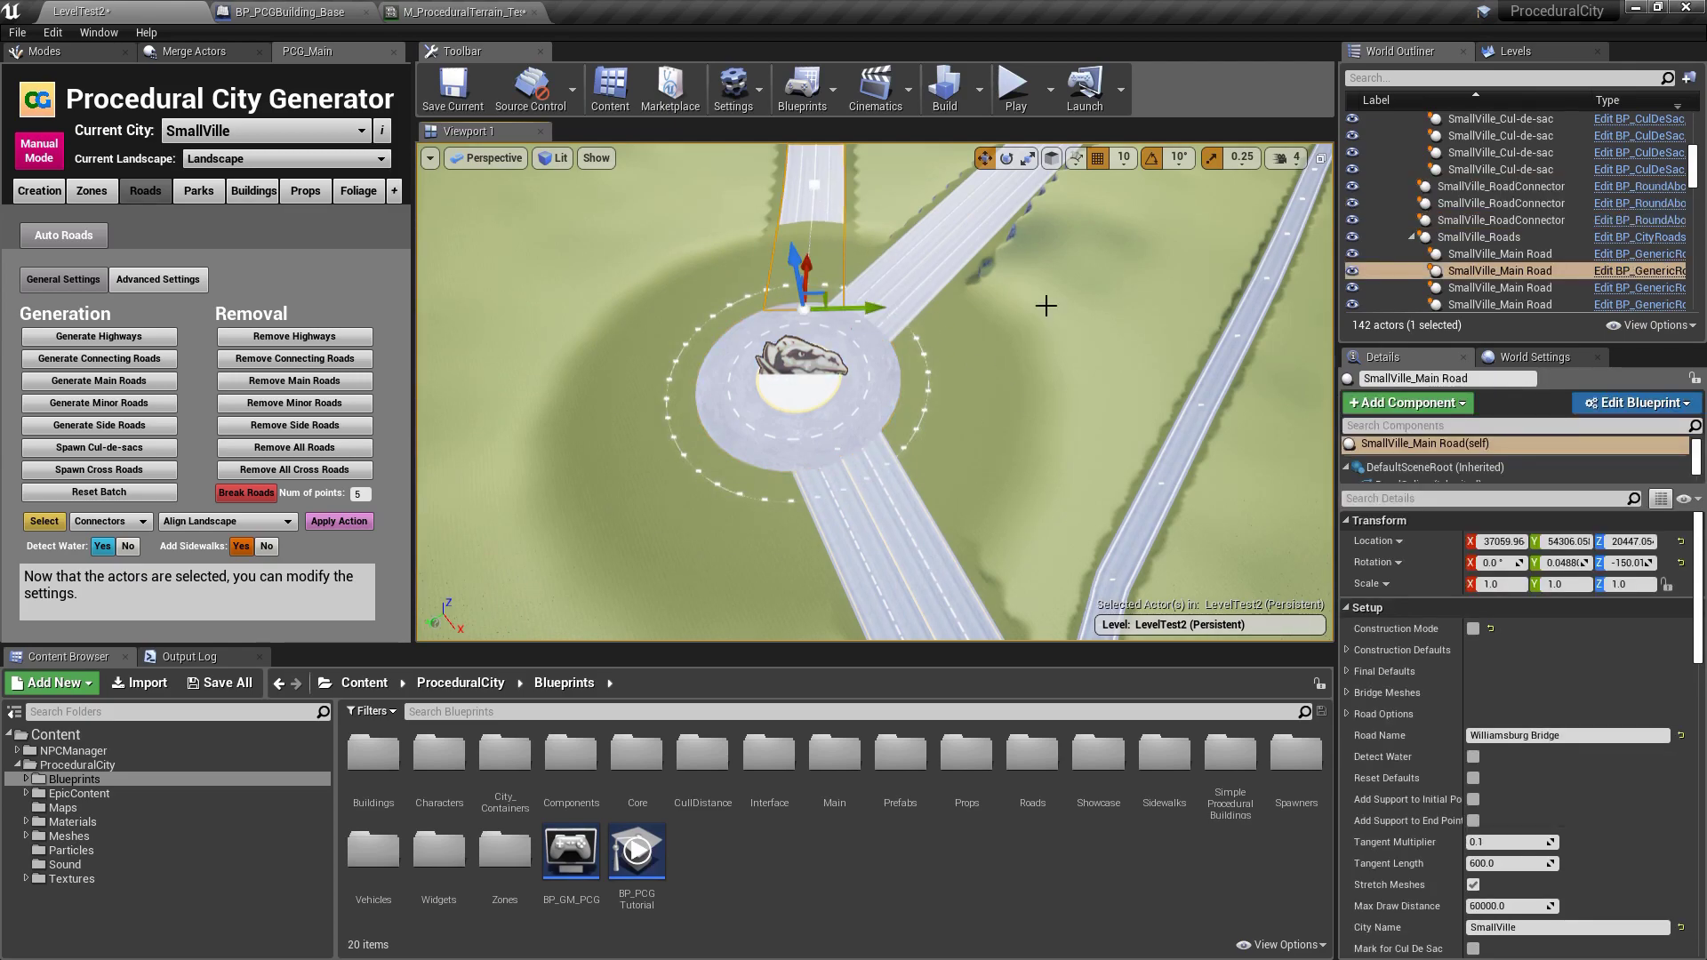
pyautogui.click(1350, 606)
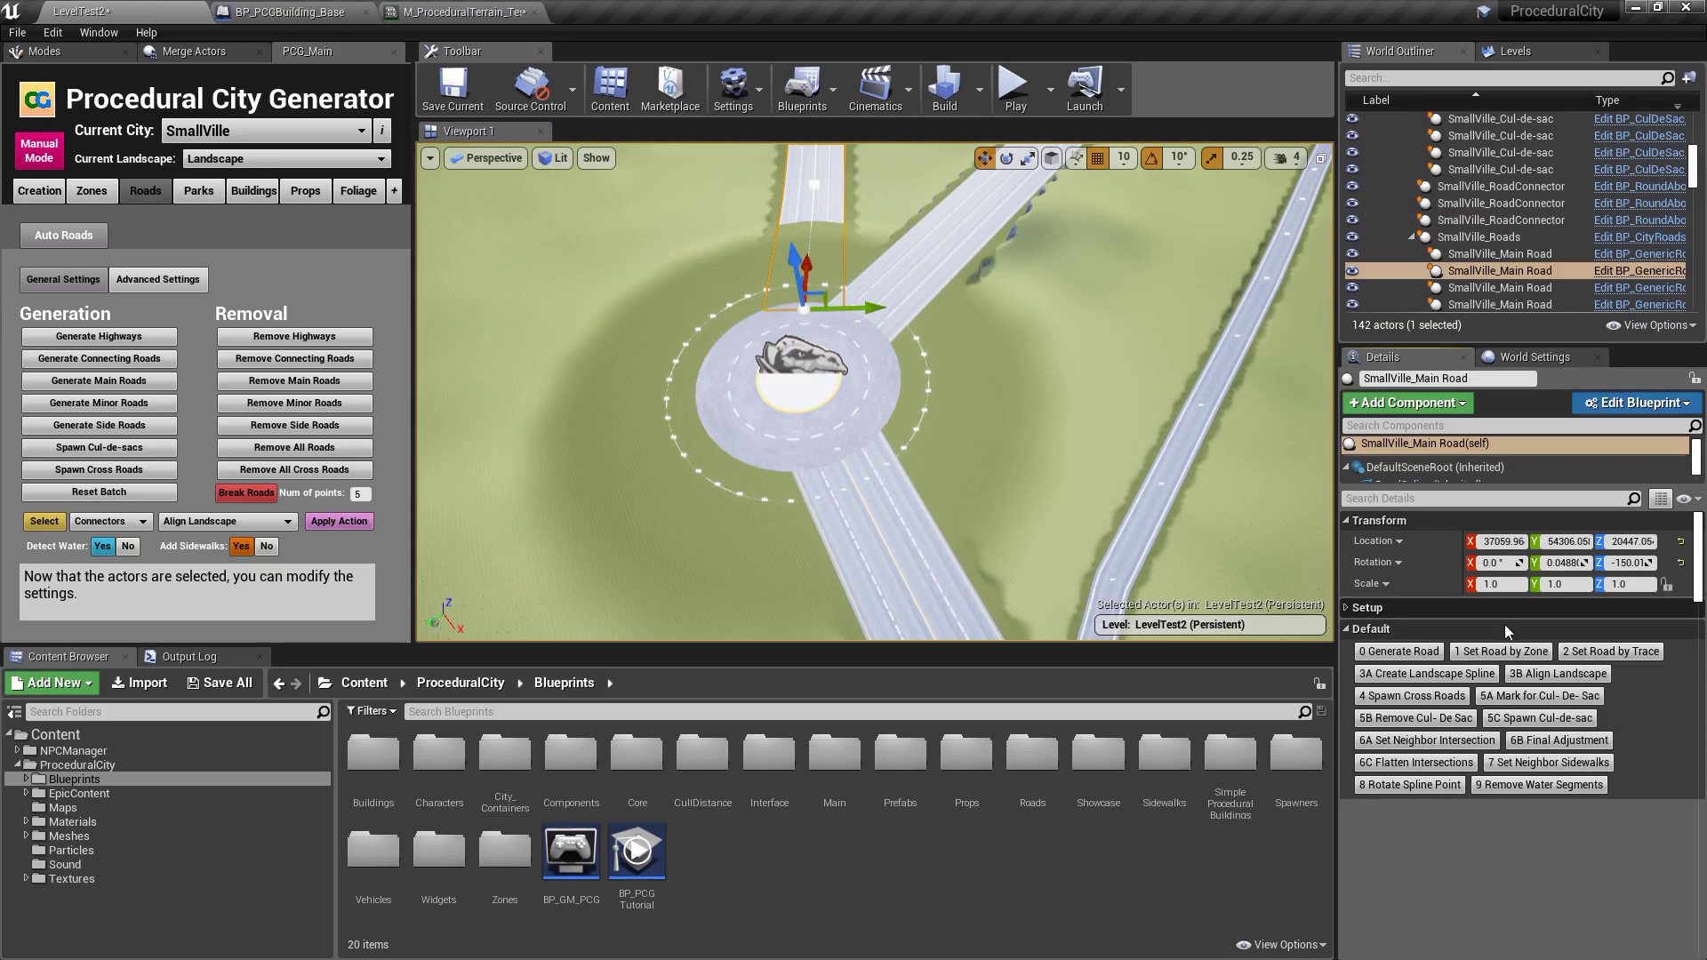
pyautogui.moveTo(1097, 514); pyautogui.dragTo(938, 511, button='right')
# - Select all cul-de-sacs and apply the Align Landscape action to them
pyautogui.click(110, 521)
pyautogui.click(84, 594)
pyautogui.click(47, 525)
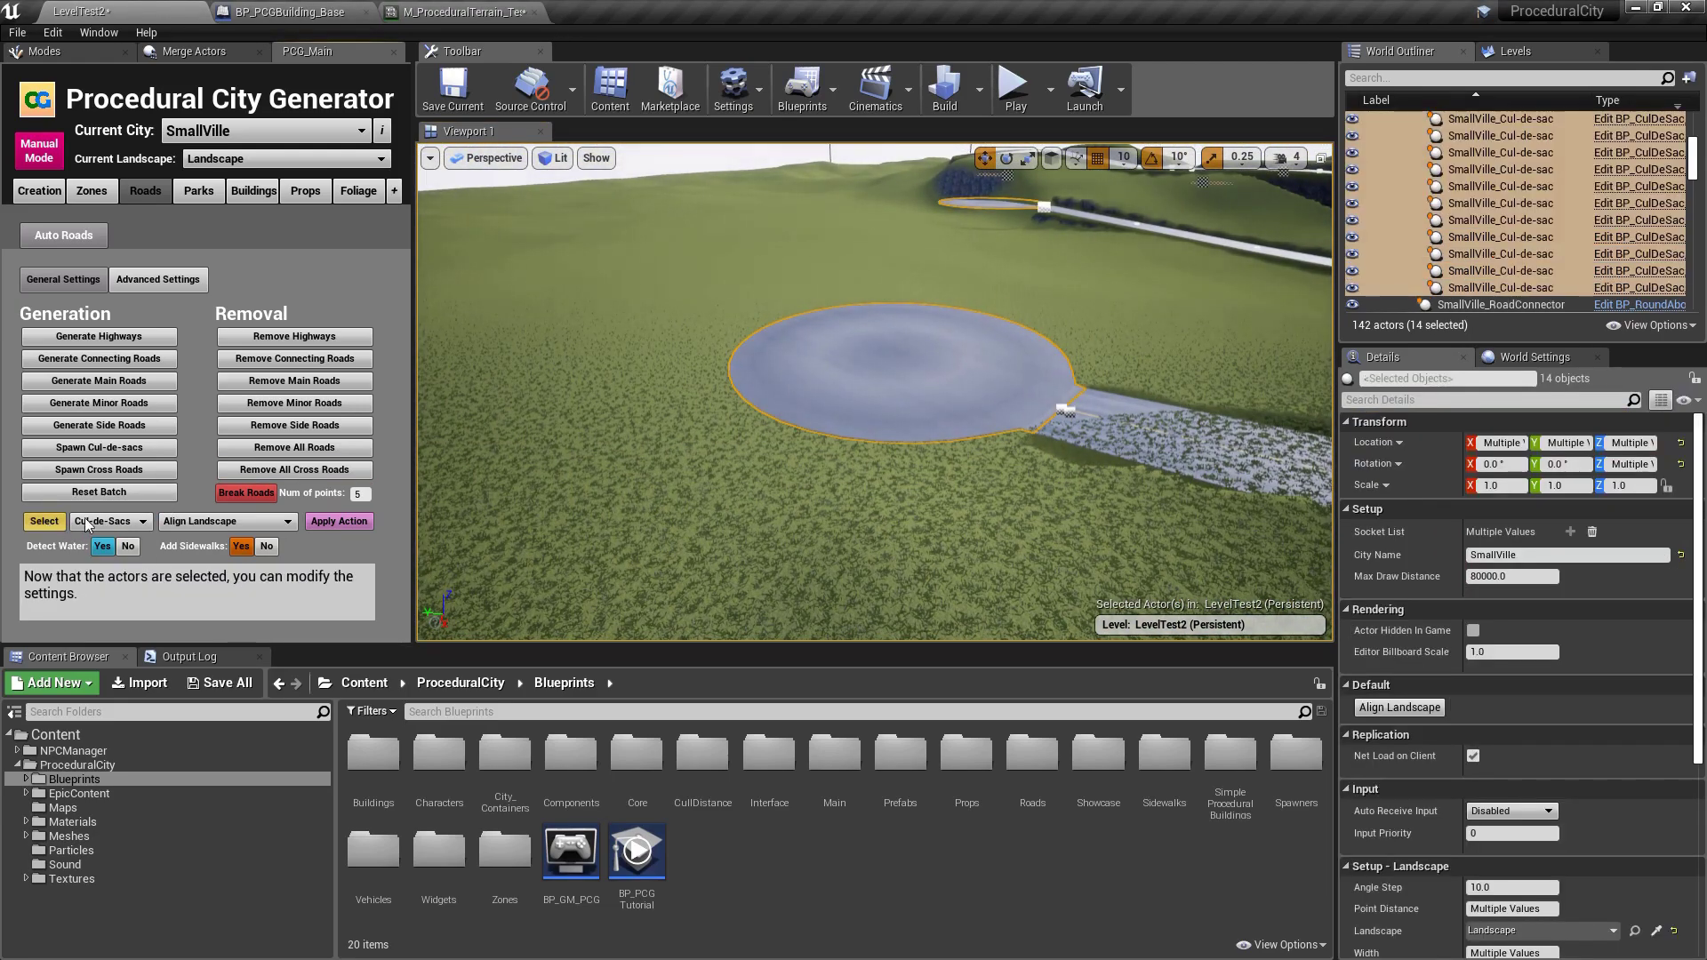
pyautogui.click(336, 523)
pyautogui.moveTo(431, 442); pyautogui.dragTo(430, 441, button='right')
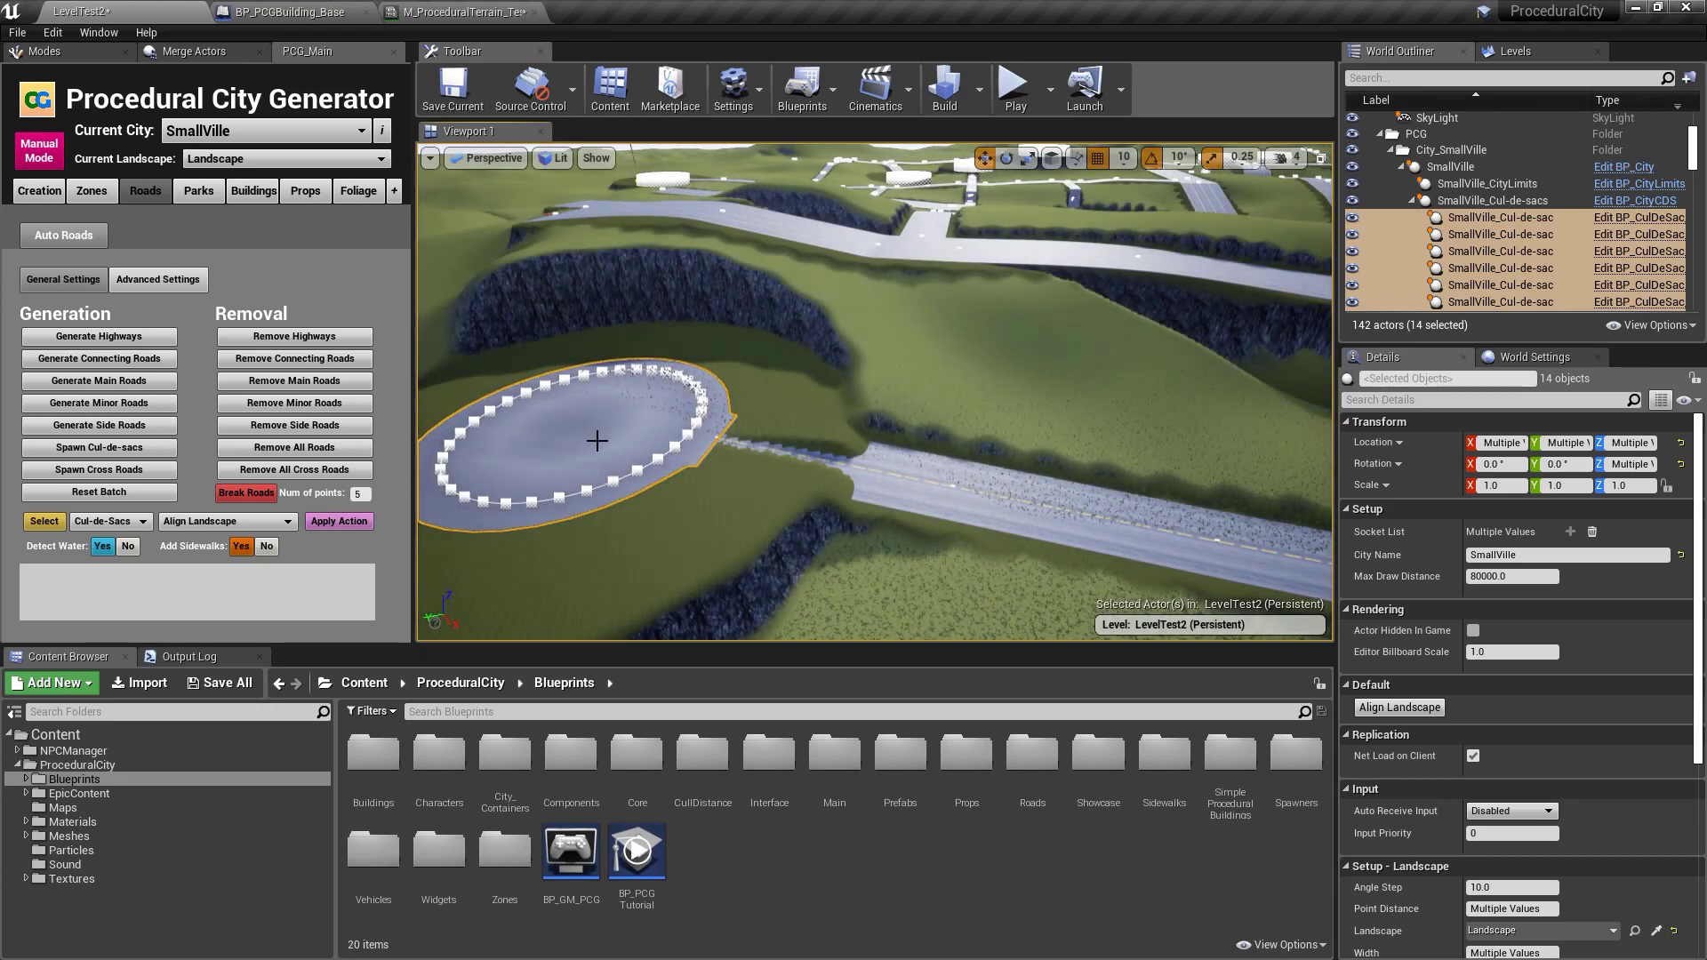
# - Align the landscape to the L St minor road leading into the cul-de-sac and clear the selection
pyautogui.click(1005, 485)
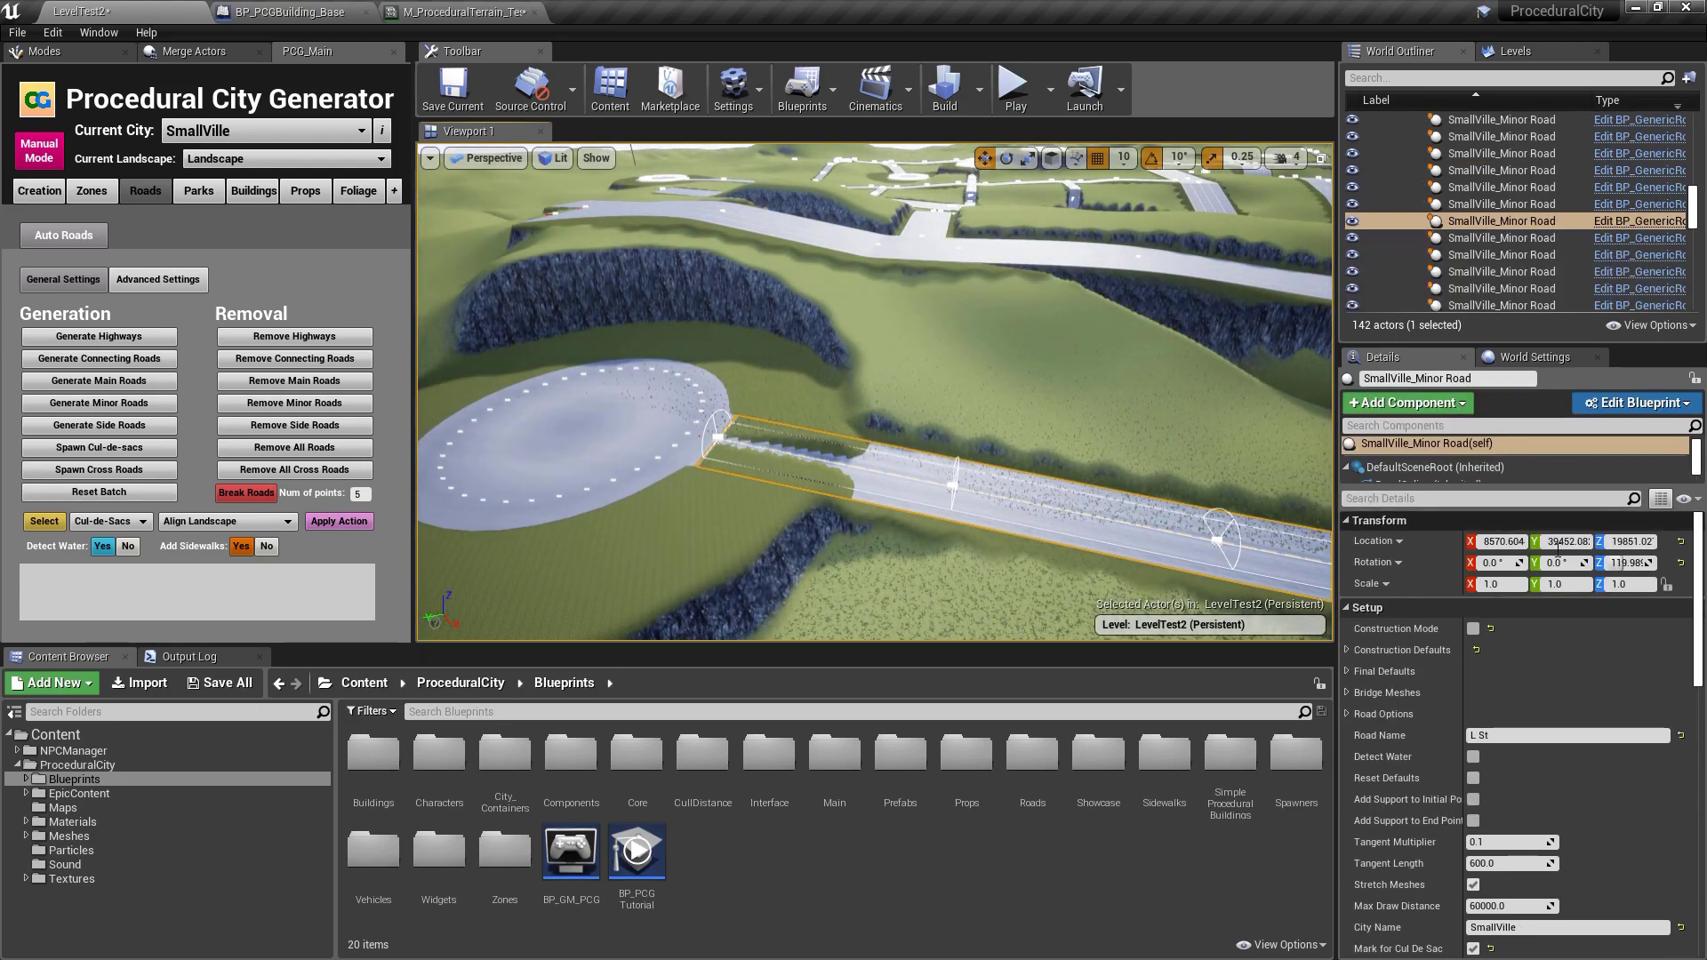
pyautogui.click(1405, 610)
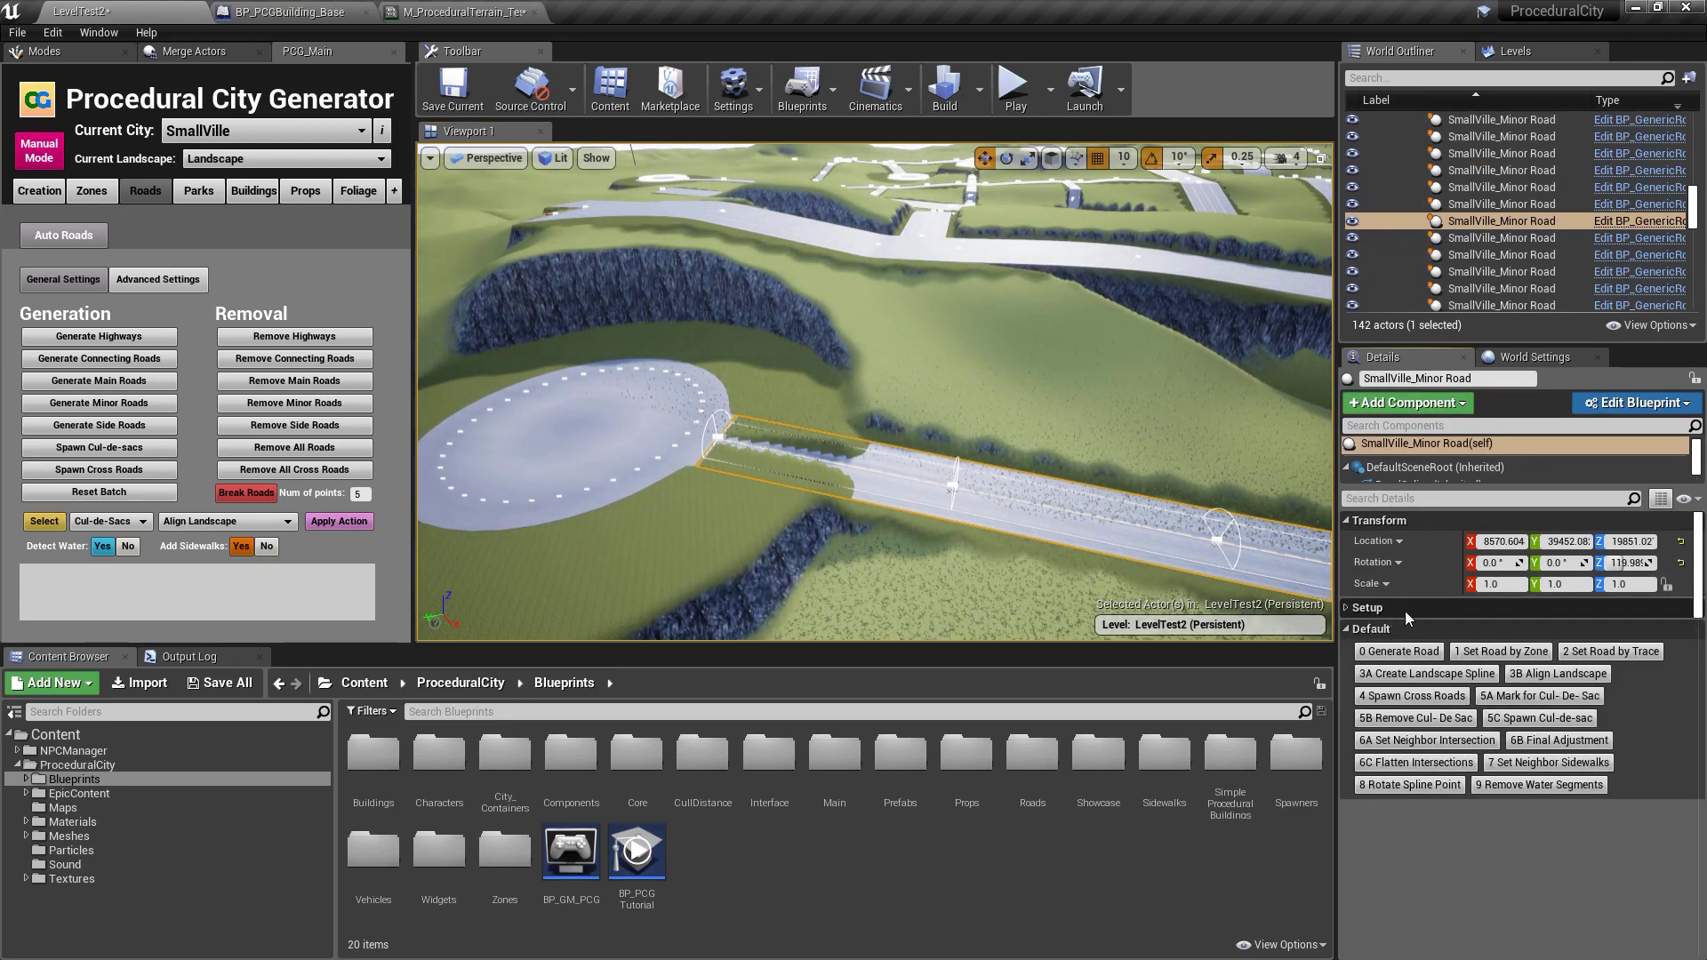
pyautogui.click(1558, 674)
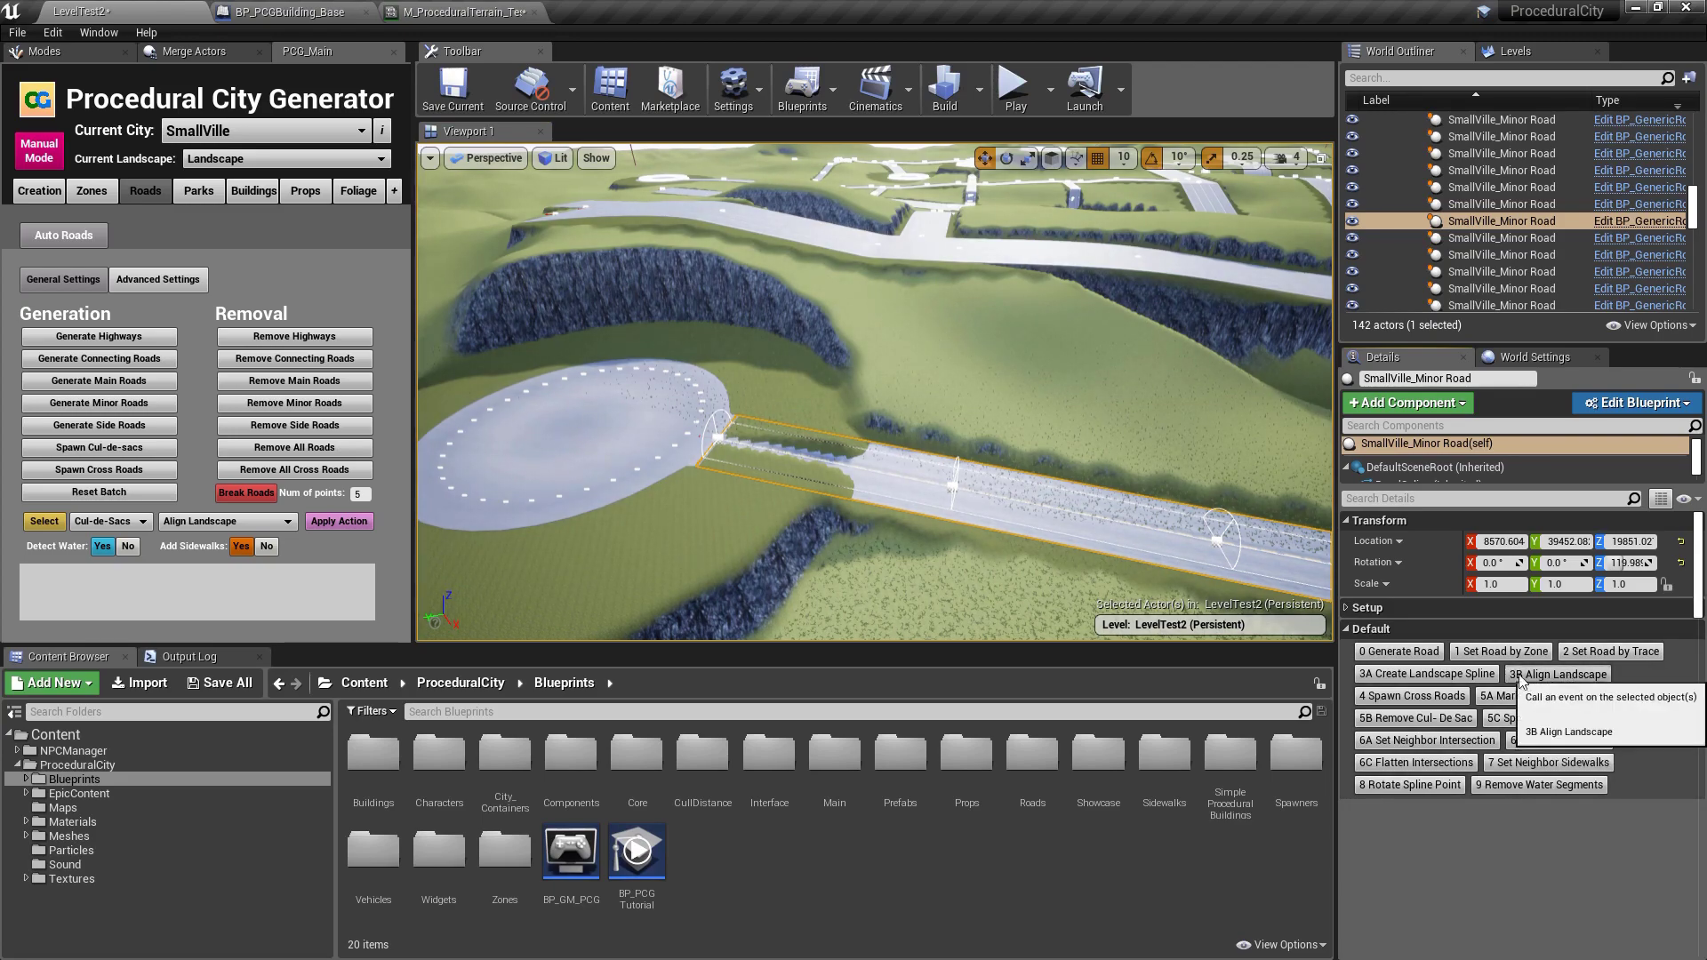
pyautogui.press('Escape')
# - Select the Marble Hill Ave main road at the broken junction and turn on its Construction Mode
pyautogui.moveTo(835, 370); pyautogui.dragTo(898, 384, button='right')
pyautogui.press('w')
pyautogui.press('w')
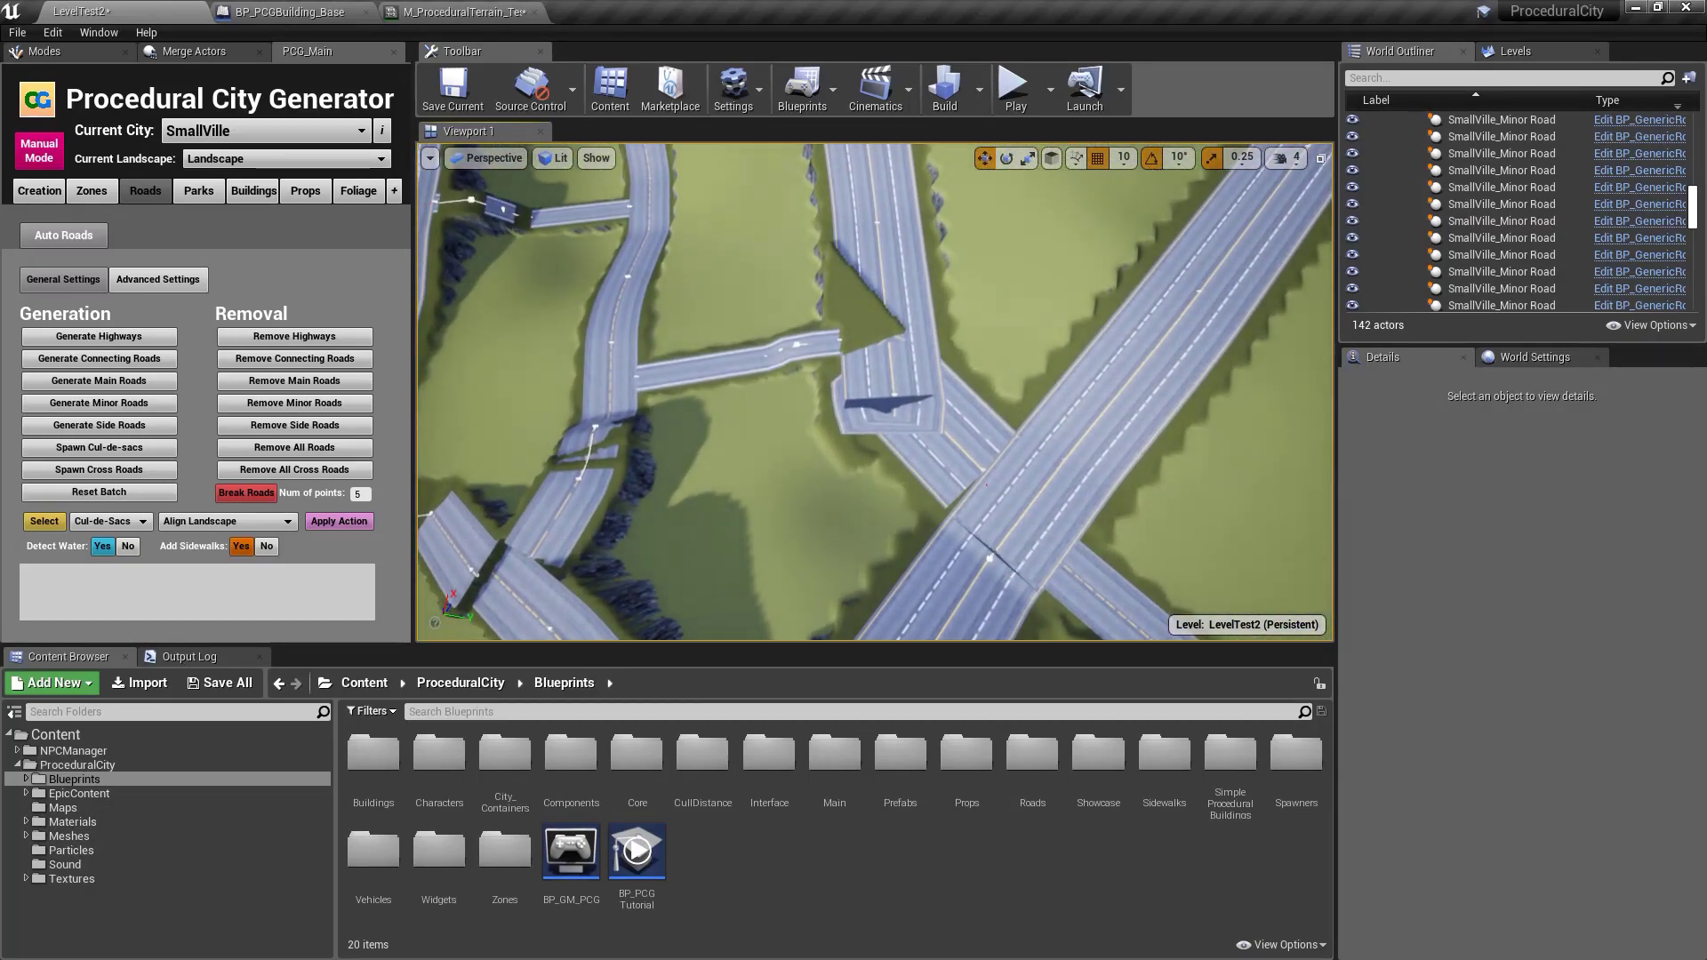
pyautogui.click(898, 384)
pyautogui.press('w')
pyautogui.moveTo(991, 433); pyautogui.dragTo(989, 355, button='right')
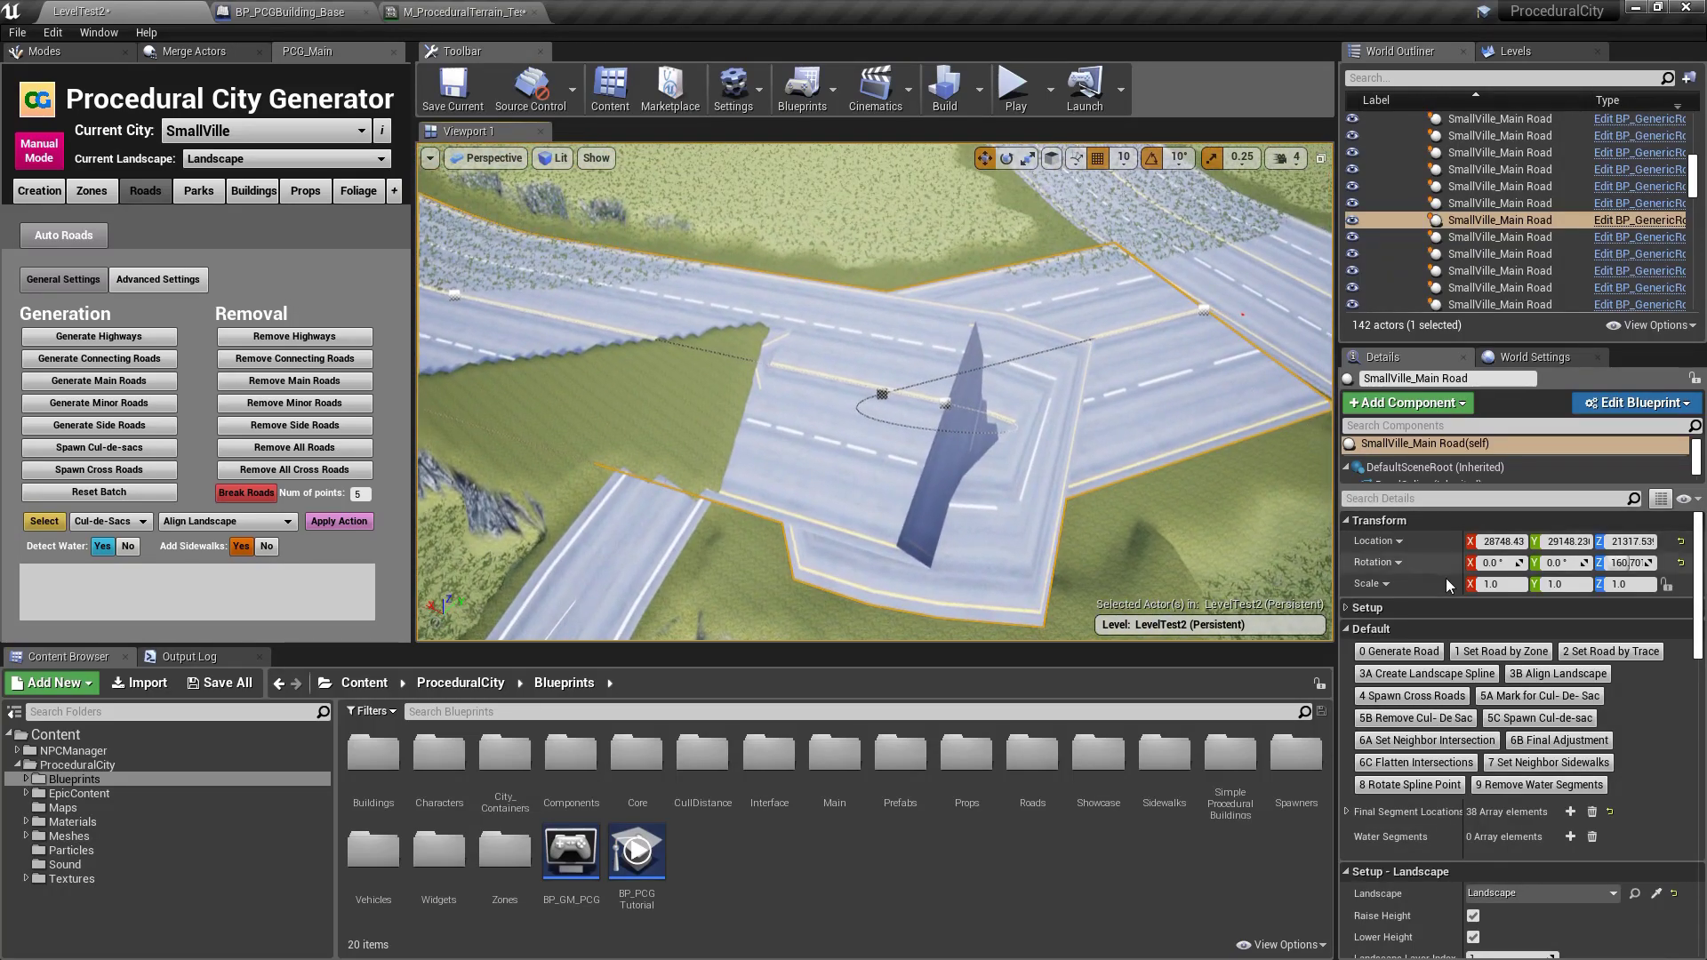
pyautogui.click(1398, 607)
pyautogui.click(1473, 629)
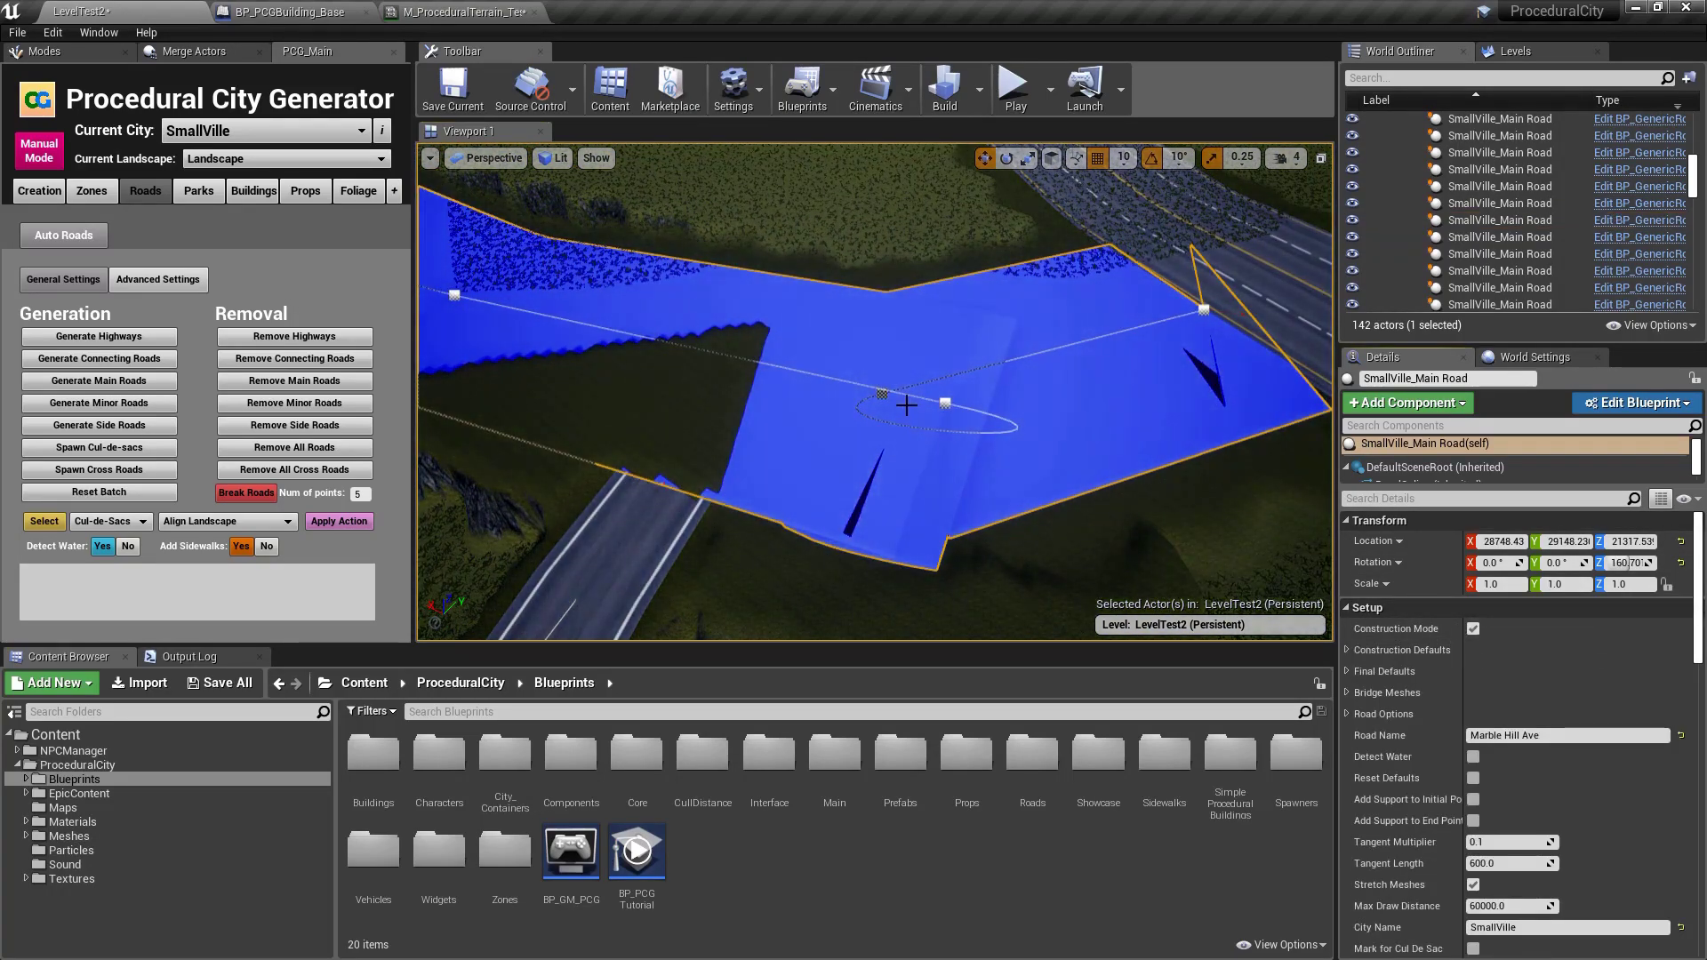
pyautogui.scroll(-3, 988, 443)
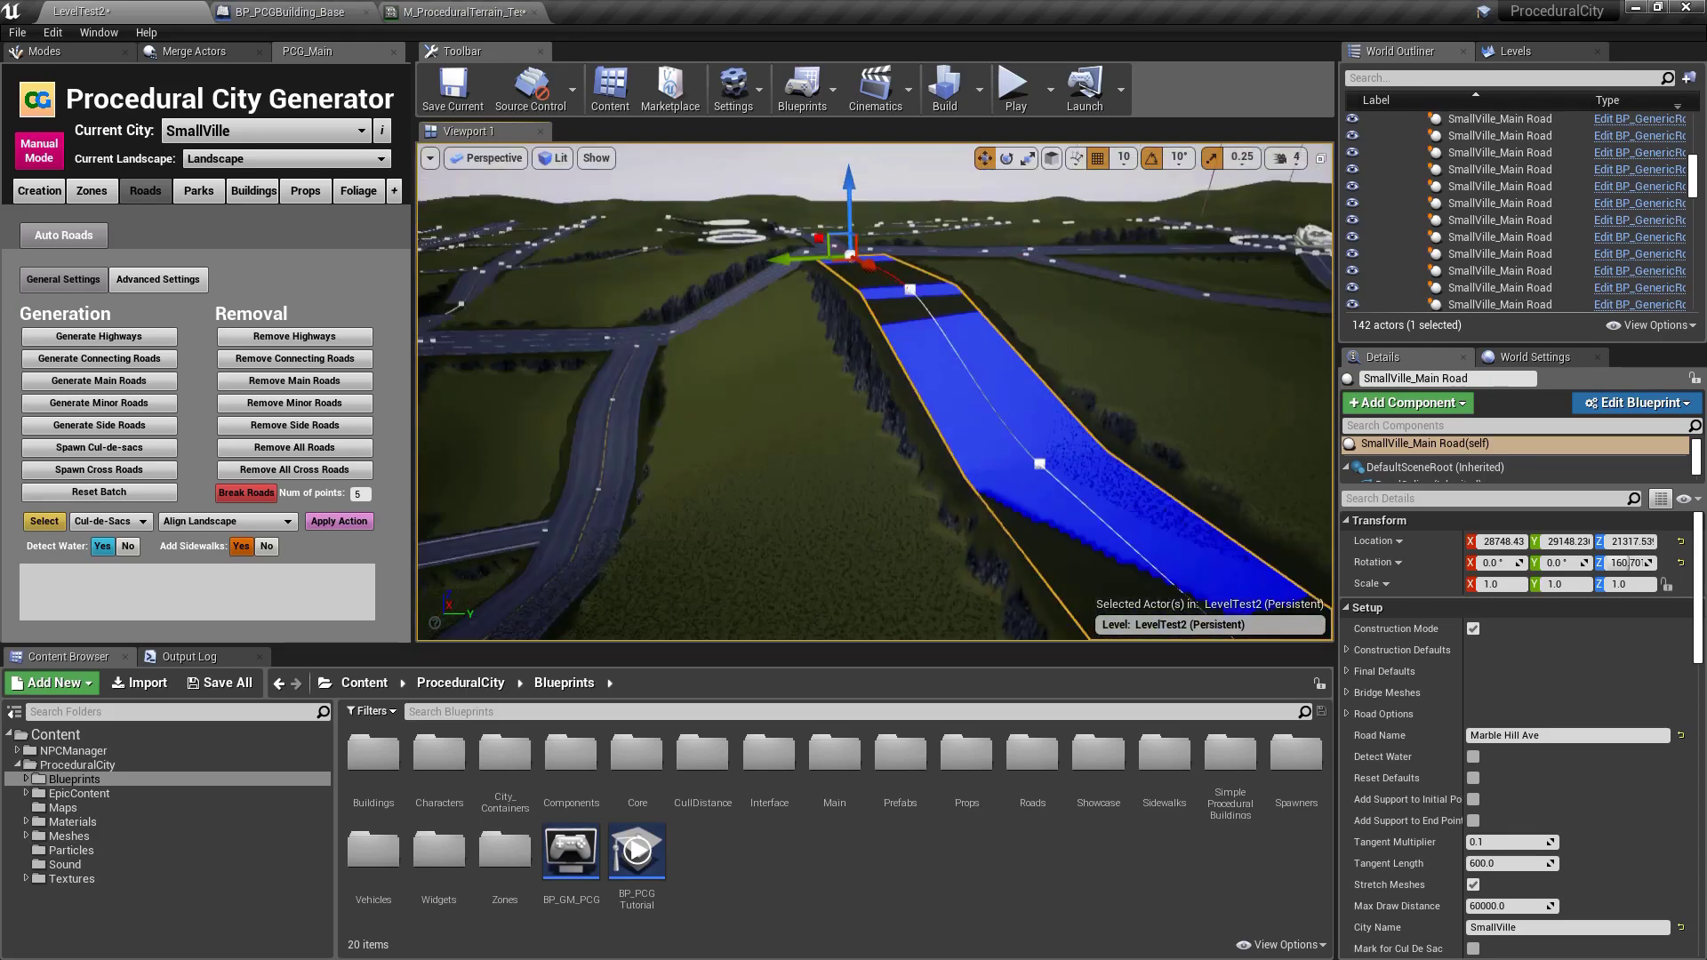
# - Align the landscape to the minor road that runs past the row of three cul-de-sacs
pyautogui.moveTo(896, 406); pyautogui.dragTo(945, 412, button='right')
pyautogui.press('w')
pyautogui.press('w')
pyautogui.press('w')
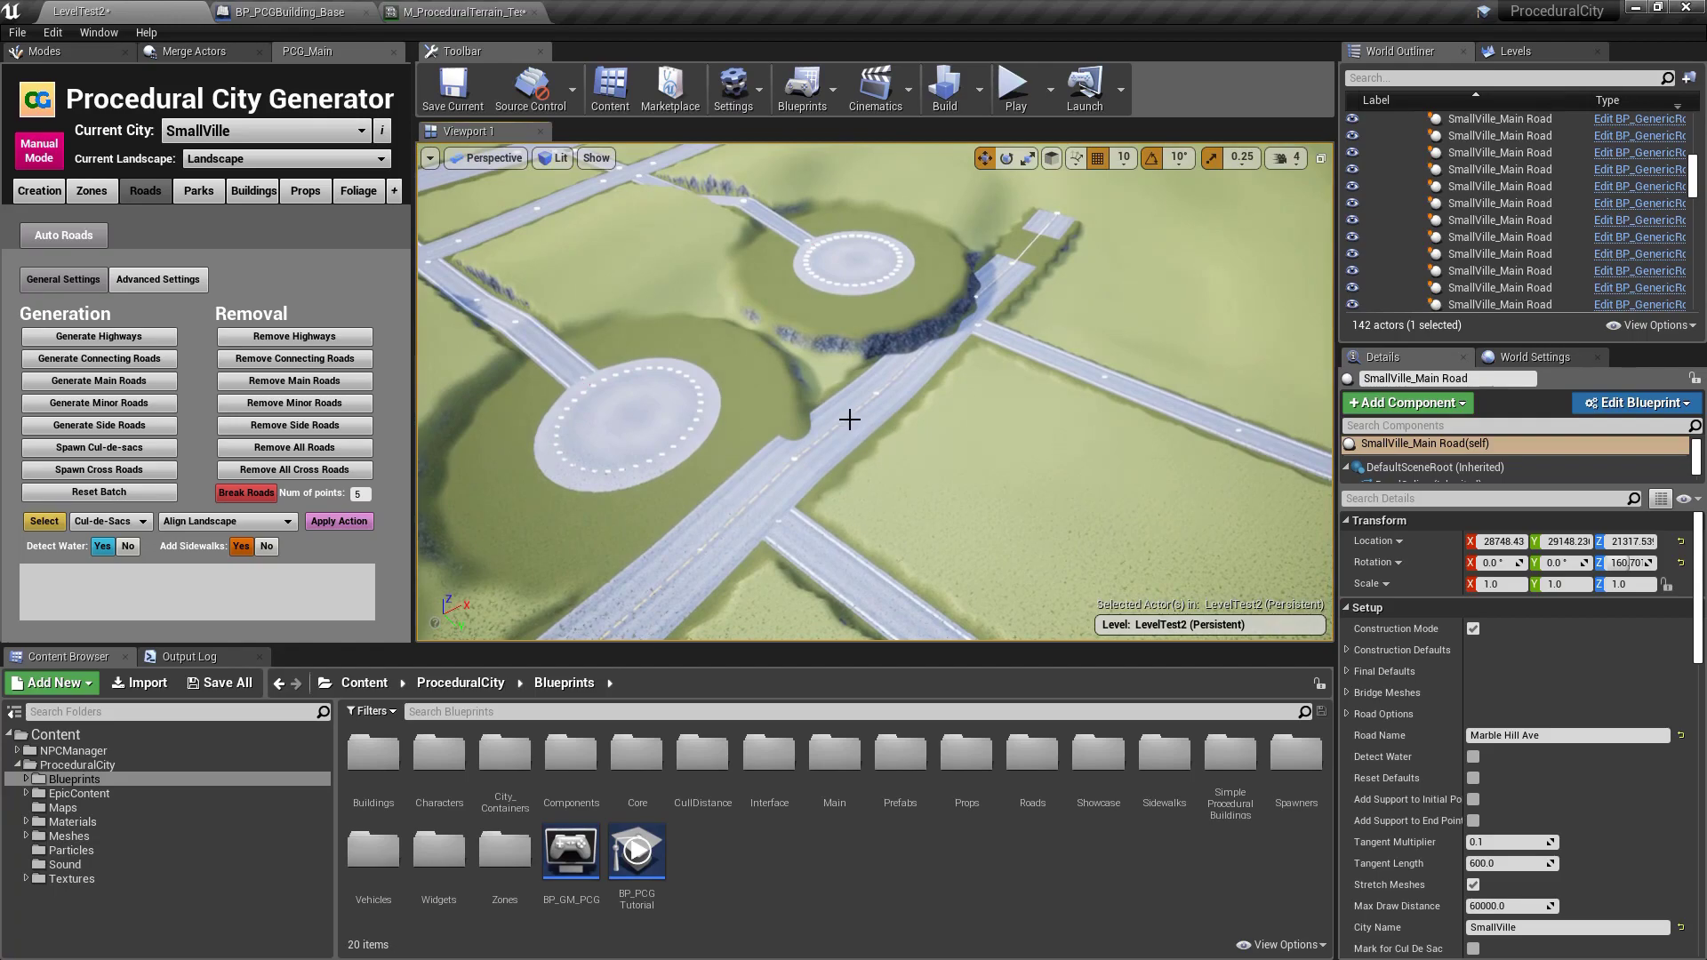
pyautogui.click(845, 415)
pyautogui.press('f')
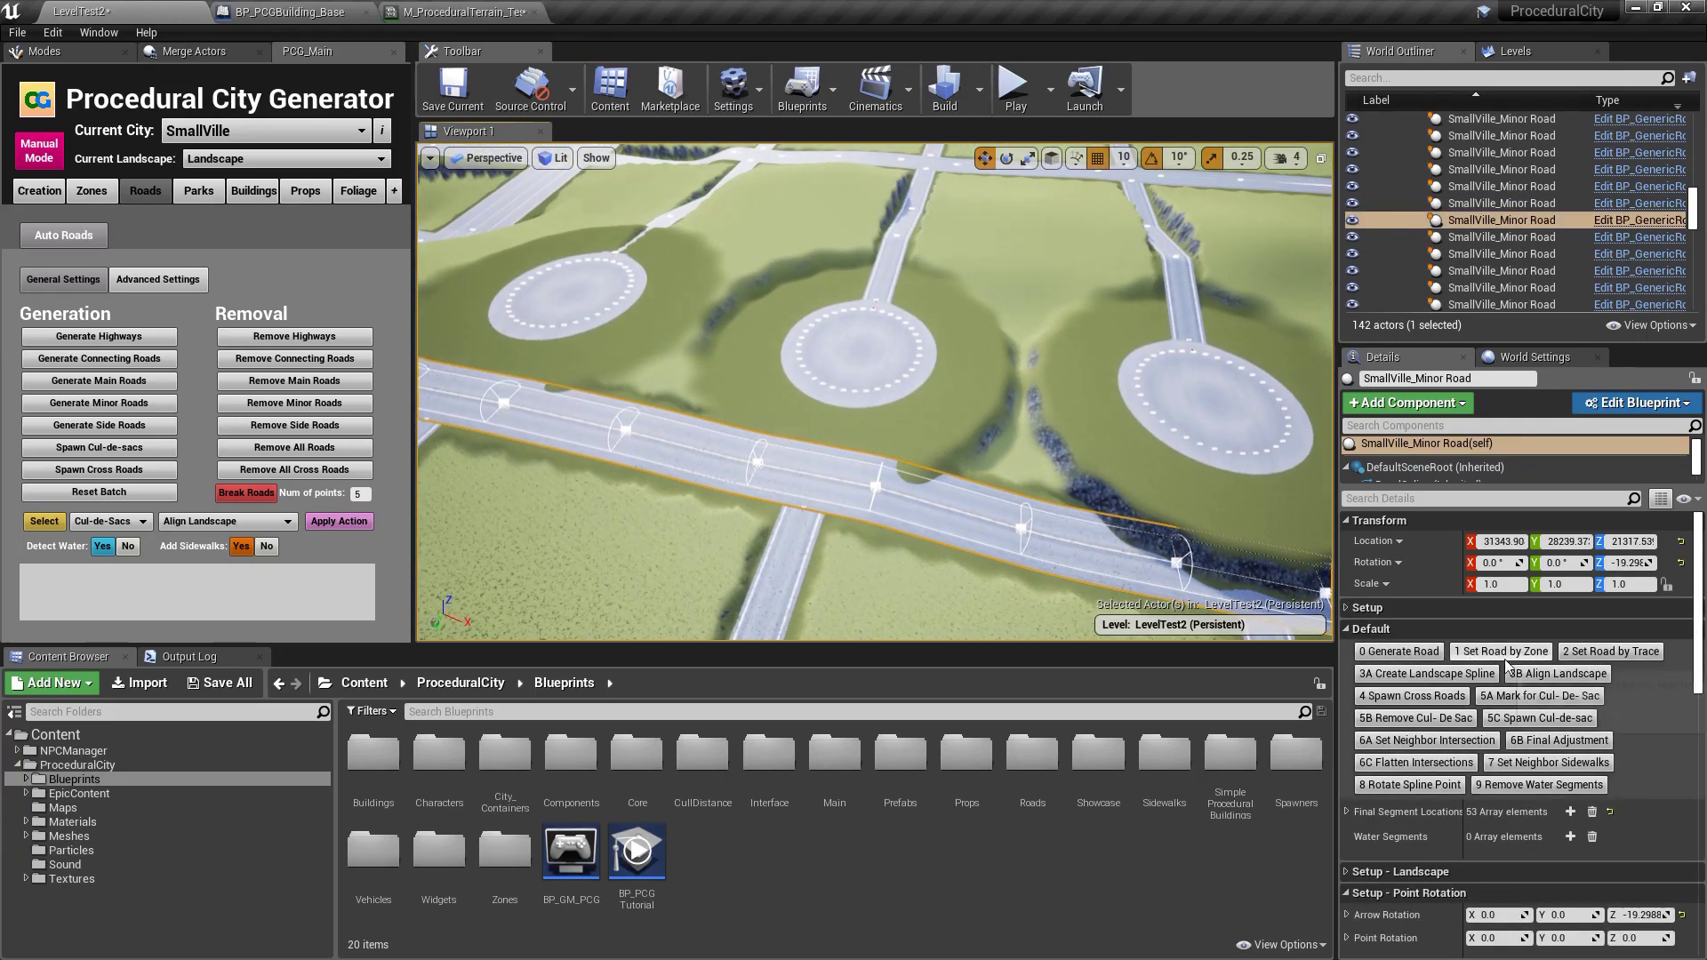
pyautogui.click(1552, 677)
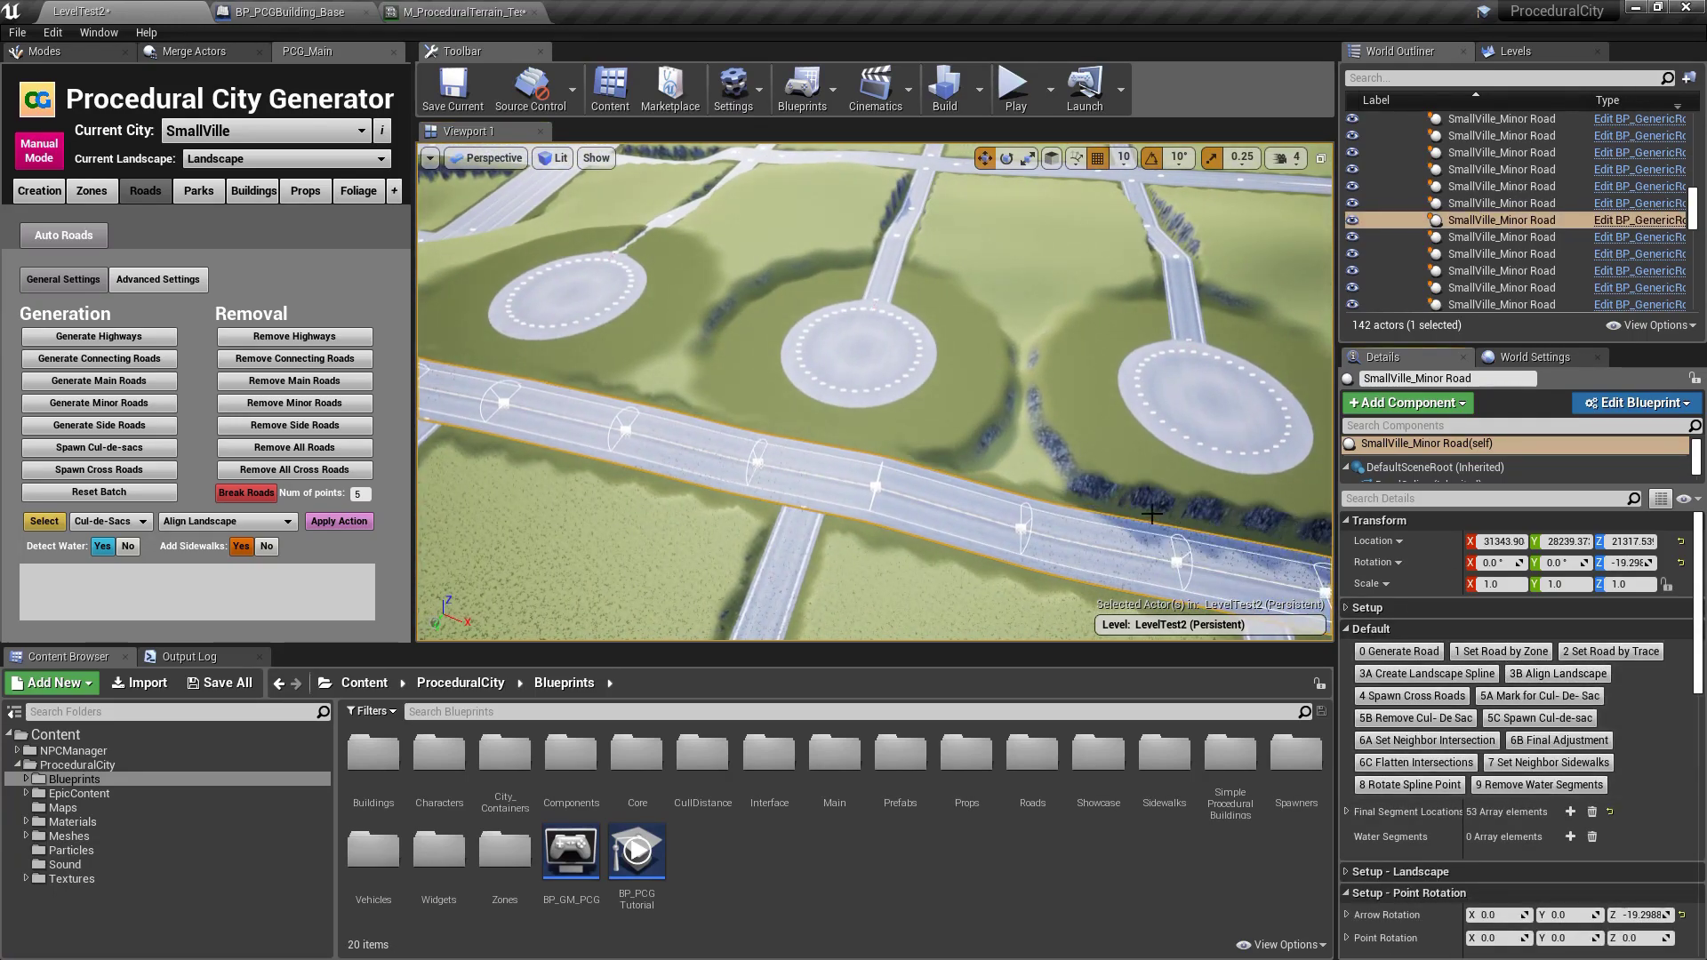
# - Enable the Blend Smoothness override in the landscape's M_ProceduralTerrain_Test material, save the material and return to the level
pyautogui.moveTo(988, 466)
pyautogui.mouseDown(button='right')
pyautogui.moveTo(908, 462)
pyautogui.moveTo(975, 465)
pyautogui.mouseUp(button='right')
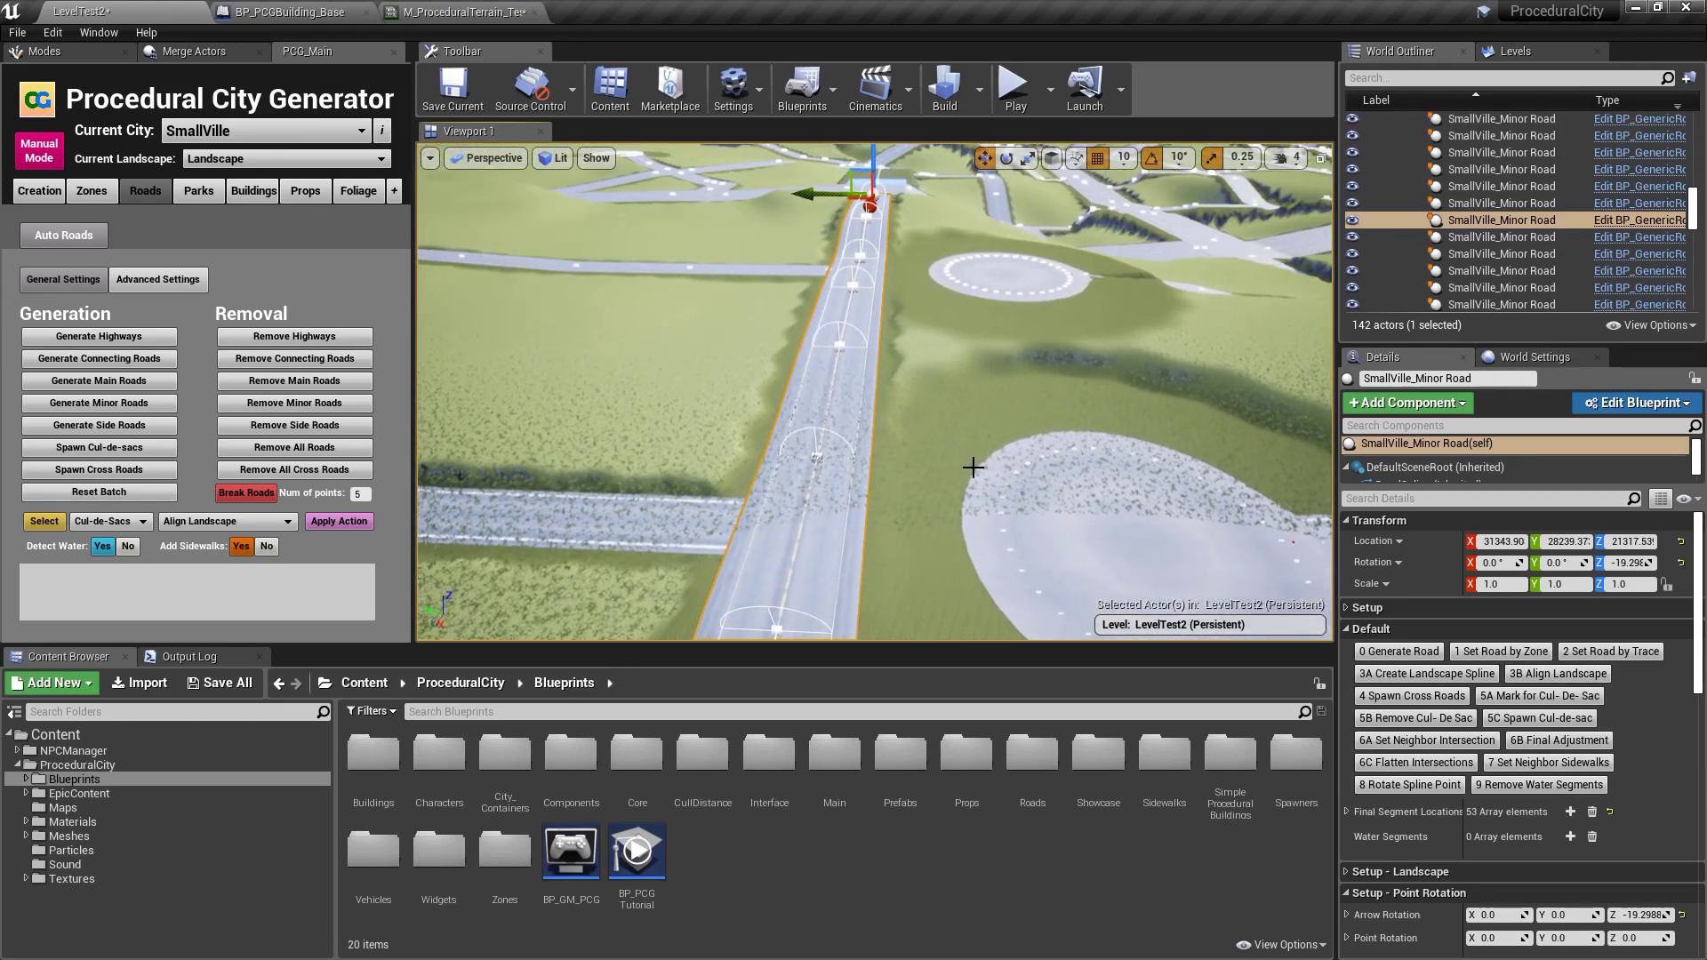
pyautogui.moveTo(921, 358); pyautogui.dragTo(859, 431, button='right')
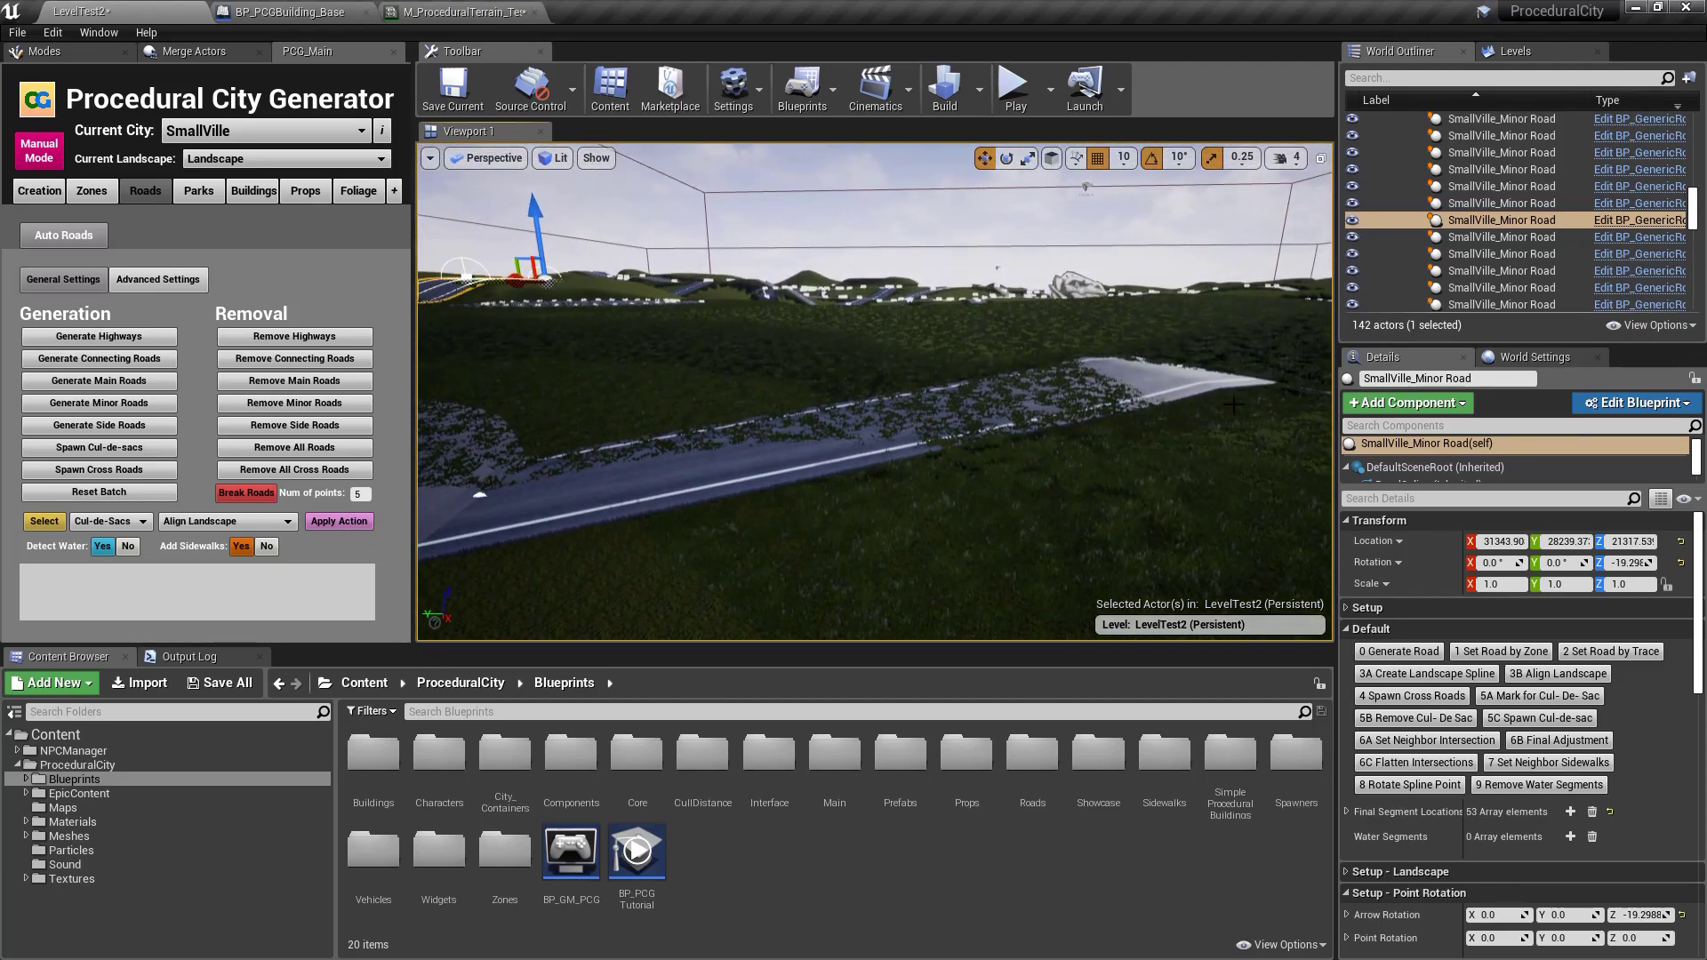
pyautogui.click(941, 329)
pyautogui.scroll(-6, 1551, 699)
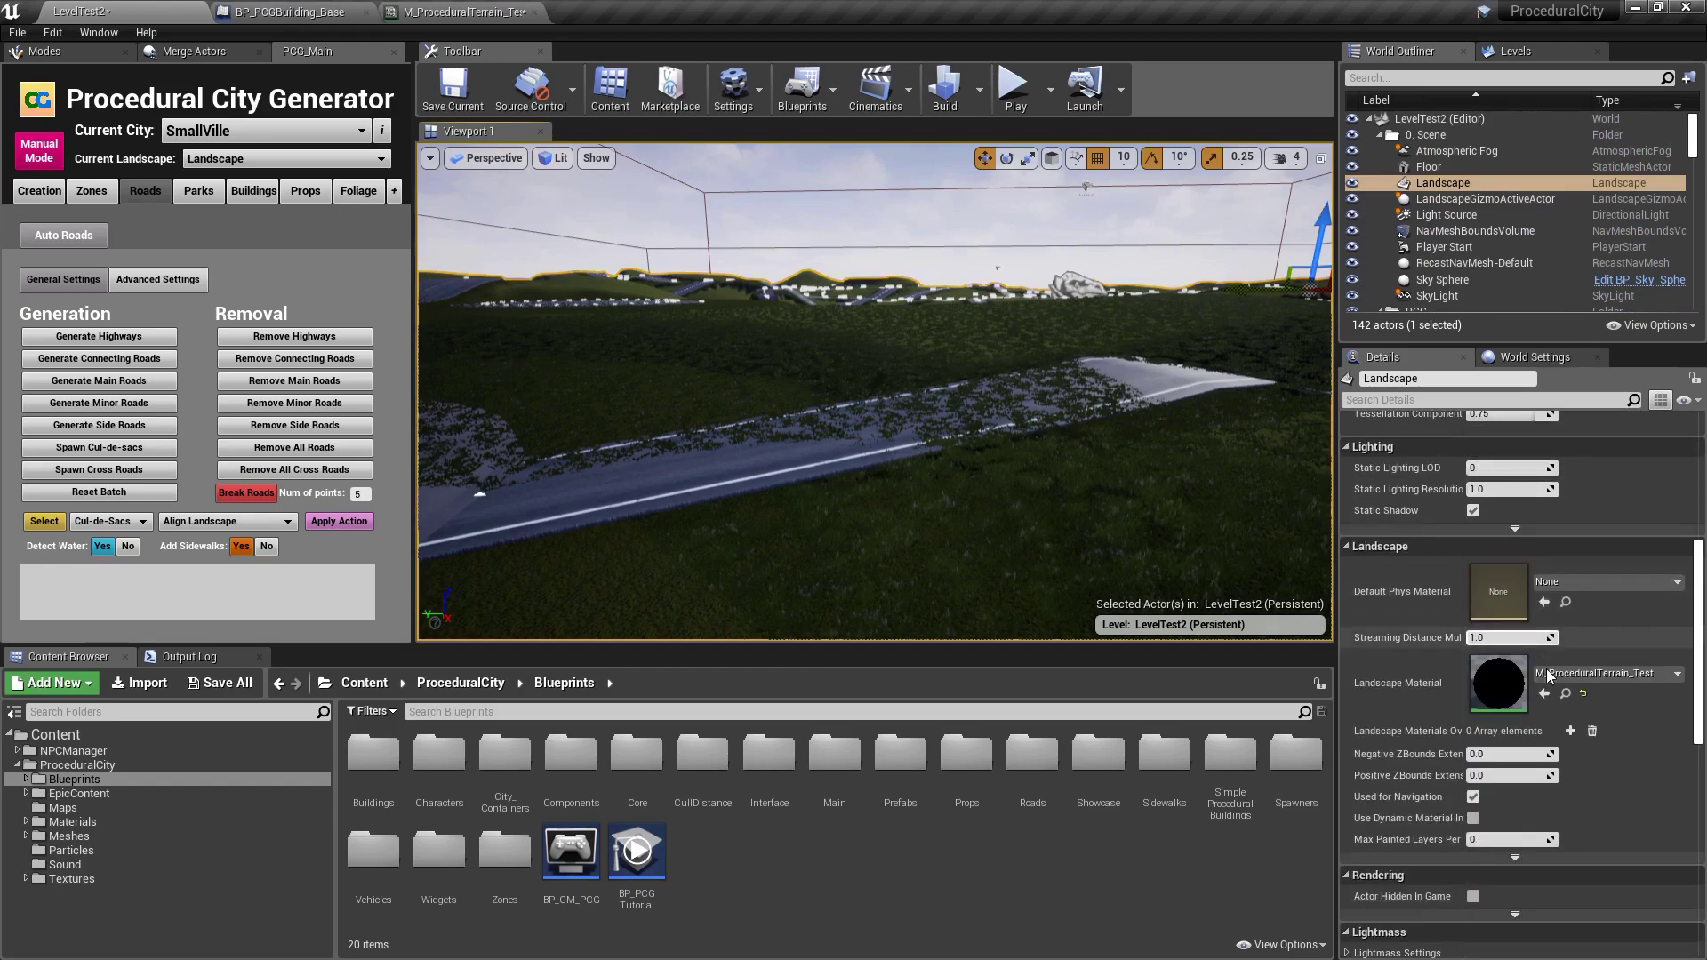
pyautogui.doubleClick(1520, 698)
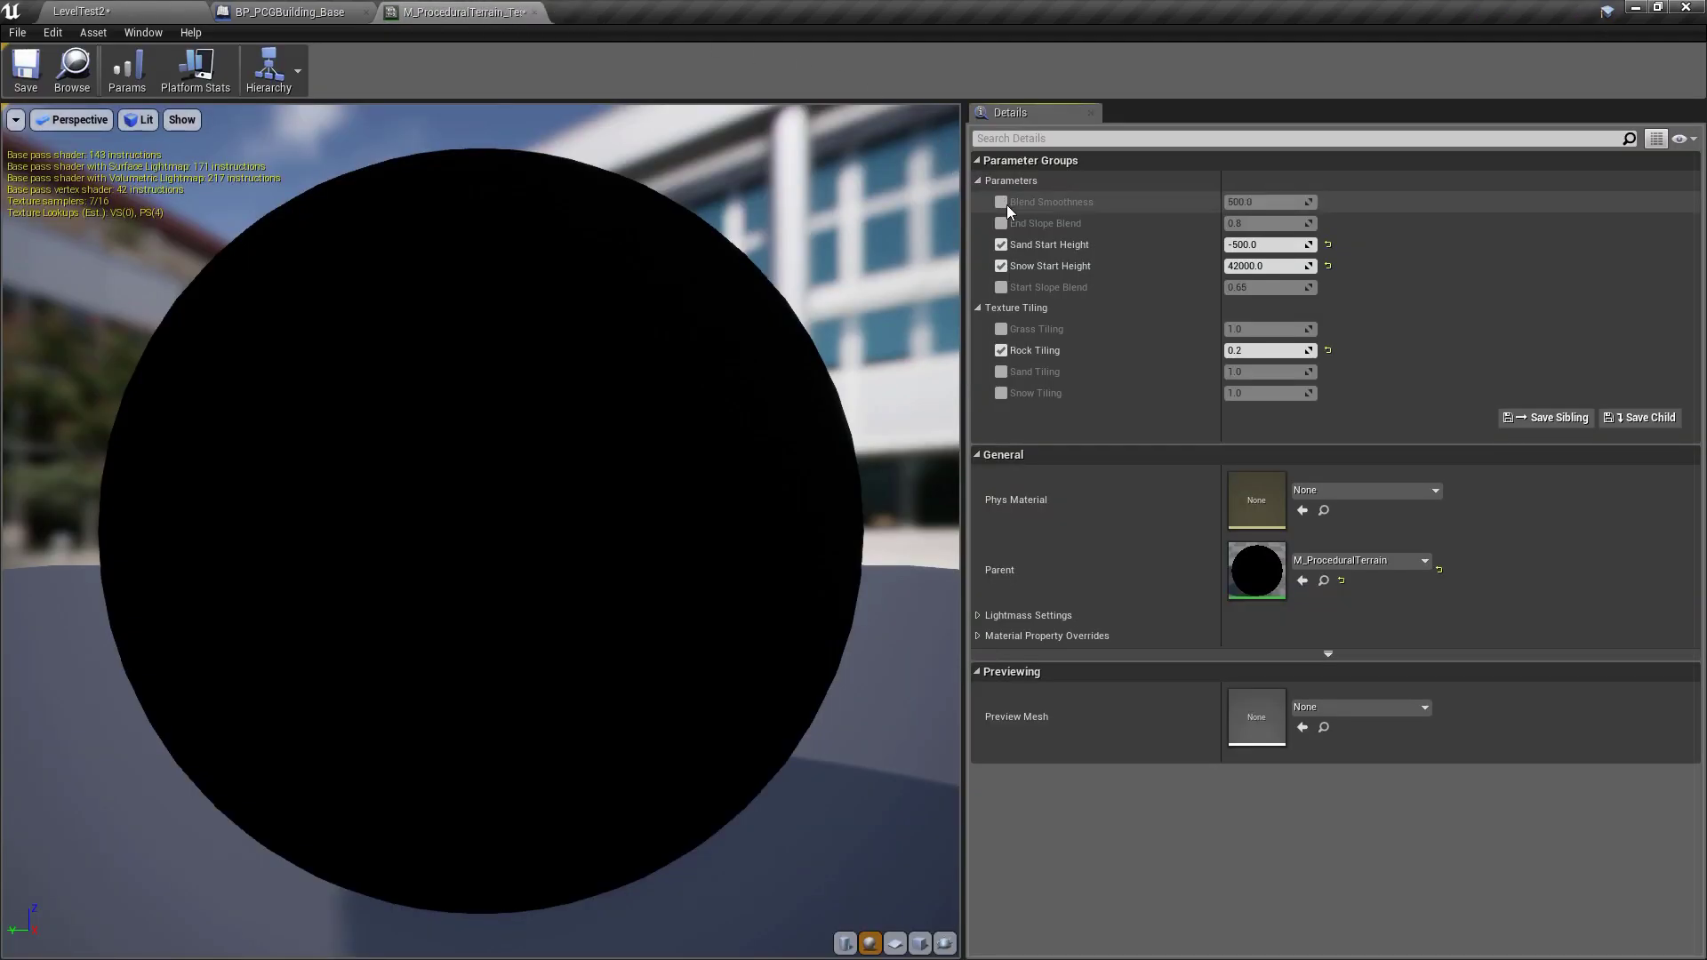
pyautogui.click(1002, 203)
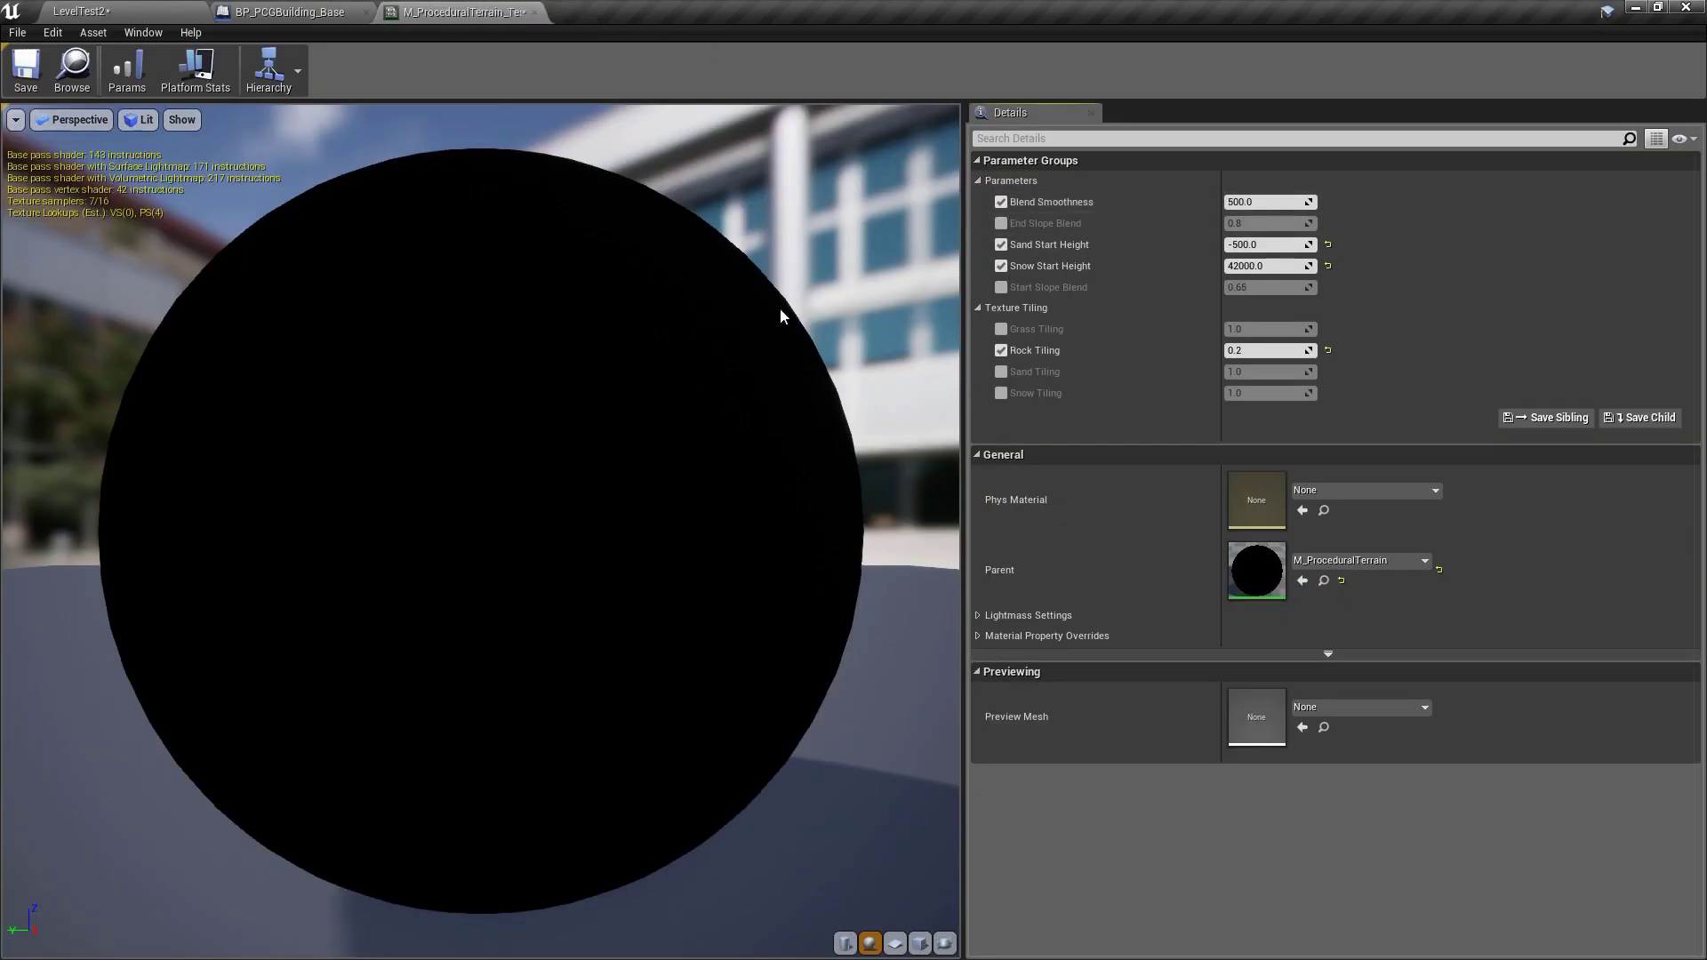
pyautogui.click(23, 75)
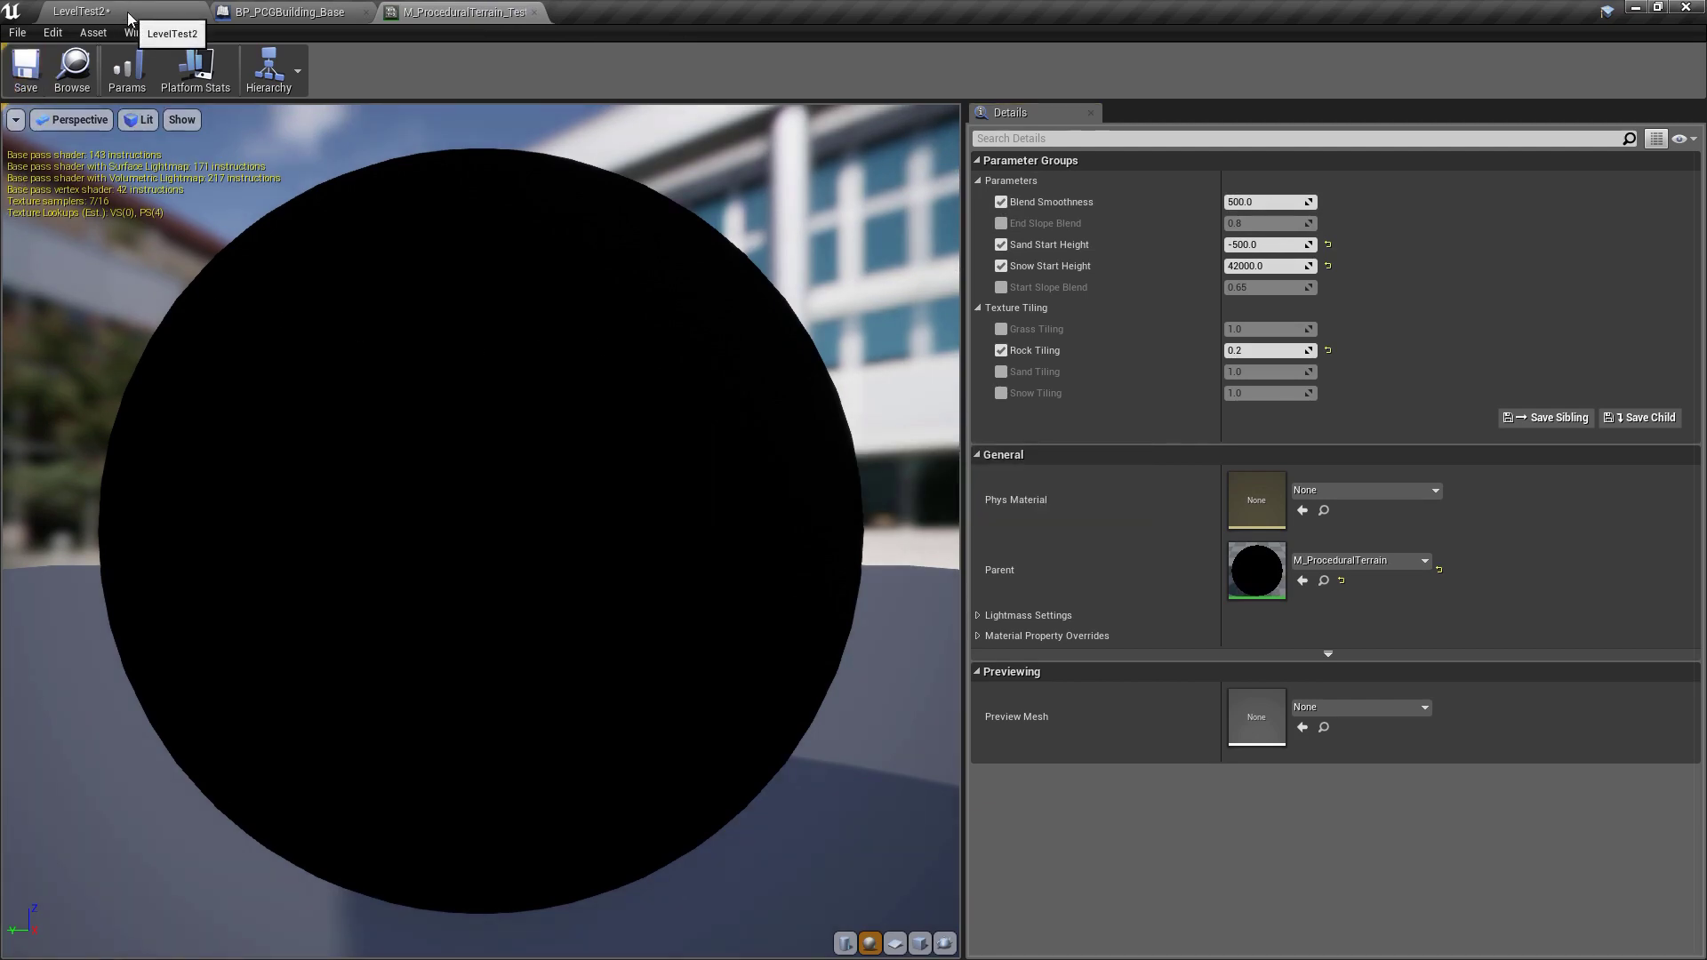
pyautogui.click(120, 12)
# - Turn off Construction Mode on the Marble Hill Ave main road and align the landscape to it
pyautogui.moveTo(875, 392); pyautogui.dragTo(762, 453, button='right')
pyautogui.click(743, 471)
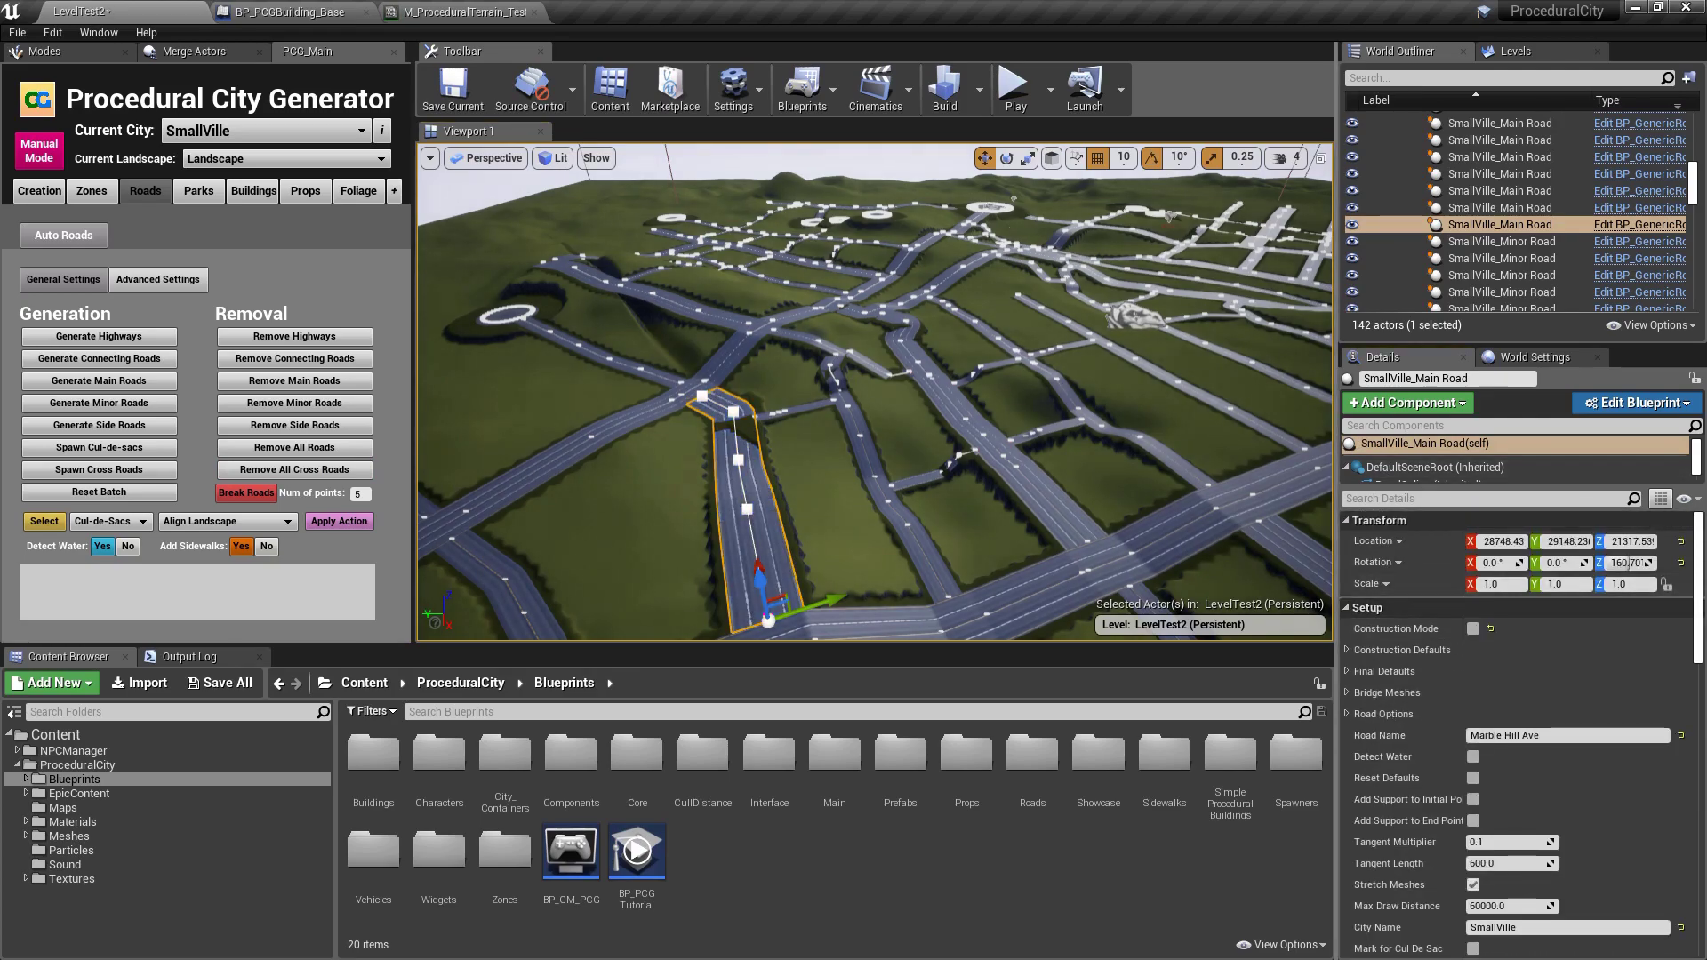
pyautogui.press('Escape')
pyautogui.scroll(10, 912, 519)
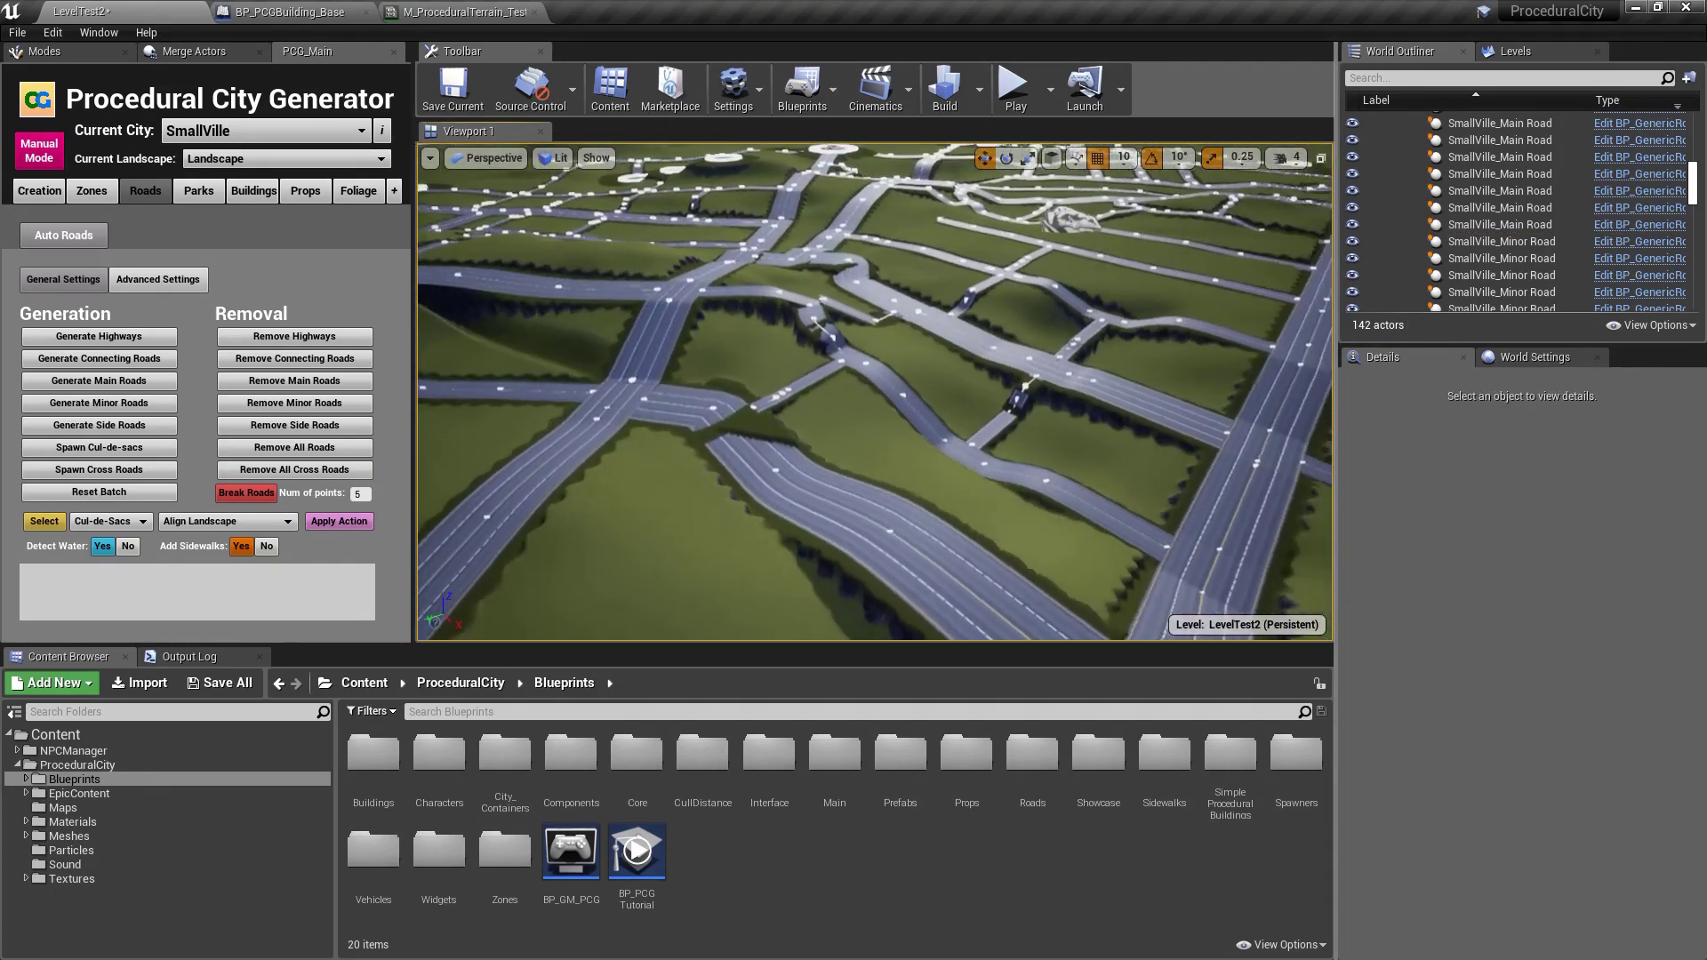
pyautogui.click(912, 518)
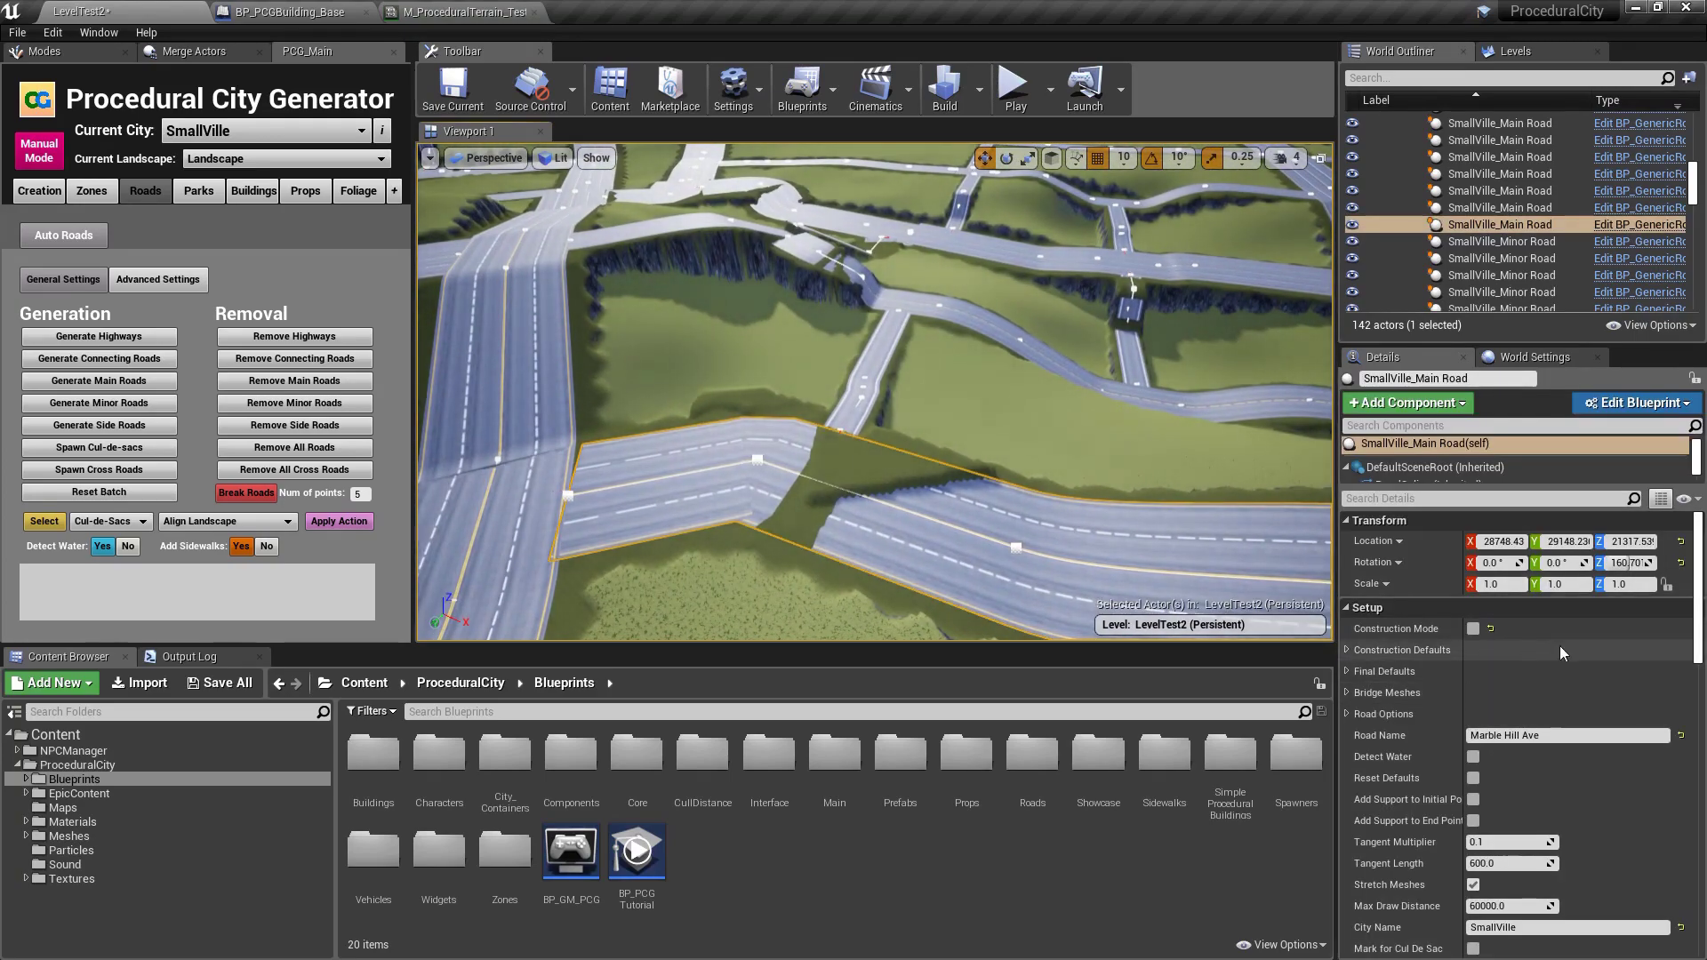
pyautogui.click(1412, 609)
pyautogui.click(1558, 675)
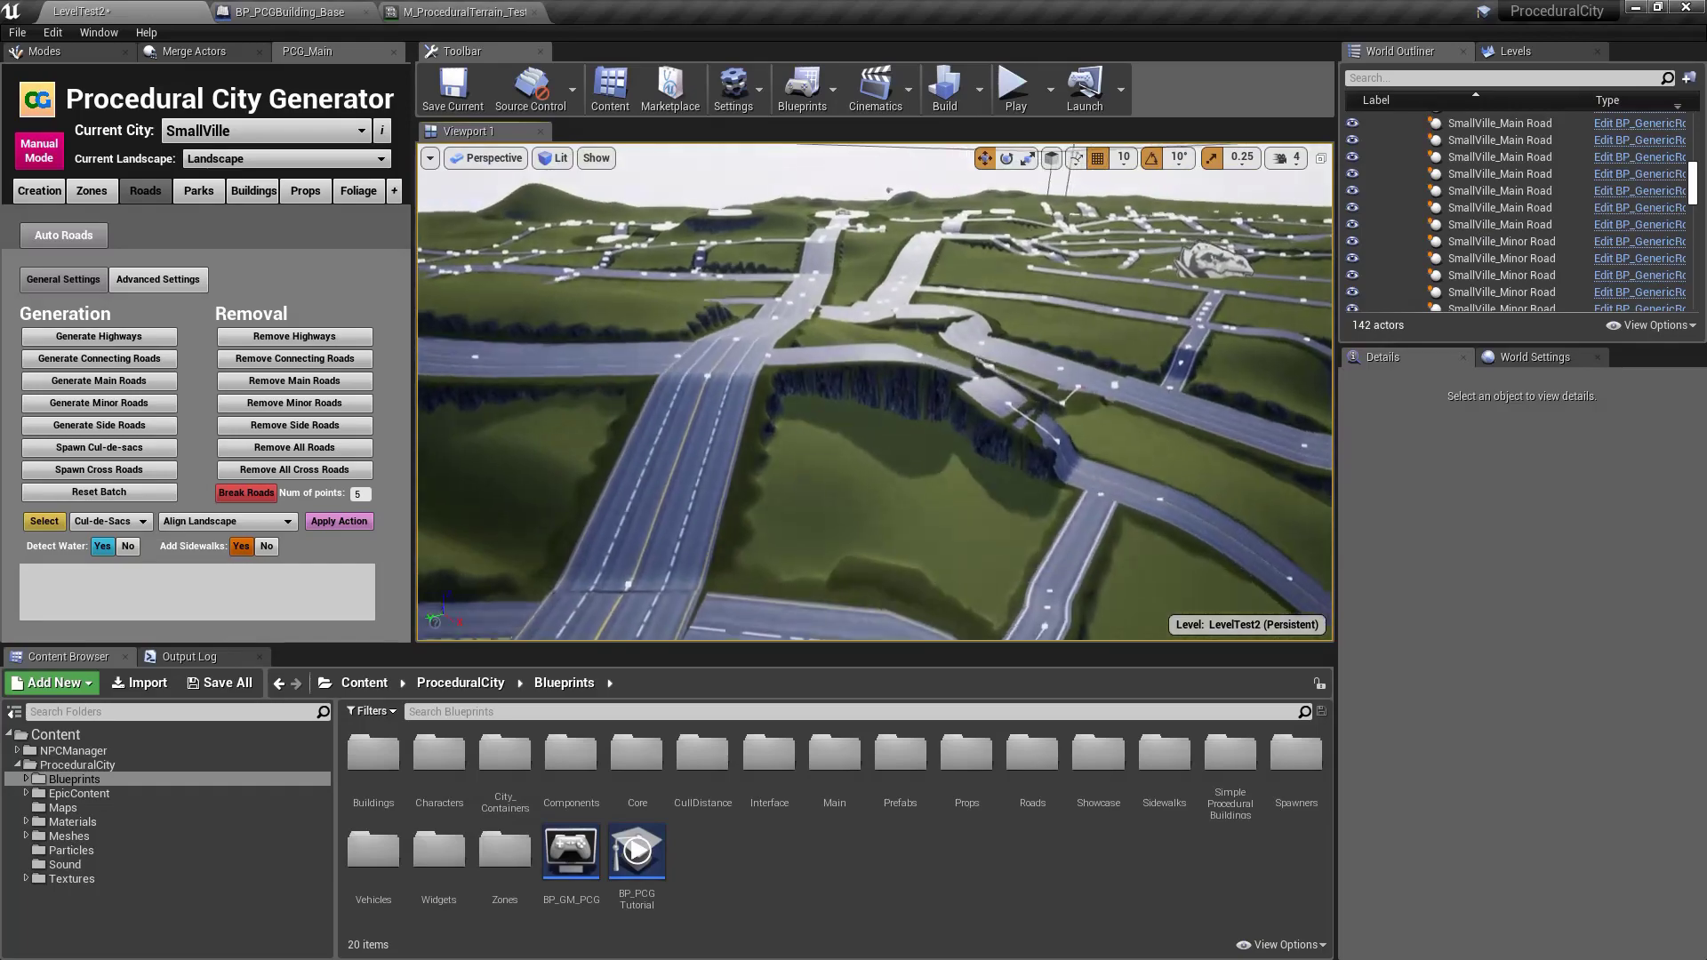
# - Select the E 191st St minor road that passes above the main road's end and turn on its Construction Mode
pyautogui.moveTo(876, 391); pyautogui.dragTo(876, 489, button='right')
pyautogui.click(970, 366)
pyautogui.press('f')
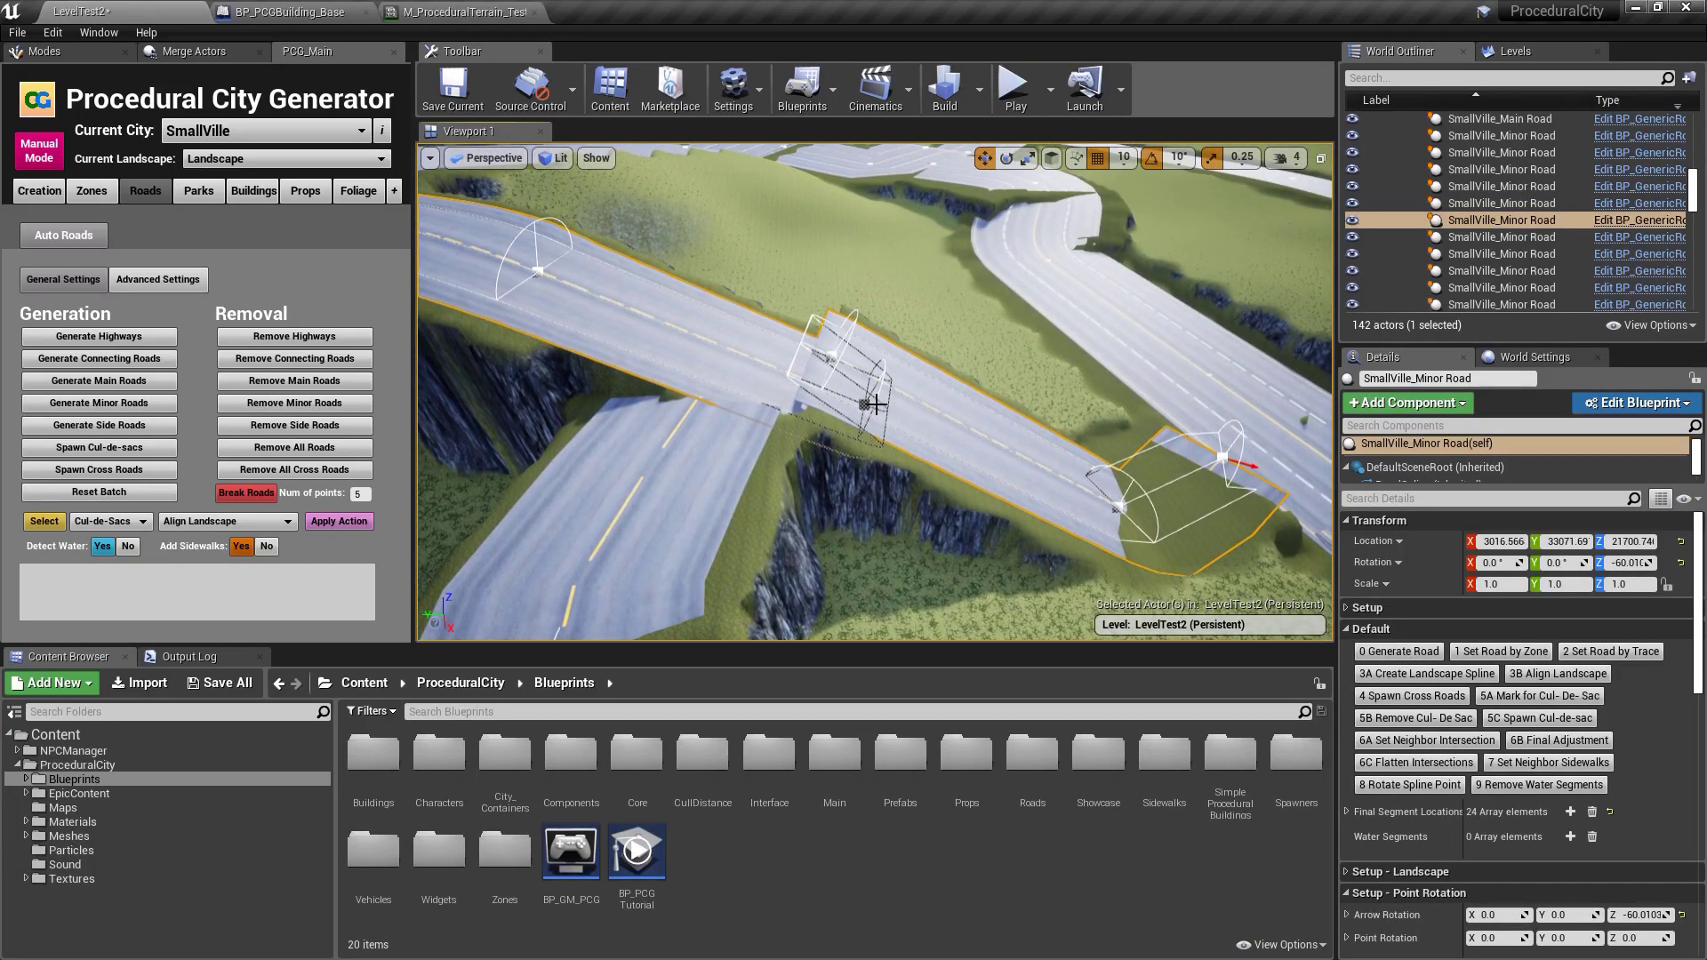
pyautogui.click(1430, 608)
pyautogui.click(1474, 629)
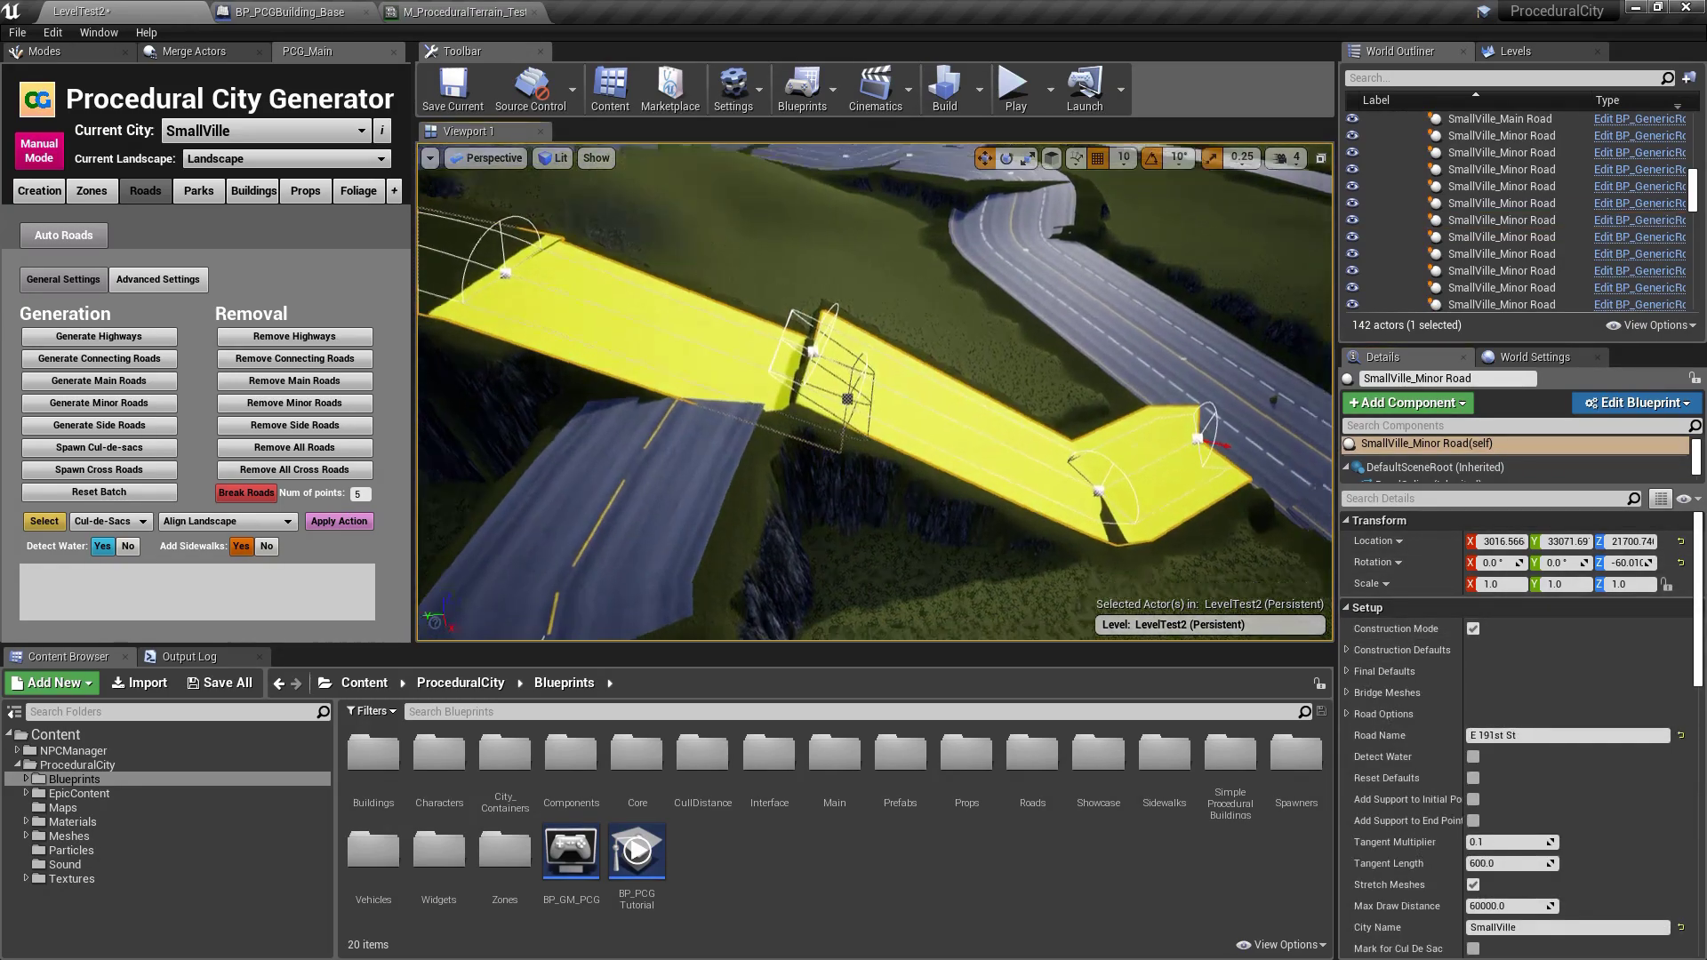
# - Add a new spline point to E 191st St beside the main road's end and lower it to that road's level
pyautogui.moveTo(889, 392); pyautogui.dragTo(617, 275, button='right')
pyautogui.click(923, 381)
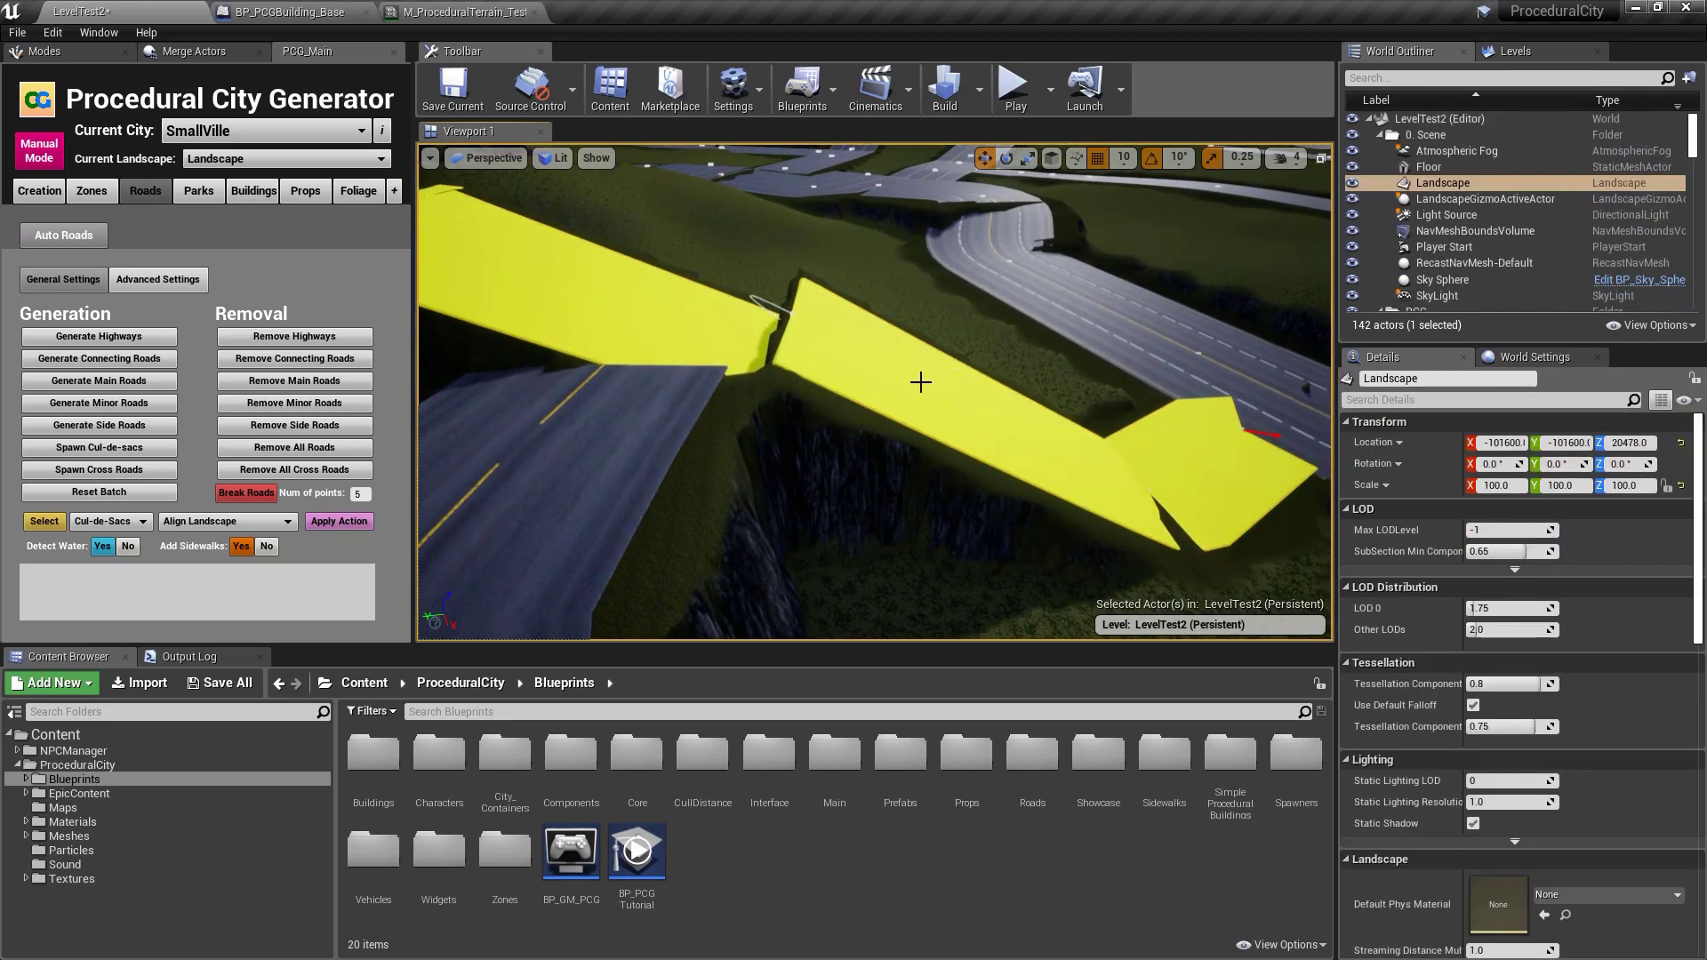
pyautogui.click(726, 333)
pyautogui.click(801, 339)
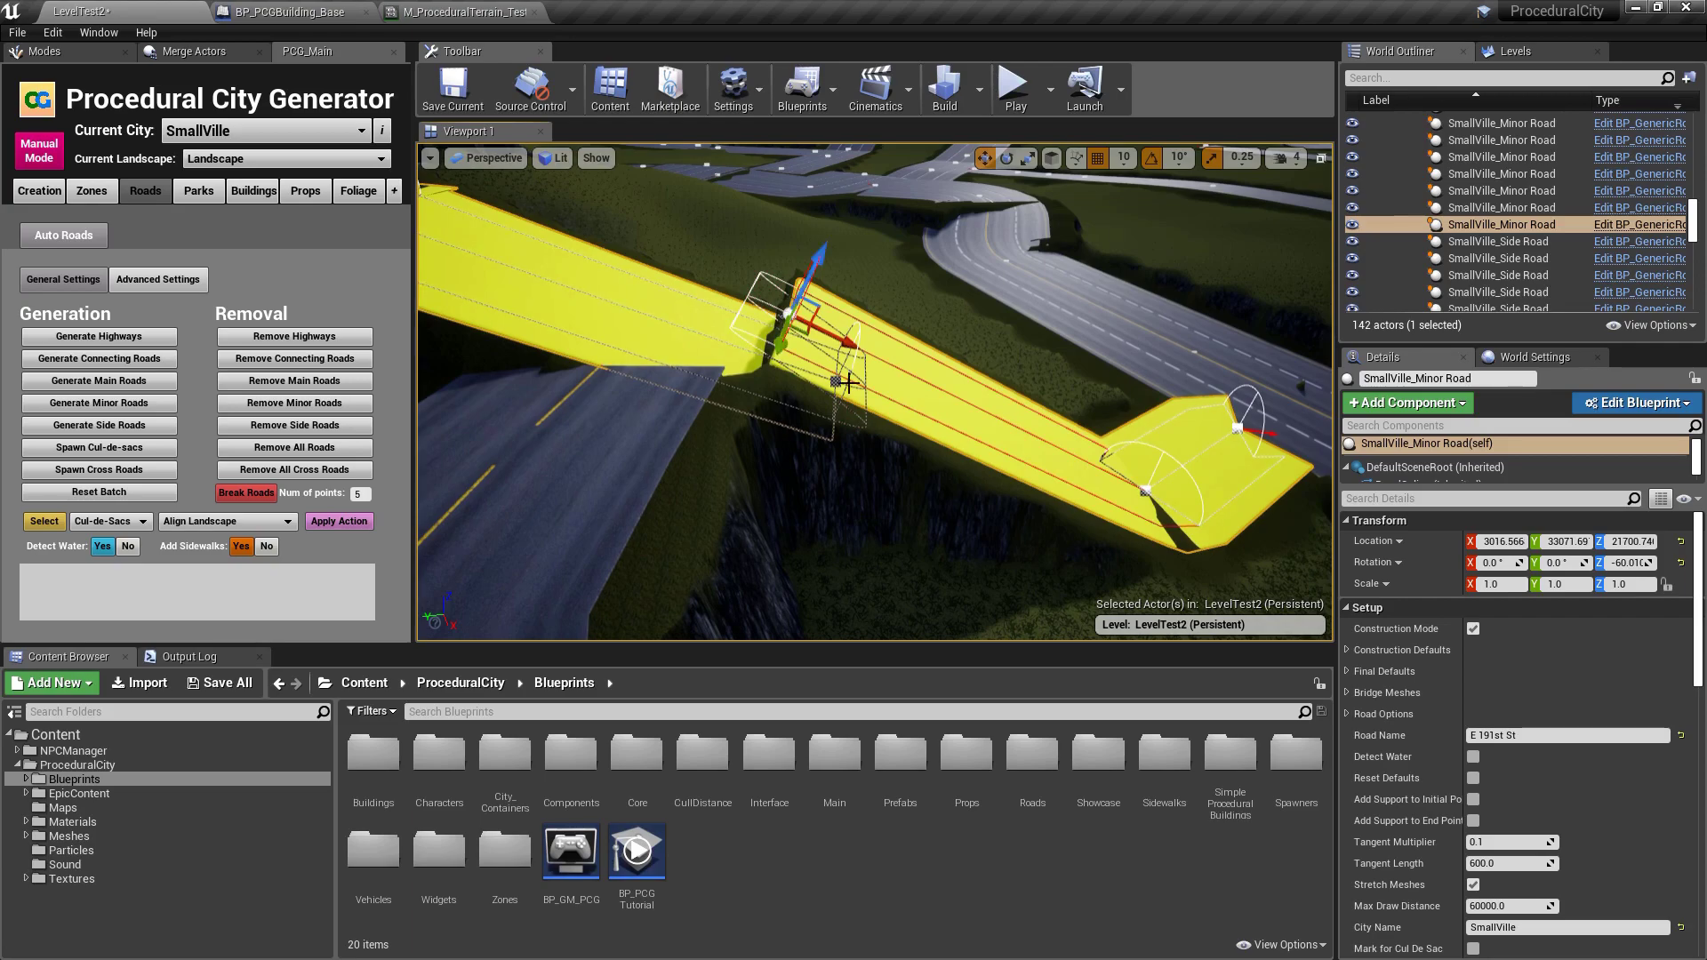
pyautogui.moveTo(836, 380); pyautogui.dragTo(756, 325, button='right')
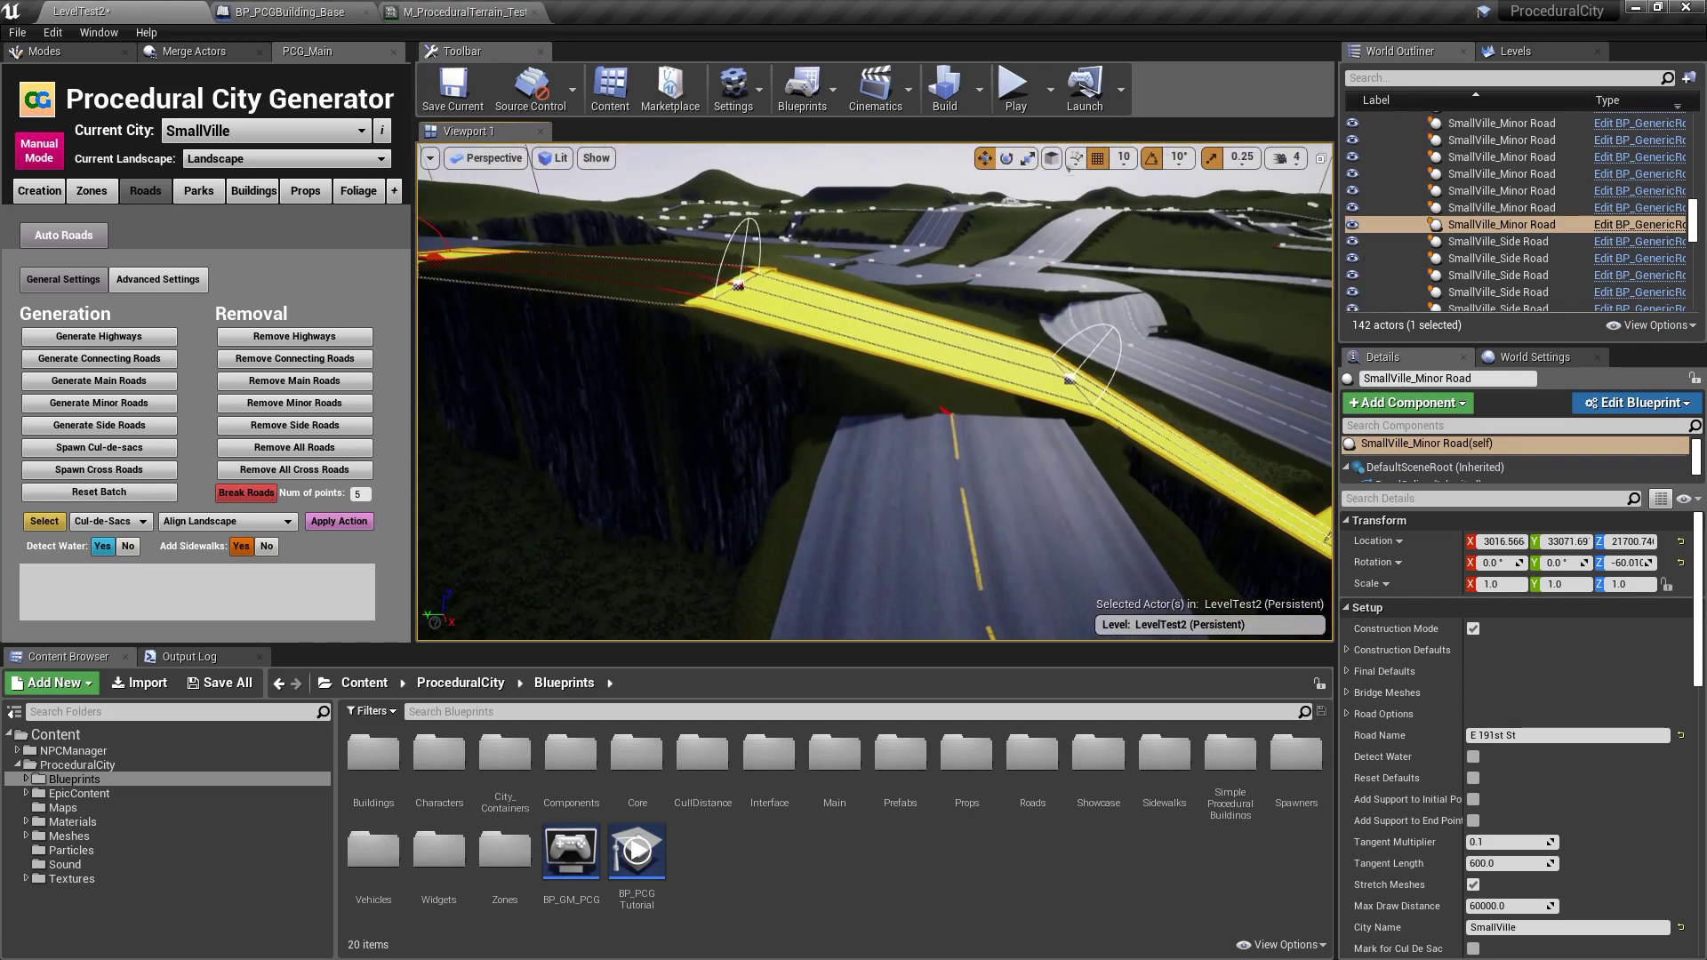
pyautogui.rightClick(892, 323)
pyautogui.click(934, 342)
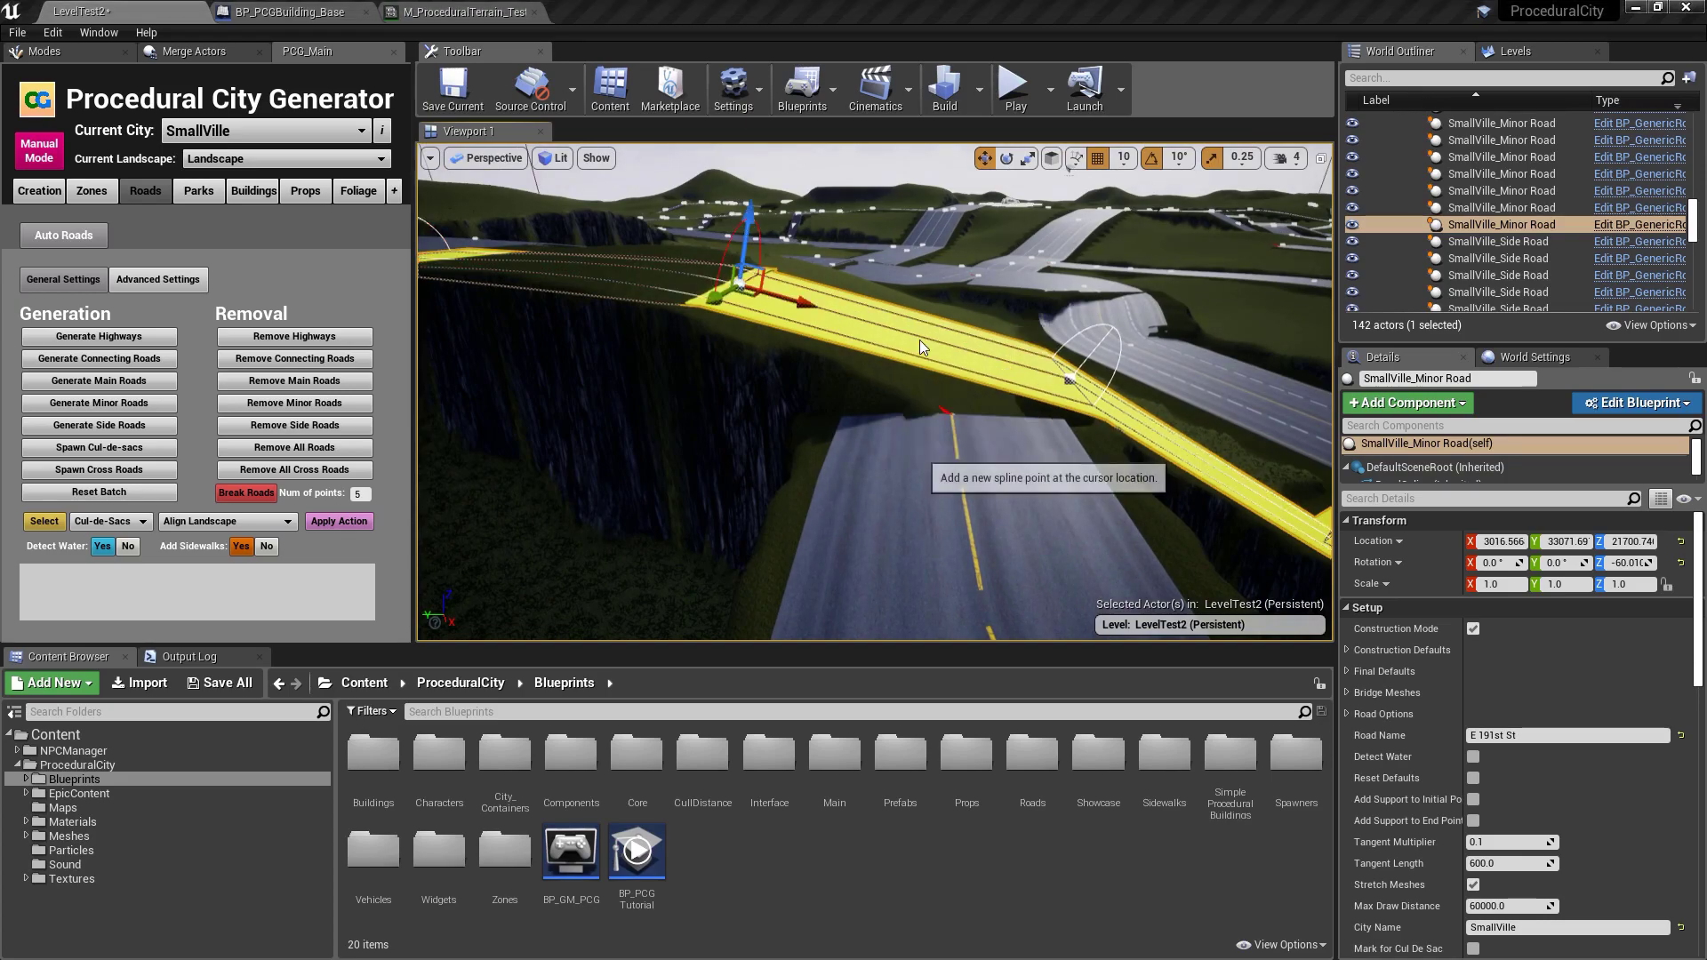
pyautogui.moveTo(900, 273); pyautogui.dragTo(894, 405)
pyautogui.moveTo(884, 307); pyautogui.dragTo(871, 325)
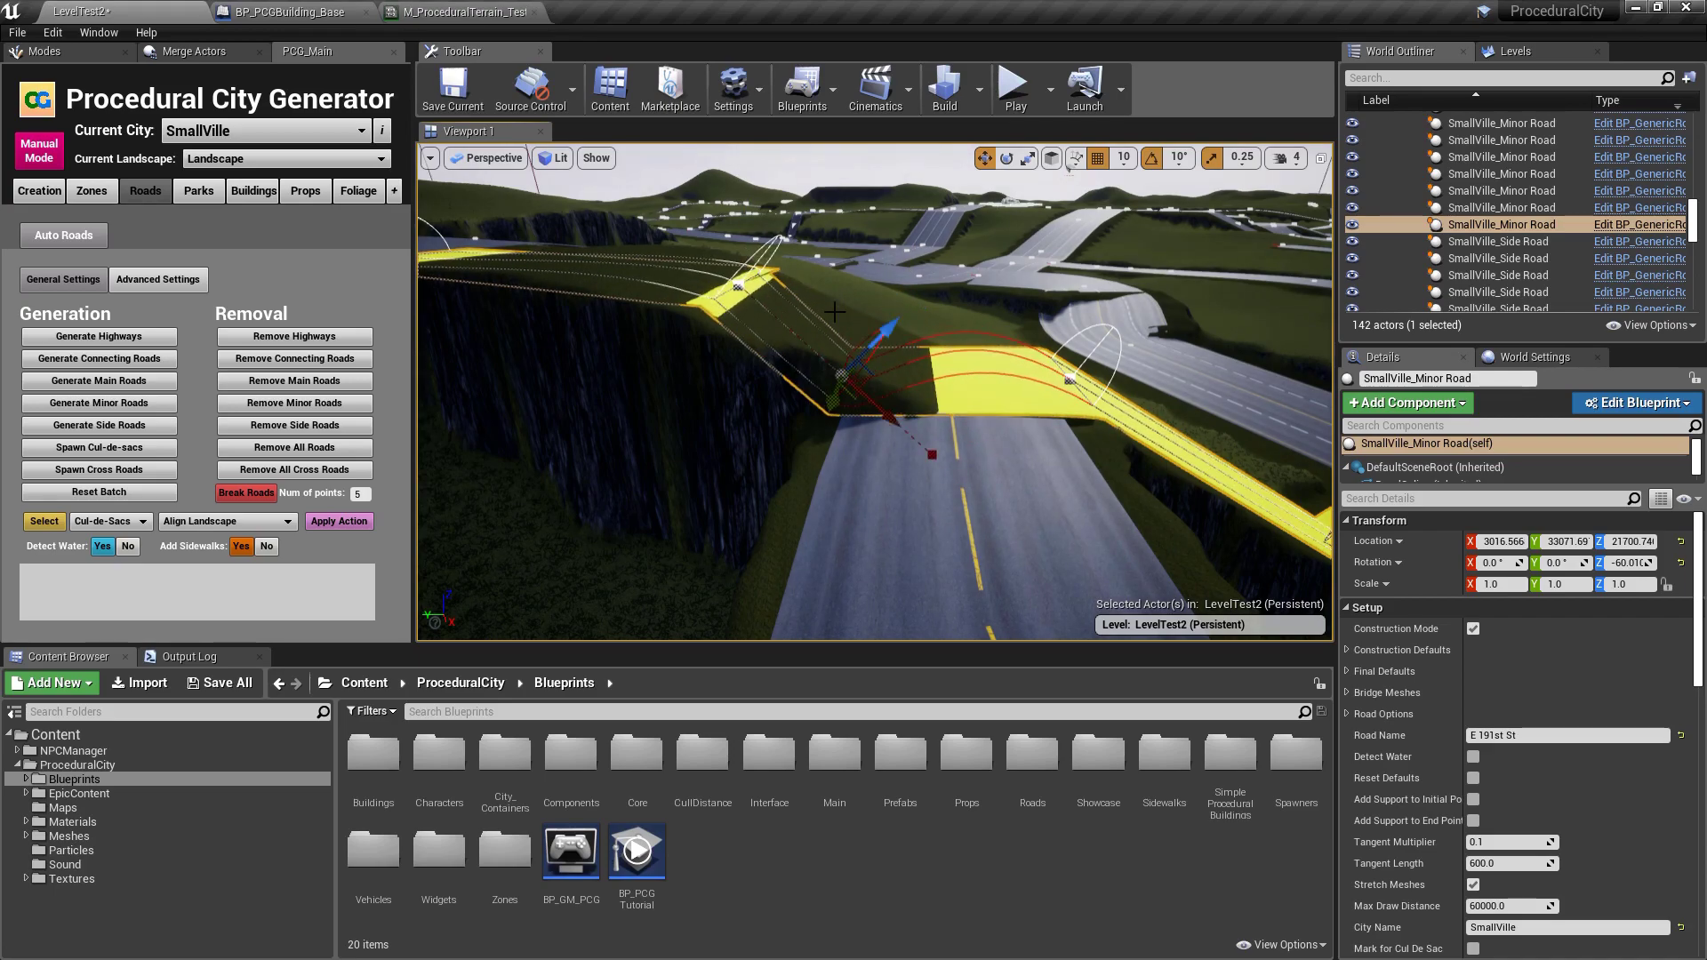
# - Move the upper spline point of E 191st St back from the junction and align the landscape to the road
pyautogui.click(742, 286)
pyautogui.moveTo(742, 266); pyautogui.dragTo(730, 236)
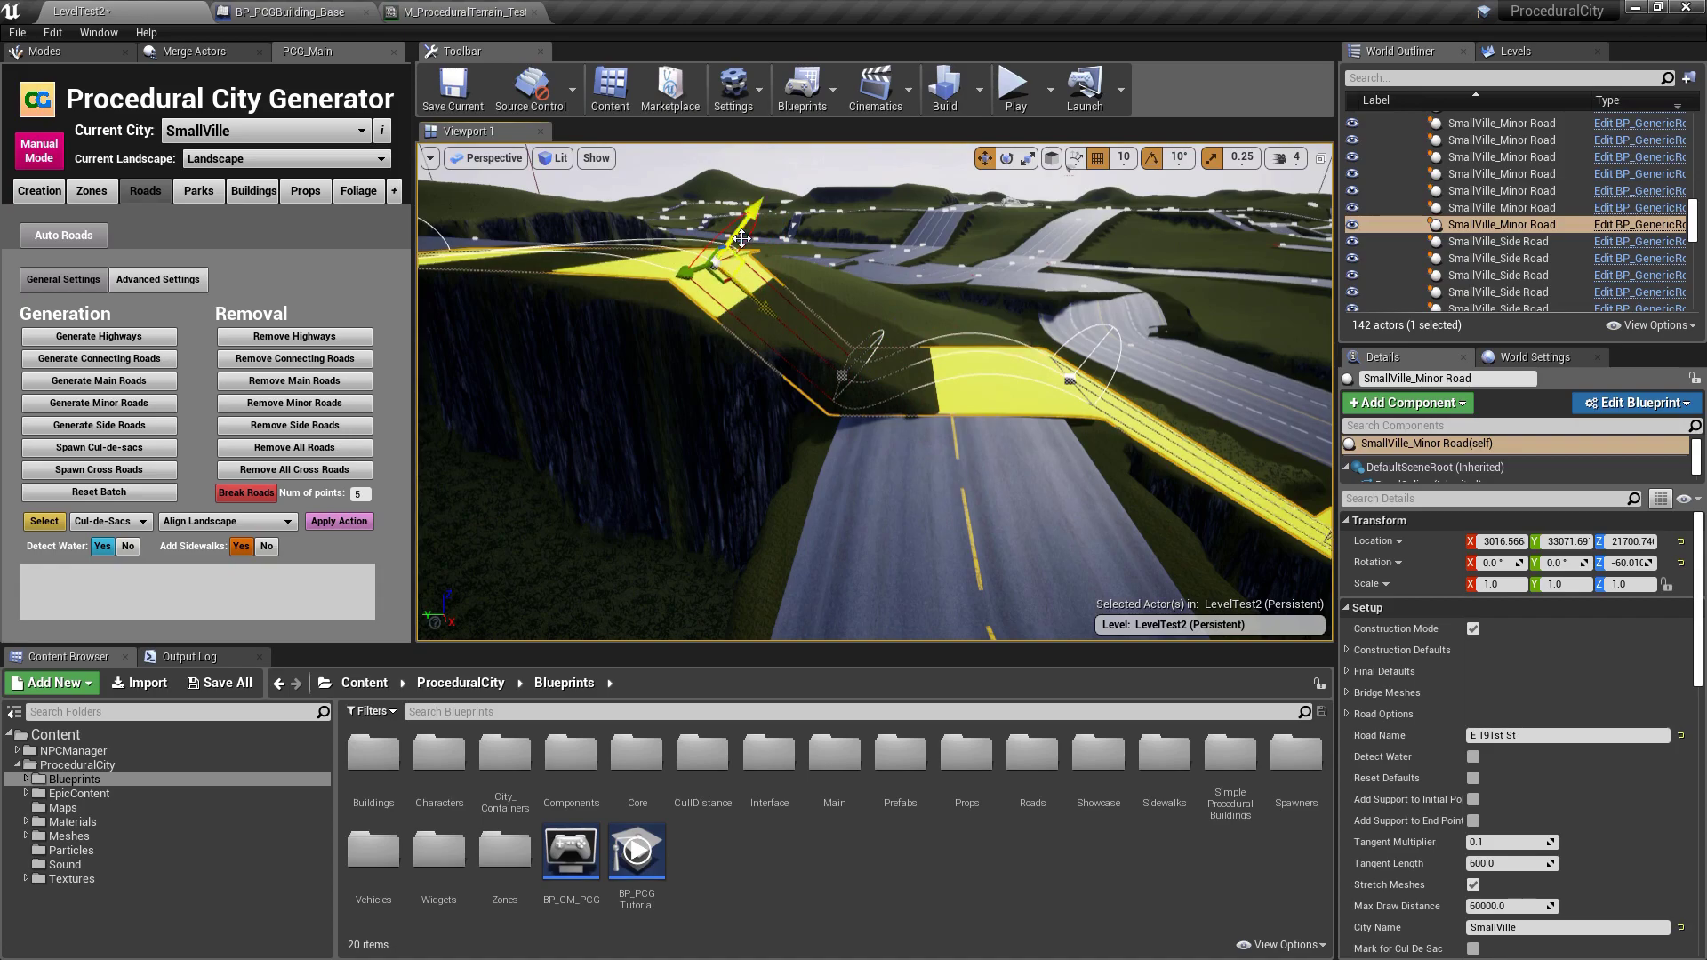
pyautogui.scroll(-6, 1441, 676)
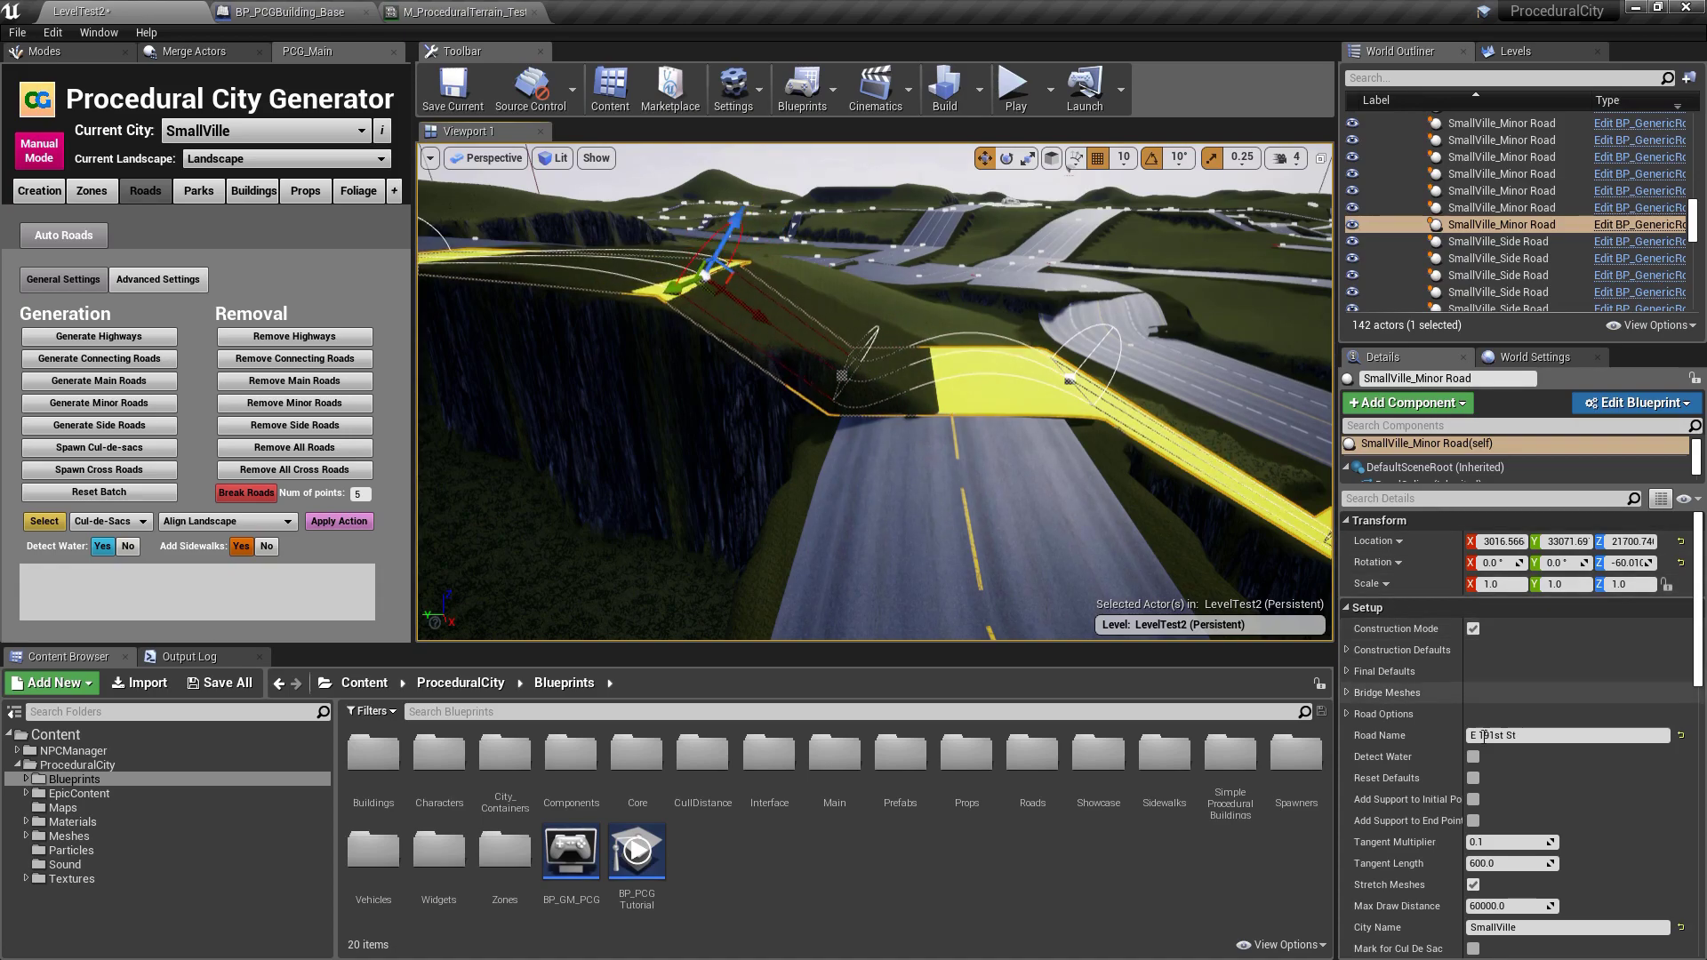
pyautogui.click(1562, 812)
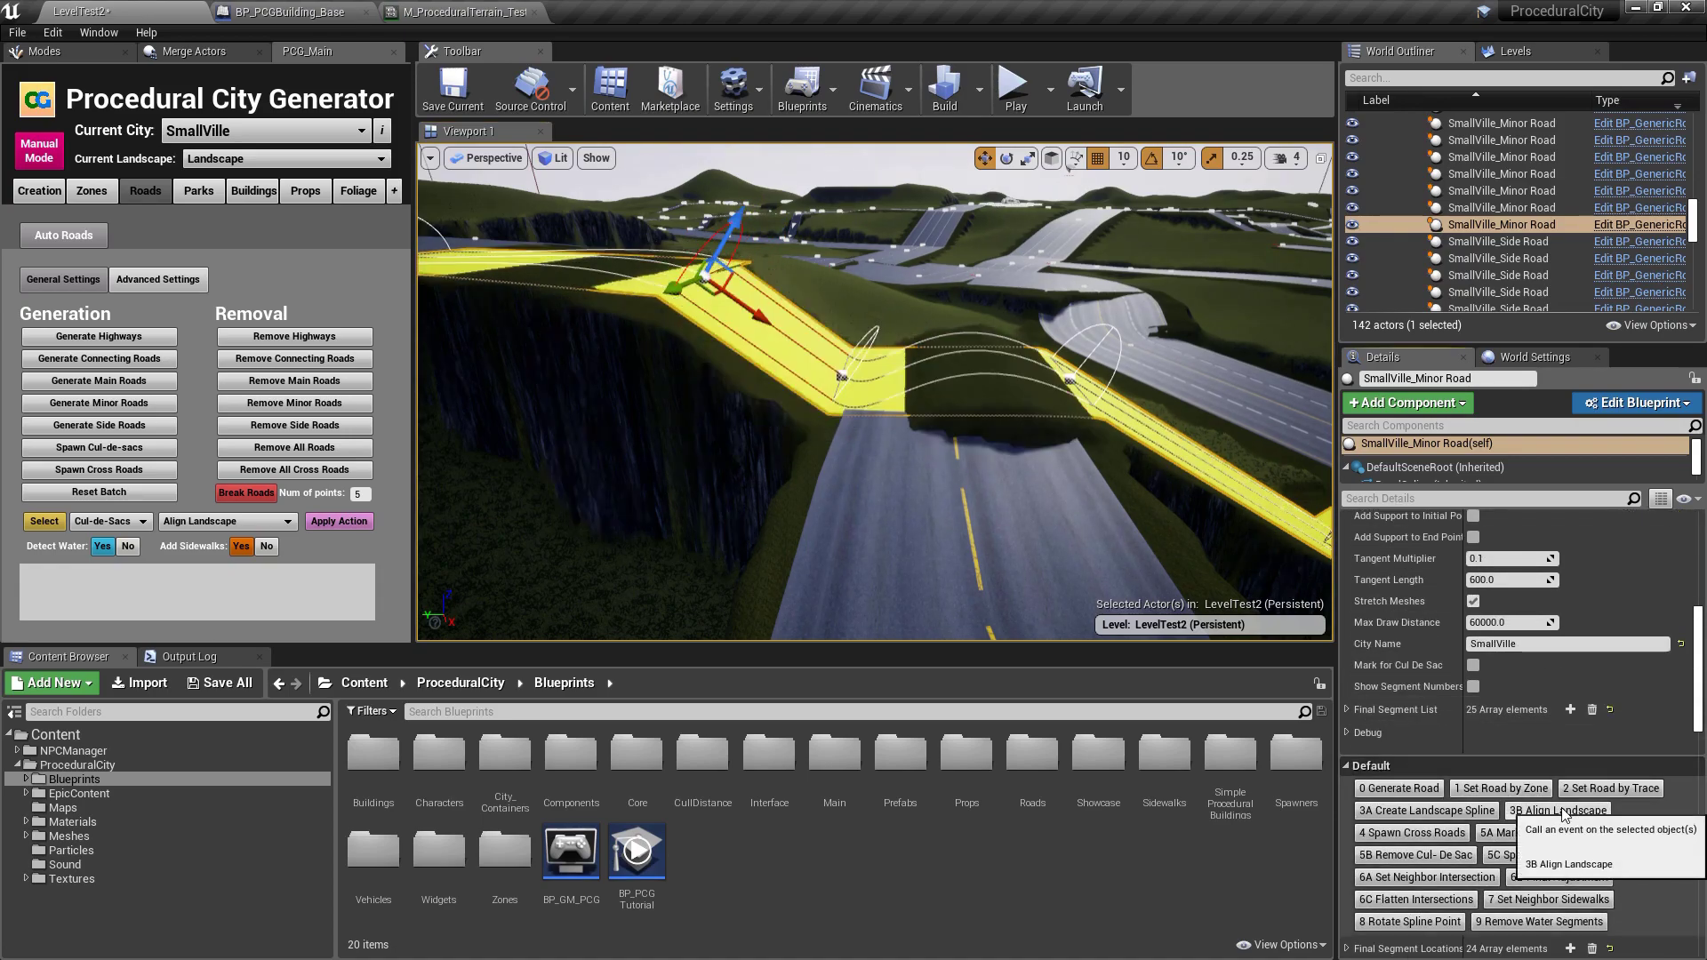
# - Set the two E 191st St spline points on either side of the main road's end to Linear
pyautogui.click(1071, 380)
pyautogui.rightClick(1071, 380)
pyautogui.moveTo(1099, 444)
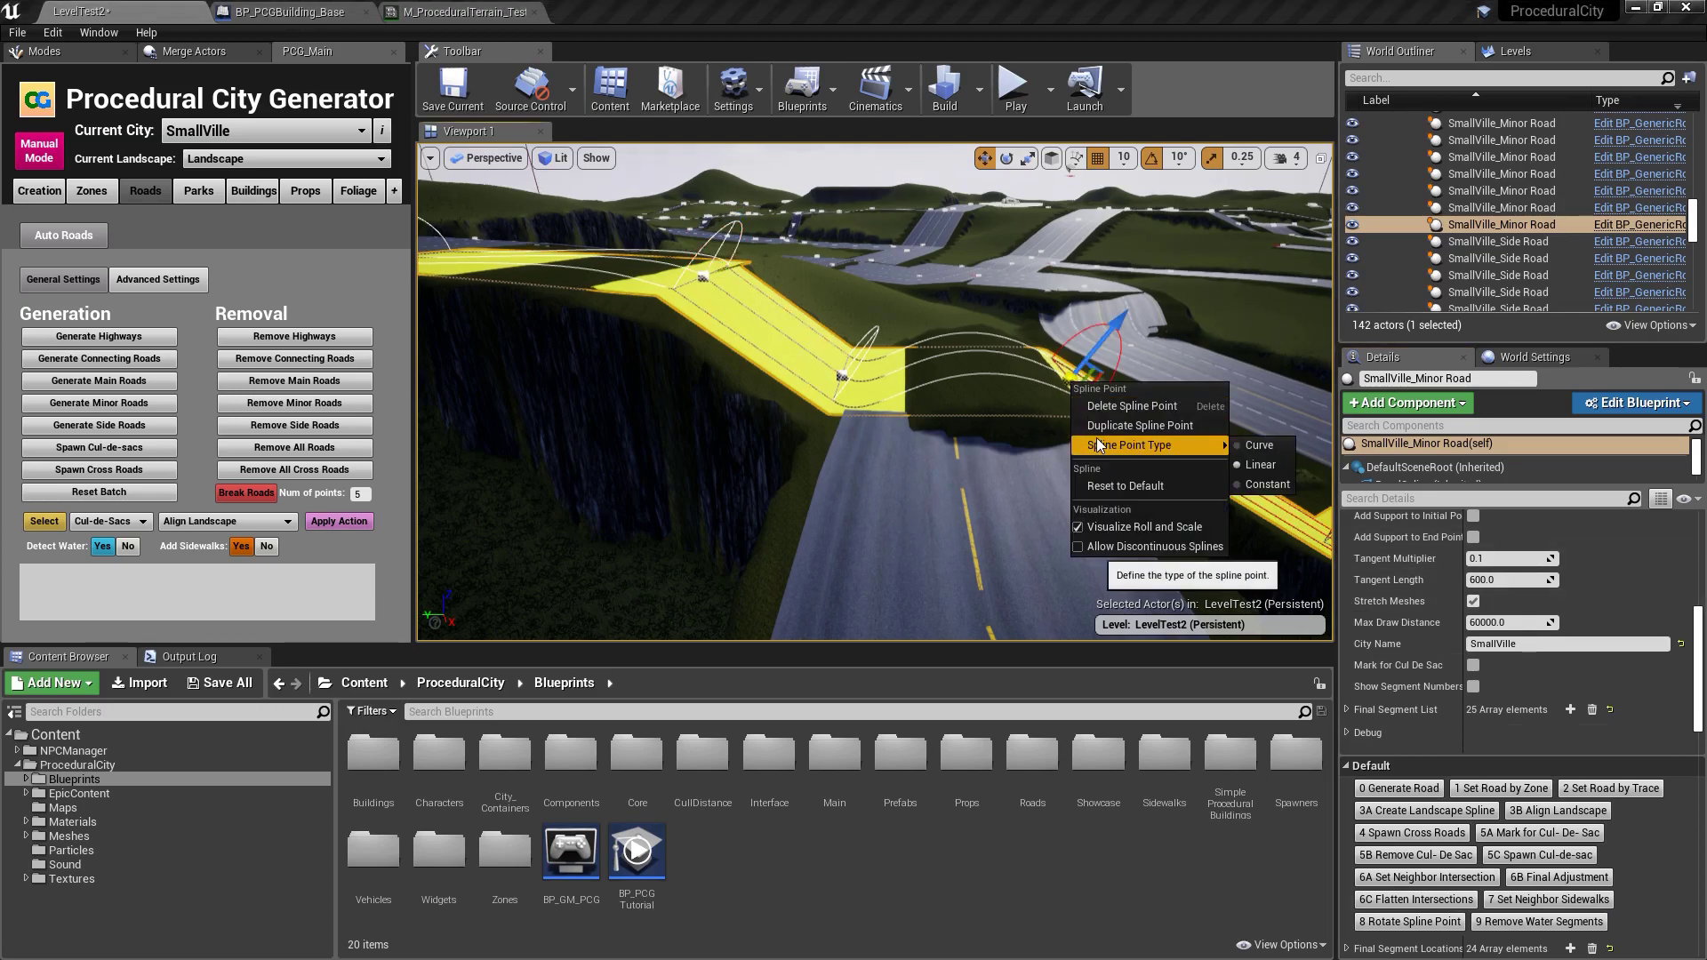
pyautogui.click(846, 375)
pyautogui.rightClick(843, 379)
pyautogui.moveTo(947, 441)
pyautogui.click(1056, 453)
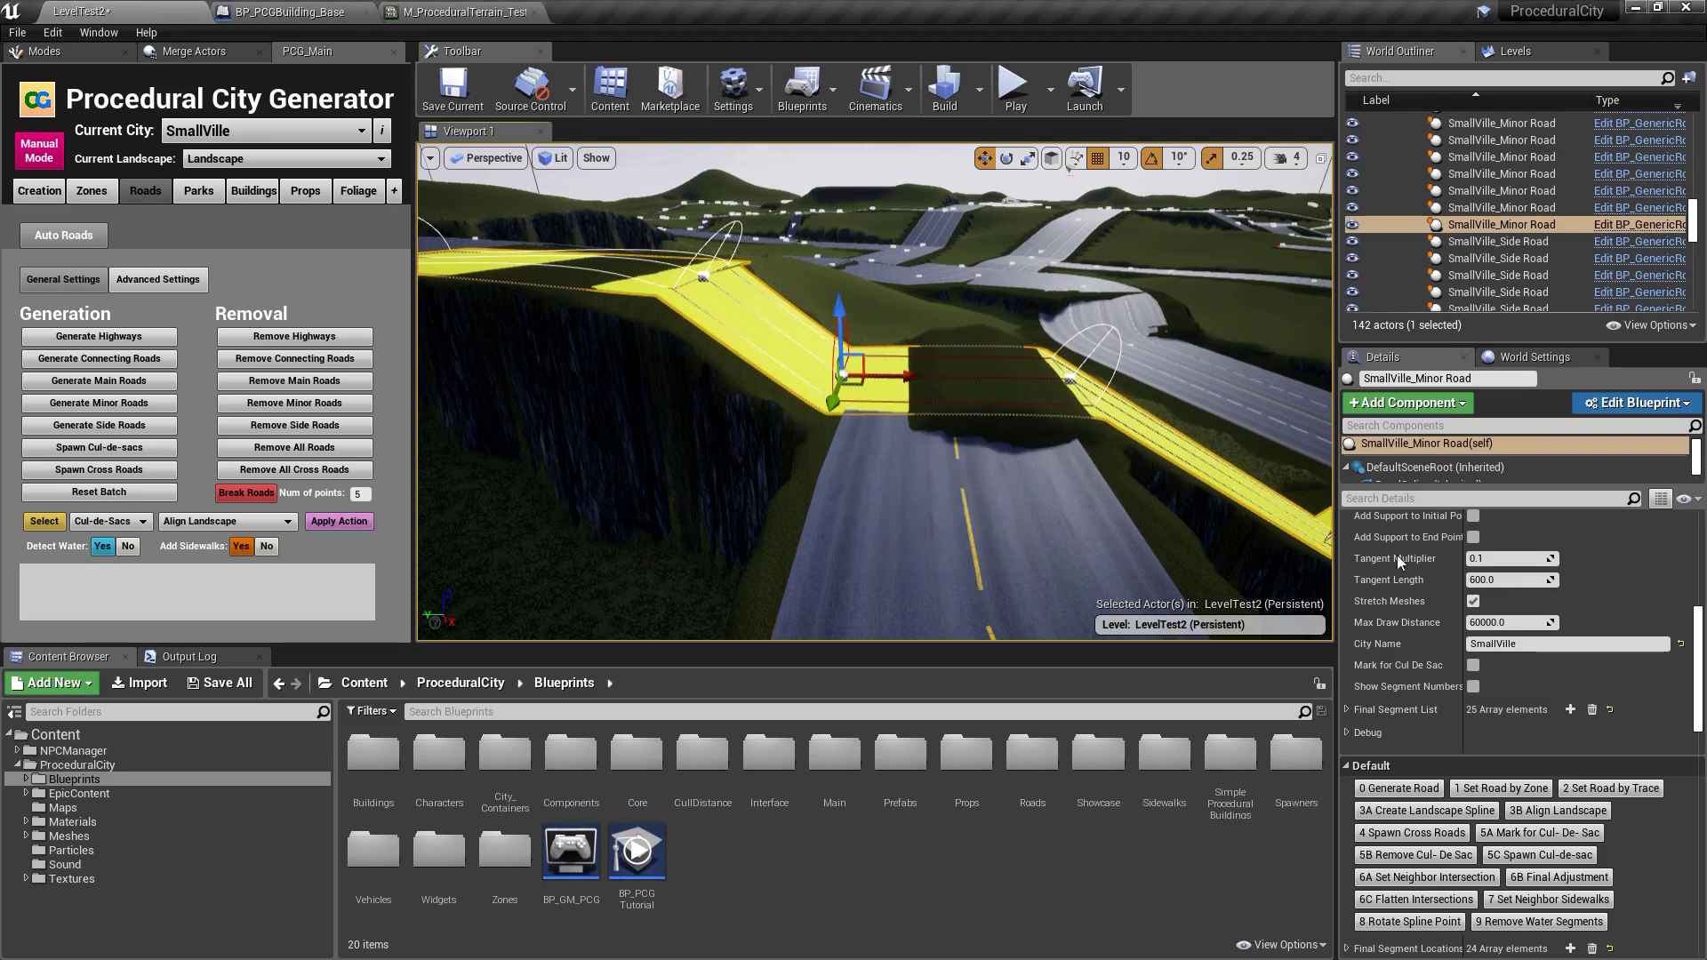
# - Turn off Construction Mode on E 191st St, align the landscape to it again and clear the selection
pyautogui.scroll(4, 1512, 693)
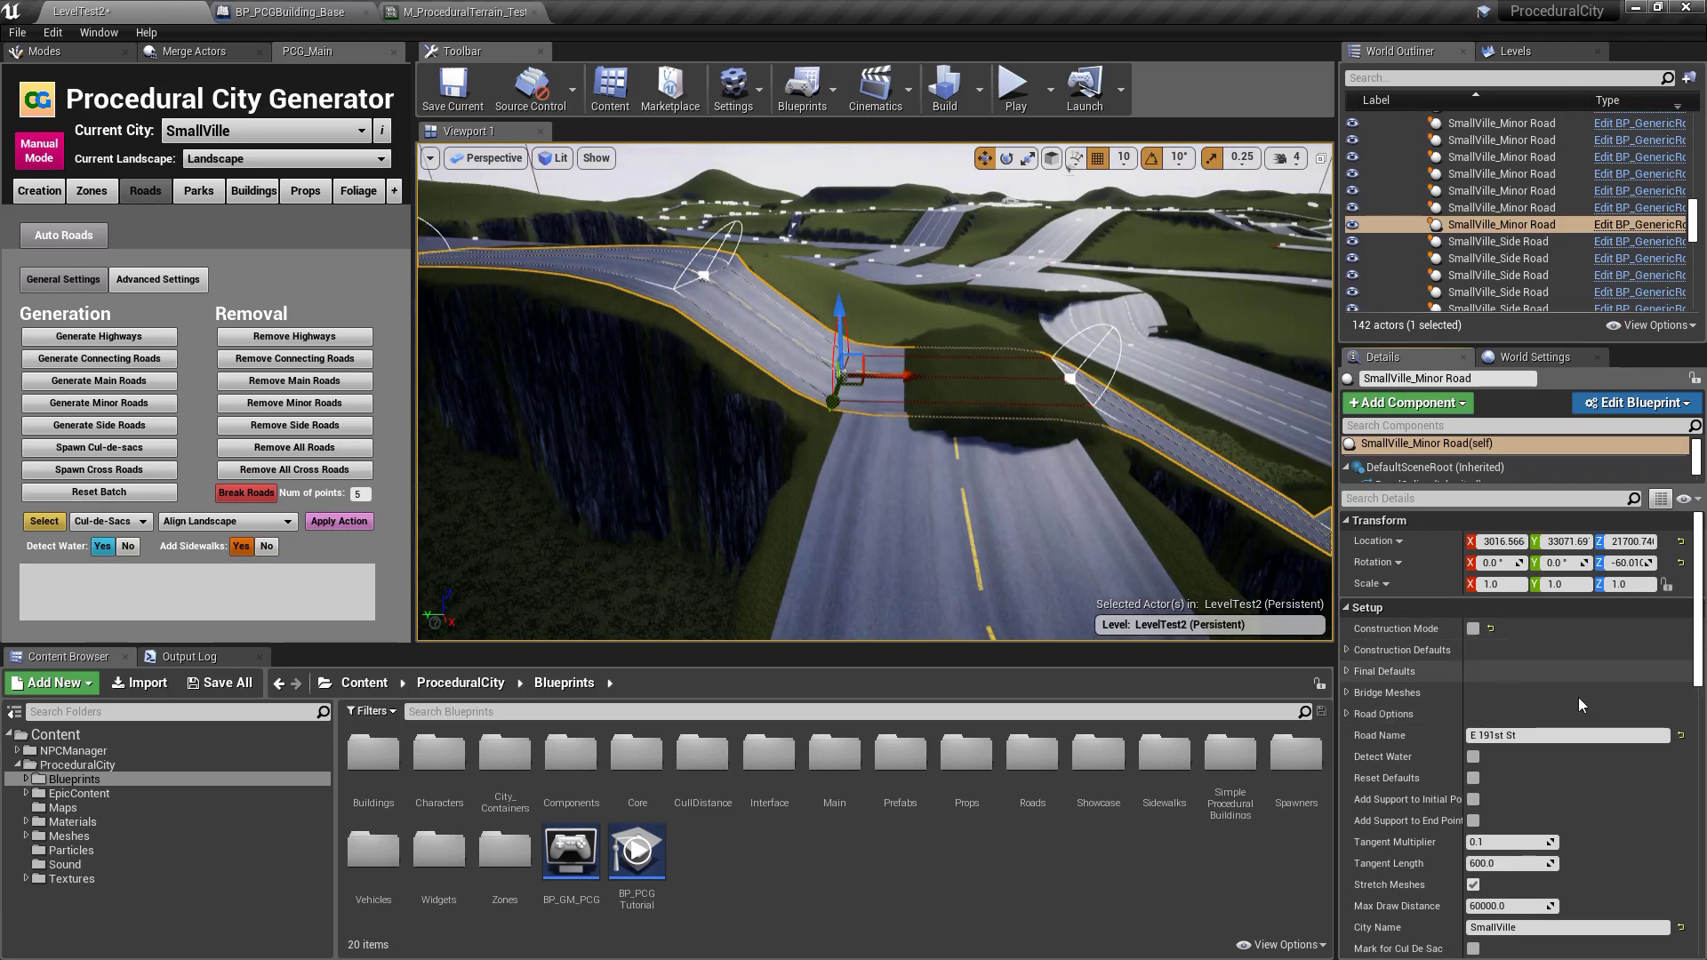
pyautogui.scroll(-7, 1576, 703)
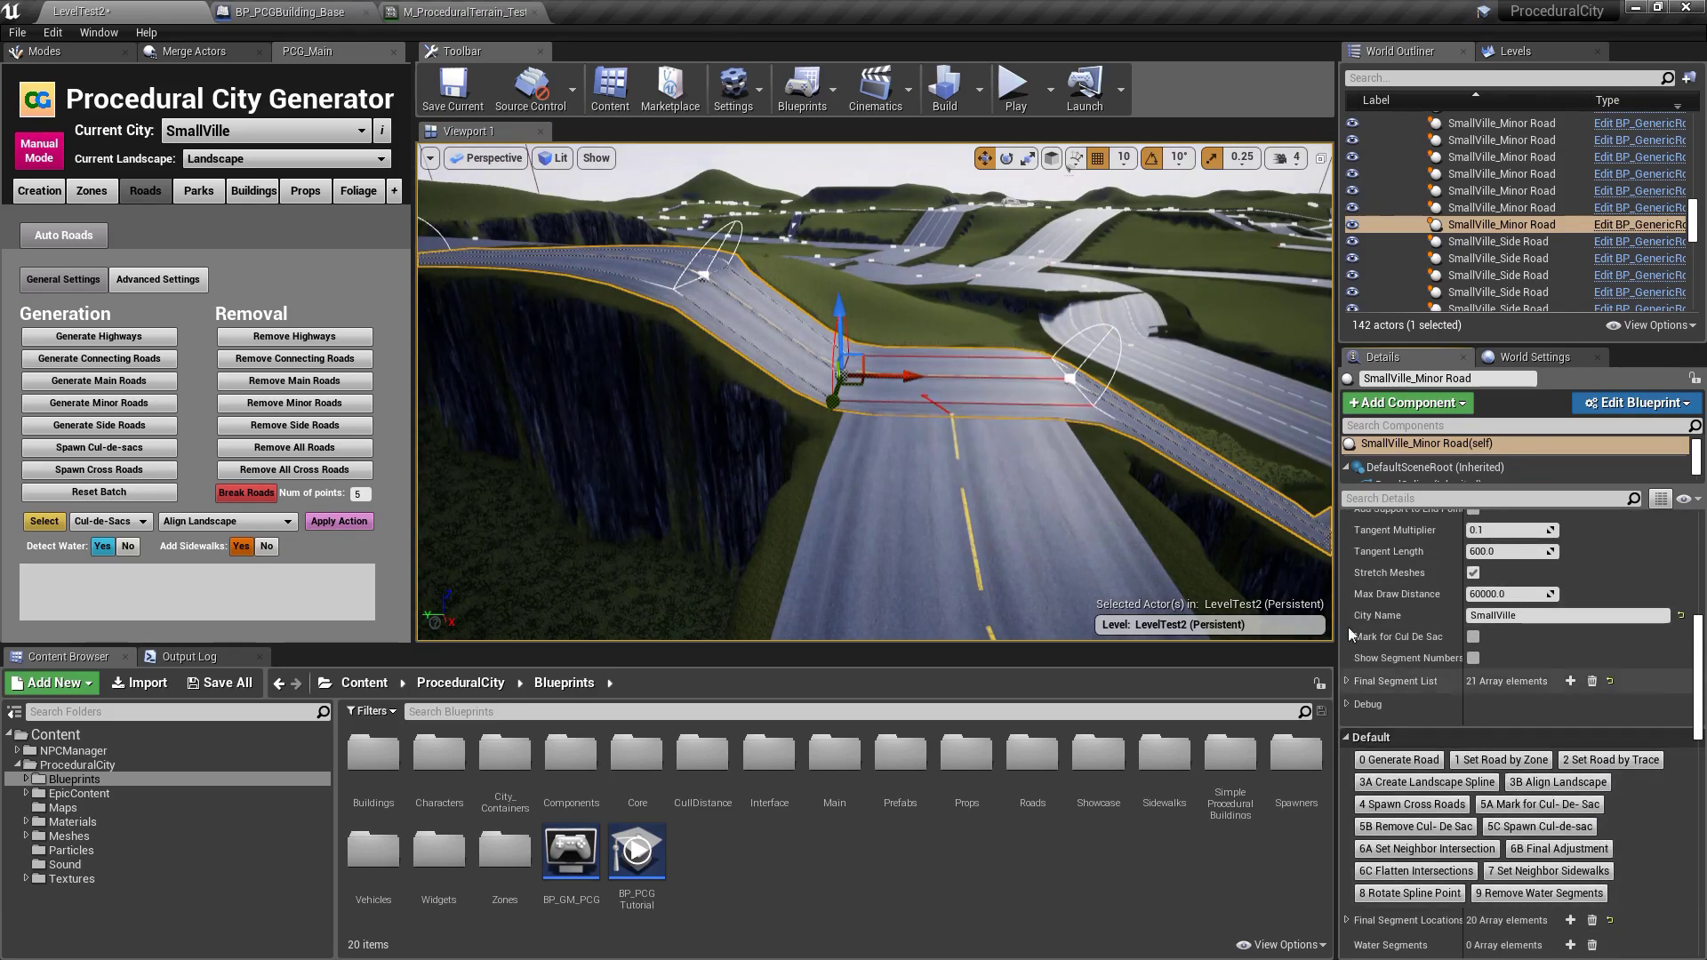
pyautogui.press('Escape')
# - Bring the whole city into view from above, select the landscape and turn on Game View to hide the editor markers
pyautogui.moveTo(925, 401); pyautogui.dragTo(1099, 364, button='right')
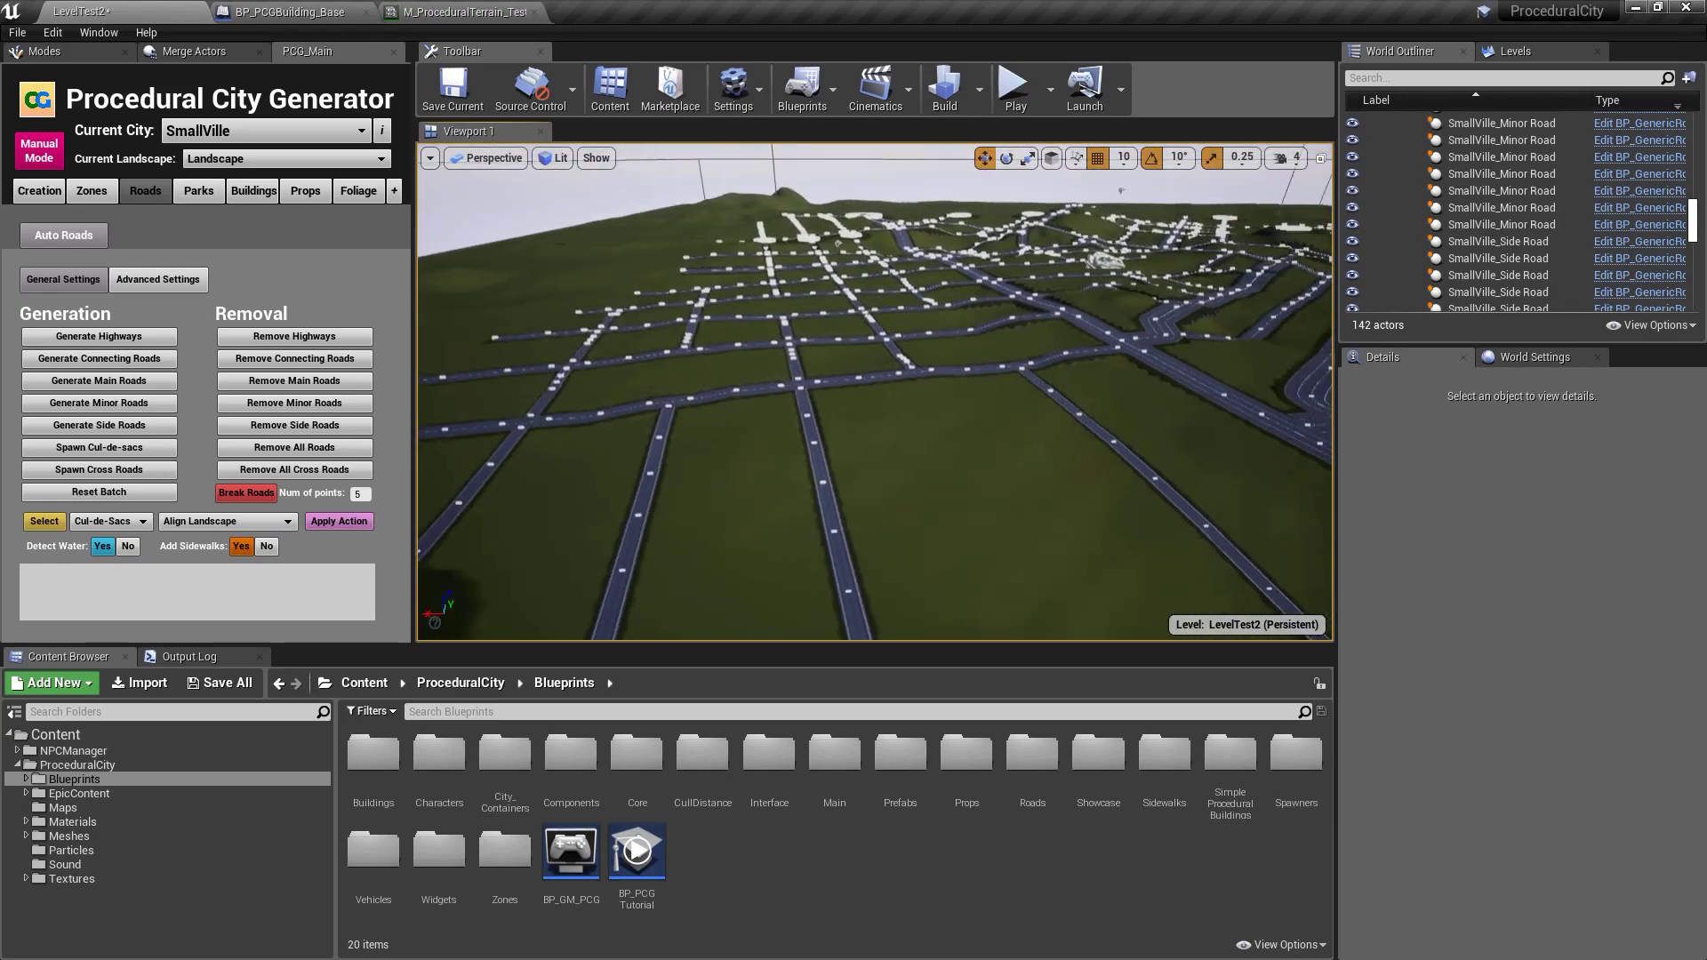
pyautogui.press('a')
pyautogui.moveTo(876, 392); pyautogui.dragTo(947, 391, button='right')
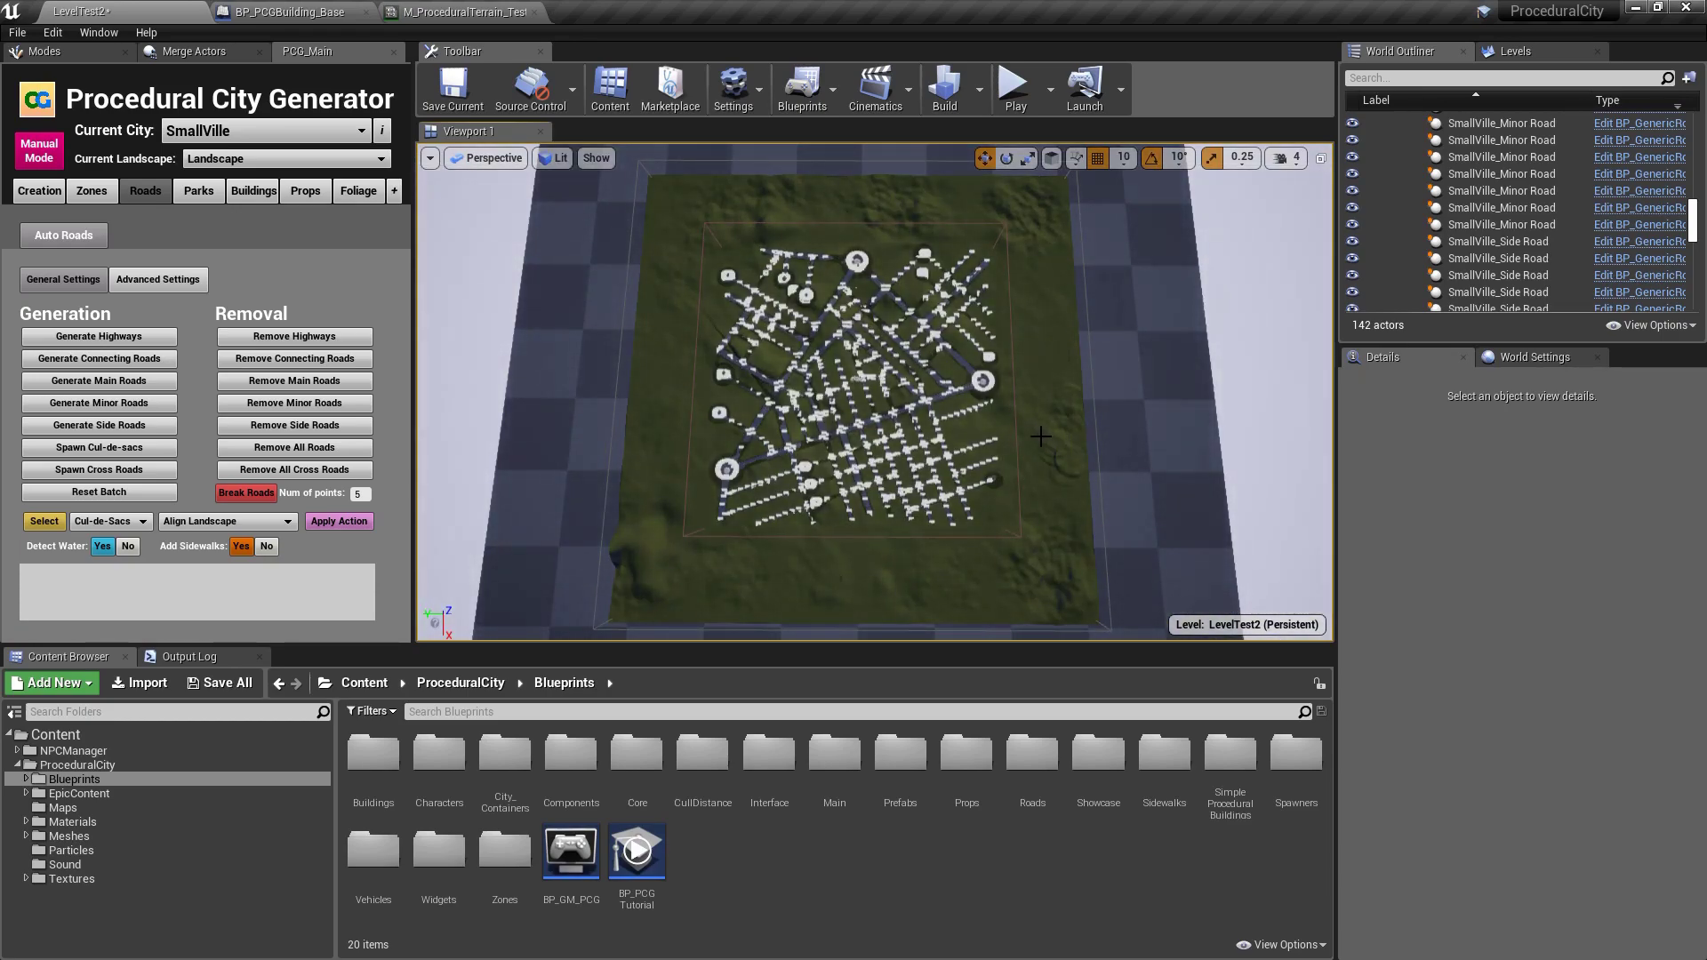
pyautogui.click(1115, 326)
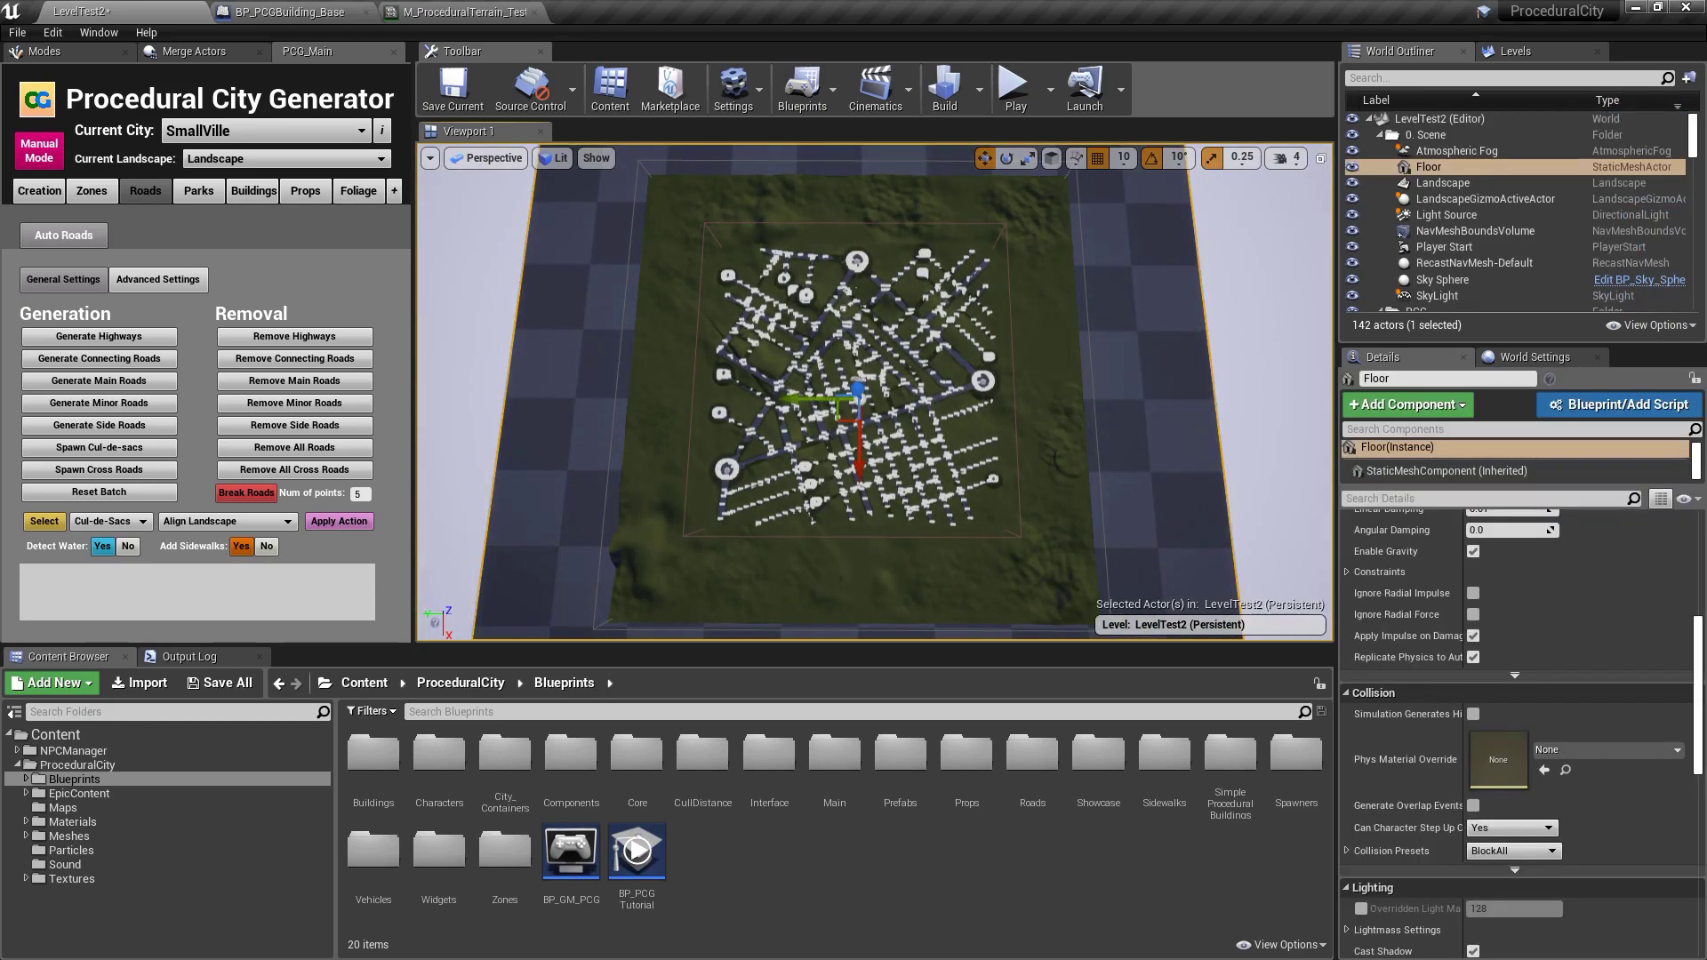
pyautogui.click(1042, 322)
pyautogui.press('g')
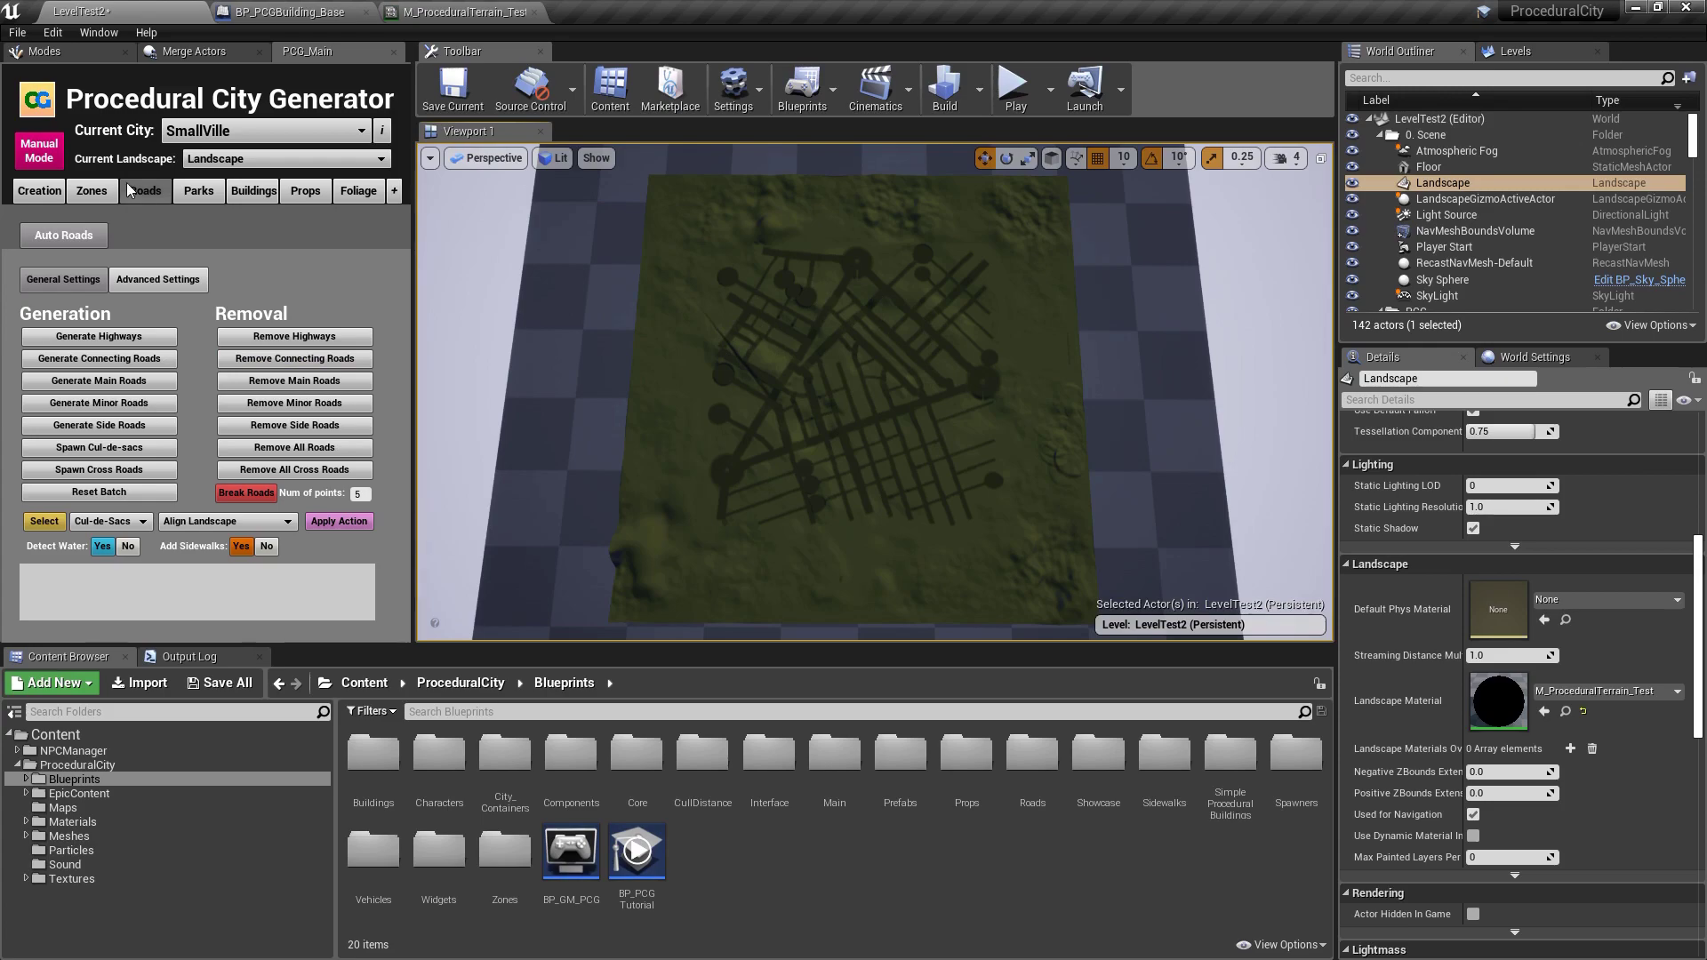
# - Go to the building generation settings and spawn the cul-de-sac buildings for SmallVille
pyautogui.click(233, 191)
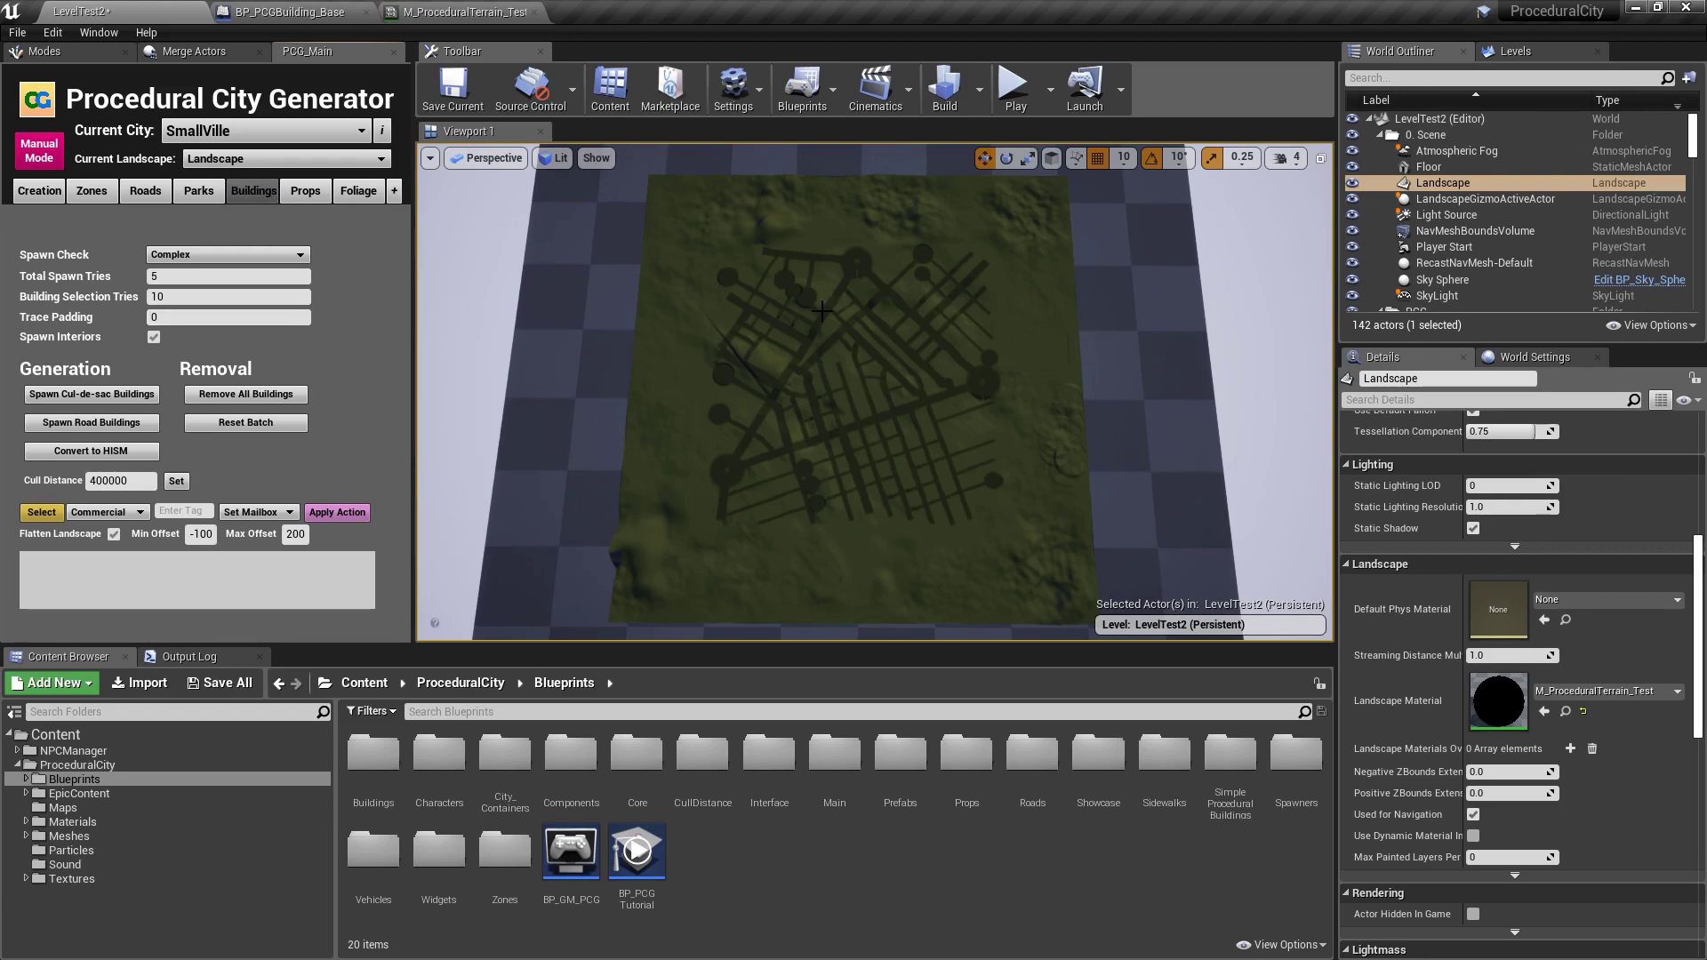
pyautogui.moveTo(923, 357)
pyautogui.mouseDown(button='right')
pyautogui.moveTo(987, 353)
pyautogui.moveTo(941, 348)
pyautogui.mouseUp(button='right')
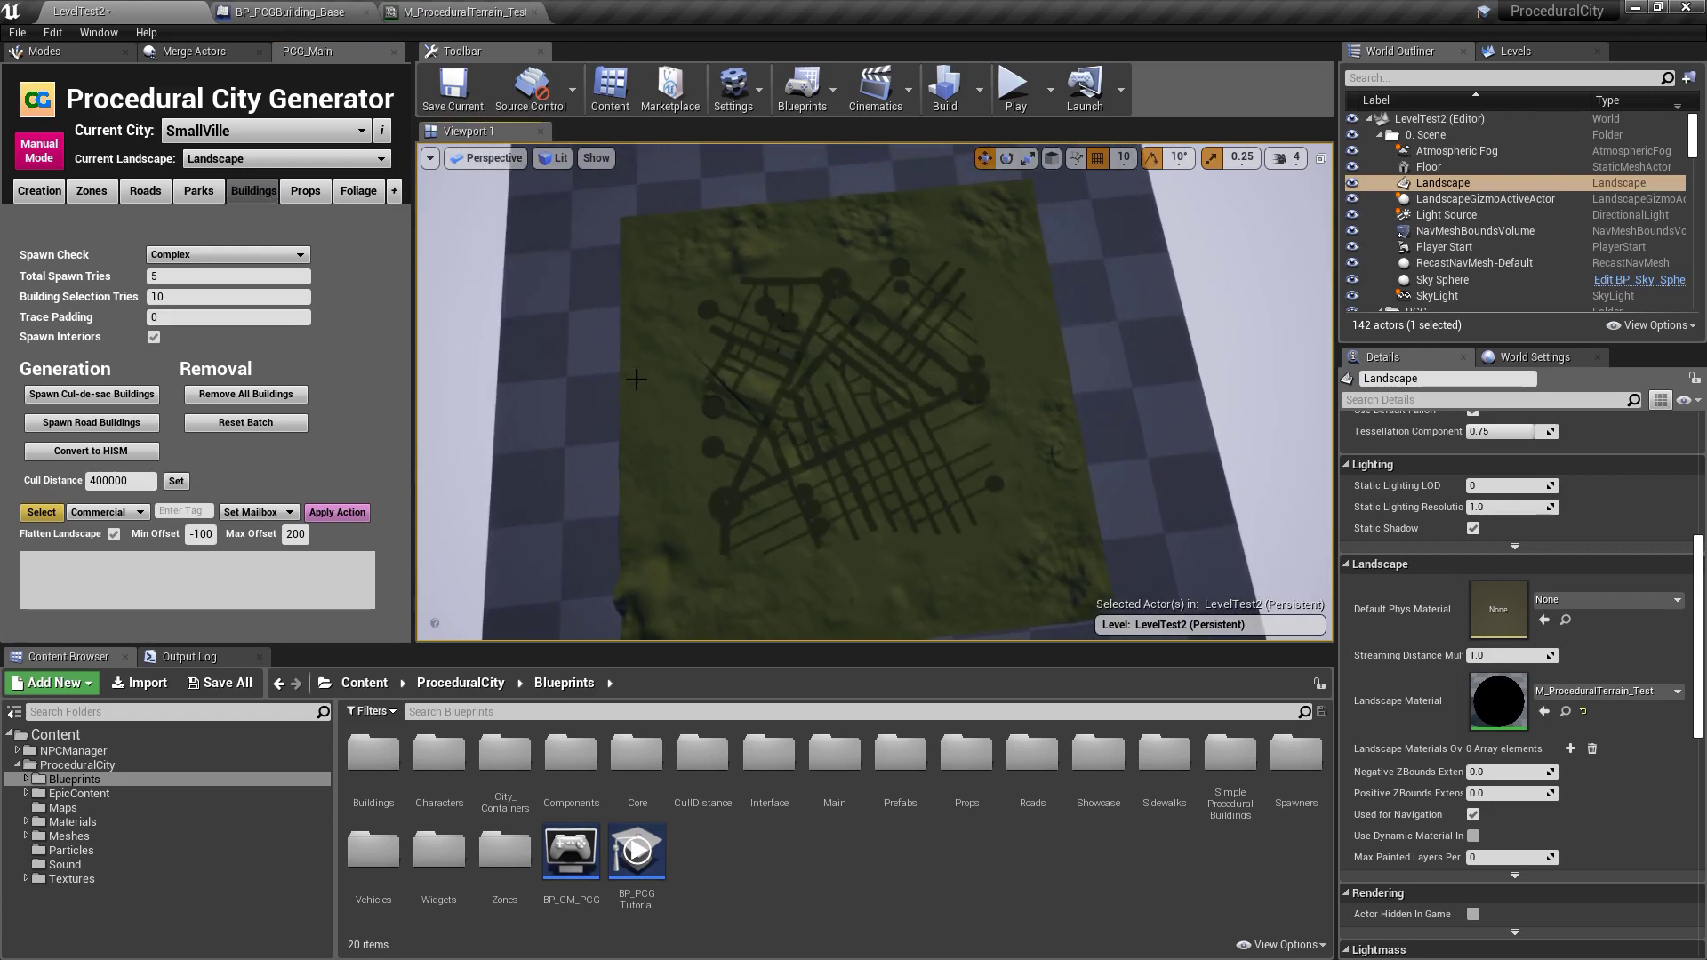
pyautogui.click(259, 513)
pyautogui.click(247, 527)
pyautogui.click(98, 395)
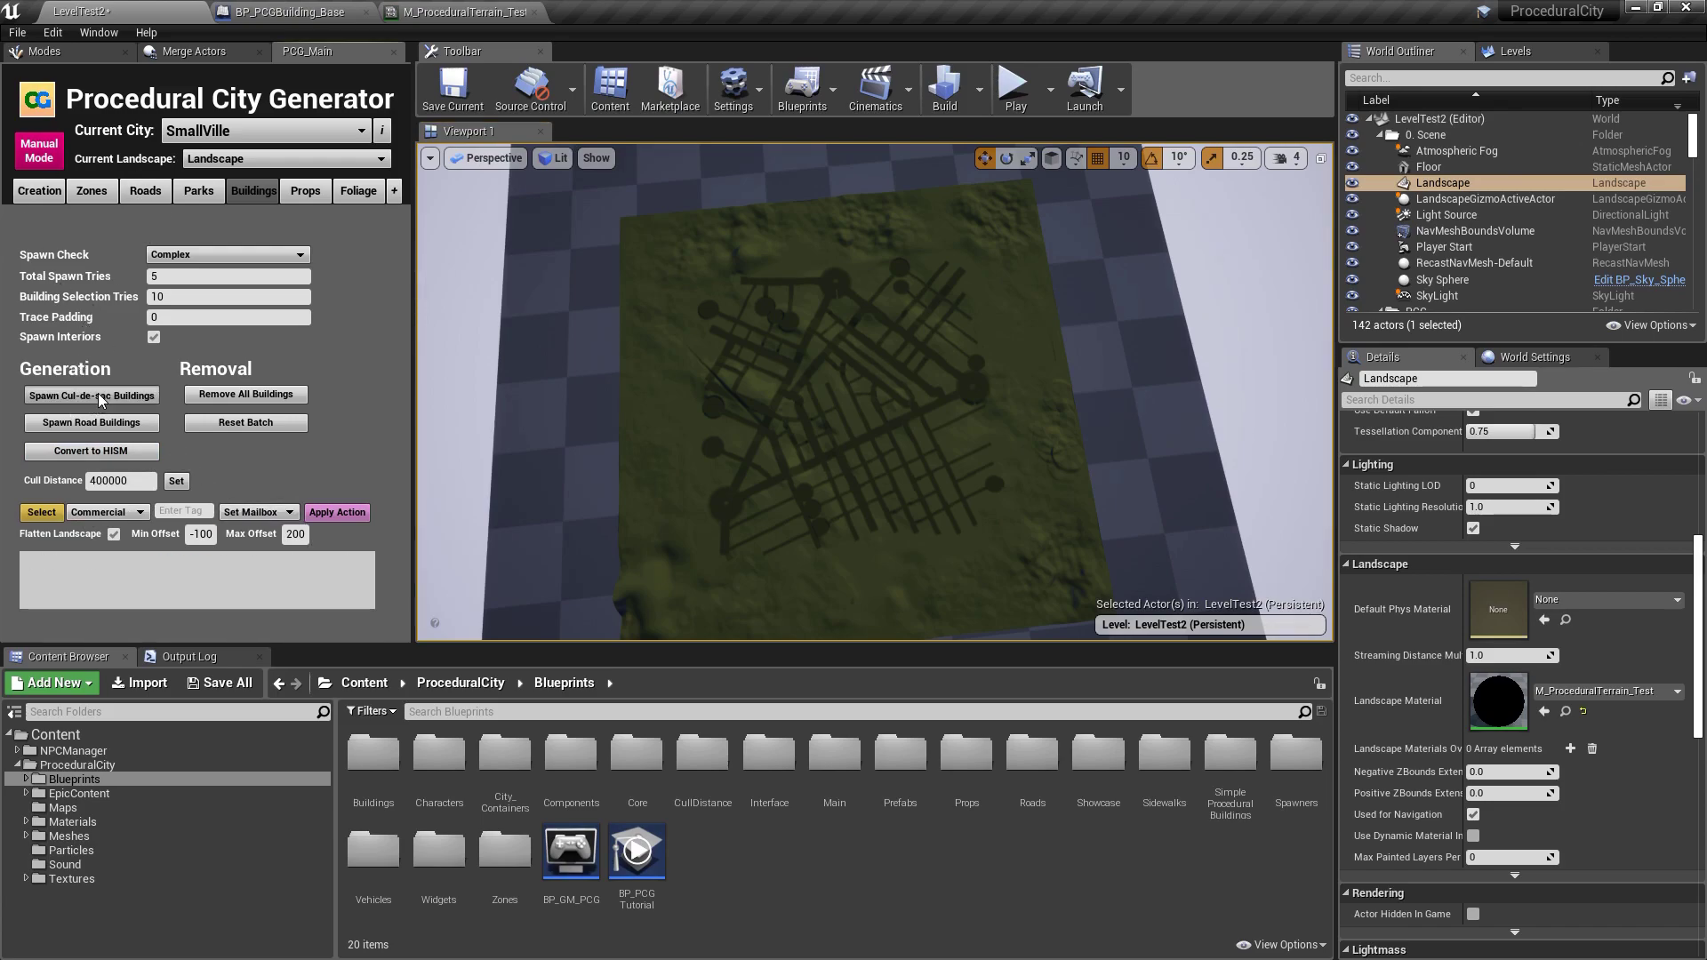
# - Raise the camera speed to 5 and lower the two-storey bungalow on the cliff down to about the cul-de-sac's level
pyautogui.moveTo(514, 322); pyautogui.dragTo(653, 329, button='right')
pyautogui.click(1291, 159)
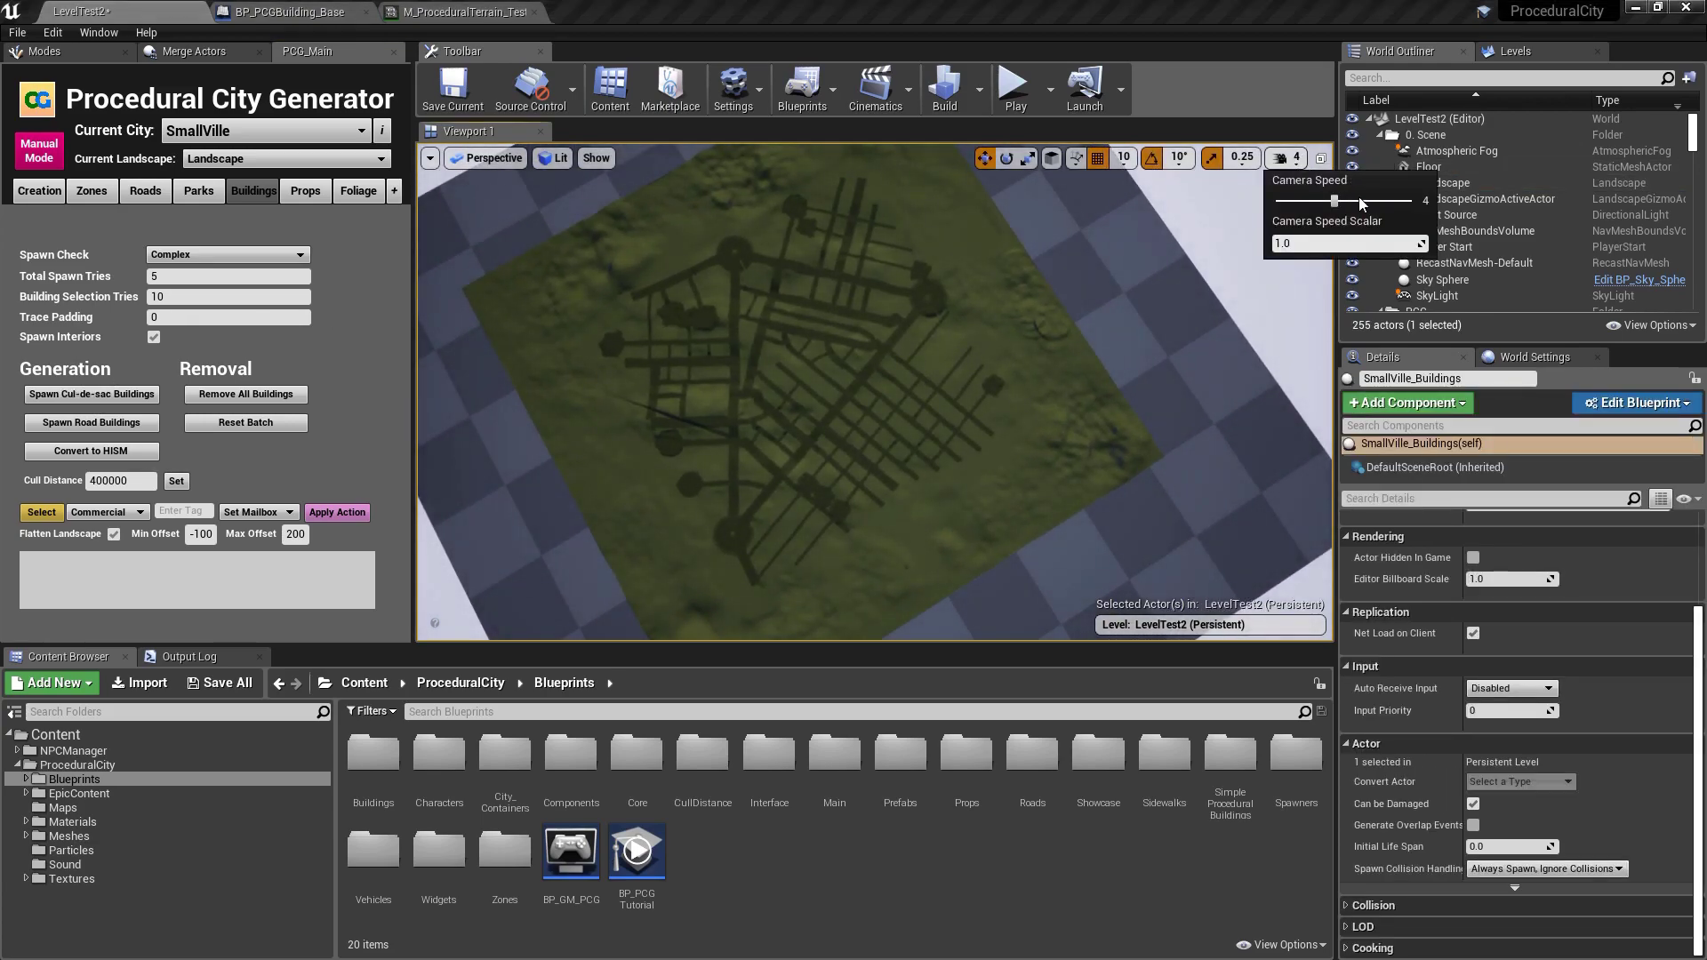
pyautogui.moveTo(1038, 330)
pyautogui.mouseDown(button='right')
pyautogui.moveTo(1038, 226)
pyautogui.moveTo(1038, 302)
pyautogui.mouseUp(button='right')
pyautogui.click(904, 191)
pyautogui.moveTo(904, 191); pyautogui.dragTo(864, 180, button='right')
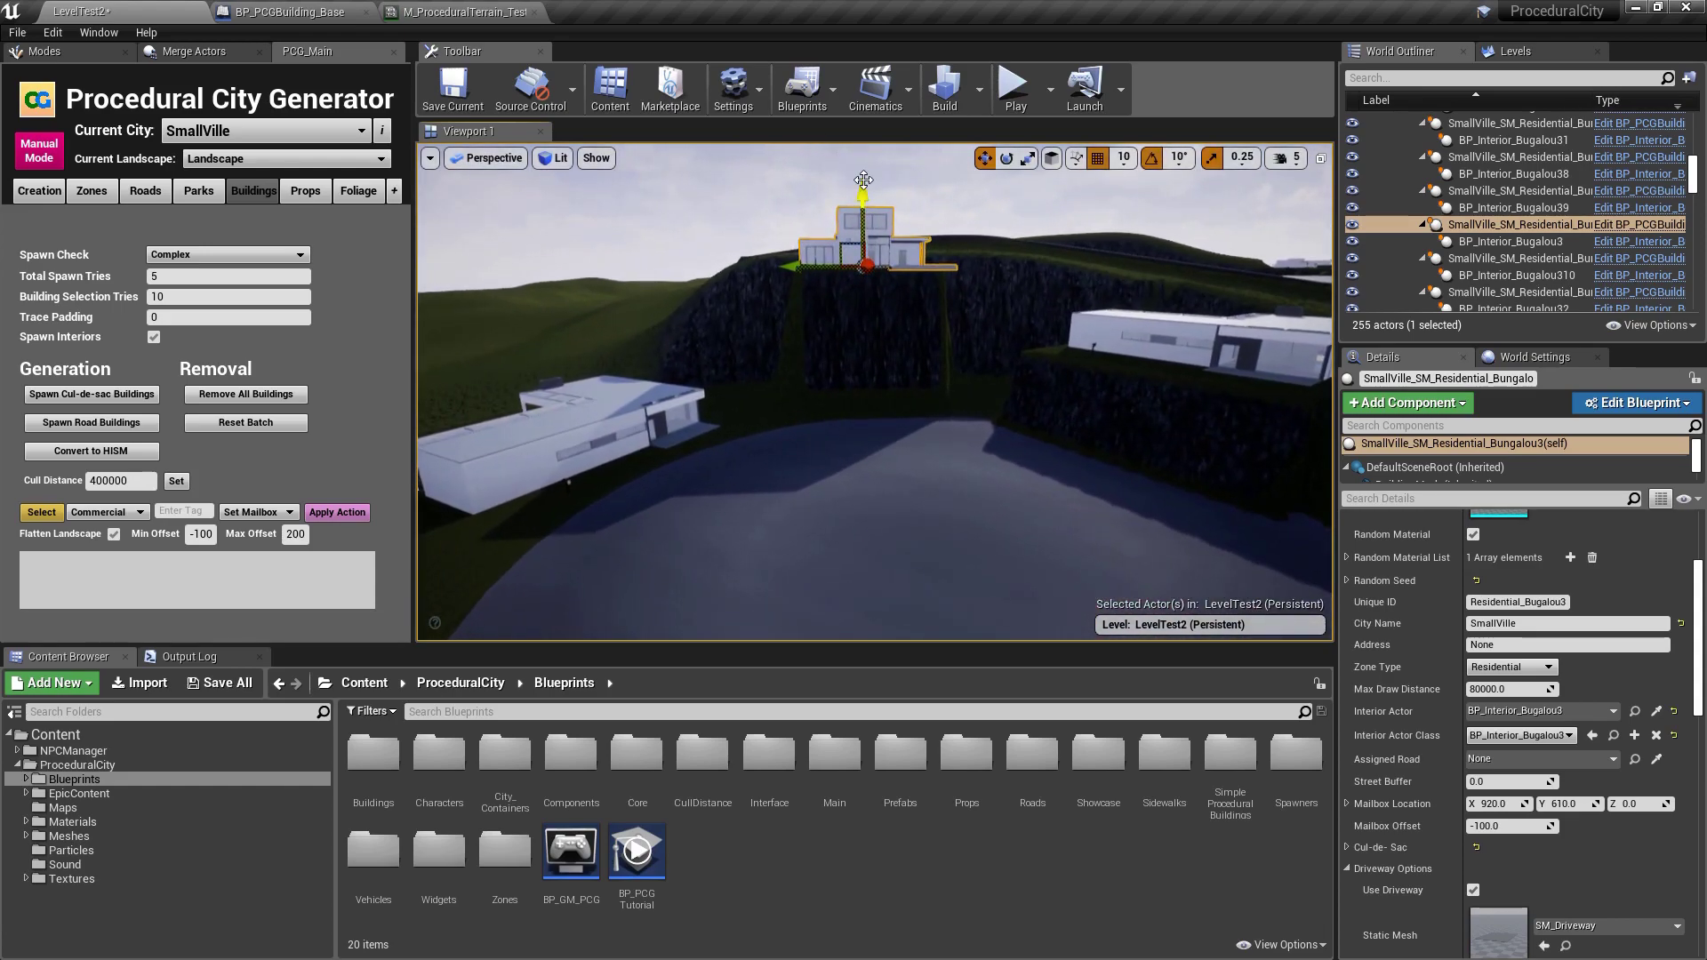
pyautogui.moveTo(863, 191); pyautogui.dragTo(861, 292)
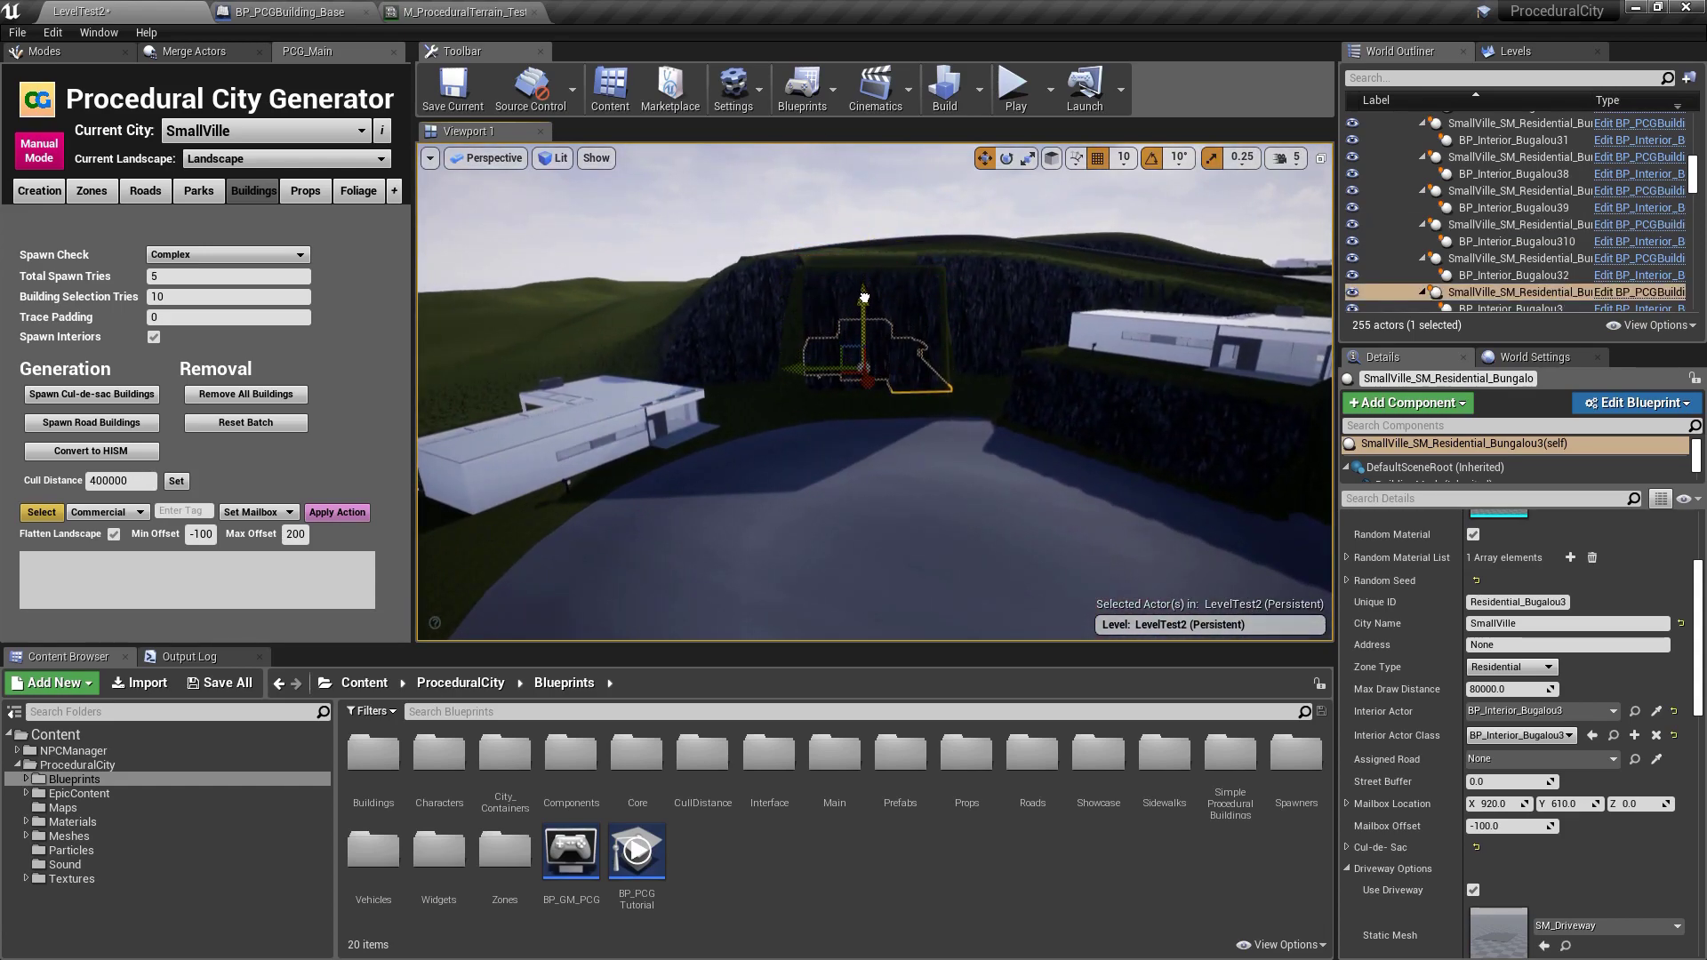
# - Lower the neighbouring single-storey bungalow to about the cul-de-sac's level and align the landscape to it
pyautogui.click(1263, 370)
pyautogui.moveTo(1158, 318); pyautogui.dragTo(1159, 318, button='right')
pyautogui.moveTo(1152, 279); pyautogui.dragTo(1155, 353)
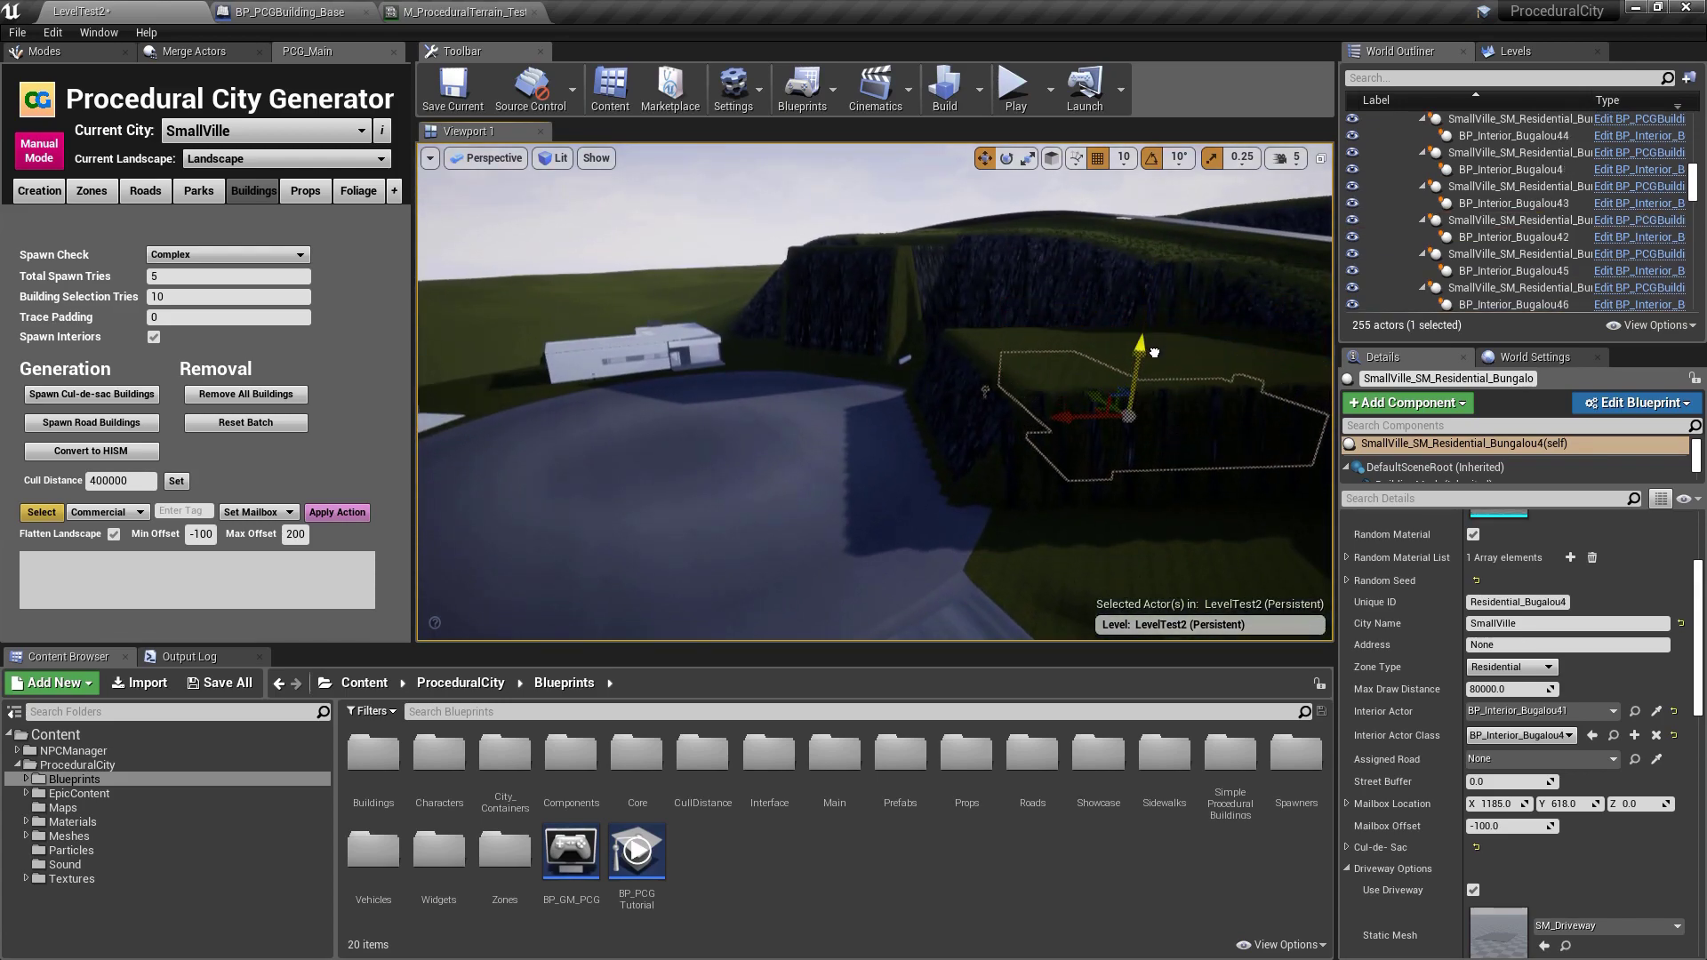
pyautogui.scroll(-10, 1425, 804)
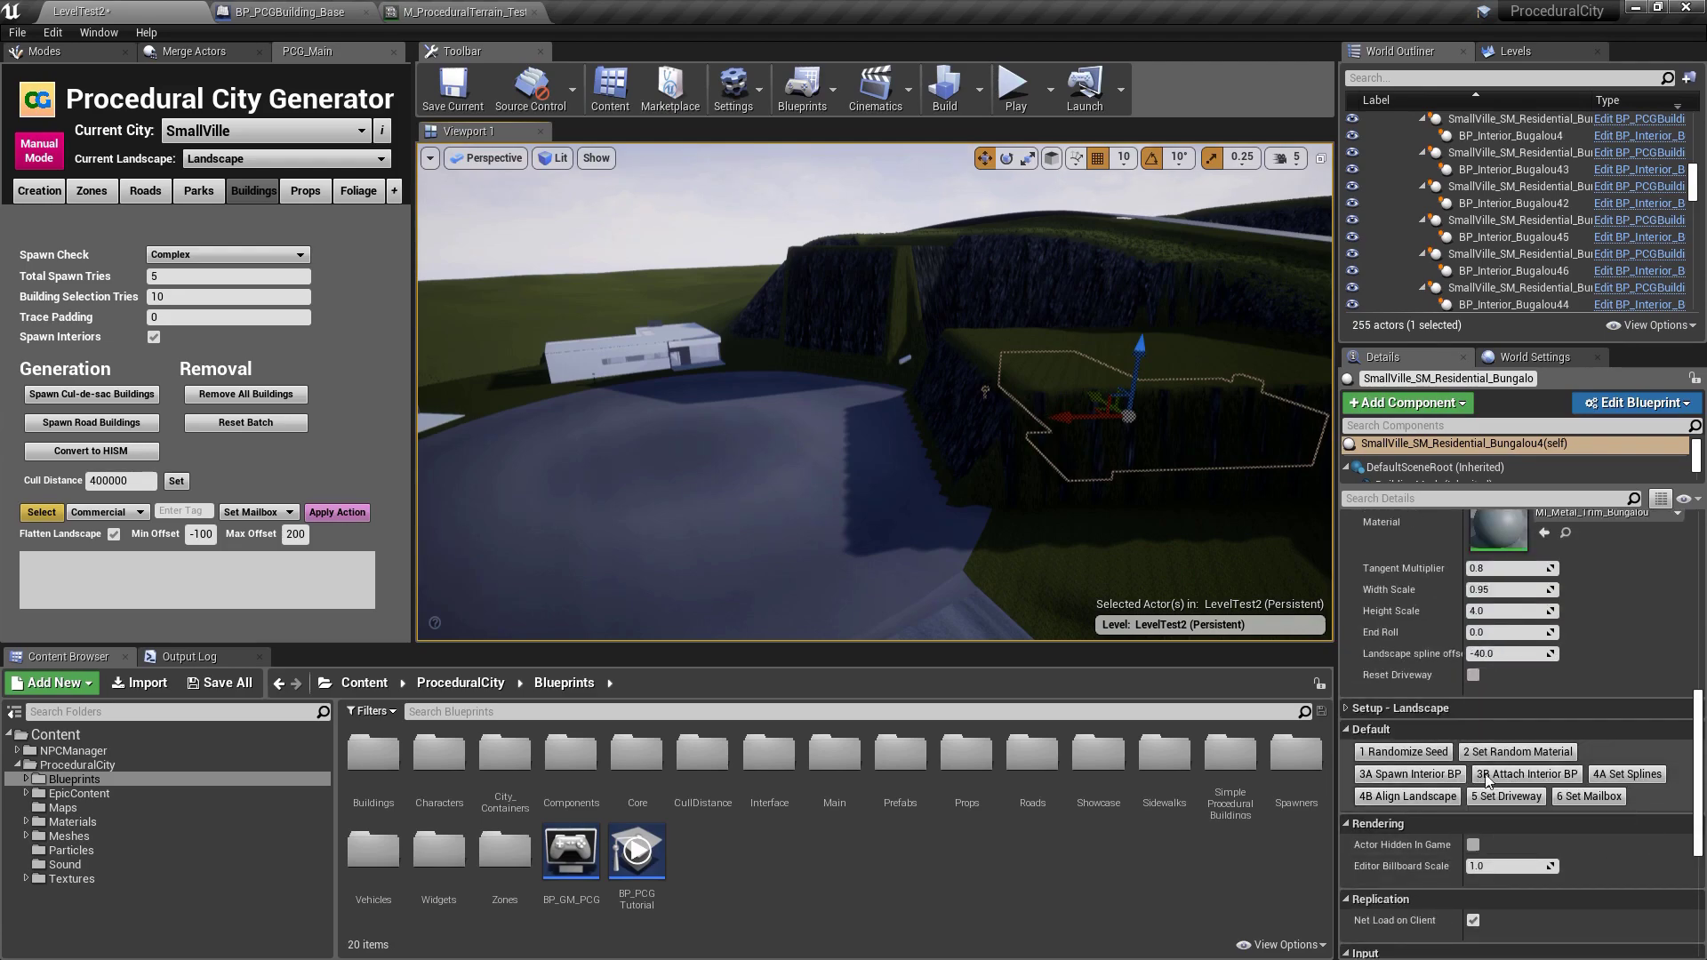
pyautogui.click(1406, 797)
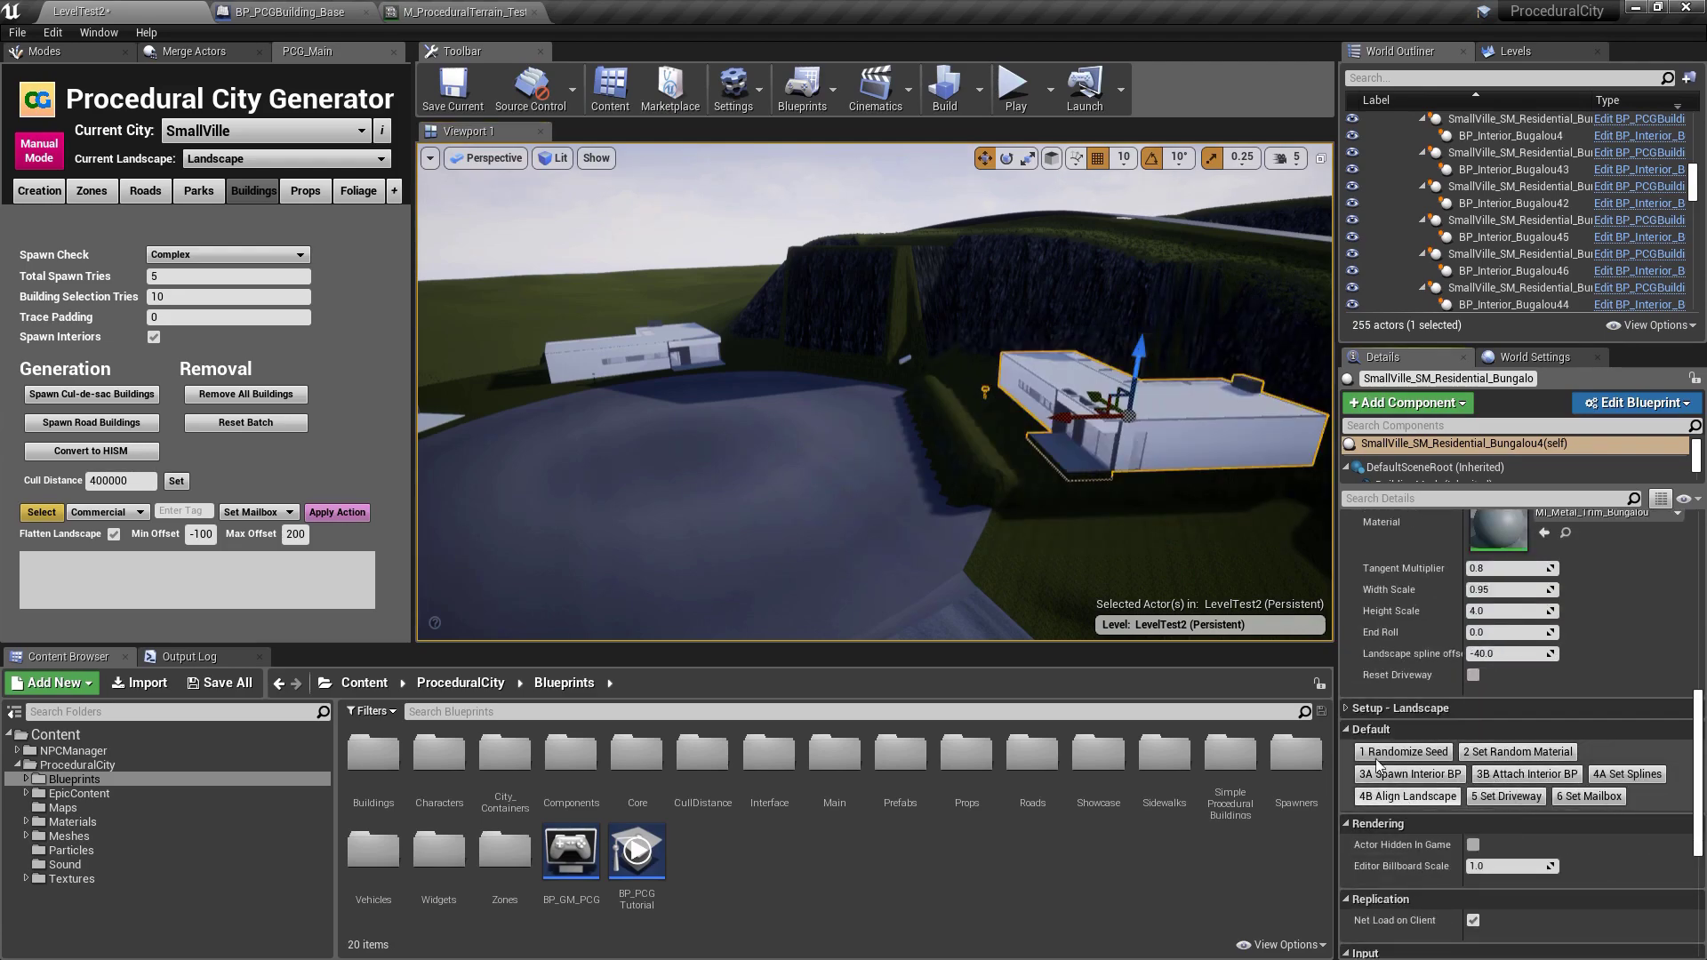
# - Align the landscape to the lowered two-storey bungalow at the foot of the cliff until the terrain no longer covers it
pyautogui.click(903, 361)
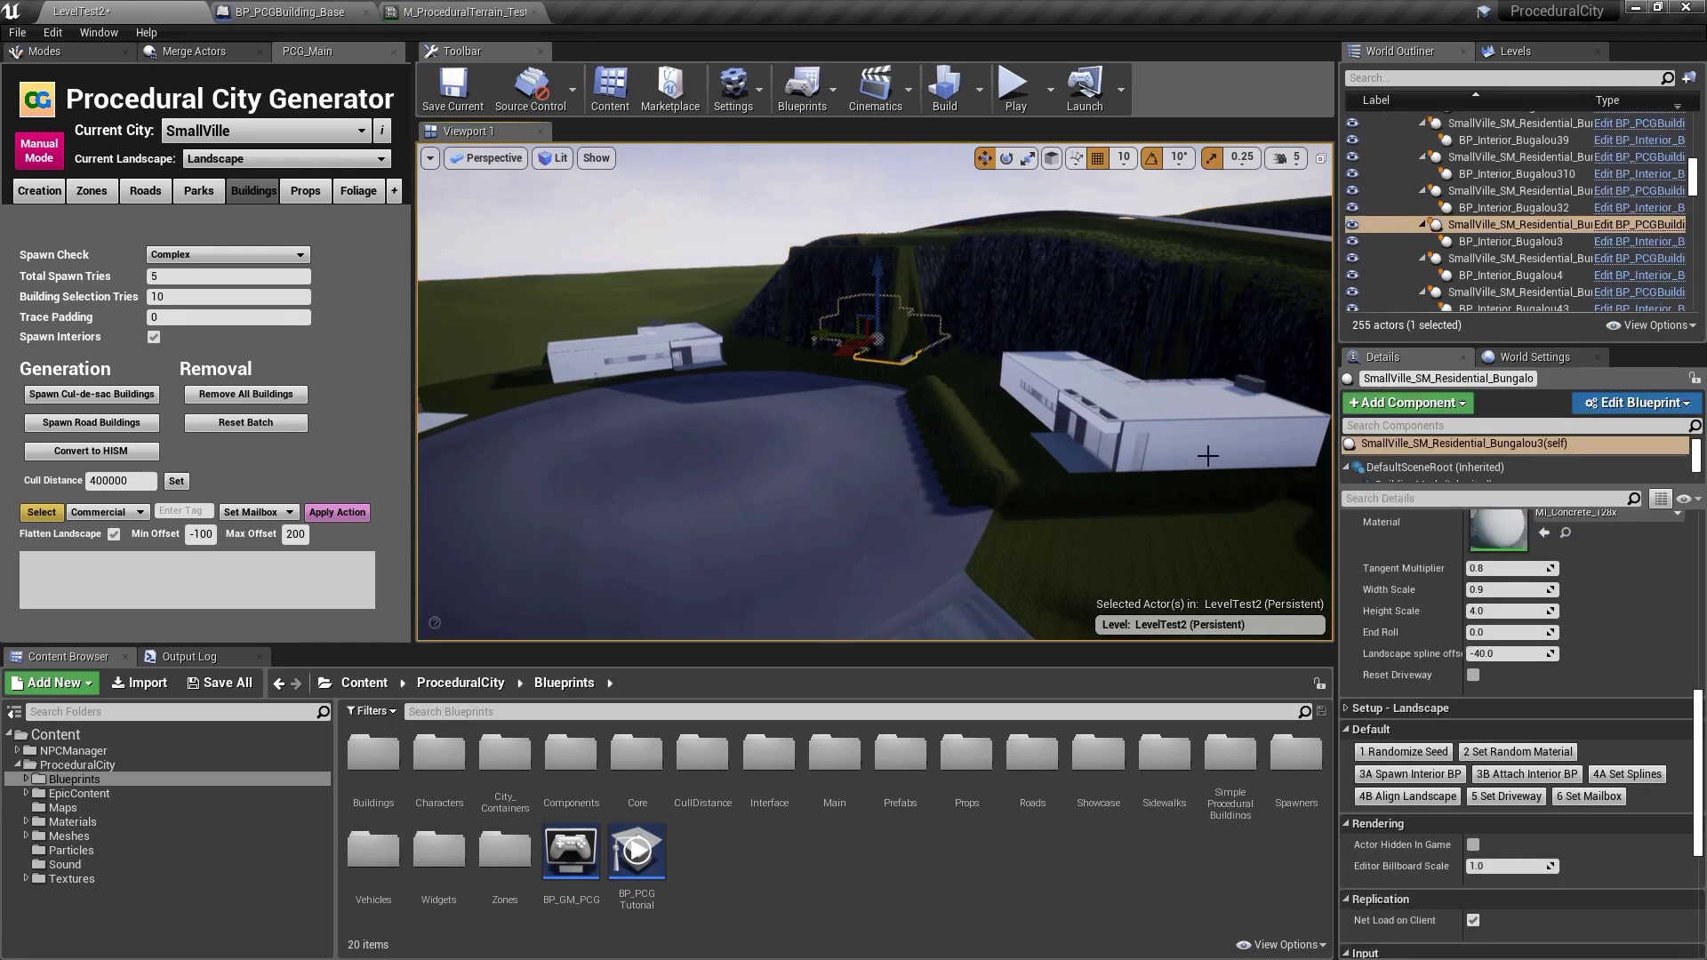
pyautogui.click(1406, 797)
pyautogui.moveTo(1112, 445); pyautogui.dragTo(781, 255, button='right')
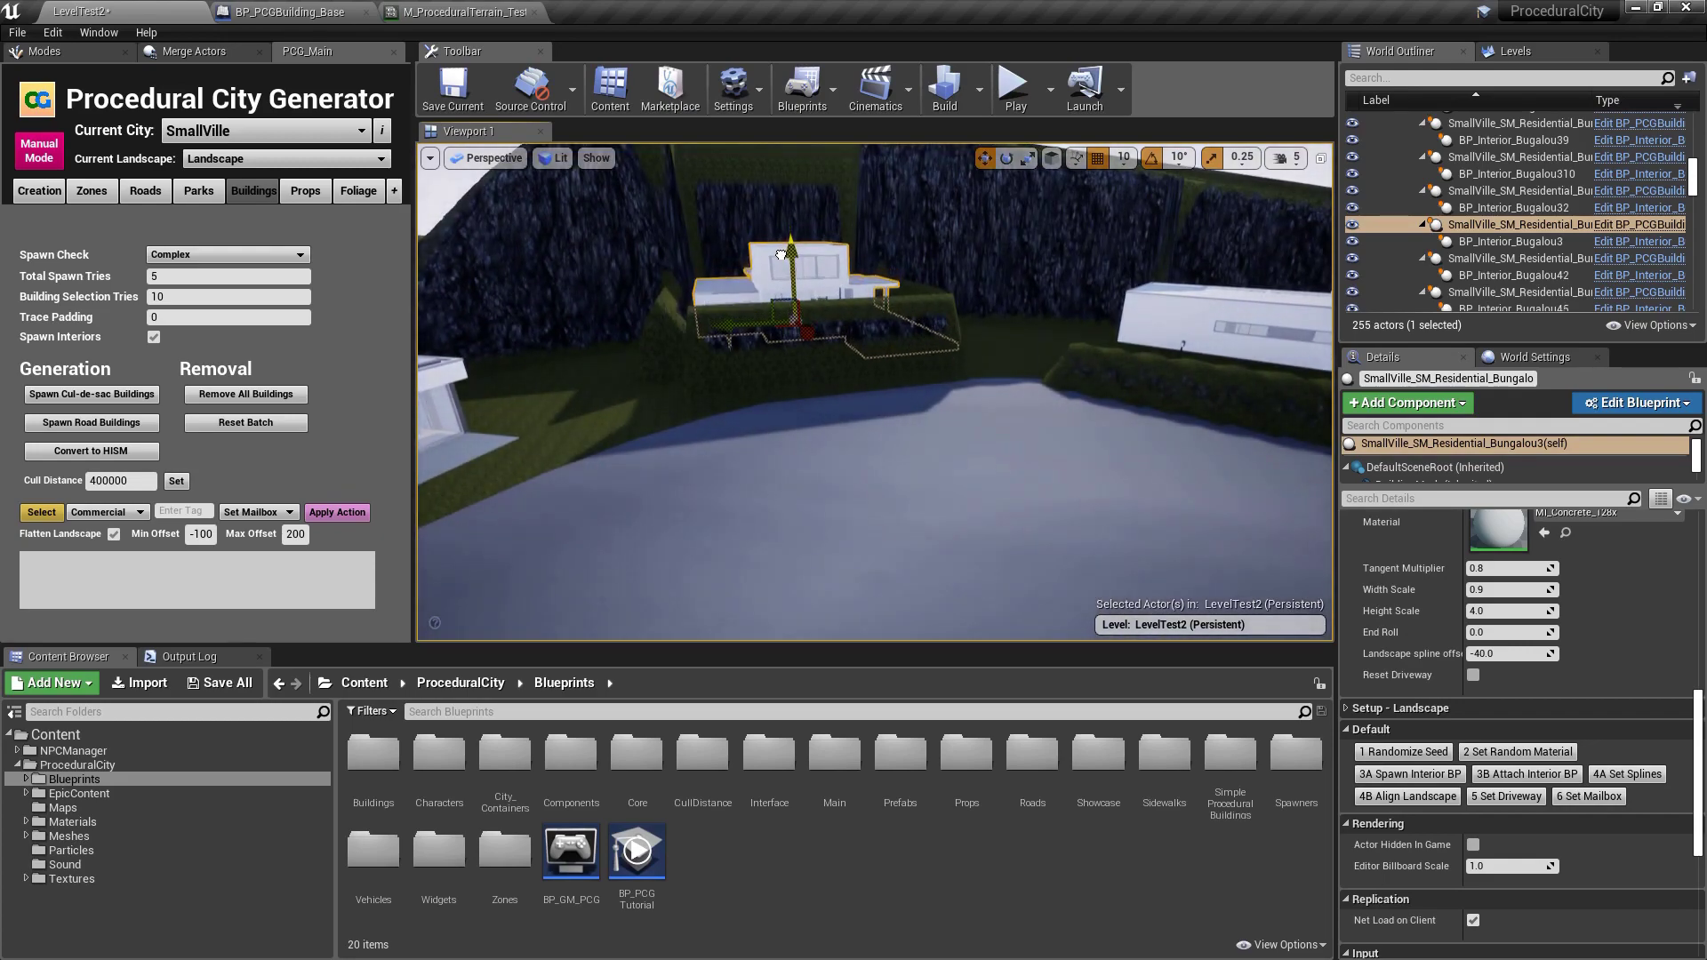
pyautogui.click(1412, 797)
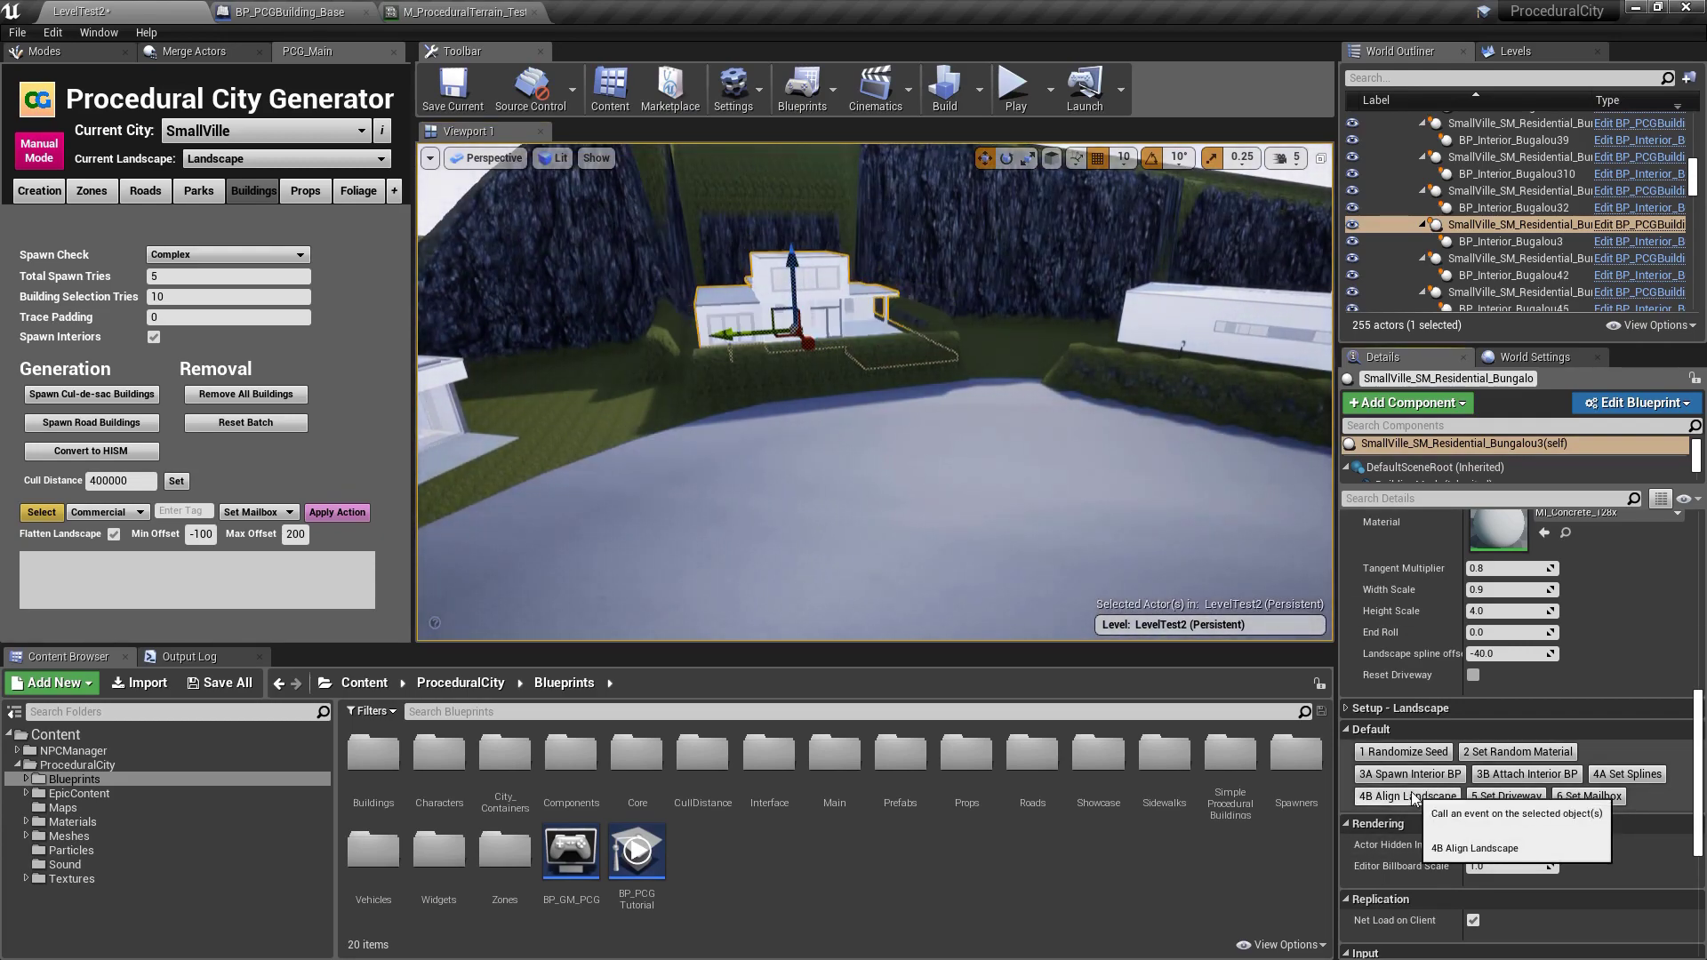
# - Align the landscape to the single-storey bungalow beside the cul-de-sac once more
pyautogui.moveTo(934, 610); pyautogui.dragTo(889, 578, button='right')
pyautogui.click(863, 305)
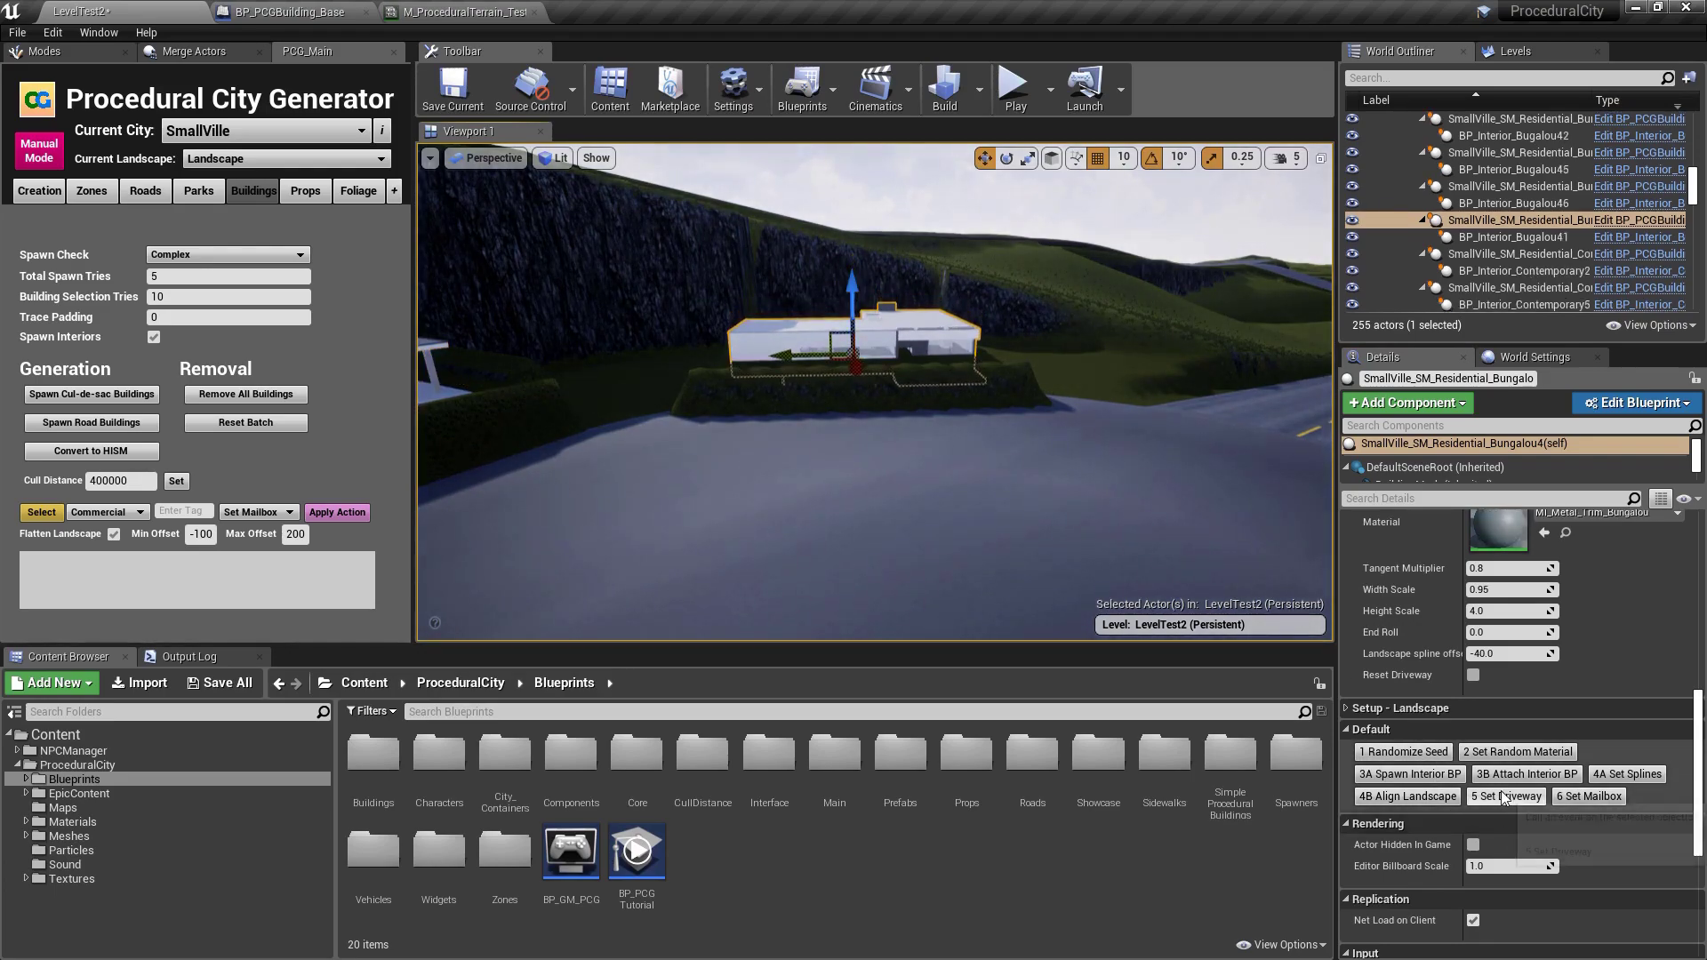
pyautogui.click(1427, 806)
# - Select the cul-de-sac in front of the two bungalows and align the landscape to it
pyautogui.moveTo(978, 534); pyautogui.dragTo(1116, 591, button='right')
pyautogui.moveTo(943, 462); pyautogui.dragTo(912, 427, button='right')
pyautogui.click(912, 427)
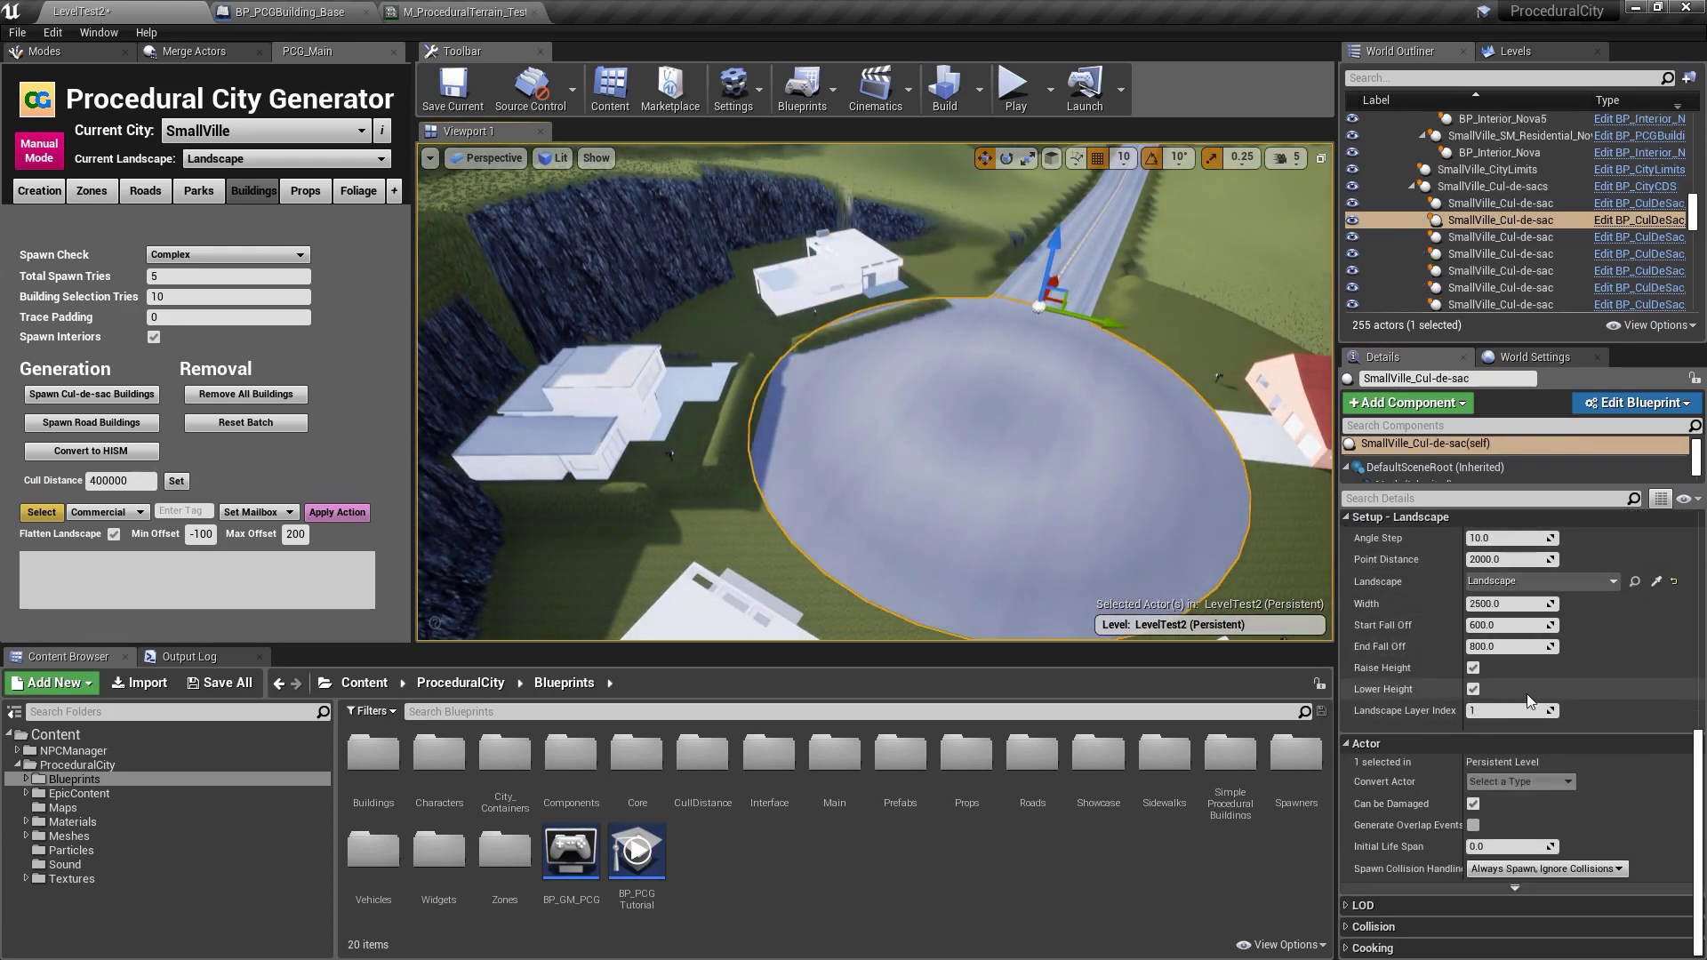
pyautogui.scroll(3, 1423, 783)
pyautogui.scroll(3, 1432, 747)
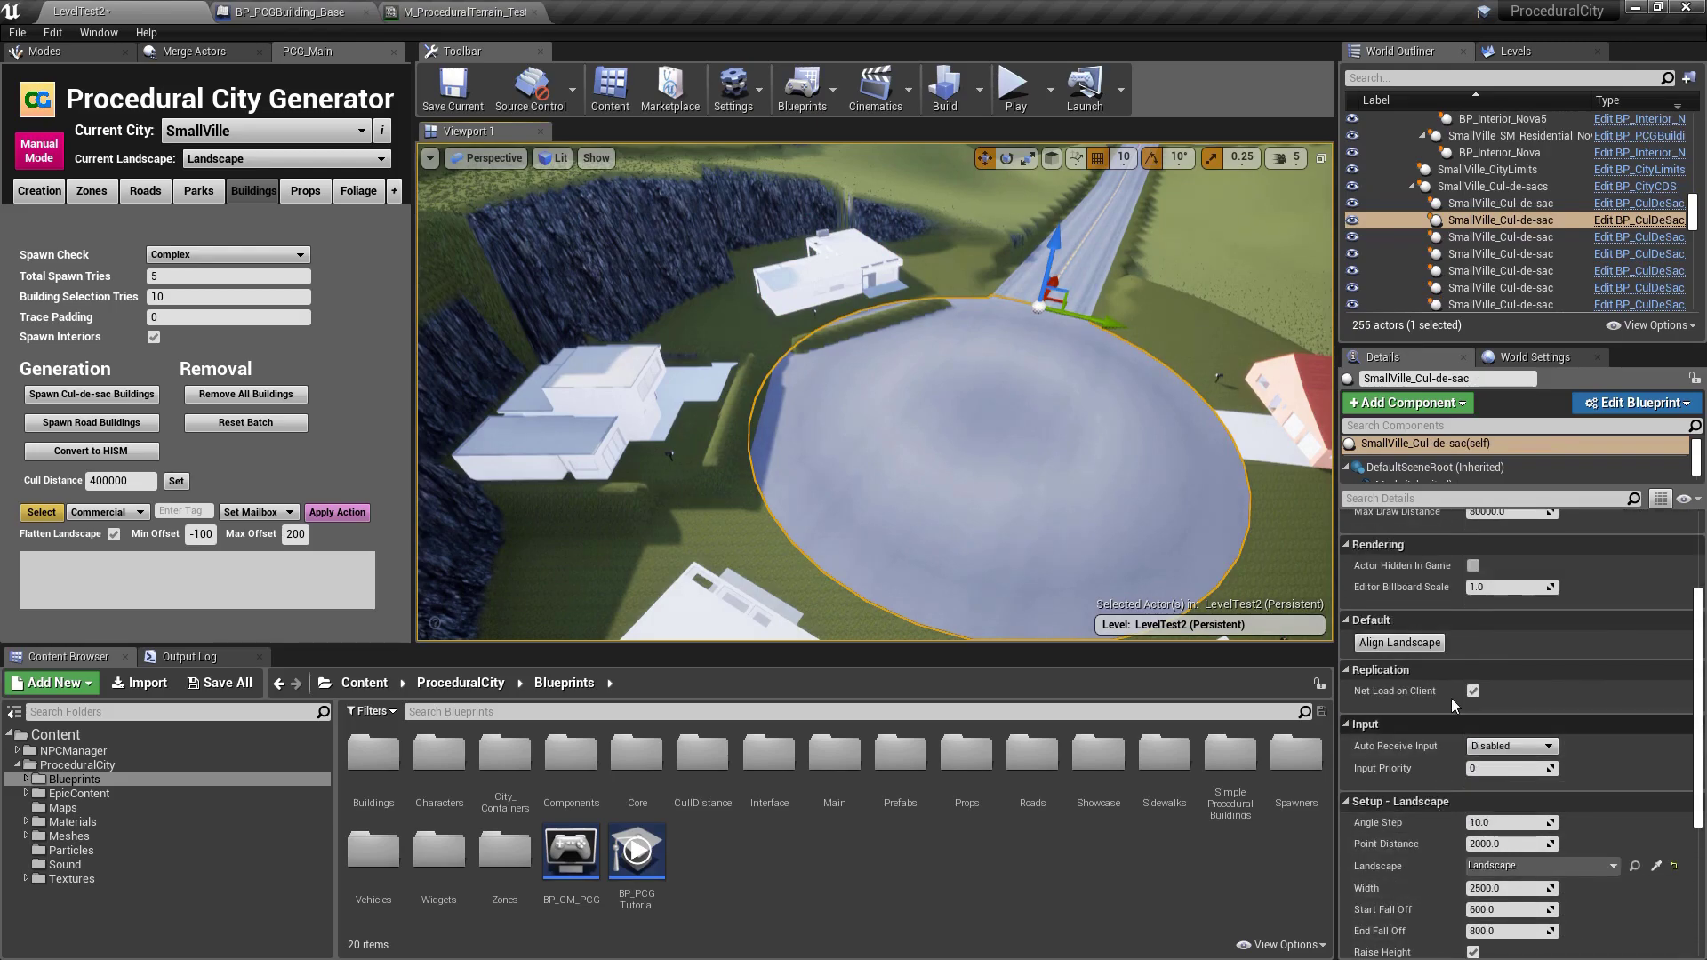
# - Undo the last floor snaps of the bungalows around the cul-de-sac
pyautogui.moveTo(978, 445); pyautogui.dragTo(854, 362, button='right')
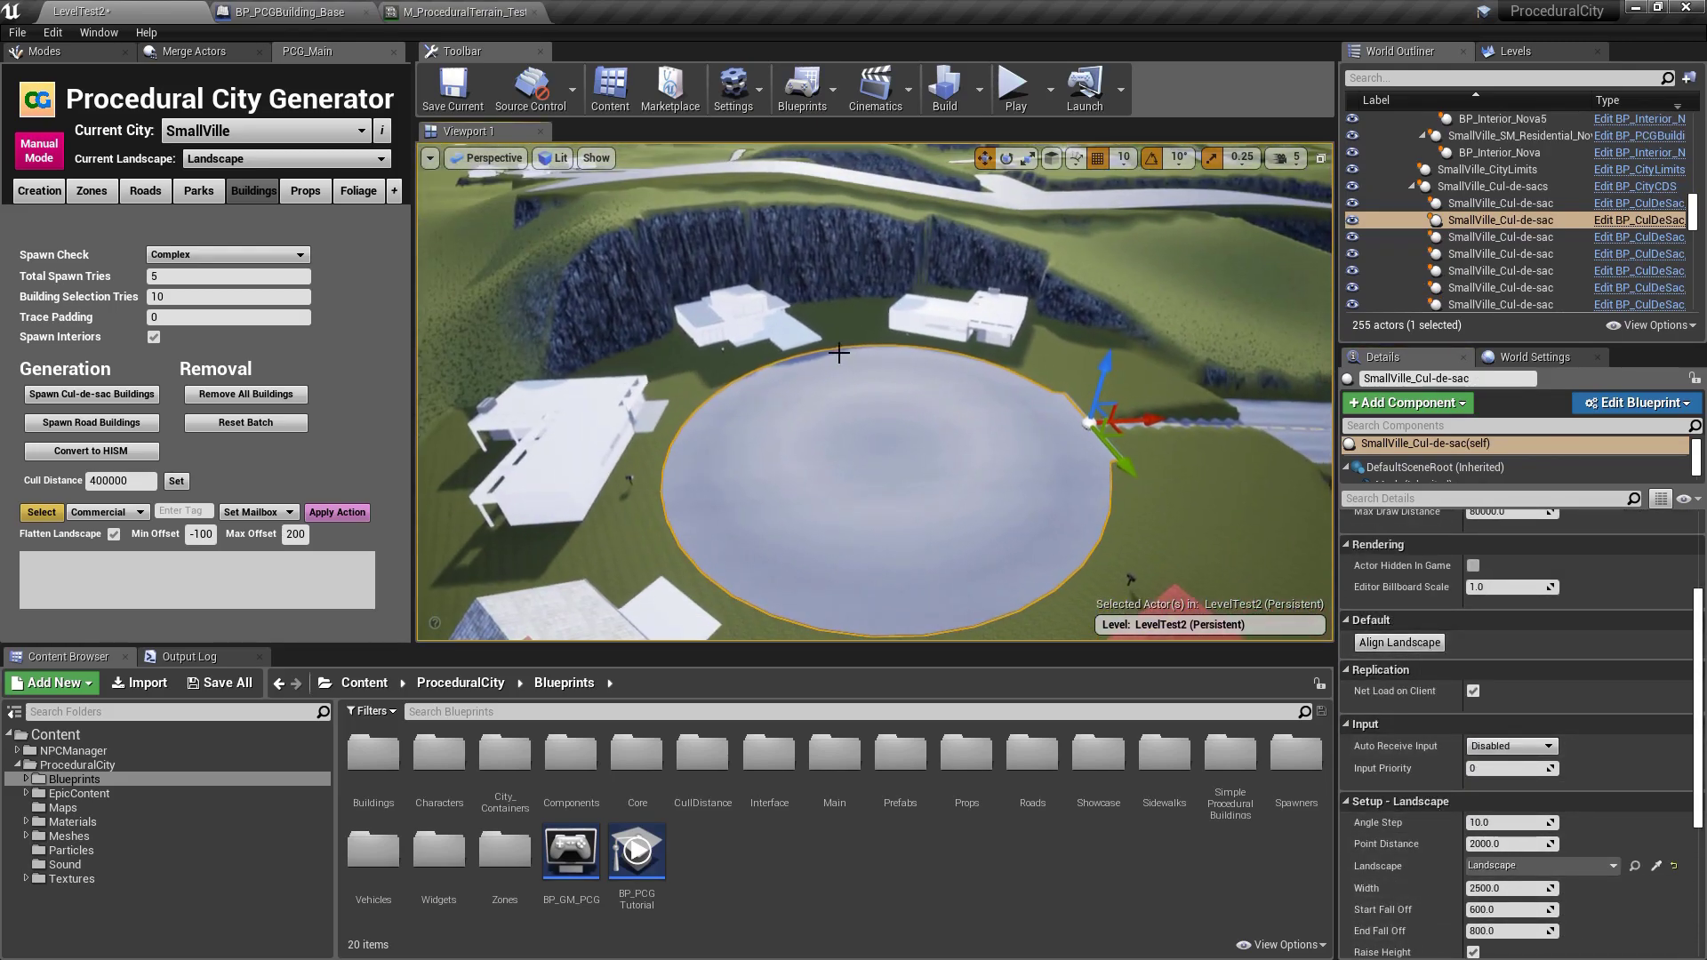
pyautogui.click(753, 321)
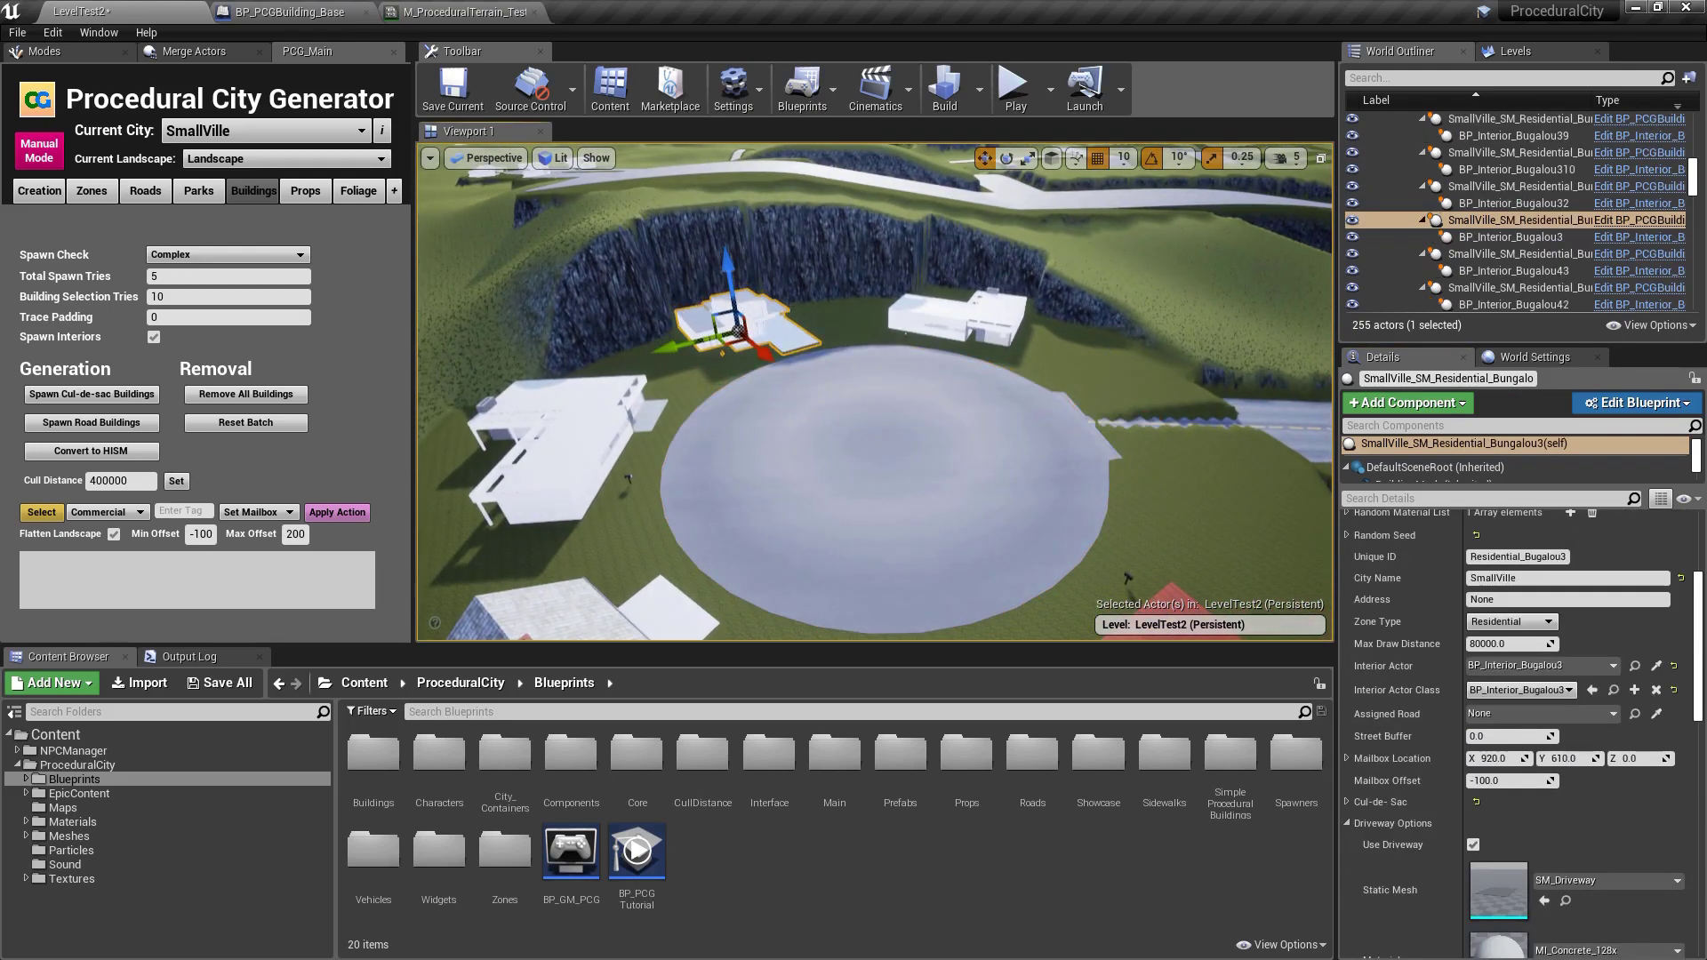
pyautogui.hotkey('ctrl', 'z')
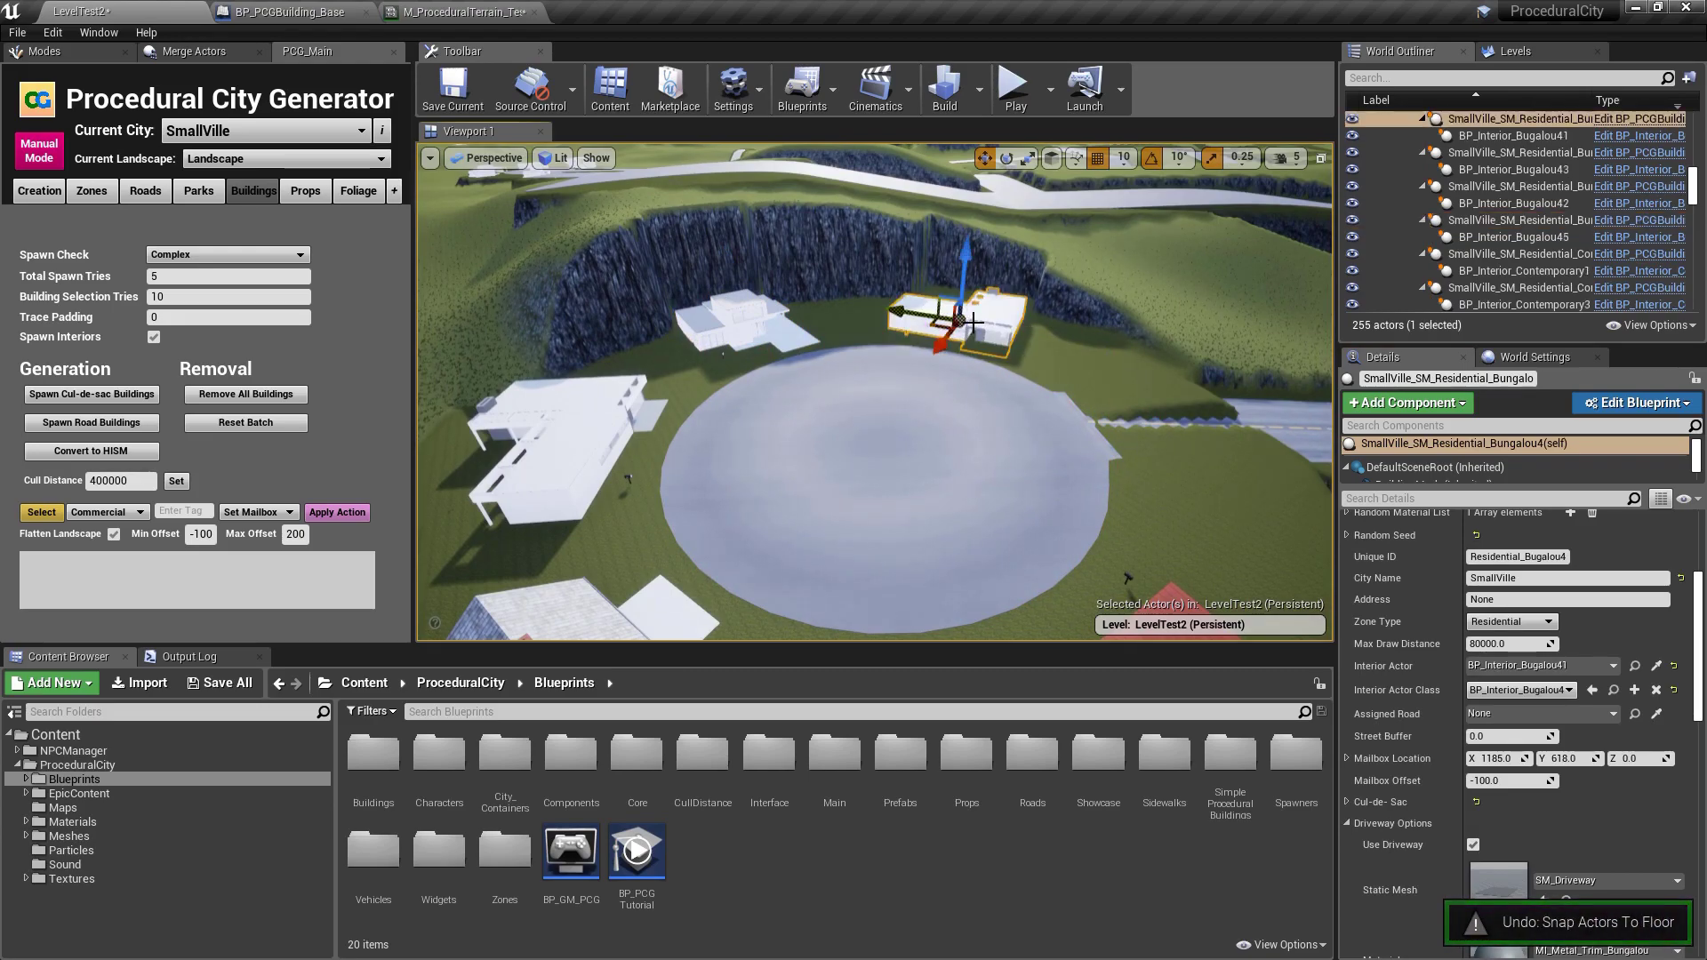
pyautogui.hotkey('ctrl', 'z')
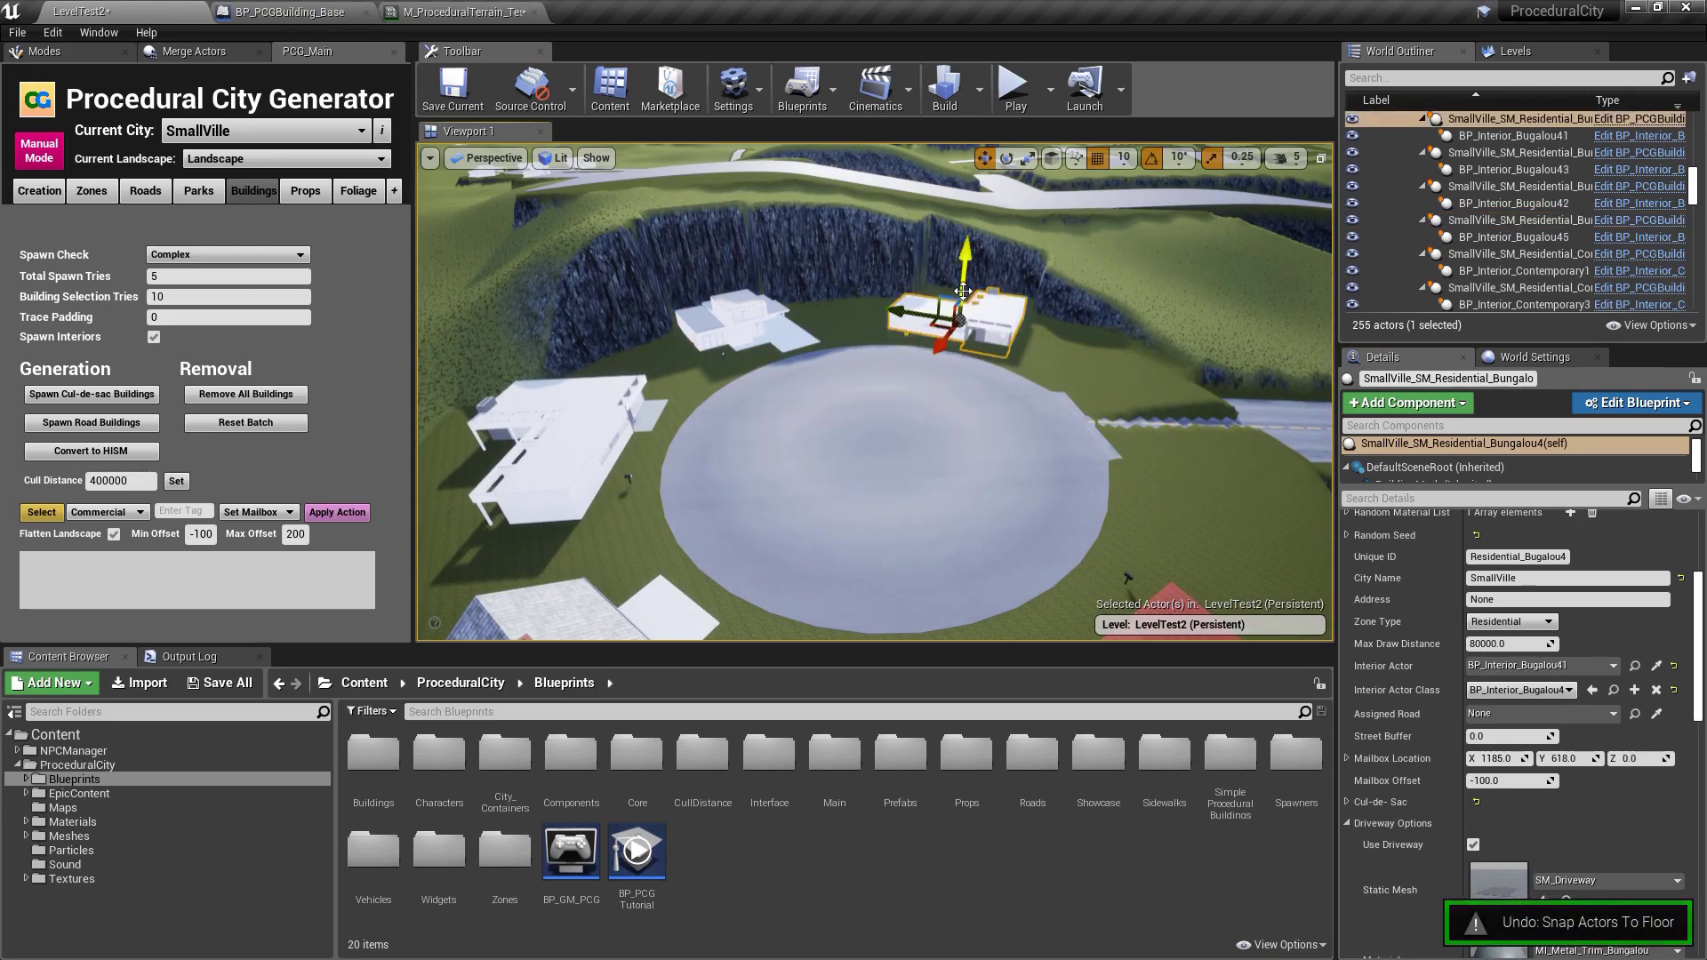
# - Spawn the buildings along SmallVille's roads, repeating the road building generation until every batch is done
pyautogui.moveTo(974, 493)
pyautogui.mouseDown(button='right')
pyautogui.moveTo(1067, 498)
pyautogui.moveTo(974, 493)
pyautogui.mouseUp(button='right')
pyautogui.click(974, 493)
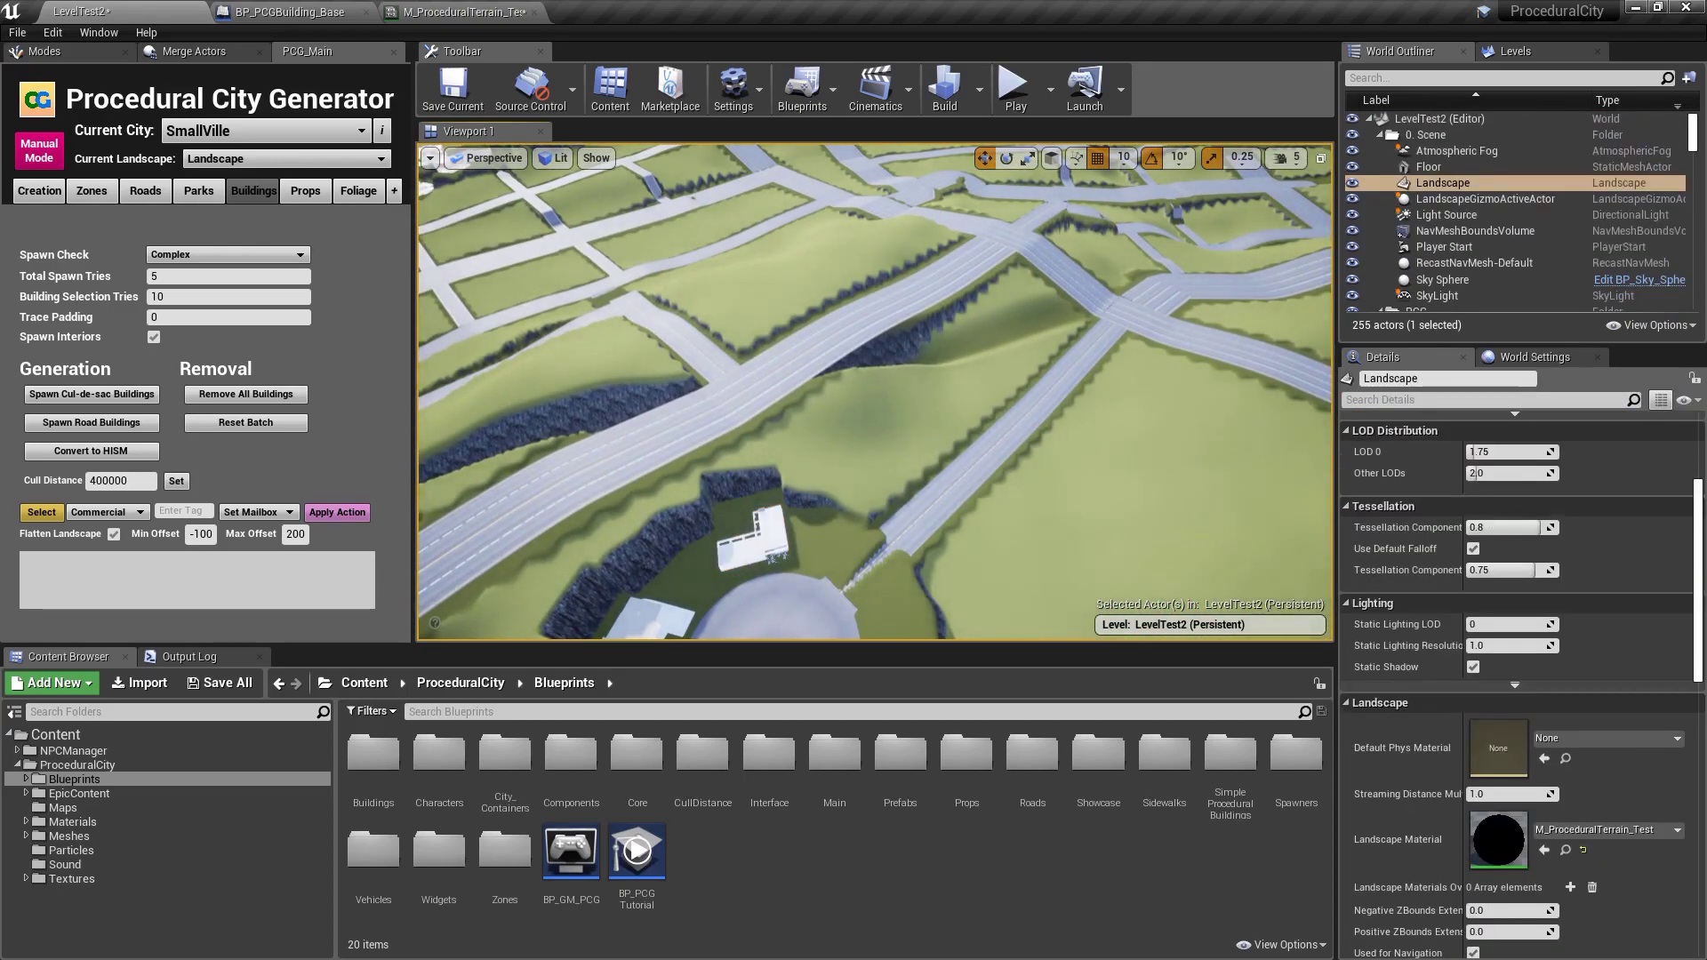
pyautogui.click(978, 463)
pyautogui.scroll(-2, 1367, 631)
pyautogui.moveTo(978, 444); pyautogui.dragTo(1125, 490, button='right')
pyautogui.moveTo(536, 504); pyautogui.dragTo(445, 511, button='right')
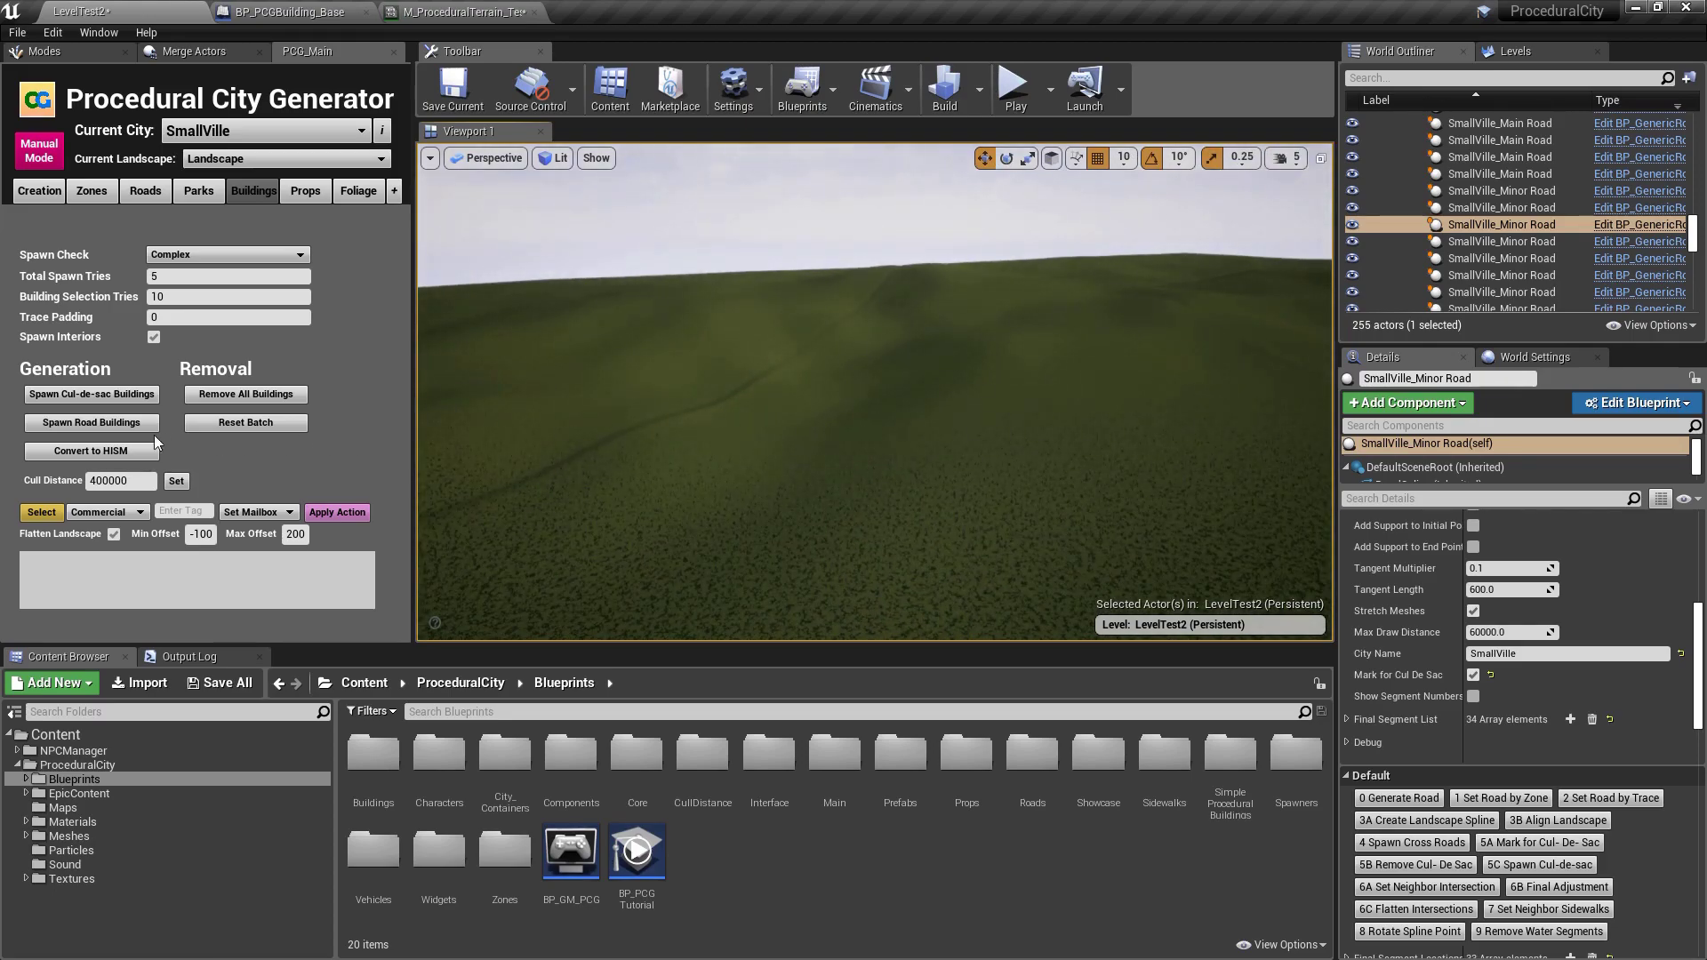
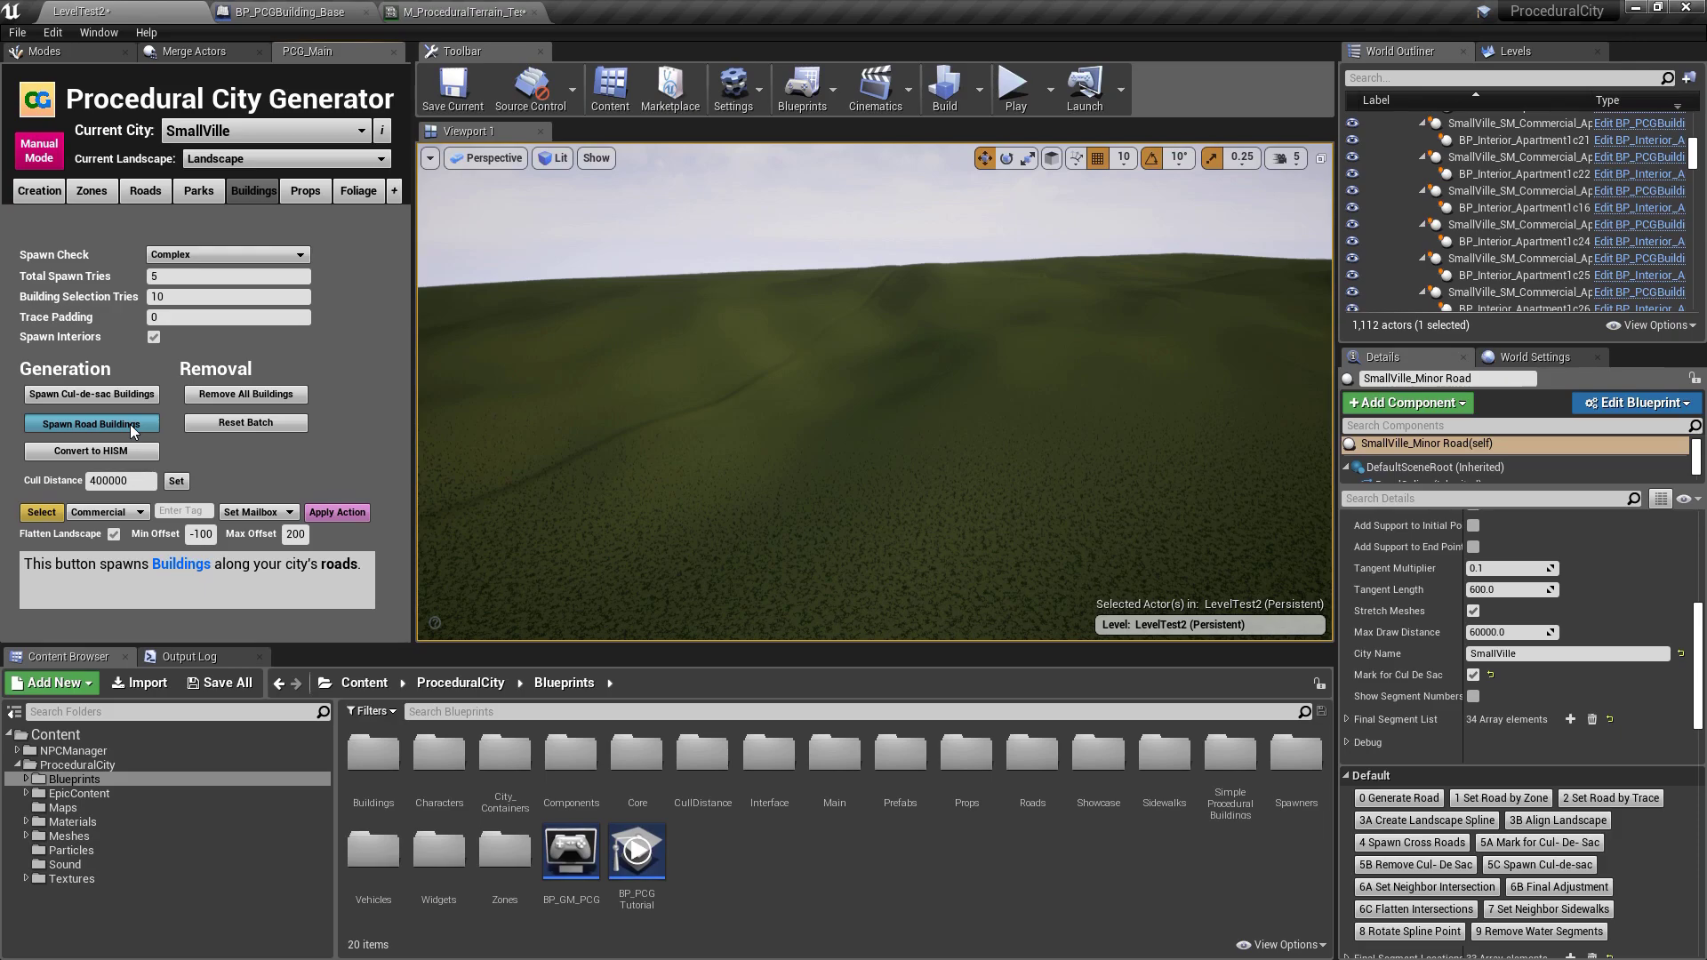
pyautogui.click(130, 424)
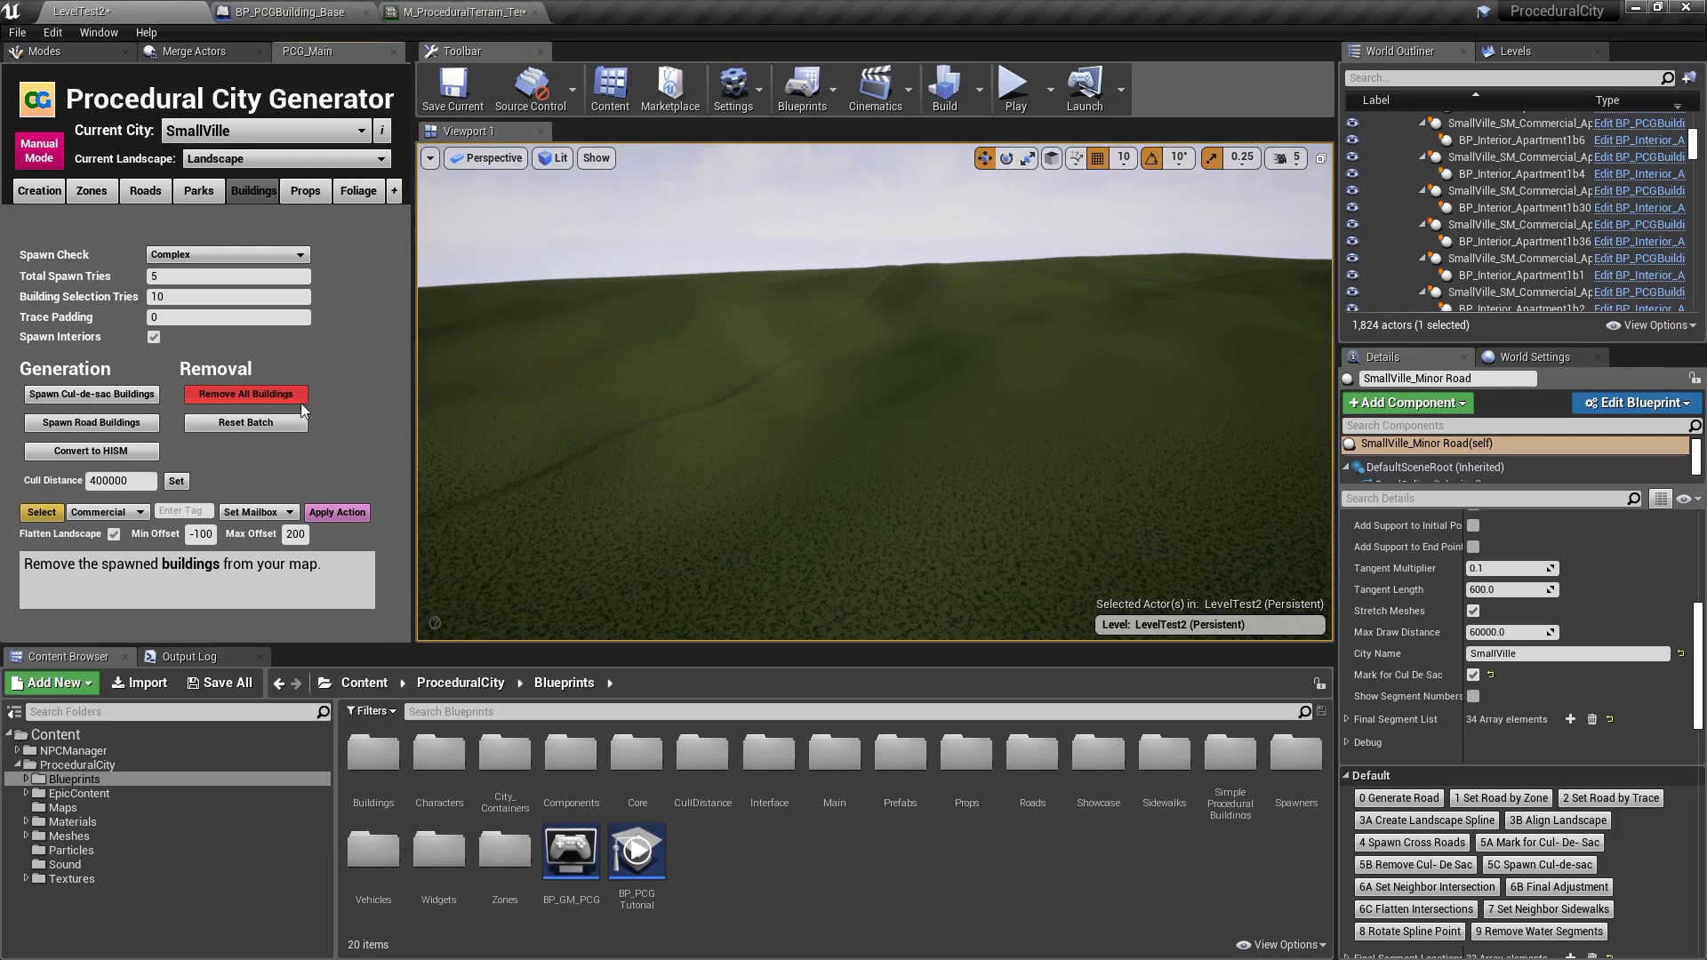
pyautogui.moveTo(96, 425)
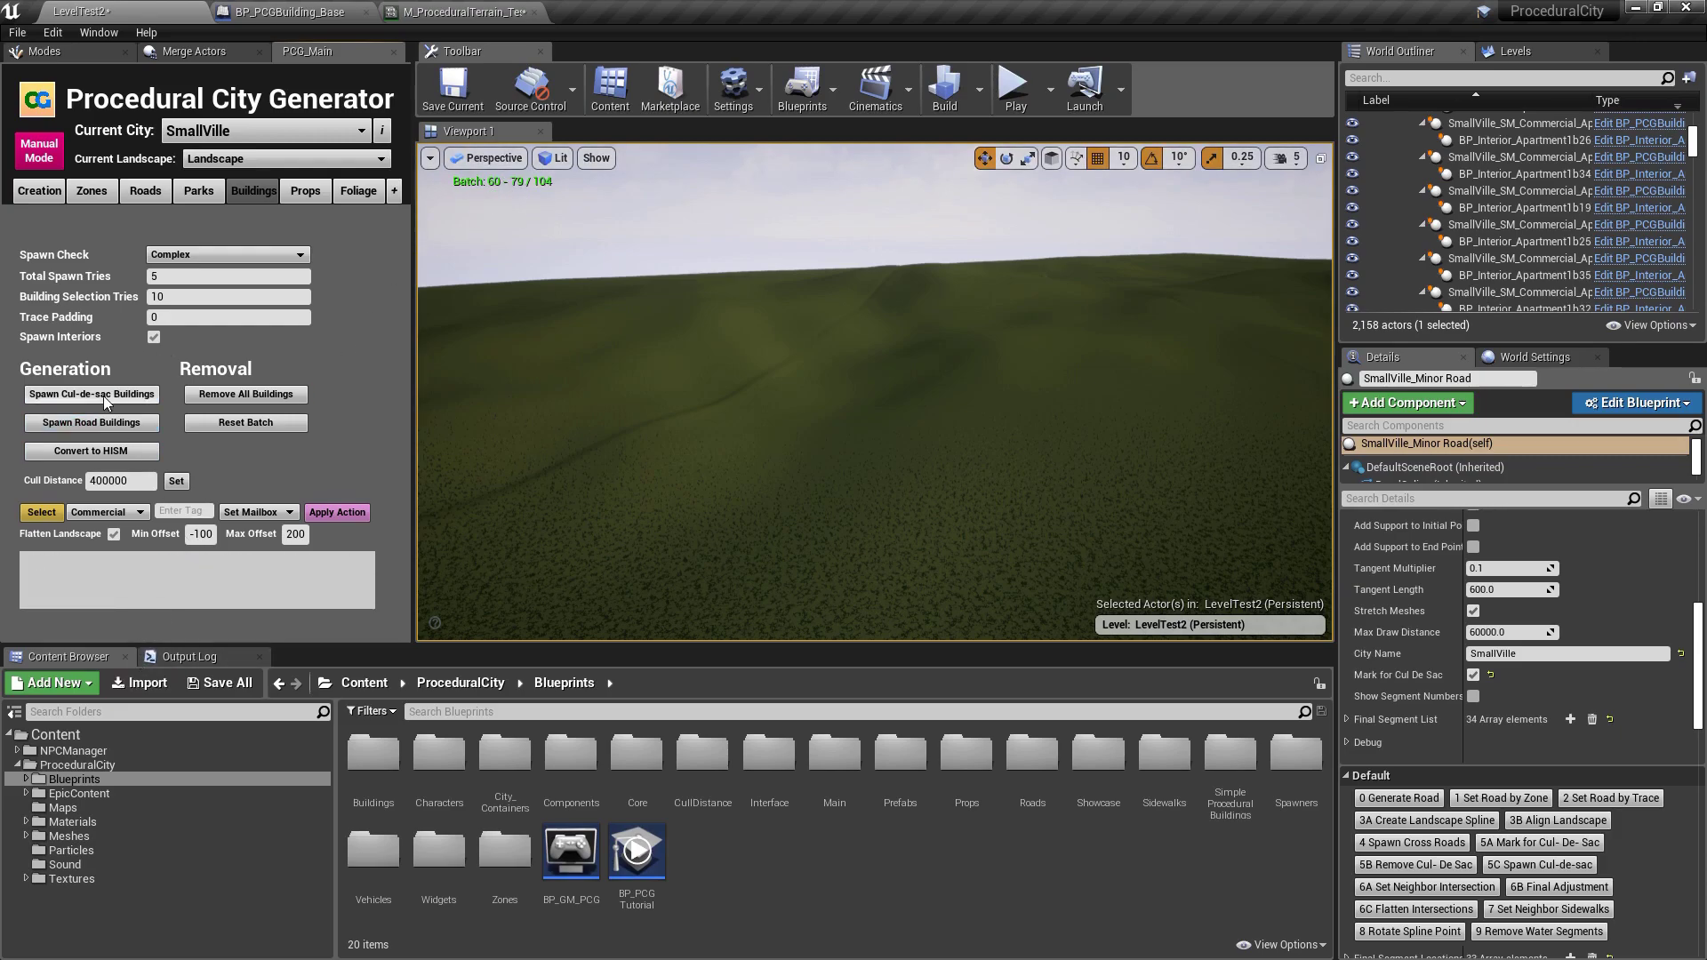
pyautogui.click(93, 424)
pyautogui.click(103, 421)
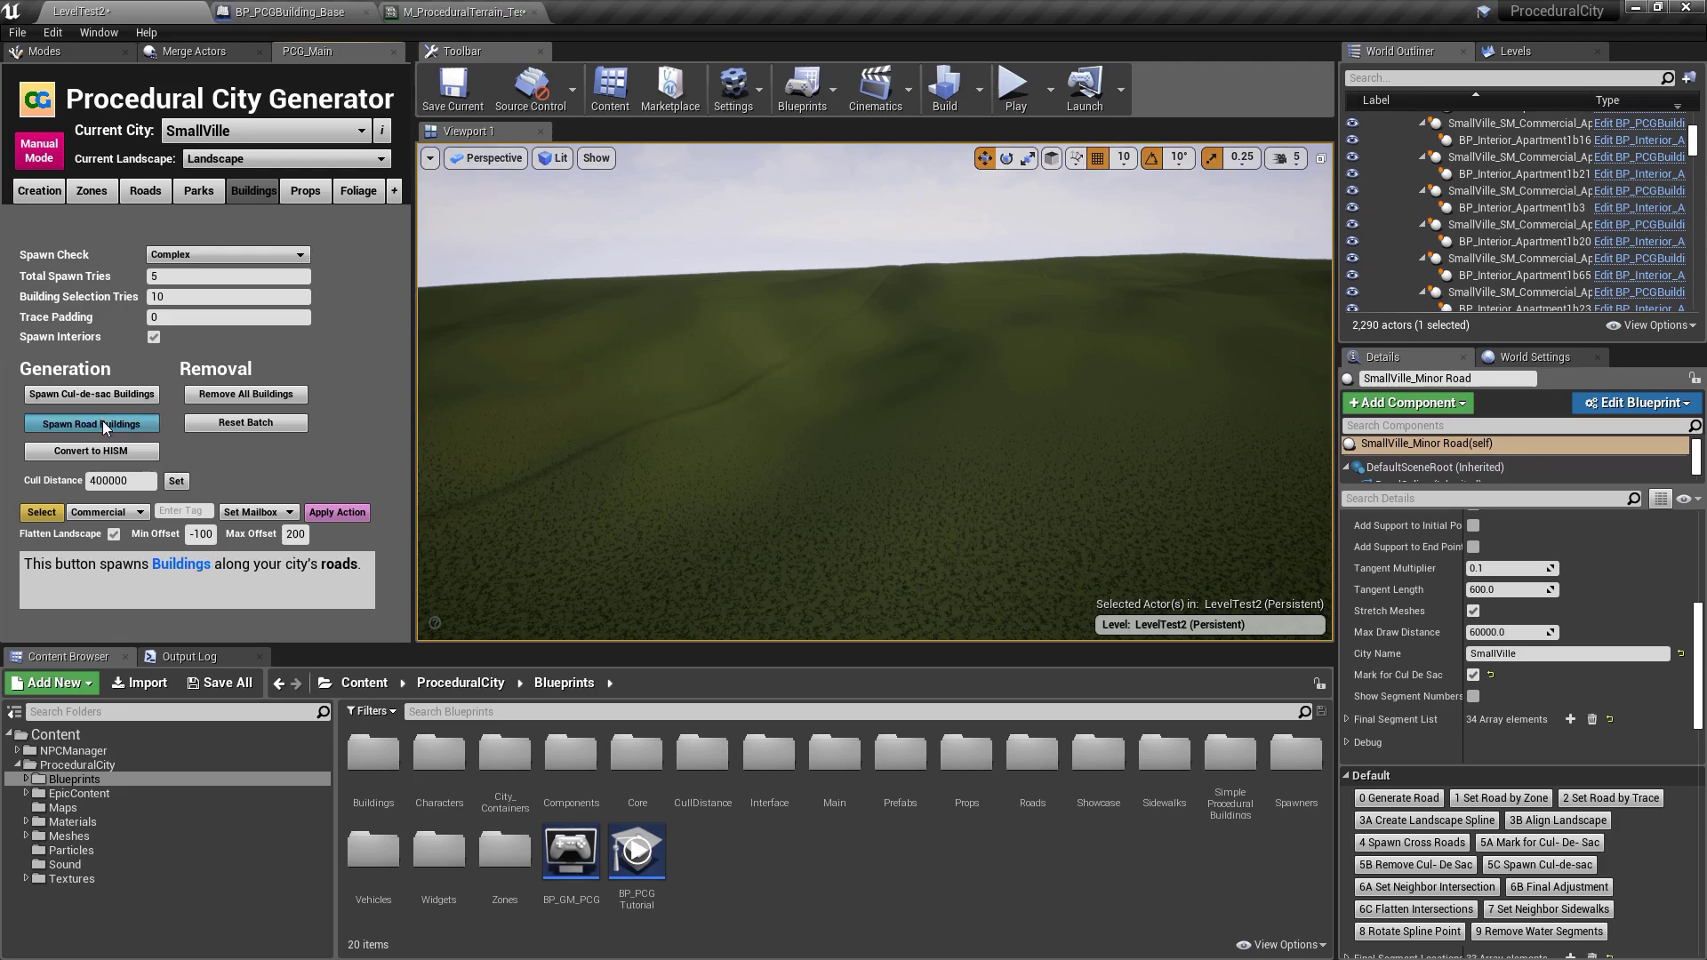
pyautogui.click(163, 424)
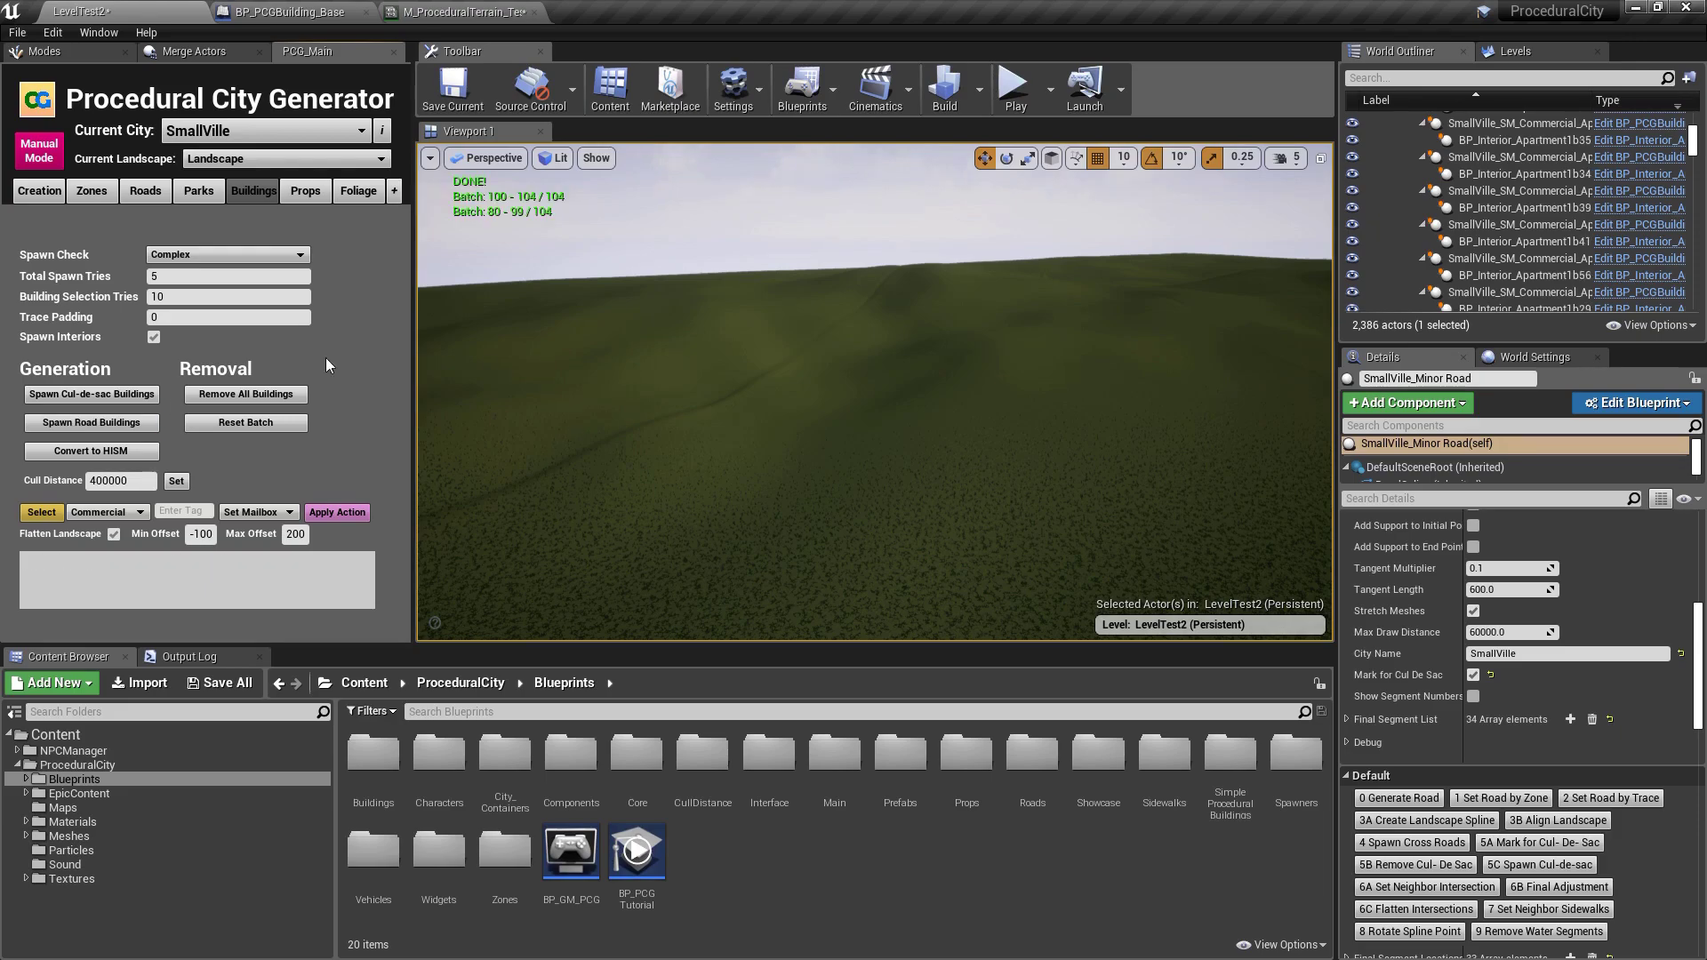
# - Clear the selection and examine the spawned road buildings, their driveways and the surrounding grass up close
pyautogui.moveTo(688, 333); pyautogui.dragTo(651, 316, button='right')
pyautogui.press('Escape')
pyautogui.moveTo(770, 341)
pyautogui.mouseDown(button='right')
pyautogui.moveTo(725, 310)
pyautogui.moveTo(743, 301)
pyautogui.moveTo(725, 304)
pyautogui.moveTo(765, 294)
pyautogui.moveTo(761, 358)
pyautogui.mouseUp(button='right')
pyautogui.press('w')
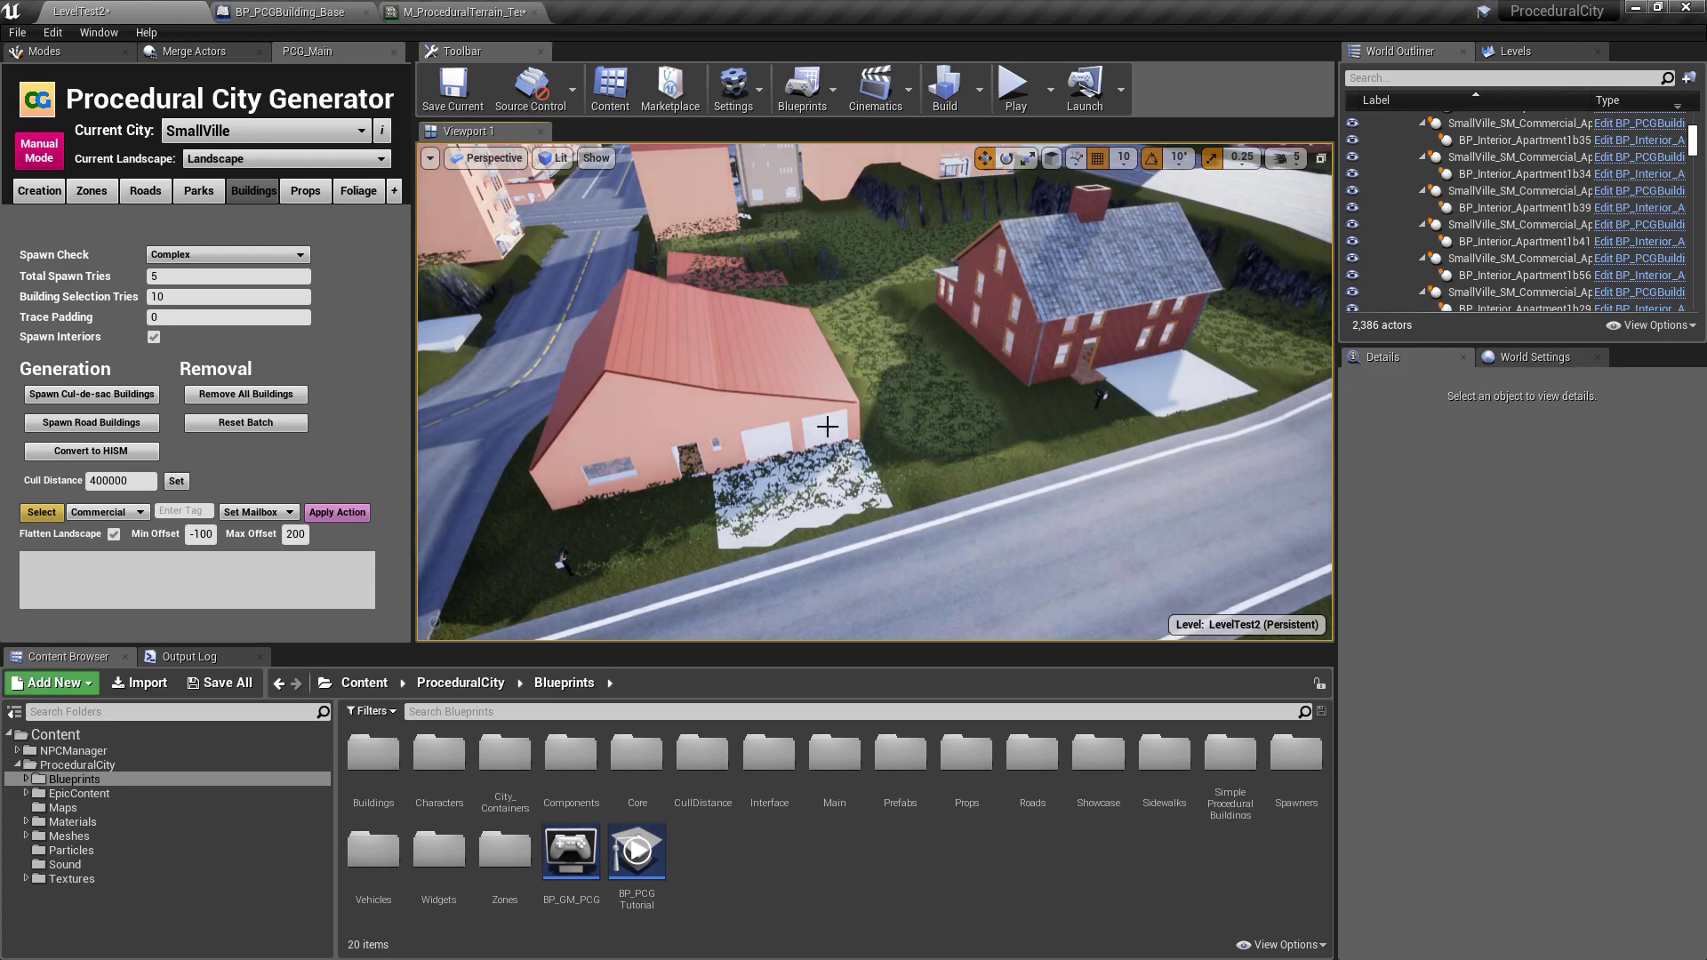
pyautogui.moveTo(1160, 351); pyautogui.dragTo(1001, 363, button='right')
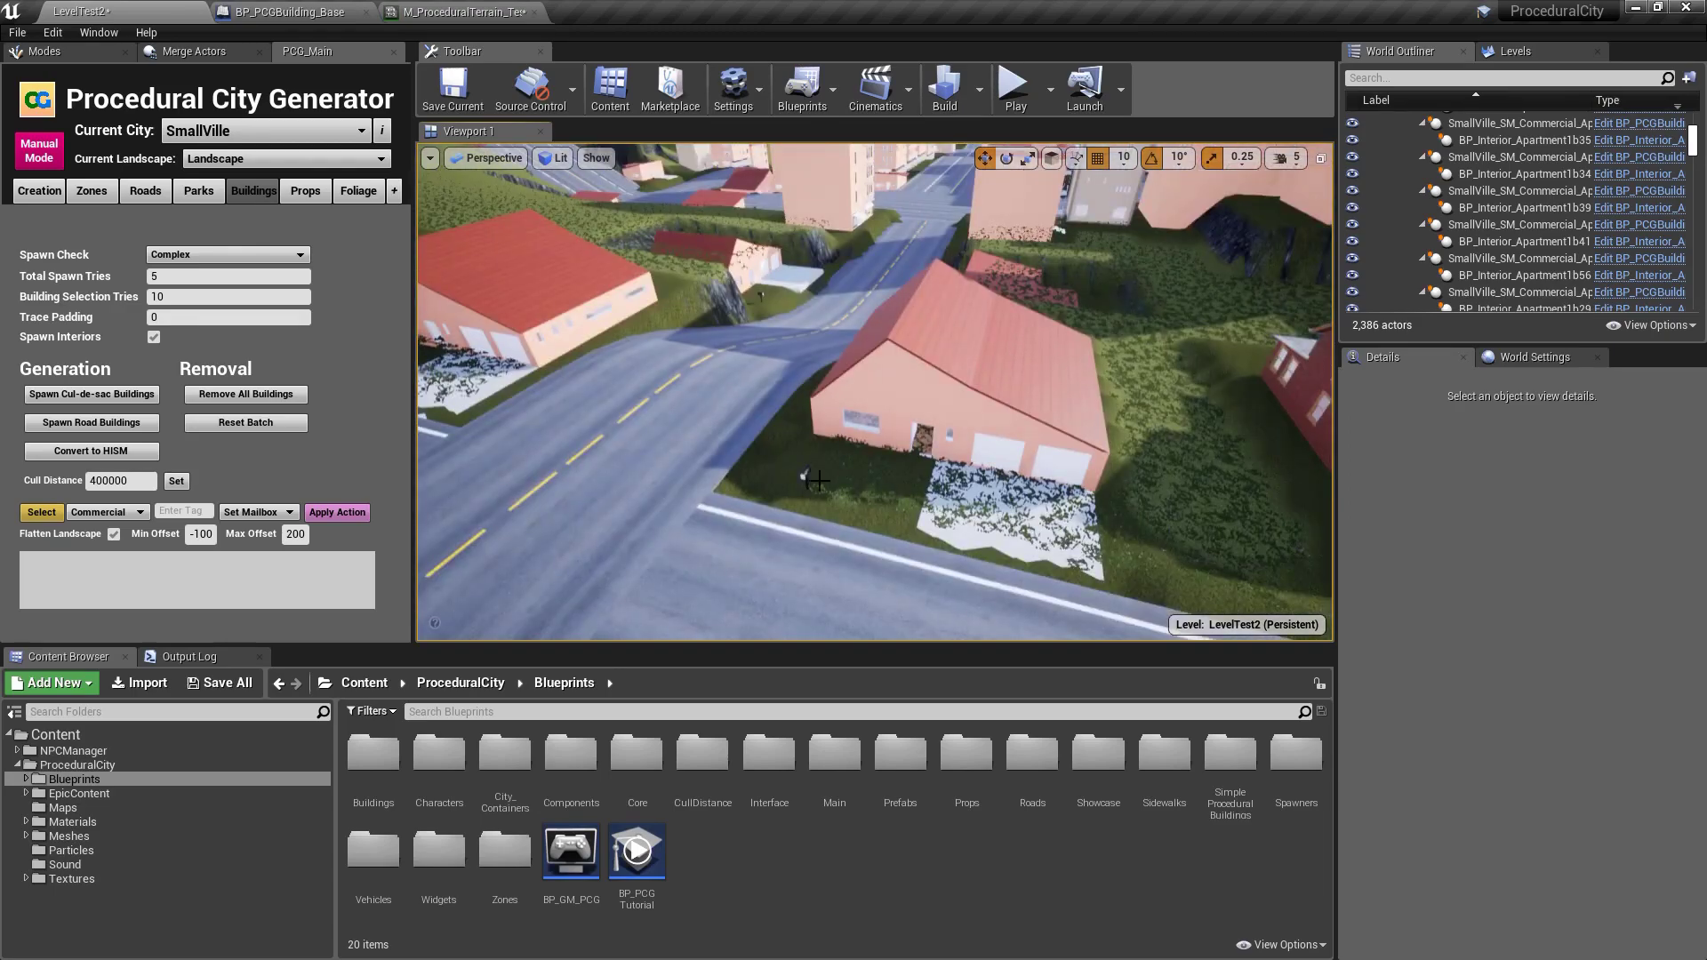
pyautogui.moveTo(811, 480); pyautogui.dragTo(827, 463, button='right')
pyautogui.moveTo(567, 182)
pyautogui.mouseDown(button='right')
pyautogui.moveTo(566, 200)
pyautogui.moveTo(566, 183)
pyautogui.mouseUp(button='right')
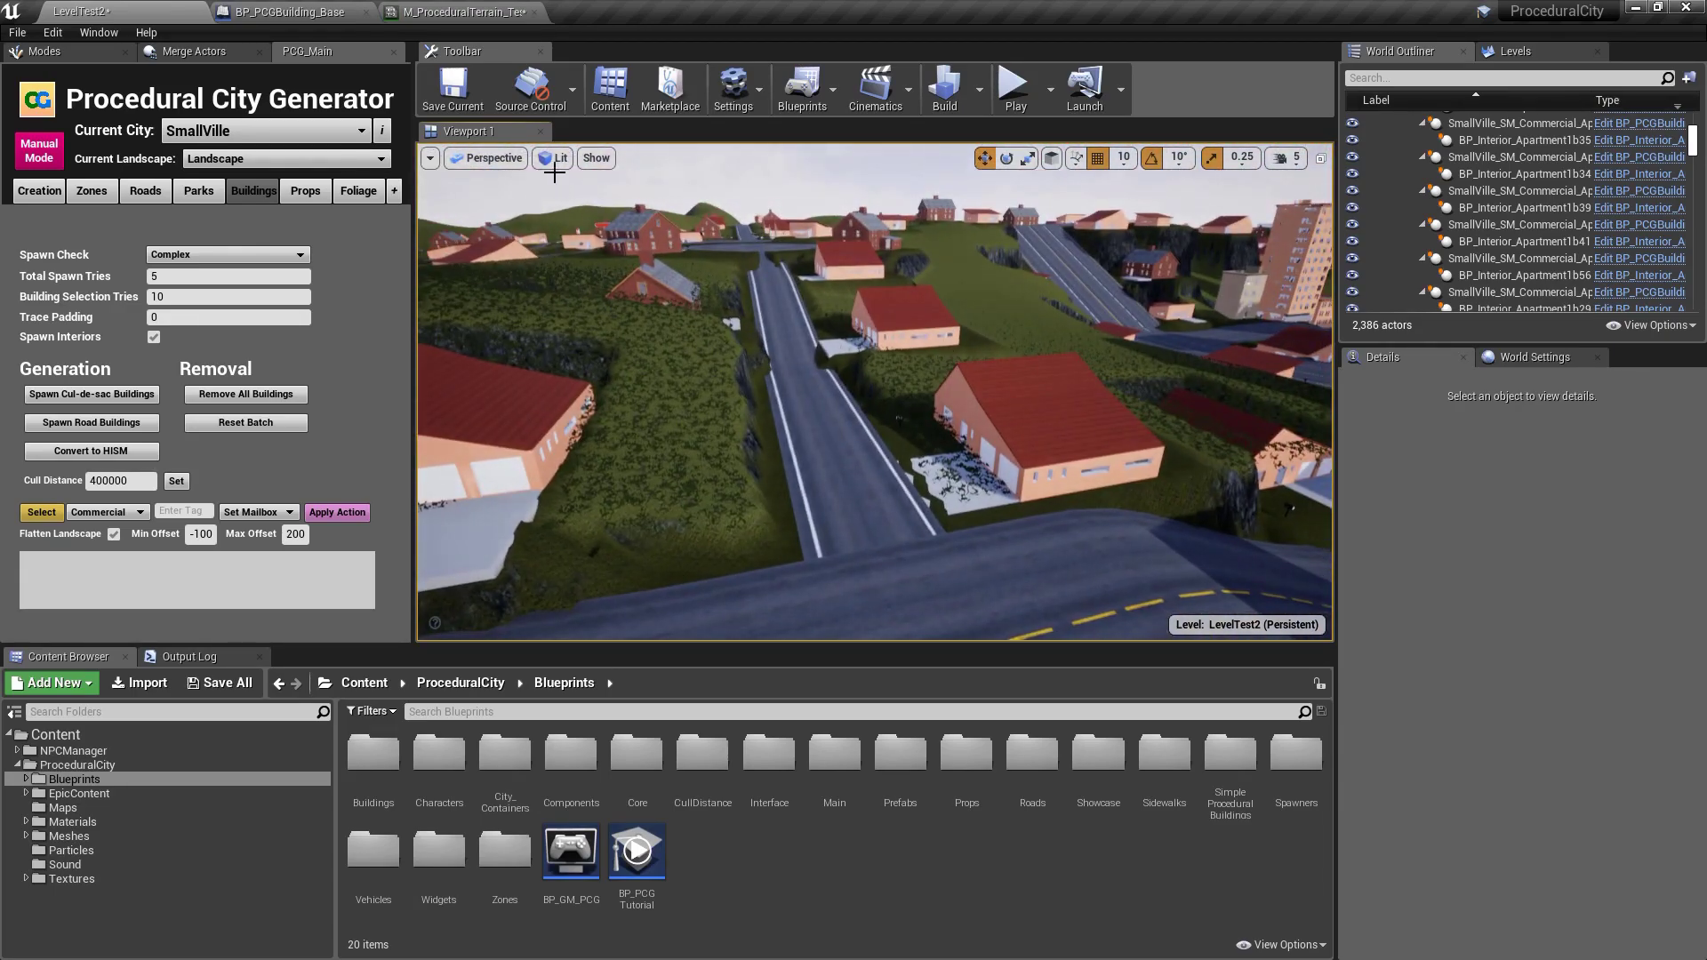
# - Enable the Blend Smoothness parameter at 500.0 in M_ProceduralTerrain_Test, save the material and return to the level
pyautogui.click(462, 12)
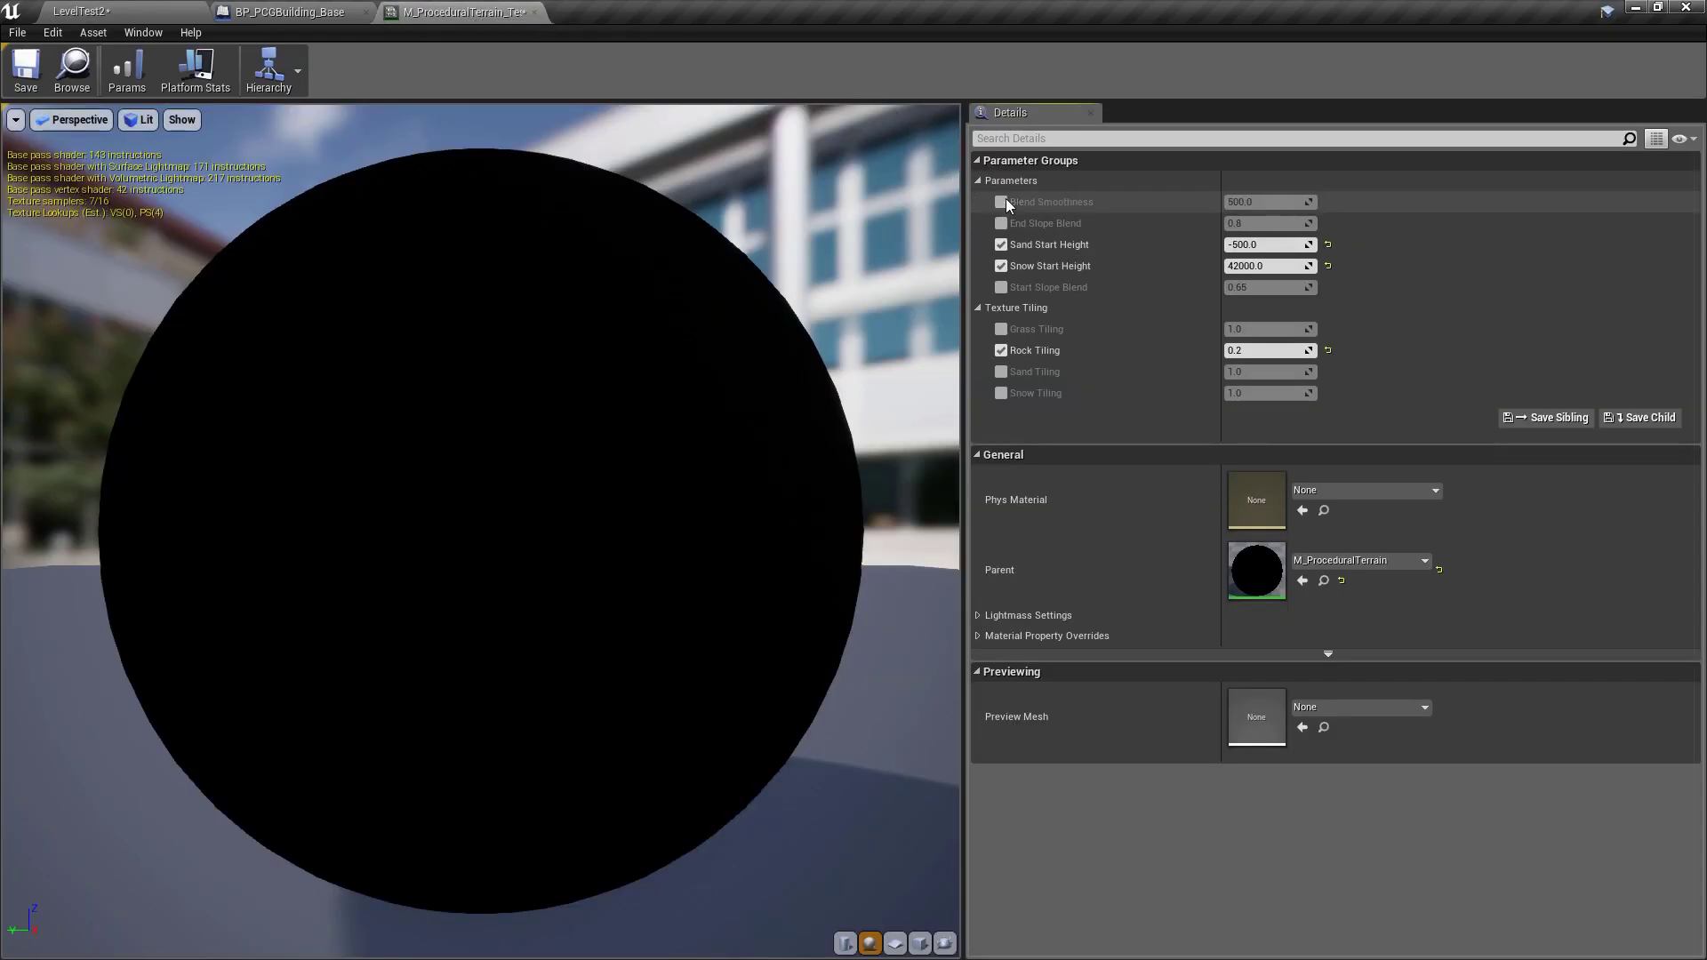
pyautogui.click(26, 70)
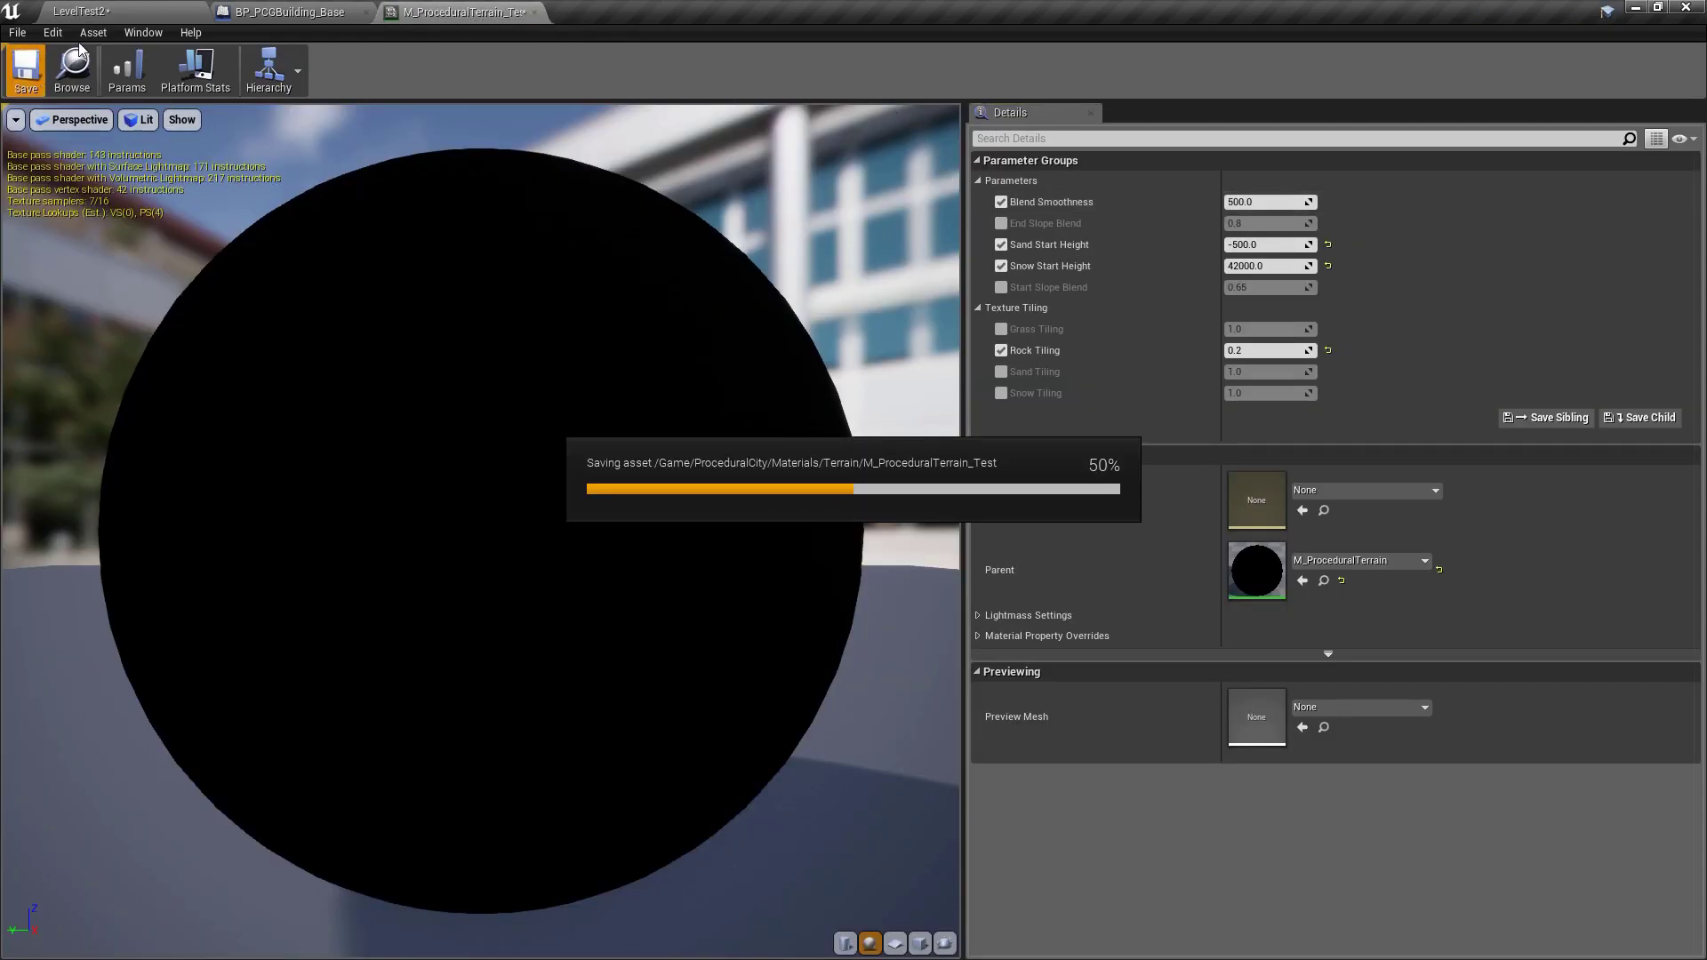
pyautogui.click(120, 13)
pyautogui.moveTo(772, 237); pyautogui.dragTo(763, 276, button='right')
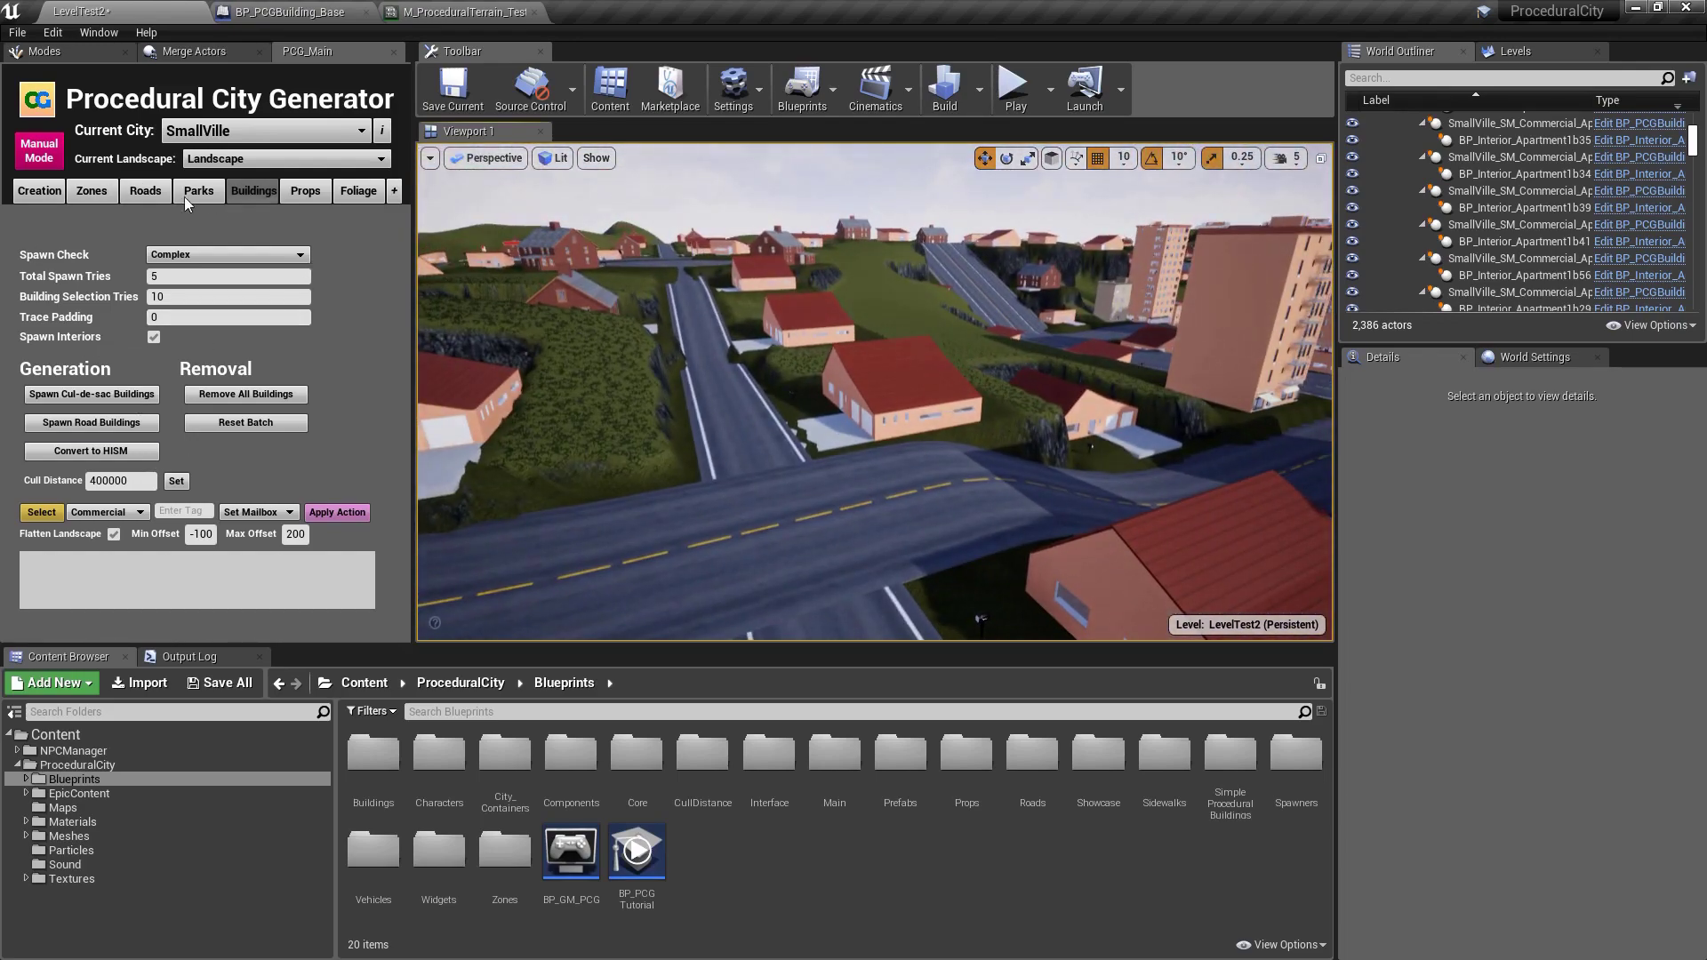
# - Select all Residential buildings of SmallVille and apply the Set Mailbox action to them
pyautogui.click(93, 517)
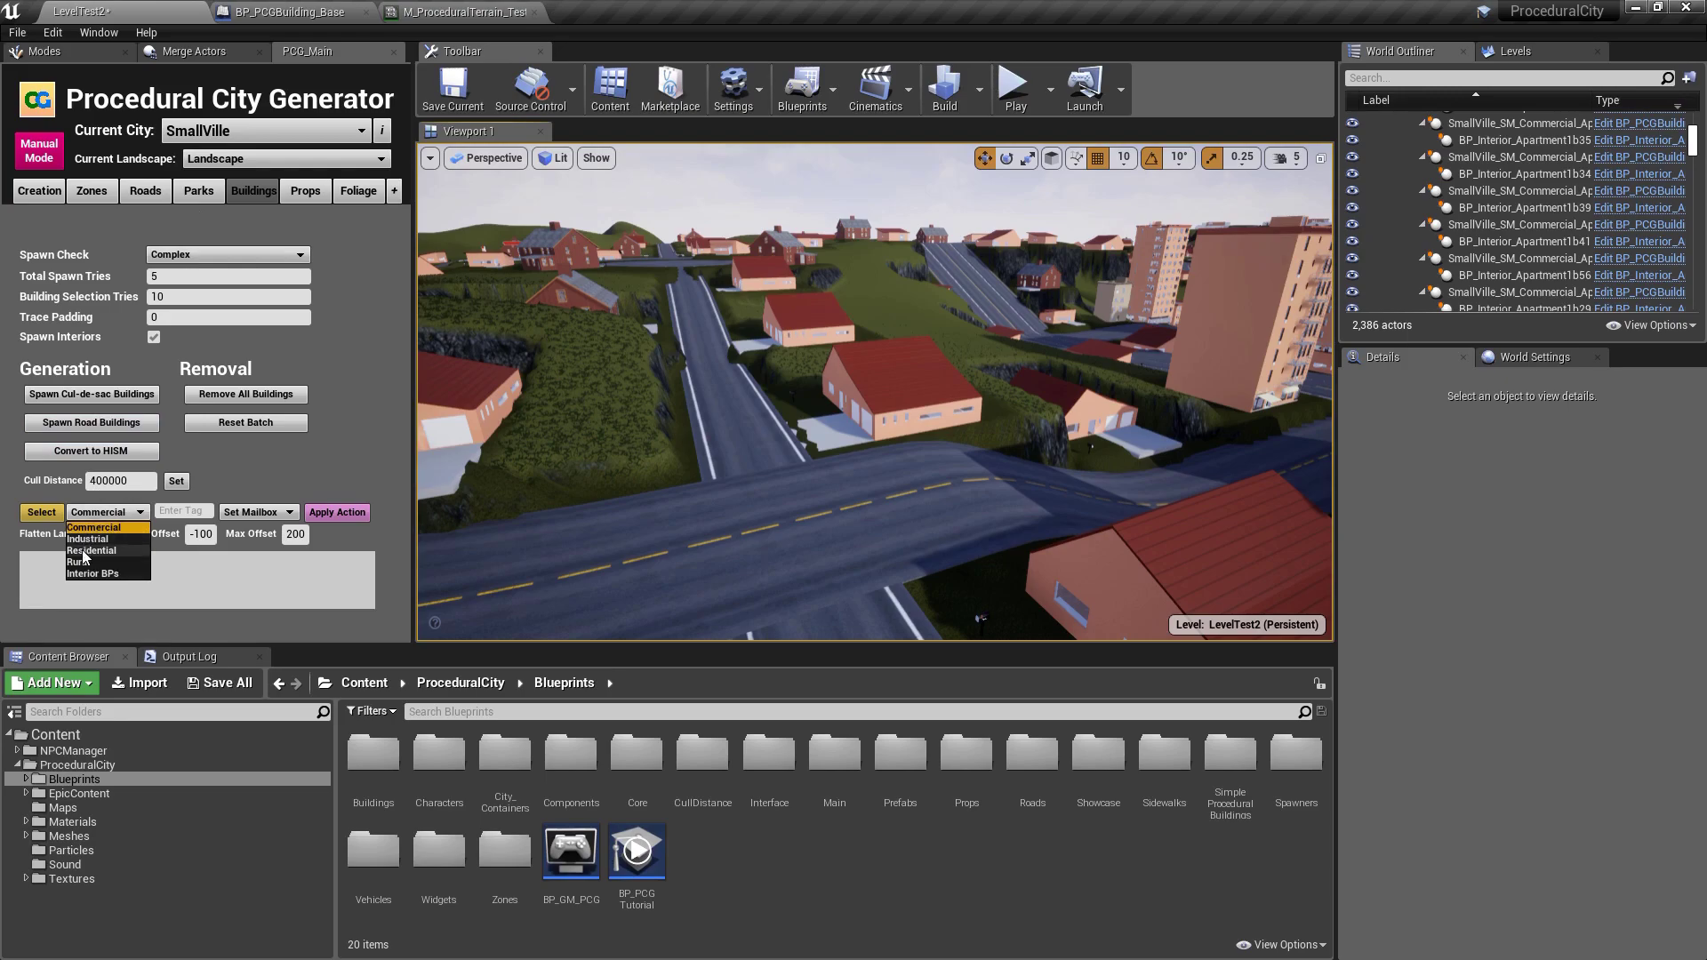
pyautogui.click(89, 551)
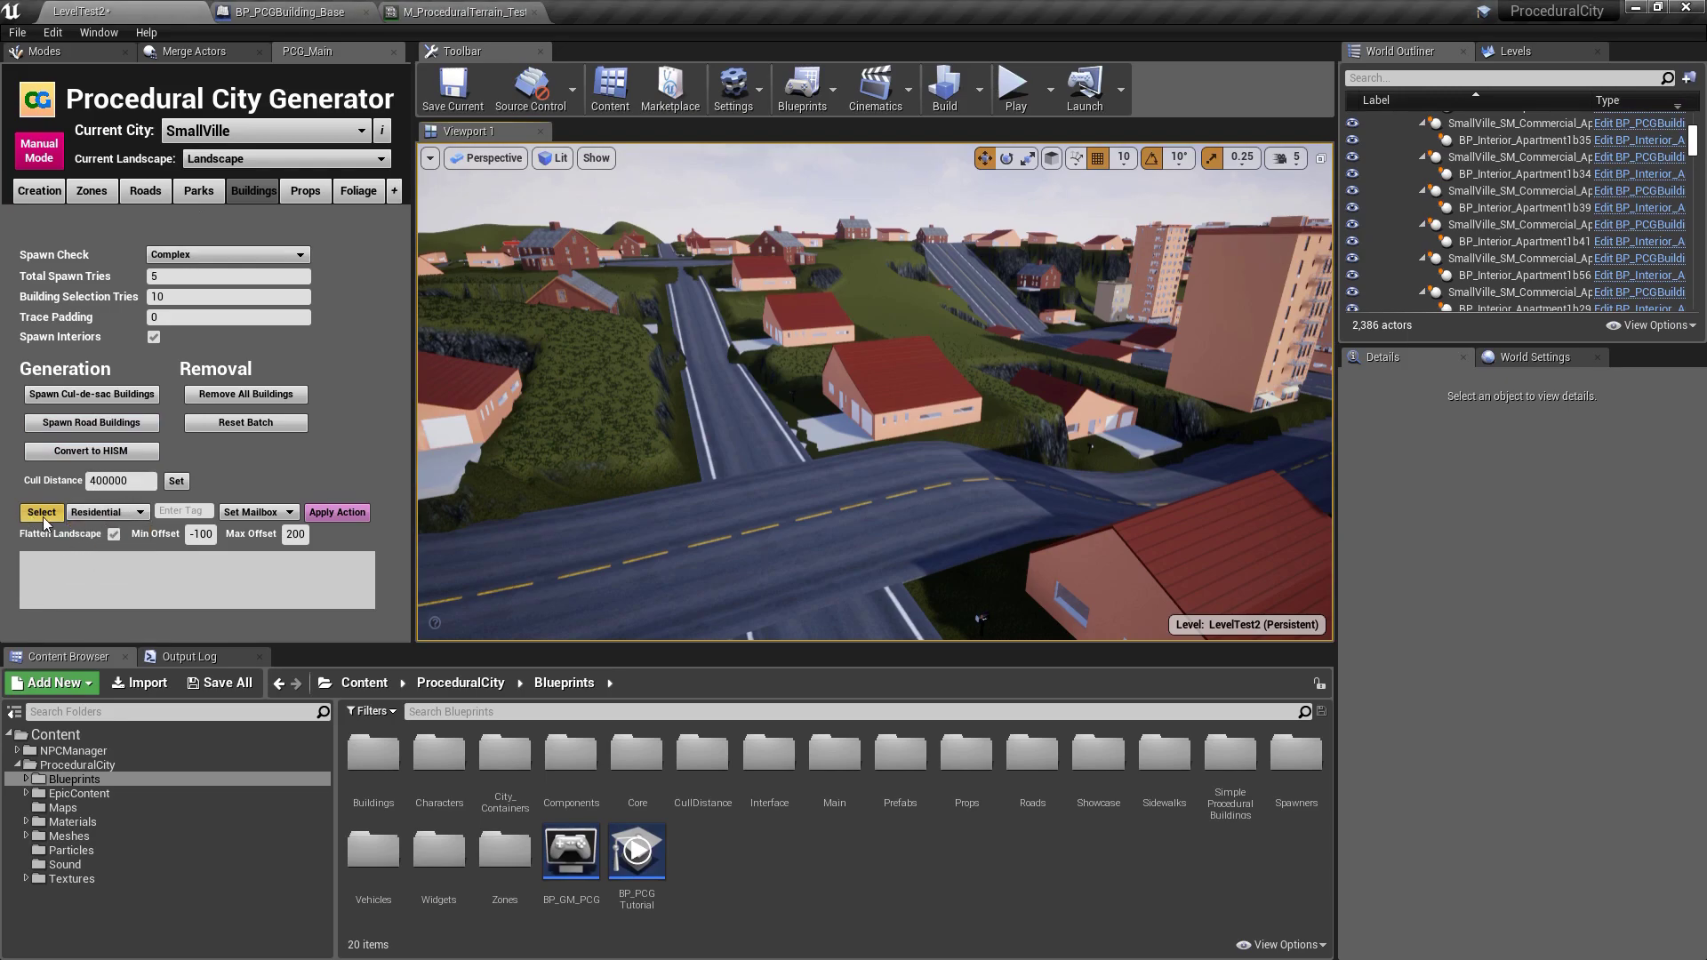
pyautogui.click(42, 513)
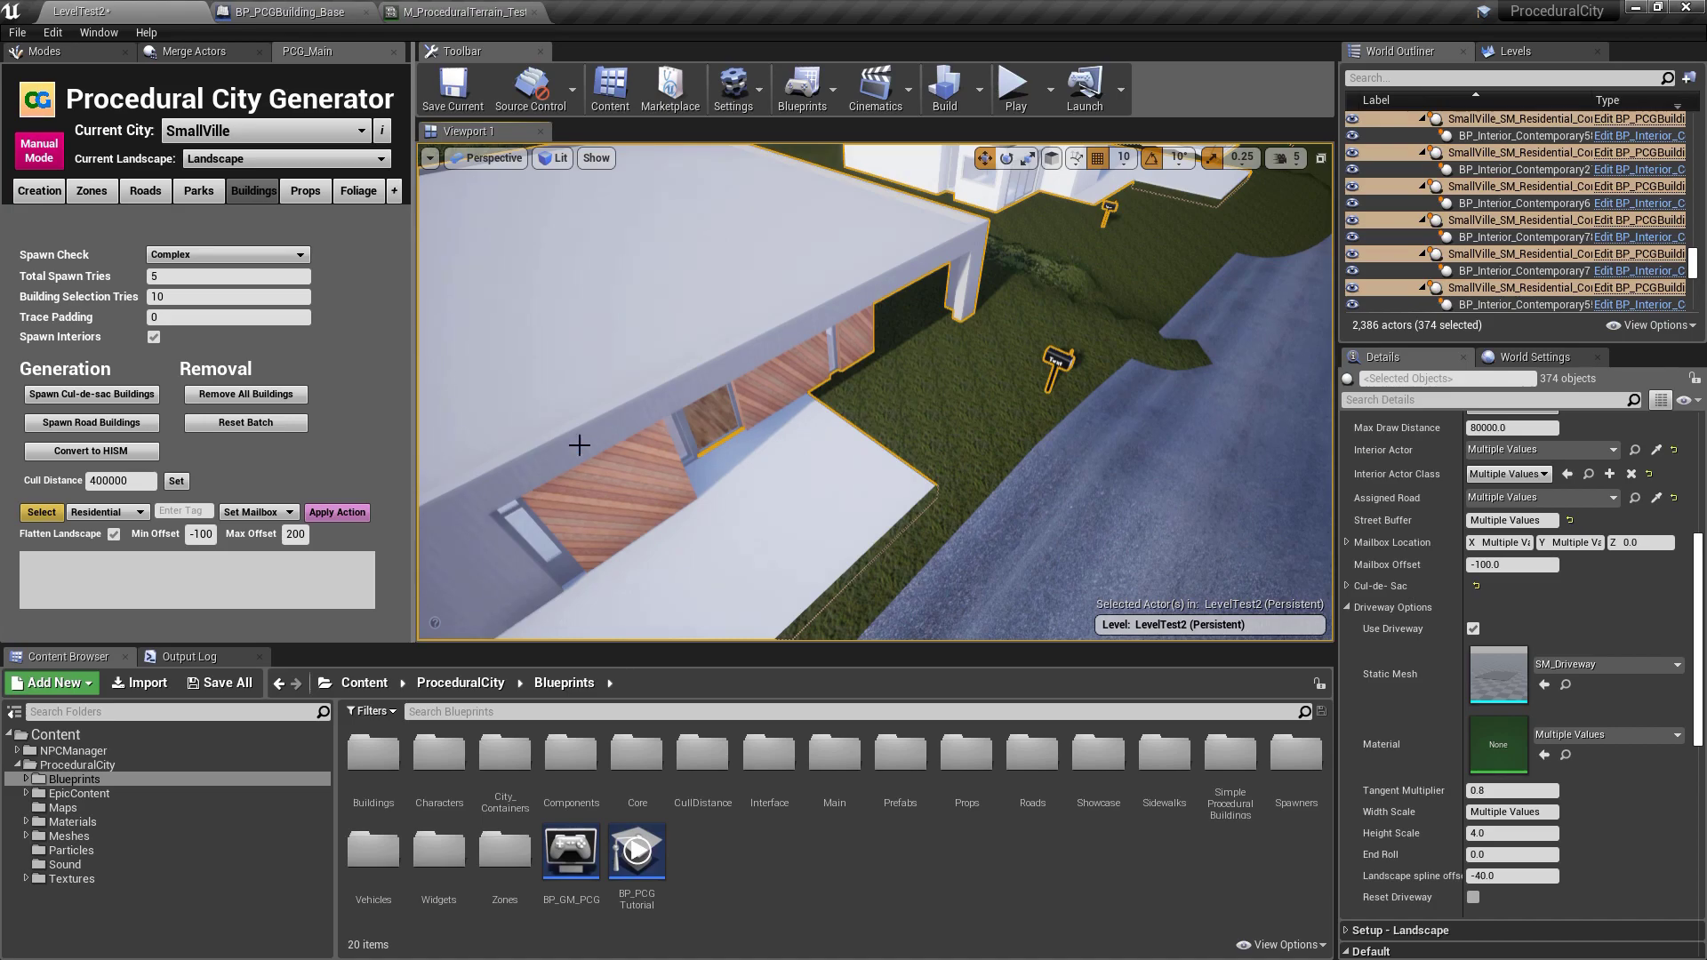
pyautogui.click(339, 512)
pyautogui.moveTo(1050, 310); pyautogui.dragTo(1245, 253, button='right')
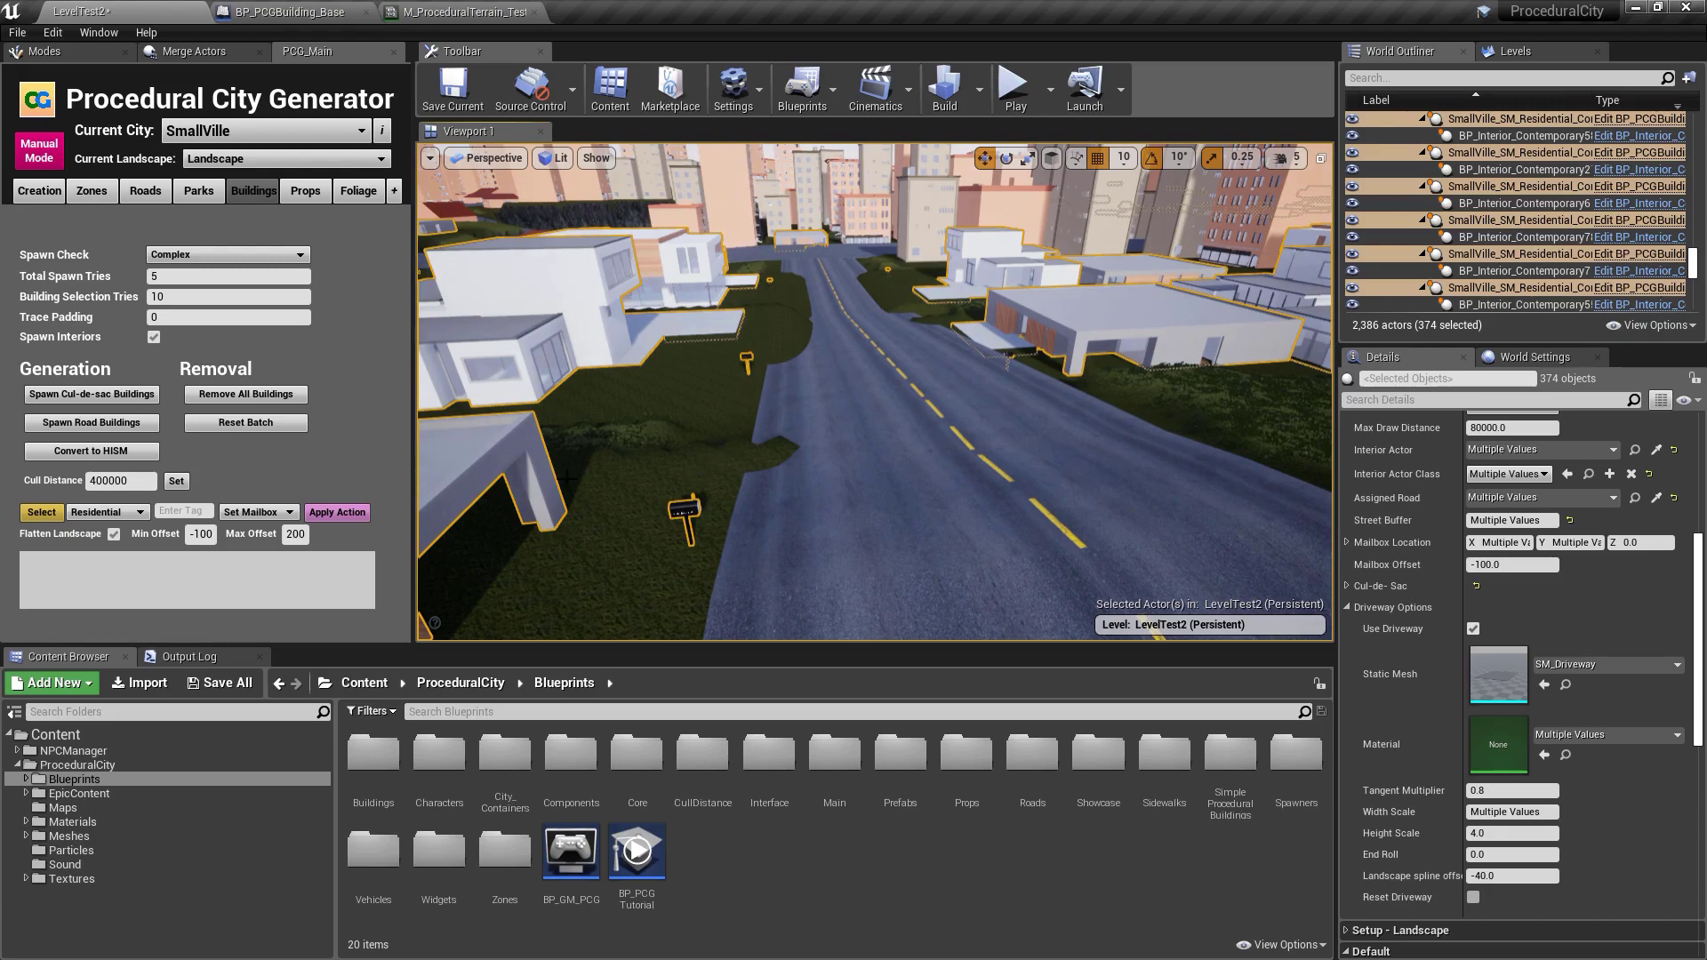
# - Apply the Set Driveway action to the selected Residential buildings of SmallVille
pyautogui.click(253, 513)
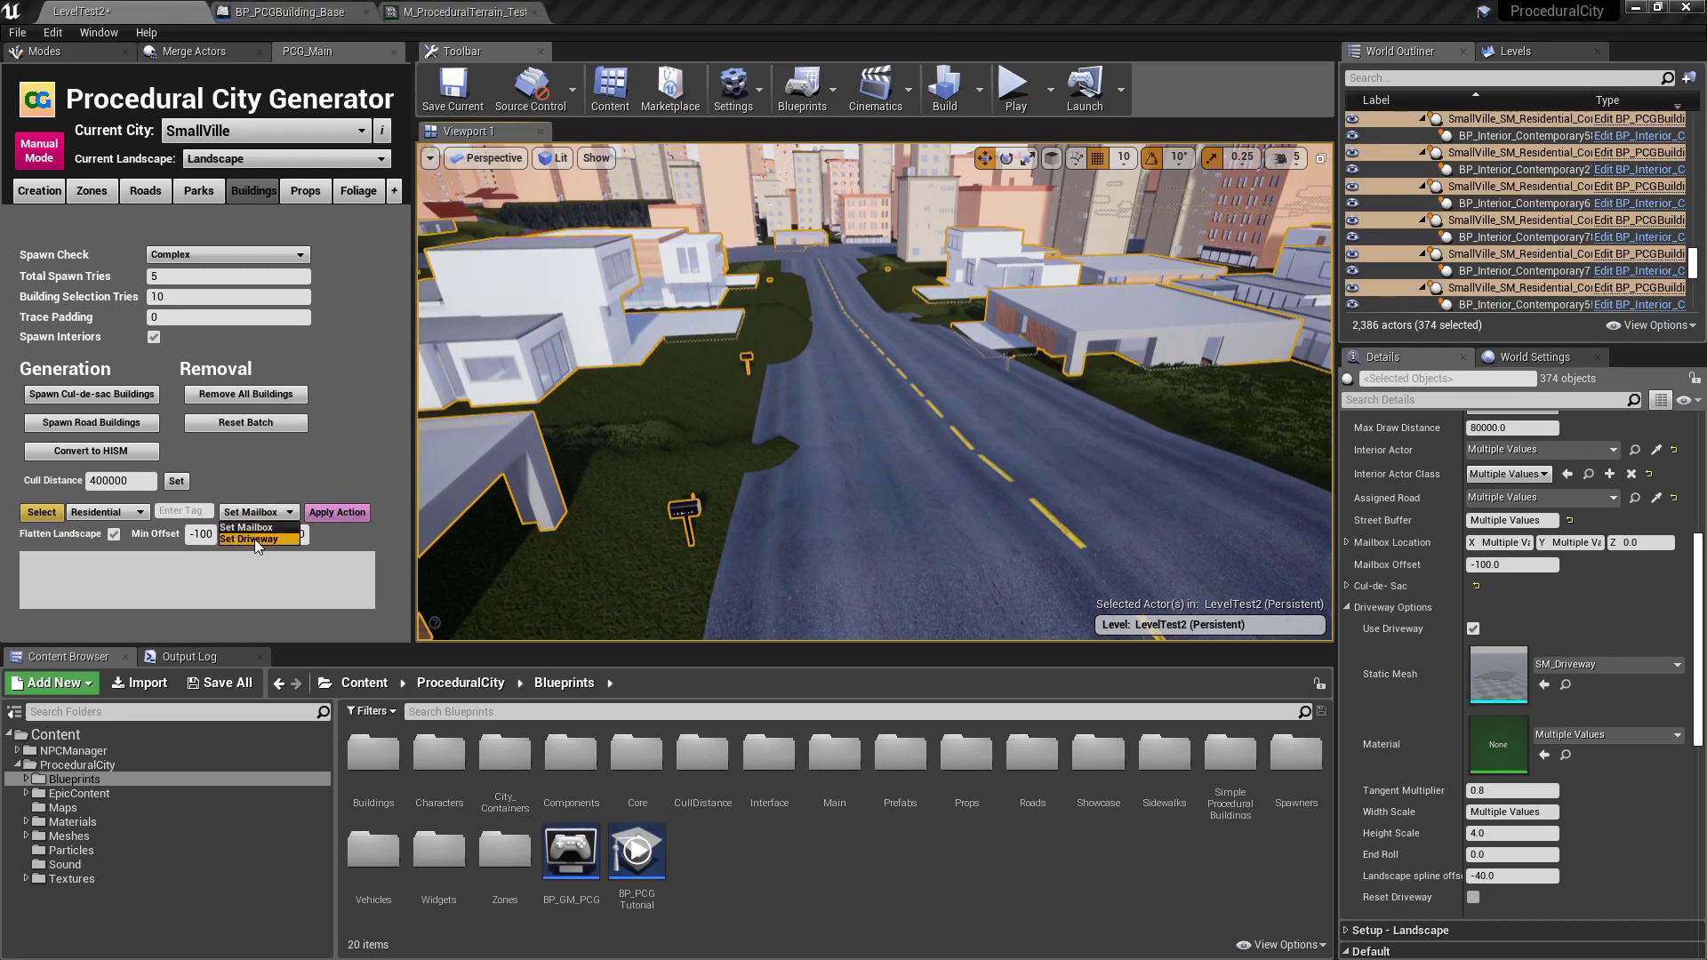
pyautogui.click(254, 539)
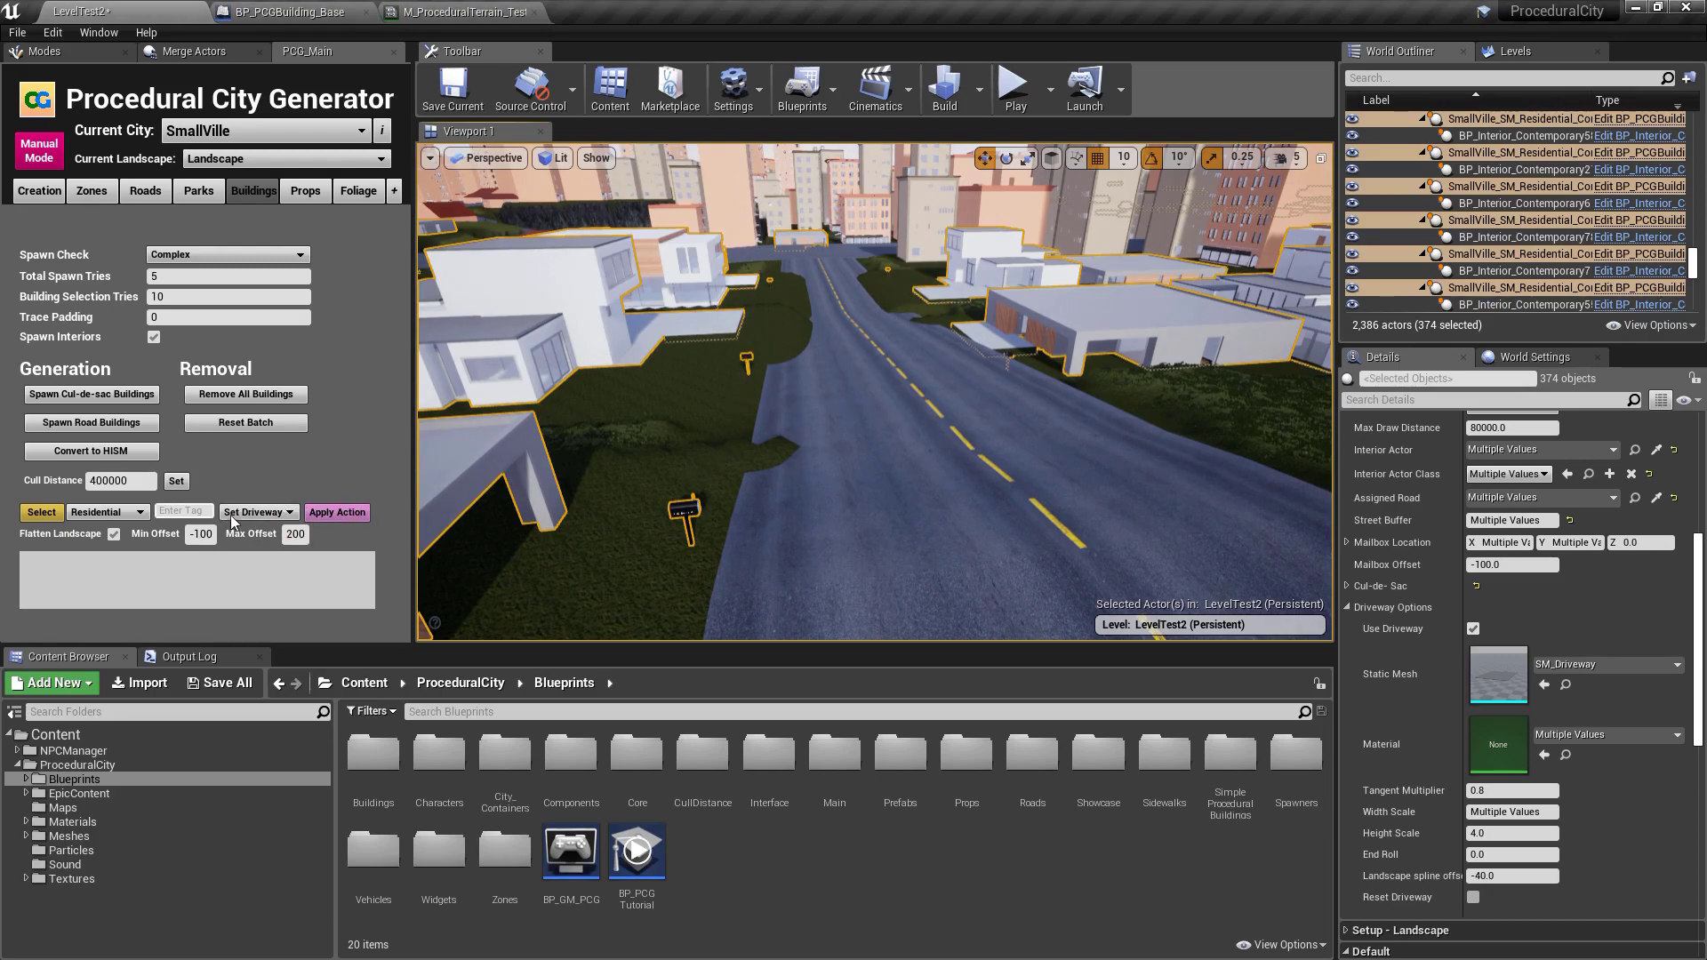
pyautogui.click(338, 512)
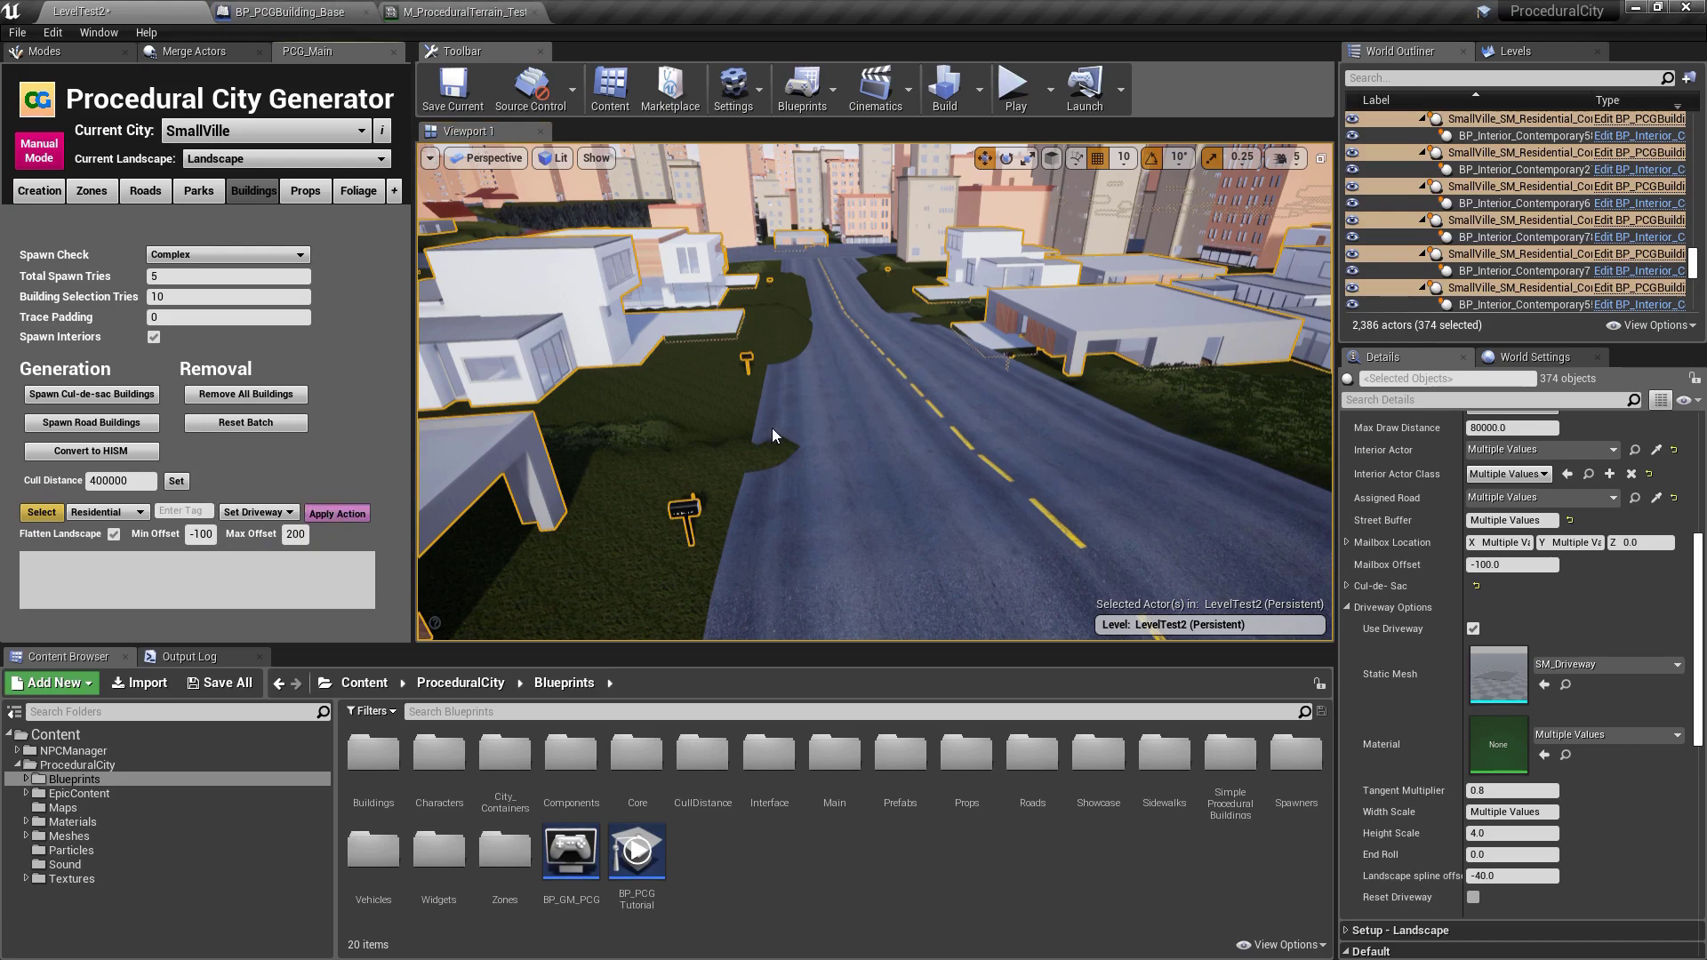
# - Examine the driveways of the Residential buildings along the road and their Driveway Options, and clear the selection
pyautogui.press('s')
pyautogui.moveTo(911, 387)
pyautogui.mouseDown(button='right')
pyautogui.moveTo(876, 409)
pyautogui.moveTo(929, 397)
pyautogui.mouseUp(button='right')
pyautogui.press('w')
pyautogui.press('a')
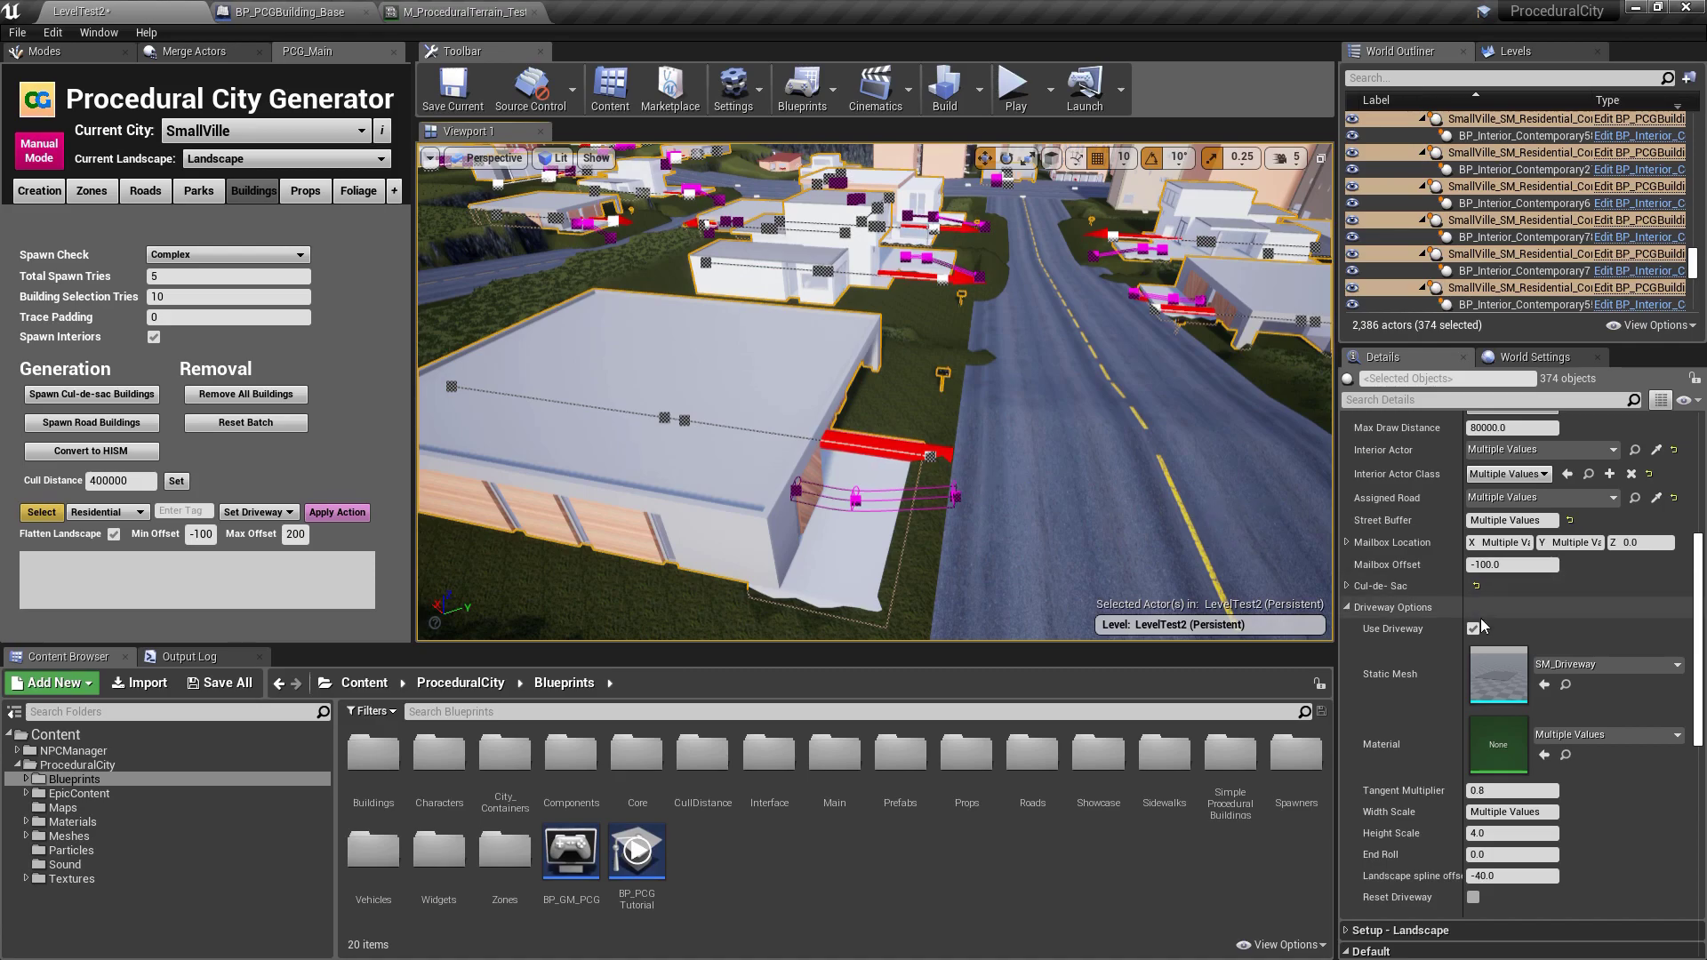
pyautogui.scroll(-2, 1480, 618)
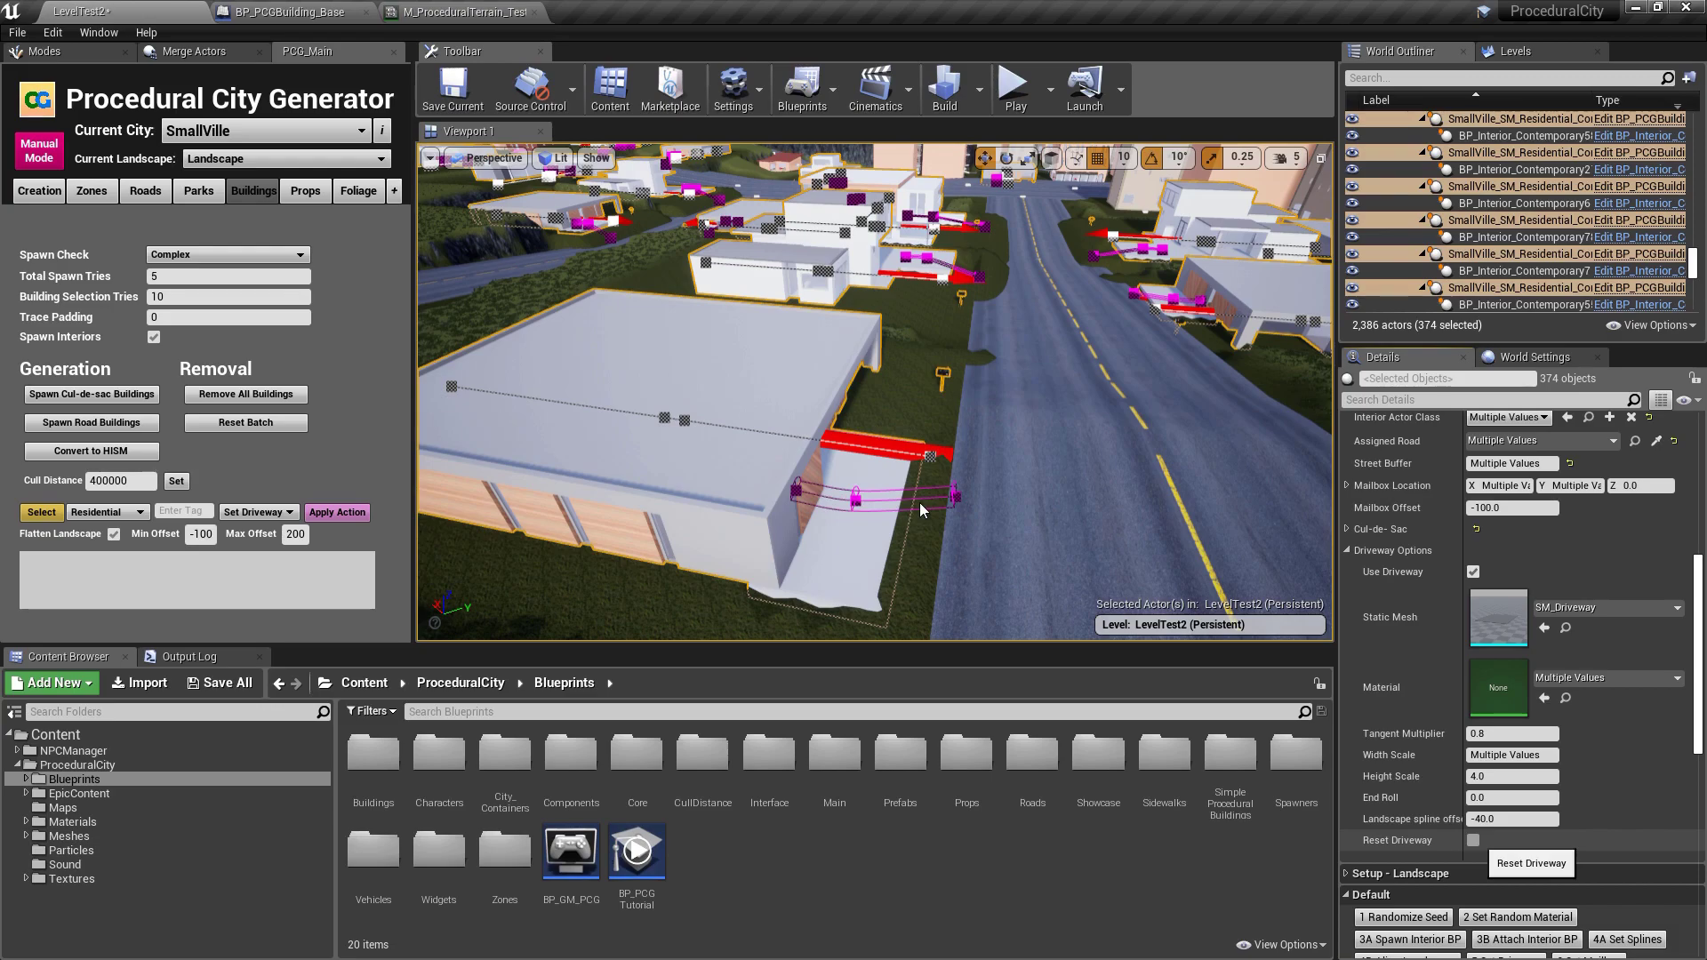
pyautogui.scroll(-5, 1028, 449)
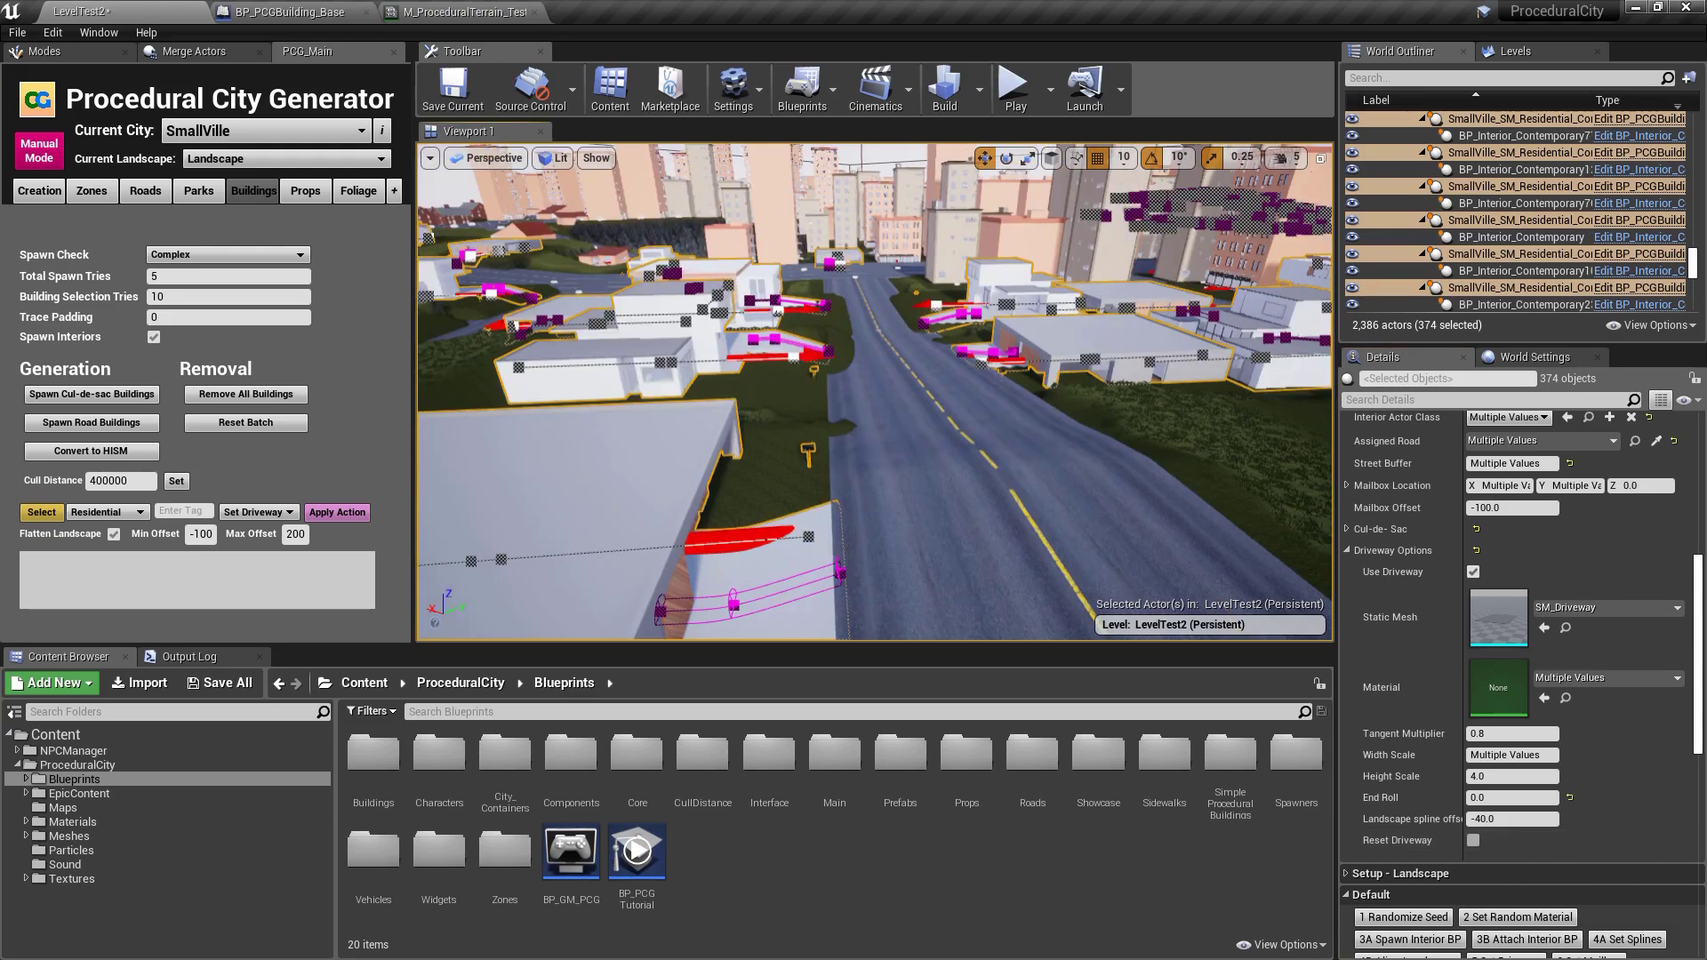
pyautogui.press('Escape')
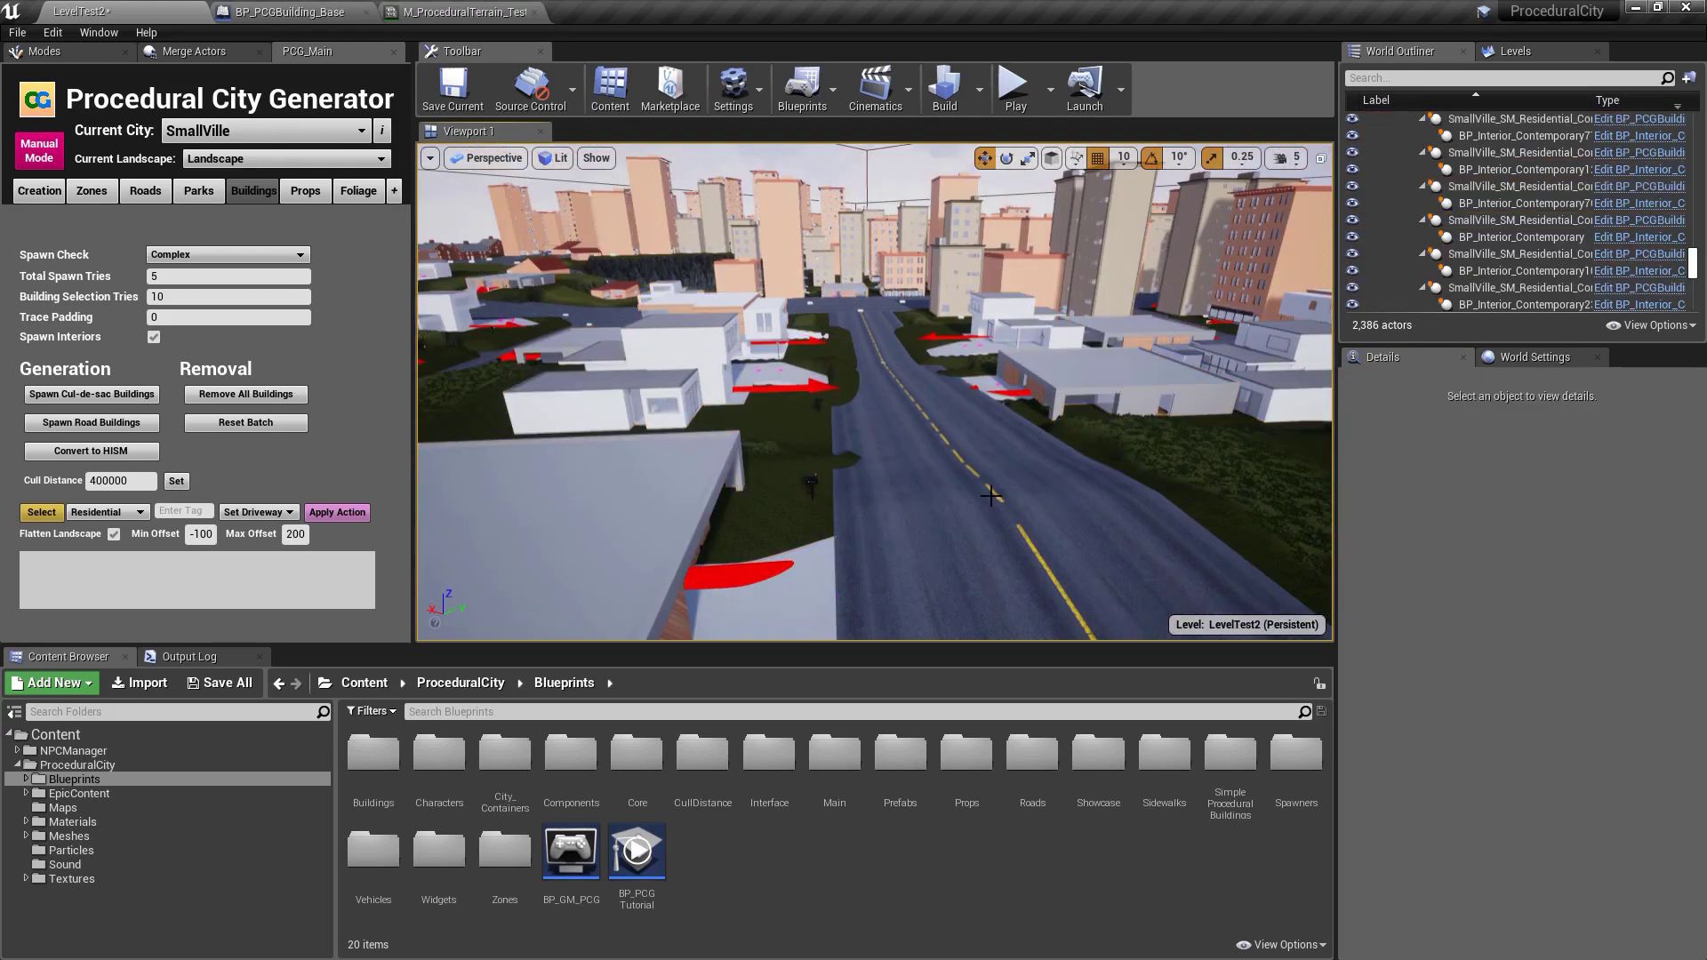
pyautogui.scroll(5, 876, 391)
pyautogui.press('s')
pyautogui.moveTo(875, 391)
pyautogui.mouseDown(button='right')
pyautogui.moveTo(882, 411)
pyautogui.moveTo(868, 408)
pyautogui.mouseUp(button='right')
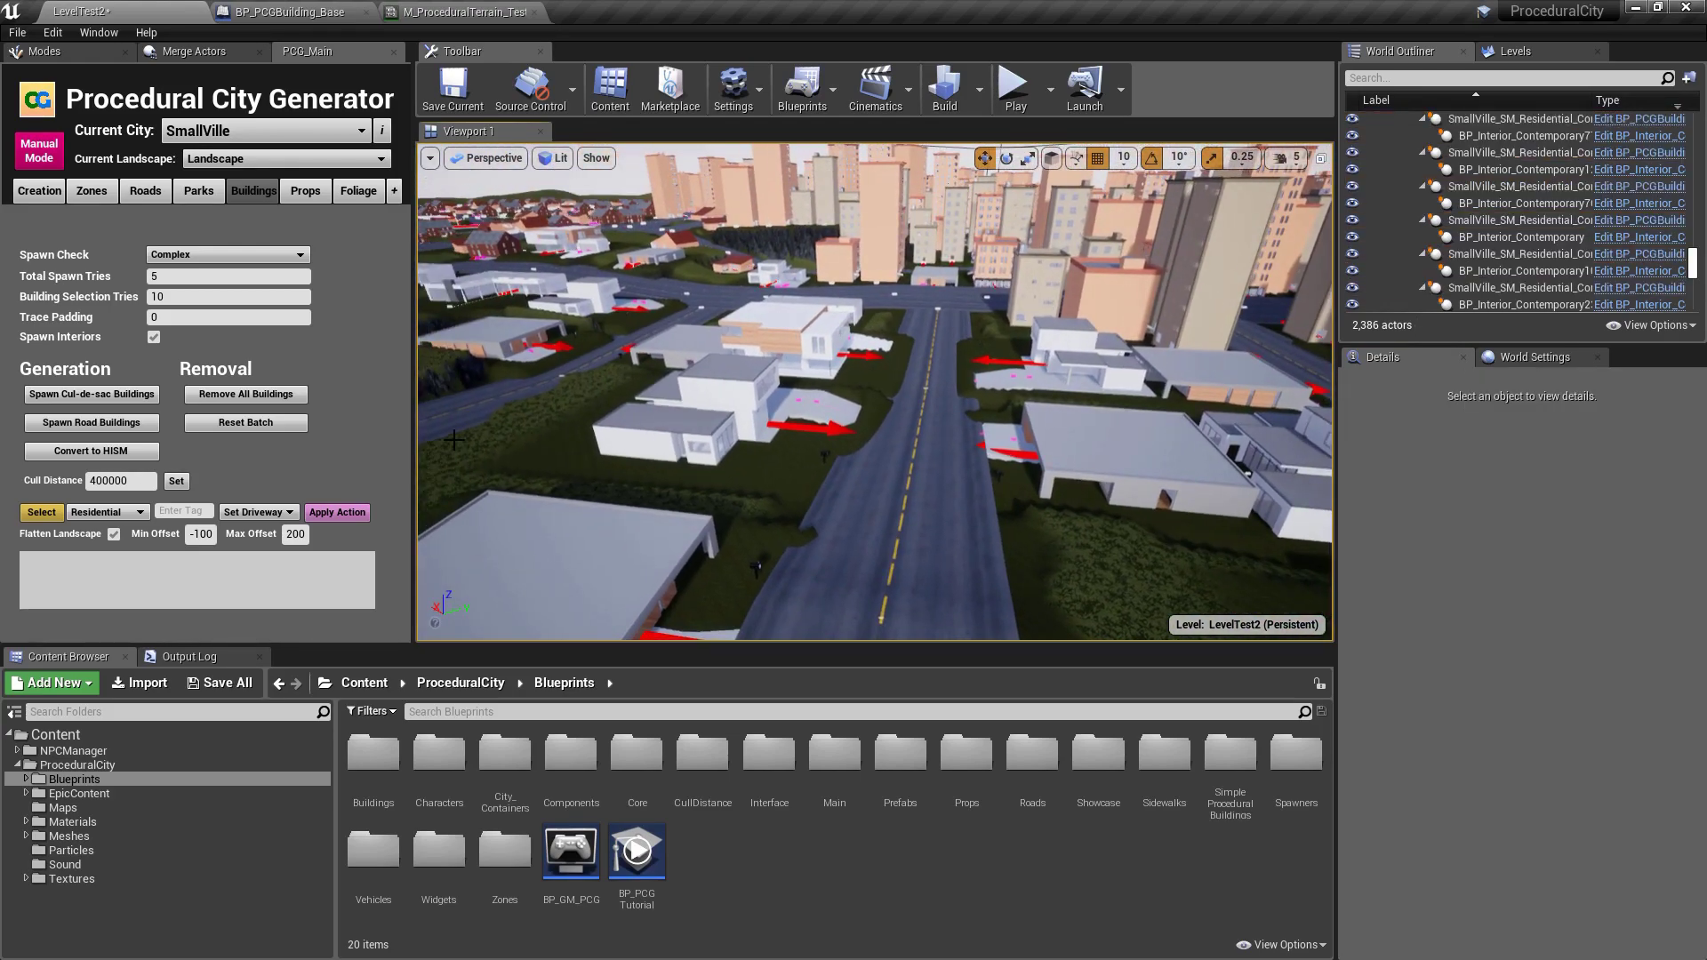
# - Select all Rural buildings of SmallVille and apply the Set Mailbox action to them
pyautogui.click(93, 510)
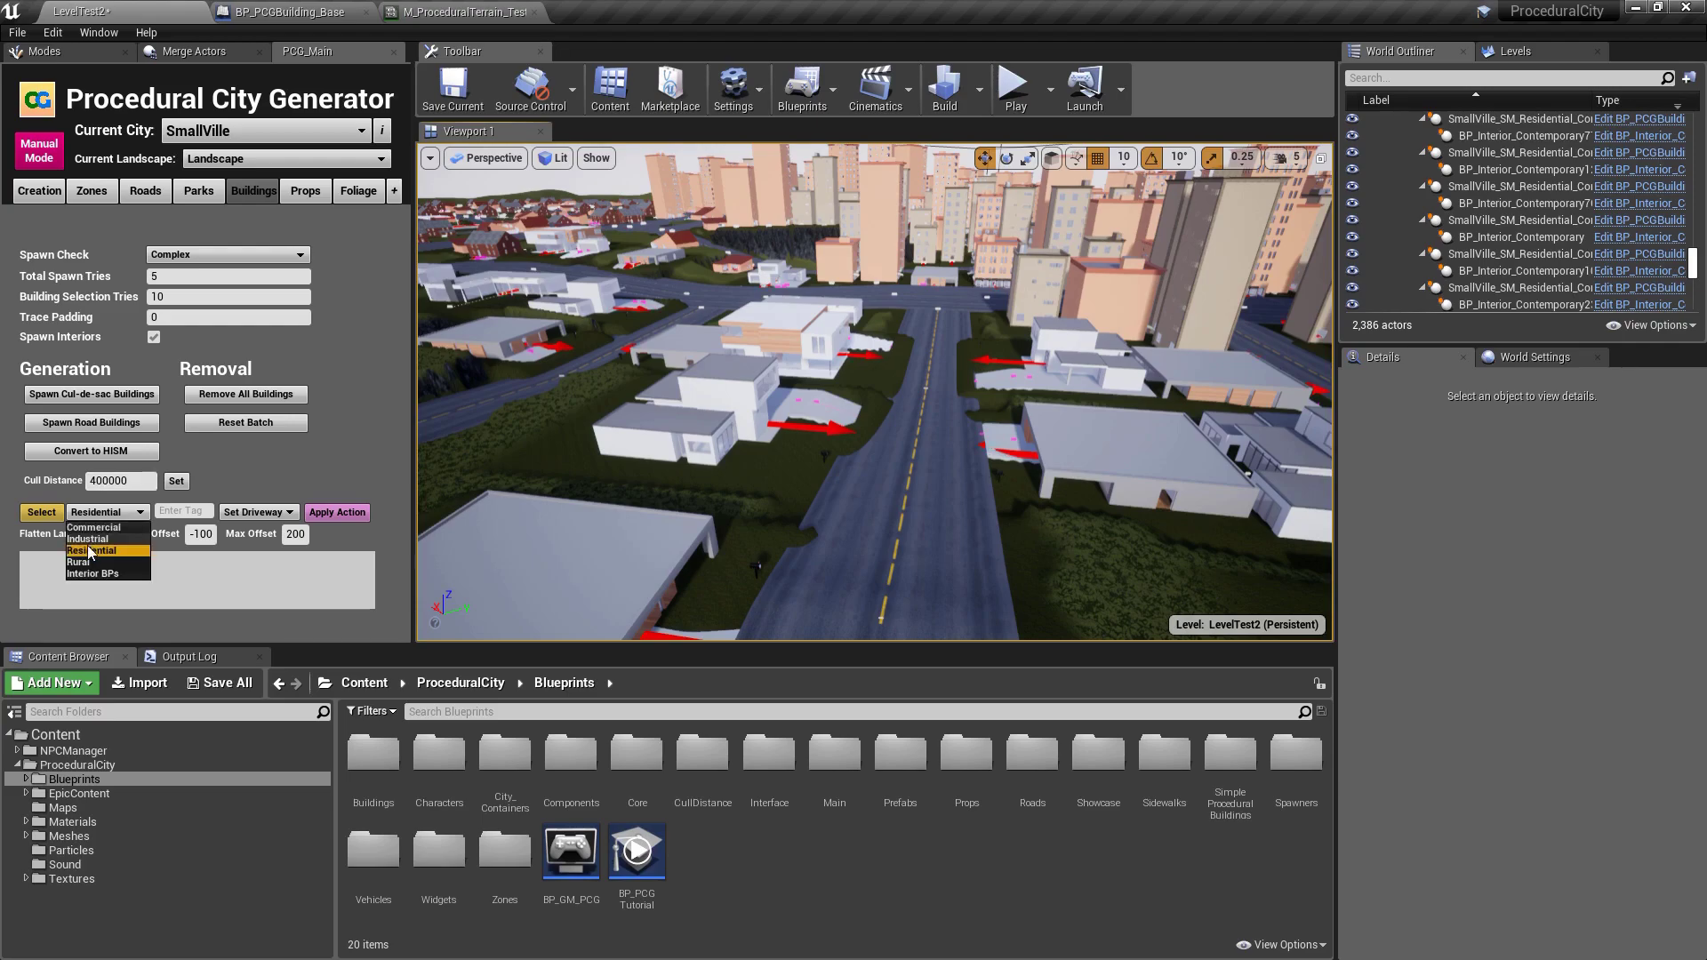
pyautogui.click(80, 562)
pyautogui.click(258, 512)
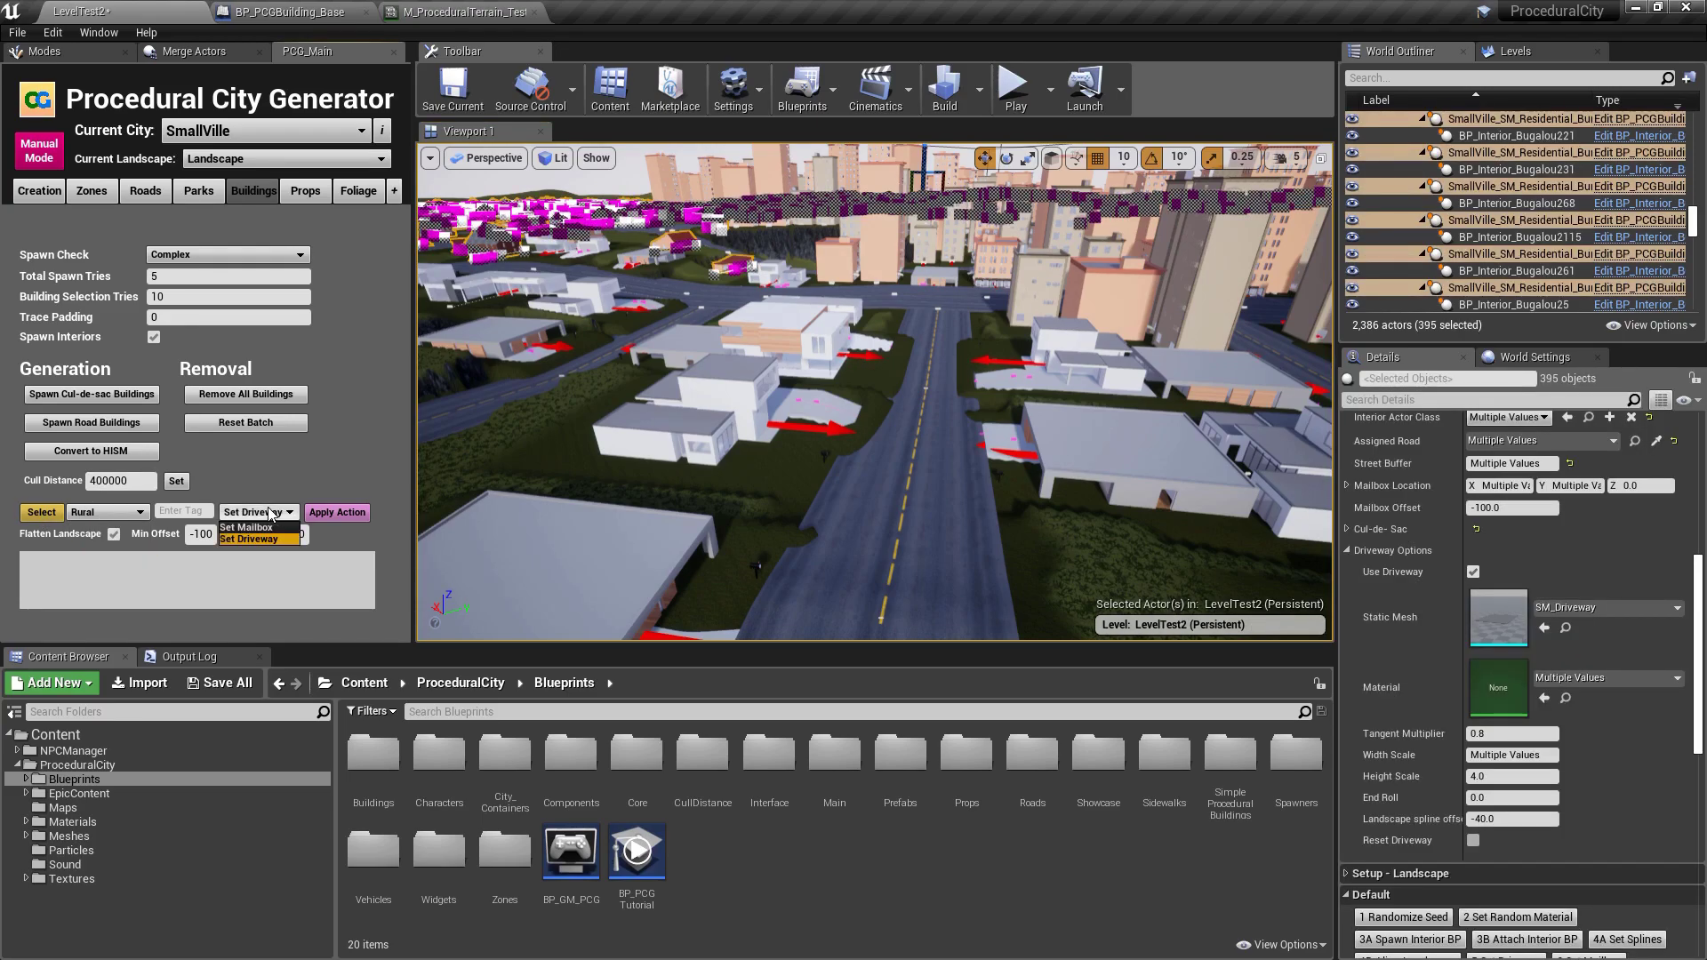
pyautogui.click(248, 528)
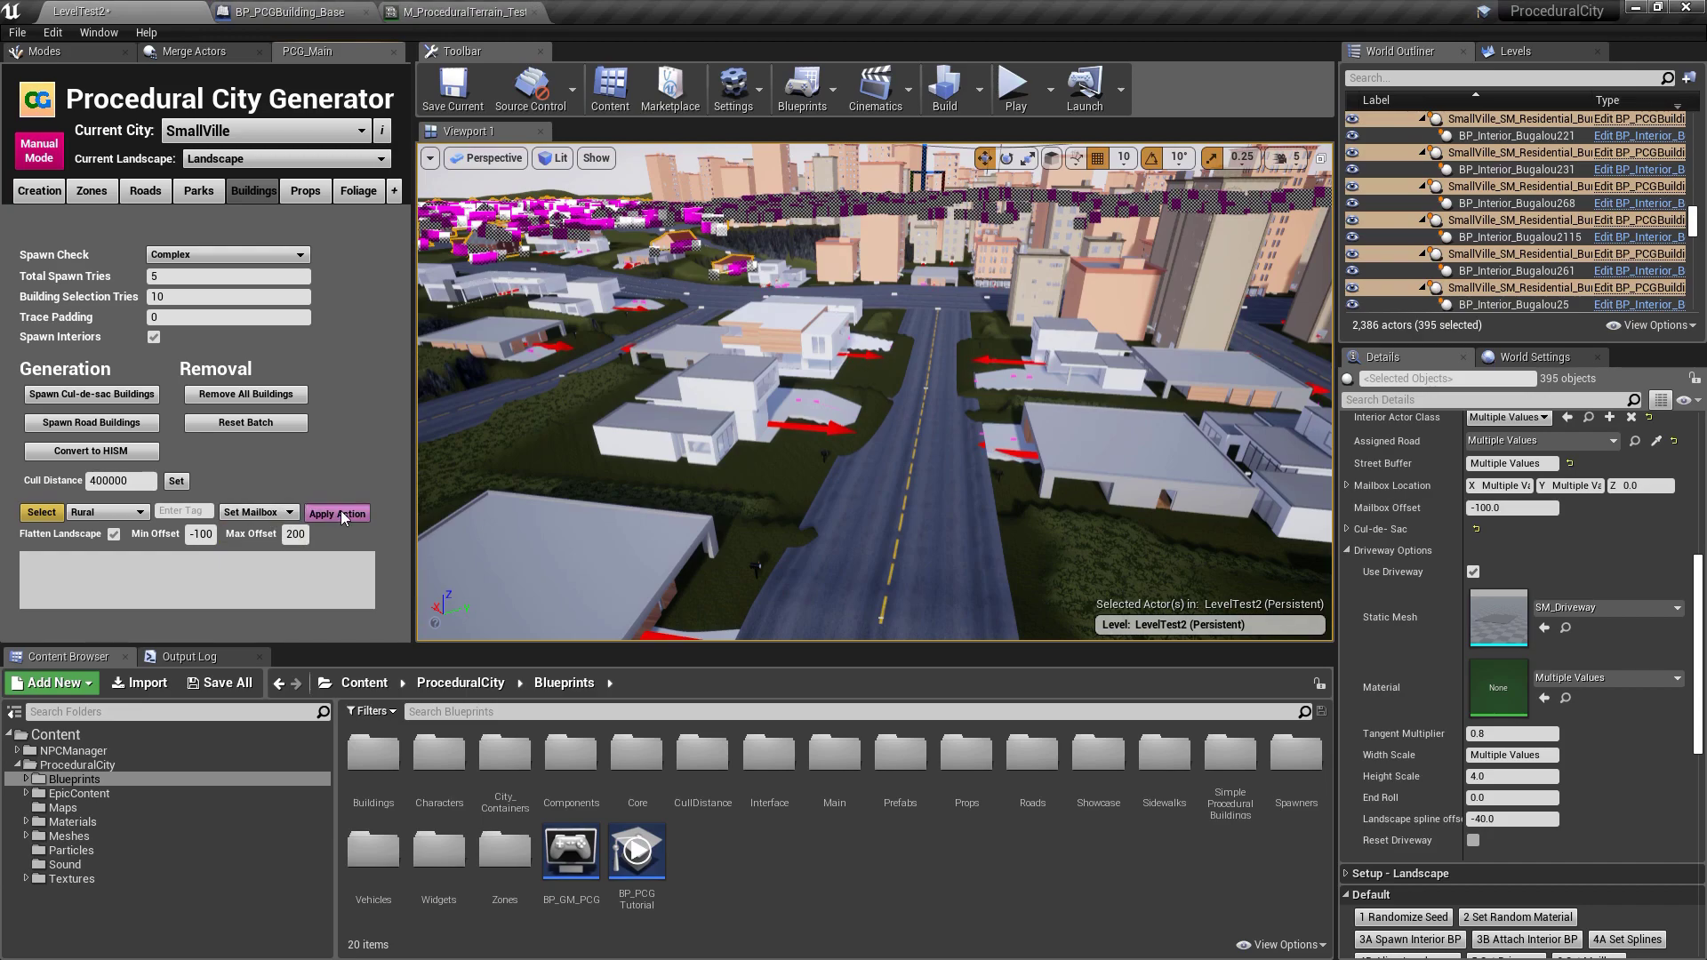
# - Apply the Set Driveway action to the selected Rural buildings, check the houses along the road and clear the selection
pyautogui.click(242, 514)
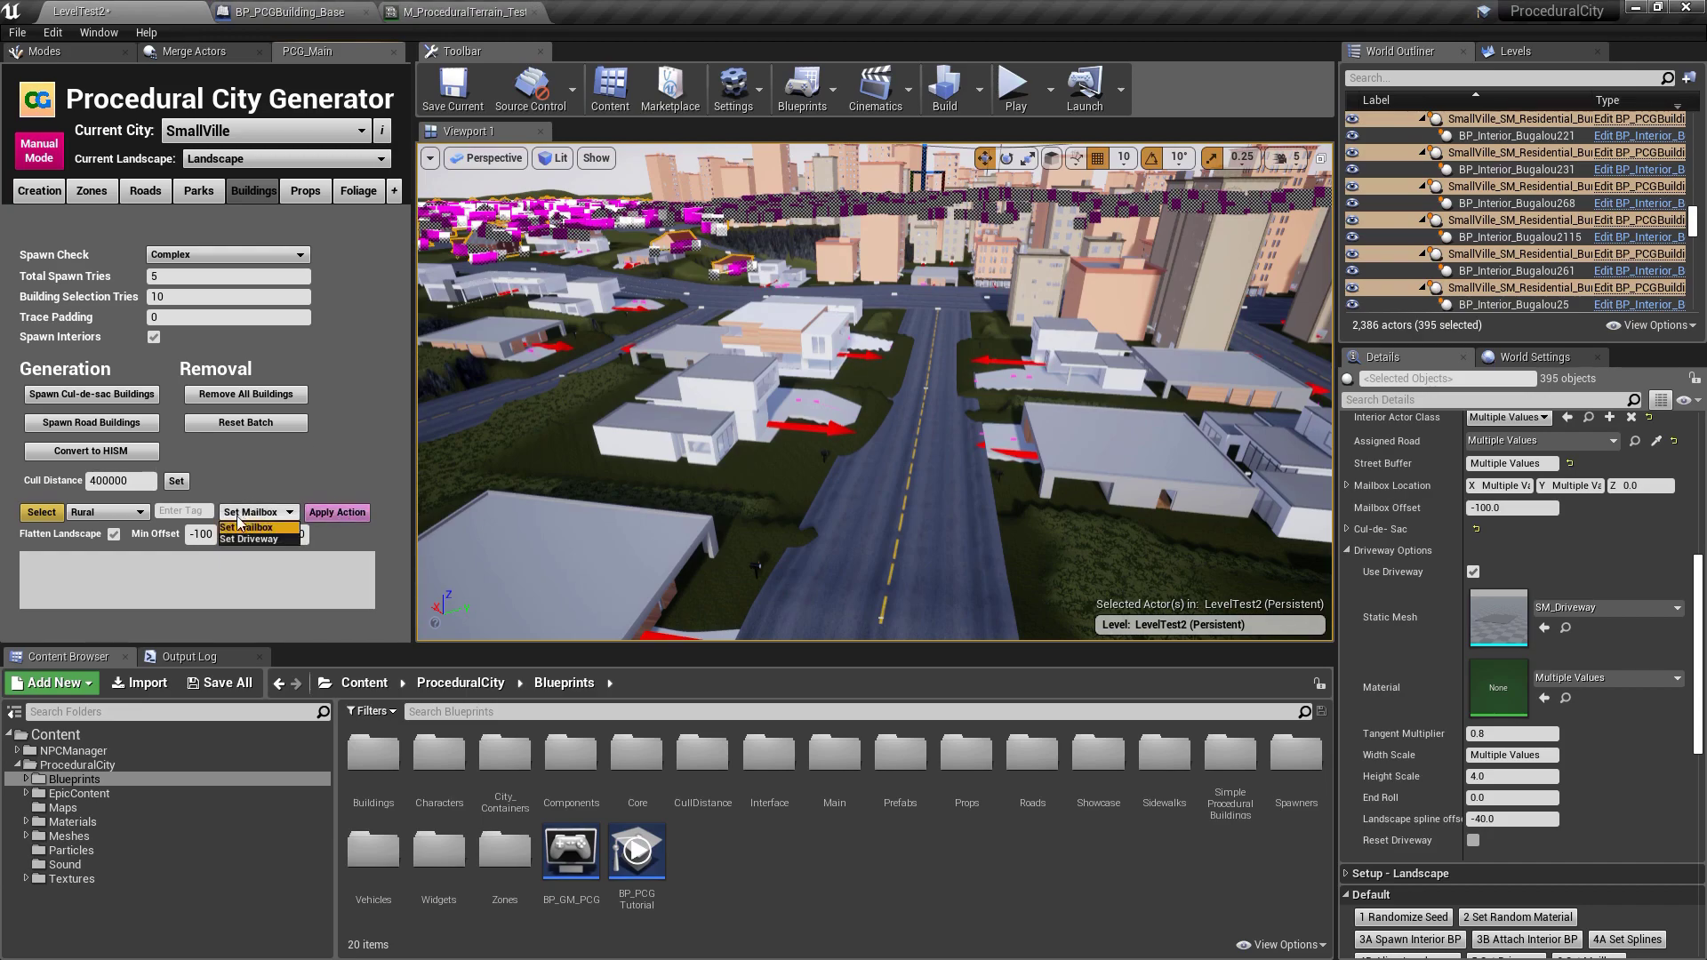
pyautogui.click(229, 538)
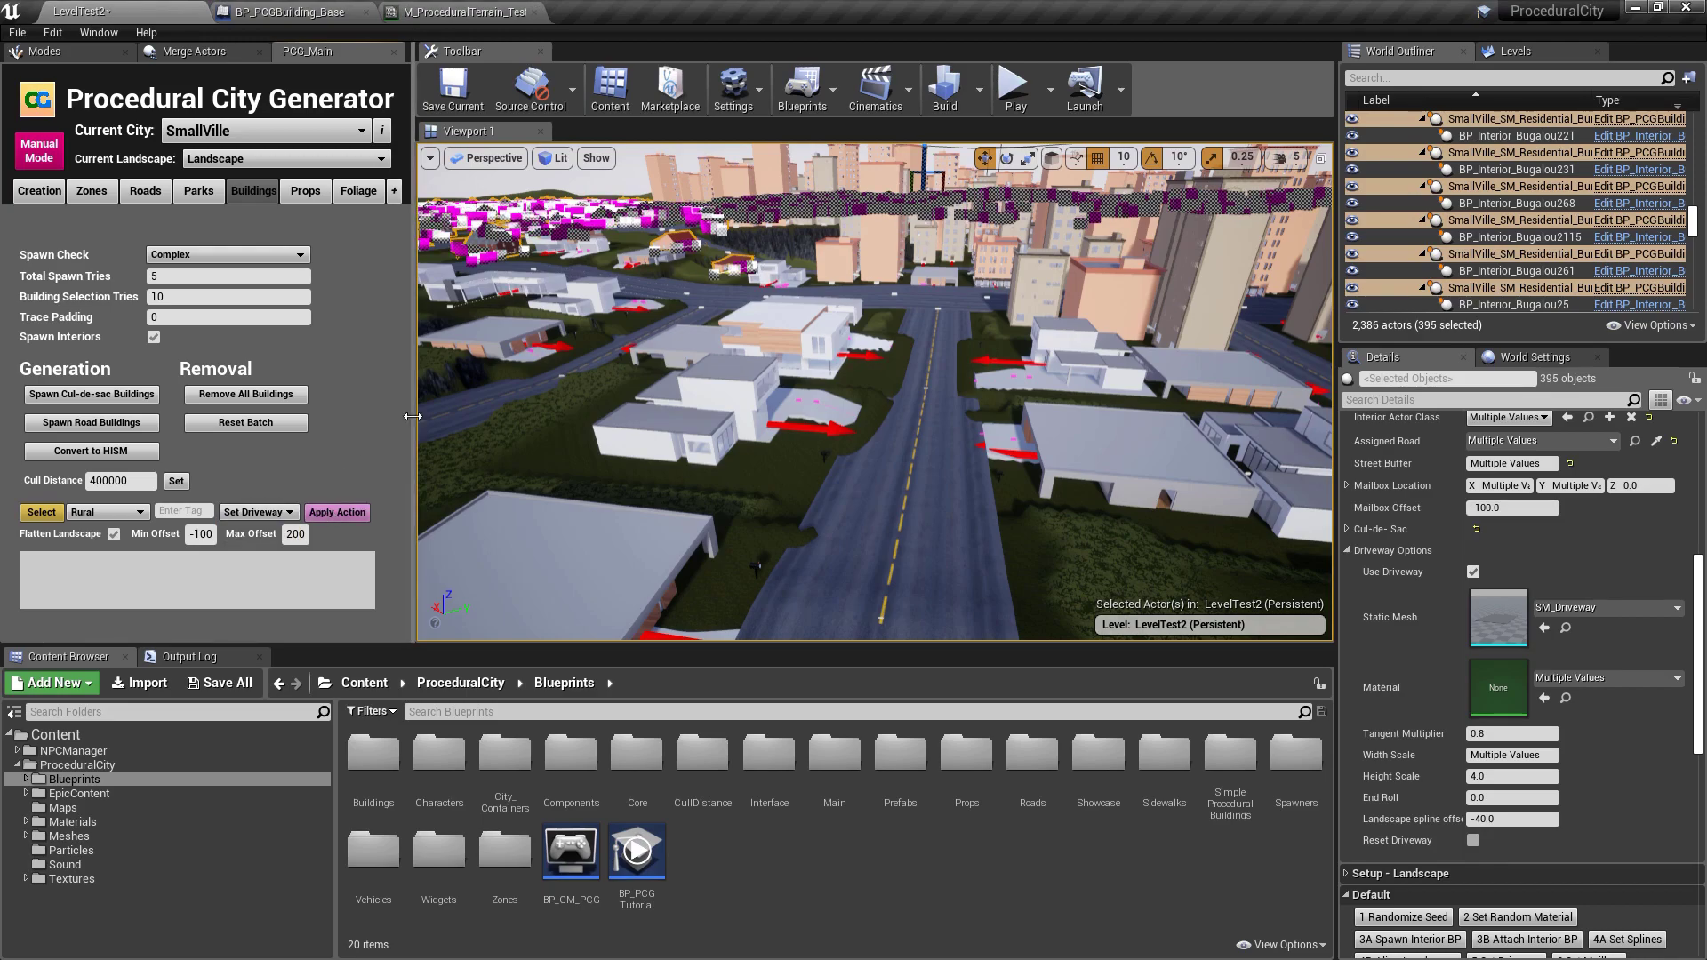
pyautogui.press('w')
pyautogui.moveTo(892, 420); pyautogui.dragTo(679, 482, button='right')
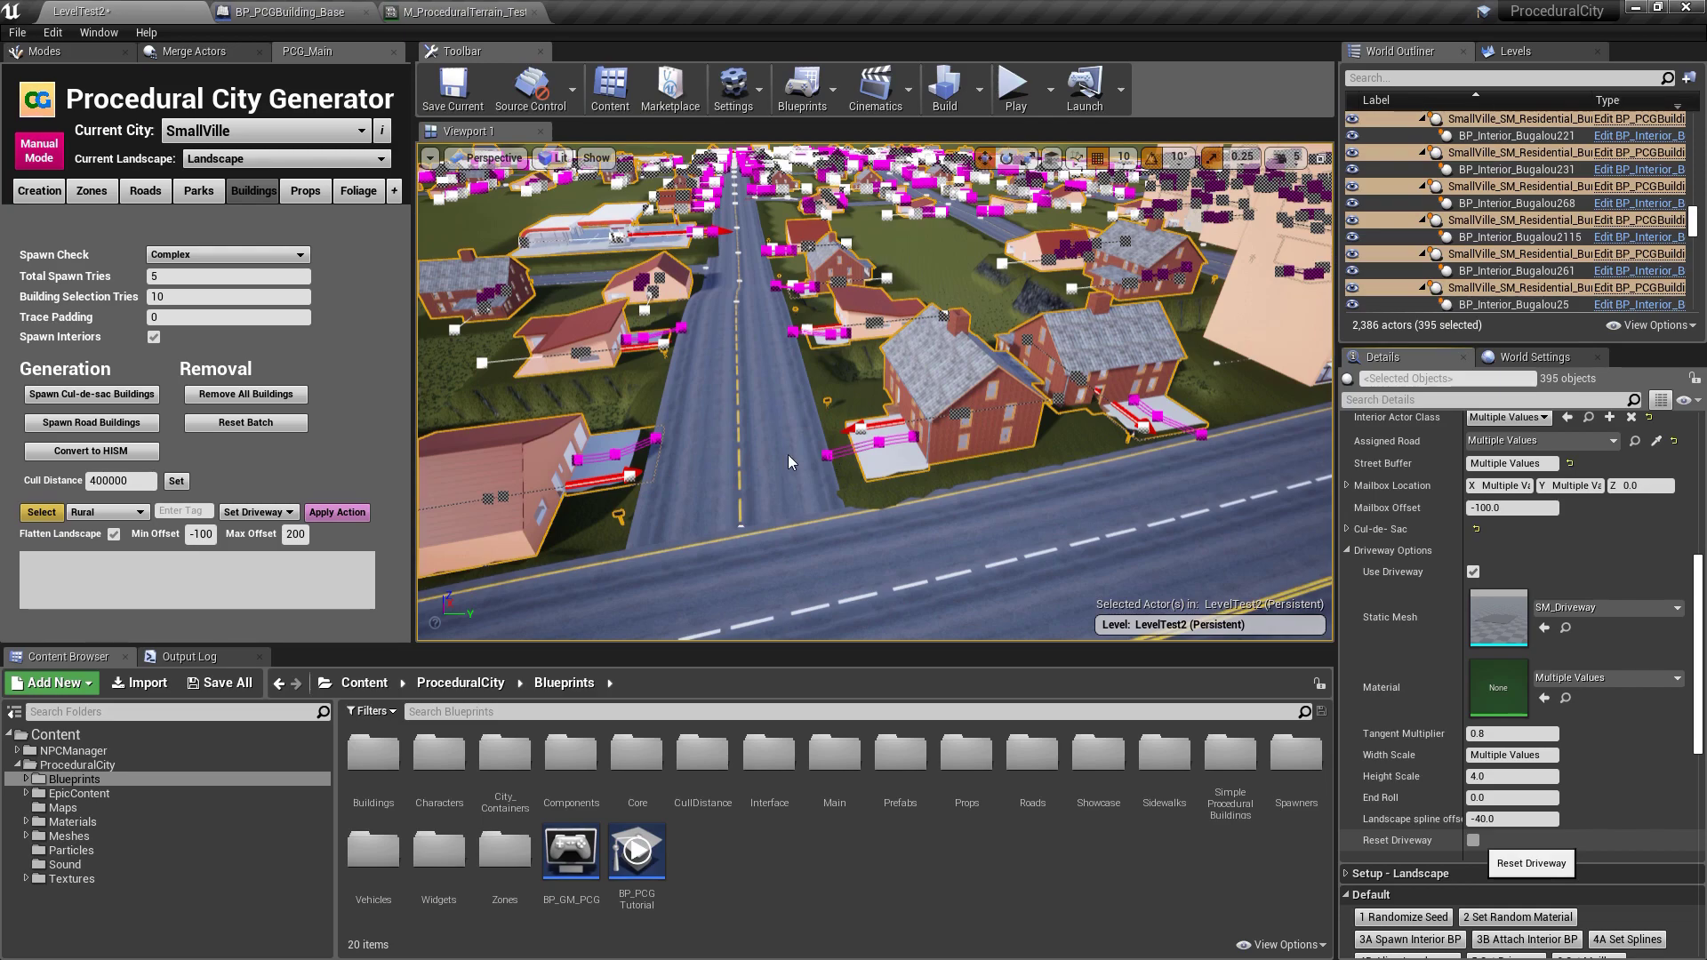
pyautogui.moveTo(769, 429)
pyautogui.mouseDown(button='right')
pyautogui.moveTo(740, 445)
pyautogui.moveTo(762, 400)
pyautogui.mouseUp(button='right')
pyautogui.press('Escape')
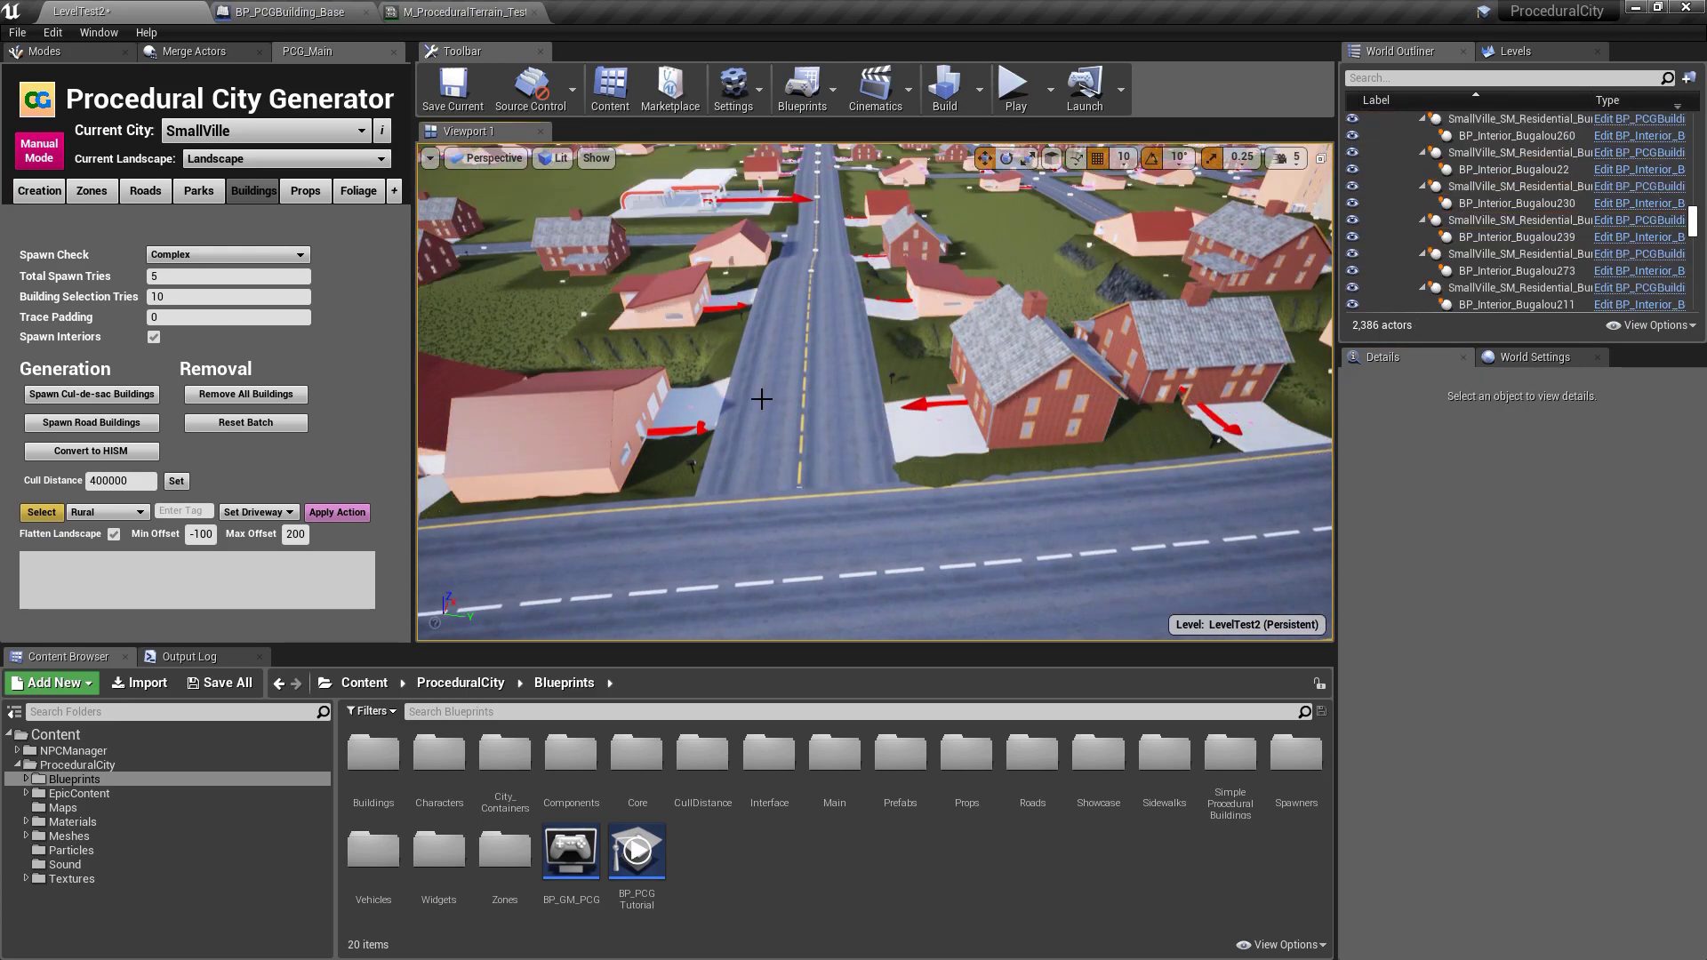
# - Set the camera speed to 3 and examine the rural driveways and the gas station beside the minor road up close
pyautogui.moveTo(762, 399); pyautogui.dragTo(711, 400, button='right')
pyautogui.click(1285, 157)
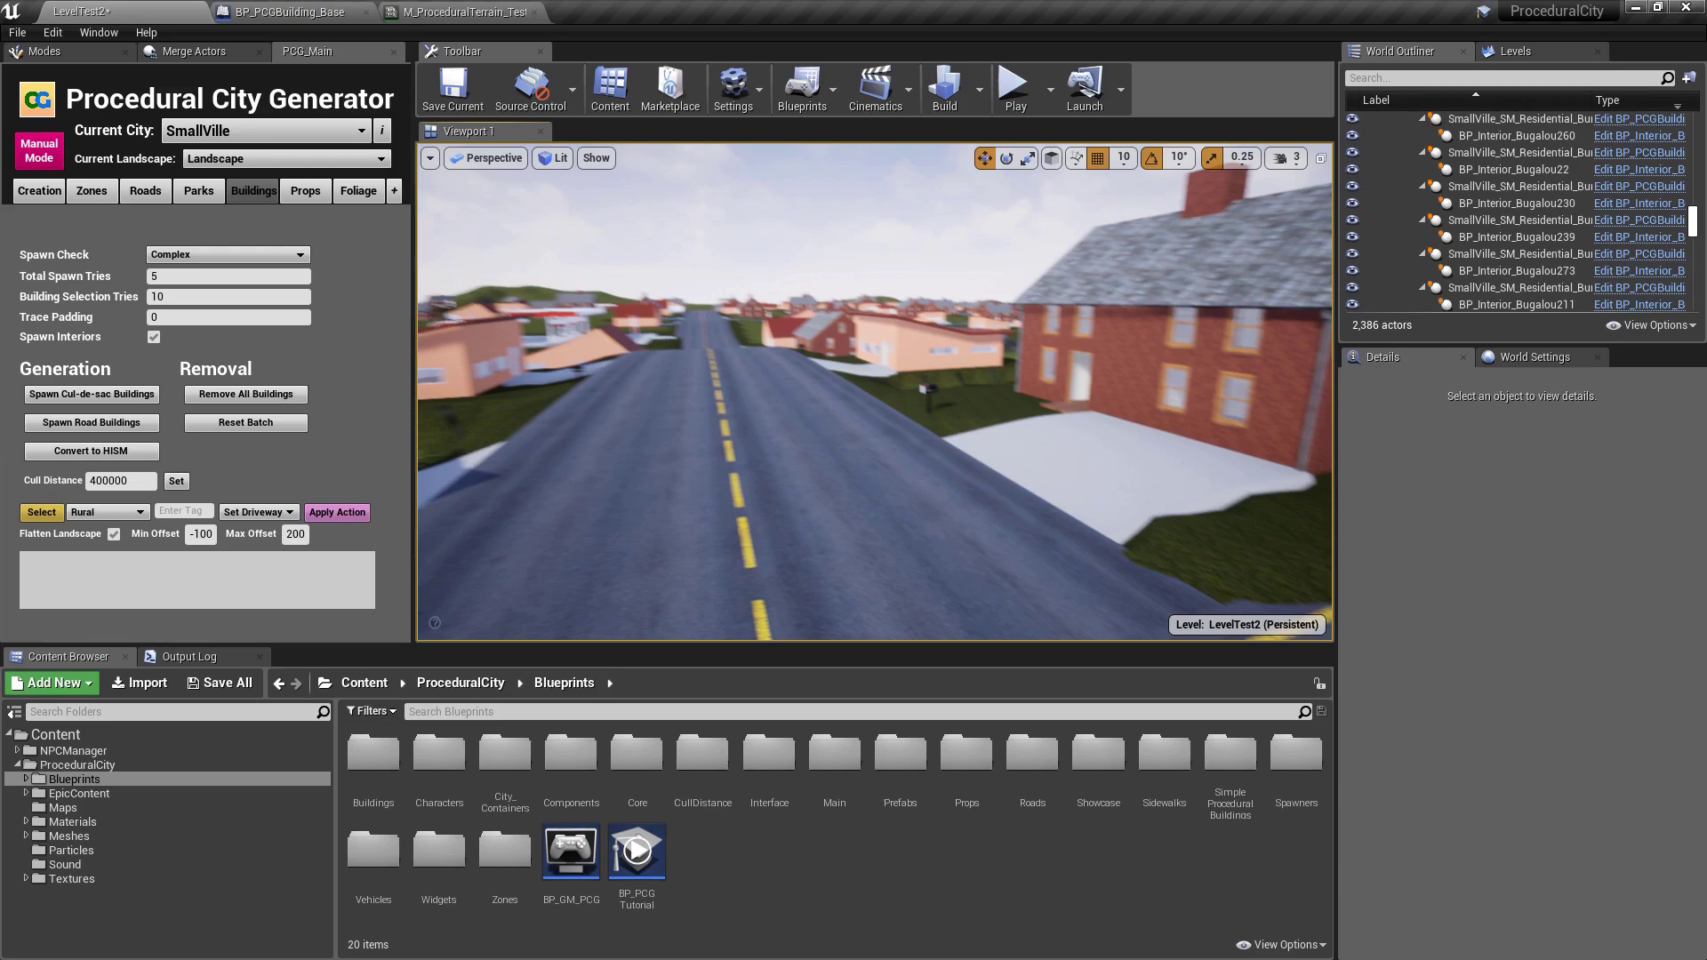
pyautogui.moveTo(711, 400); pyautogui.dragTo(569, 382, button='right')
pyautogui.moveTo(978, 285); pyautogui.dragTo(900, 323, button='right')
pyautogui.moveTo(709, 338); pyautogui.dragTo(645, 338, button='right')
pyautogui.click(705, 277)
pyautogui.moveTo(706, 278); pyautogui.dragTo(816, 349, button='right')
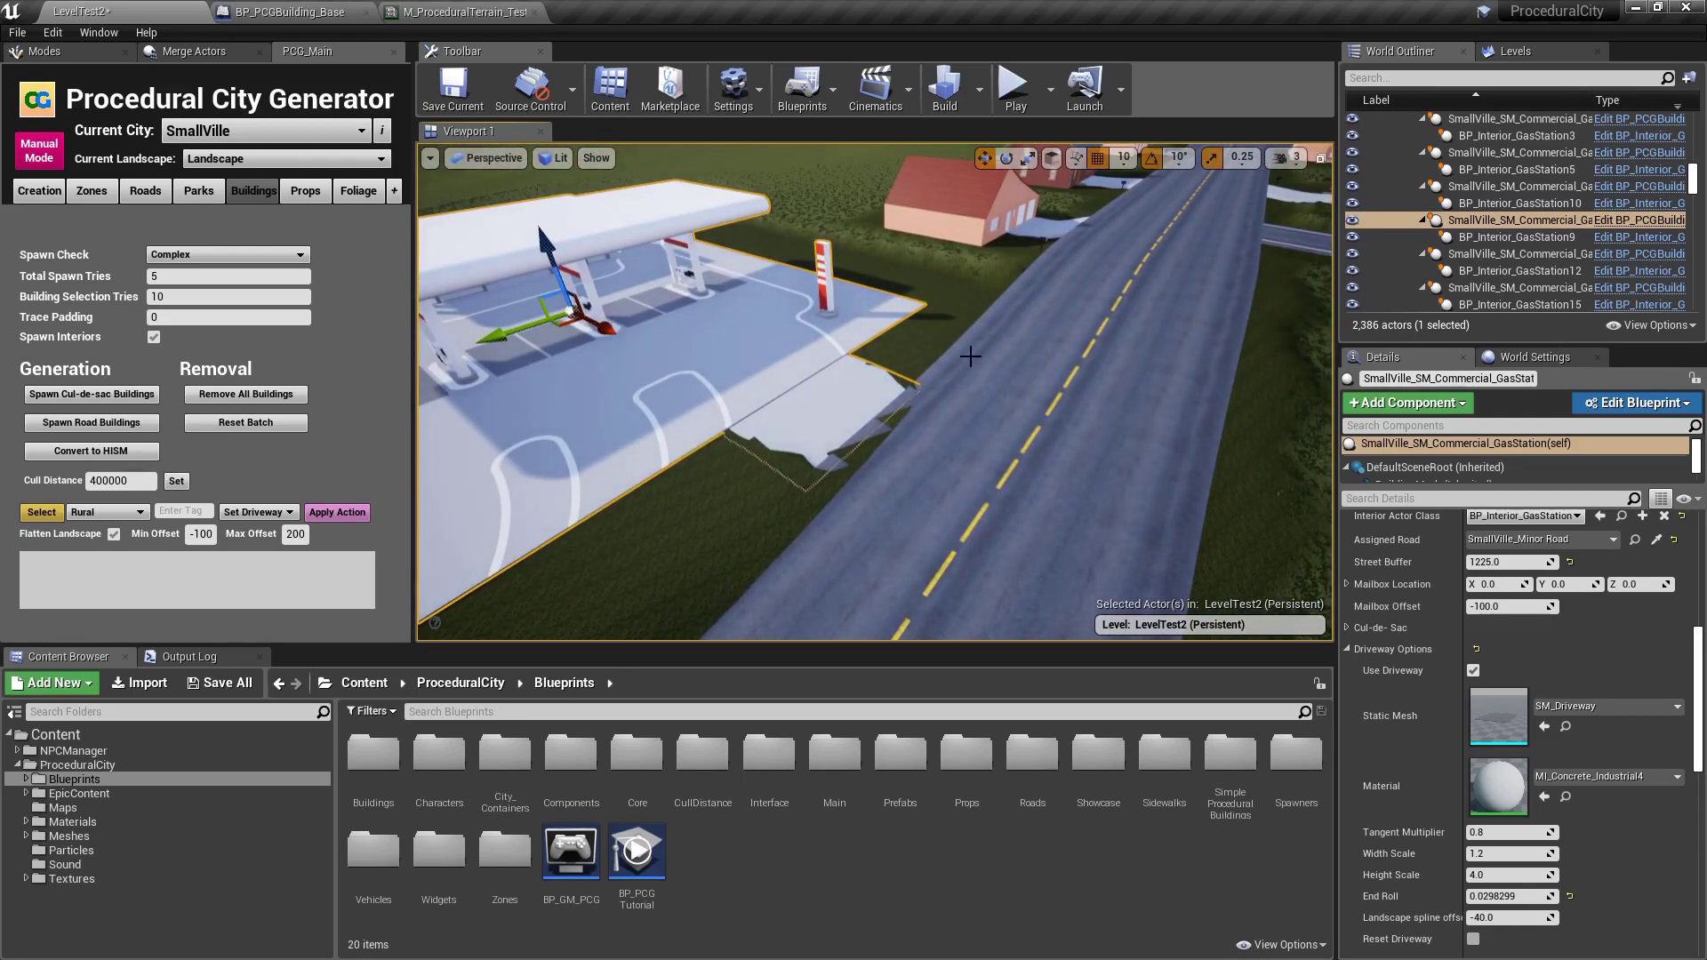
pyautogui.press('f')
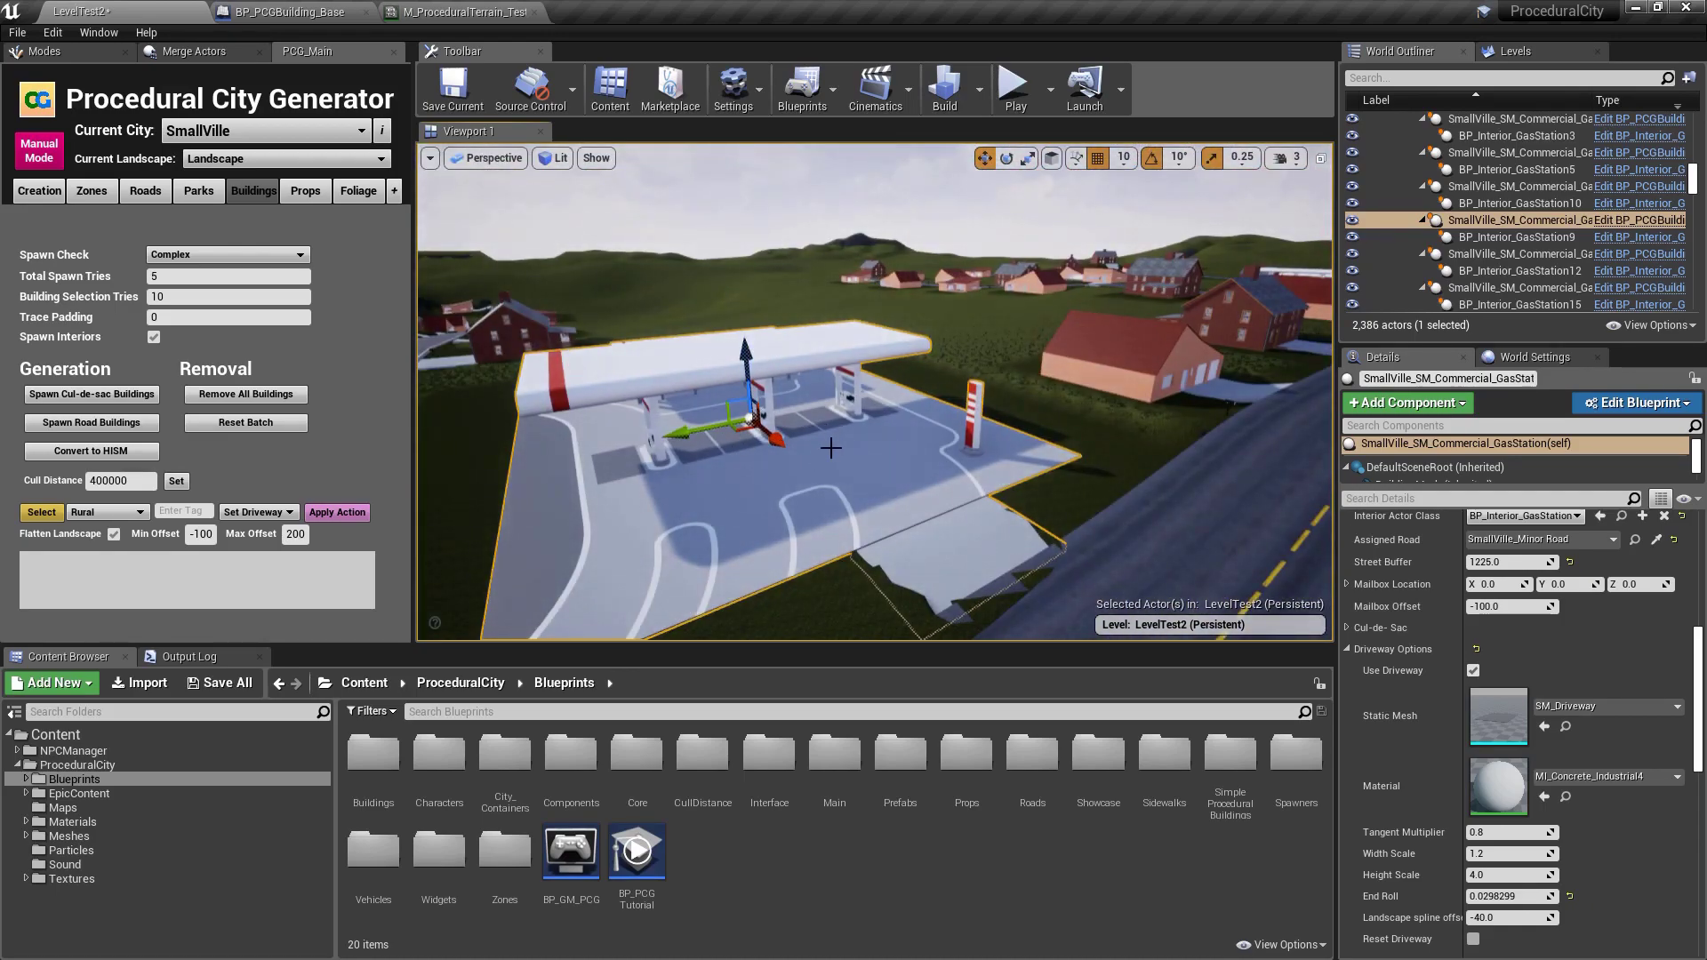
pyautogui.moveTo(816, 348); pyautogui.dragTo(973, 458, button='right')
# - Run Set Driveway and Reset Driveway on the gas station beside the main road, check its driveway and clear the selection
pyautogui.click(1010, 506)
pyautogui.press('f')
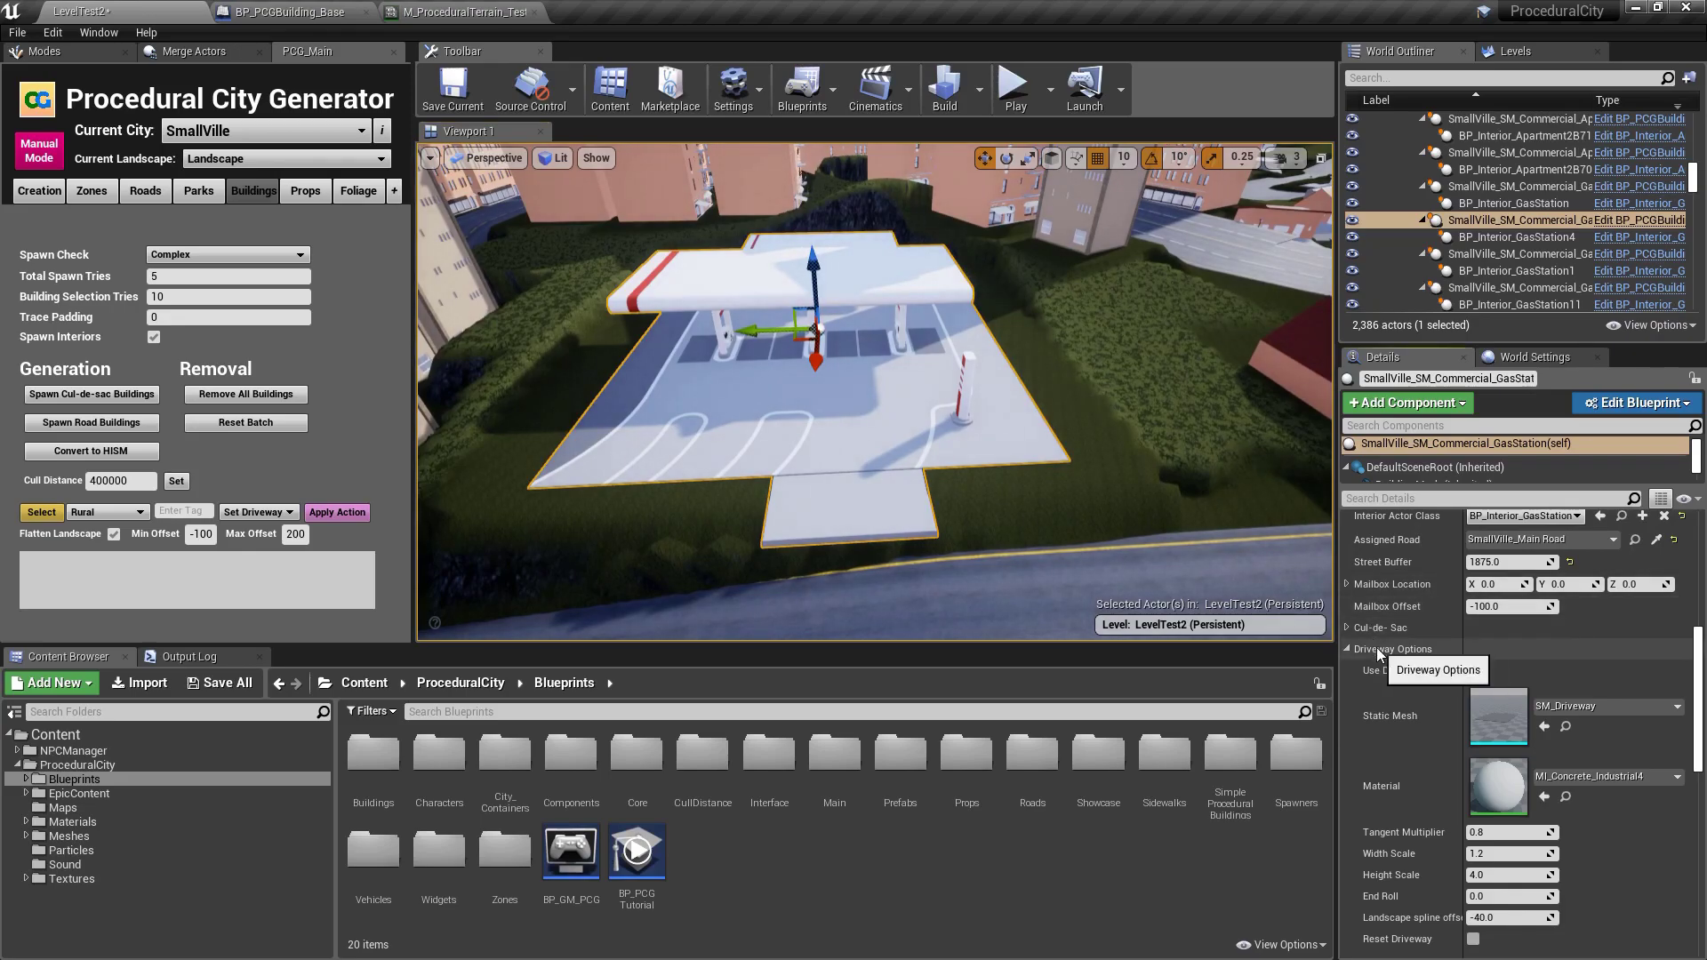
pyautogui.scroll(-5, 1428, 755)
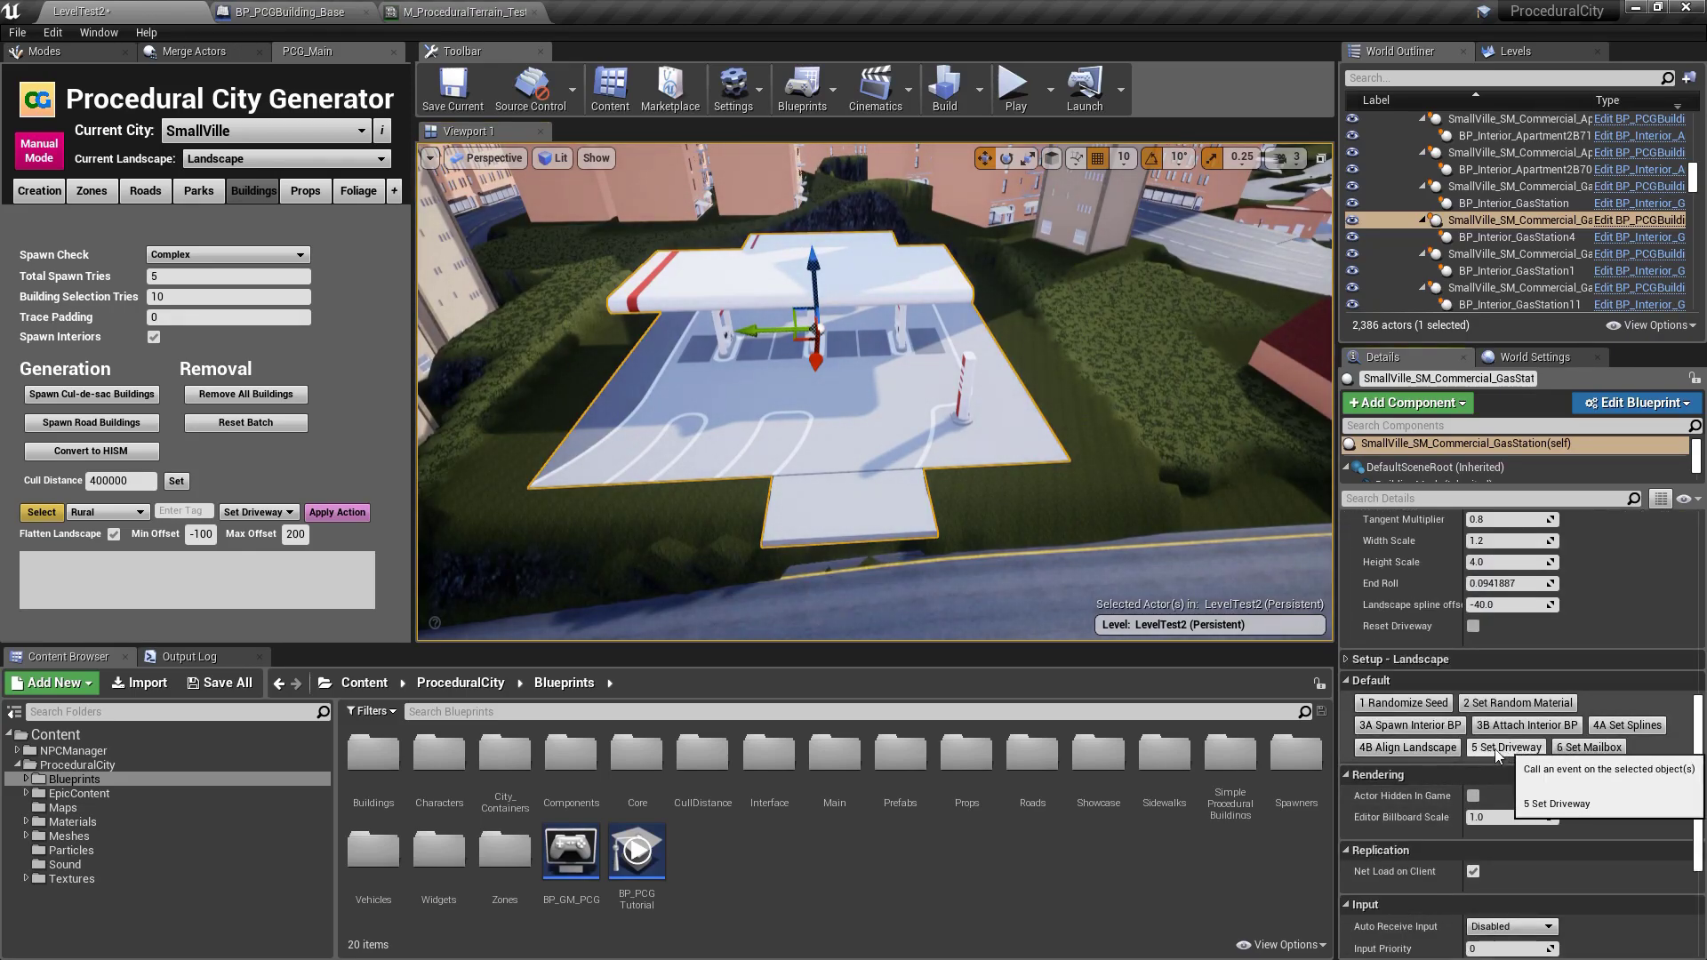
pyautogui.click(1475, 626)
pyautogui.moveTo(1156, 534); pyautogui.dragTo(819, 578, button='right')
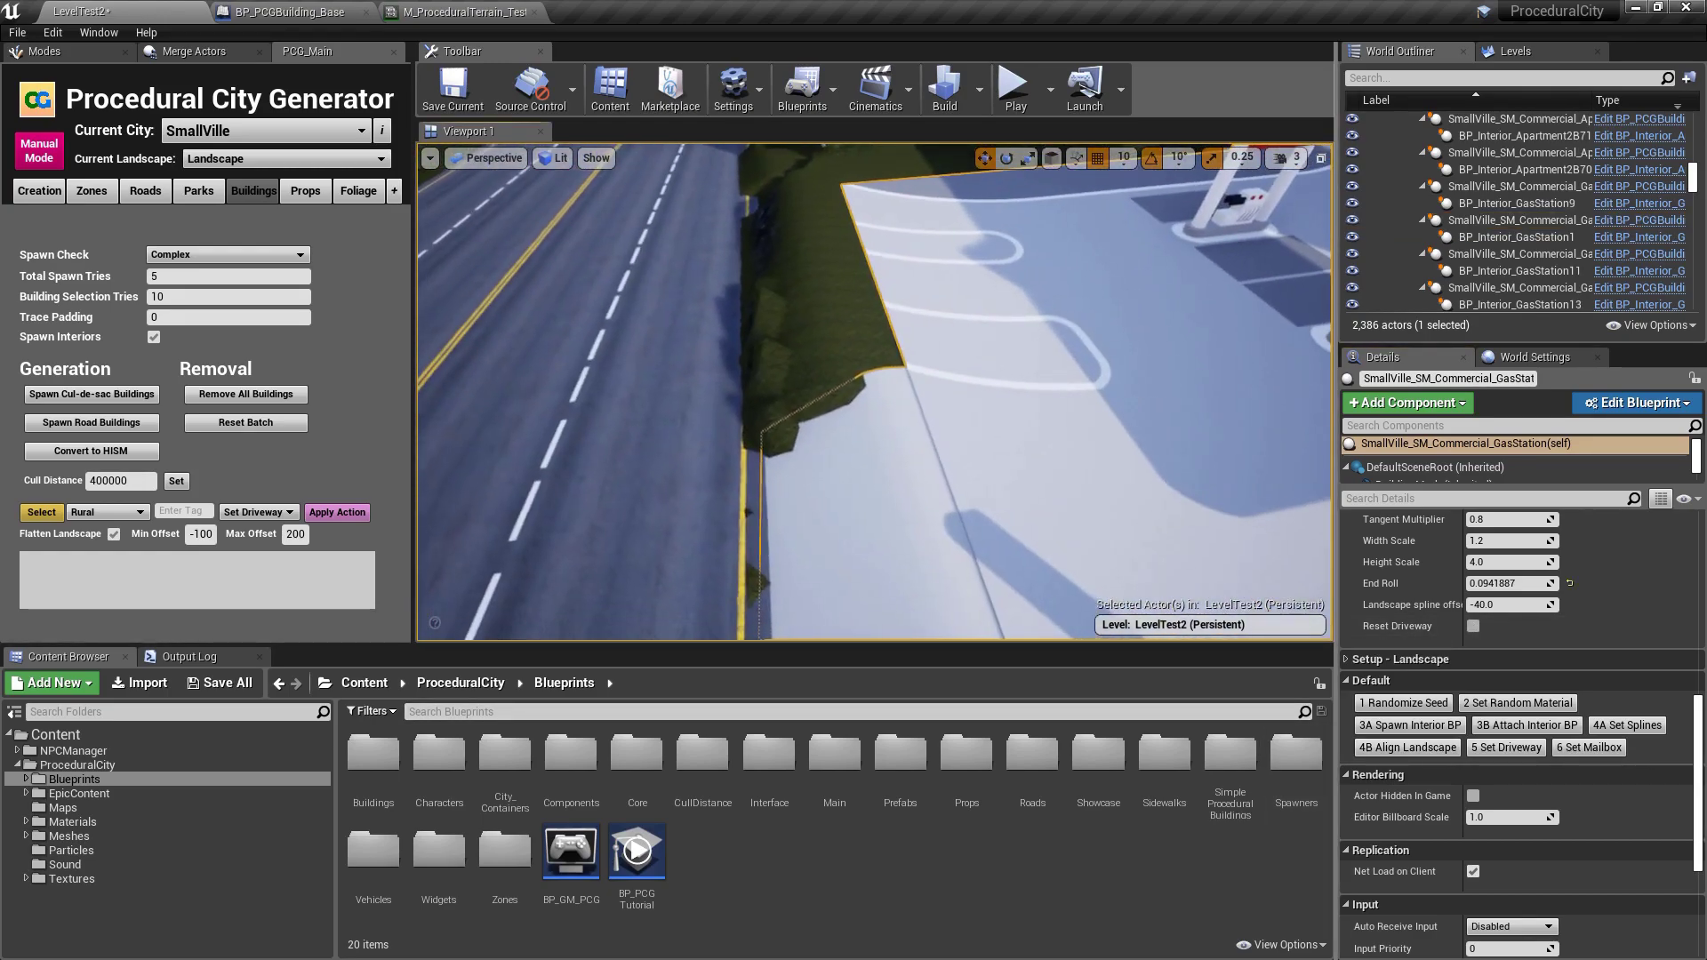
pyautogui.press('Escape')
# - Inspect the bungalow beside the cul-de-sac, its Cul-de-Sac settings, and the driveways of the houses on the surrounding slopes
pyautogui.moveTo(944, 473); pyautogui.dragTo(693, 369, button='right')
pyautogui.moveTo(875, 392); pyautogui.dragTo(676, 387, button='right')
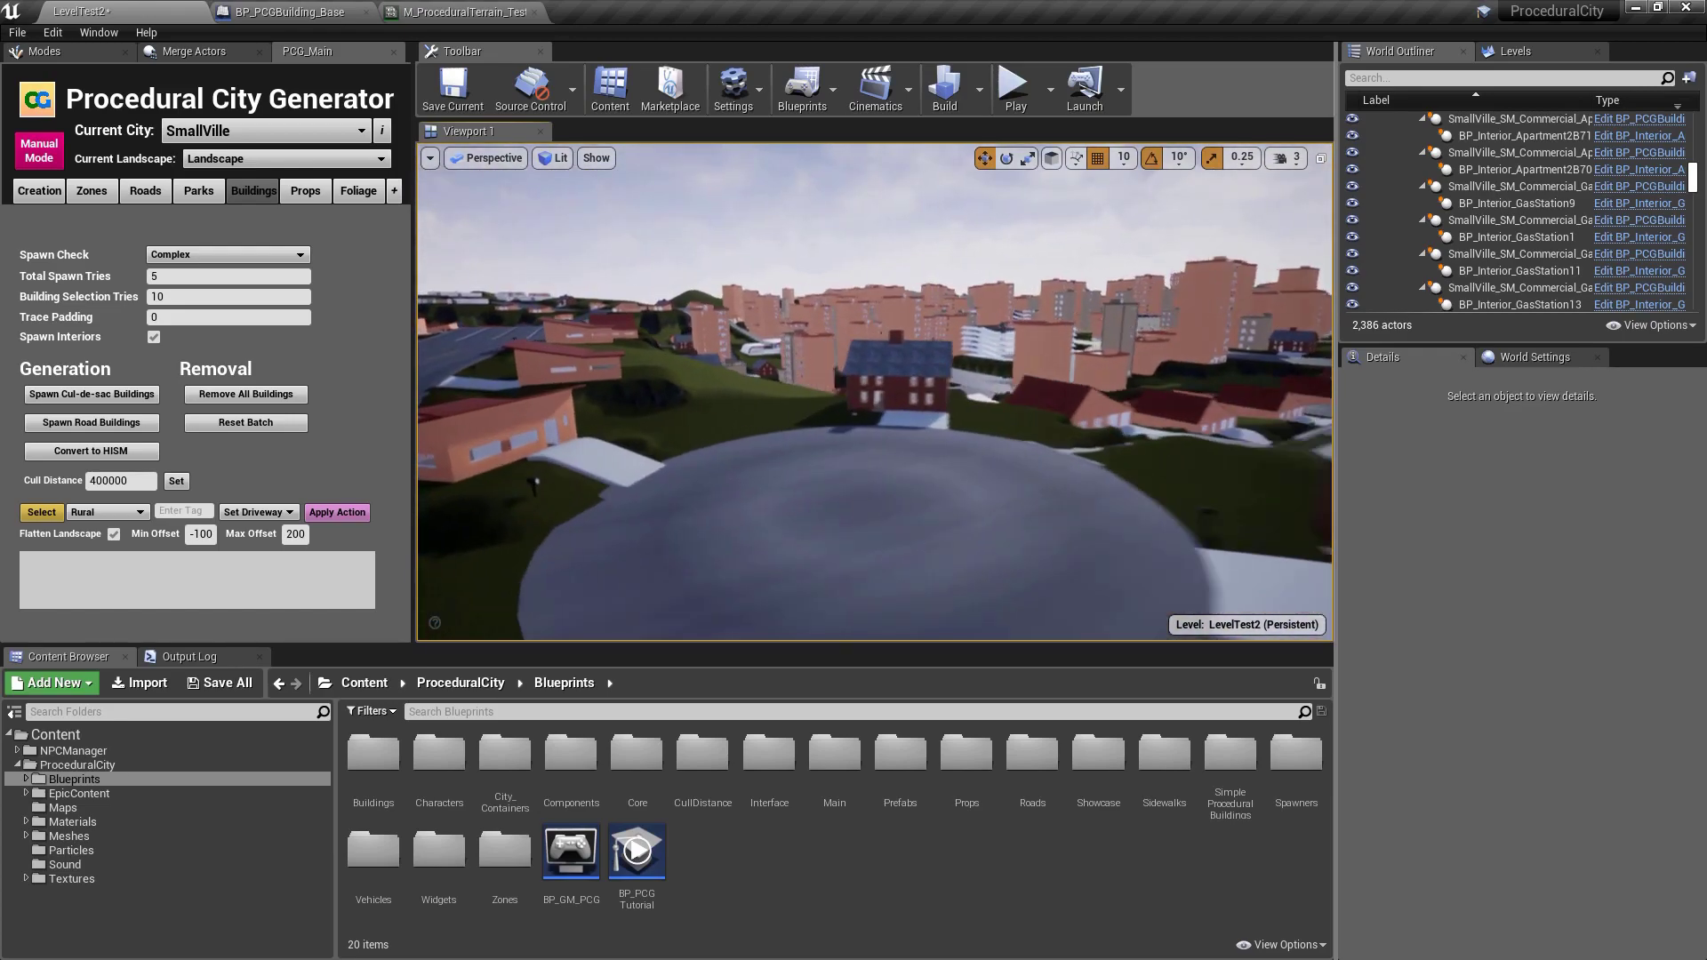
pyautogui.moveTo(956, 306)
pyautogui.mouseDown(button='right')
pyautogui.moveTo(904, 342)
pyautogui.moveTo(970, 320)
pyautogui.mouseUp(button='right')
pyautogui.click(904, 342)
pyautogui.moveTo(930, 405); pyautogui.dragTo(782, 387, button='right')
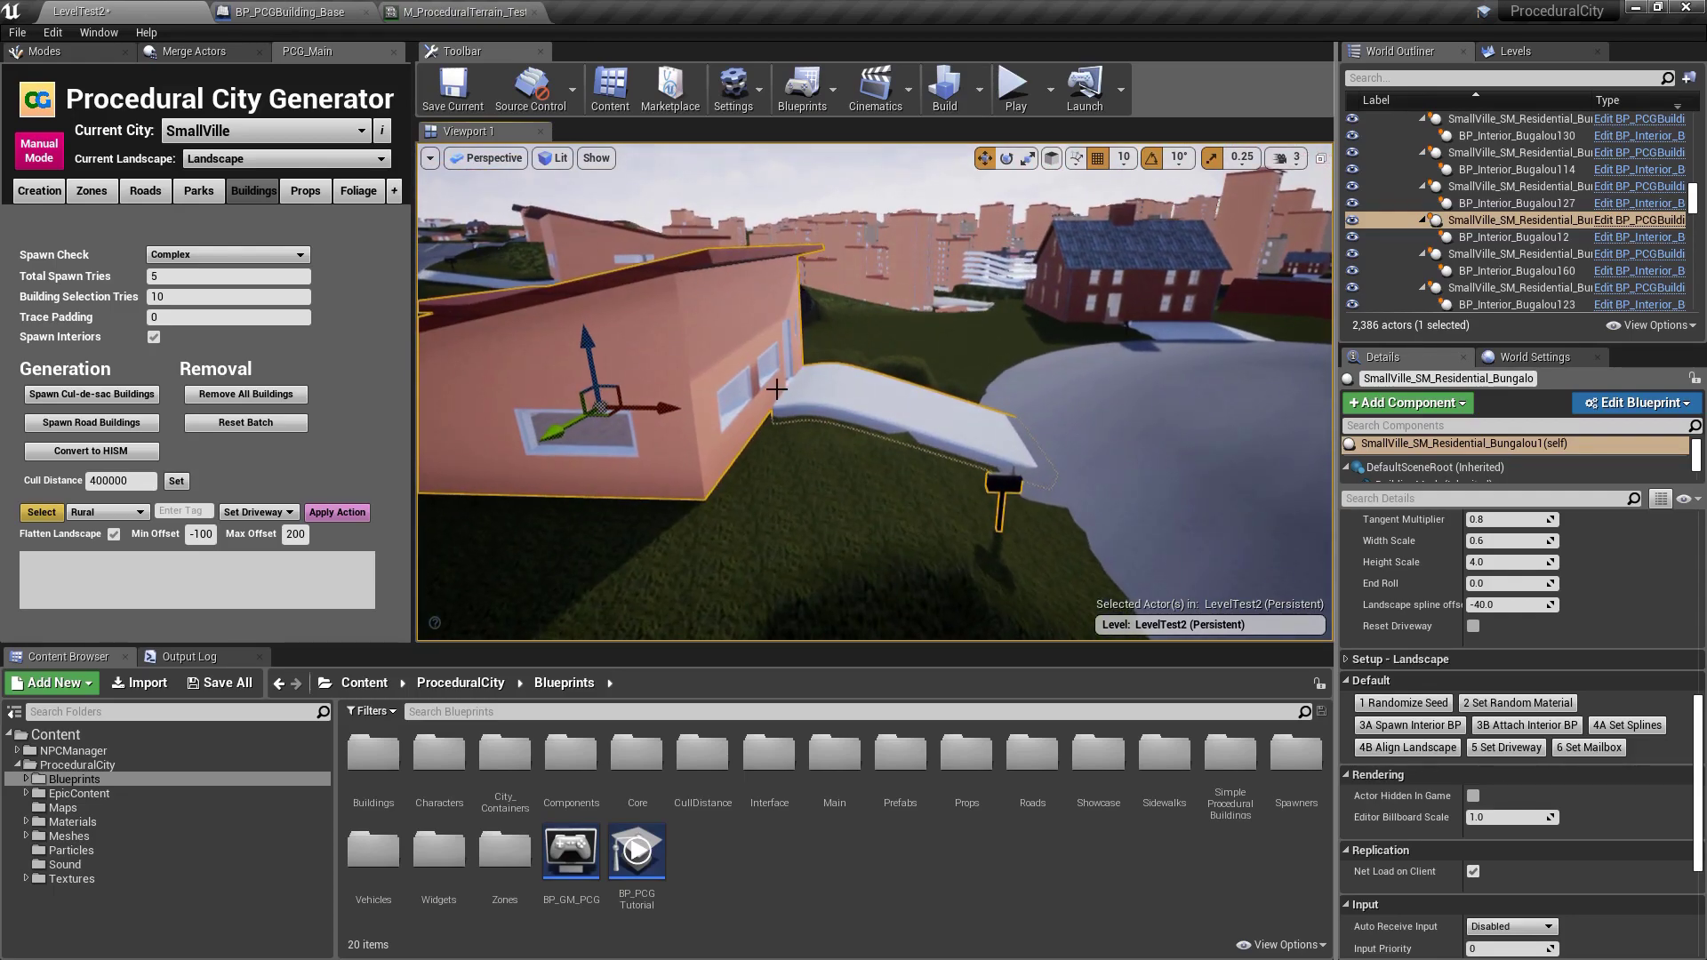
pyautogui.scroll(10, 1425, 711)
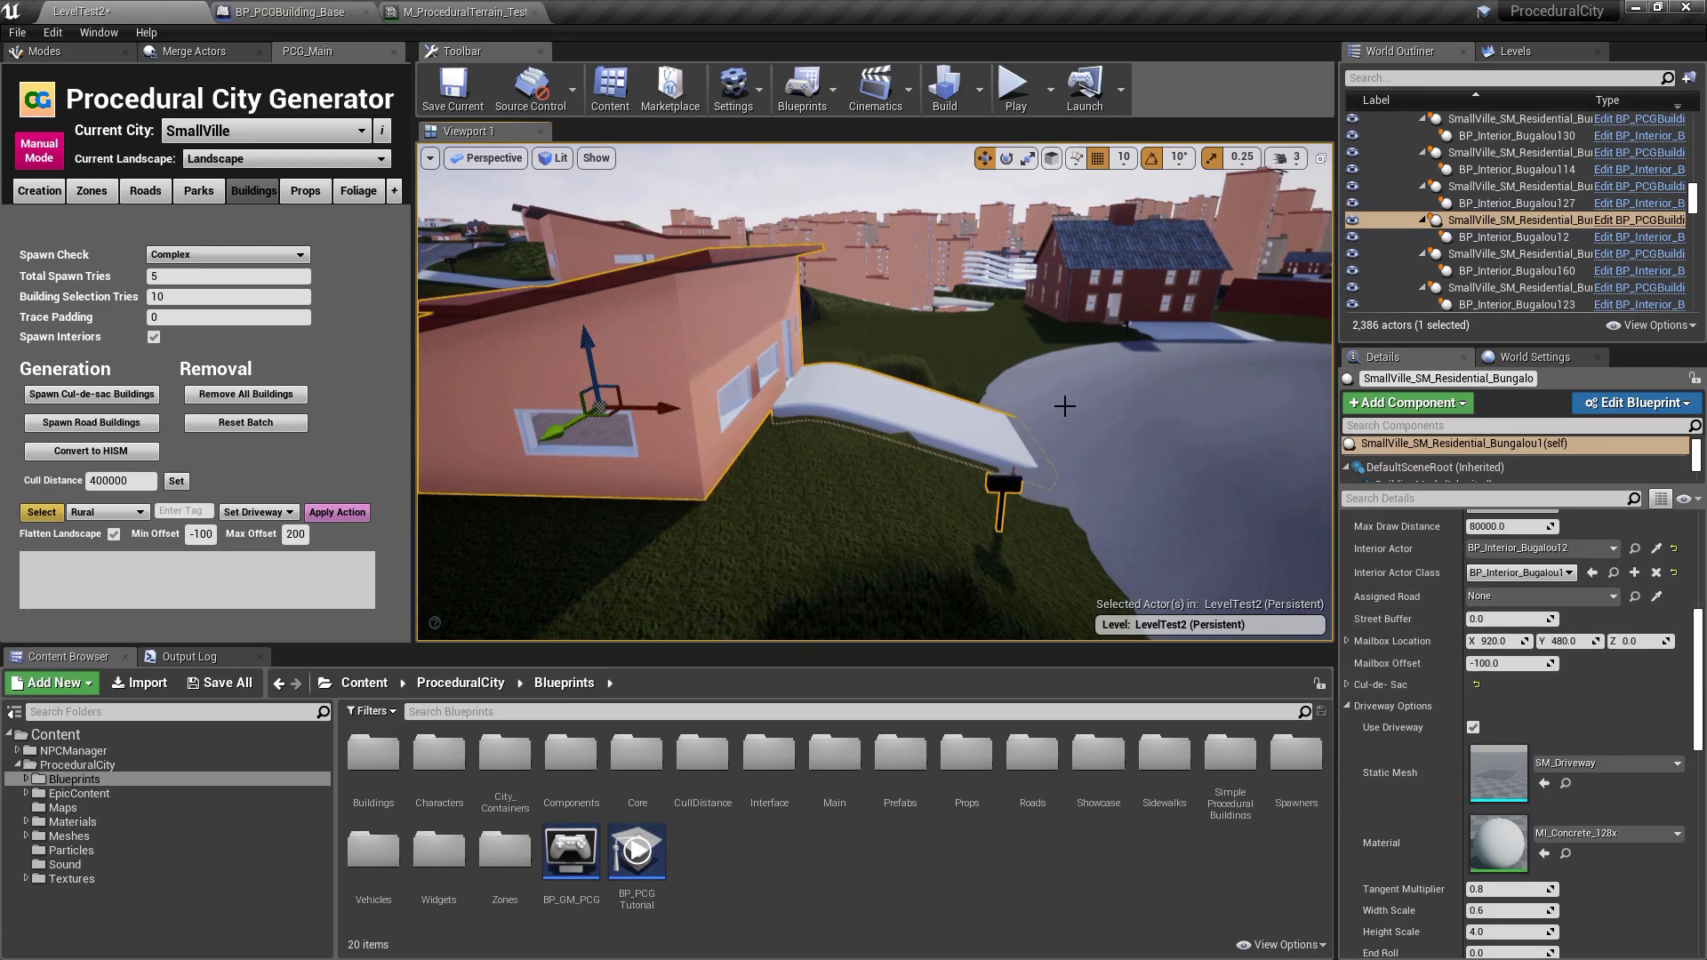
pyautogui.scroll(-2, 1453, 716)
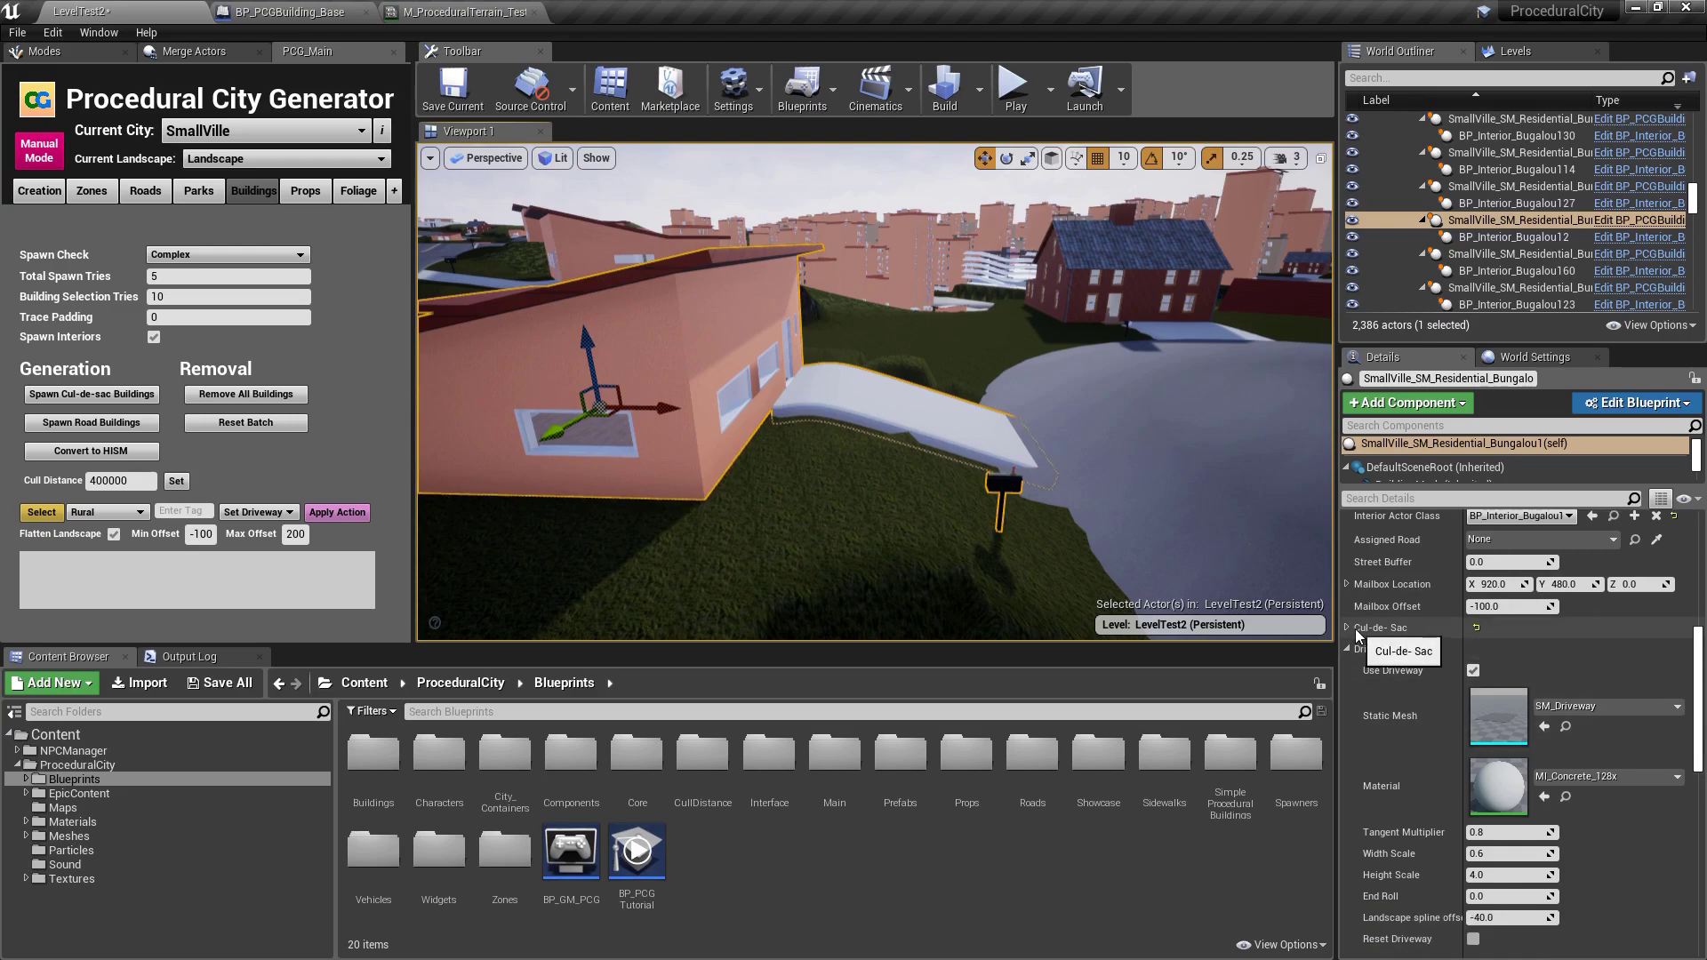
pyautogui.click(1355, 630)
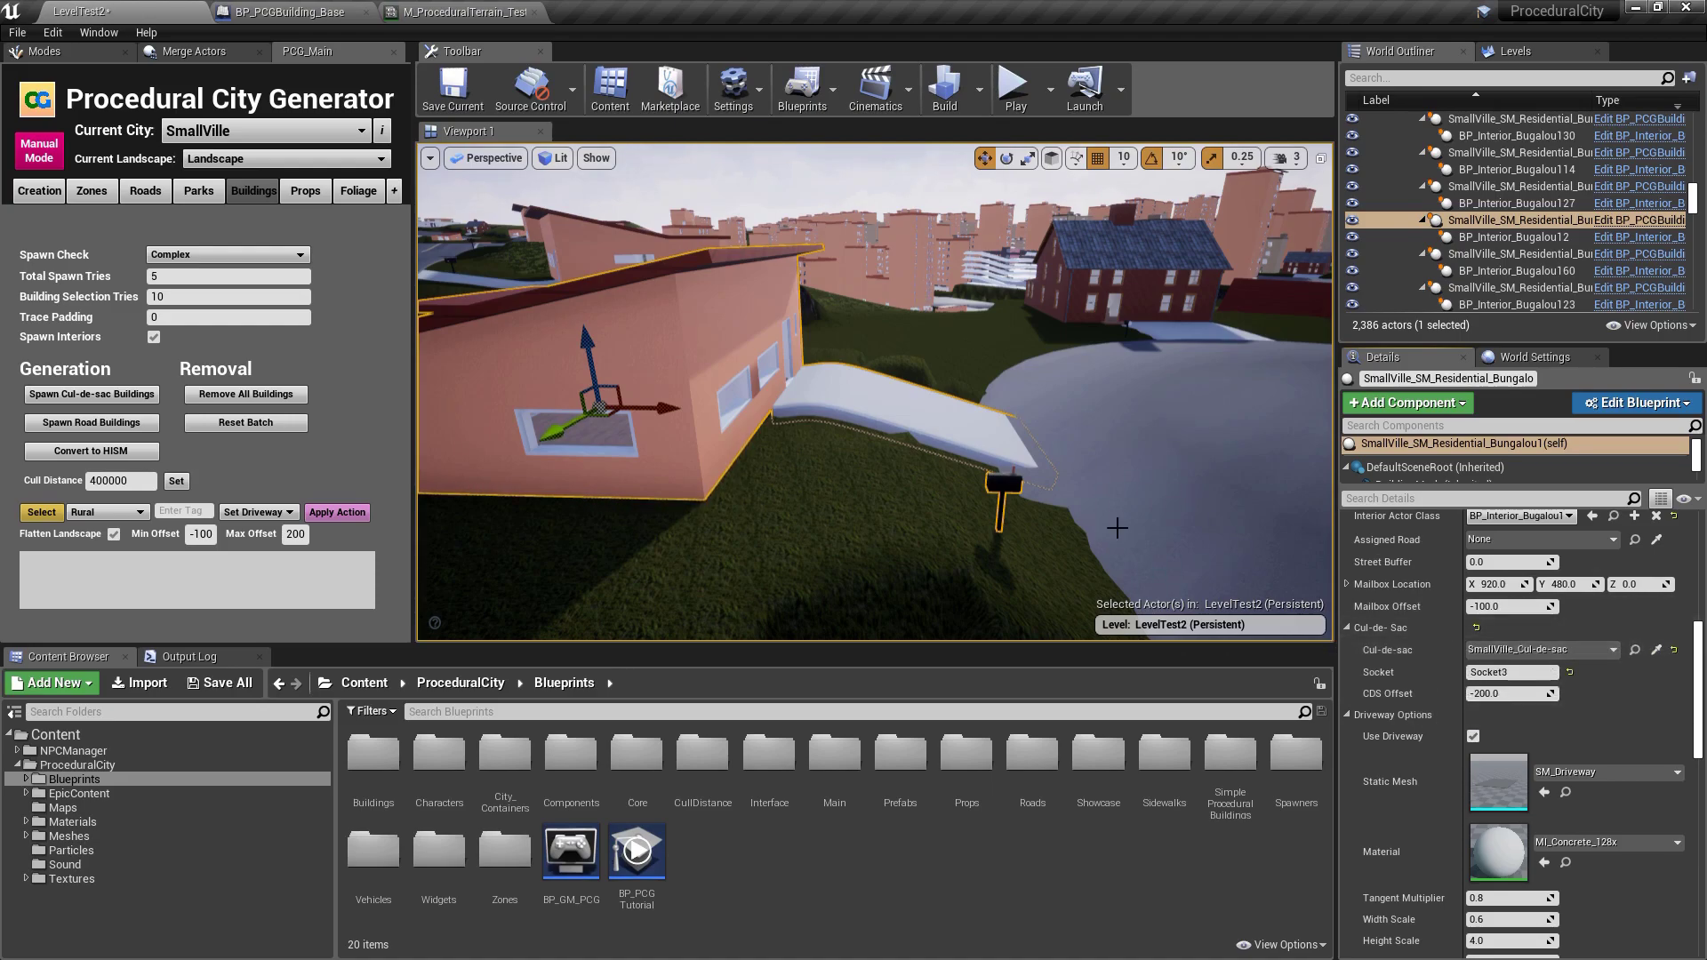
pyautogui.moveTo(1053, 342); pyautogui.dragTo(1040, 339, button='right')
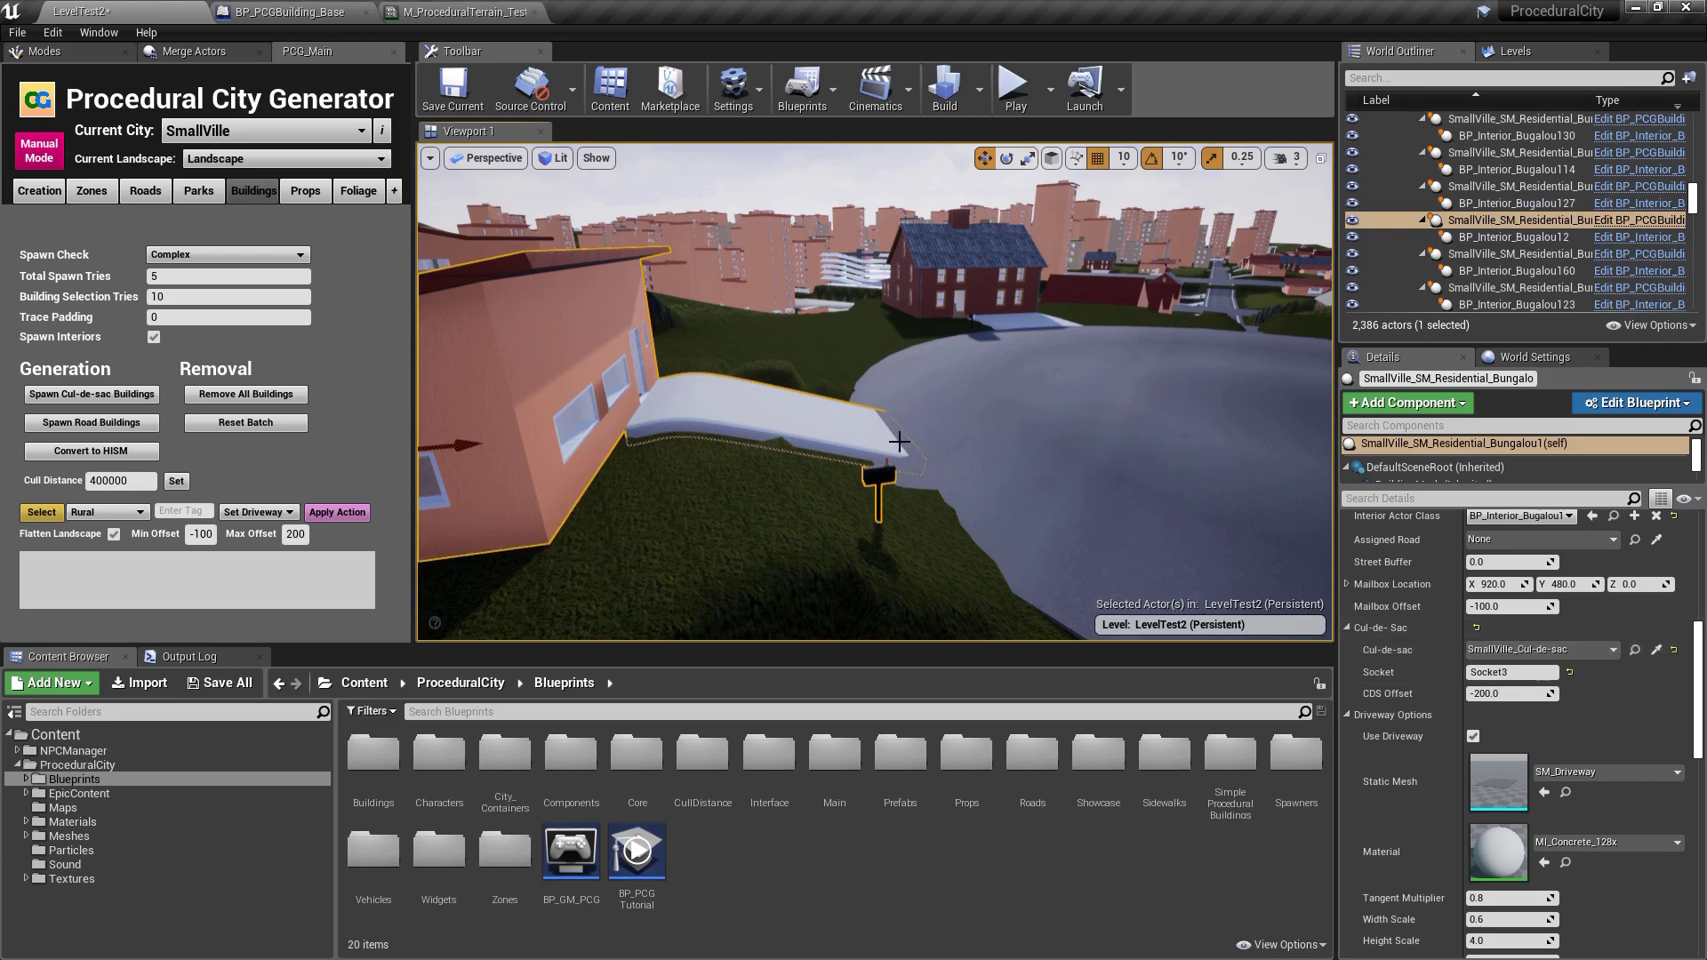
pyautogui.moveTo(896, 441); pyautogui.dragTo(724, 350, button='right')
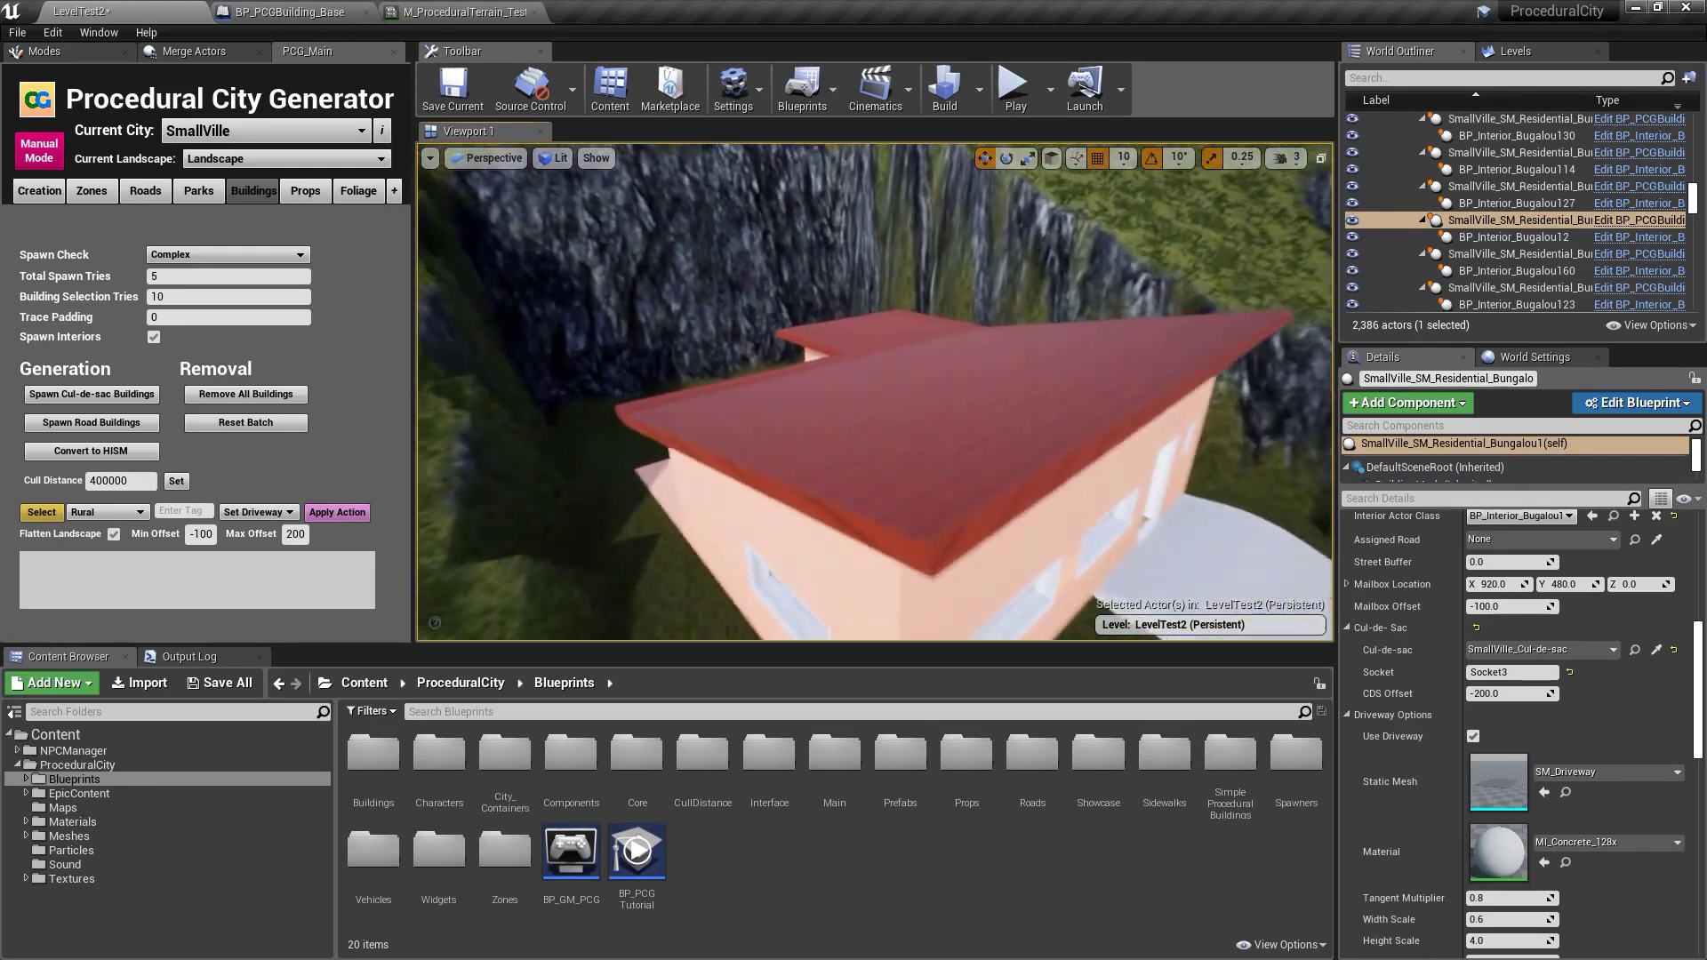
pyautogui.press('s')
pyautogui.moveTo(876, 392); pyautogui.dragTo(781, 356, button='right')
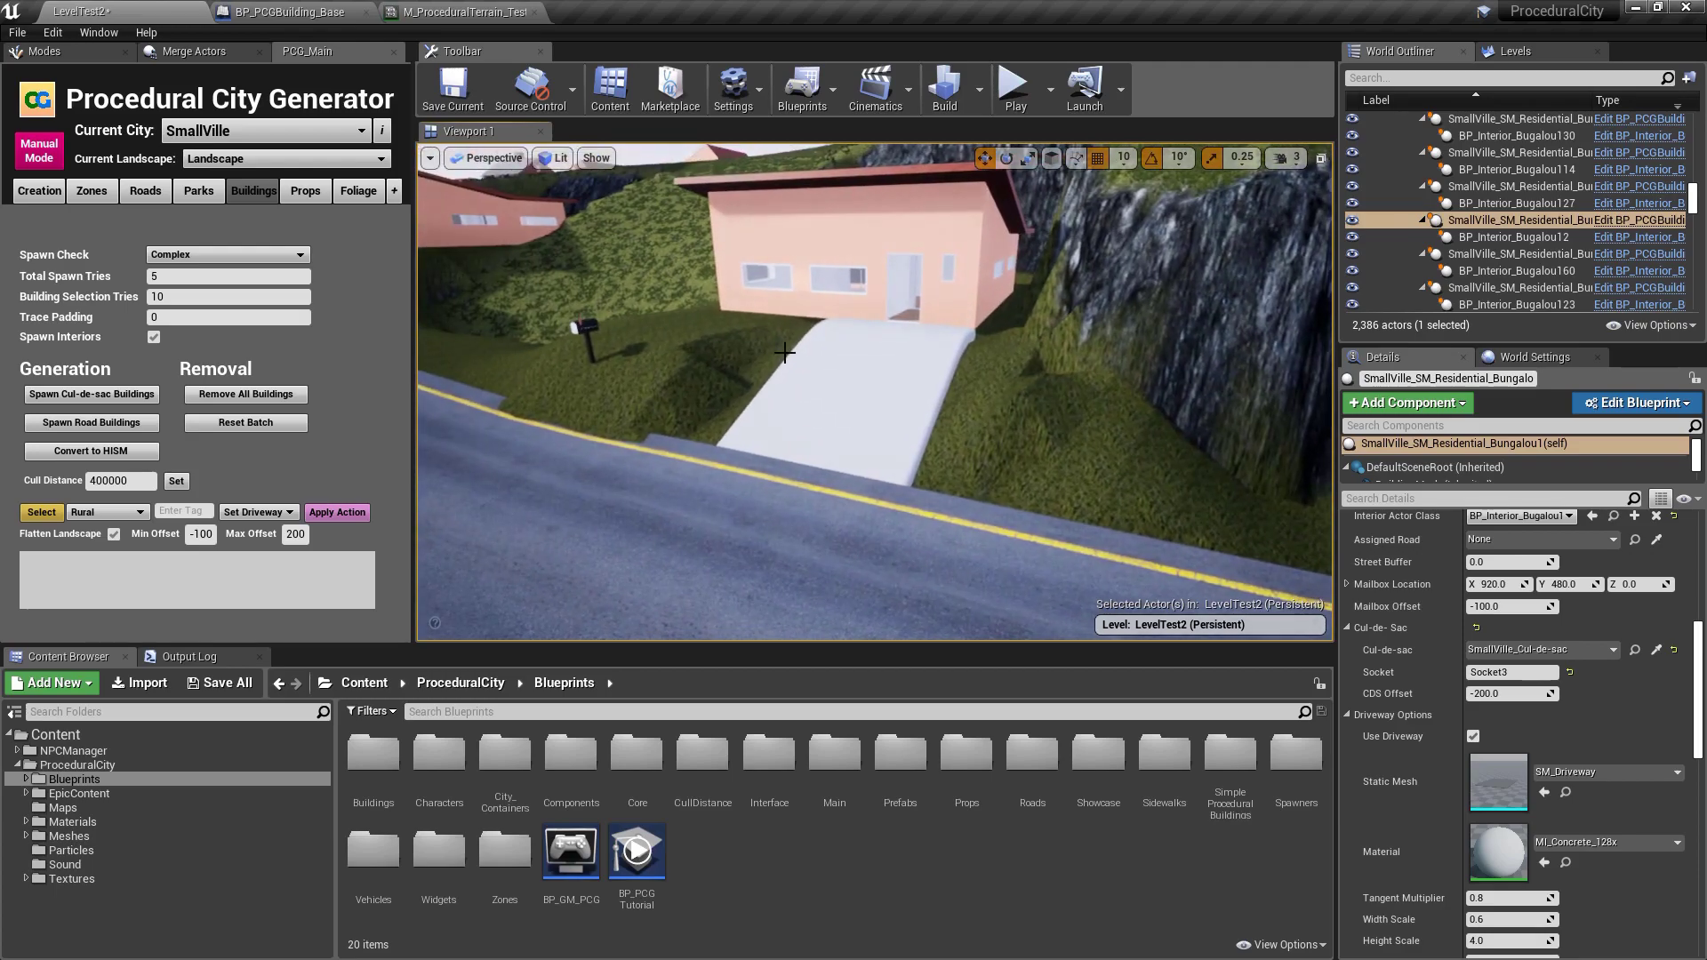
pyautogui.moveTo(801, 449); pyautogui.dragTo(685, 446, button='right')
# - Spawn the fixed props and the random props along SmallVille's roads
pyautogui.click(297, 188)
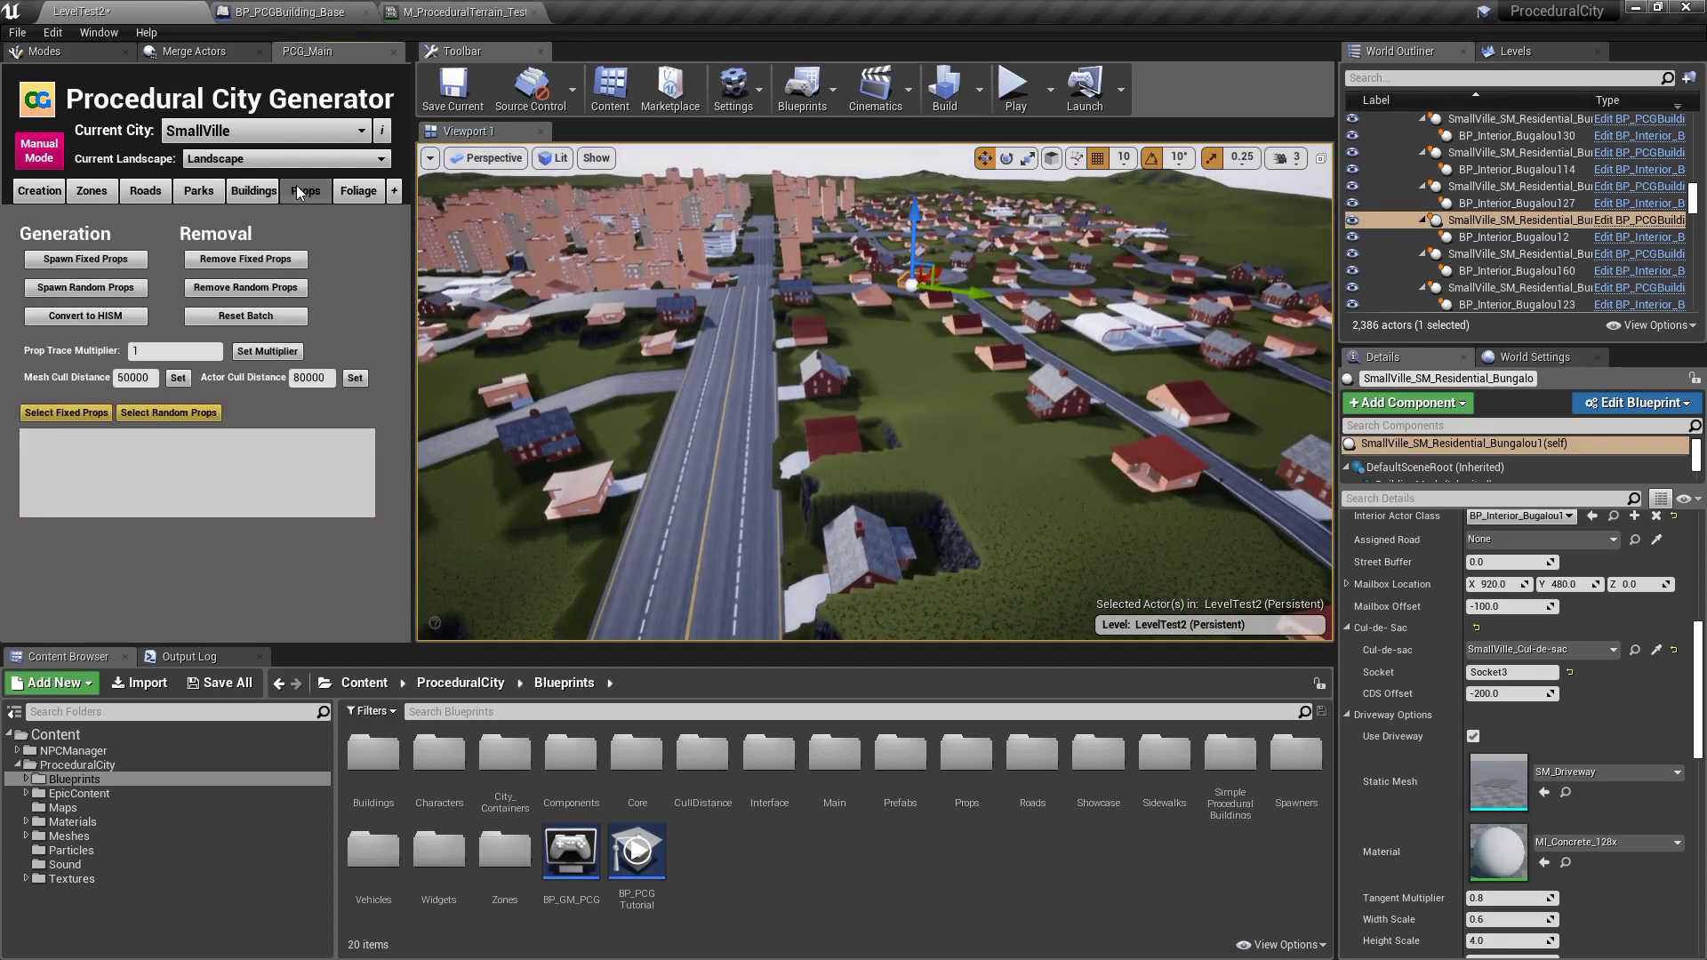
pyautogui.click(93, 258)
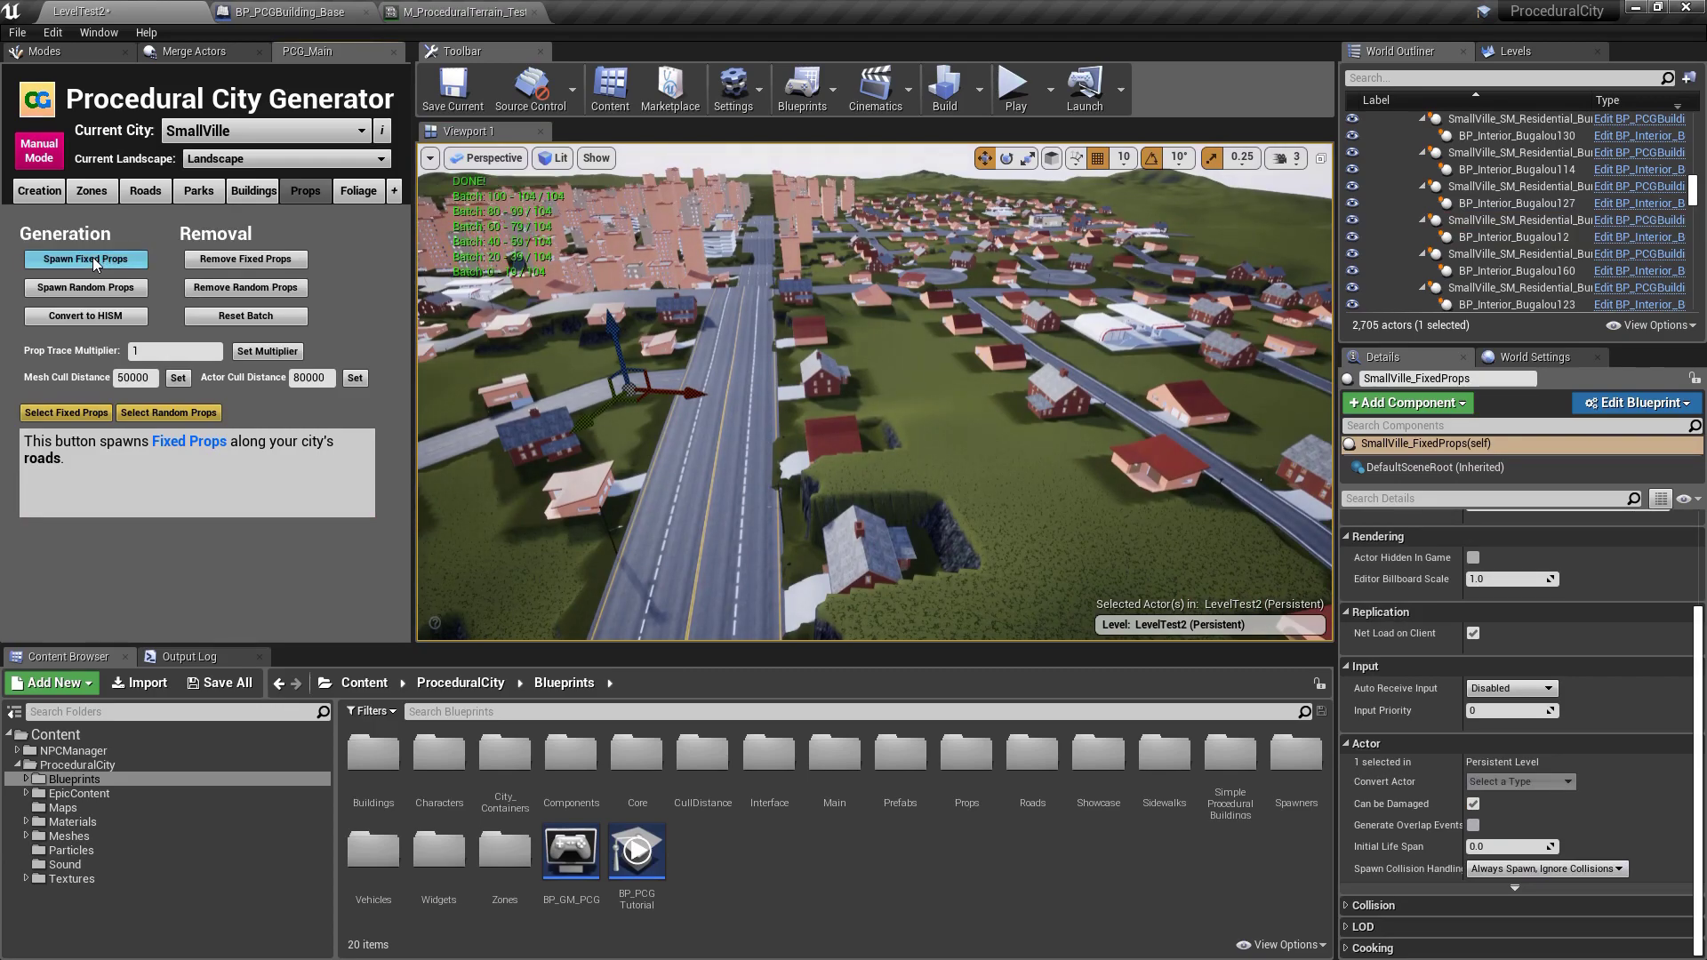
pyautogui.click(93, 288)
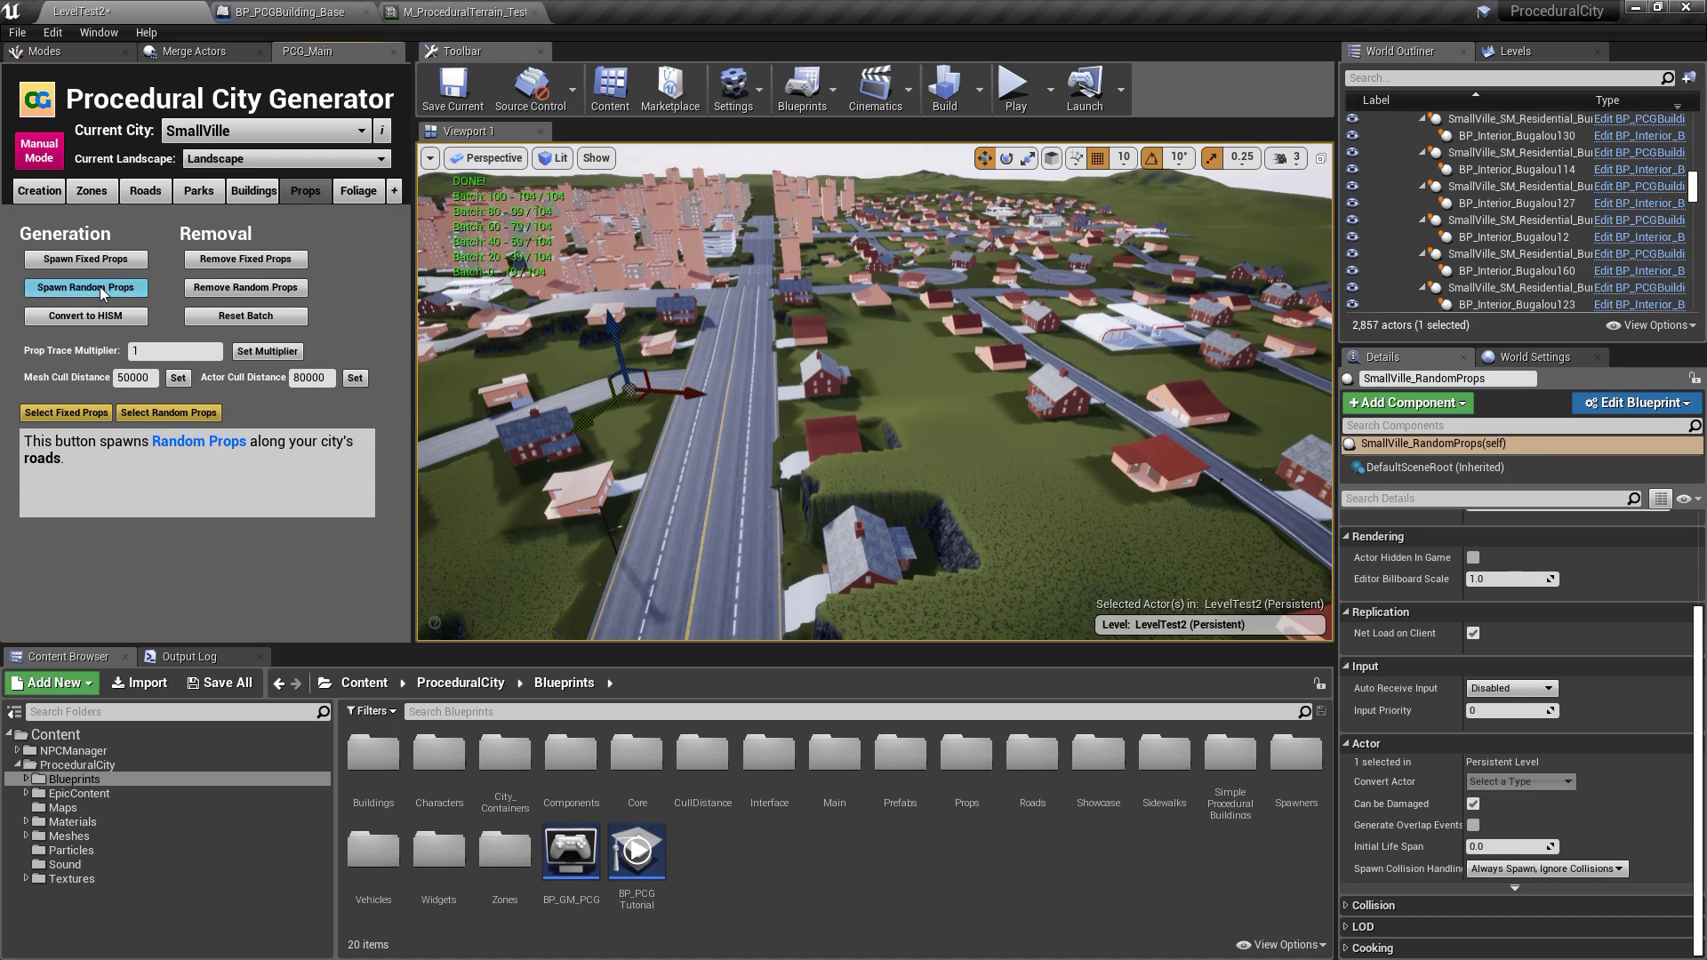
# - Examine the props along the main road, selecting the road segment near the police station to view its landscape options
pyautogui.press('w')
pyautogui.moveTo(1044, 389)
pyautogui.mouseDown(button='right')
pyautogui.moveTo(1048, 435)
pyautogui.moveTo(1023, 449)
pyautogui.moveTo(987, 414)
pyautogui.moveTo(1014, 347)
pyautogui.moveTo(916, 387)
pyautogui.moveTo(800, 391)
pyautogui.moveTo(871, 395)
pyautogui.moveTo(889, 436)
pyautogui.moveTo(876, 391)
pyautogui.moveTo(1032, 401)
pyautogui.mouseUp(button='right')
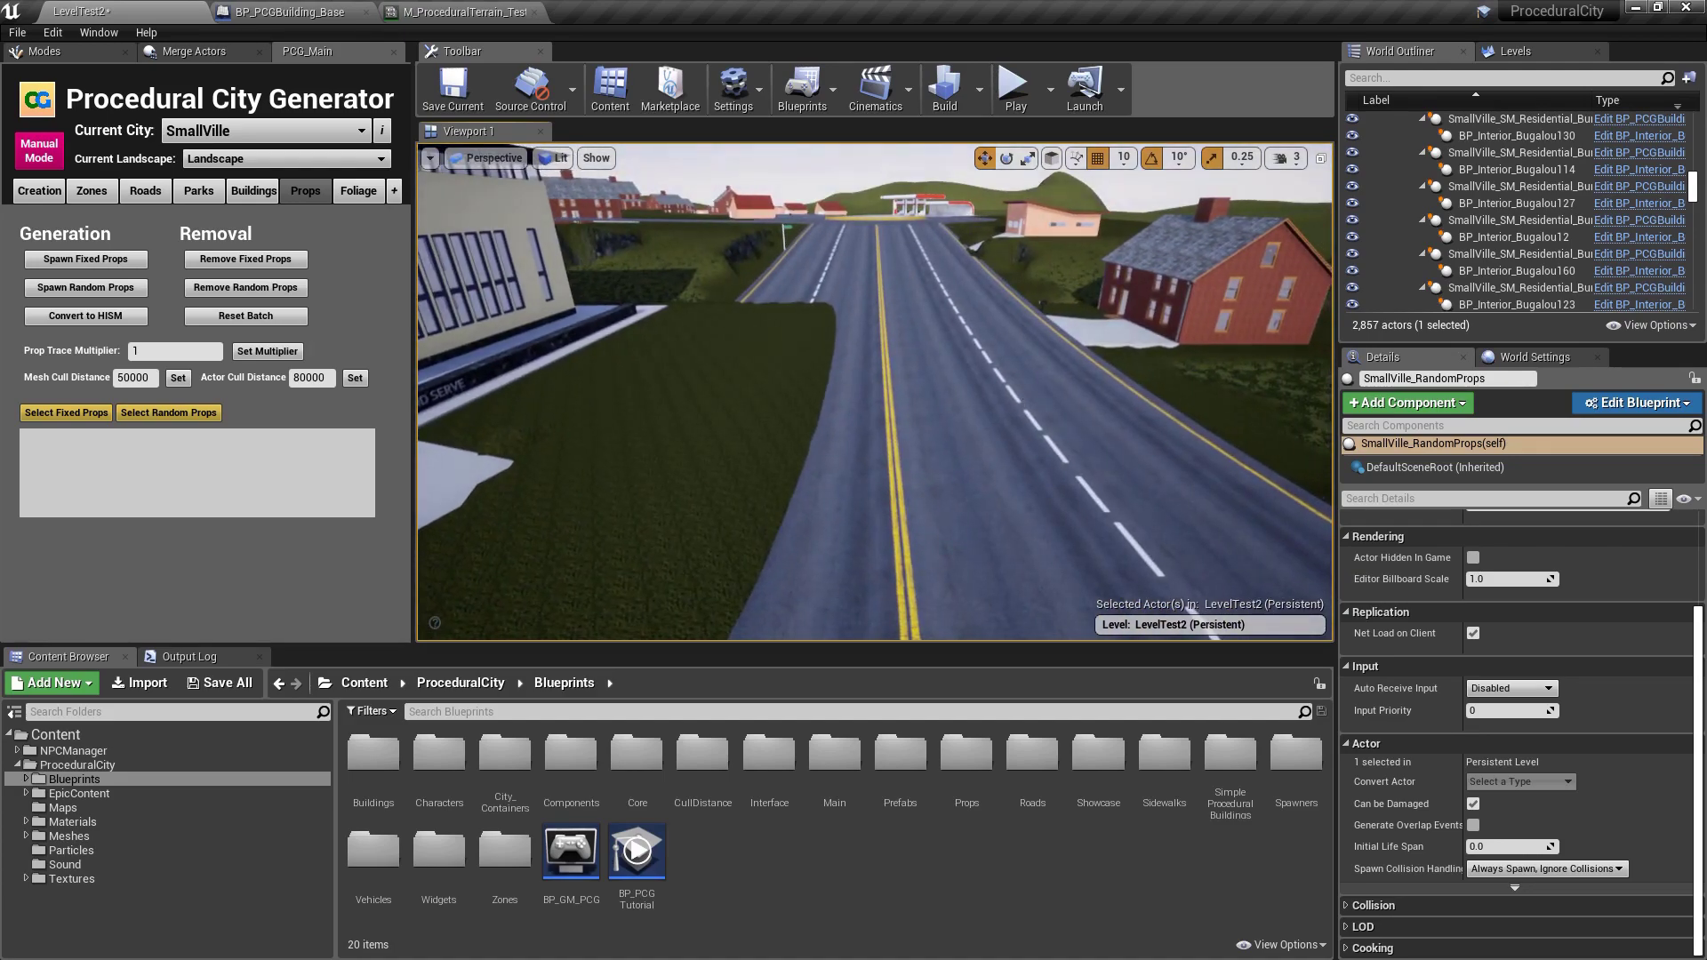
pyautogui.click(1031, 400)
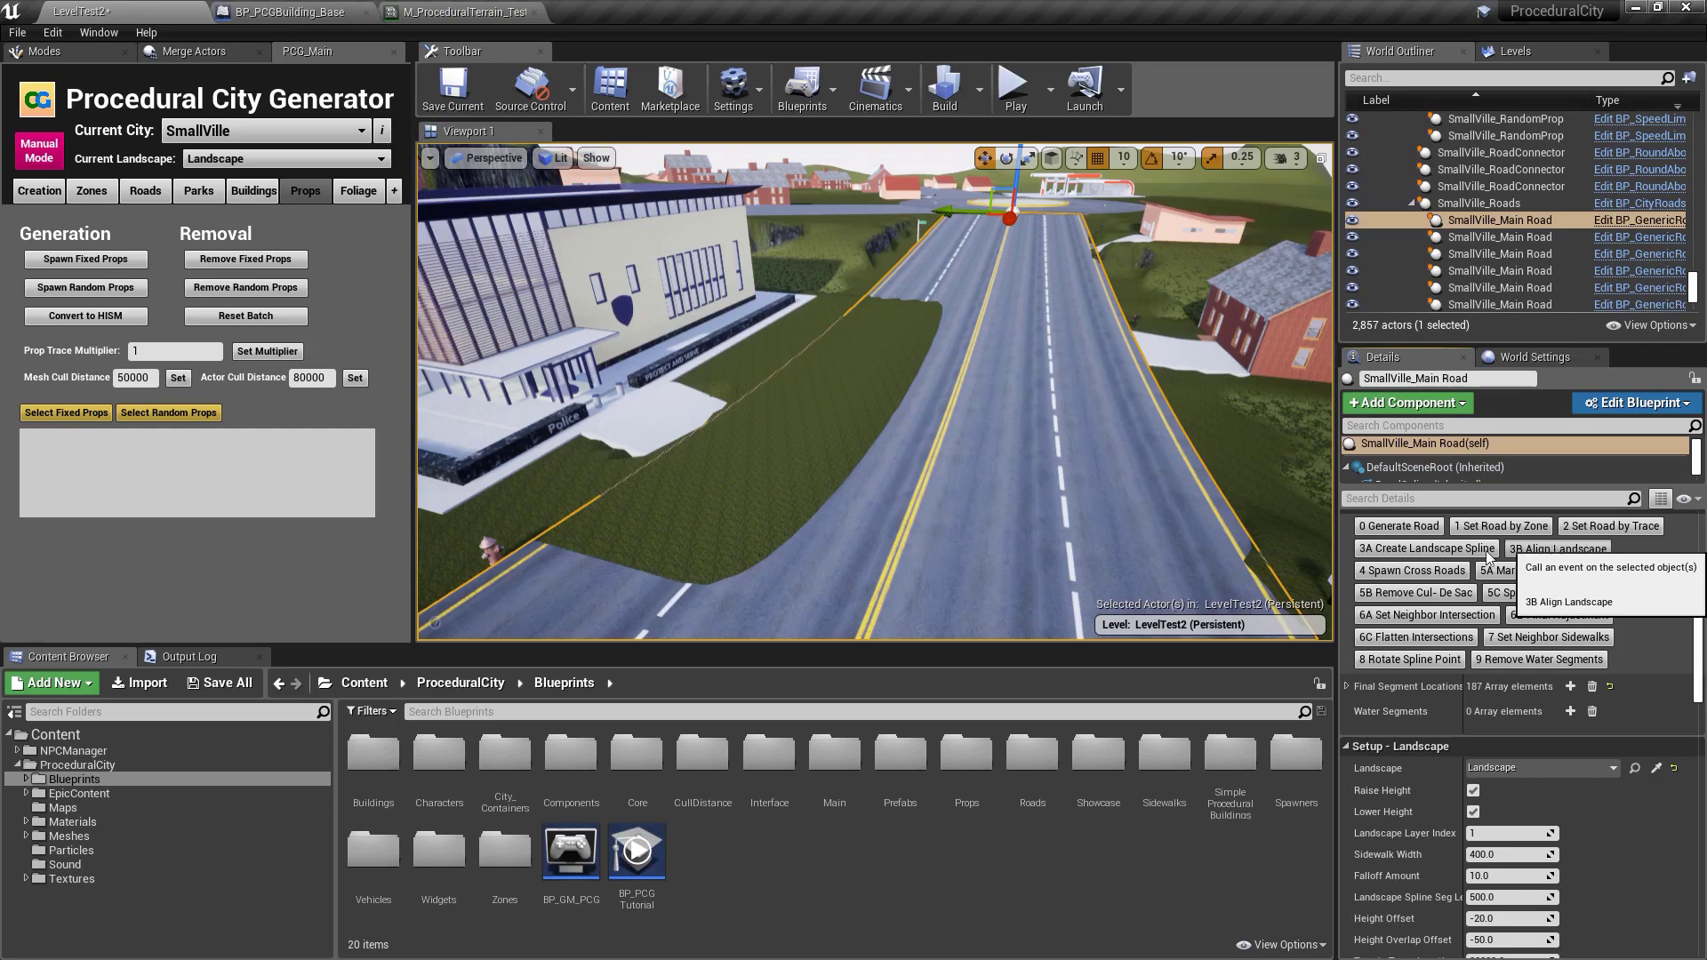
pyautogui.press('w')
pyautogui.moveTo(932, 441)
pyautogui.mouseDown(button='right')
pyautogui.moveTo(936, 380)
pyautogui.moveTo(952, 406)
pyautogui.moveTo(889, 418)
pyautogui.moveTo(905, 436)
pyautogui.mouseUp(button='right')
# - Spawn the city foliage along SmallVille's roads and check the trees beside the street near the gas station
pyautogui.click(356, 192)
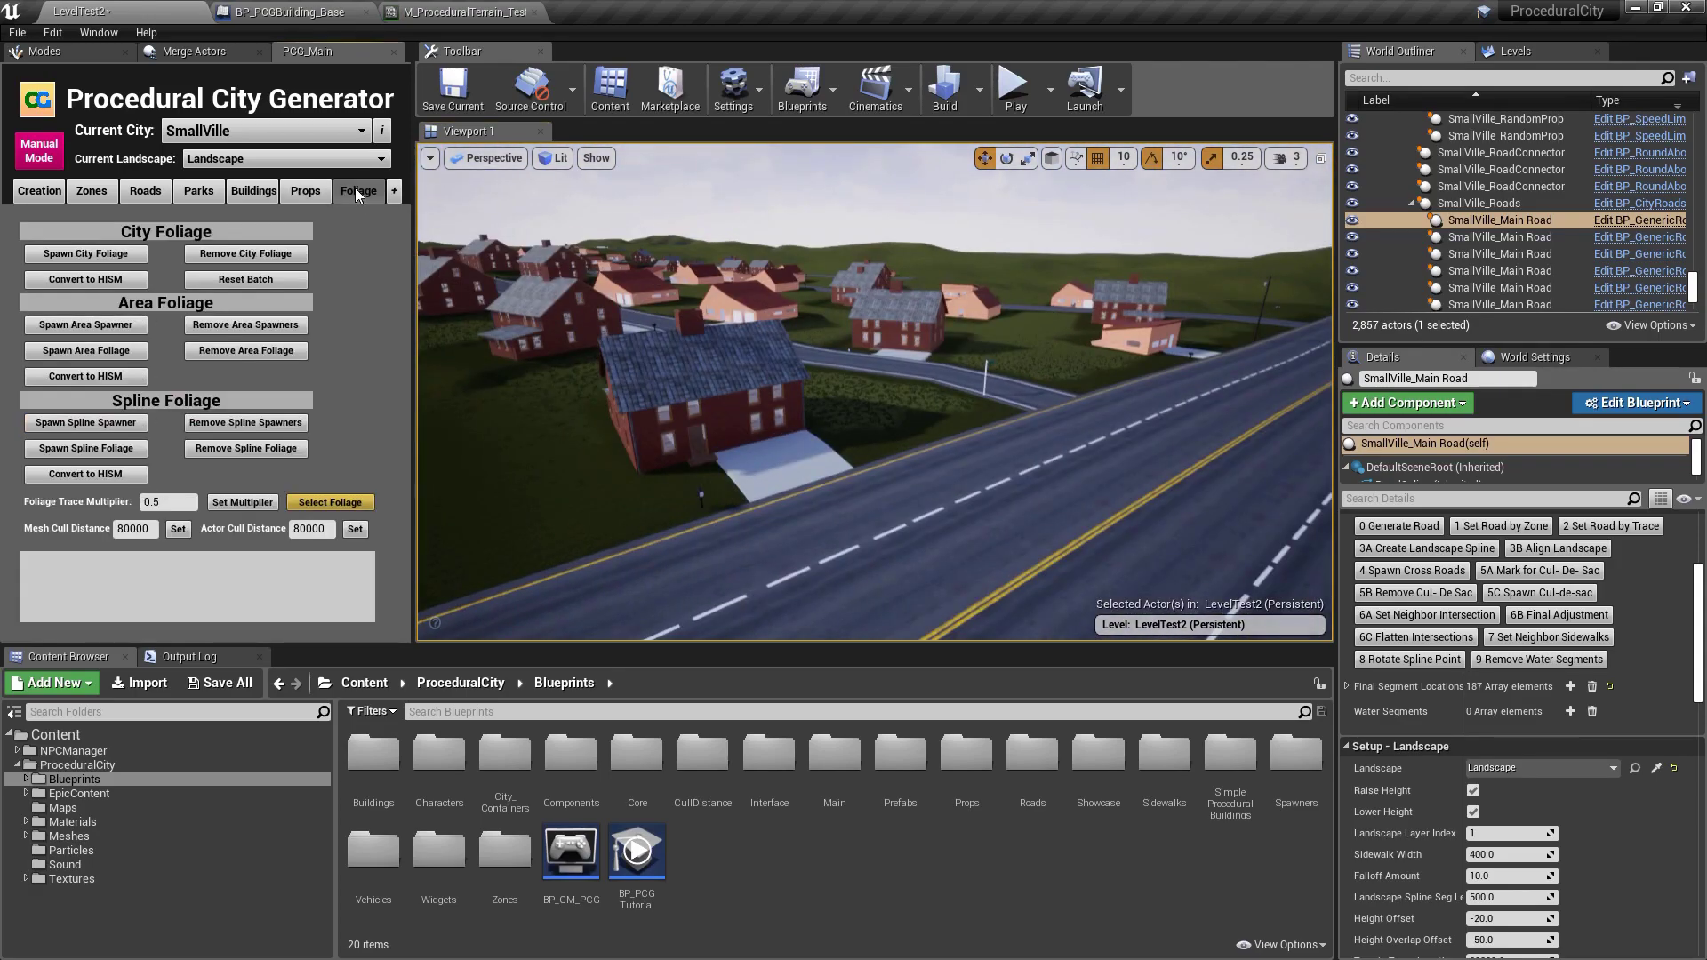
pyautogui.click(89, 252)
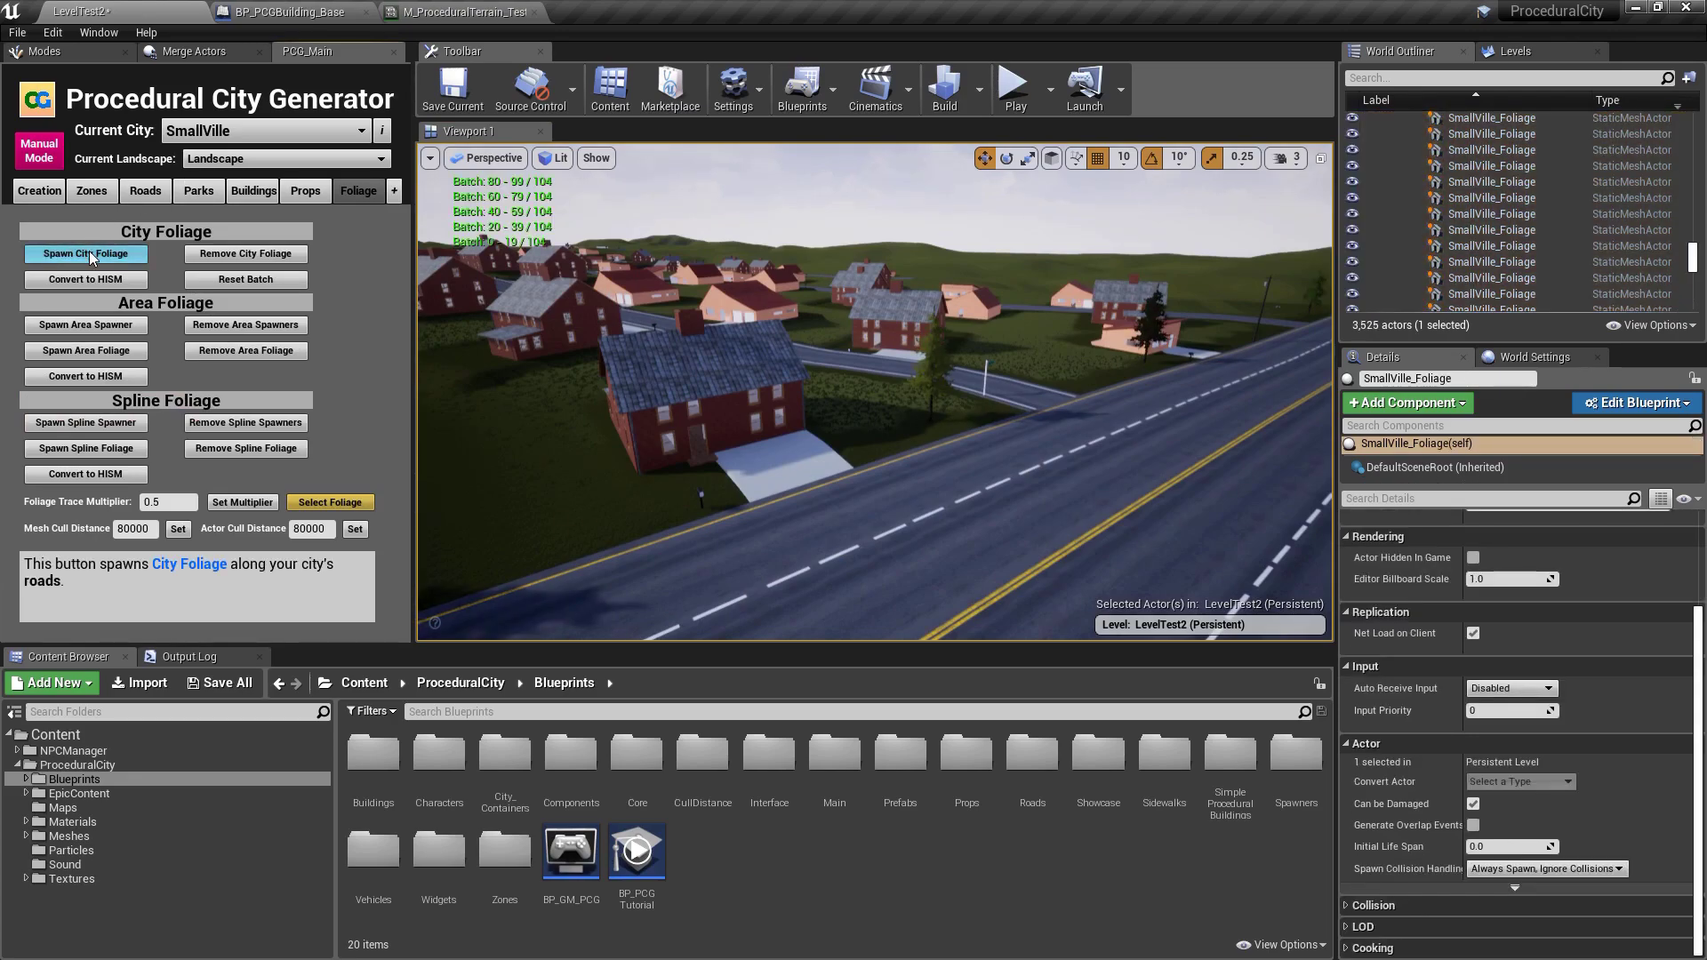
pyautogui.press('w')
pyautogui.moveTo(875, 392); pyautogui.dragTo(729, 353, button='right')
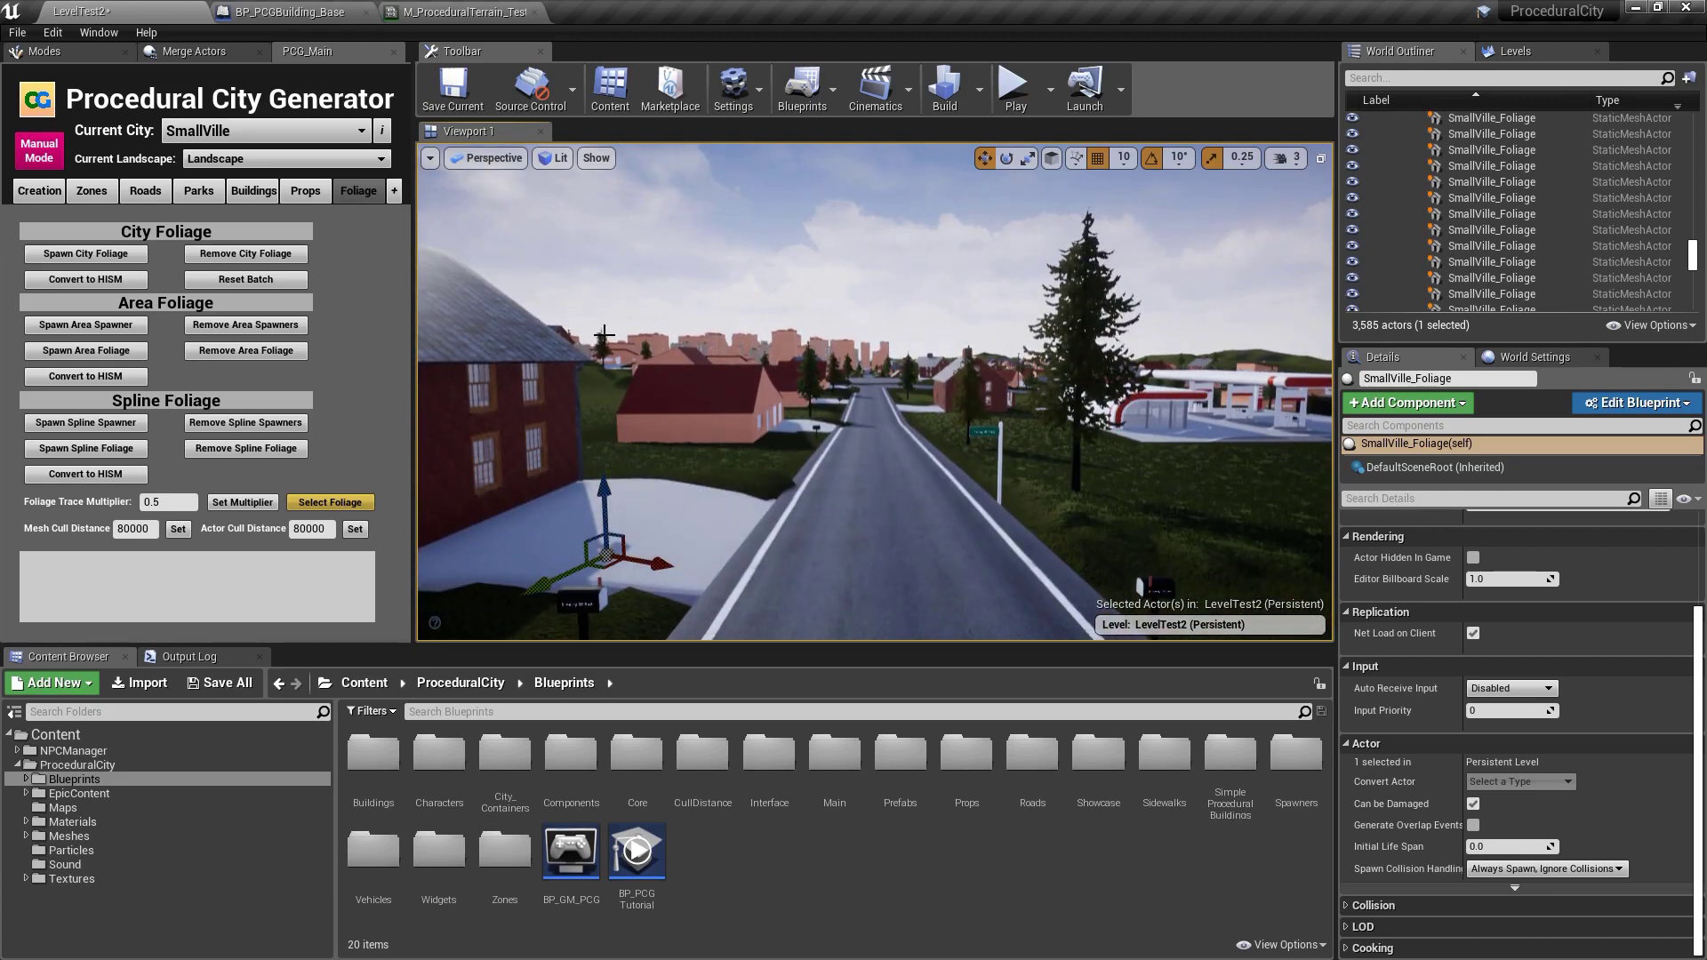
# - Add an area foliage spawner, set its Bounds Scale X and Y to 2000 and turn off Marker Visible
pyautogui.click(86, 325)
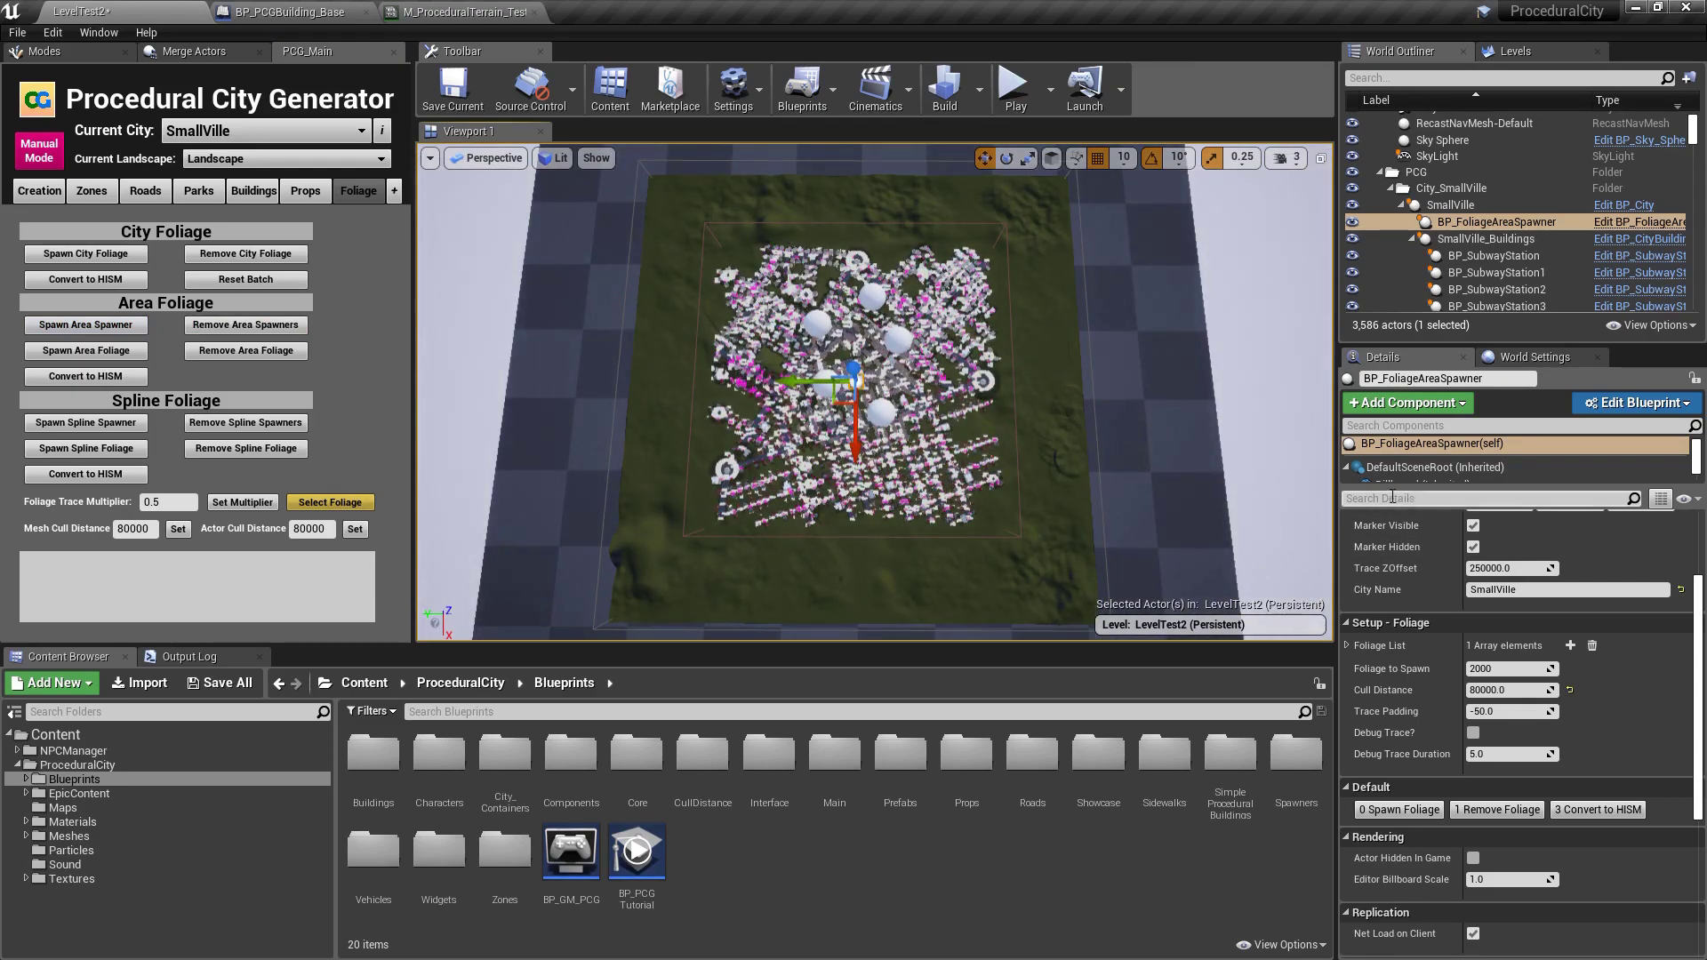
pyautogui.scroll(3, 1494, 623)
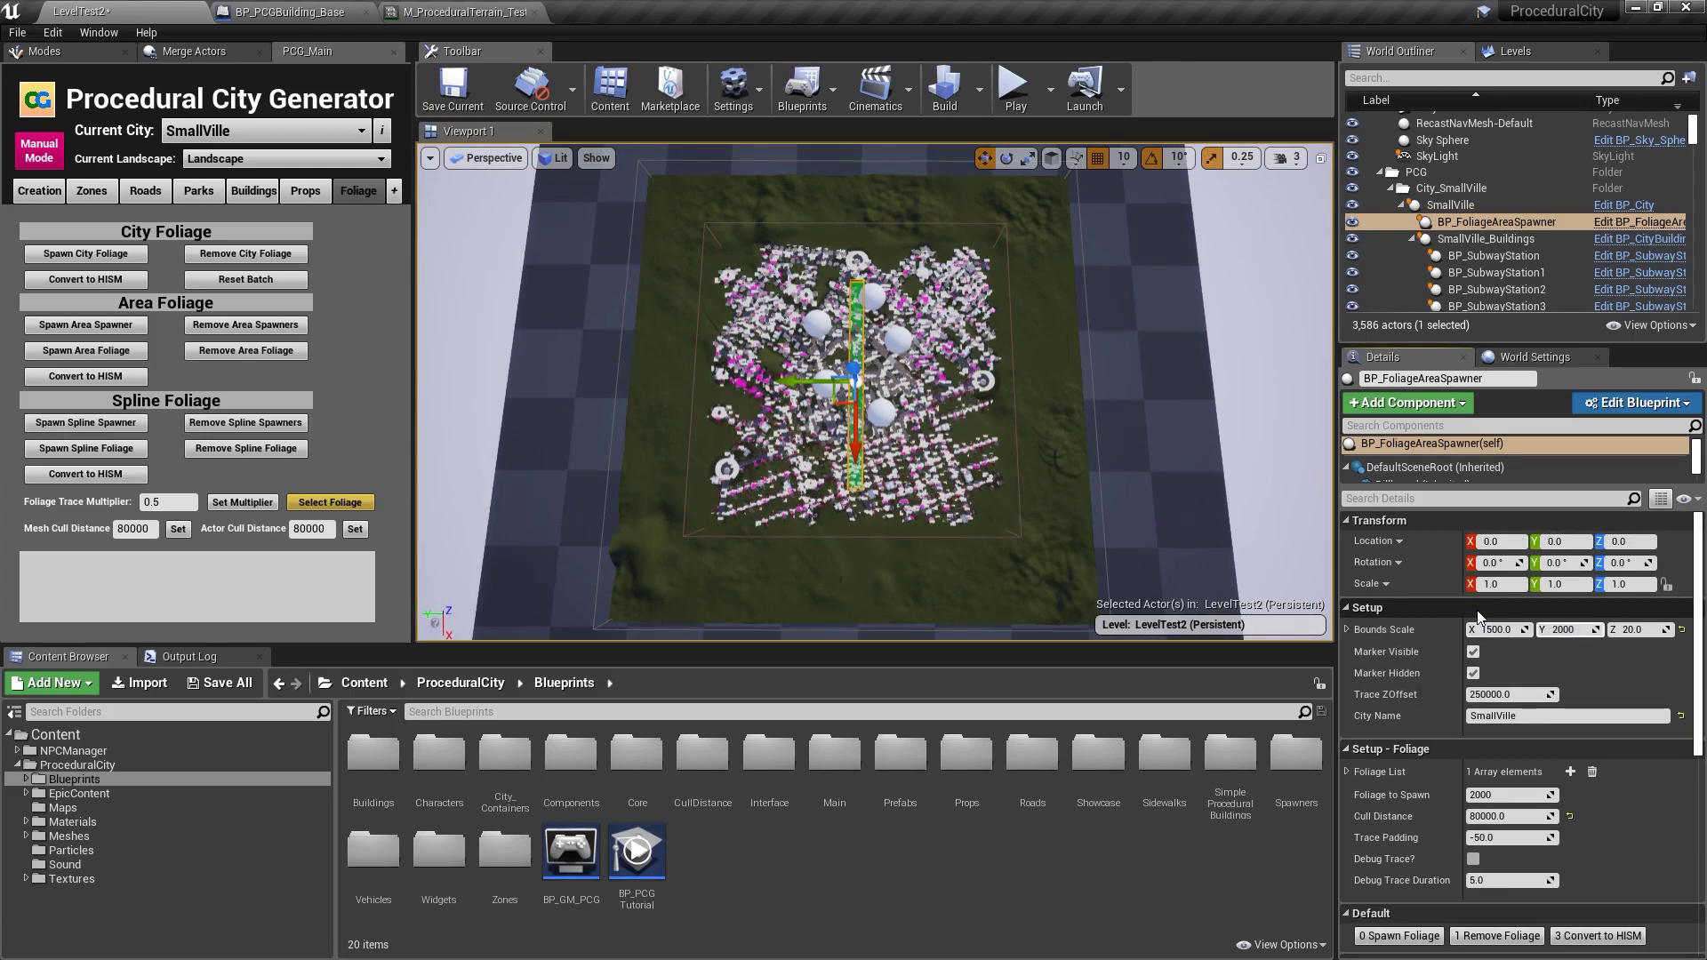
pyautogui.click(1494, 630)
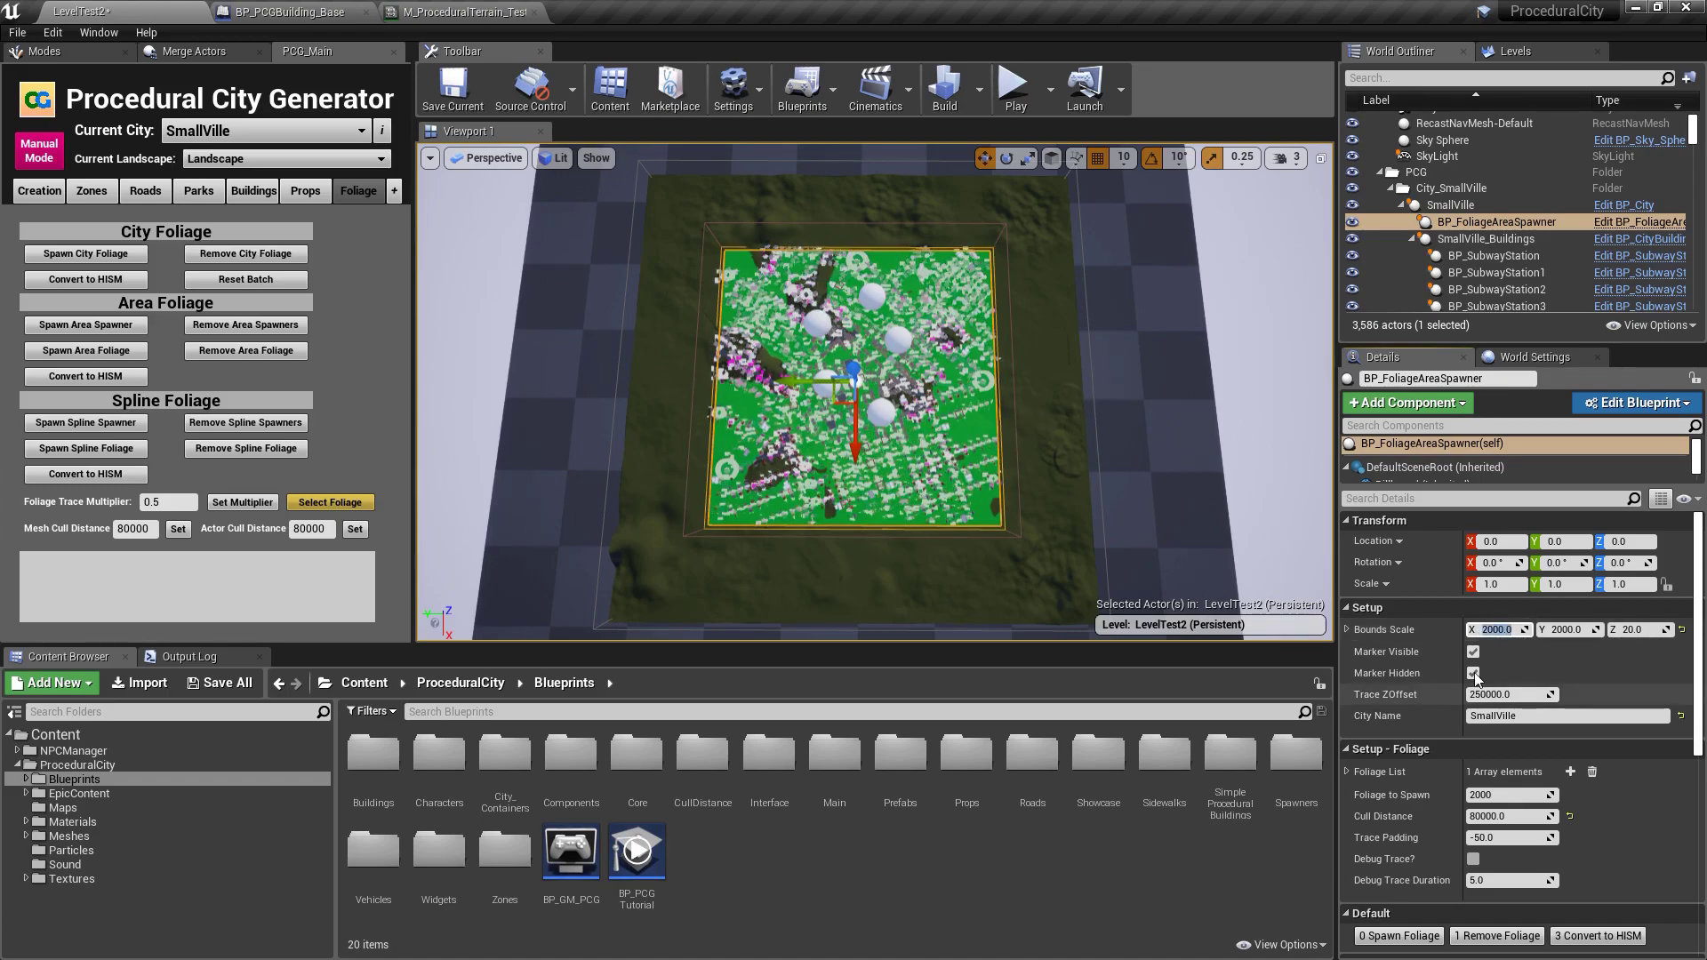
pyautogui.moveTo(1085, 359)
pyautogui.mouseDown(button='right')
pyautogui.moveTo(987, 362)
pyautogui.moveTo(1085, 358)
pyautogui.mouseUp(button='right')
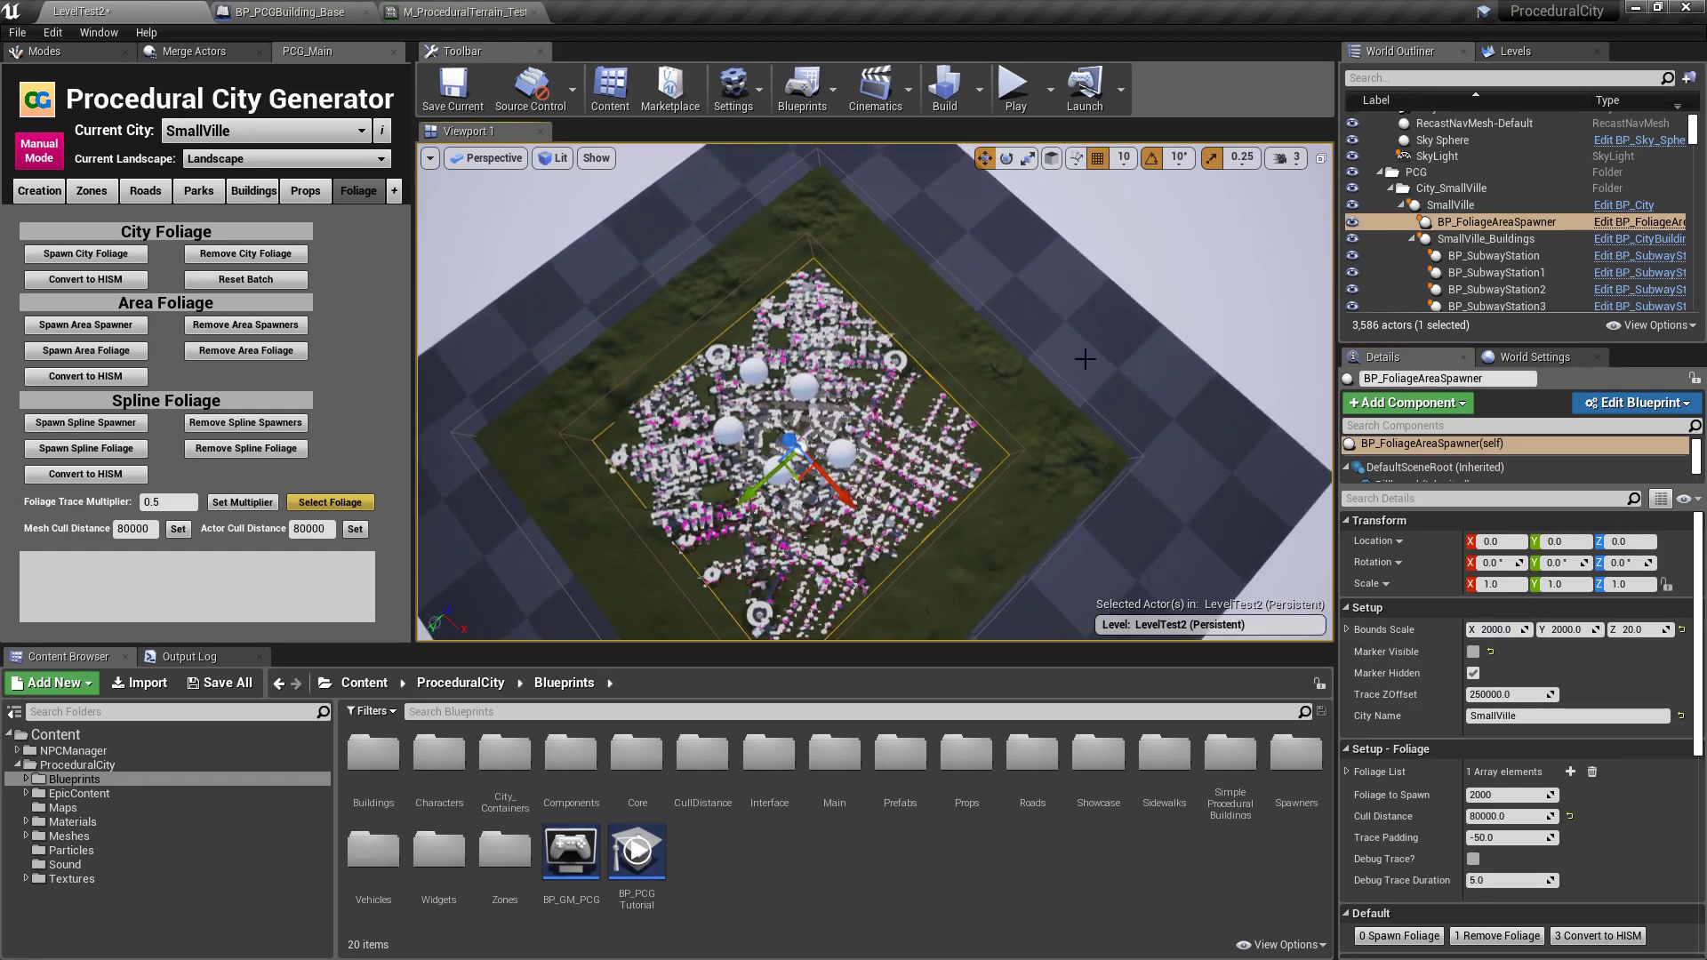
# - Raise the camera speed to 5 and examine the area spawner's Foliage List entry for SM_PineTree near the gas station
pyautogui.click(1299, 160)
pyautogui.click(1366, 203)
pyautogui.press('w')
pyautogui.moveTo(1156, 311); pyautogui.dragTo(1311, 315, button='right')
pyautogui.moveTo(1019, 338)
pyautogui.mouseDown(button='right')
pyautogui.moveTo(1018, 357)
pyautogui.moveTo(1018, 307)
pyautogui.mouseUp(button='right')
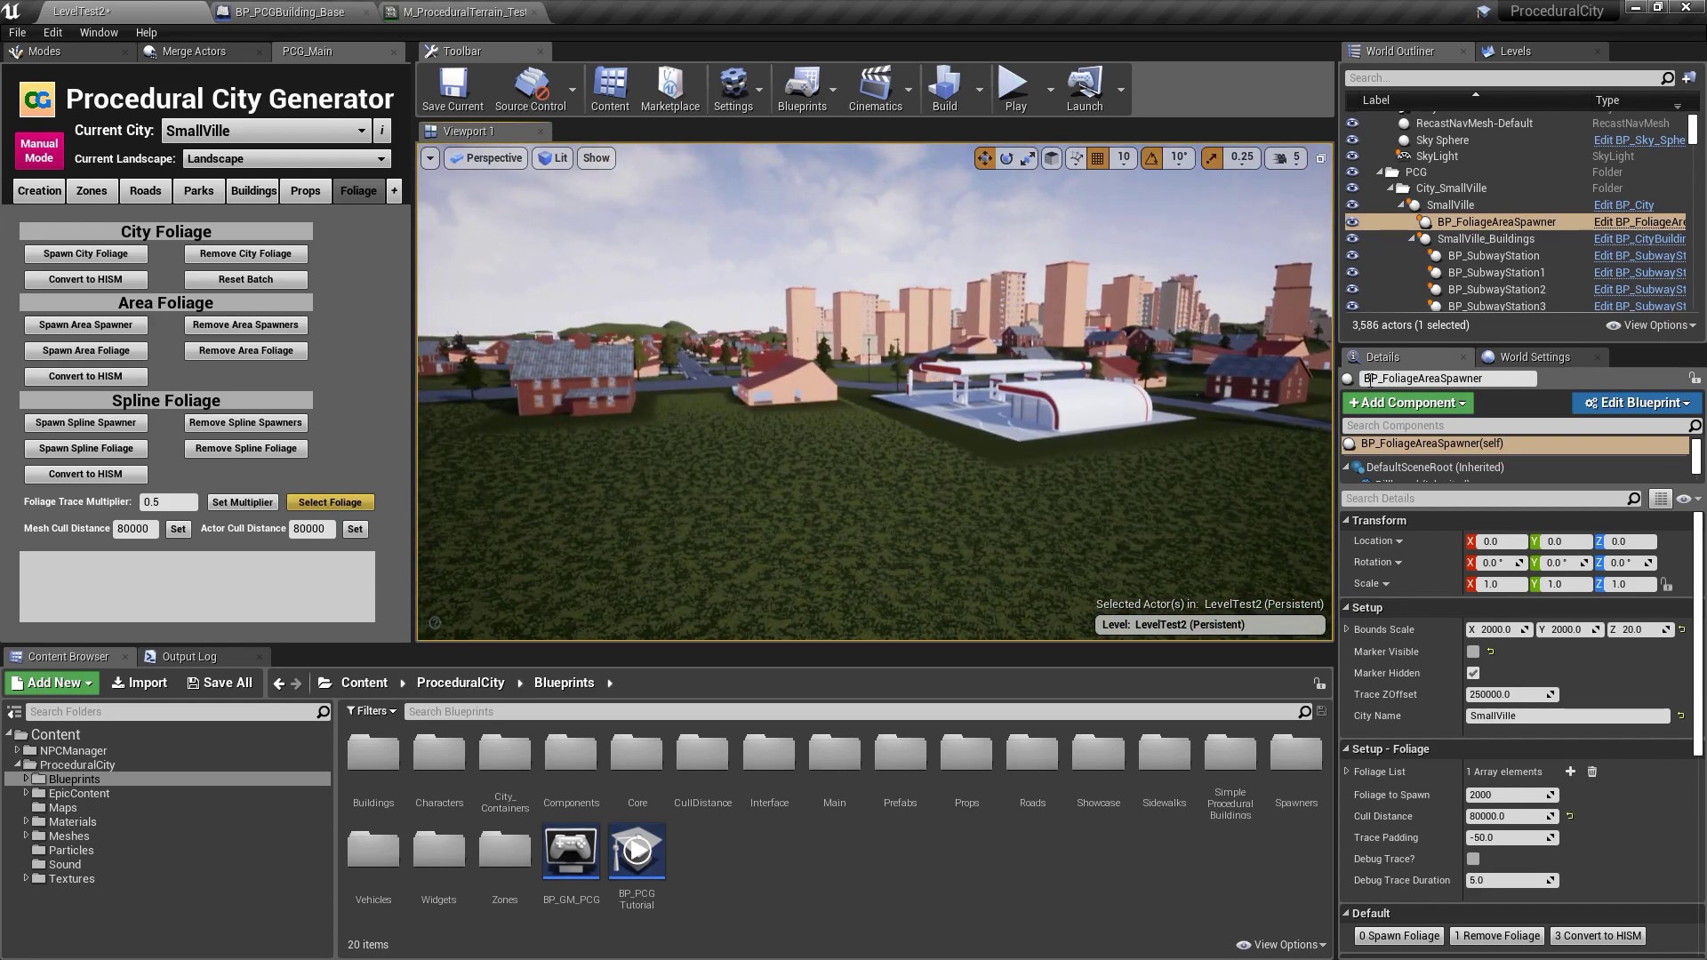
pyautogui.scroll(-1, 1401, 722)
pyautogui.click(1349, 717)
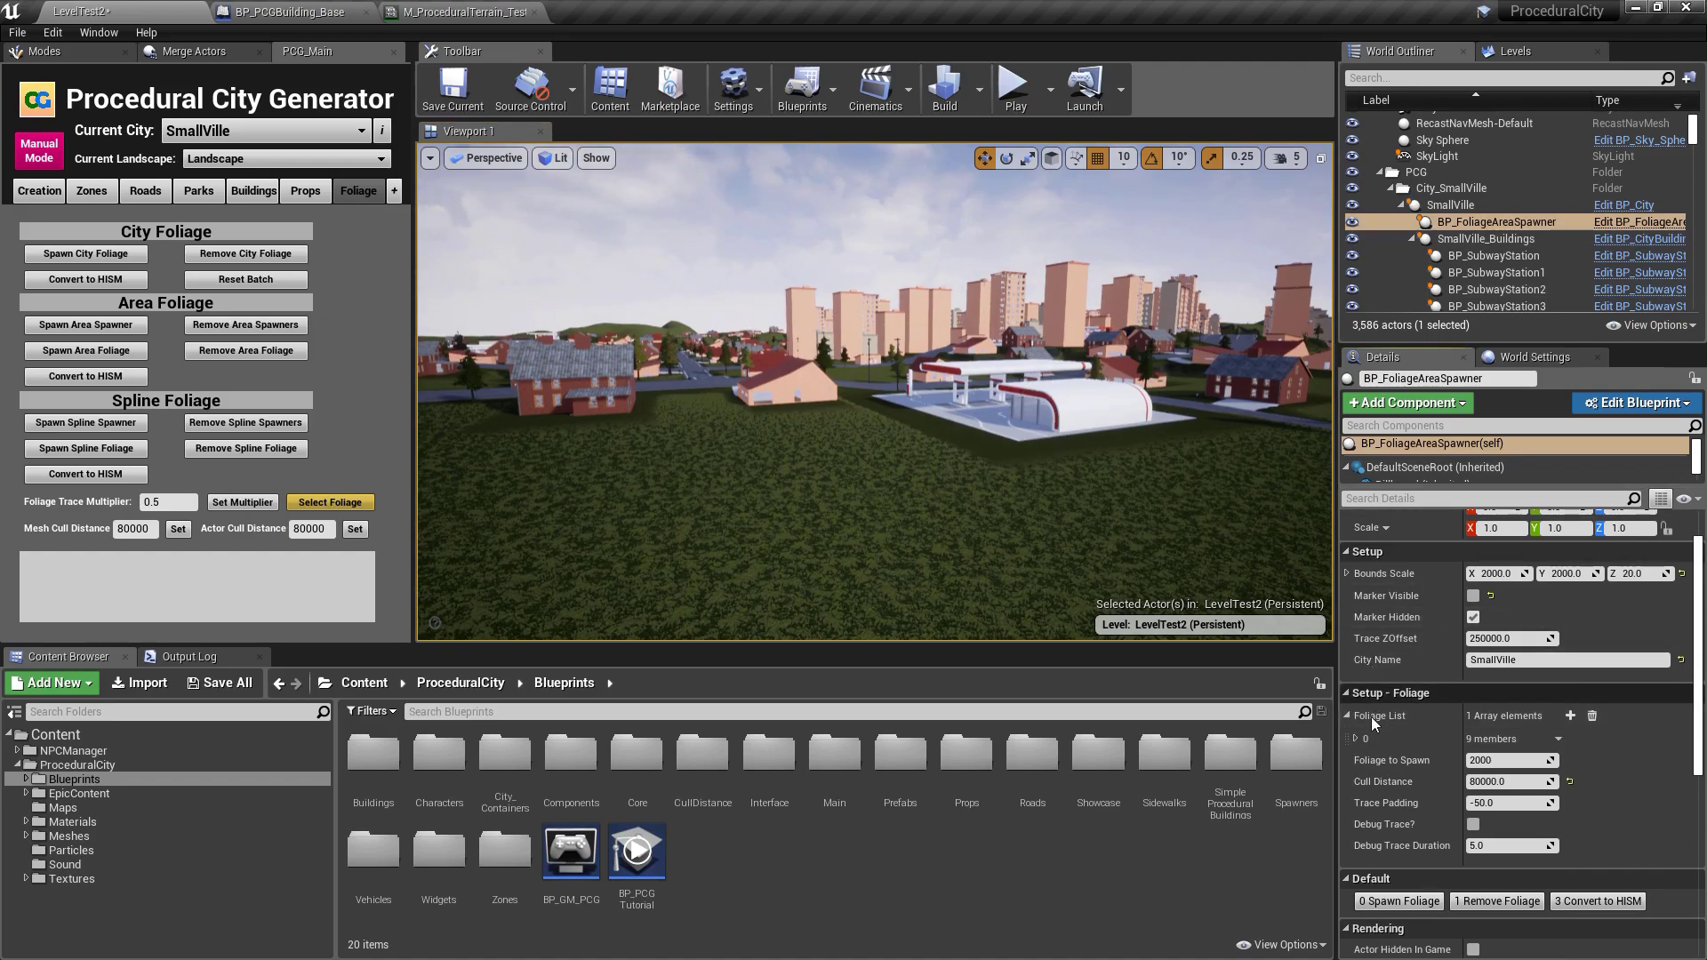
pyautogui.click(1357, 739)
pyautogui.scroll(-1, 1360, 725)
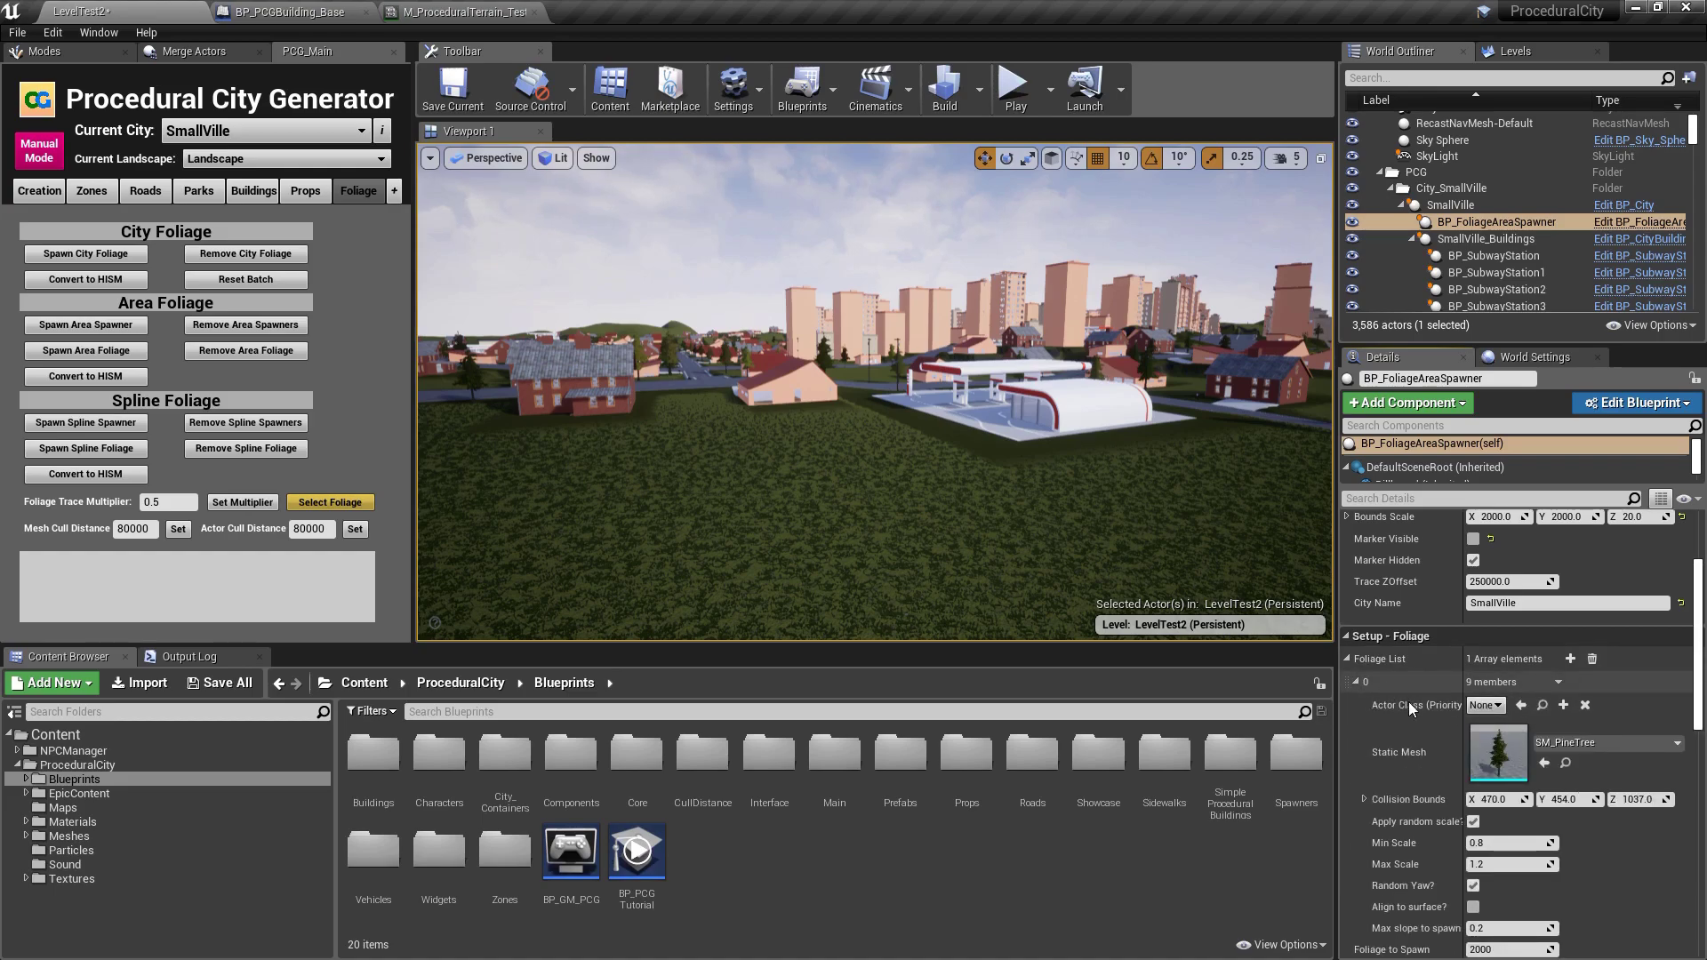
pyautogui.scroll(-1, 1408, 711)
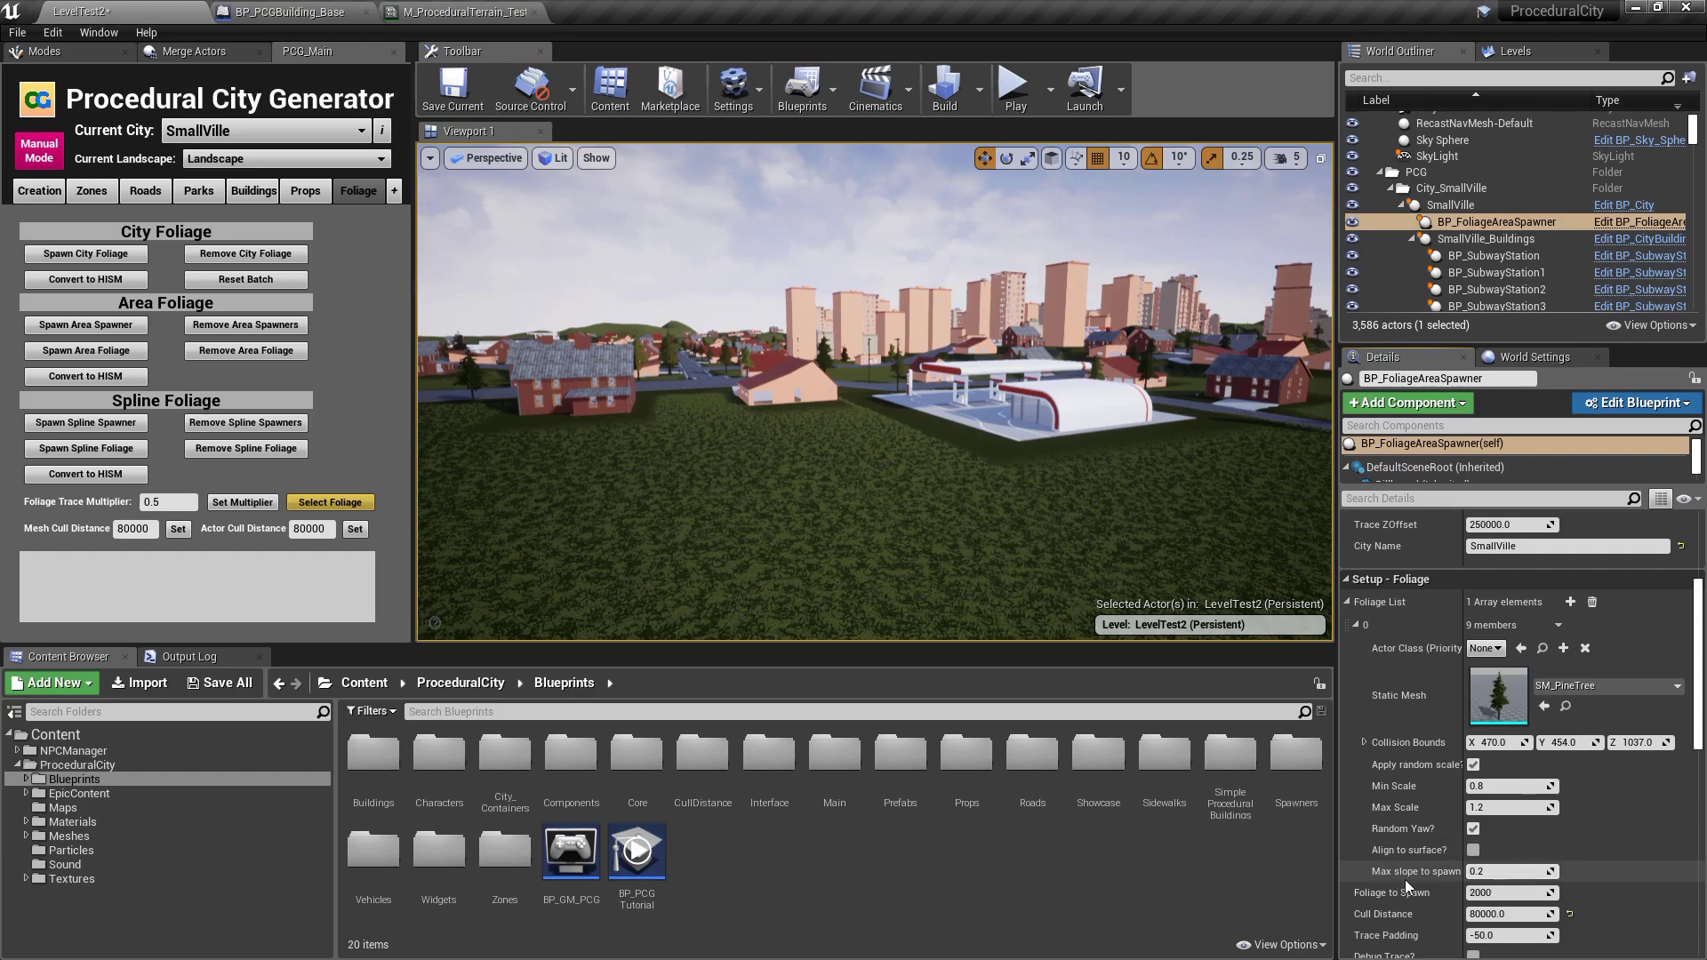
# - Spawn the area foliage repeatedly until pine trees fill the open ground between the houses
pyautogui.moveTo(998, 345); pyautogui.dragTo(729, 338, button='right')
pyautogui.moveTo(822, 311); pyautogui.dragTo(915, 268, button='right')
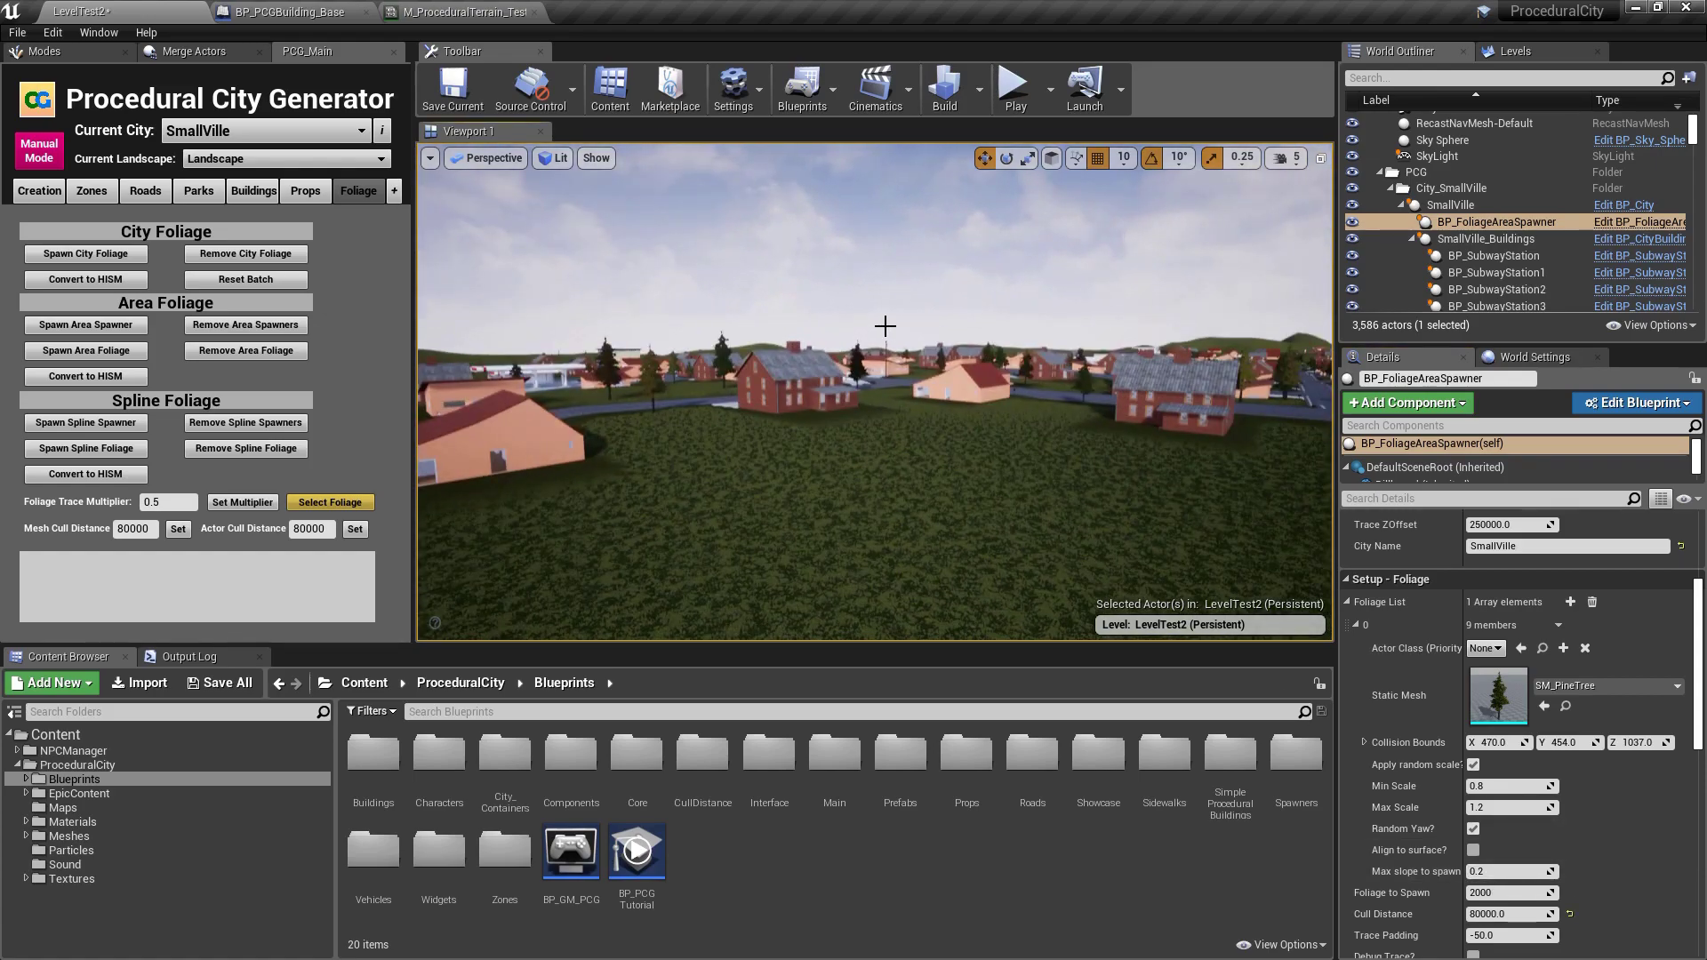
pyautogui.moveTo(876, 391); pyautogui.dragTo(827, 423, button='right')
pyautogui.moveTo(473, 219); pyautogui.dragTo(534, 213, button='right')
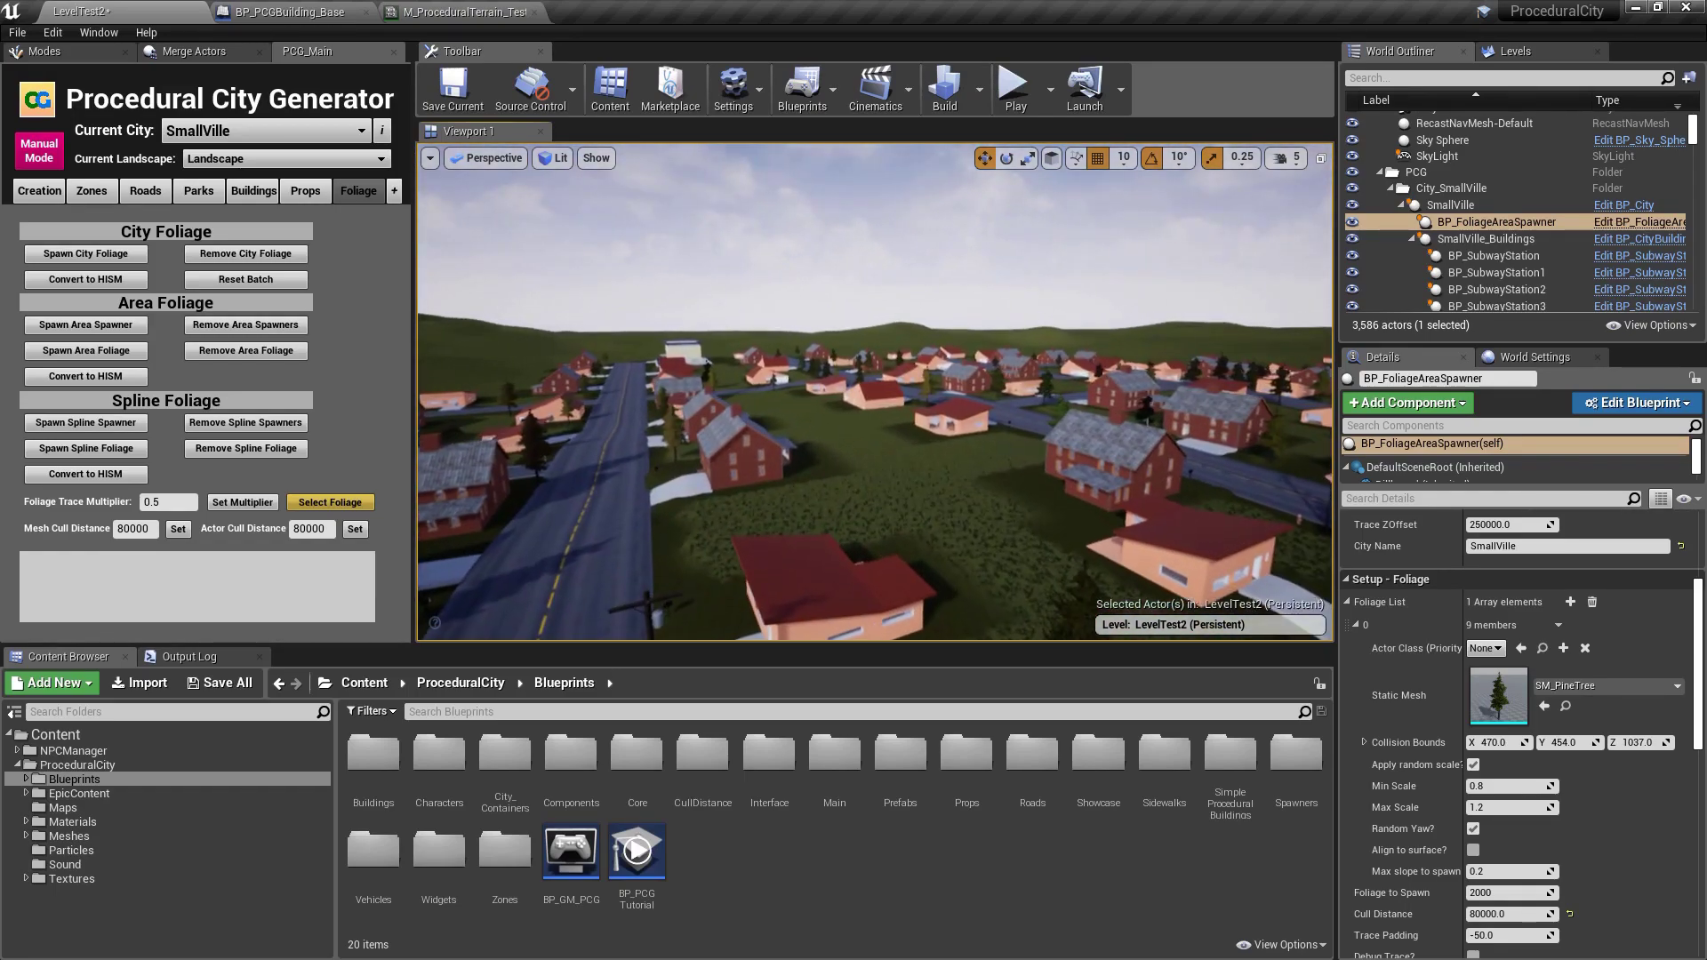
pyautogui.moveTo(775, 244); pyautogui.dragTo(738, 249, button='right')
pyautogui.click(104, 351)
pyautogui.click(104, 350)
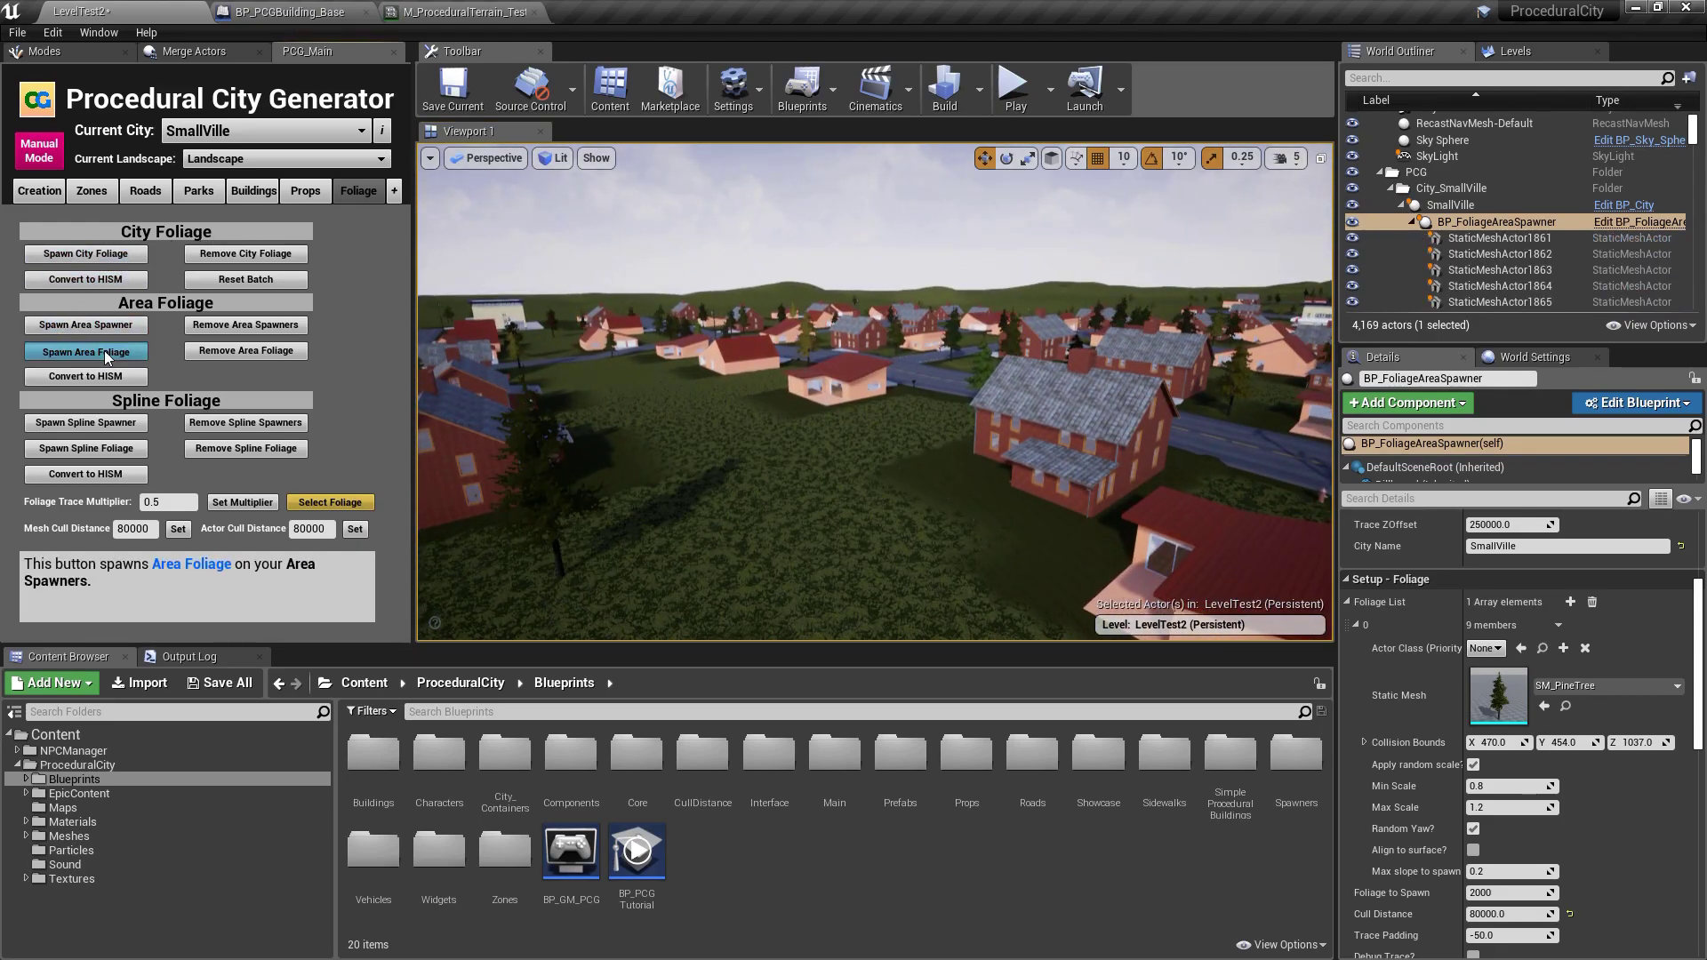
pyautogui.click(104, 350)
pyautogui.click(105, 350)
pyautogui.click(104, 351)
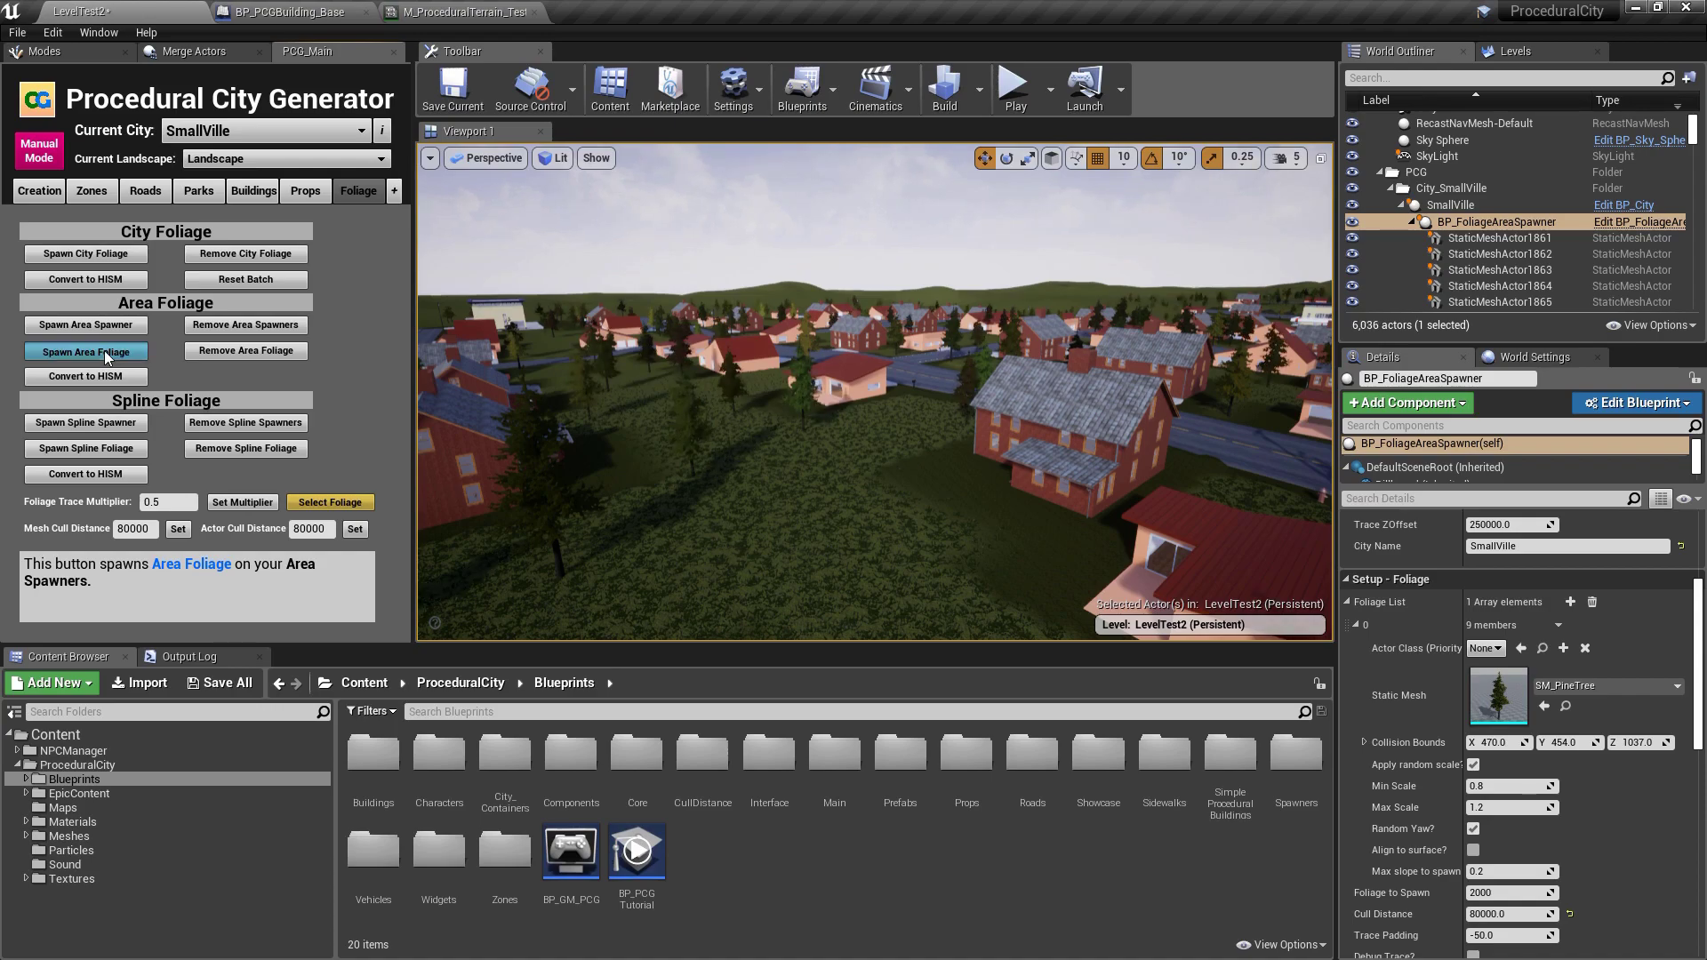
pyautogui.click(104, 350)
pyautogui.click(104, 351)
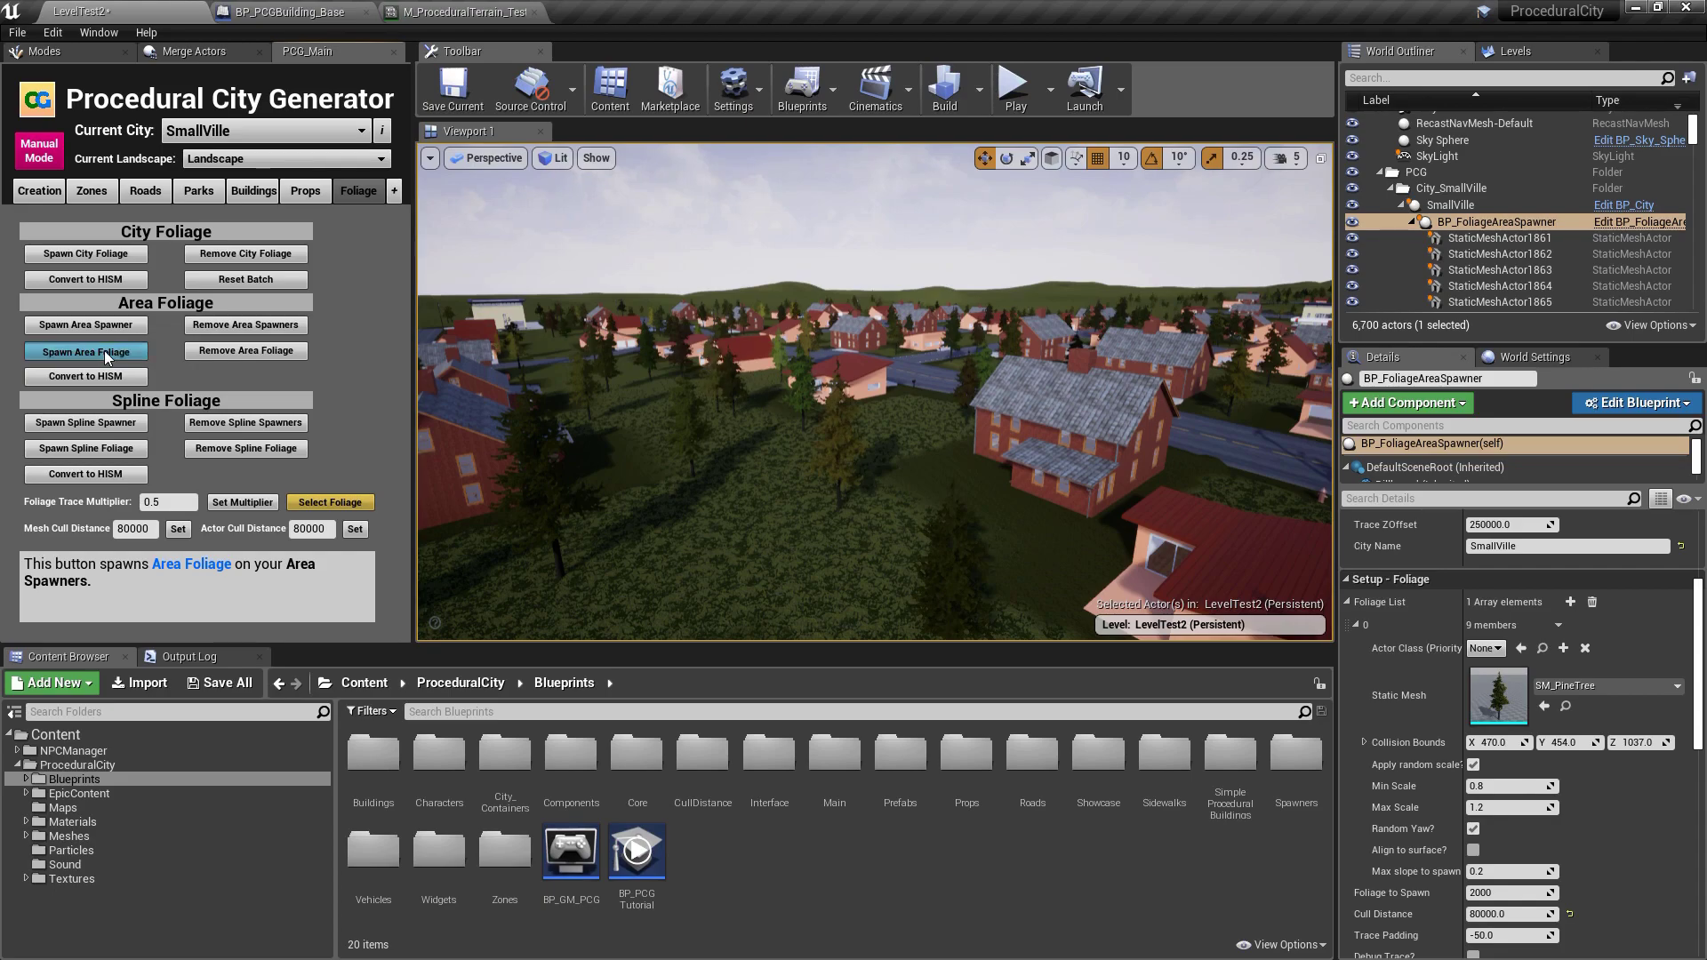
# - Inspect the spawned trees across the suburbs and downtown streets, lowering the camera speed to 2
pyautogui.moveTo(827, 356); pyautogui.dragTo(1246, 375, button='right')
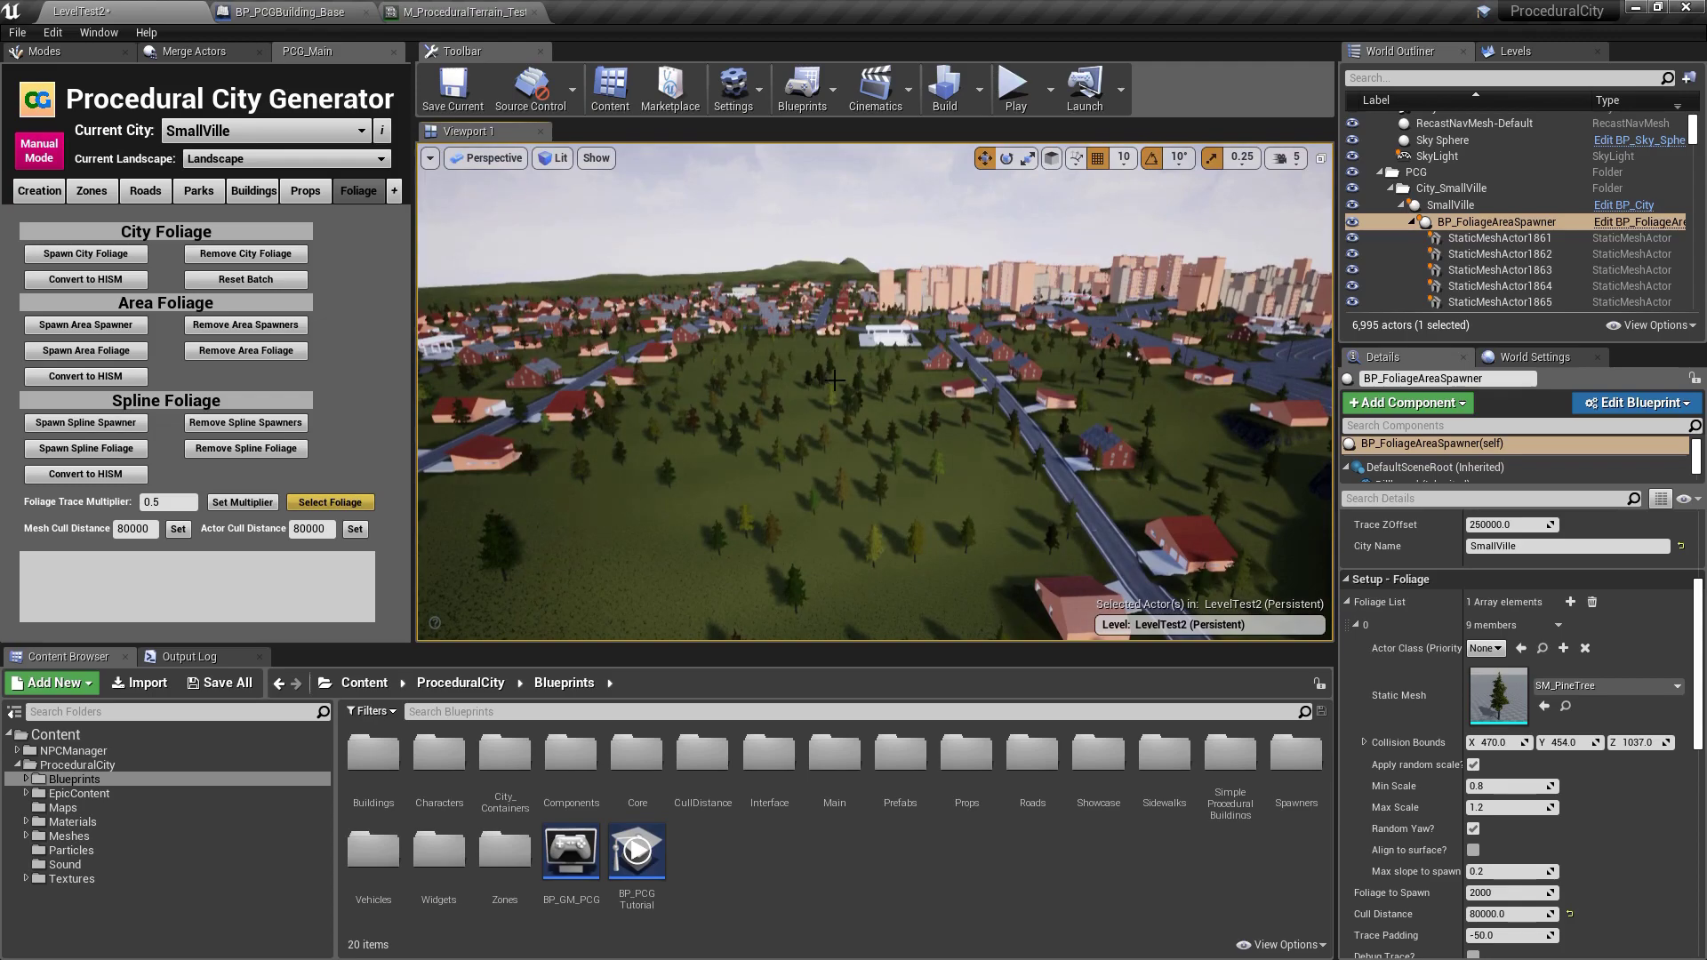
pyautogui.moveTo(834, 379); pyautogui.dragTo(871, 381, button='right')
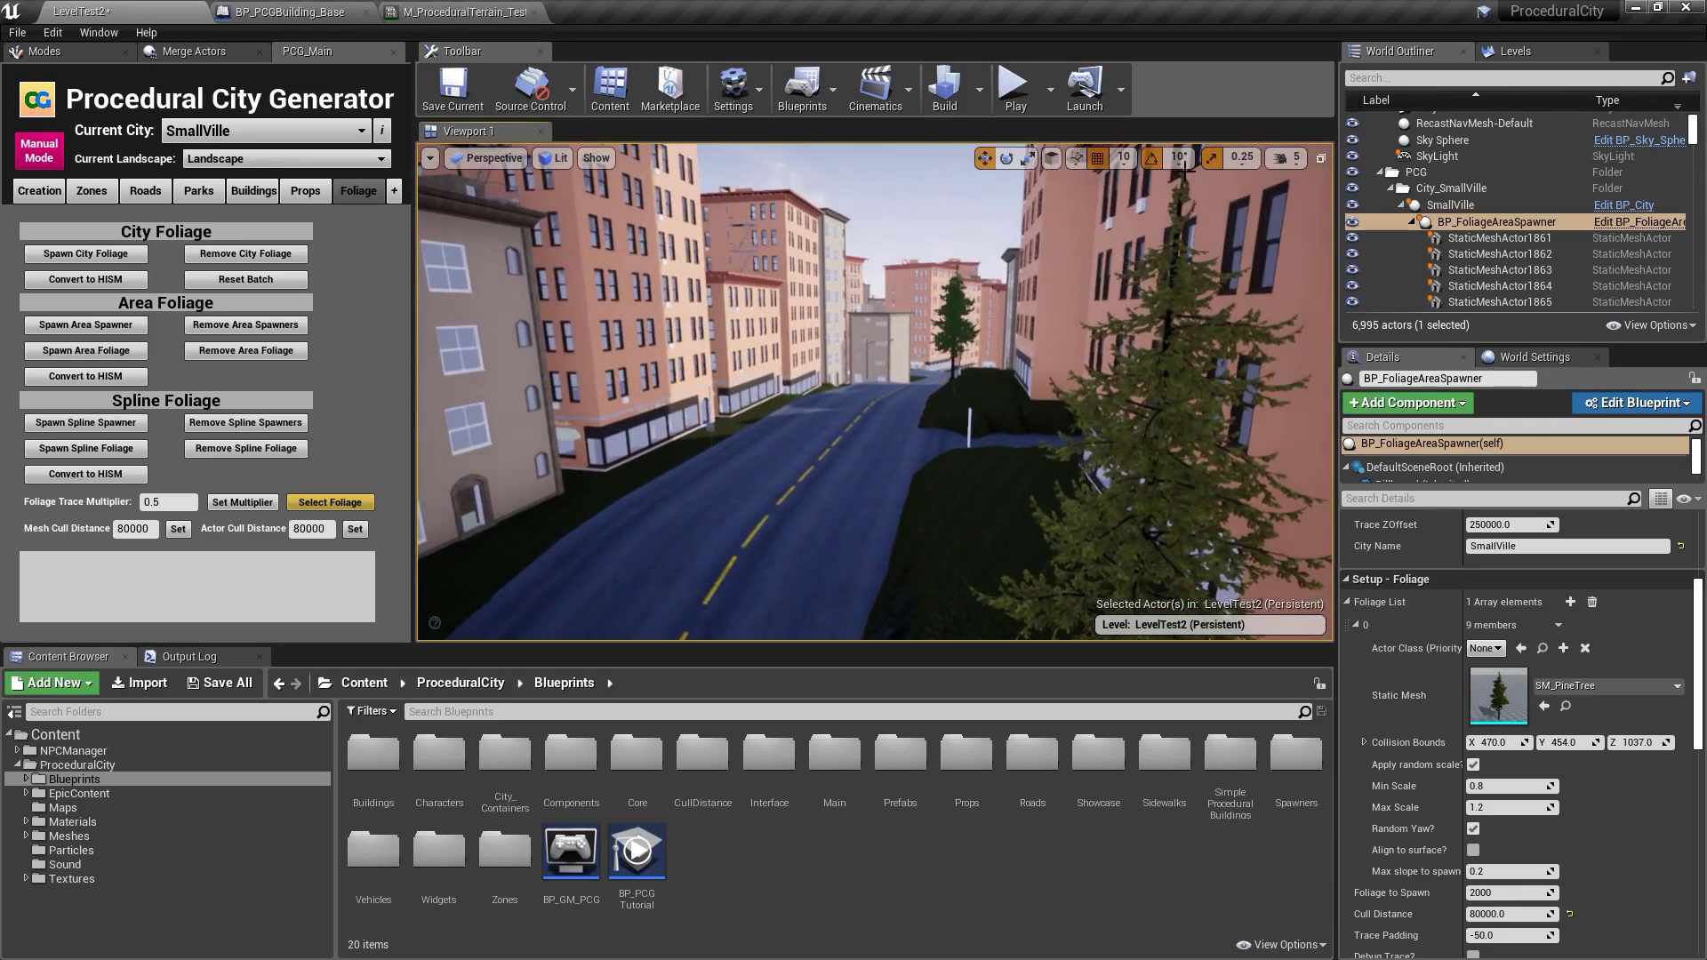
pyautogui.click(1290, 157)
pyautogui.moveTo(1156, 356)
pyautogui.mouseDown(button='right')
pyautogui.moveTo(1254, 355)
pyautogui.moveTo(1136, 354)
pyautogui.moveTo(1158, 354)
pyautogui.mouseUp(button='right')
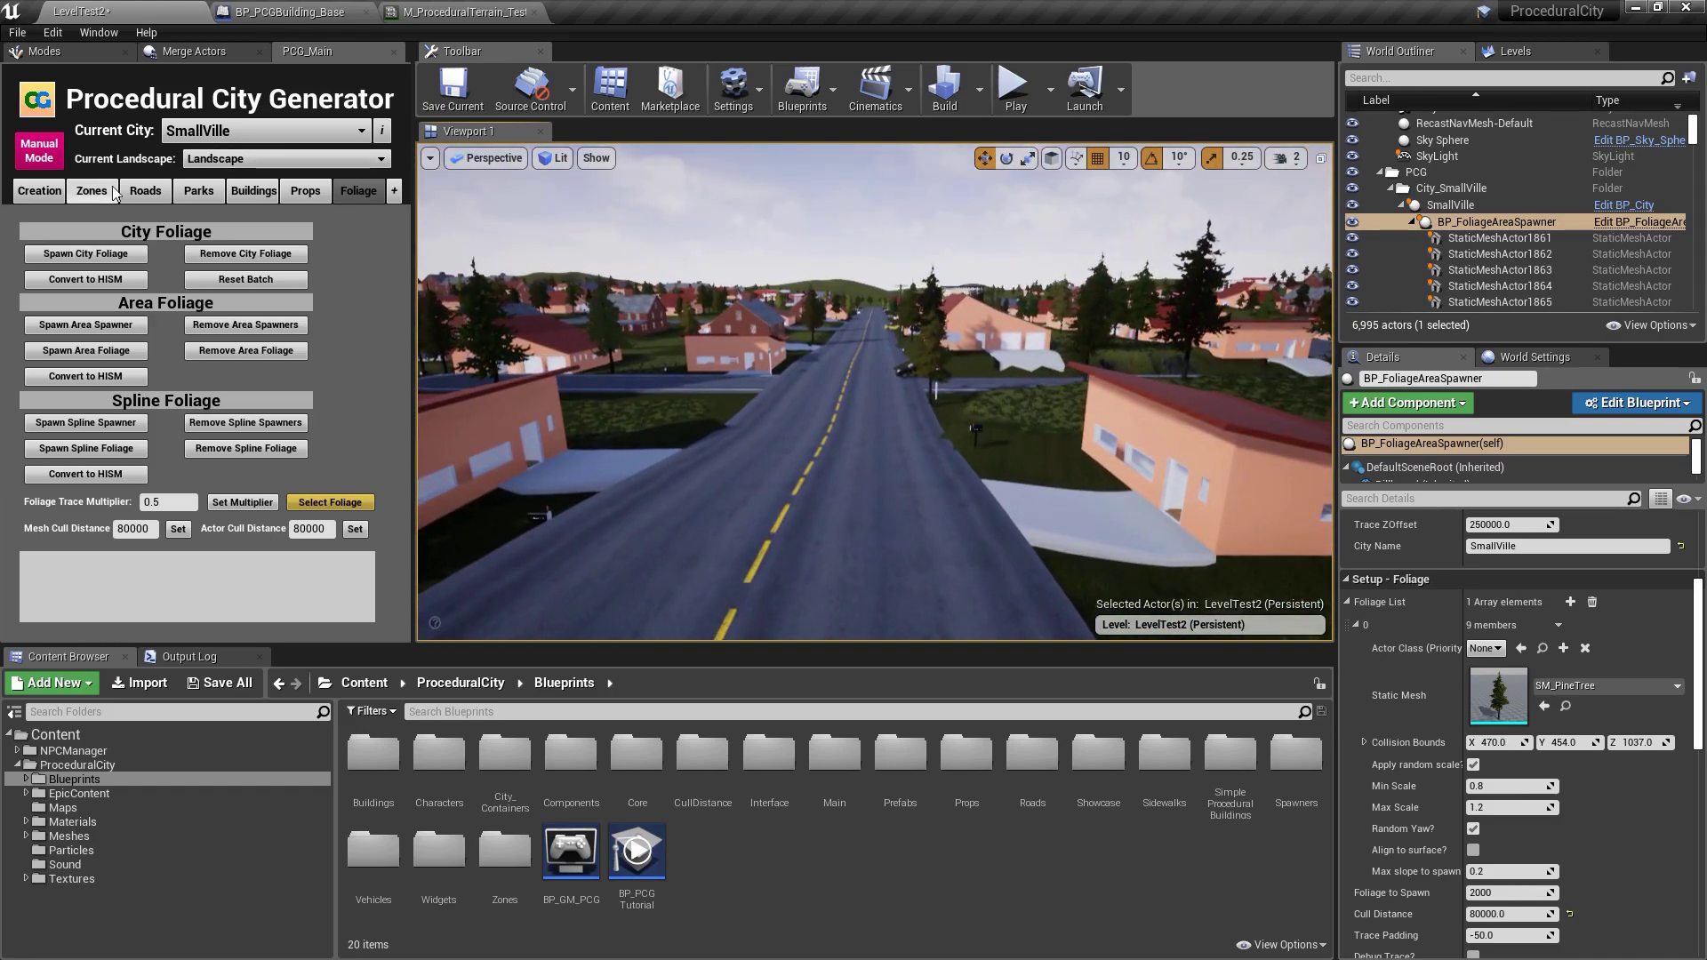
# - Select all of SmallVille's main roads as a group to view their shared settings
pyautogui.click(145, 191)
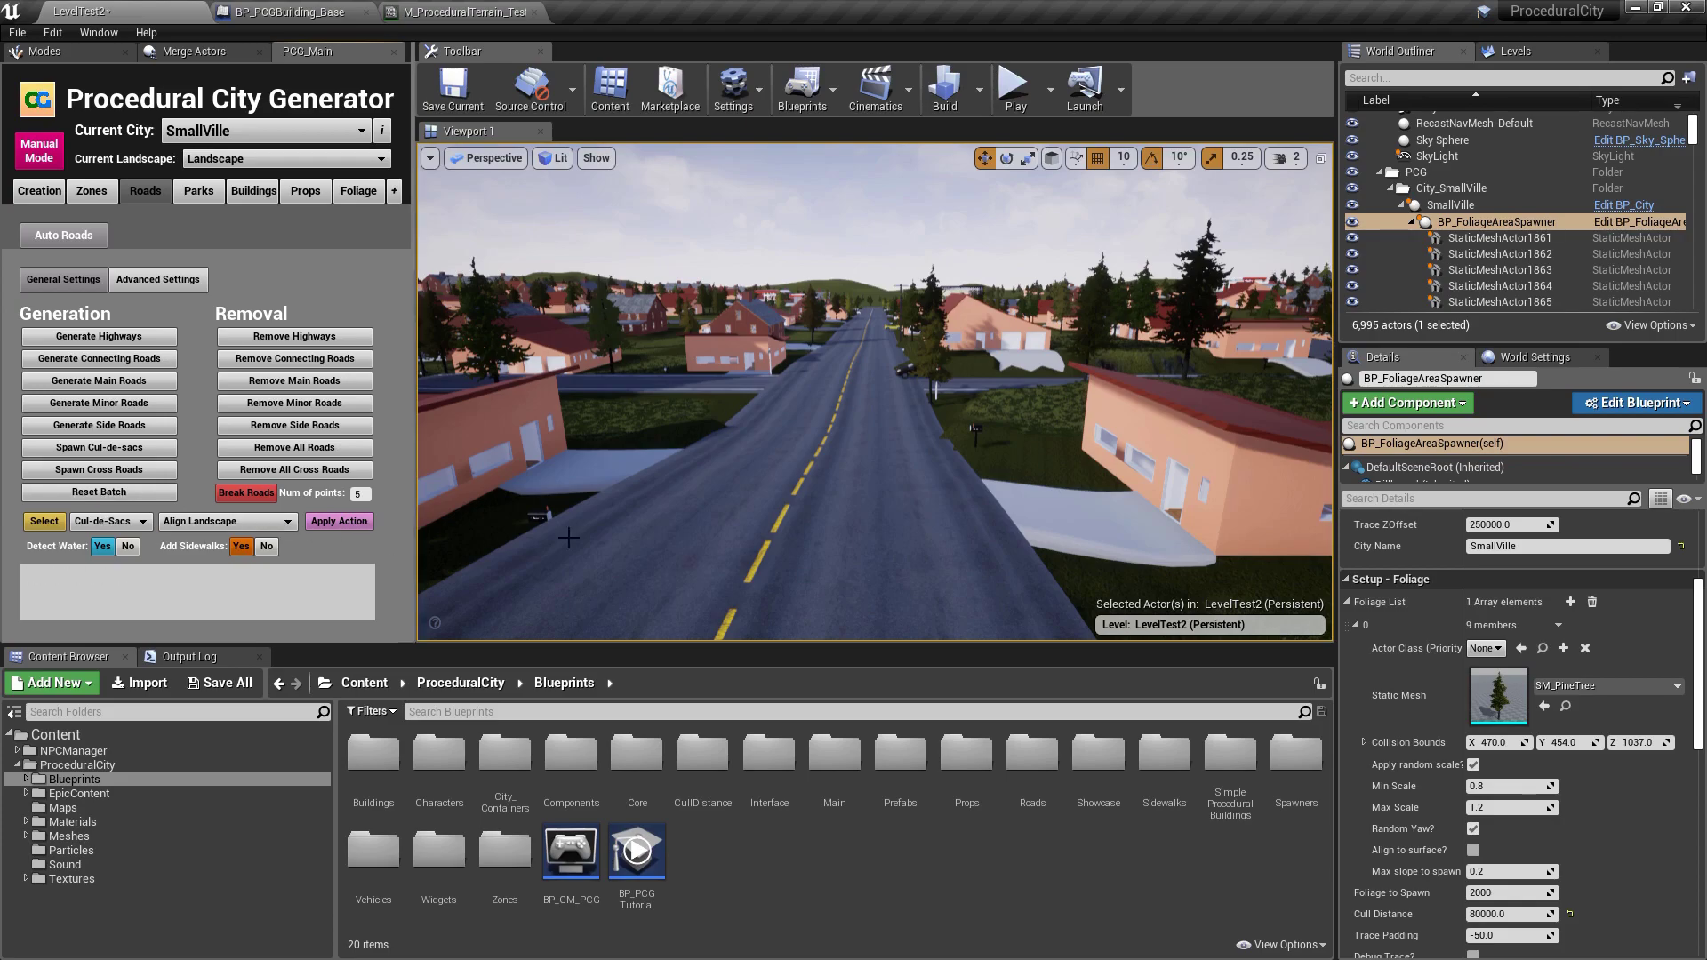
pyautogui.click(108, 521)
pyautogui.click(102, 550)
pyautogui.click(34, 521)
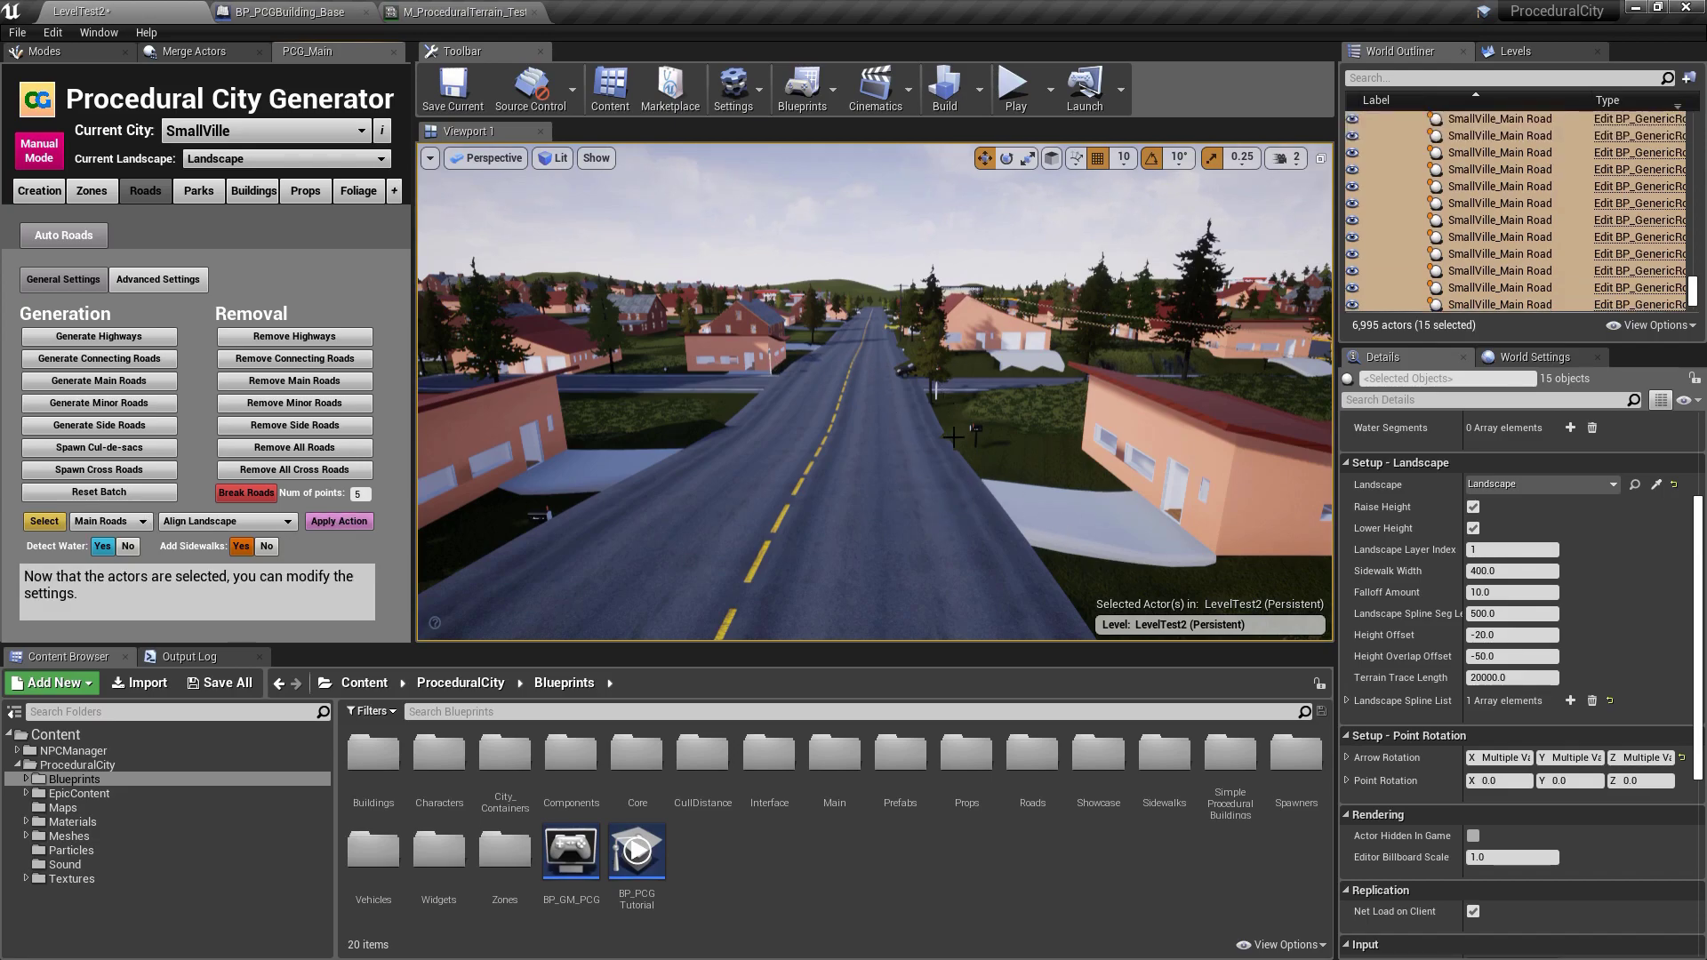
# - Select all minor roads, then all side roads as groups, and clear the selection
pyautogui.click(122, 523)
pyautogui.click(98, 557)
pyautogui.click(111, 523)
pyautogui.click(102, 571)
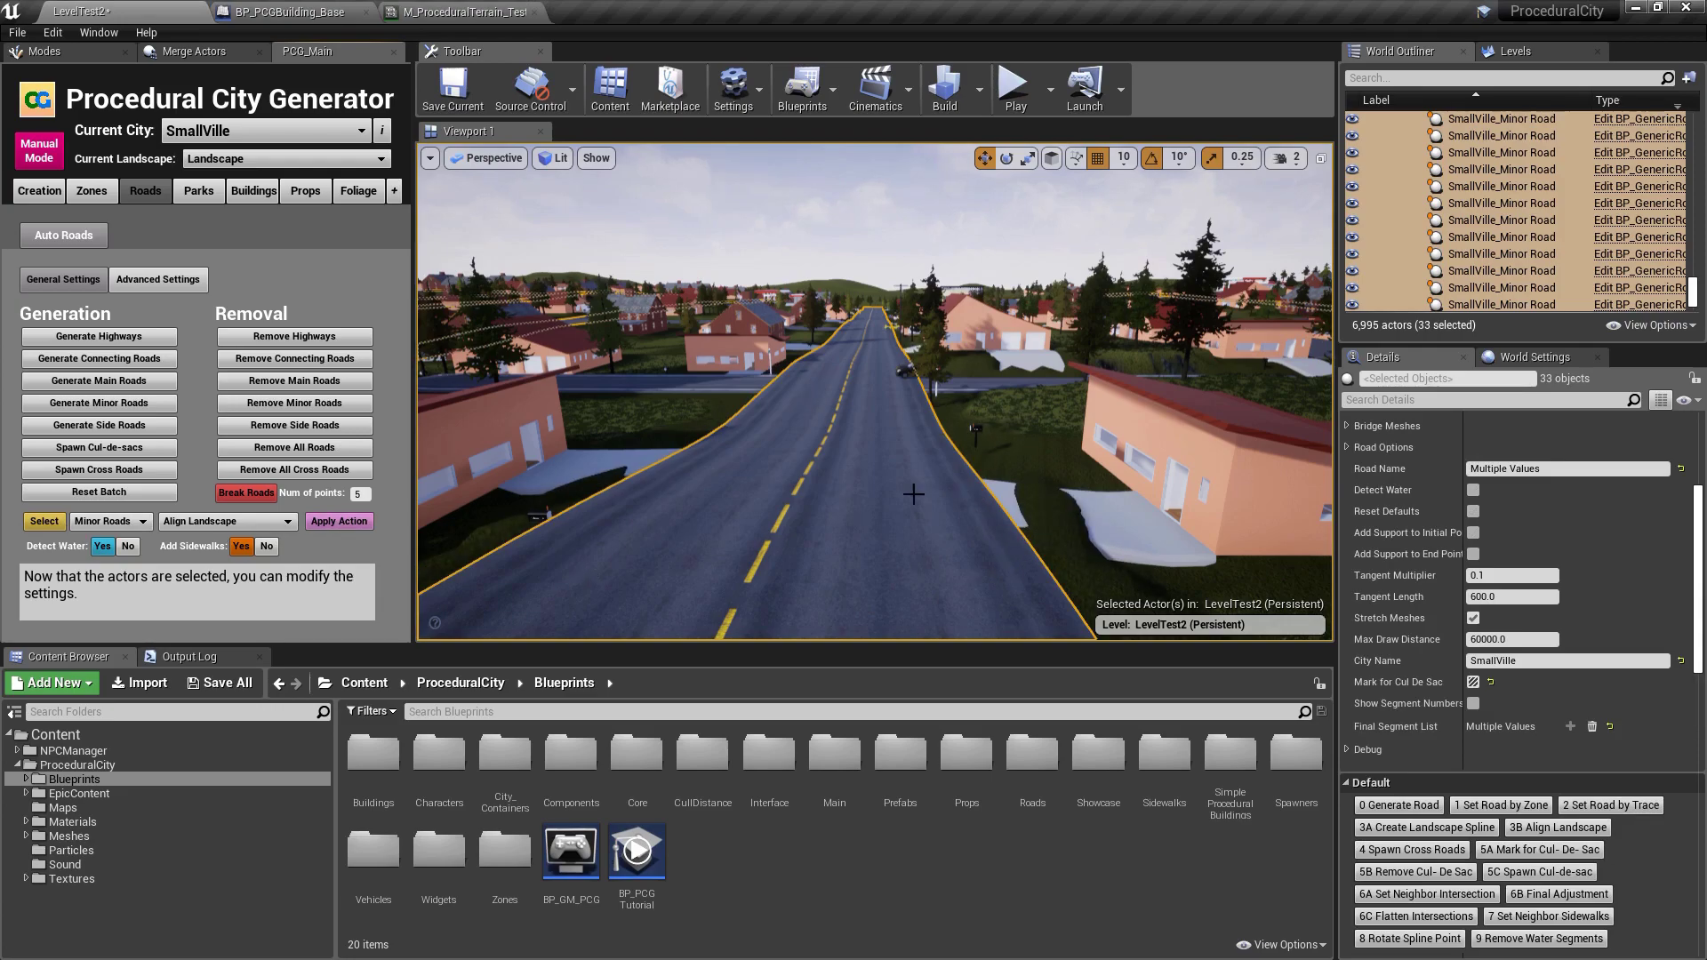
pyautogui.click(89, 525)
pyautogui.click(99, 585)
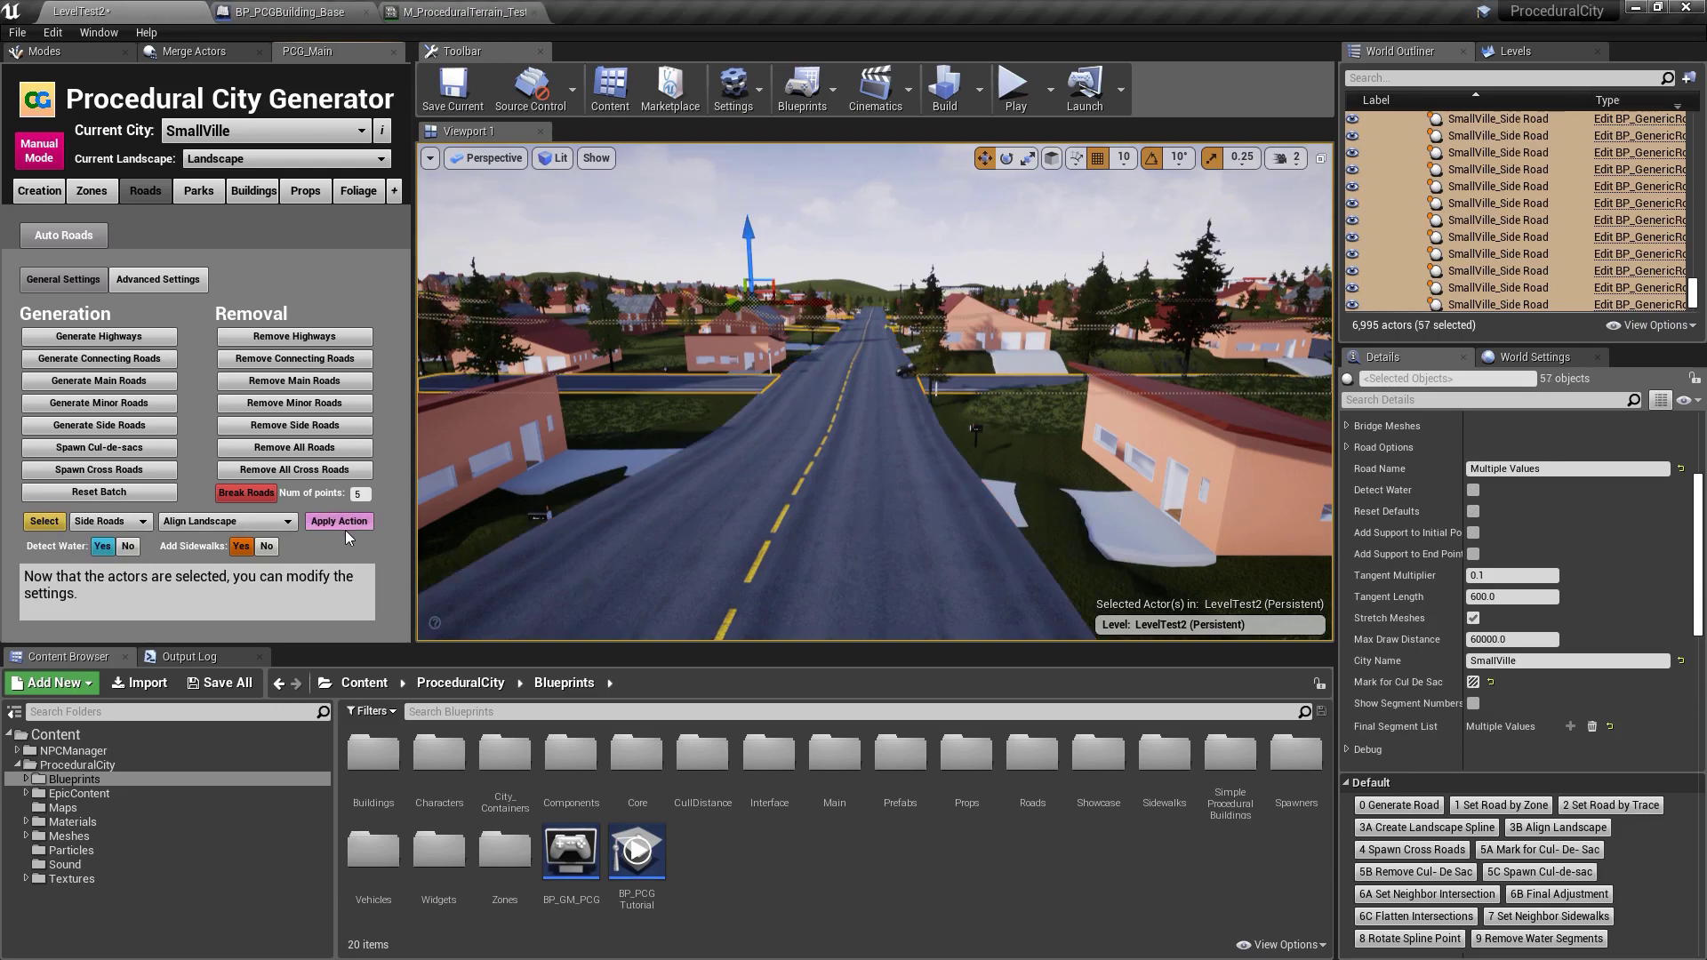
pyautogui.moveTo(807, 486); pyautogui.dragTo(873, 488, button='right')
pyautogui.press('Escape')
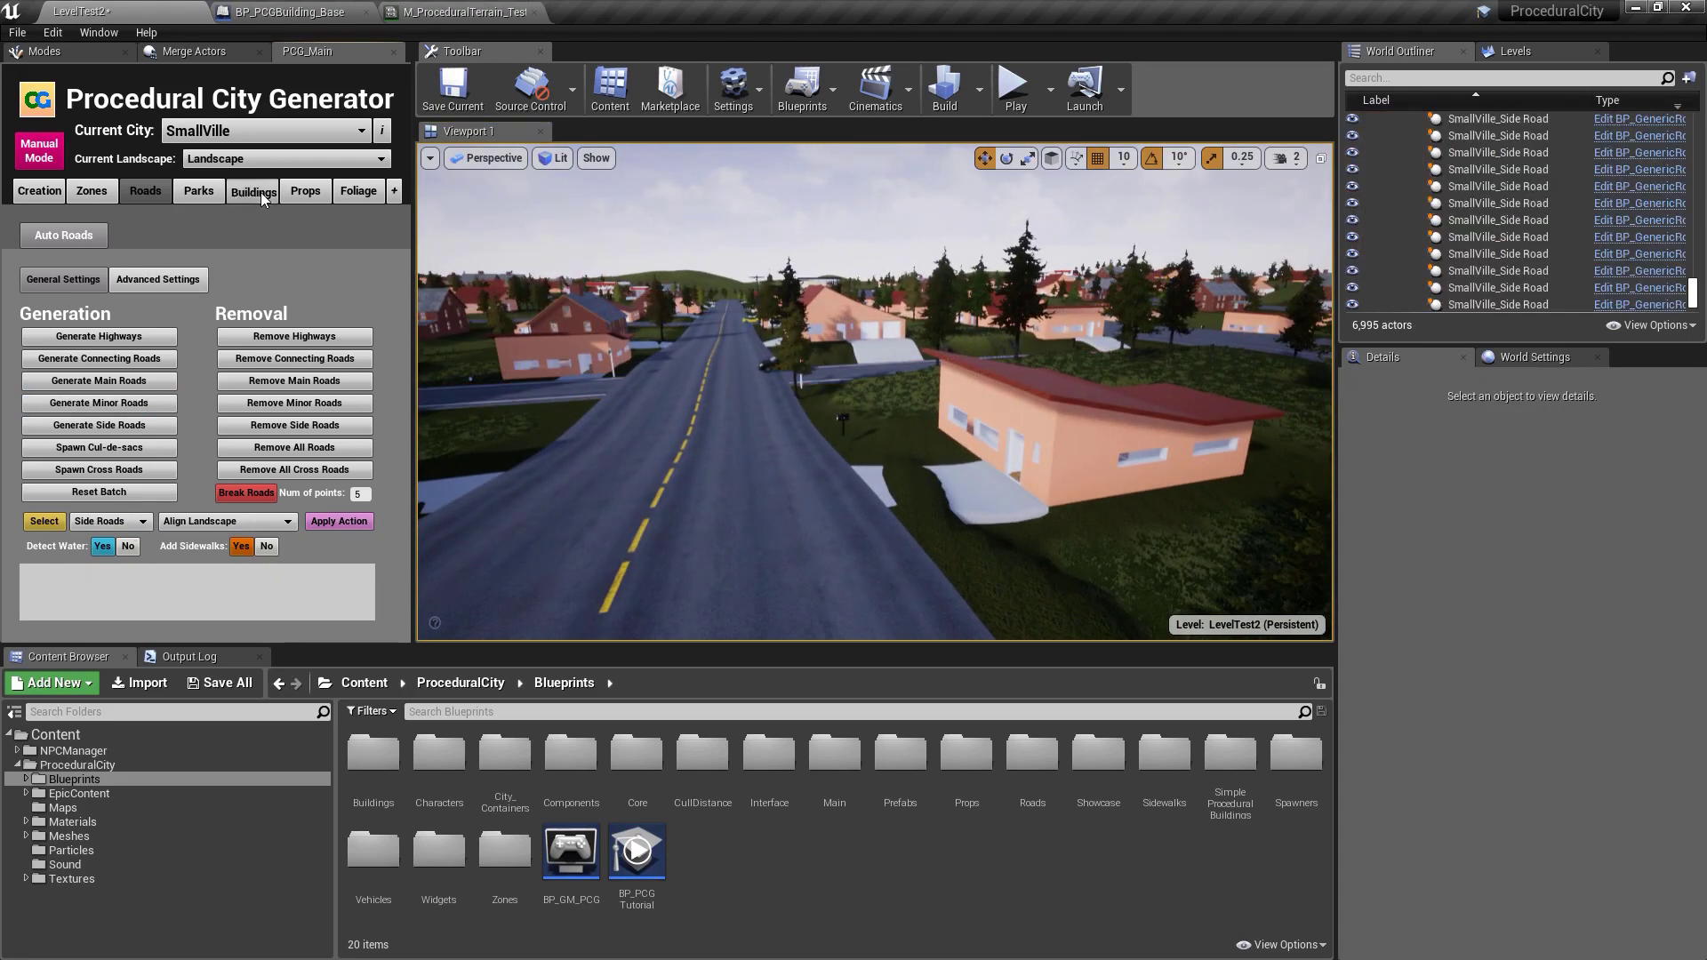
# - Select all Rural buildings and apply the Set Driveway action to them
pyautogui.click(258, 193)
pyautogui.click(41, 514)
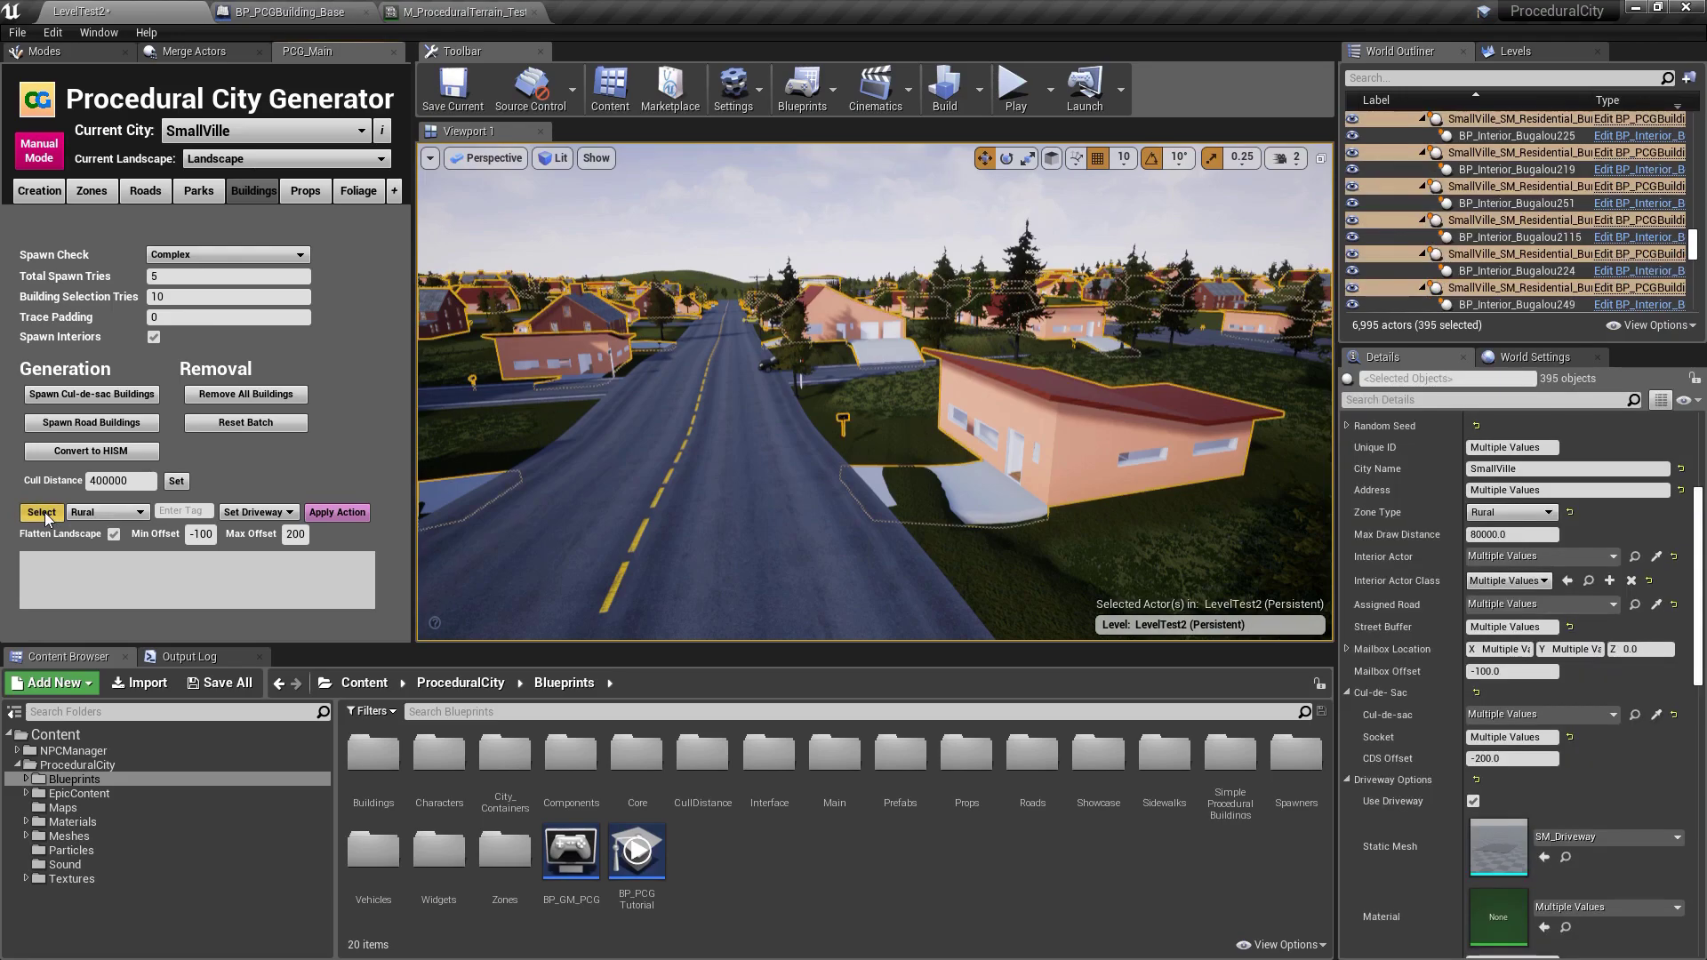
pyautogui.click(332, 515)
pyautogui.moveTo(631, 489); pyautogui.dragTo(516, 478, button='right')
# - Select all Residential buildings as a group, then clear the selection
pyautogui.click(105, 513)
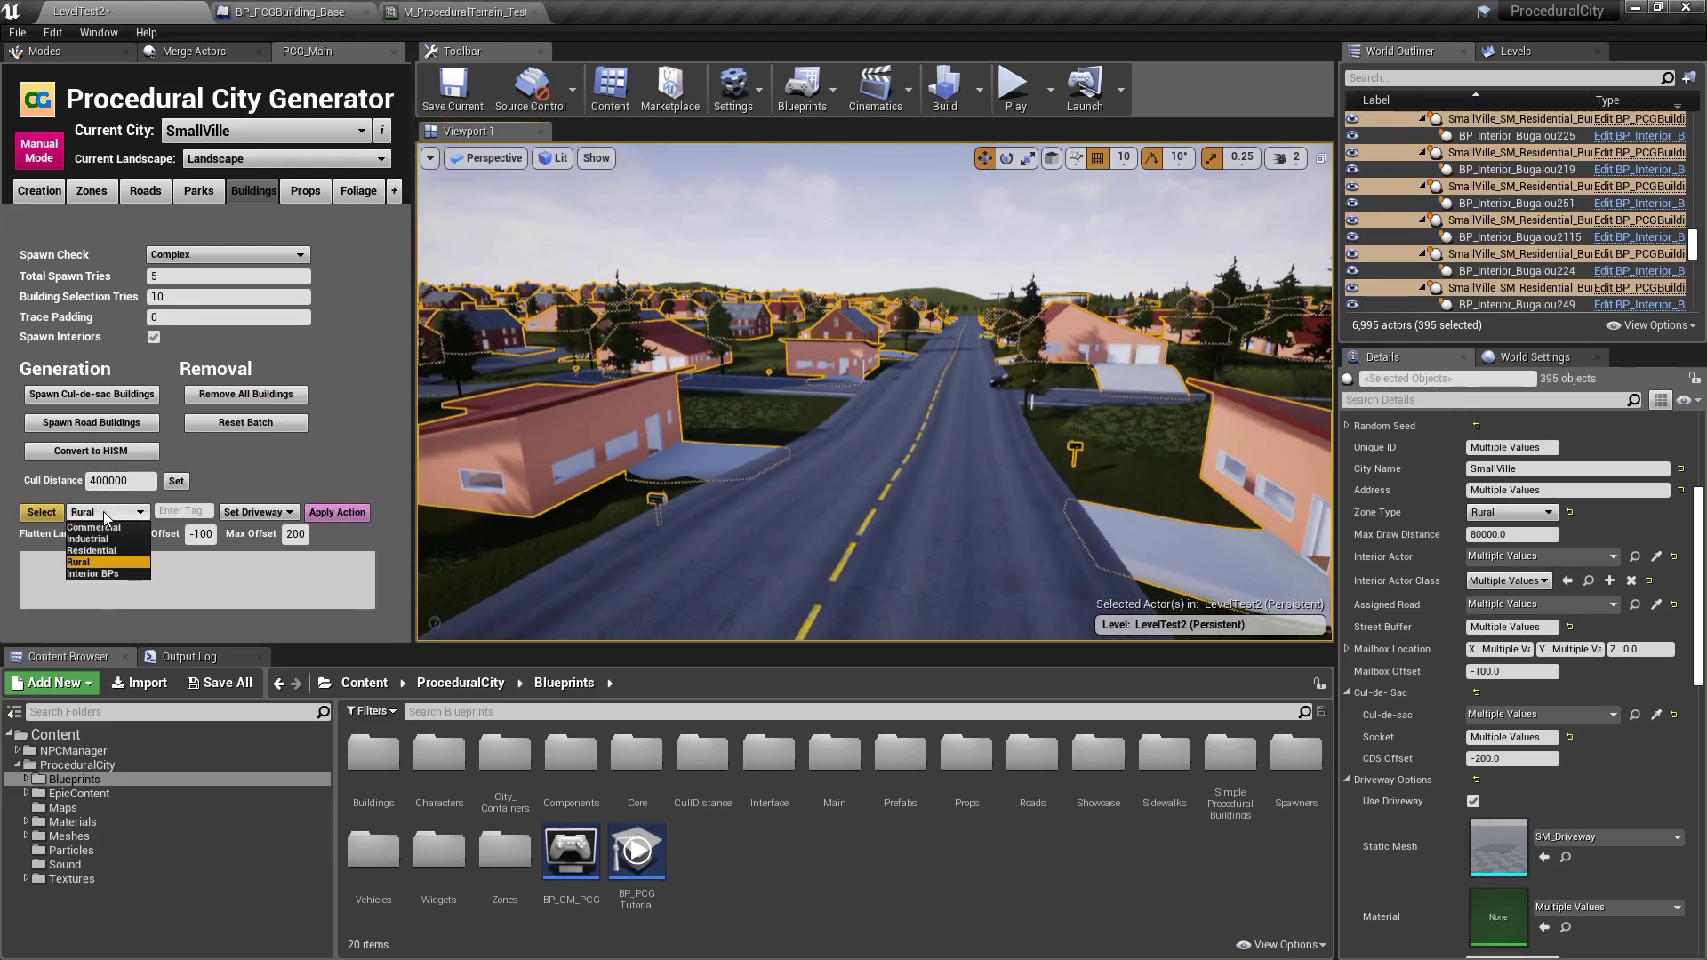
pyautogui.click(91, 551)
pyautogui.click(33, 513)
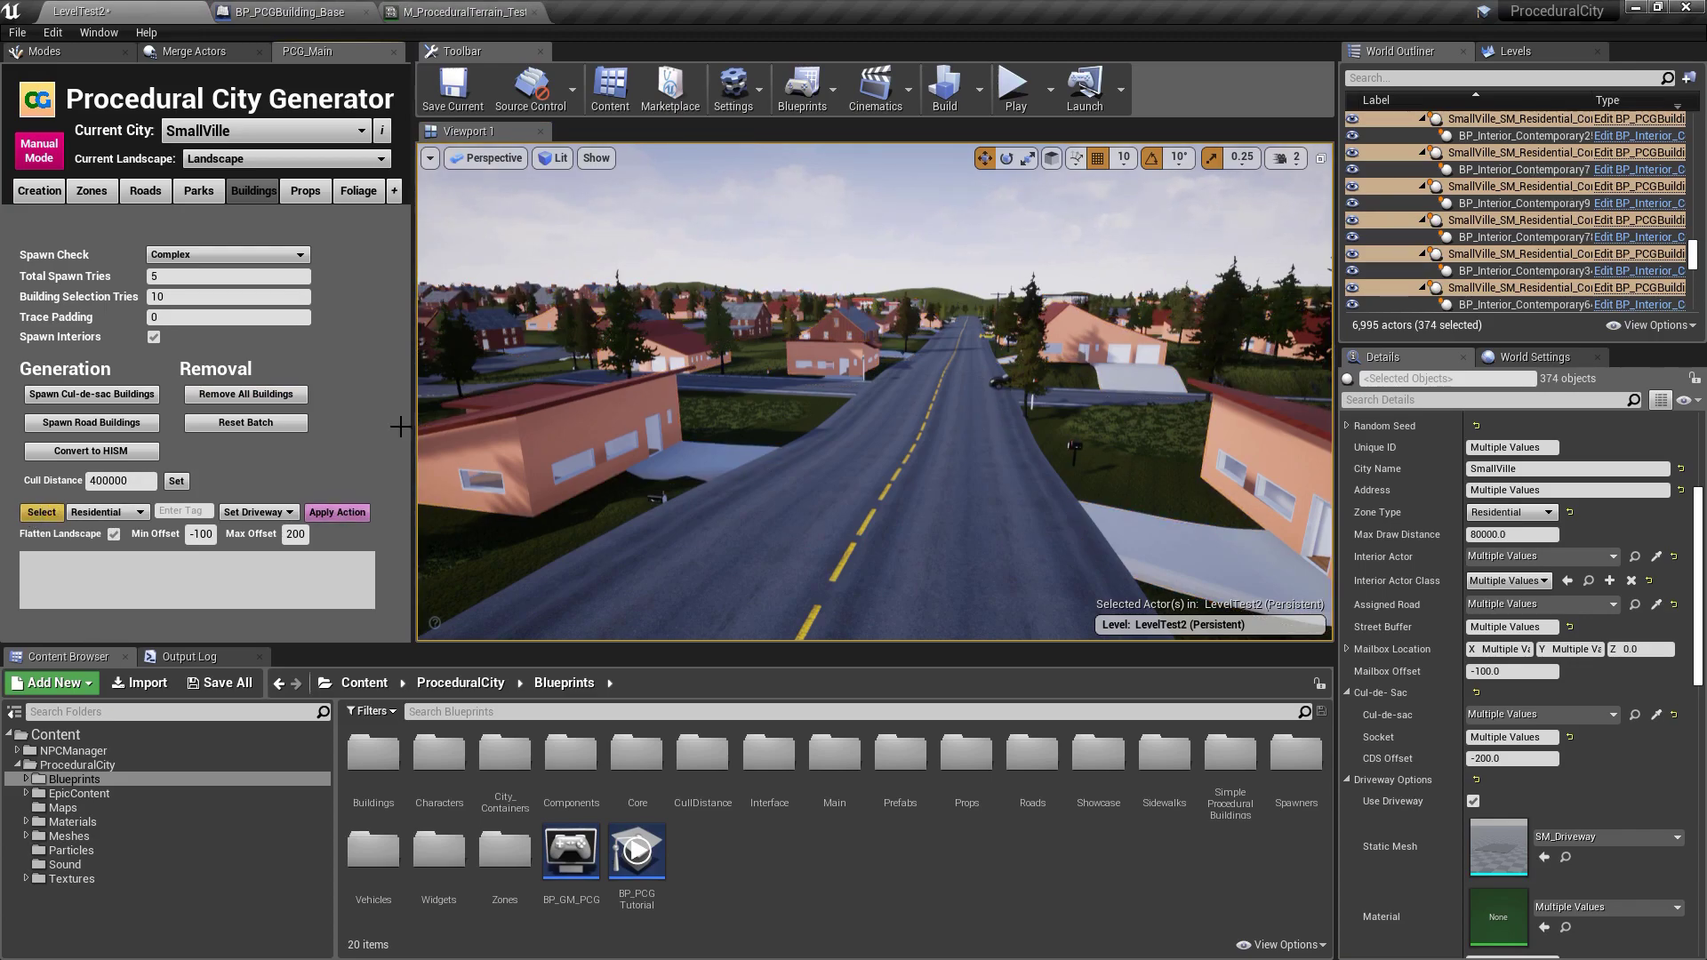
pyautogui.press('Escape')
# - Run Set Driveway and Reset Driveway on the police station beside the main road, then clear the selection
pyautogui.moveTo(800, 391); pyautogui.dragTo(953, 353, button='right')
pyautogui.click(953, 353)
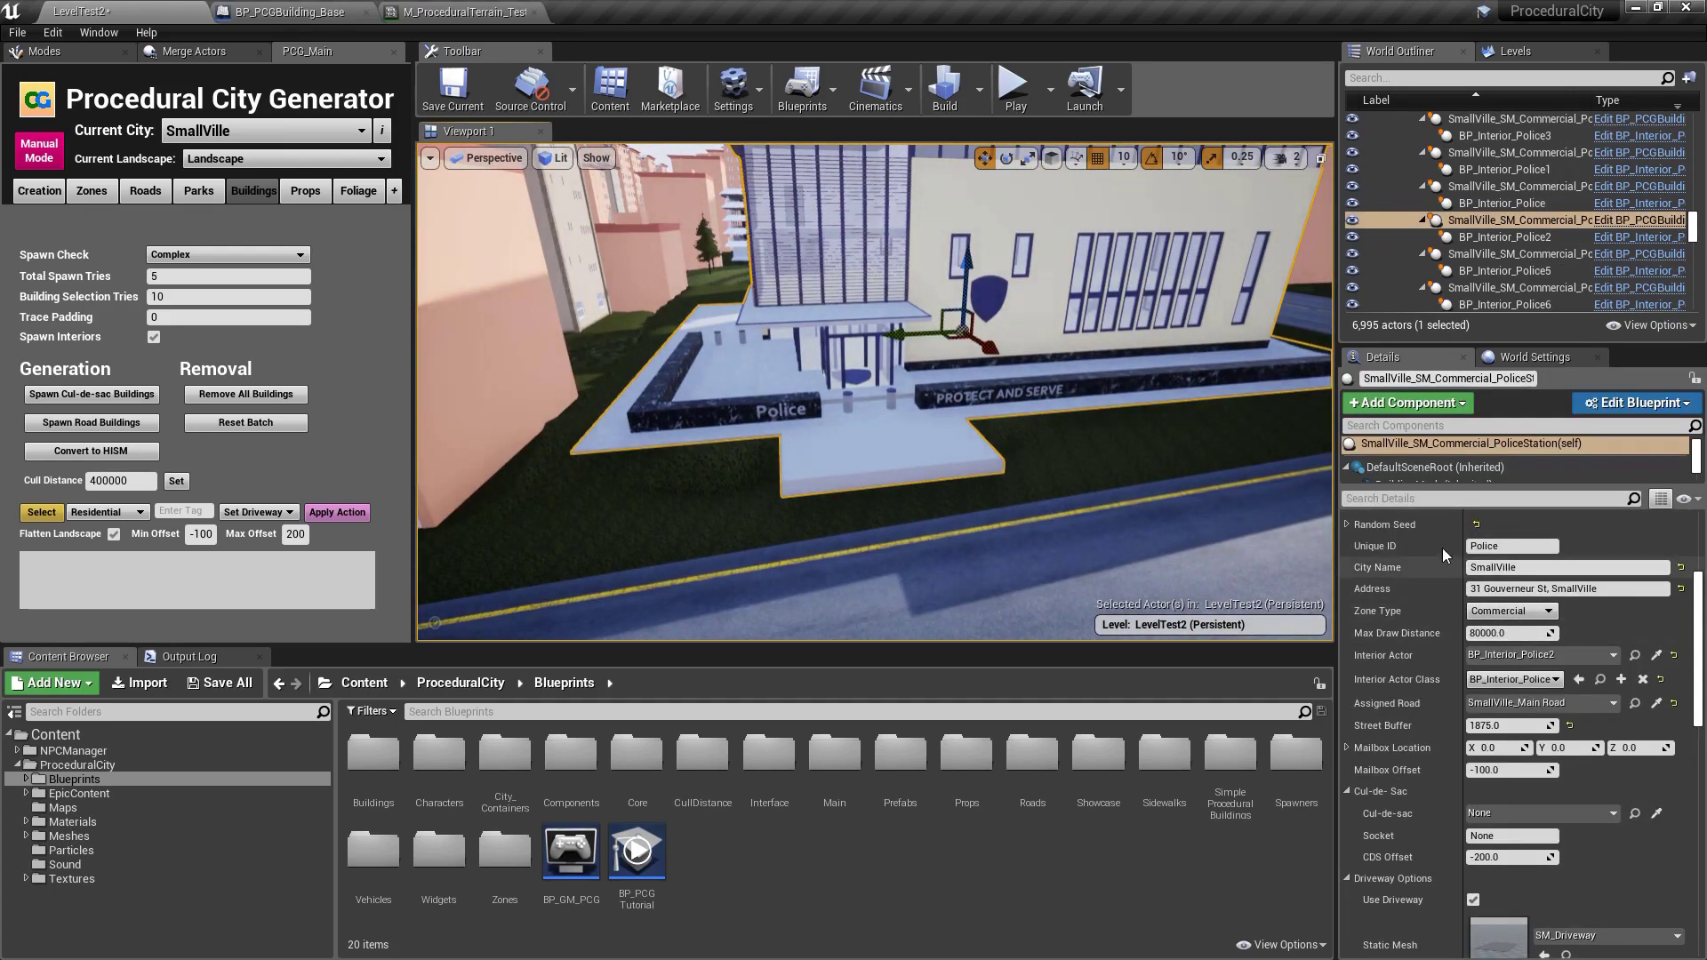
pyautogui.scroll(-10, 1509, 592)
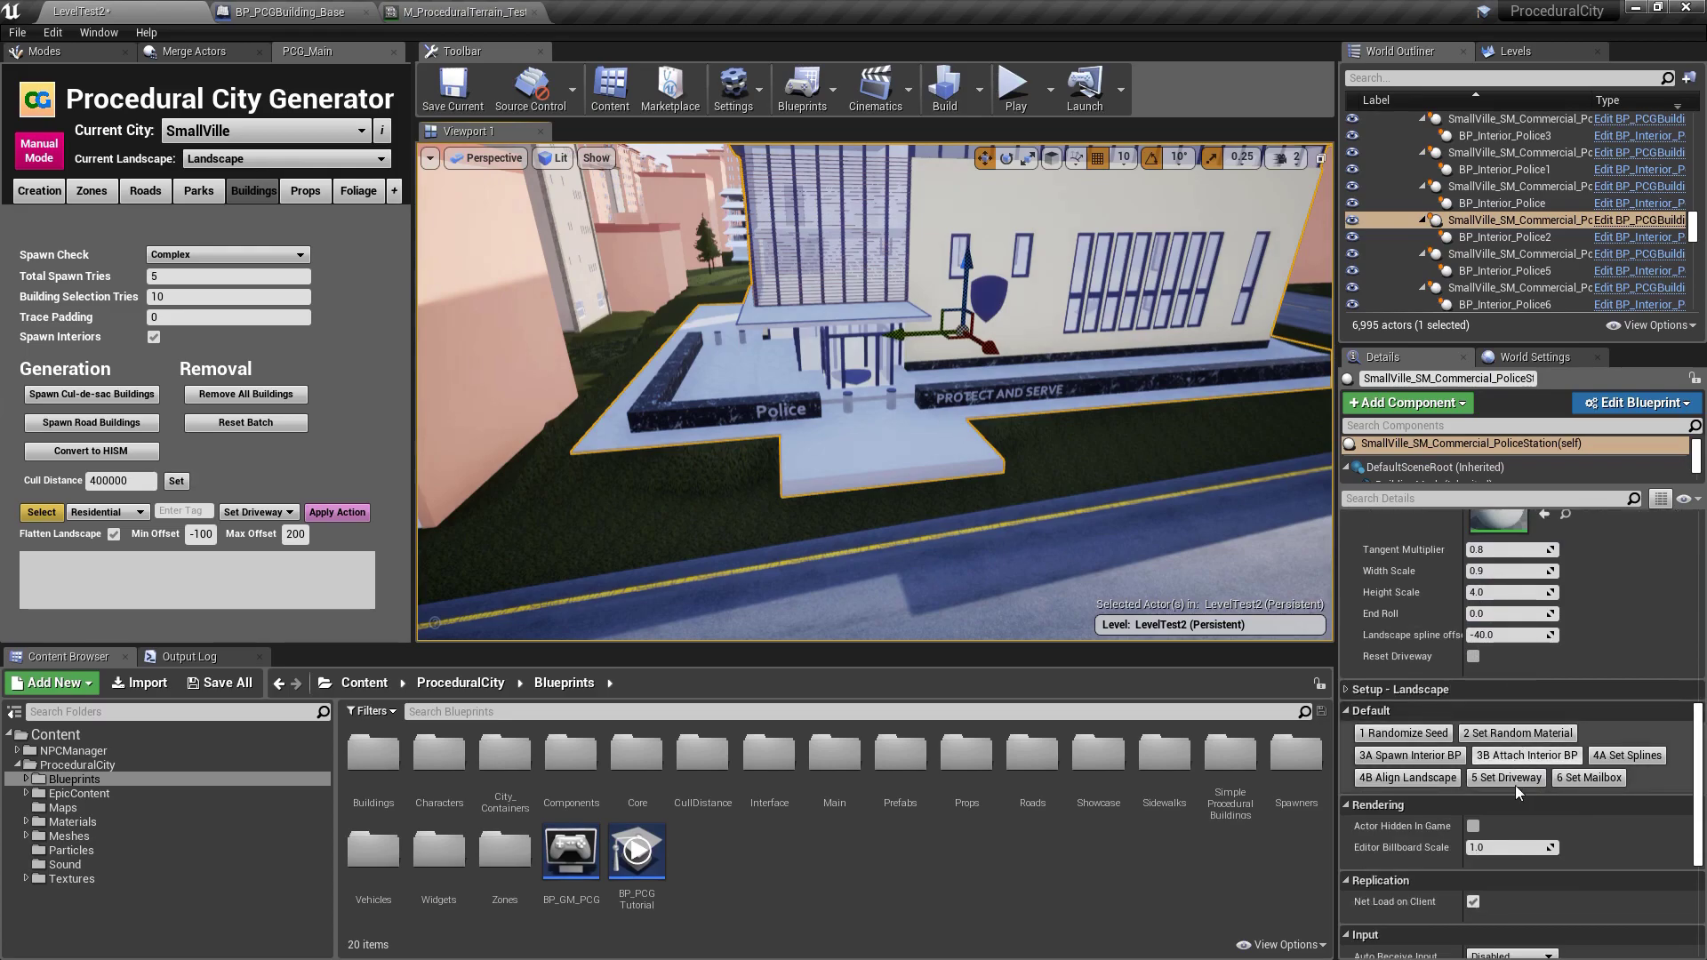
pyautogui.click(1512, 779)
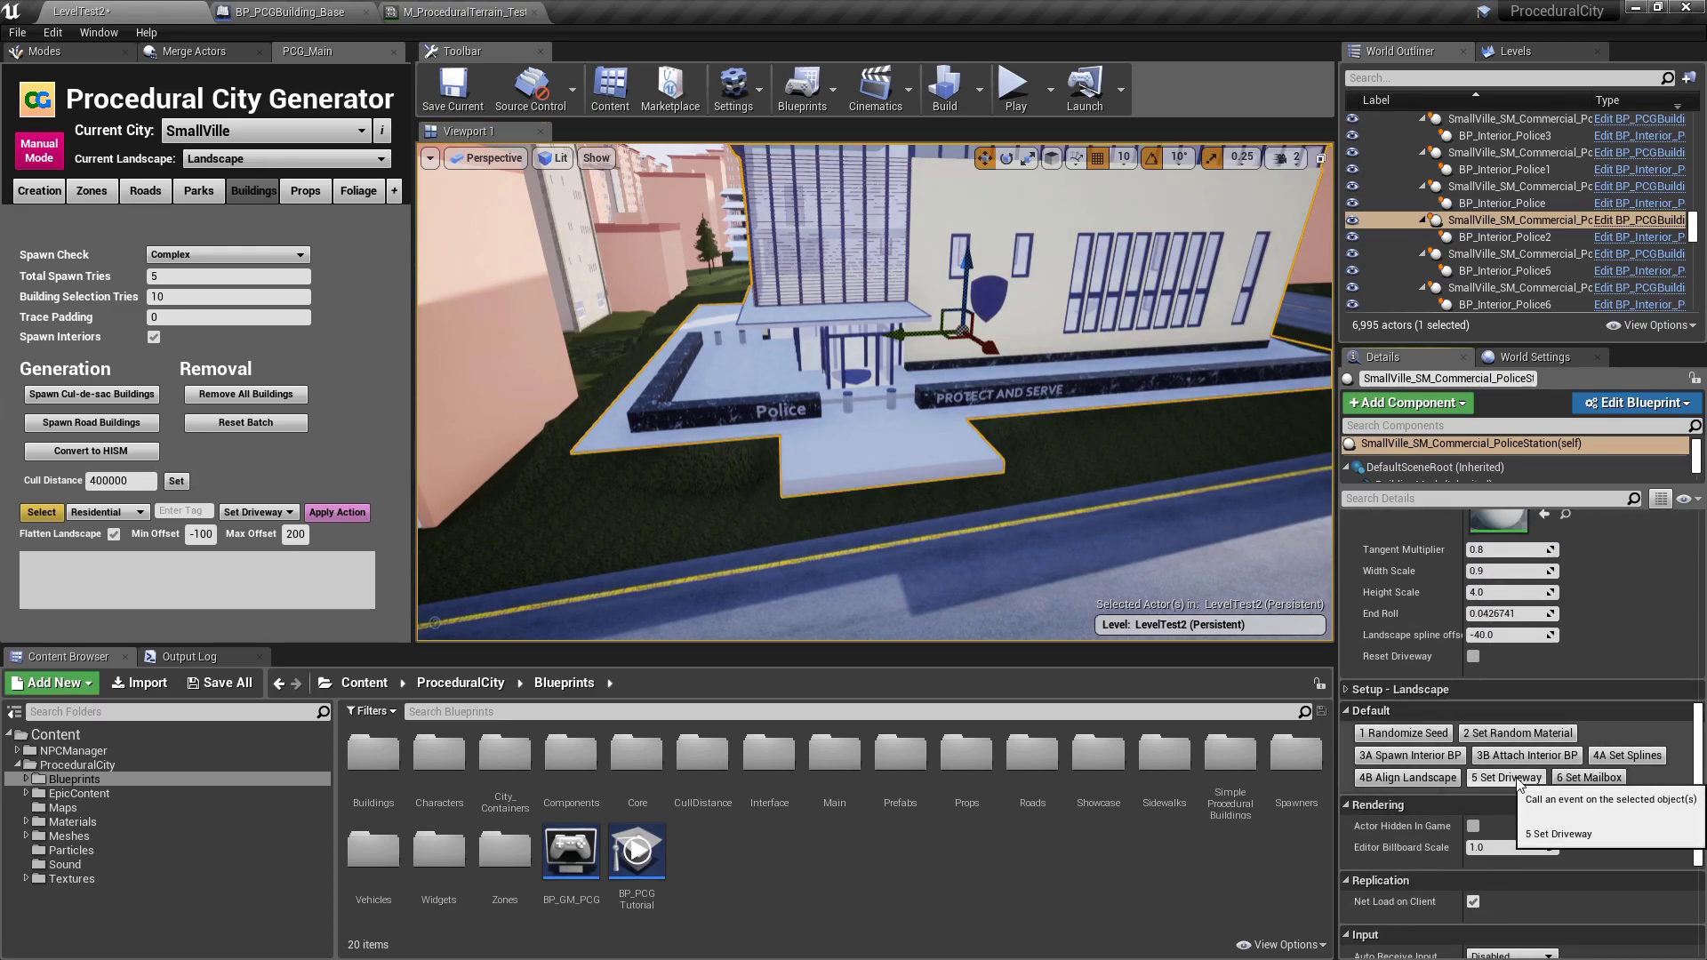
pyautogui.click(1475, 658)
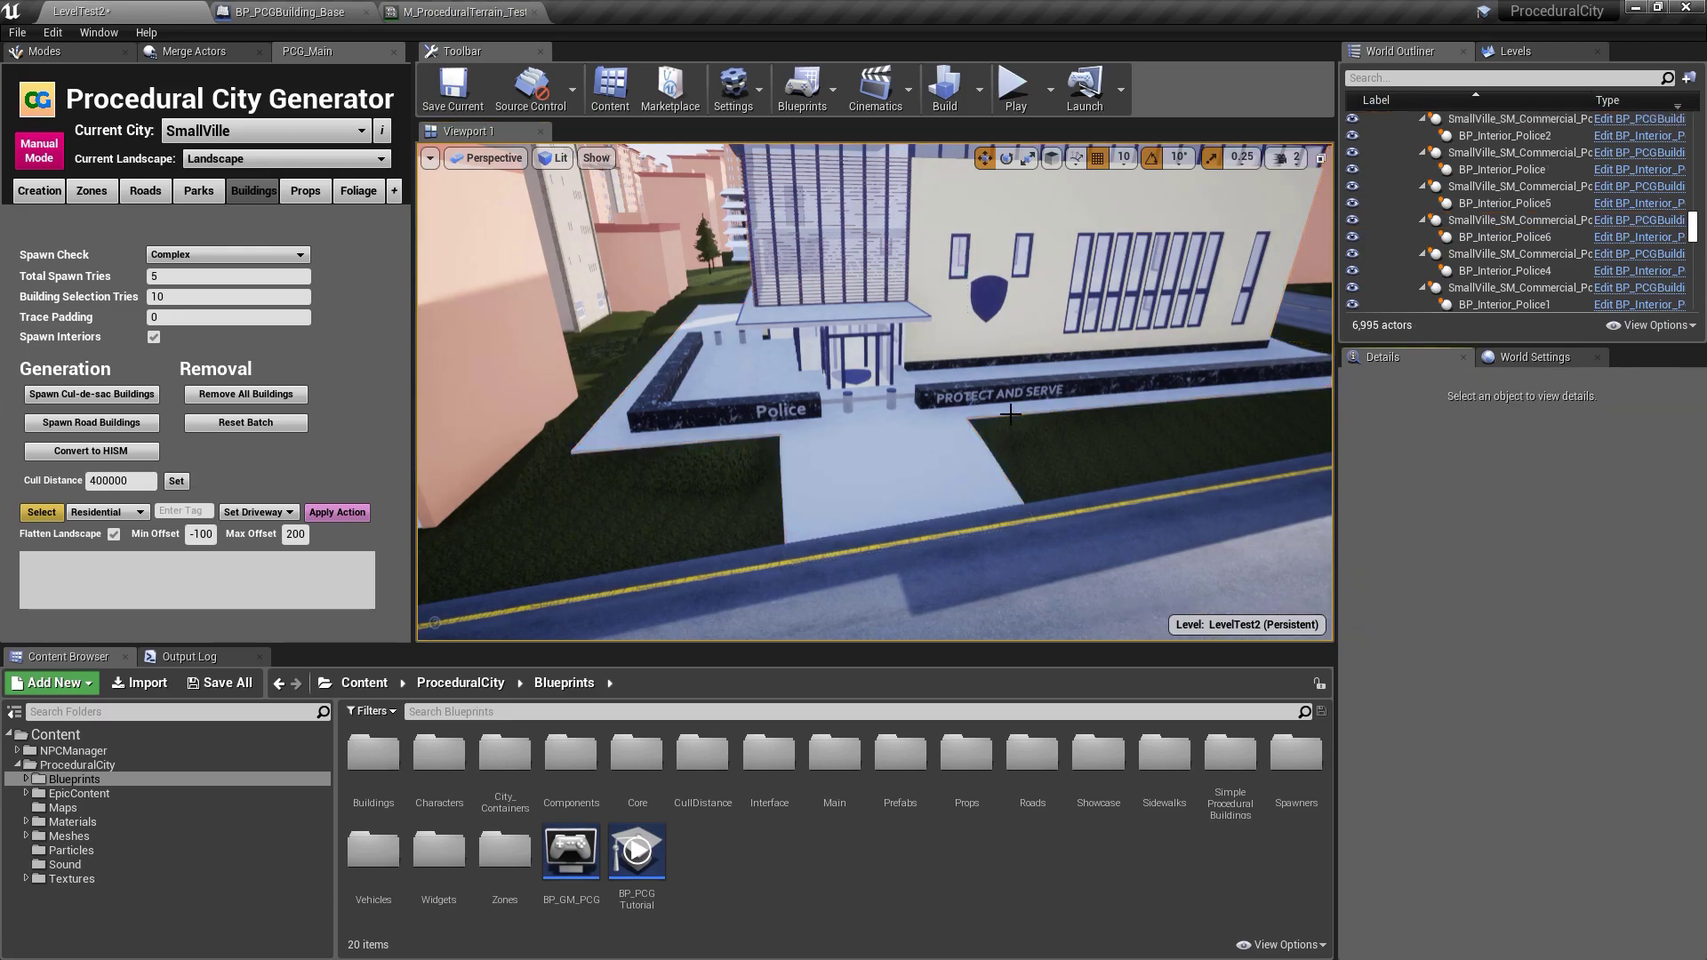
# - Survey the finished city from above in a full-screen viewport, with the camera speed raised to 4
pyautogui.moveTo(875, 391); pyautogui.dragTo(623, 356, button='right')
pyautogui.moveTo(875, 391); pyautogui.dragTo(649, 396, button='right')
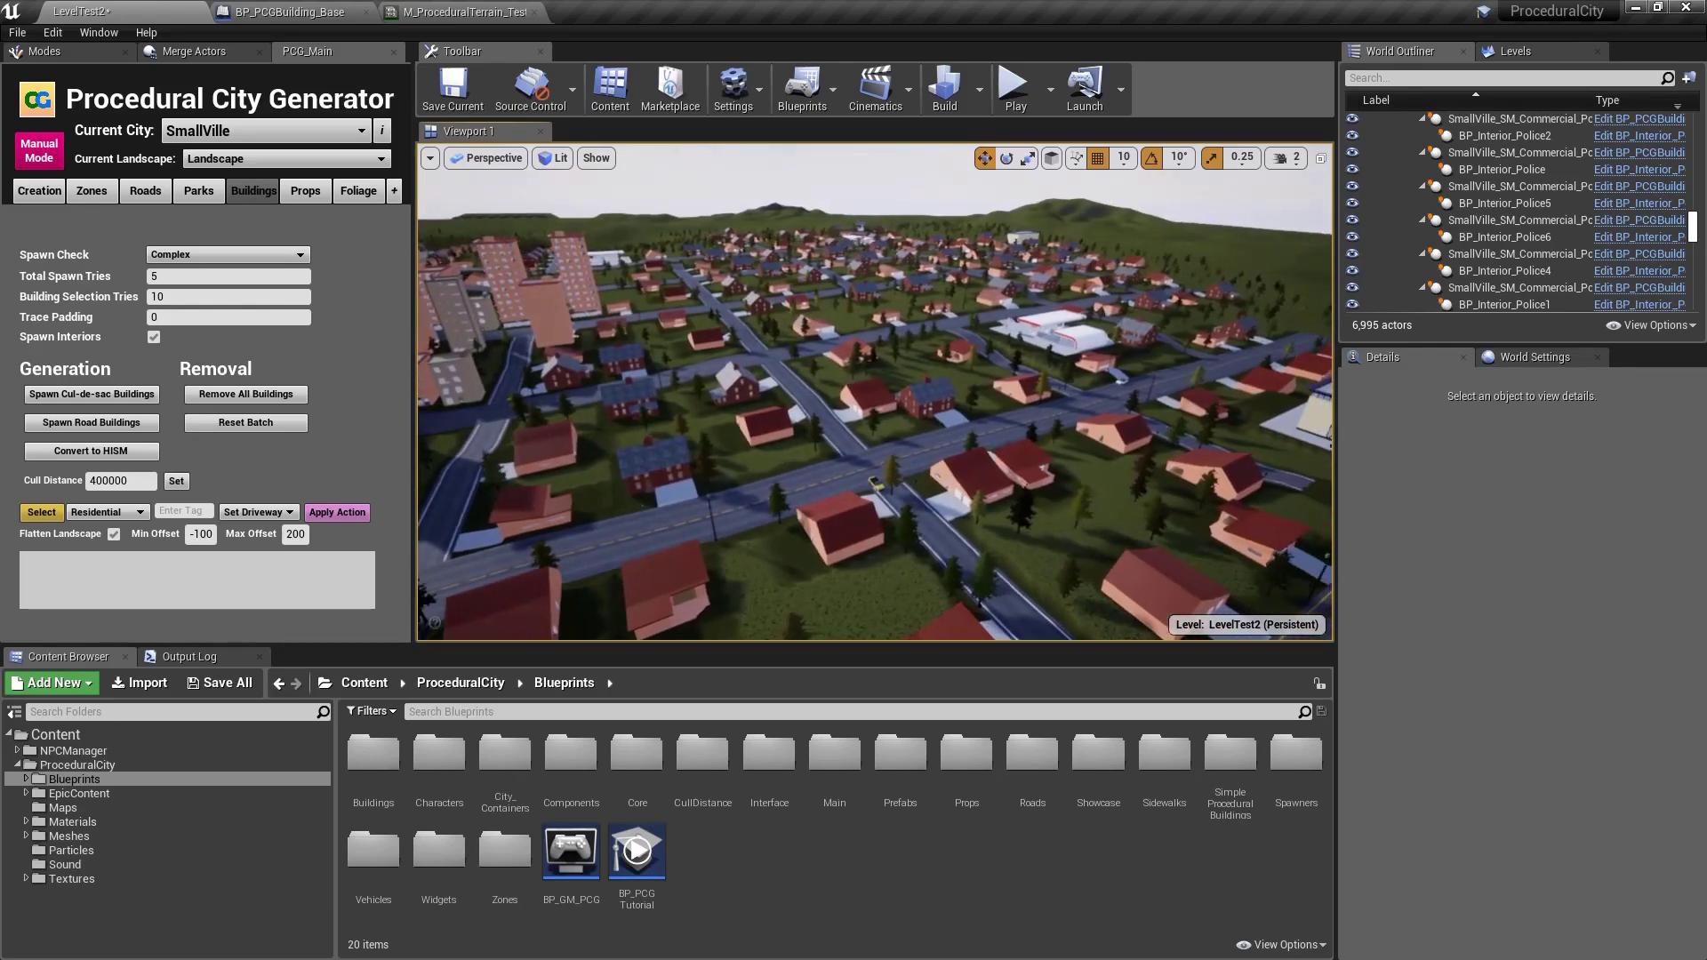
pyautogui.press('F11')
pyautogui.moveTo(971, 466); pyautogui.dragTo(1592, 480, button='right')
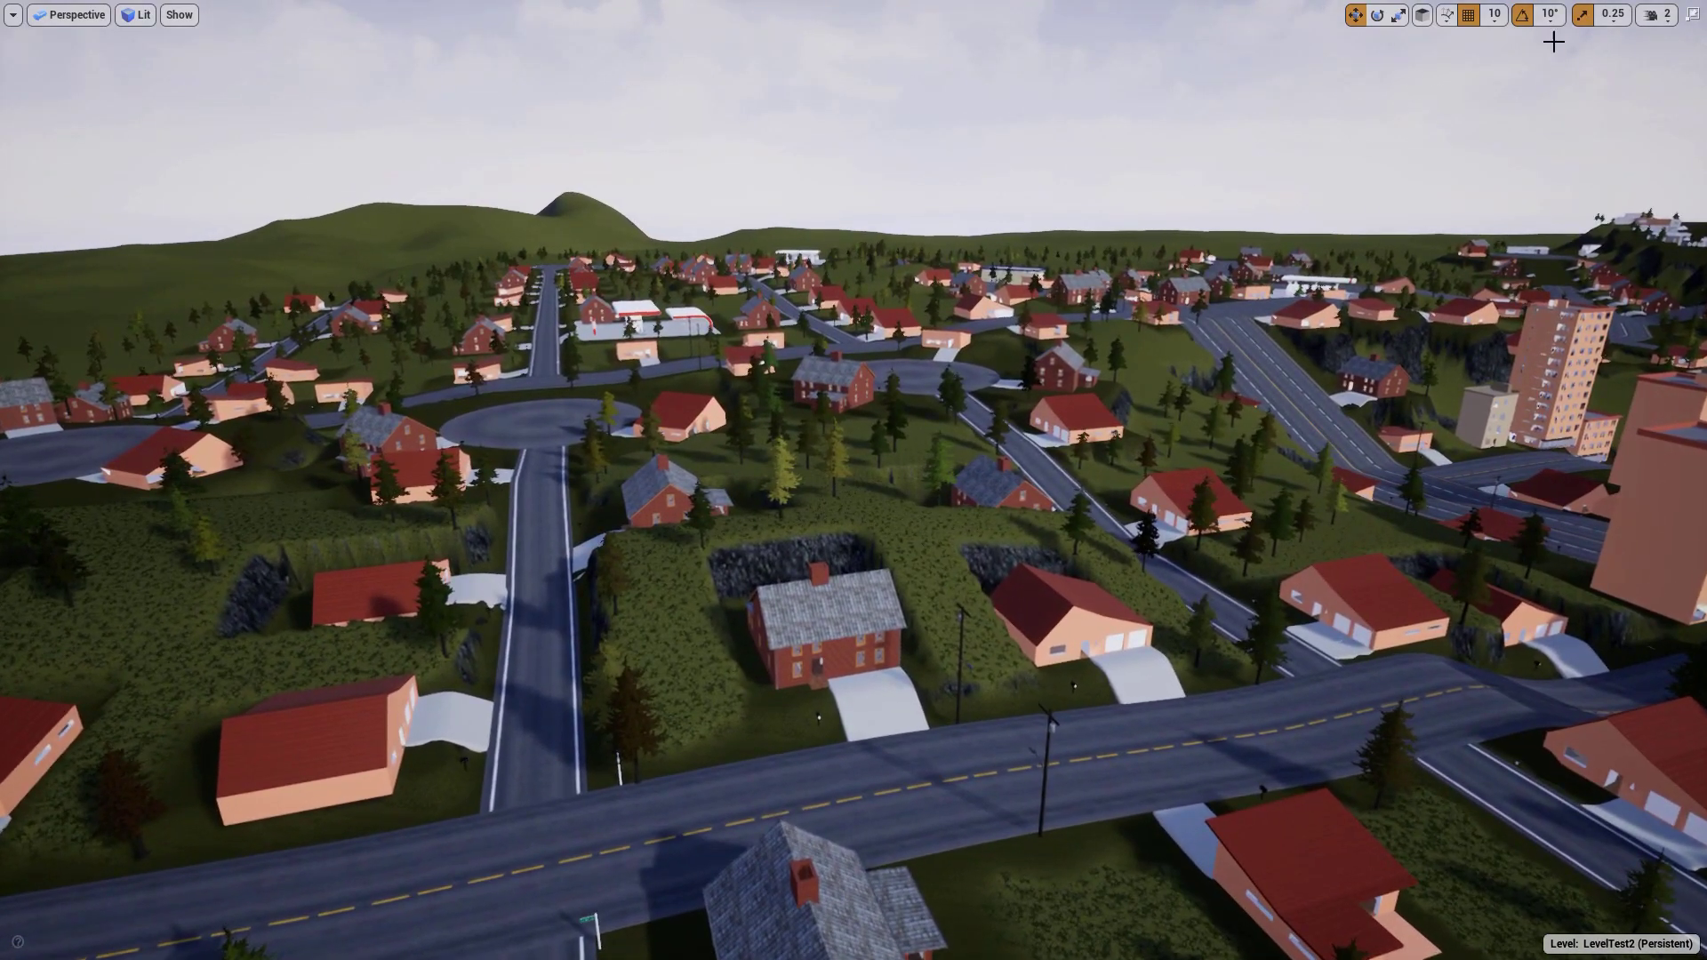
pyautogui.click(1663, 14)
pyautogui.moveTo(1567, 57); pyautogui.dragTo(1603, 56)
pyautogui.press('w')
pyautogui.moveTo(1419, 138); pyautogui.dragTo(1627, 222, button='right')
pyautogui.press('s')
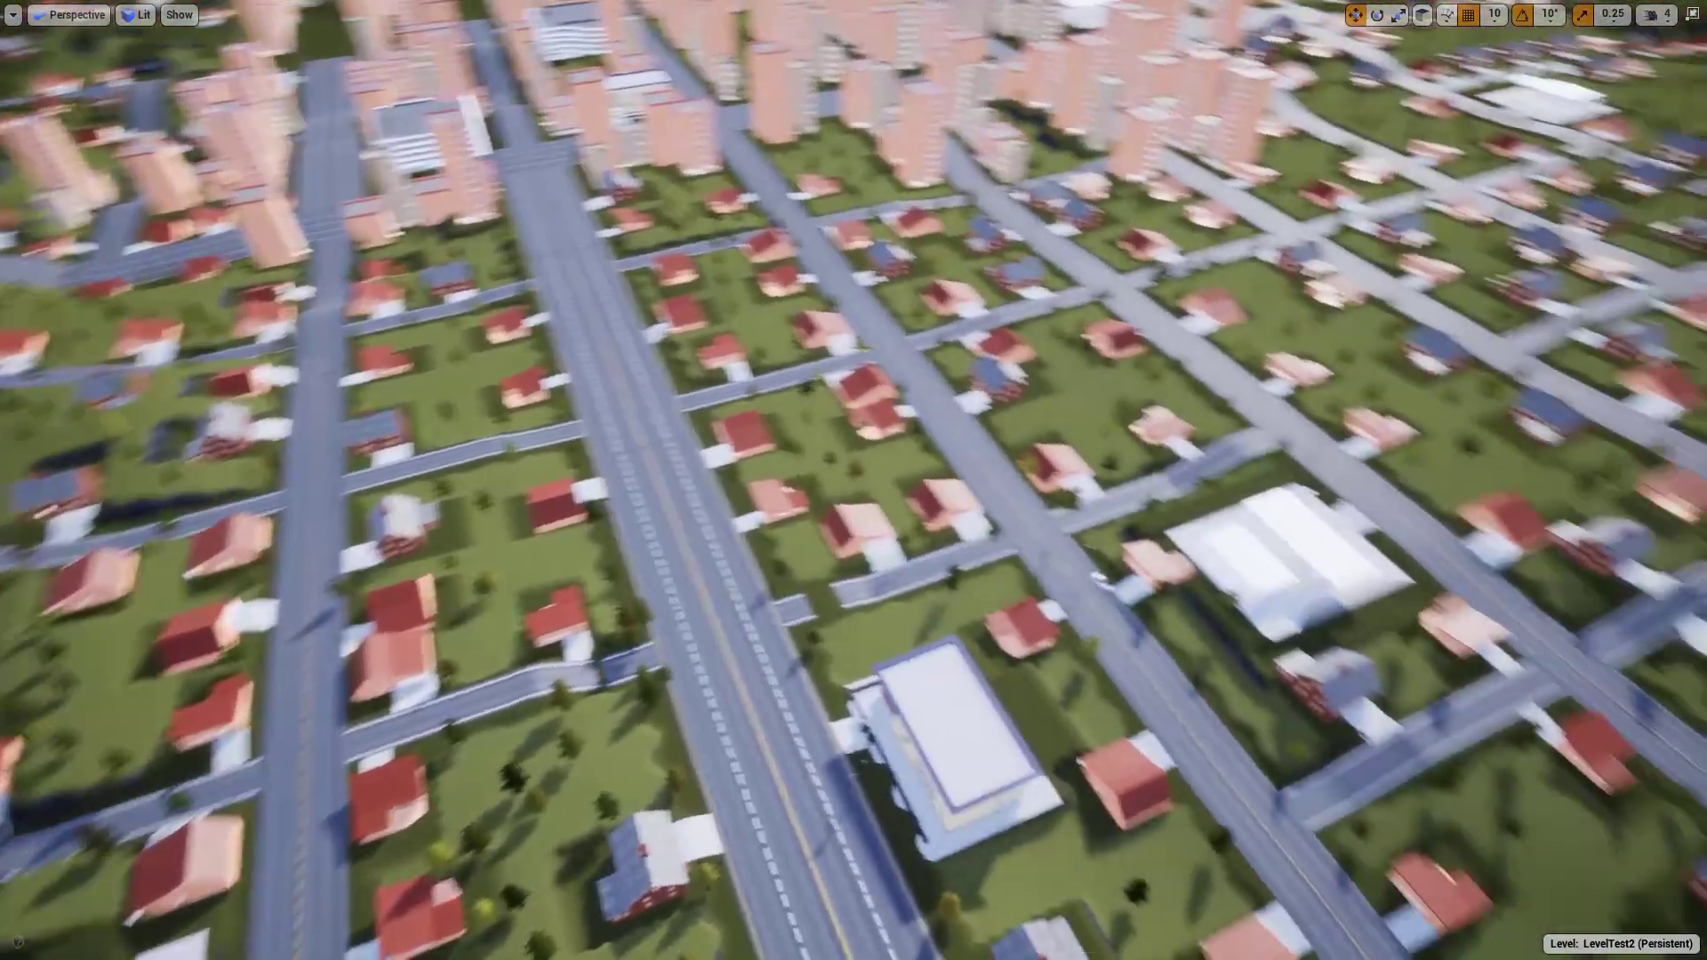
pyautogui.moveTo(1084, 444); pyautogui.dragTo(1084, 441, button='right')
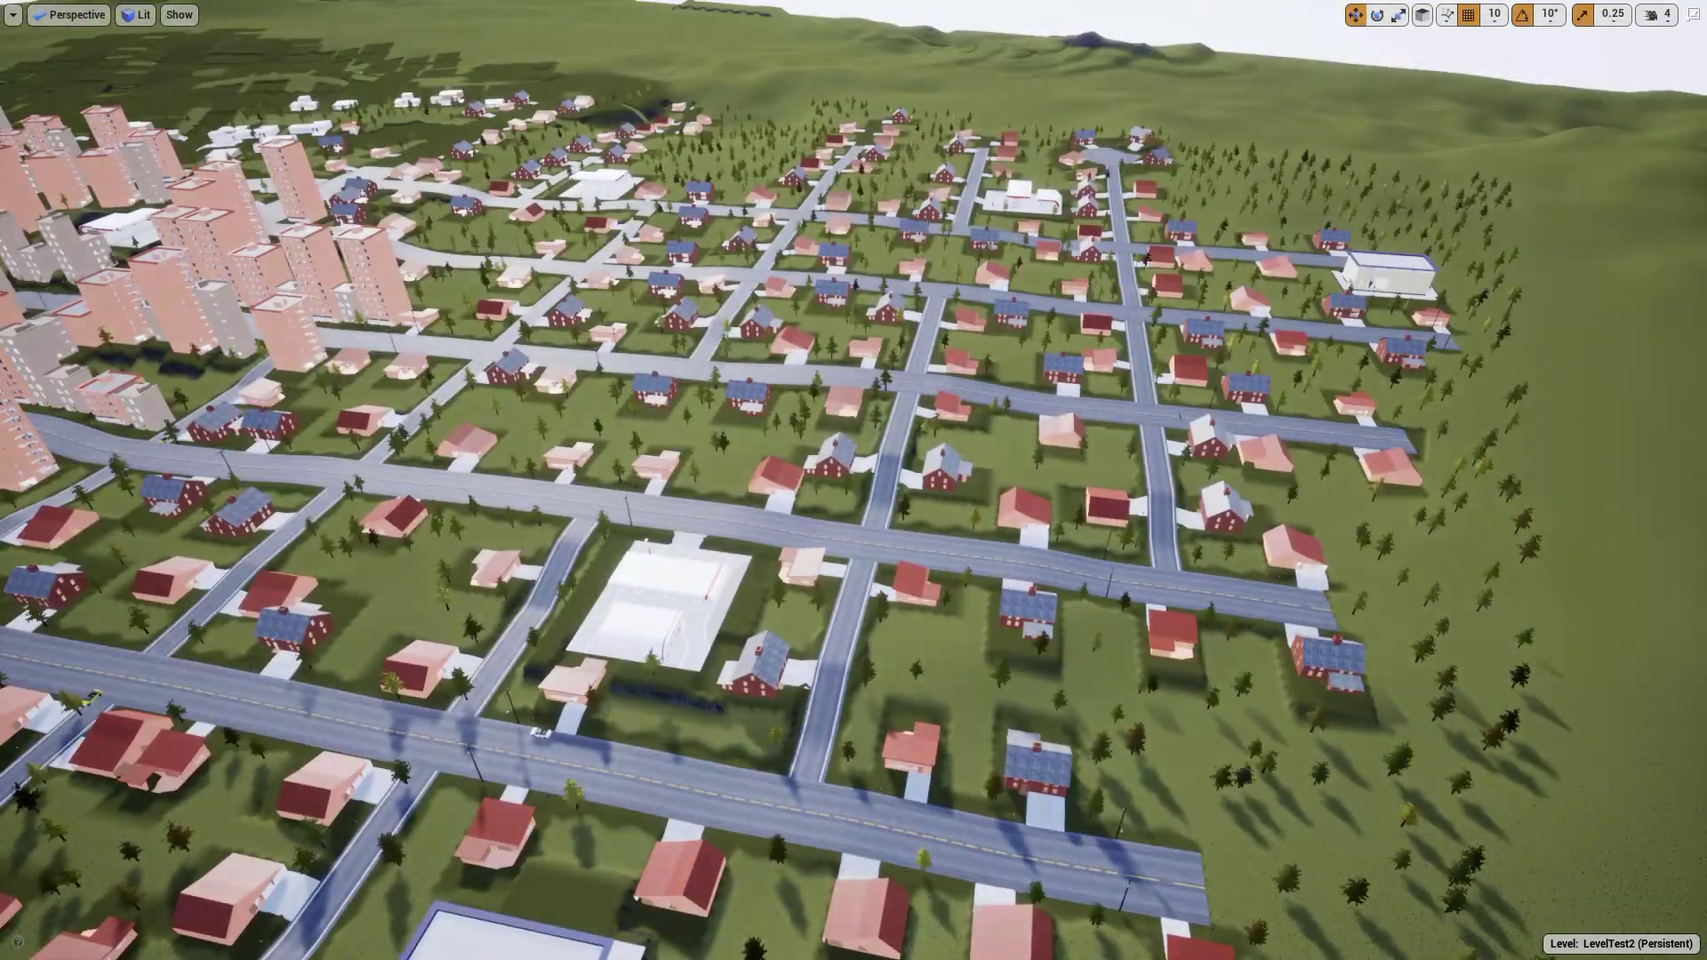
# - Examine the gas station's driveway and the surrounding residential streets and skyline, and return the viewport to its normal size
pyautogui.scroll(5, 854, 480)
pyautogui.moveTo(1043, 580); pyautogui.dragTo(1043, 580, button='right')
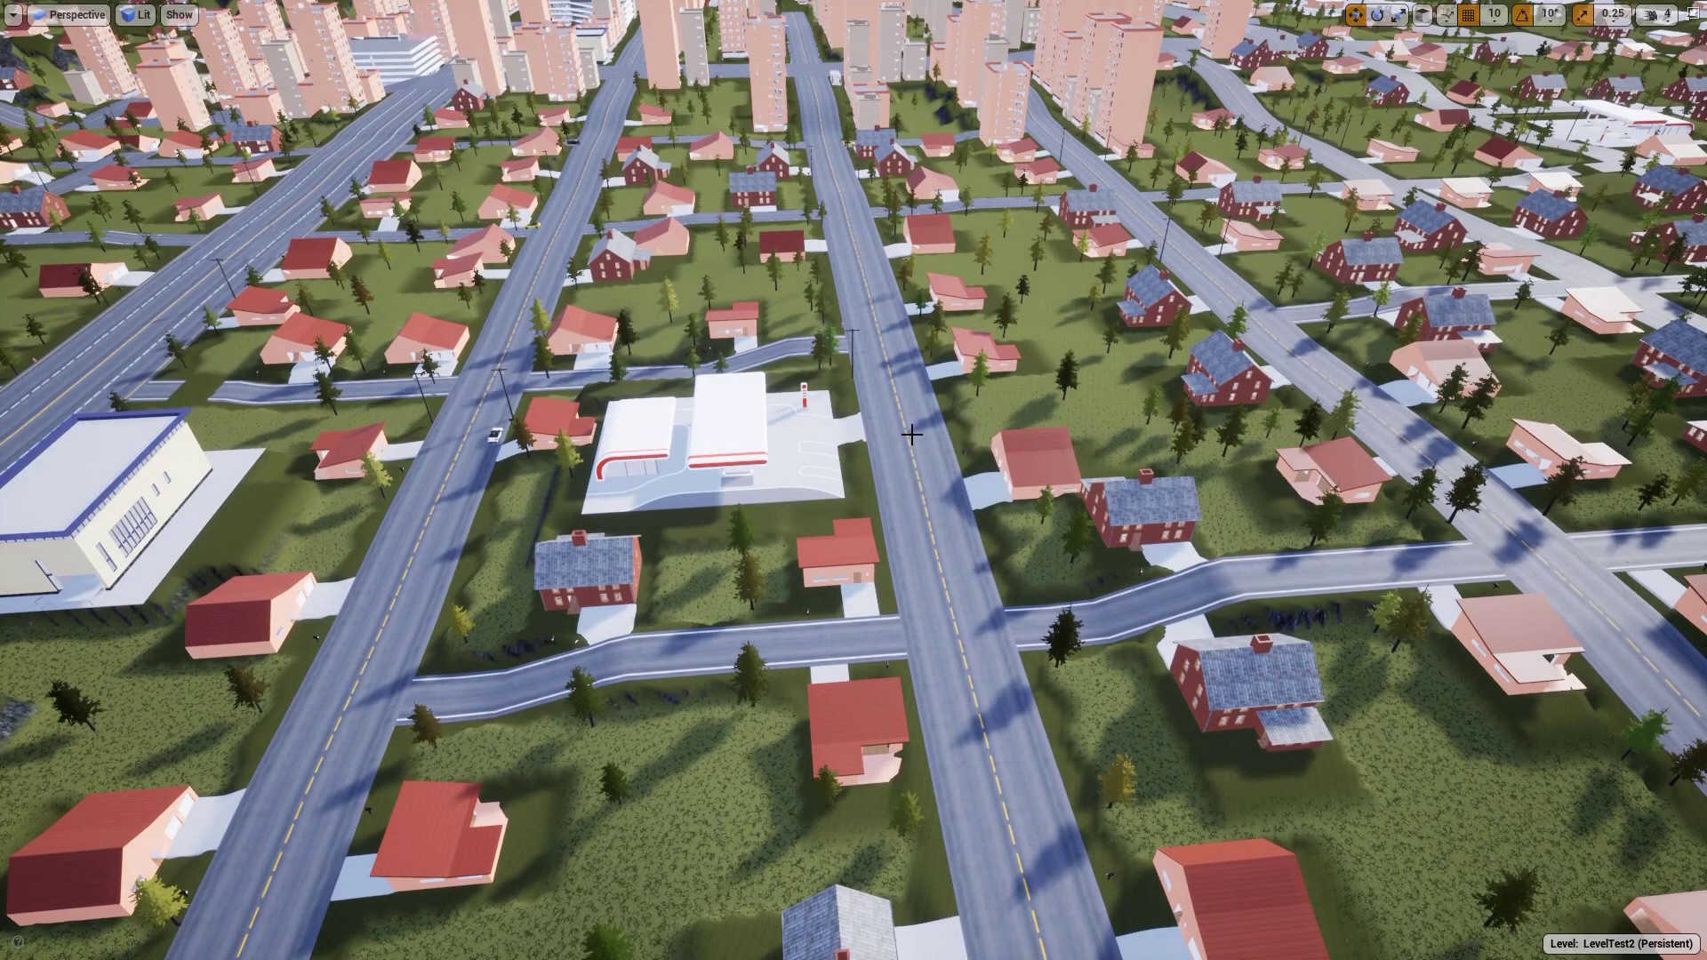
pyautogui.moveTo(862, 426); pyautogui.dragTo(863, 427, button='right')
pyautogui.moveTo(1016, 385); pyautogui.dragTo(1016, 385, button='right')
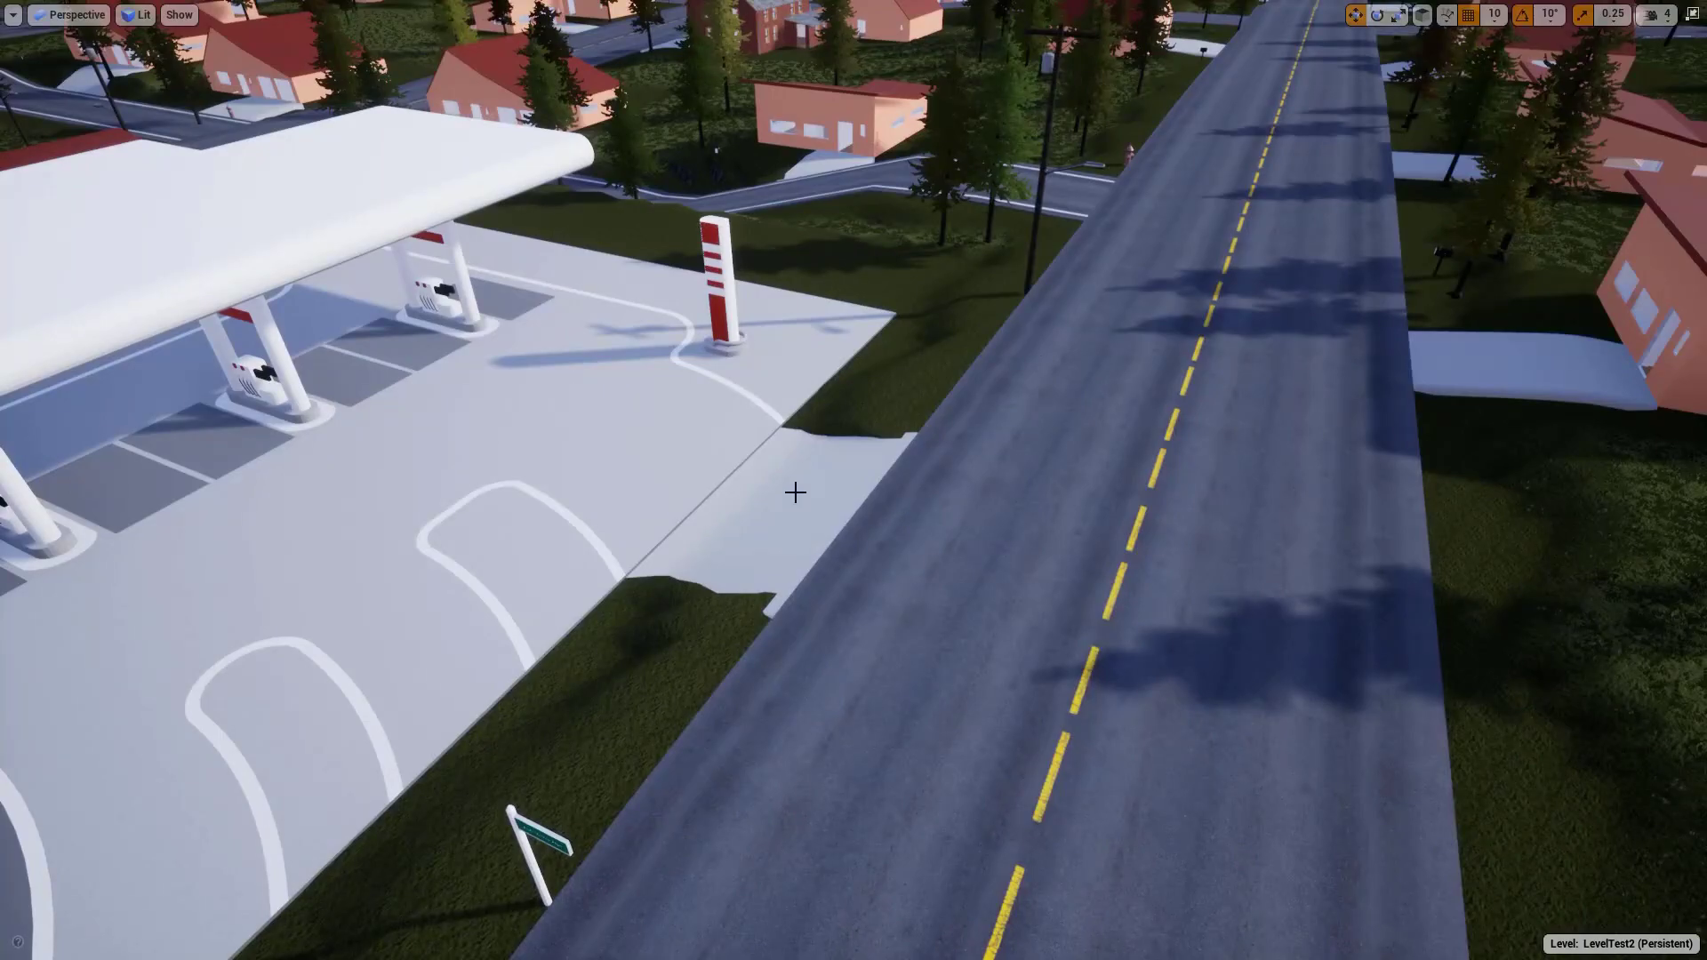
pyautogui.moveTo(534, 400); pyautogui.dragTo(535, 400, button='right')
pyautogui.moveTo(702, 584); pyautogui.dragTo(702, 583, button='right')
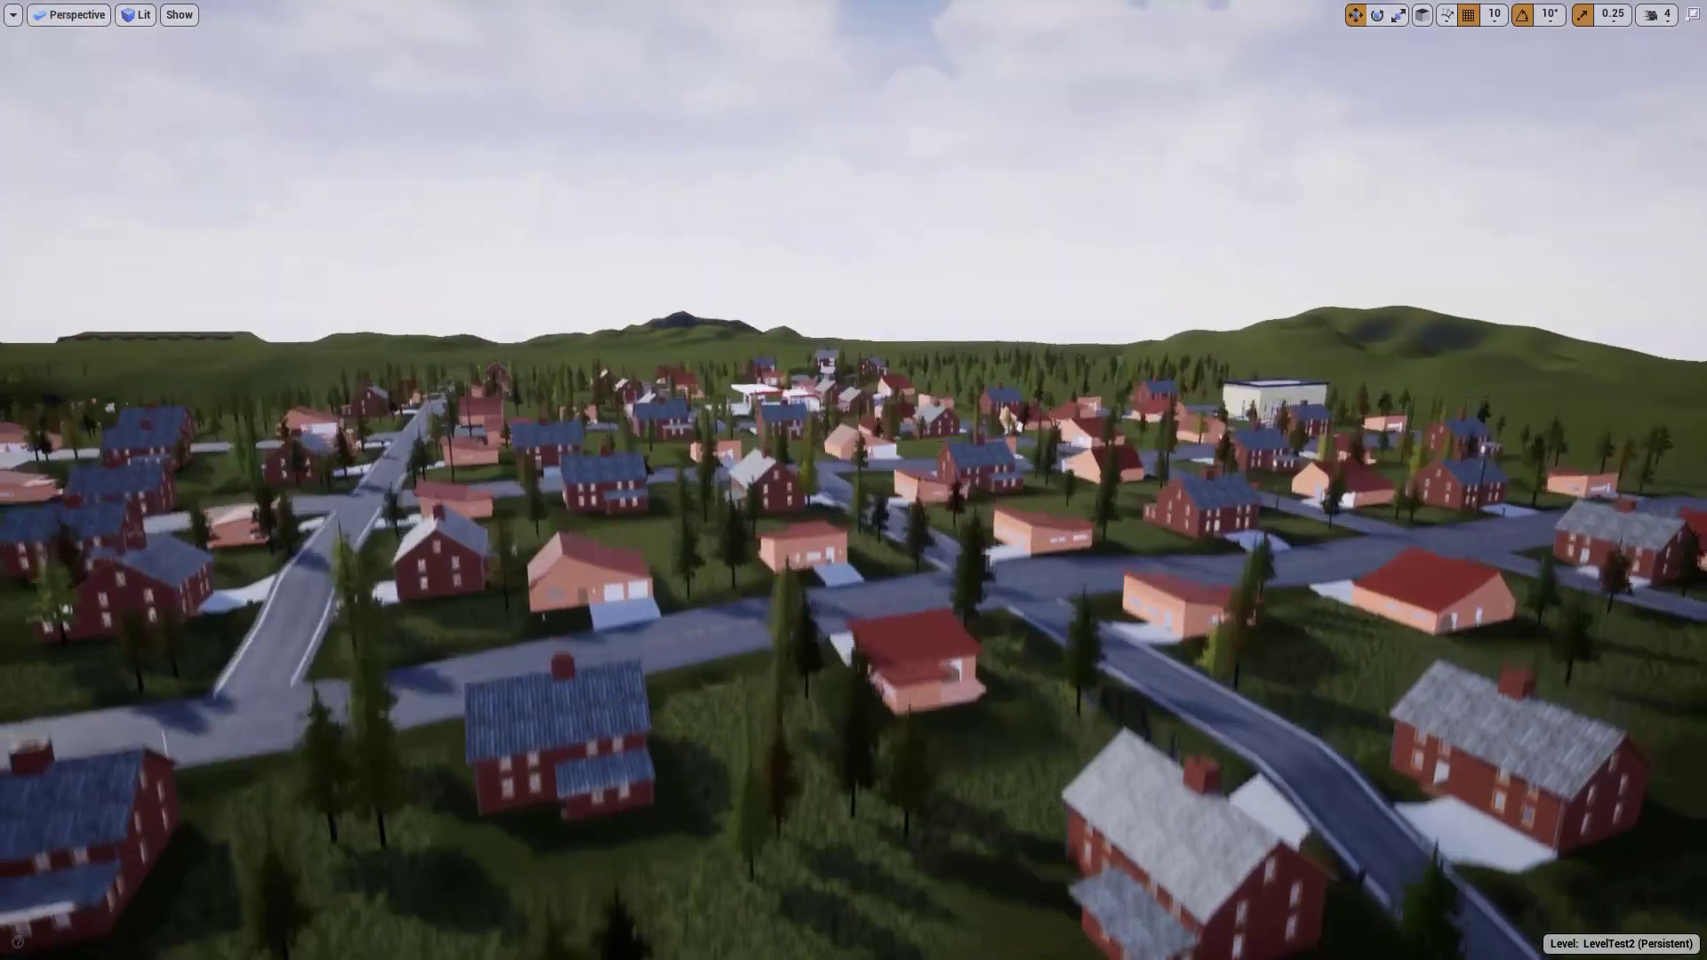
pyautogui.moveTo(804, 477); pyautogui.dragTo(803, 477, button='right')
pyautogui.moveTo(871, 565); pyautogui.dragTo(872, 566, button='right')
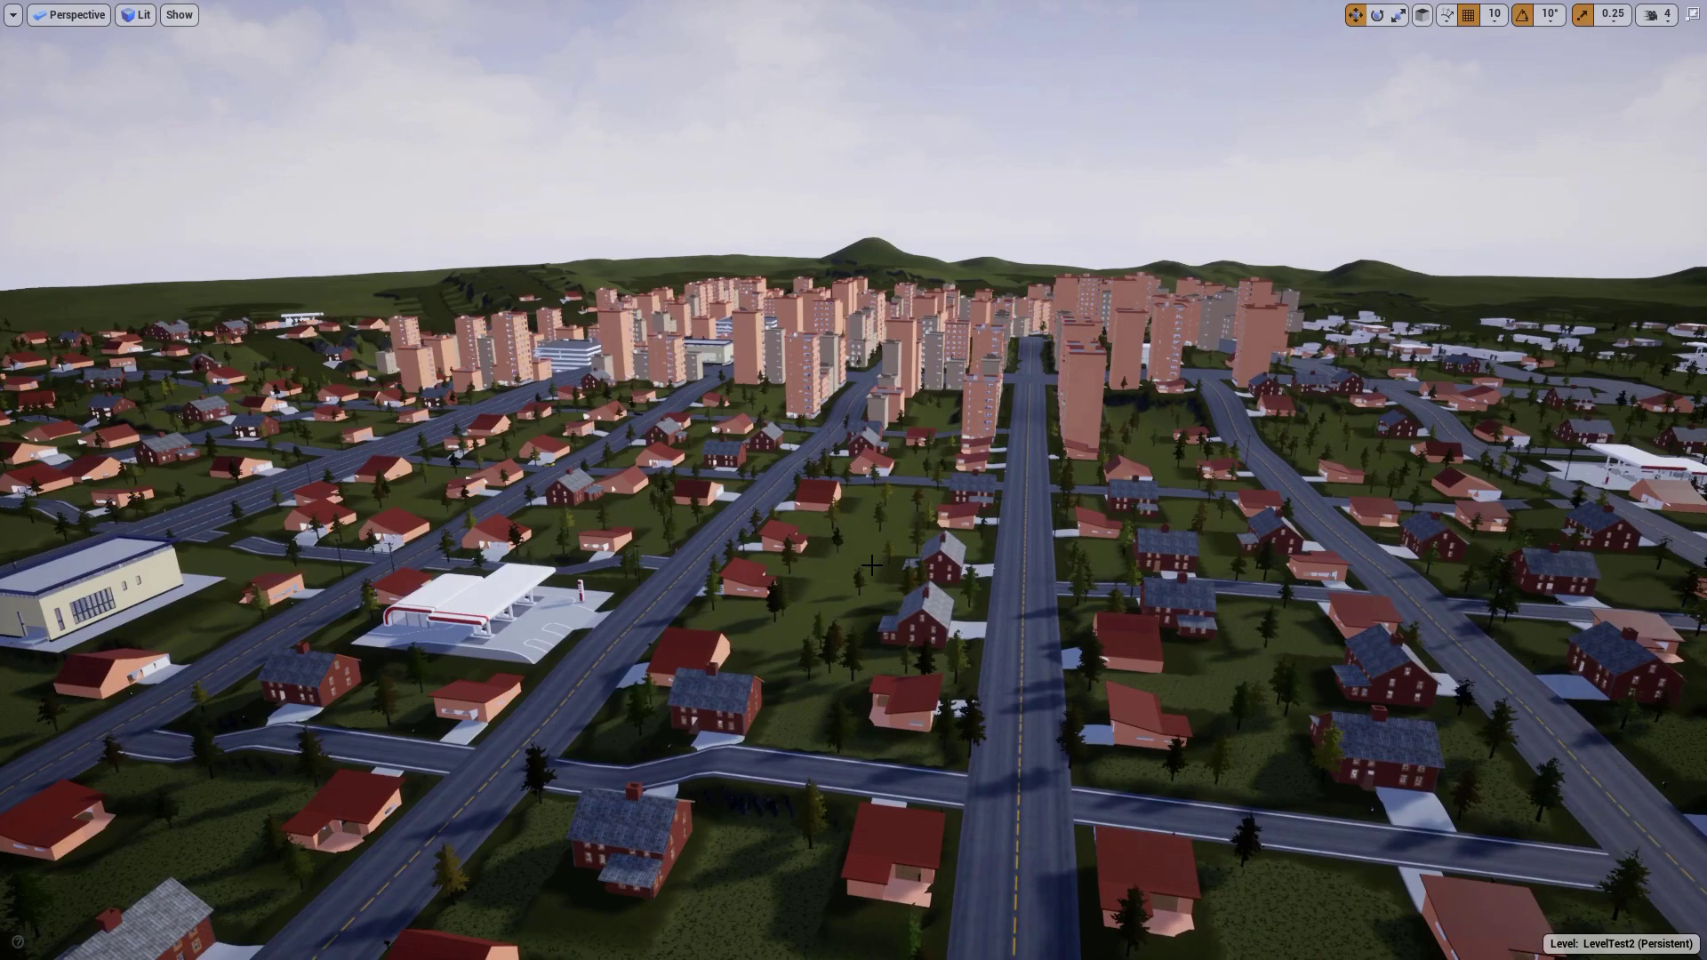
pyautogui.press('F11')
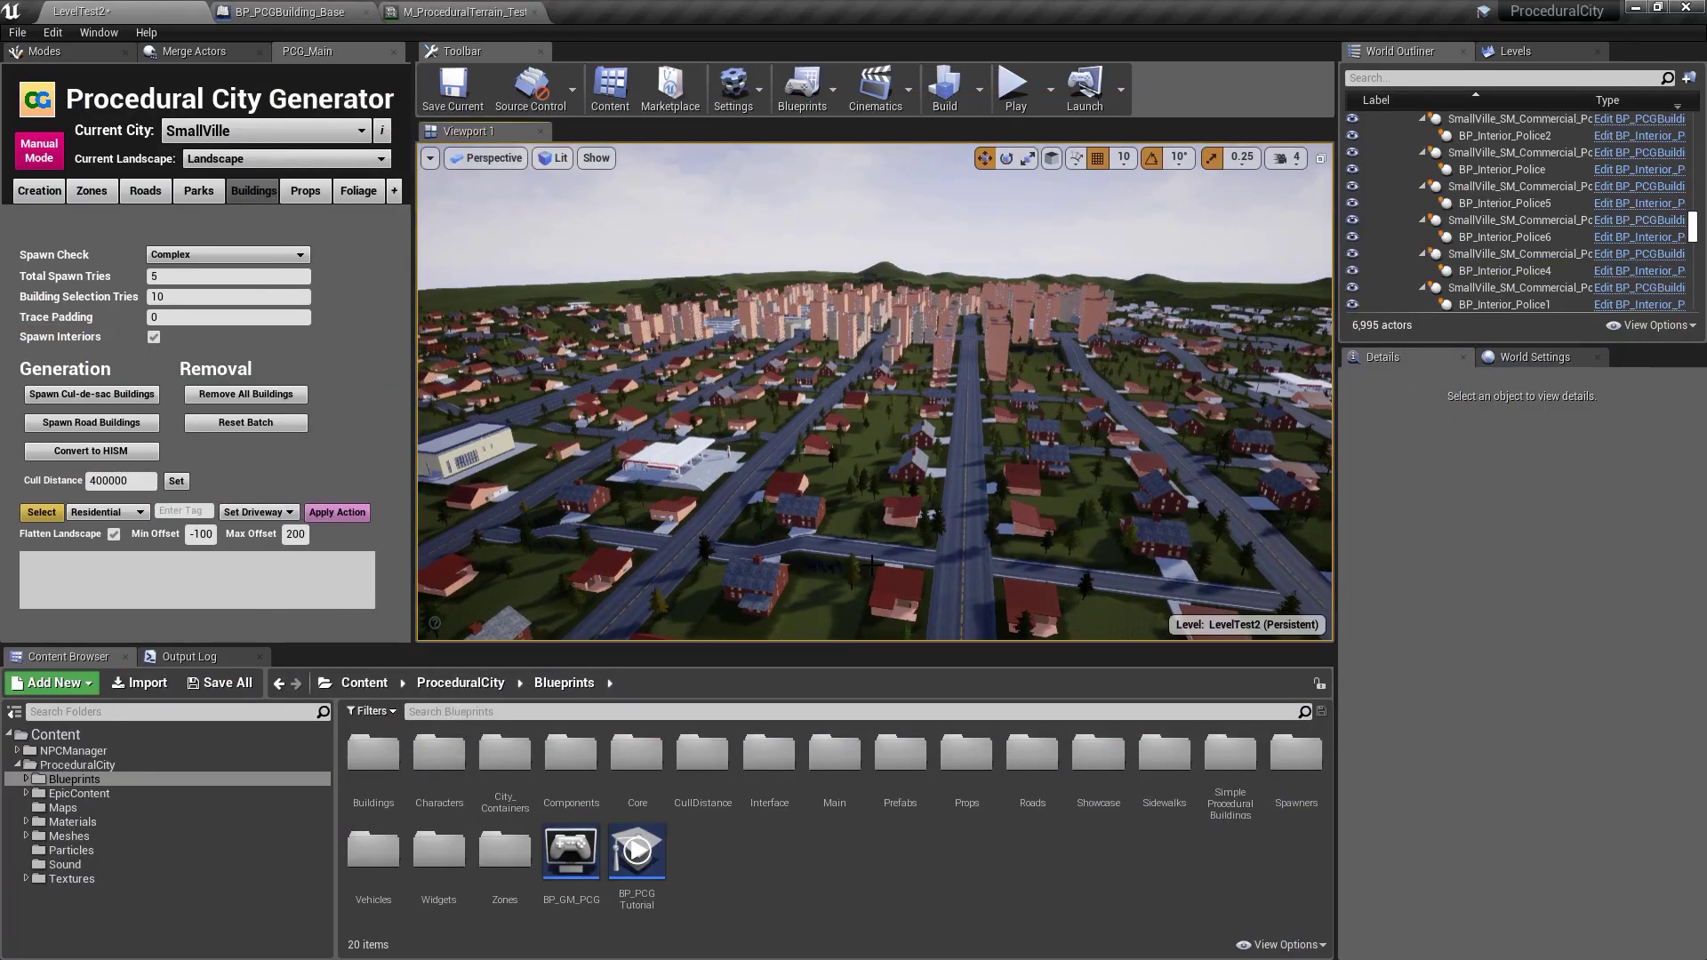
pyautogui.moveTo(843, 265); pyautogui.dragTo(819, 280, button='right')
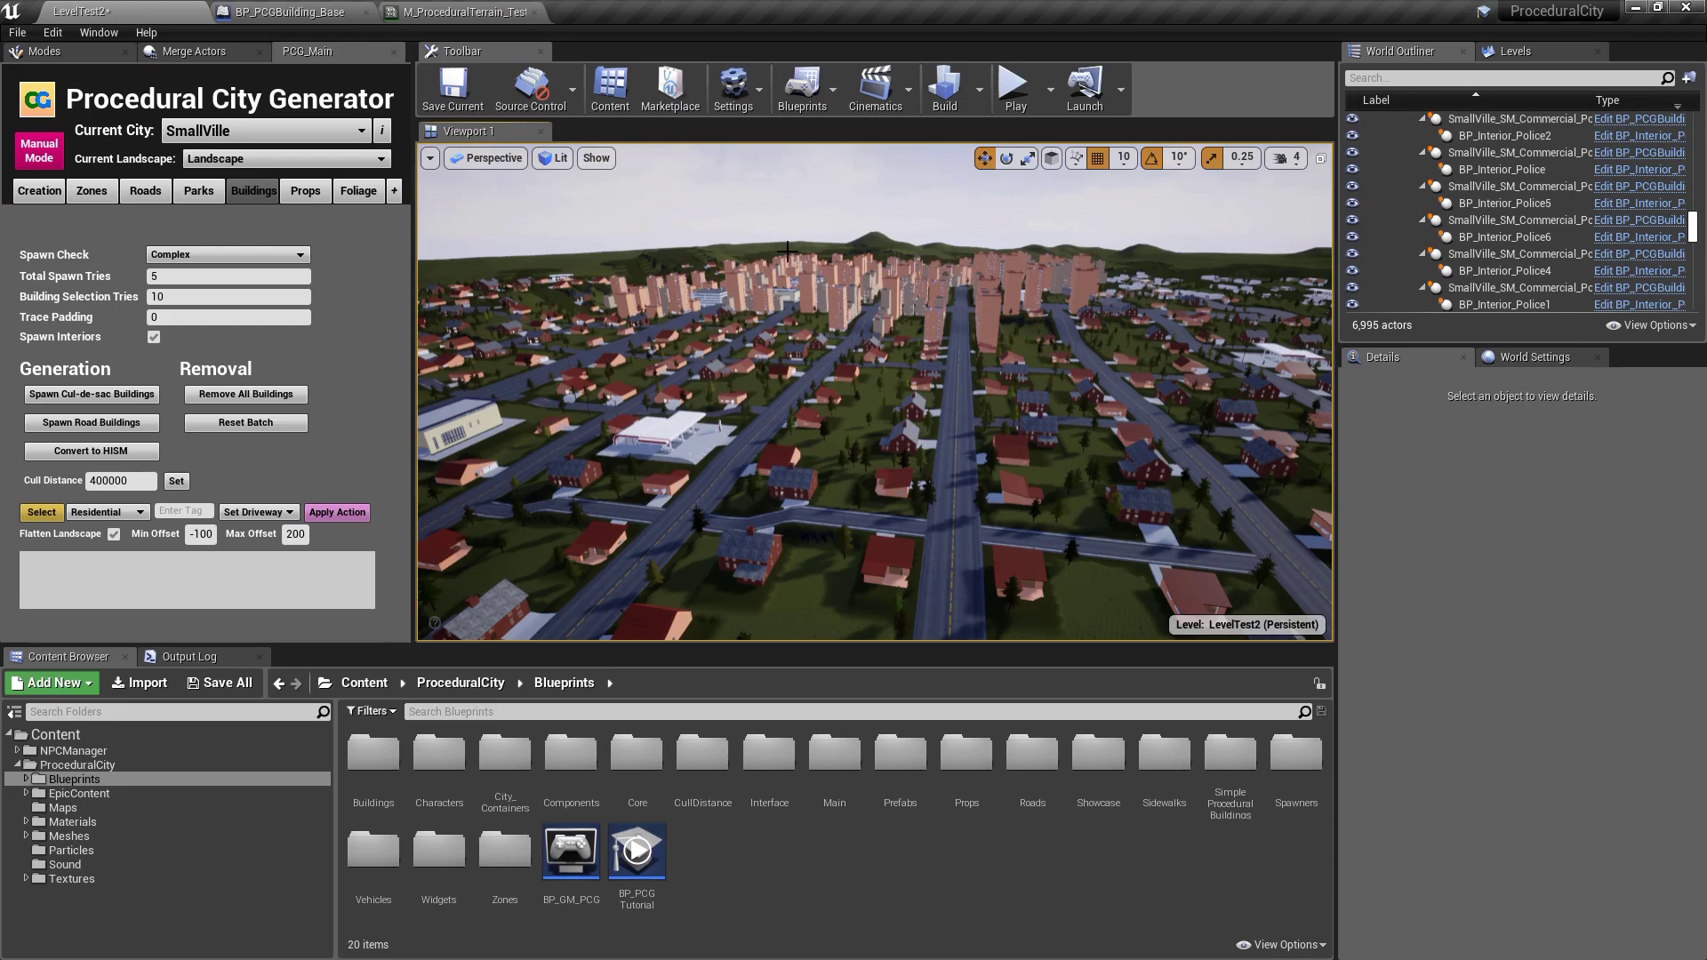
pyautogui.moveTo(802, 289)
pyautogui.mouseDown(button='right')
pyautogui.moveTo(854, 291)
pyautogui.moveTo(791, 287)
pyautogui.mouseUp(button='right')
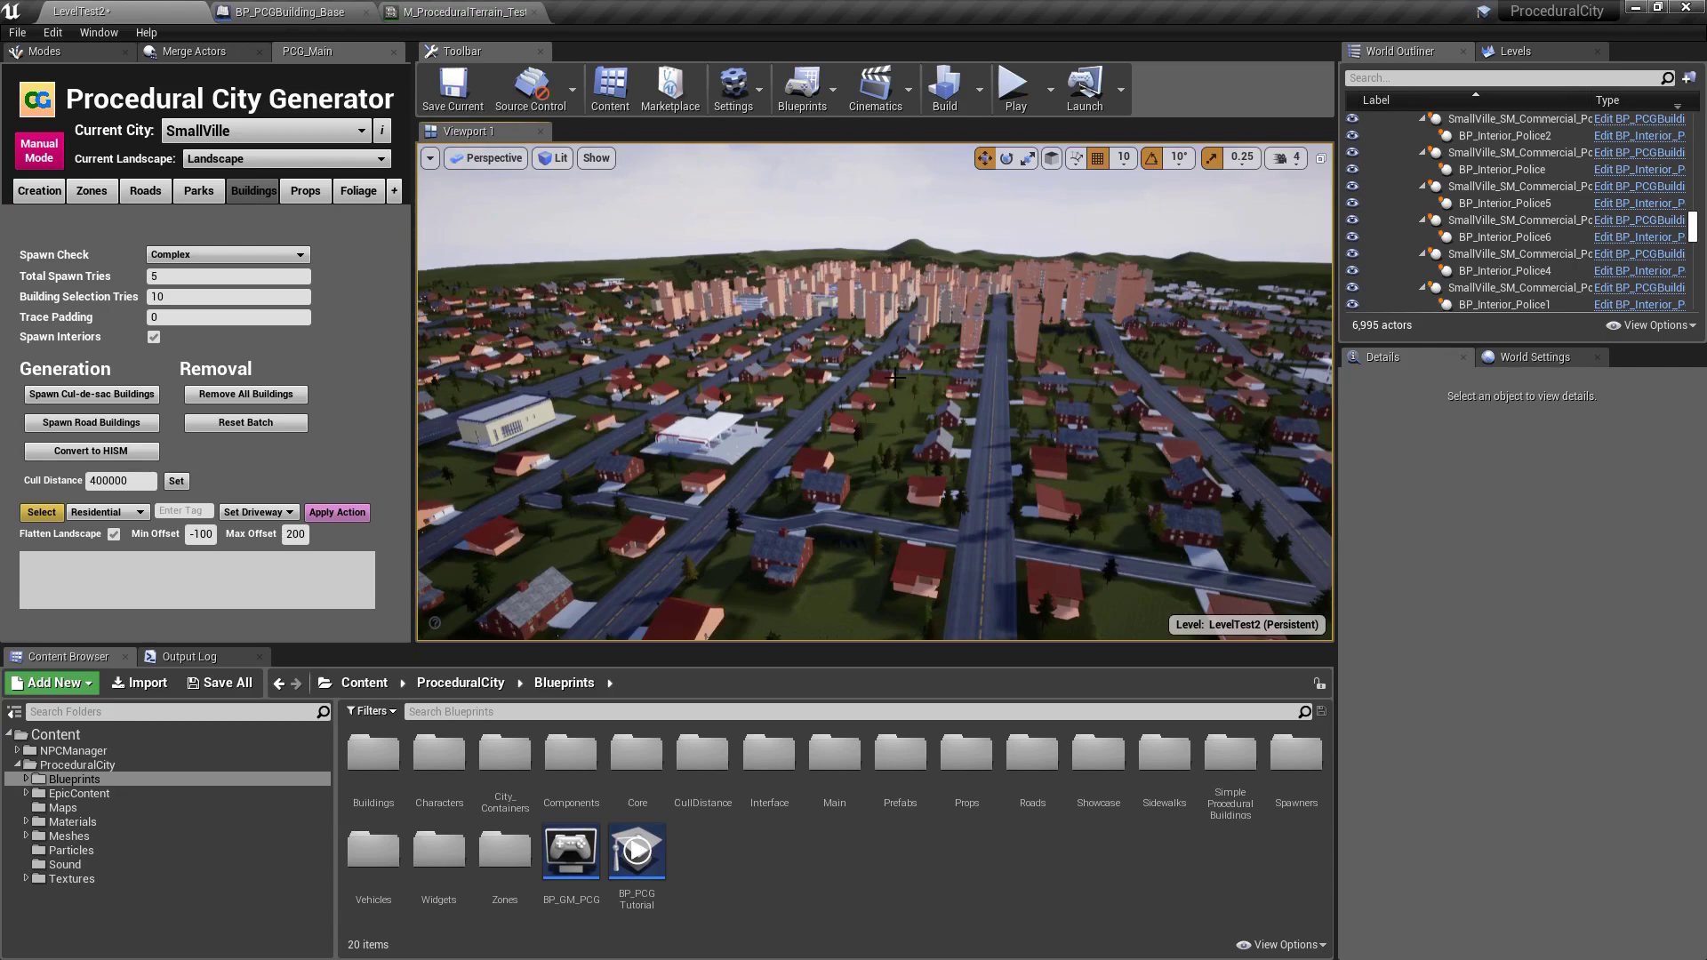
pyautogui.moveTo(876, 373)
pyautogui.mouseDown(button='right')
pyautogui.moveTo(814, 422)
pyautogui.moveTo(816, 392)
pyautogui.moveTo(791, 399)
pyautogui.moveTo(874, 392)
pyautogui.moveTo(873, 377)
pyautogui.mouseUp(button='right')
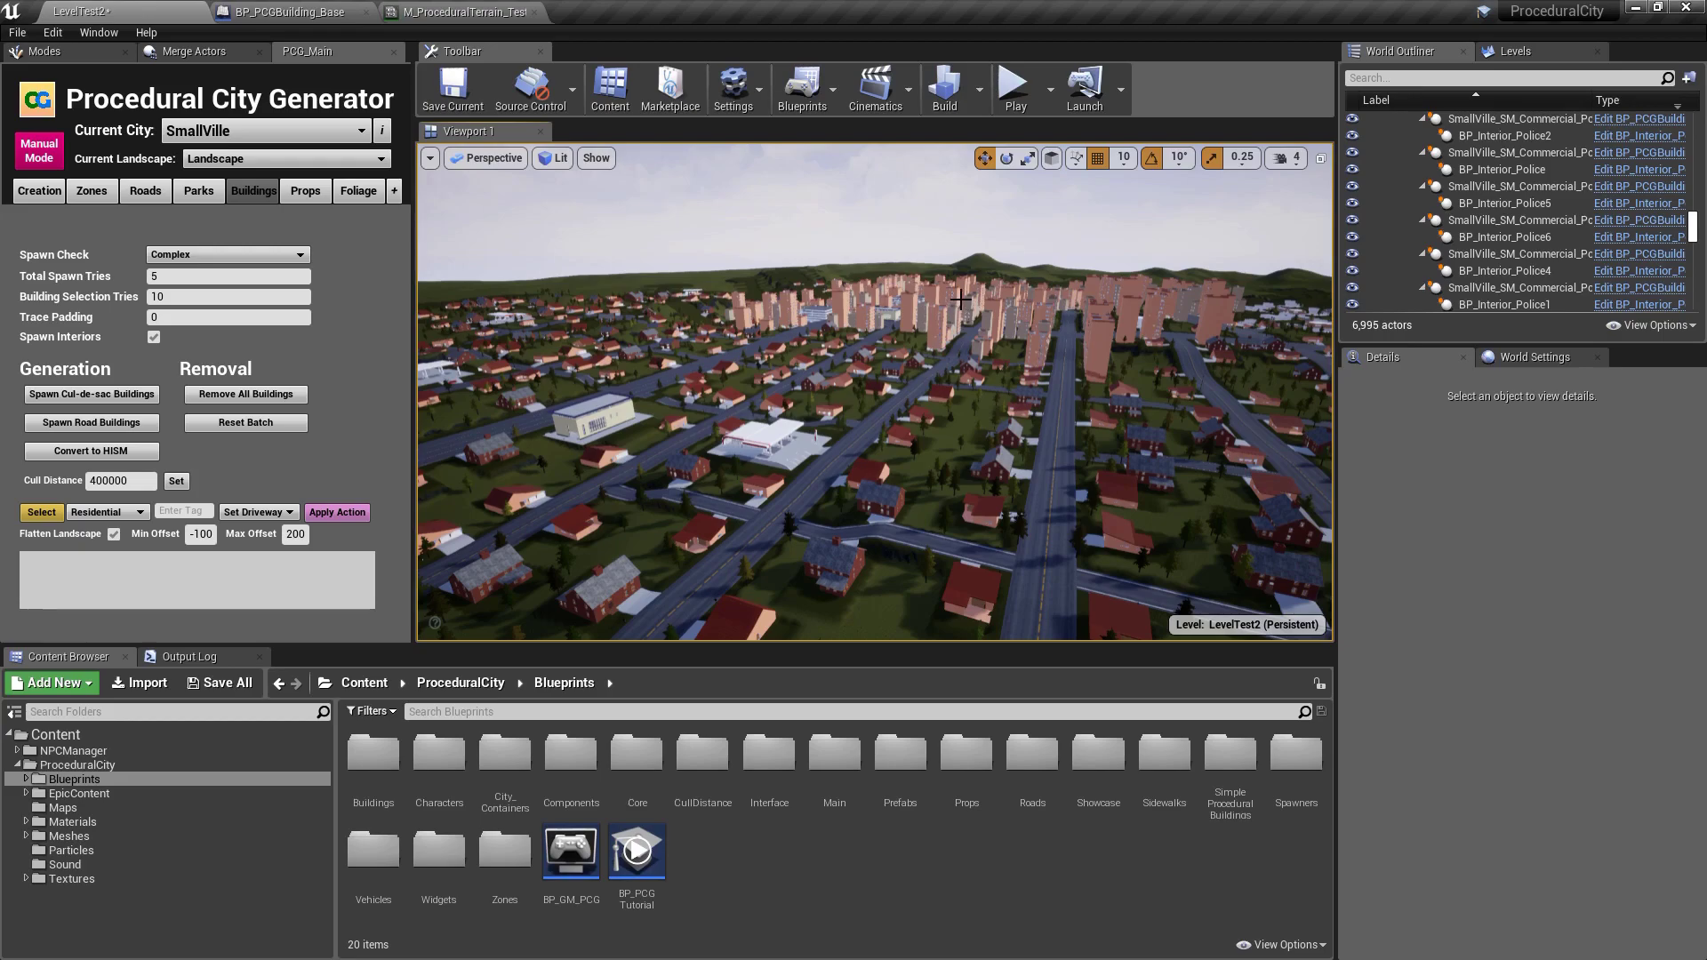
pyautogui.moveTo(898, 283); pyautogui.dragTo(956, 294, button='right')
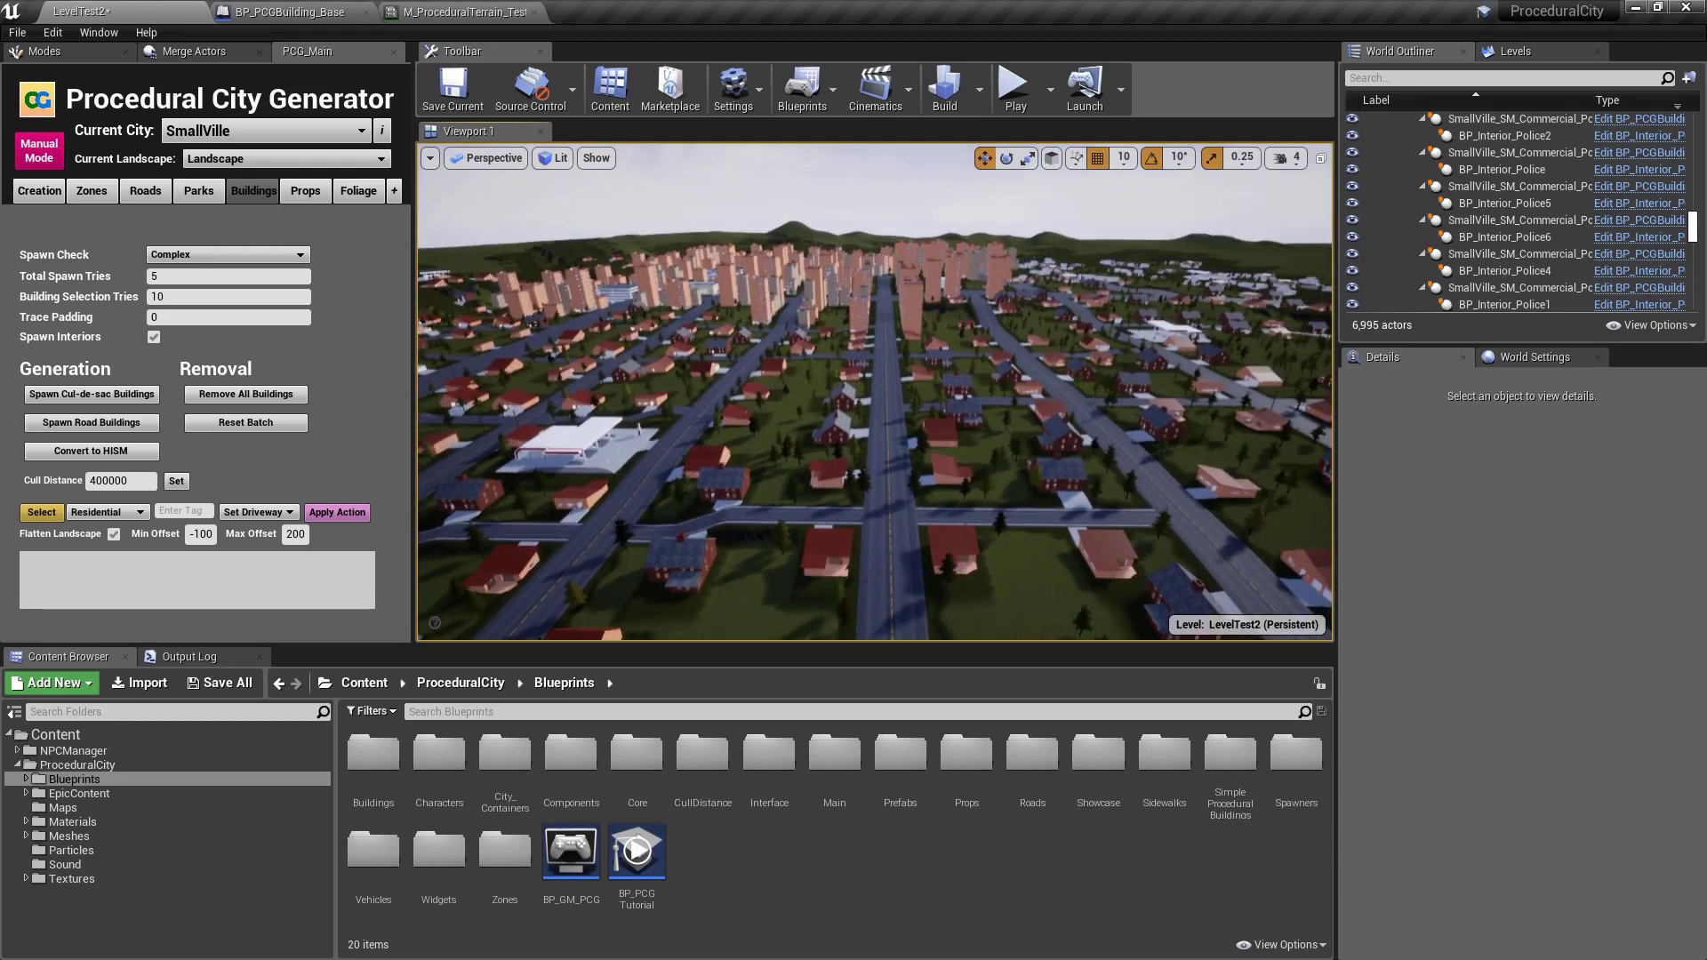